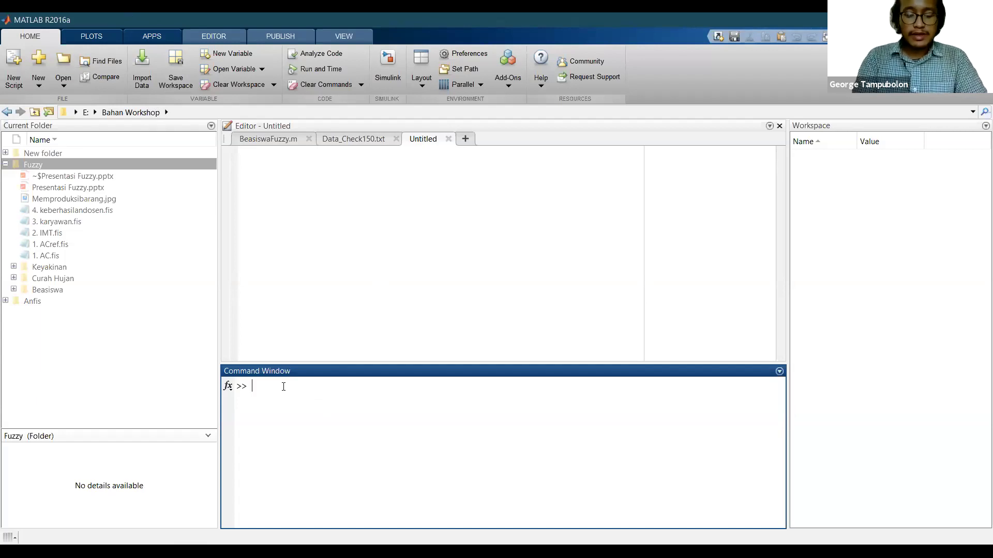
Step: Launch the Fuzzy Logic Designer by running the fuzzy command in the Command Window
type("fuzzy")
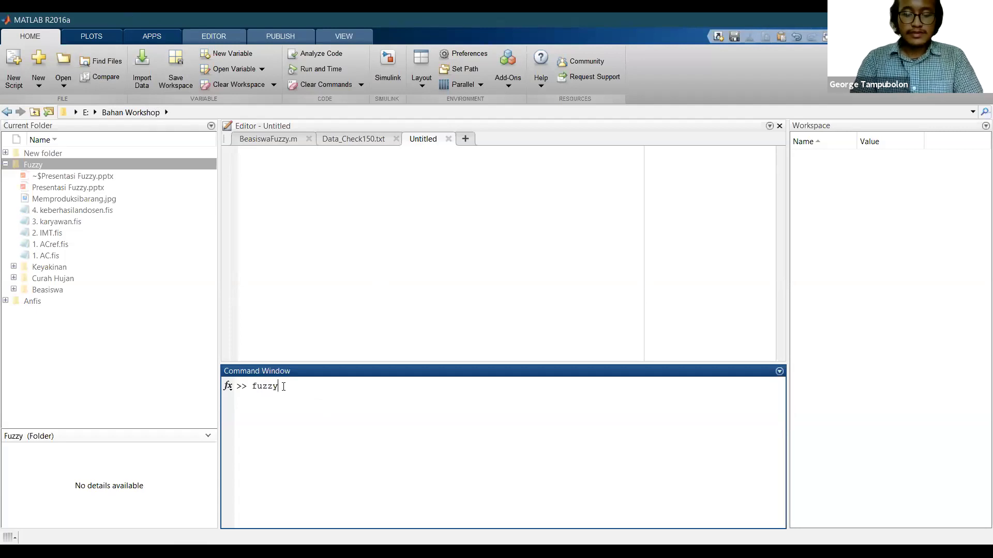
key("Return")
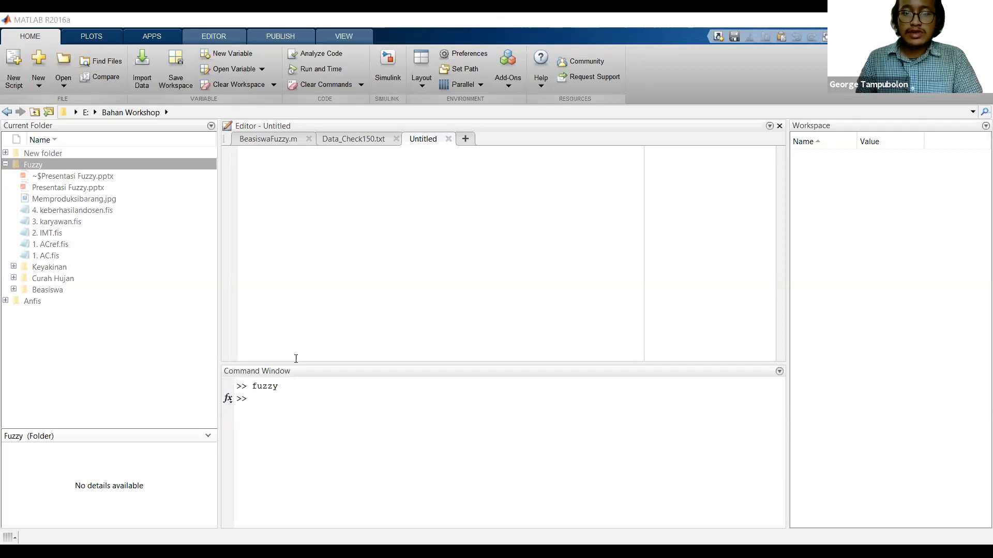
key("Tab")
key("Return")
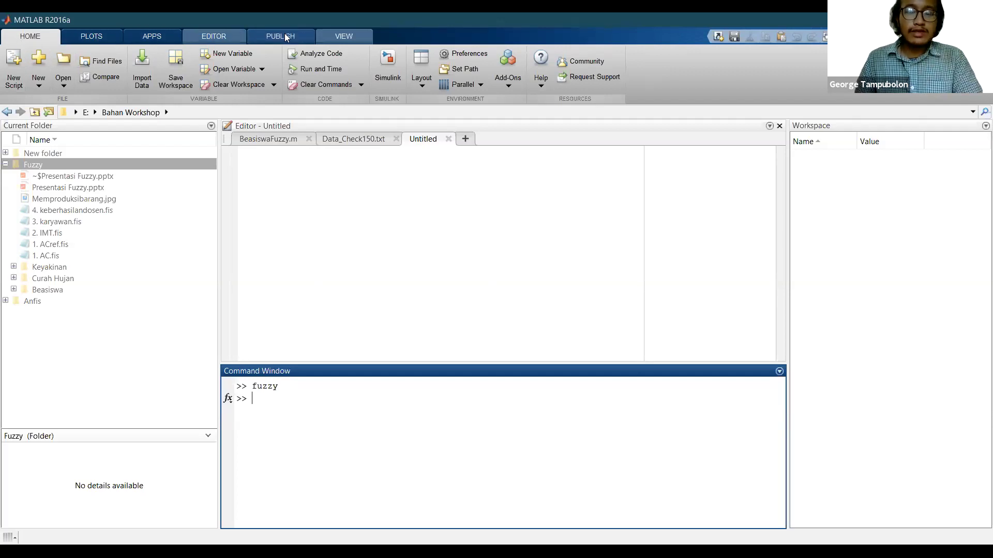
Step: Search the full apps gallery for "fuzzy" and launch the Fuzzy Logic Designer from it
left_click(151, 38)
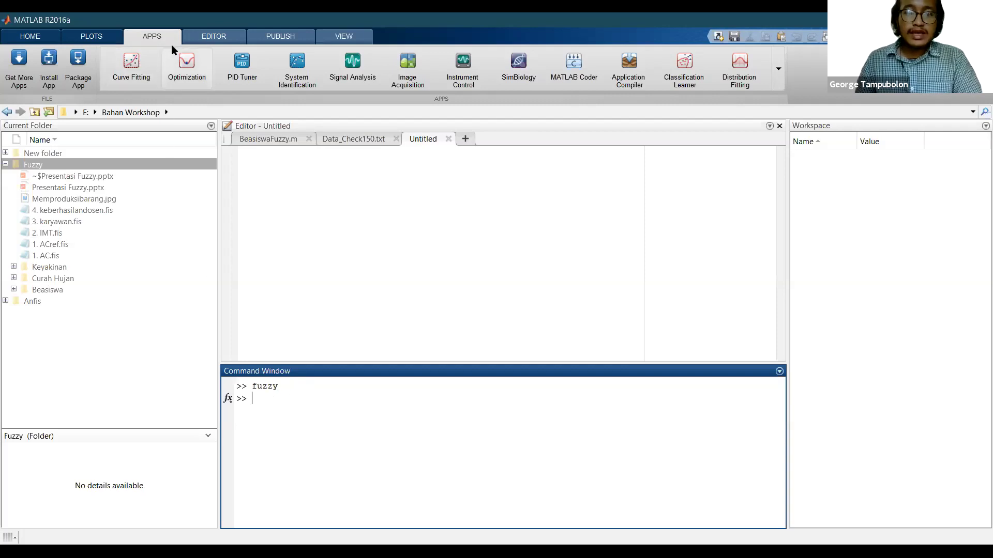
left_click(780, 67)
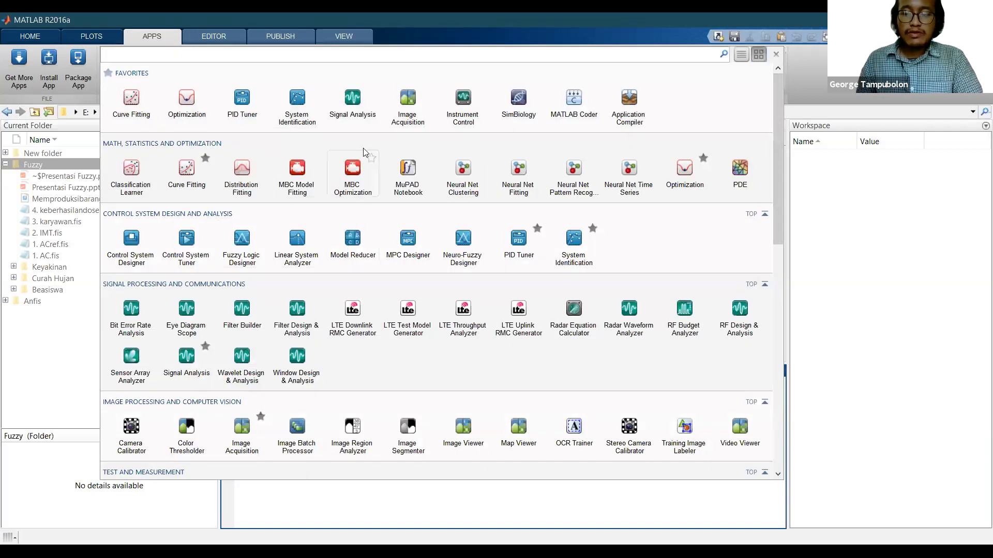
left_click(217, 55)
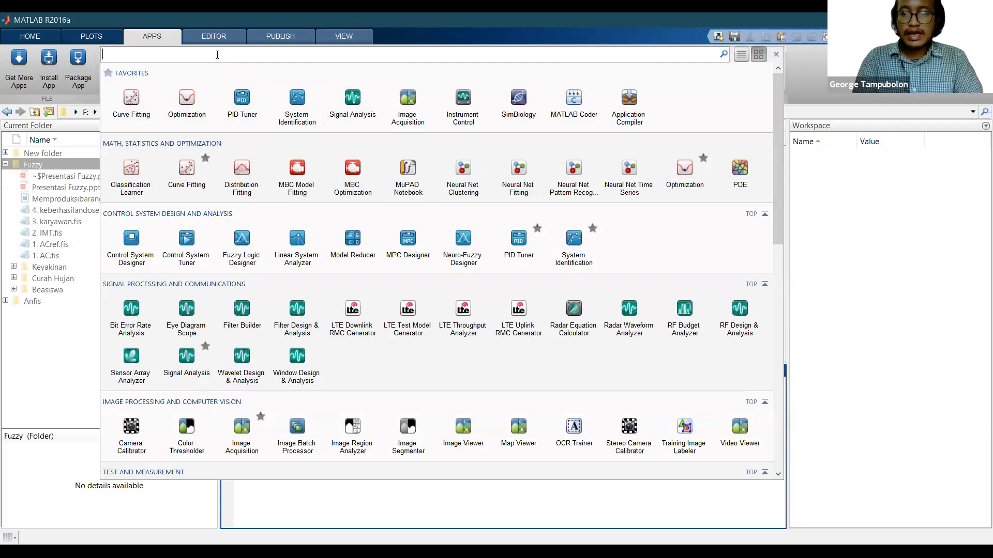
type("f")
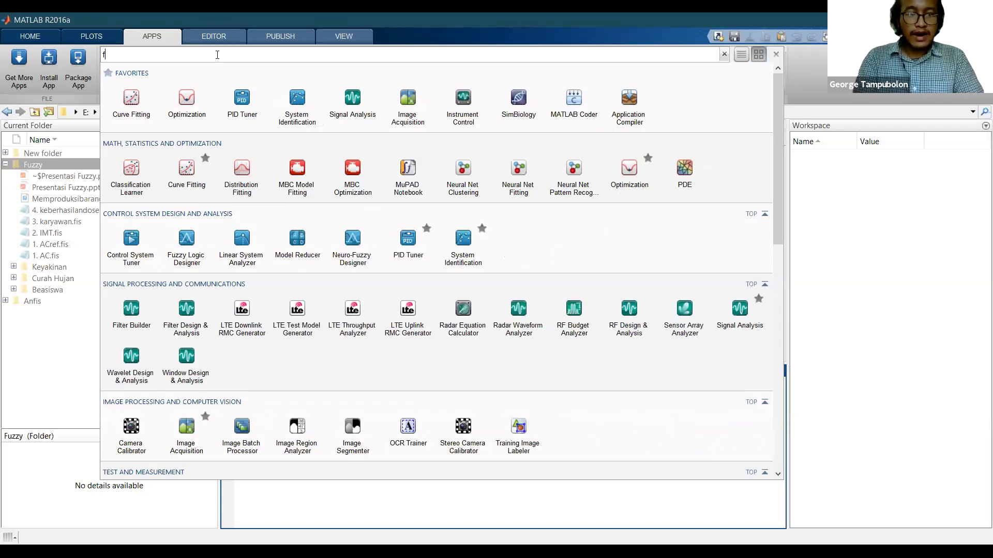
type("uzzy")
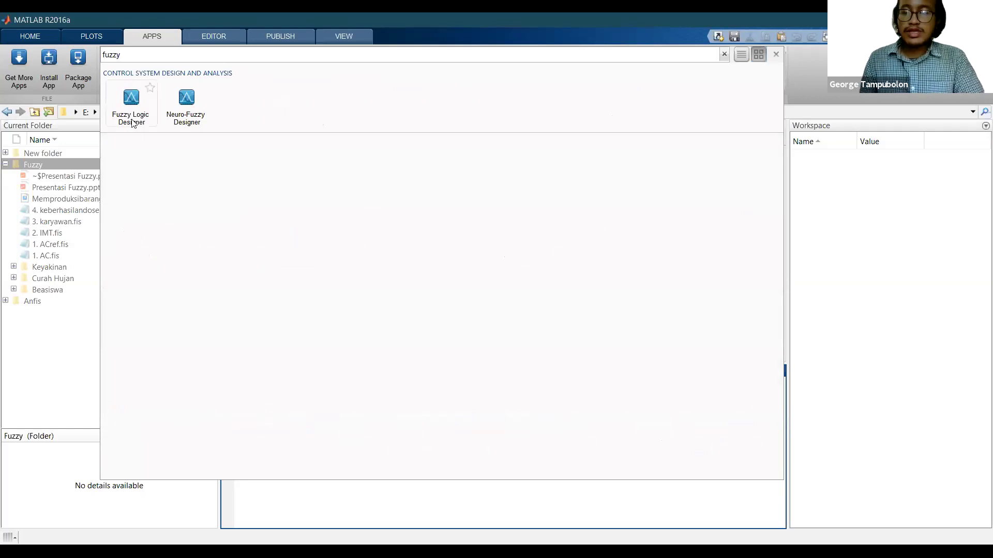
left_click(131, 101)
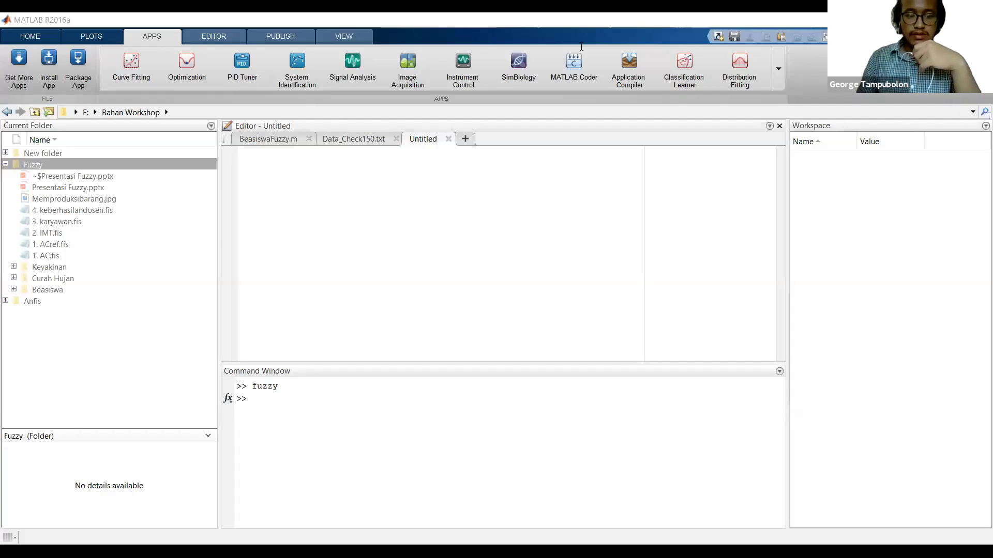
Step: Recall the previous fuzzy command in the Command Window and run it again to open the Fuzzy Logic Designer
left_click(319, 398)
key("Up")
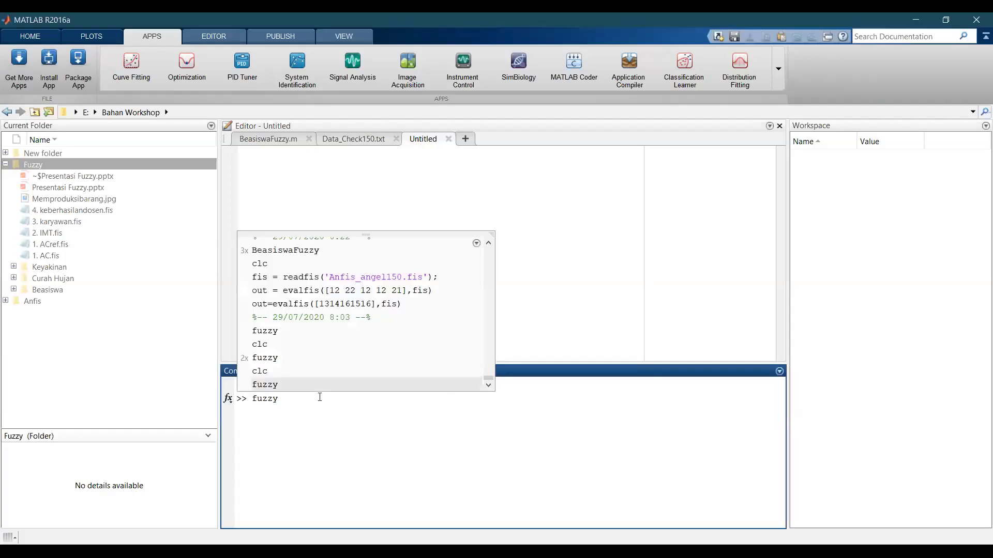
key("Return")
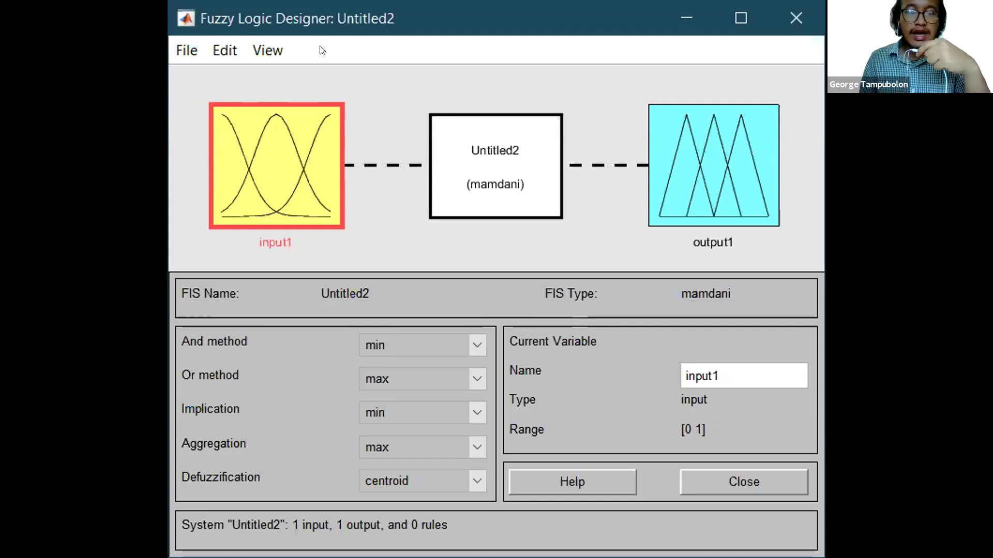
Step: Add a second input variable to the mamdani fuzzy system
left_click(227, 51)
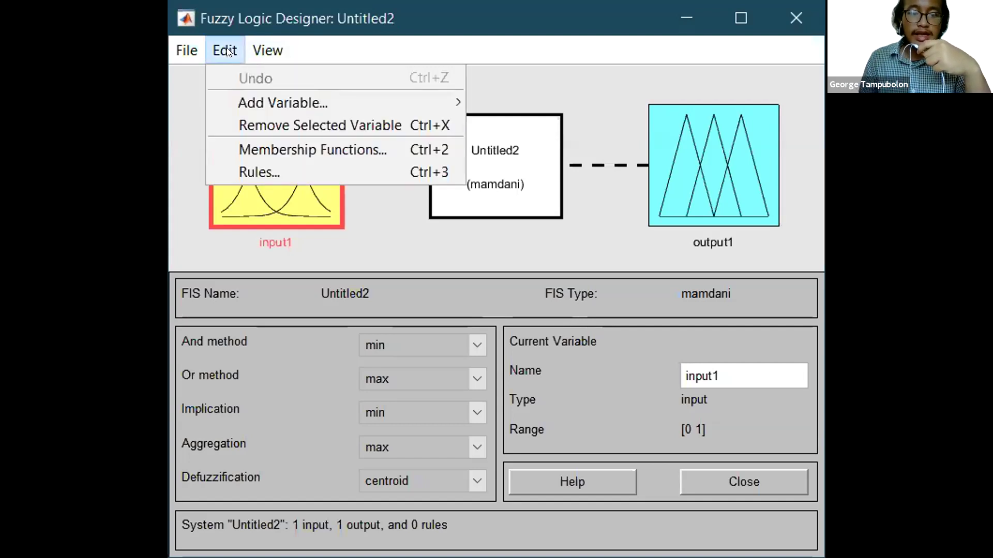
mouse_move(259, 99)
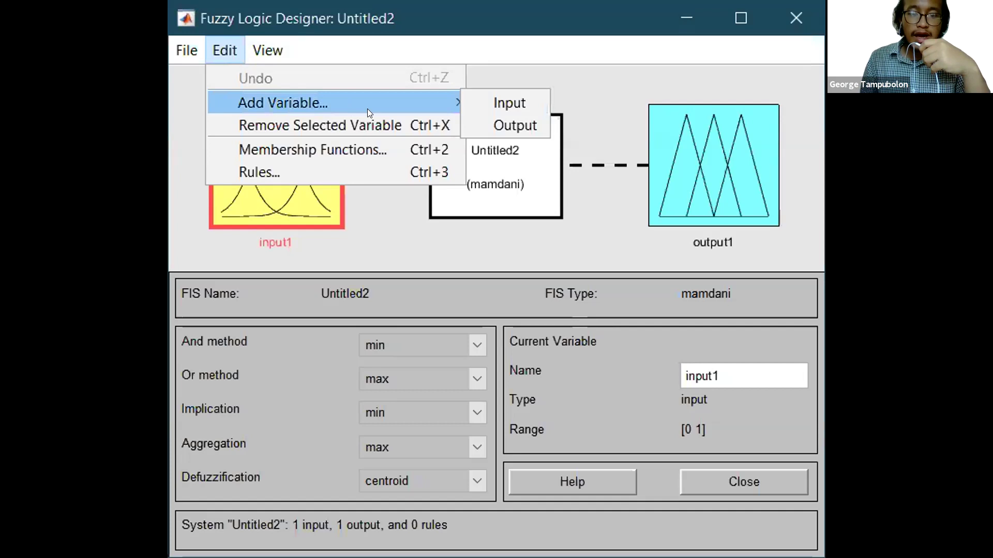
left_click(482, 102)
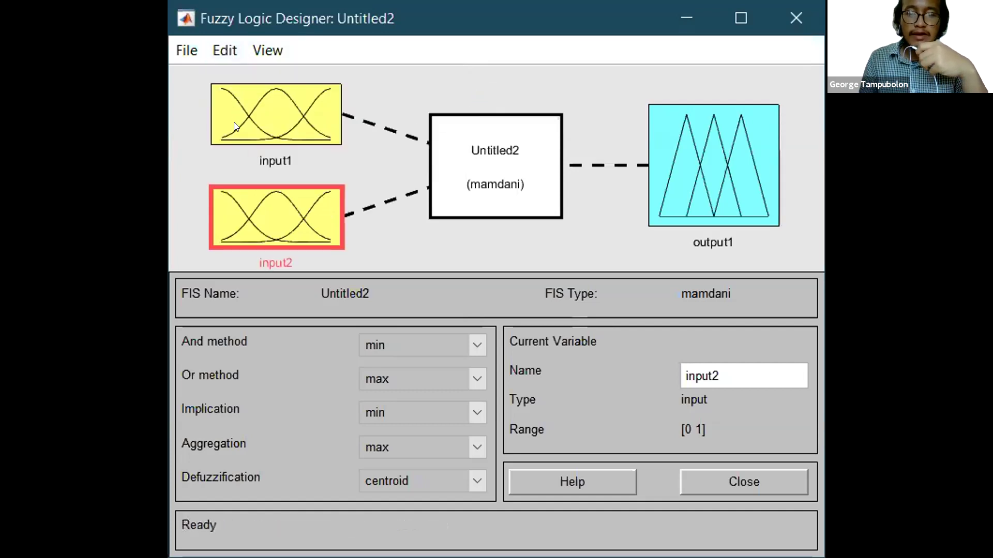
Step: Rename the first input variable, input1, as Pelayanan
left_click(287, 119)
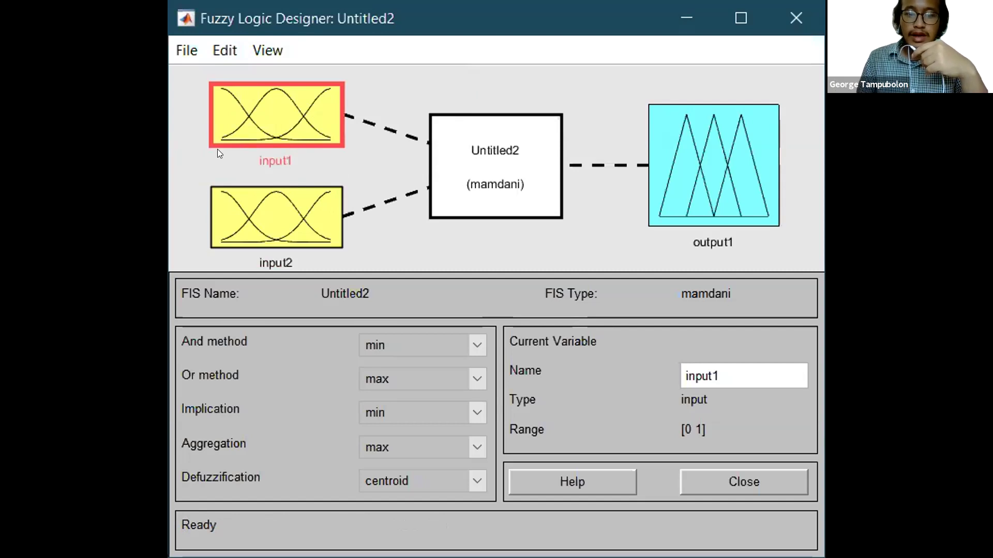
left_click(732, 369)
key("BackSpace")
key("BackSpace")
key("BackSpace")
key("BackSpace")
key("BackSpace")
key("BackSpace")
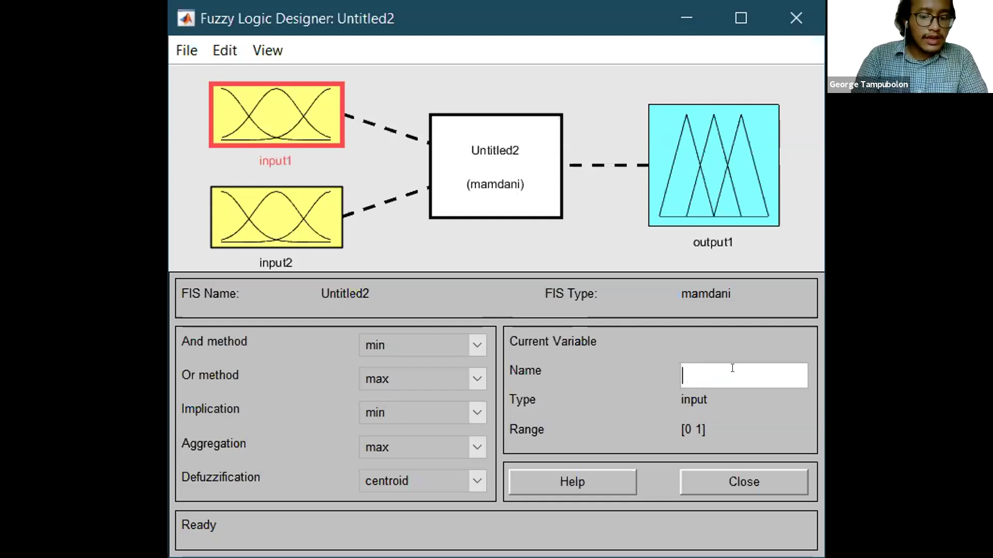
type("Pelayanan")
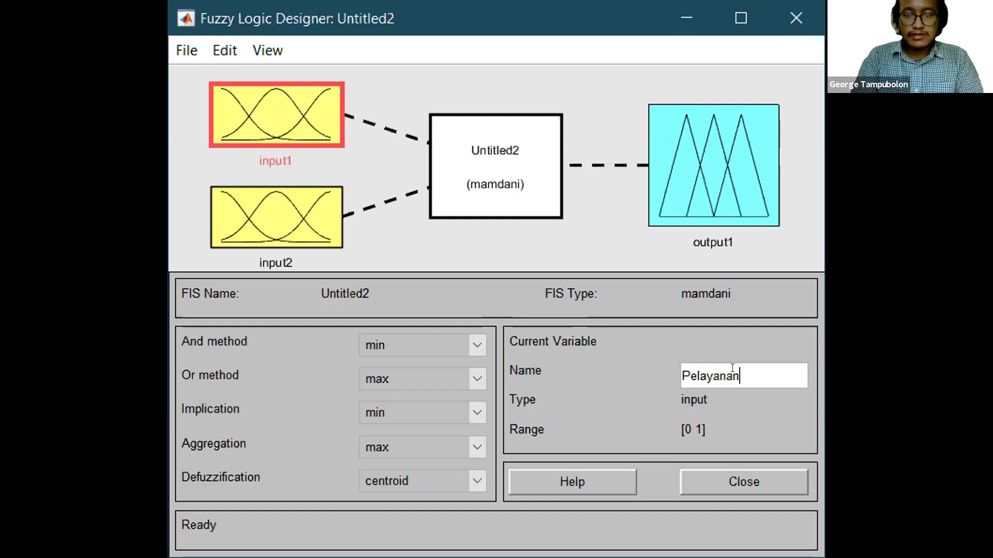
key("Return")
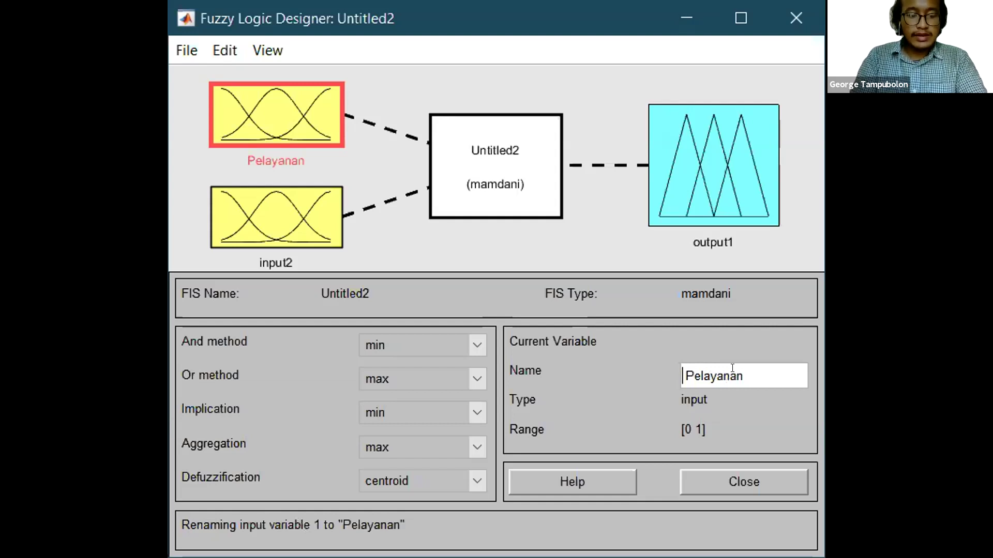
Step: Rename the second input variable, input2, as Makanan
left_click(277, 231)
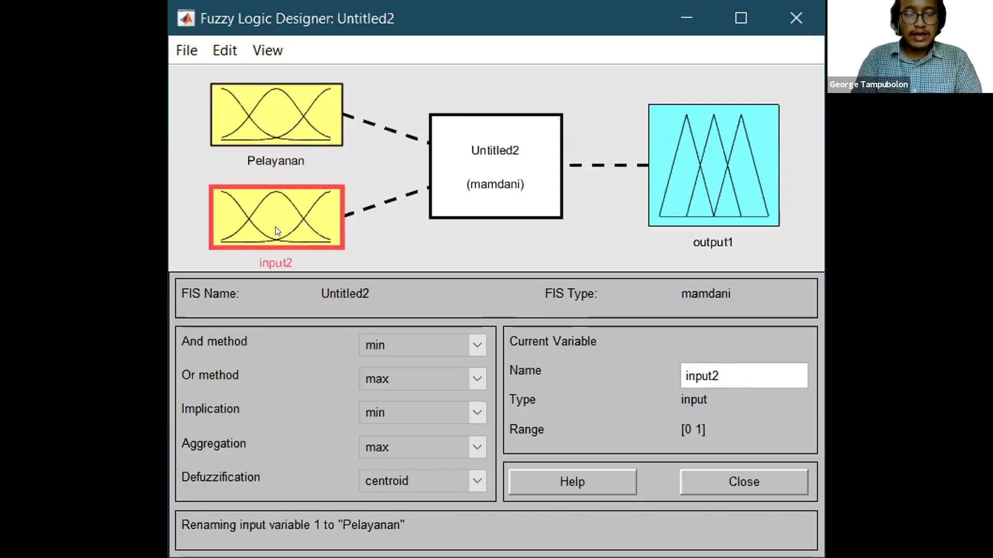
left_click(762, 377)
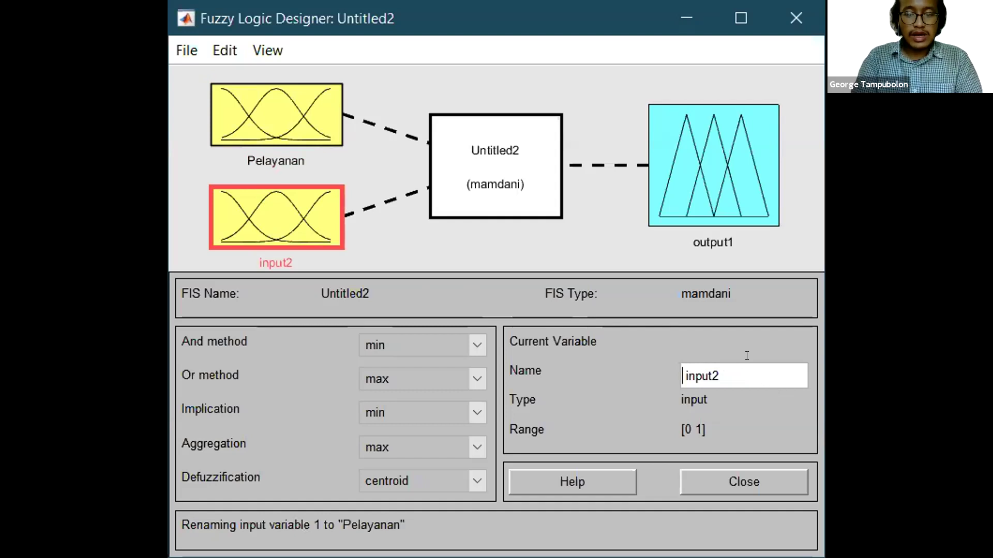
key("ctrl+a")
key("BackSpace")
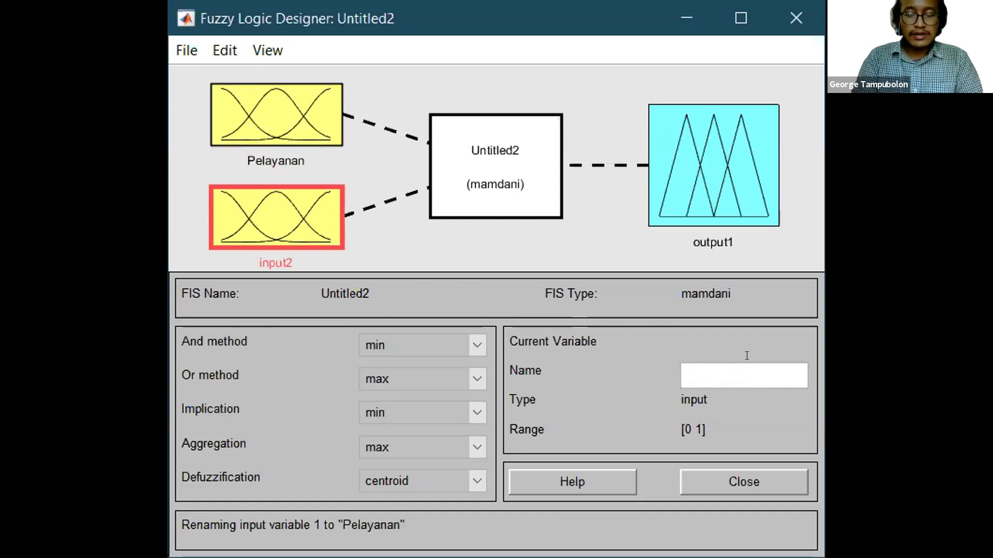
type("Makanan")
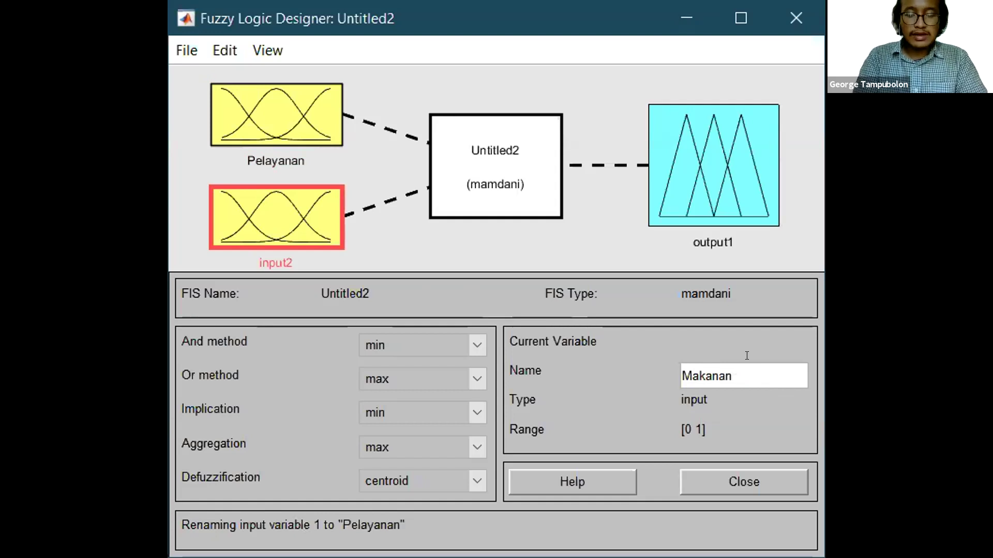
key("Return")
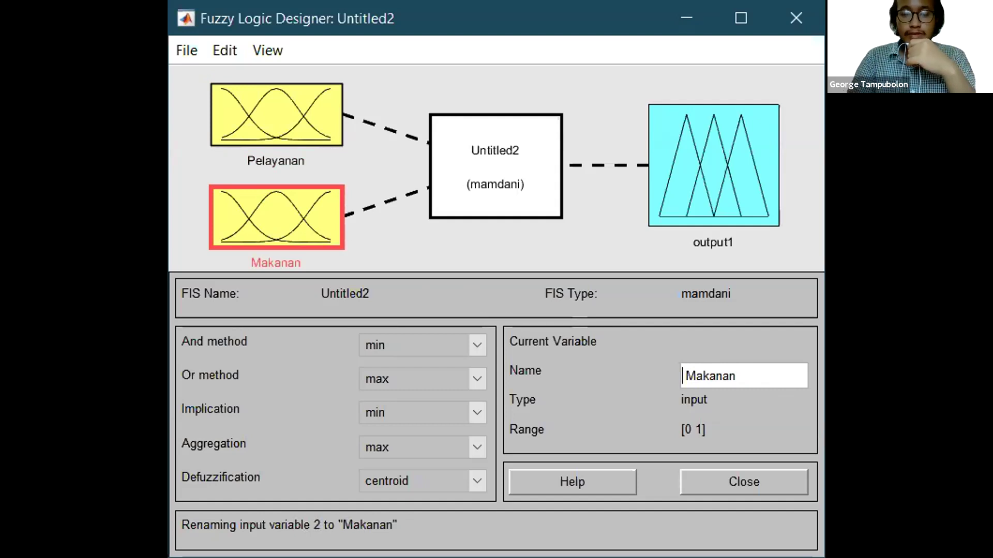
Step: Rename the output variable, output1, as bonus
left_click(723, 160)
left_click(731, 371)
key("BackSpace")
key("BackSpace")
key("BackSpace")
key("BackSpace")
key("BackSpace")
key("BackSpace")
key("BackSpace")
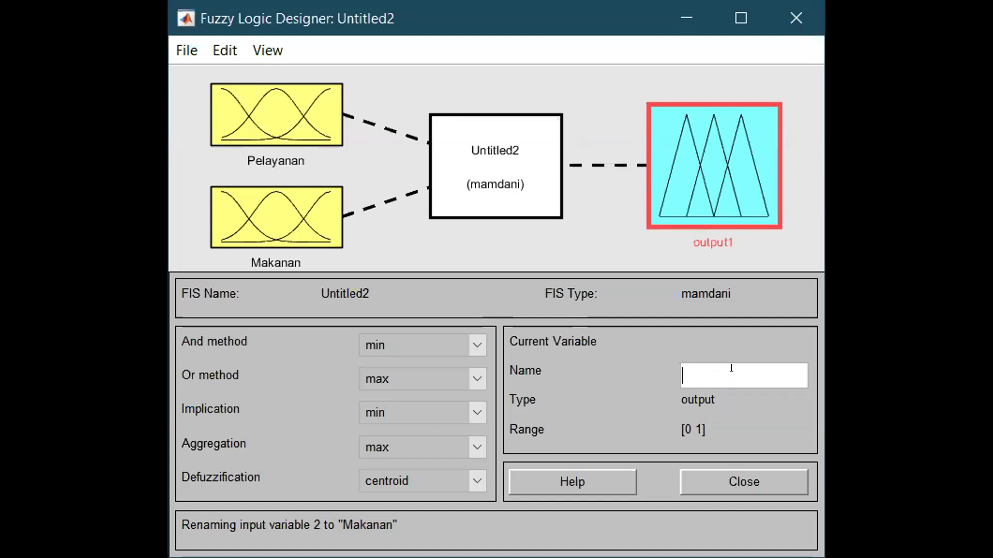
type("bonus")
key("Return")
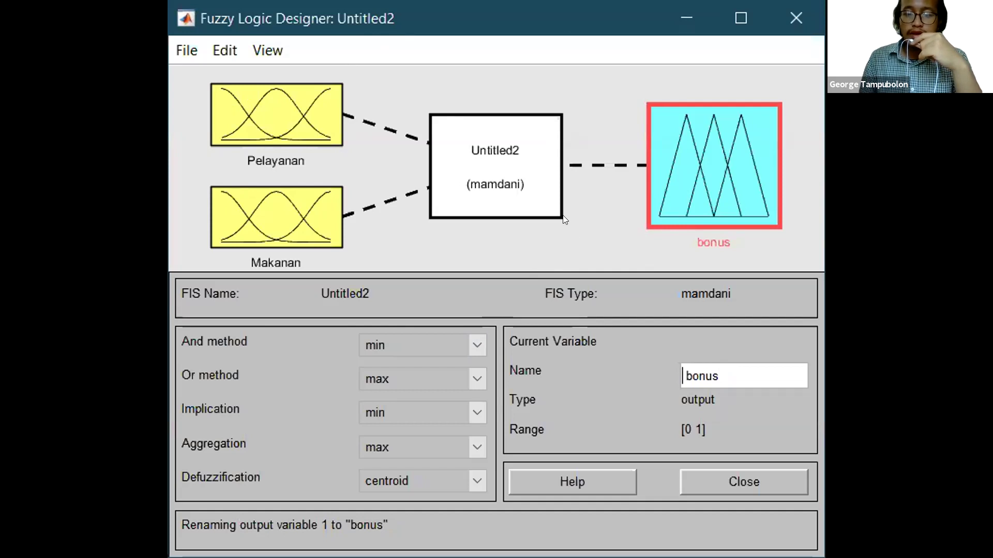
Step: Select the Pelayanan and Makanan inputs in turn, then open the Membership Function Editor for Pelayanan
left_click(260, 115)
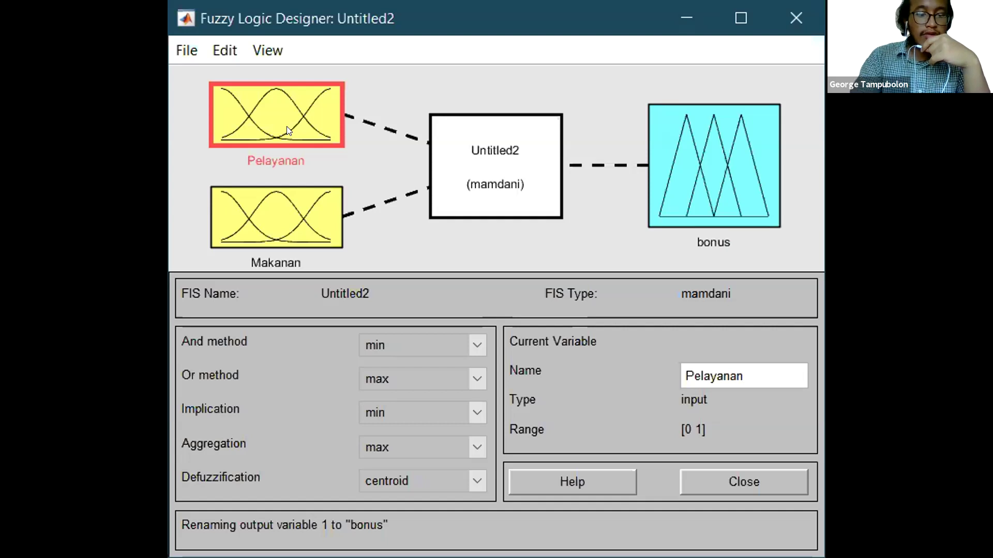
left_click(263, 231)
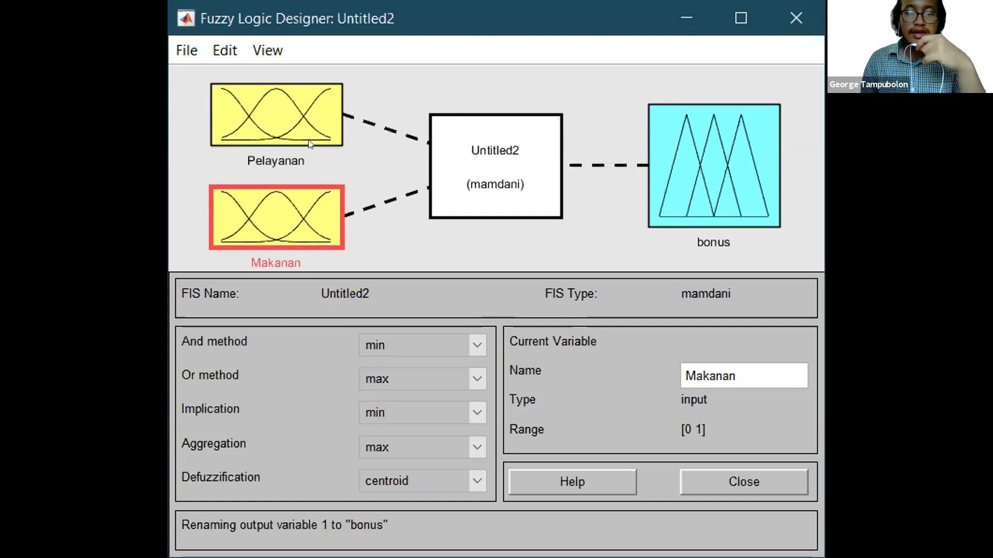
left_click(282, 113)
double_click(282, 113)
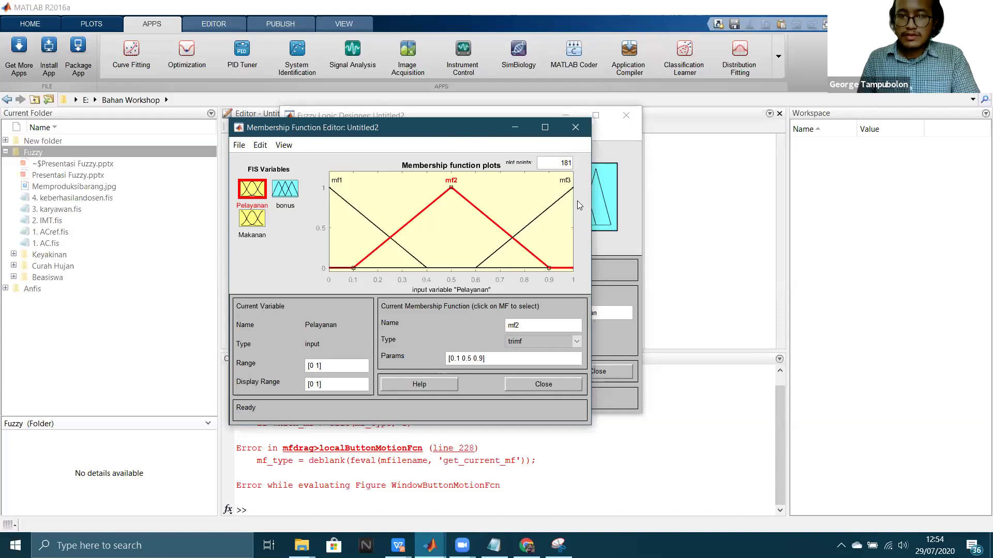
Step: Arrange the windows so the Fuzzy Logic Designer for Untitled2 is in front of the Membership Function Editor and the MATLAB main window
key("super+d")
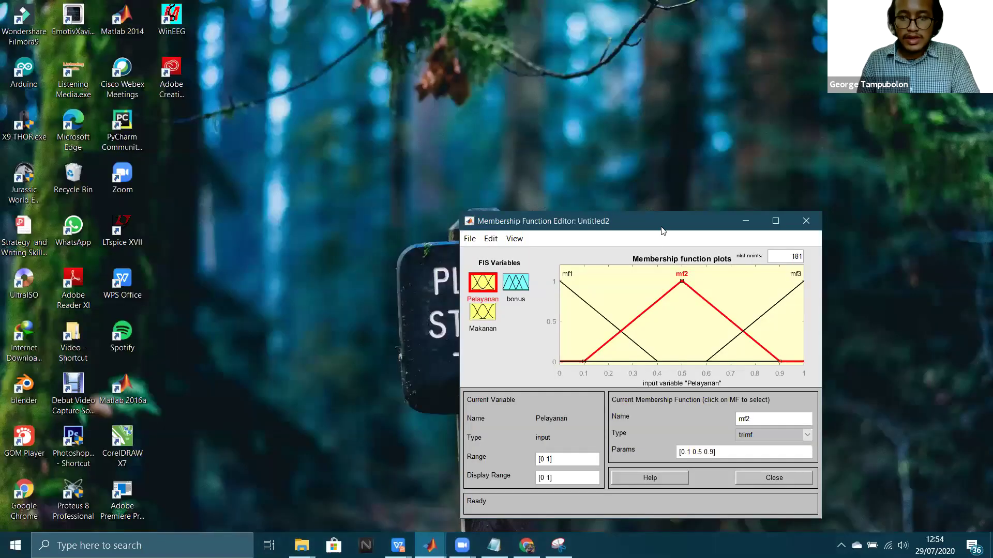
key("alt+Tab")
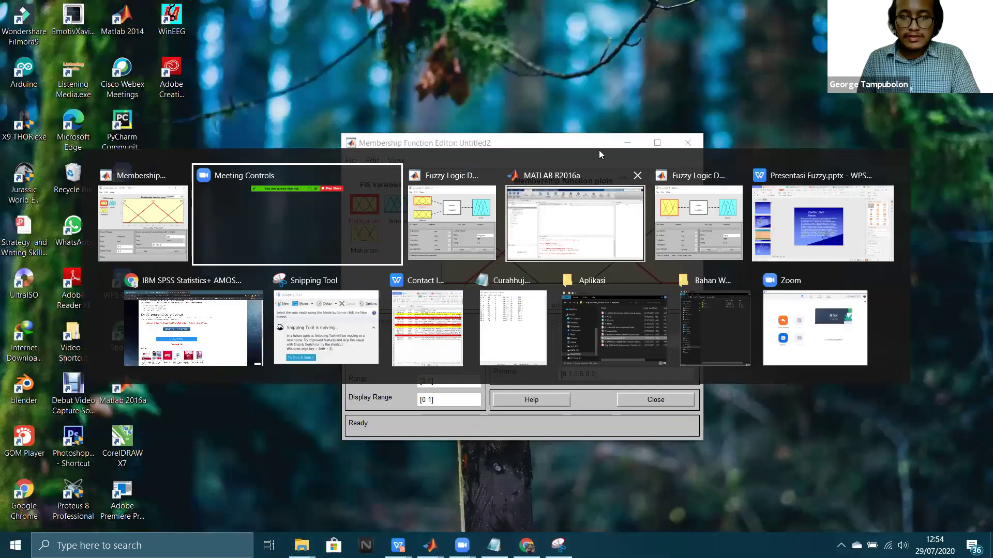
key("Tab")
key("Tab")
key("alt+Tab")
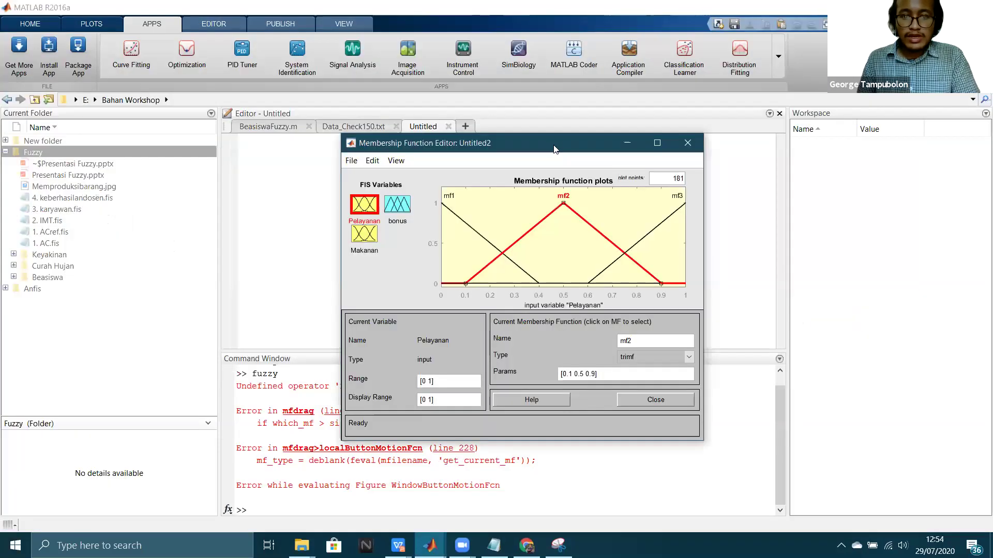
left_click_drag(558, 144, 601, 70)
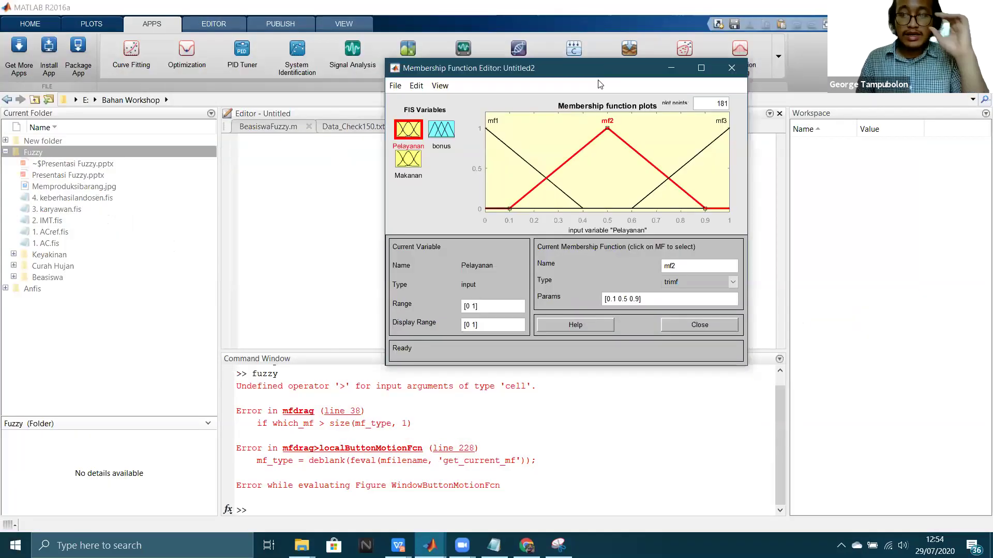
key("Caps_Lock")
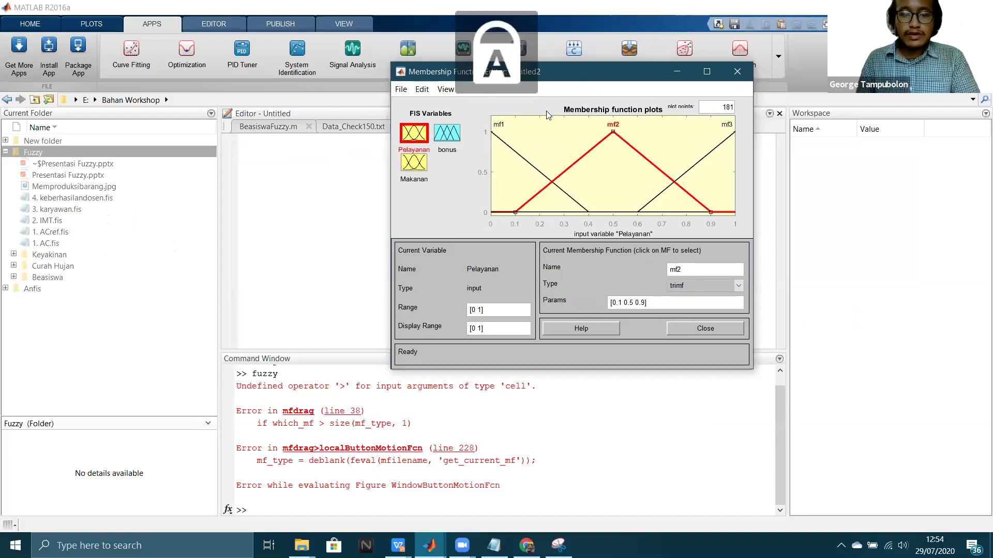
key("alt+Tab")
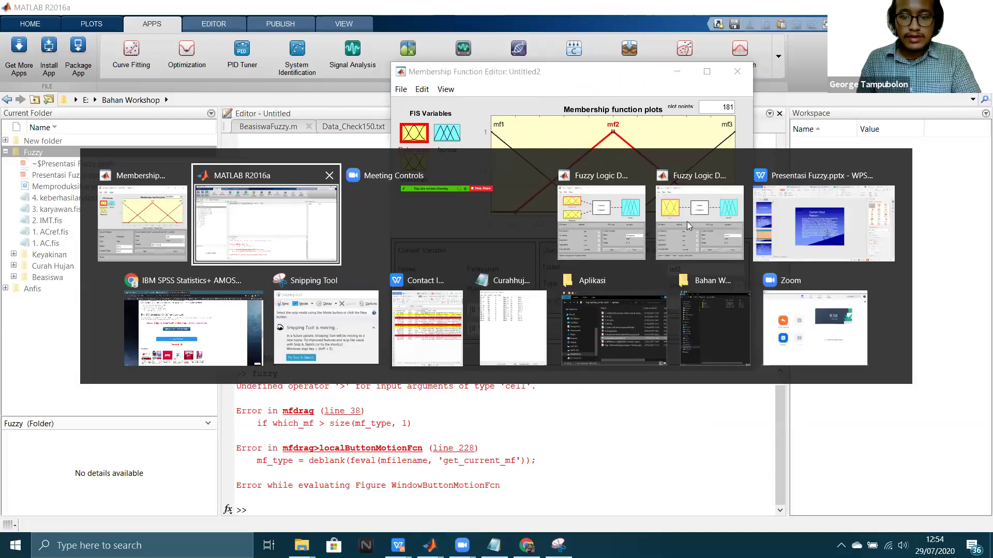
left_click(601, 228)
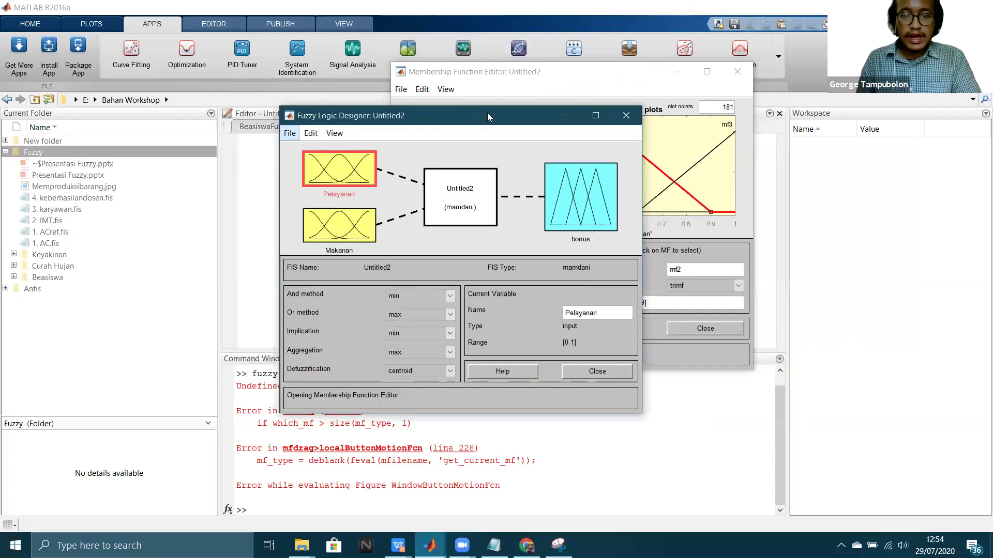
Step: Place the Fuzzy Logic Designer and the Membership Function Editor side by side, then close the editor and re-center the designer
left_click_drag(472, 109, 230, 70)
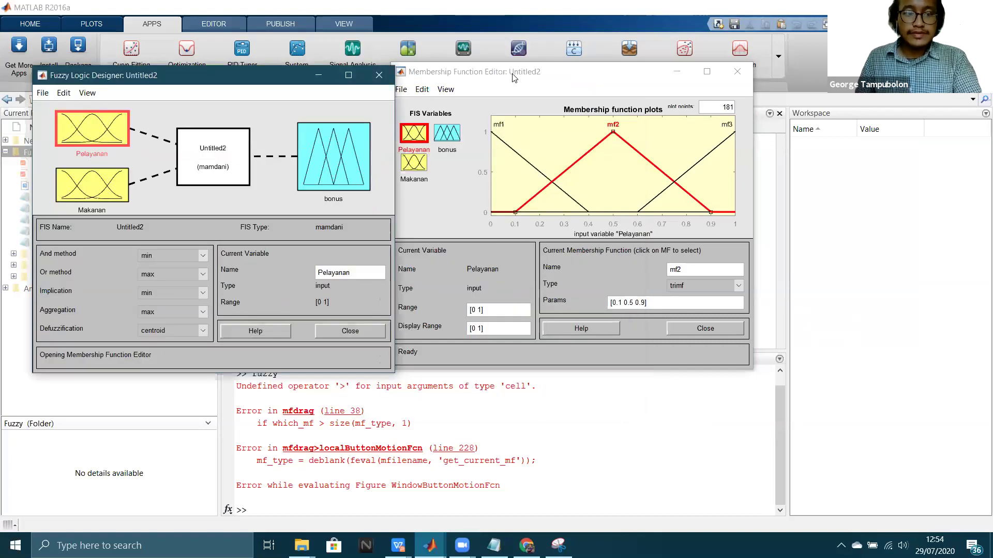
left_click(550, 67)
left_click_drag(551, 70, 600, 63)
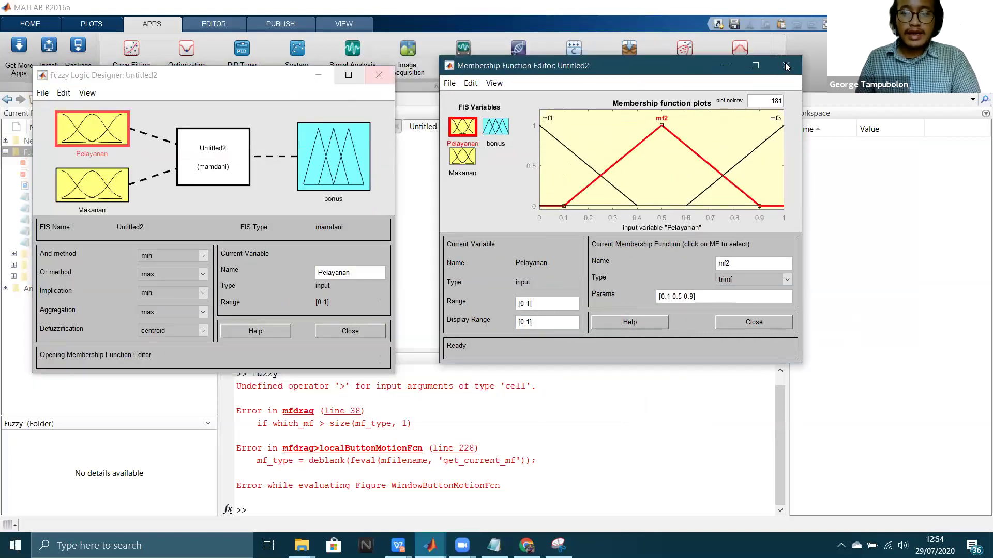
left_click(776, 70)
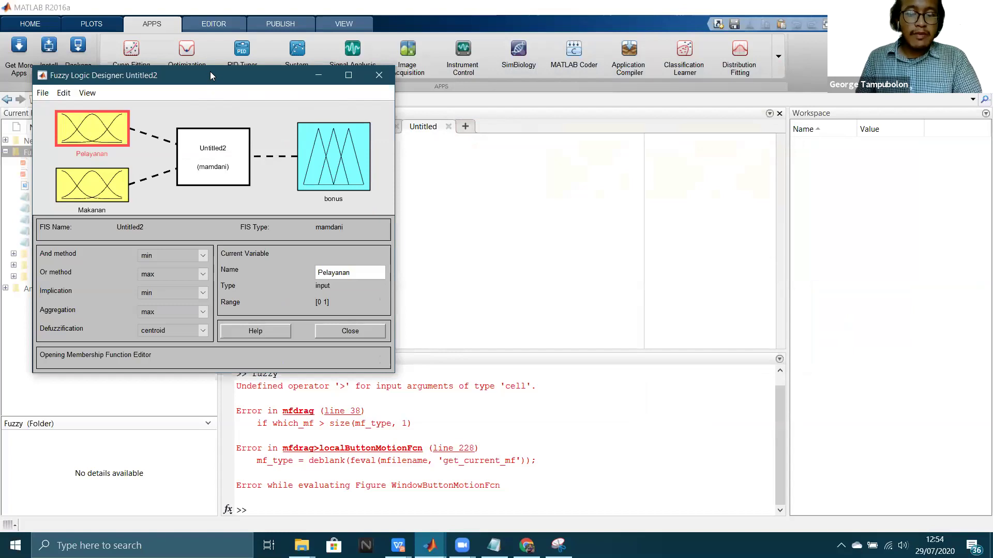
left_click_drag(211, 74, 437, 102)
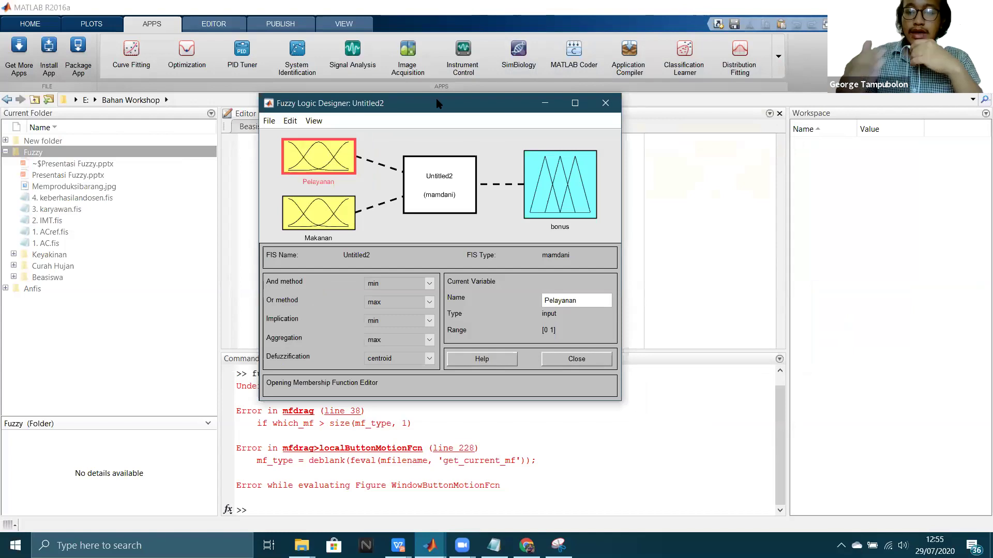
Step: Reopen the Membership Function Editor for the Pelayanan input and position it beside the Fuzzy Logic Designer
double_click(323, 163)
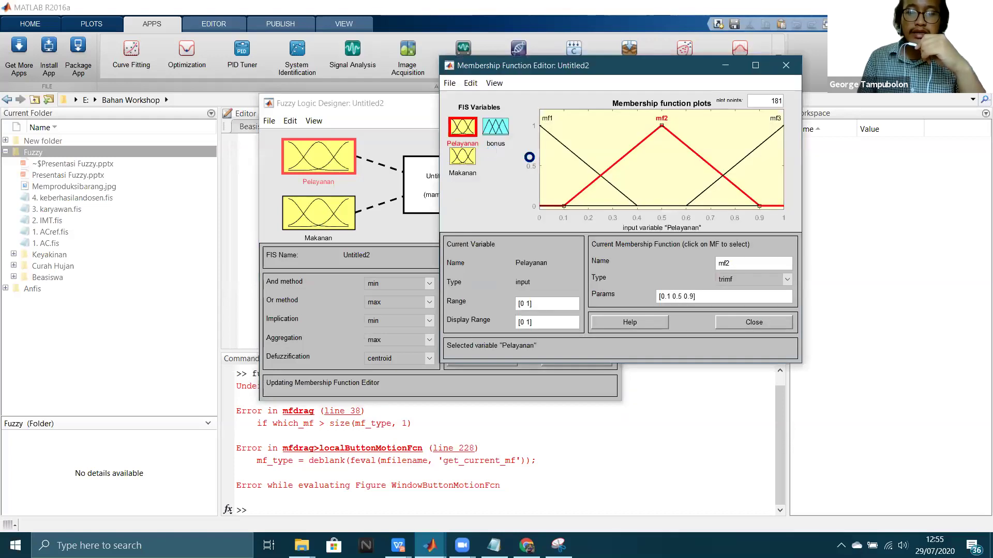
left_click_drag(558, 75, 371, 111)
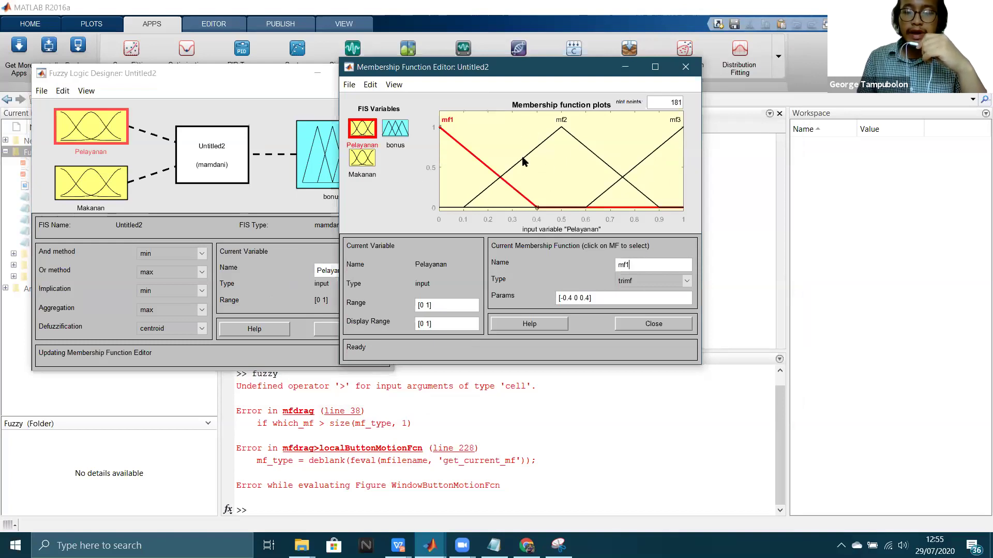
Step: Rename Pelayanan's first membership function, mf1, as Mengecewakan
key("BackSpace")
key("BackSpace")
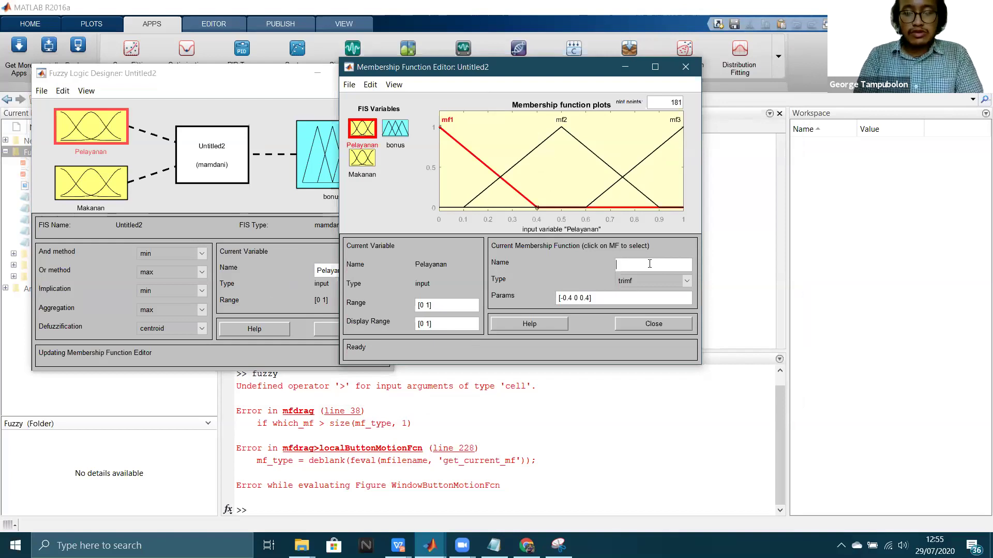
type("mENGEC")
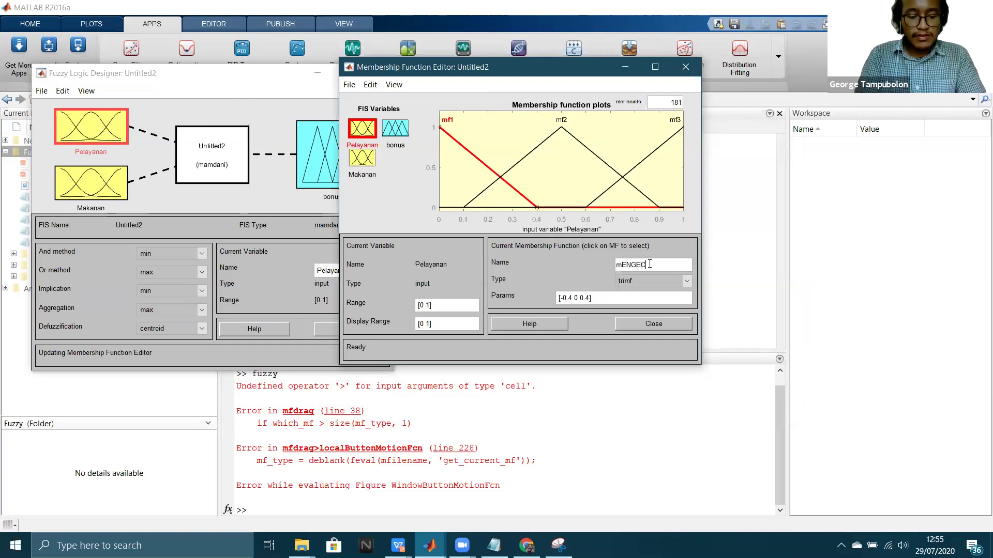
type("EWAKAN")
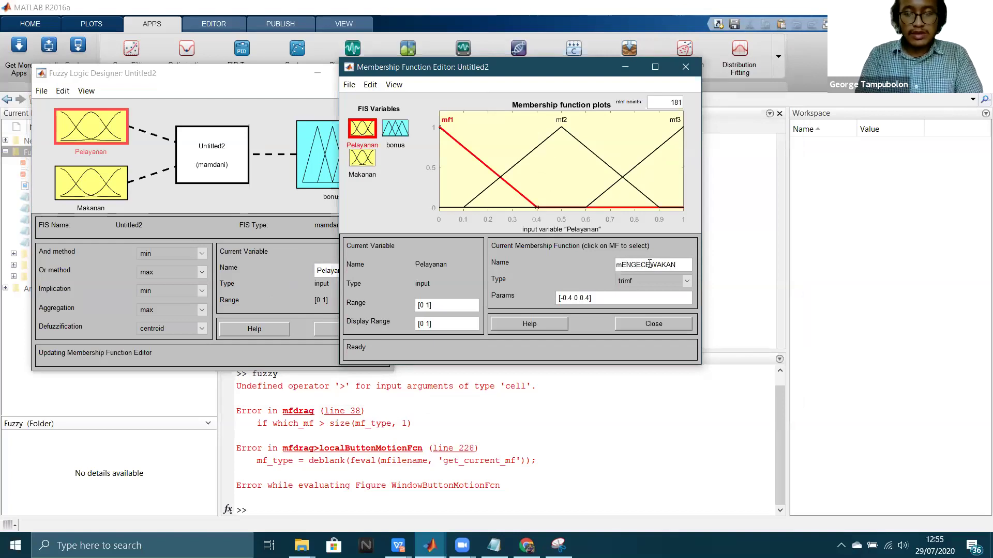
key("Caps_Lock")
key("BackSpace")
key("BackSpace")
key("BackSpace")
key("BackSpace")
key("BackSpace")
key("BackSpace")
key("BackSpace")
key("BackSpace")
key("BackSpace")
key("BackSpace")
key("BackSpace")
type("M")
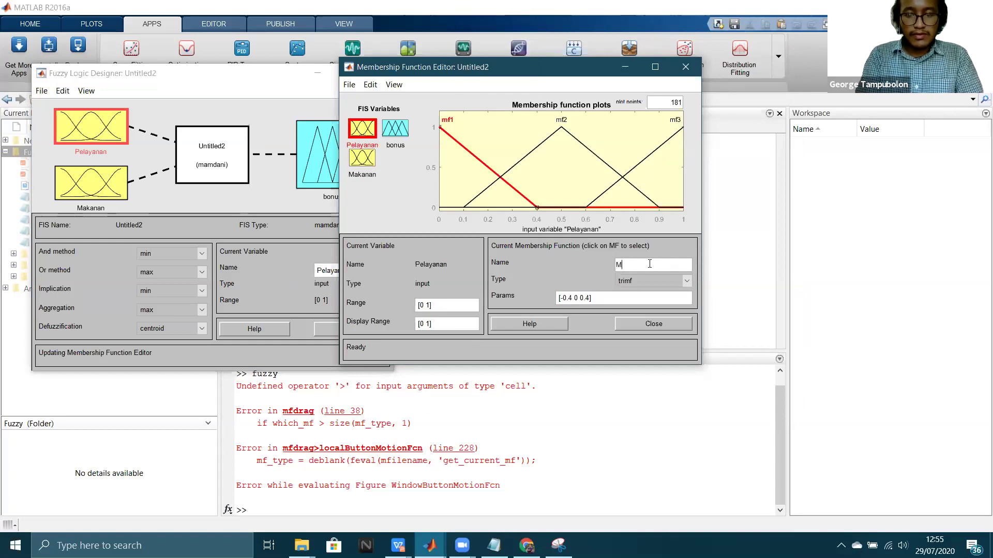
type("engecewakan")
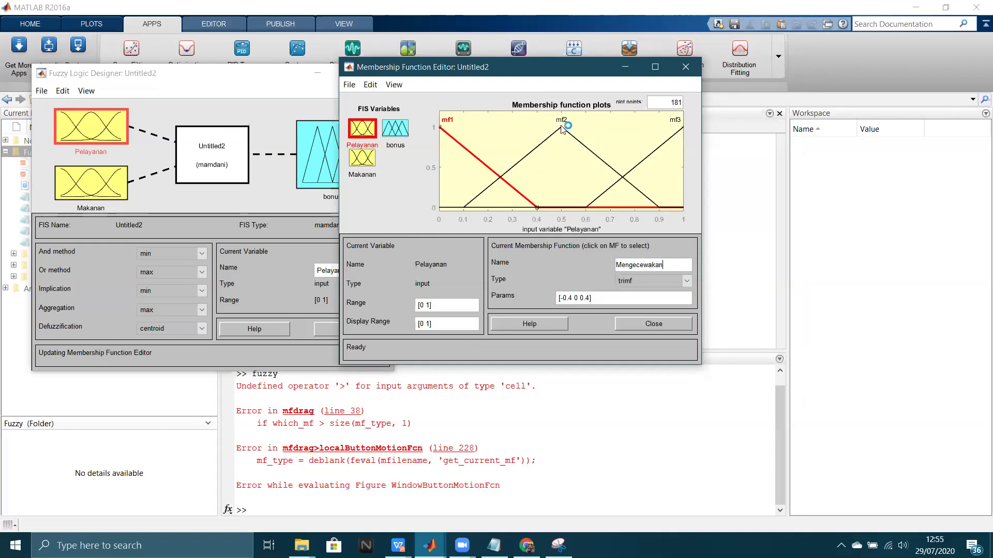
Step: Rename Pelayanan's middle membership function, mf2, as Bagus
left_click(546, 141)
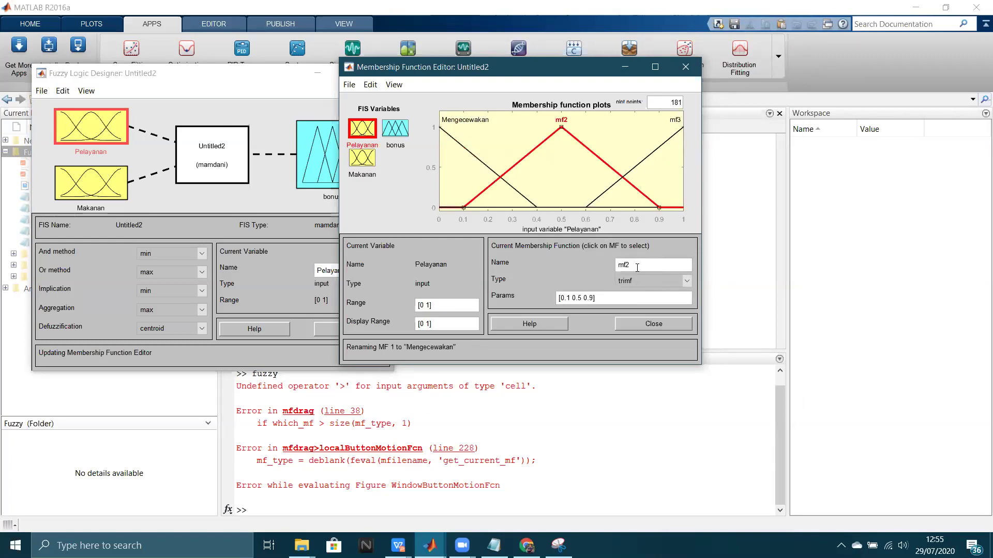
key("BackSpace")
key("BackSpace")
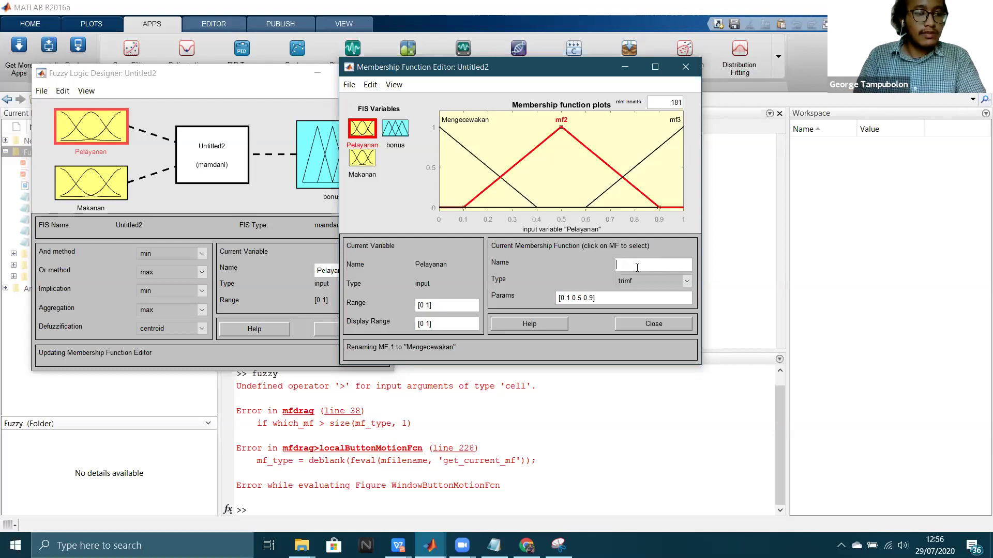
type("Bagus")
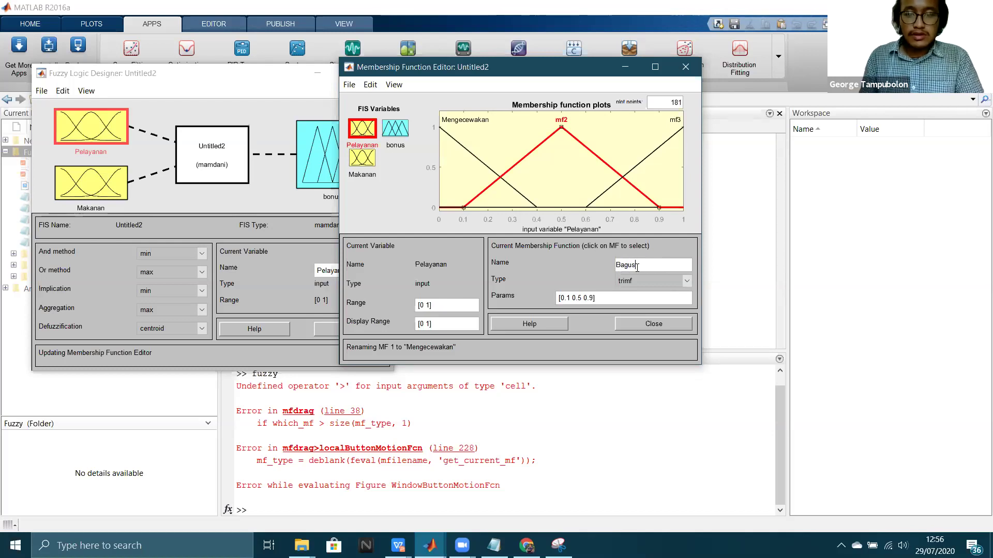
left_click(657, 154)
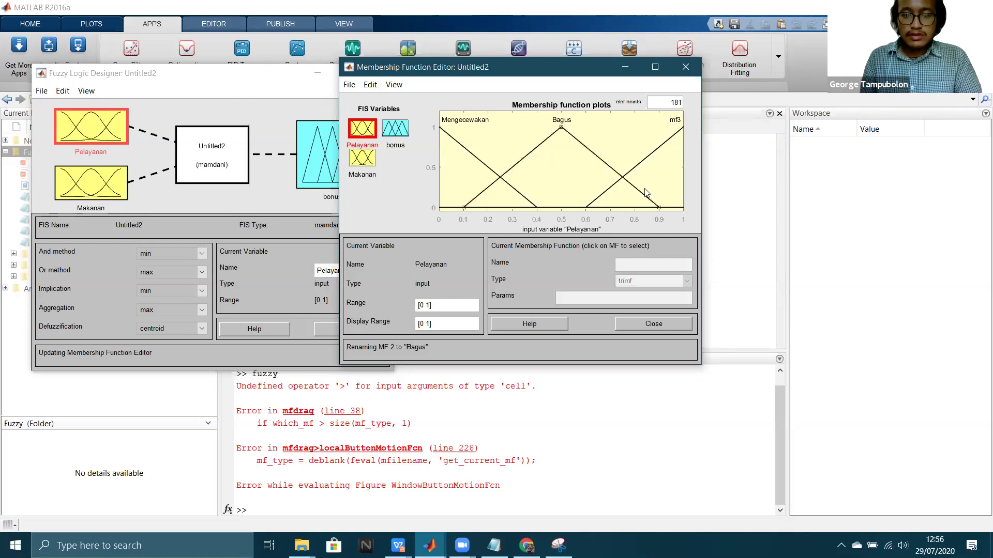
Step: Rename Pelayanan's last membership function, mf3, as Memuaskan
left_click(649, 158)
left_click(643, 262)
key("BackSpace")
key("BackSpace")
key("BackSpace")
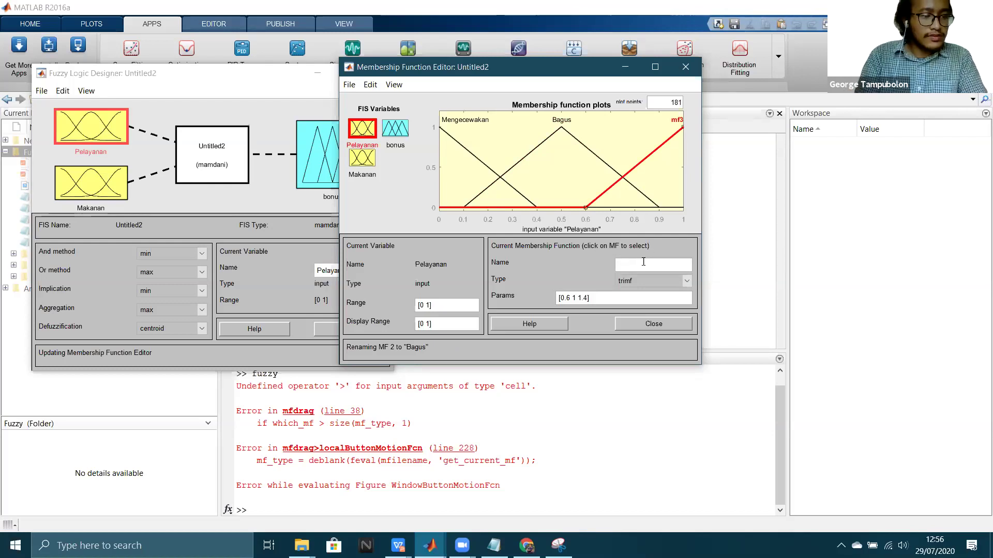
type("Memuaskan")
key("Return")
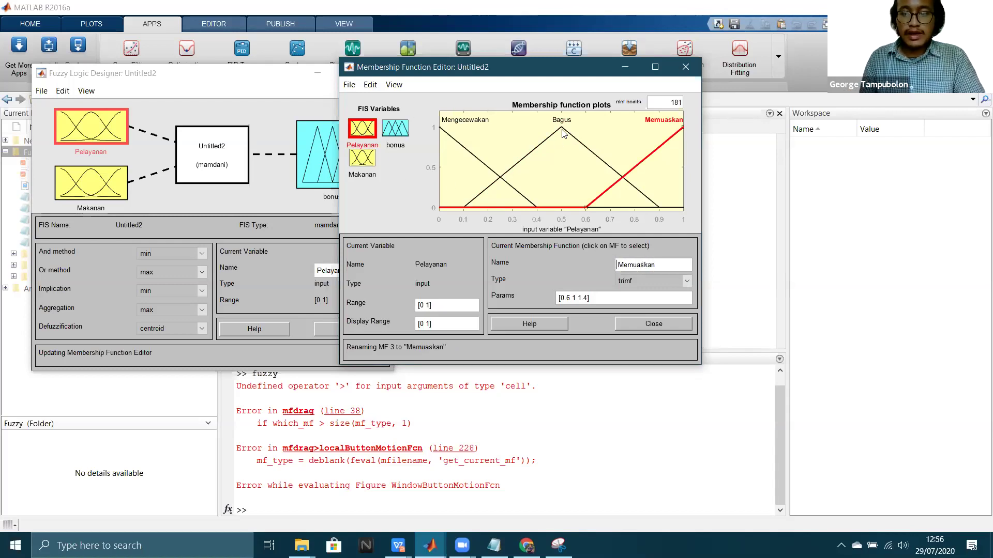
Step: Remove all membership functions from the Makanan input
left_click(362, 160)
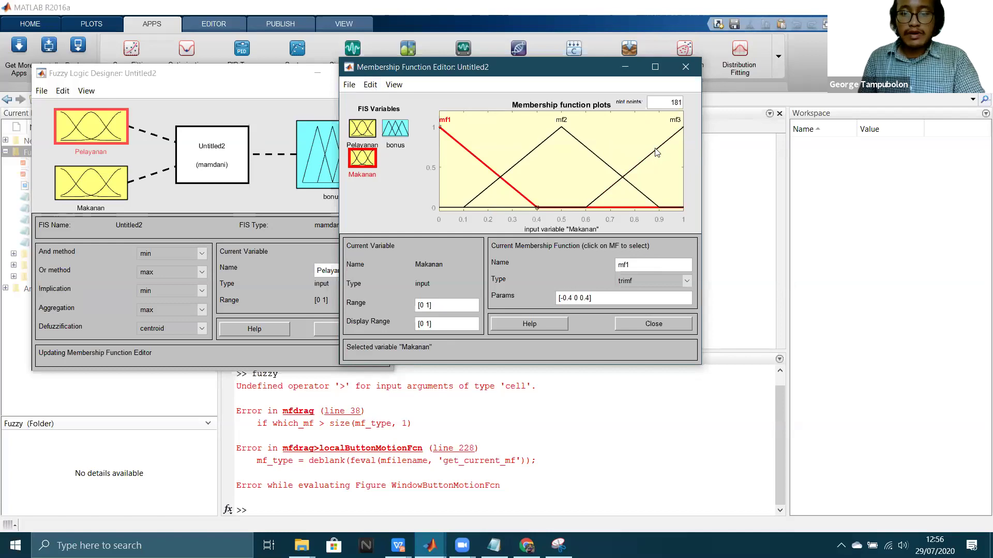
left_click(371, 86)
mouse_move(393, 85)
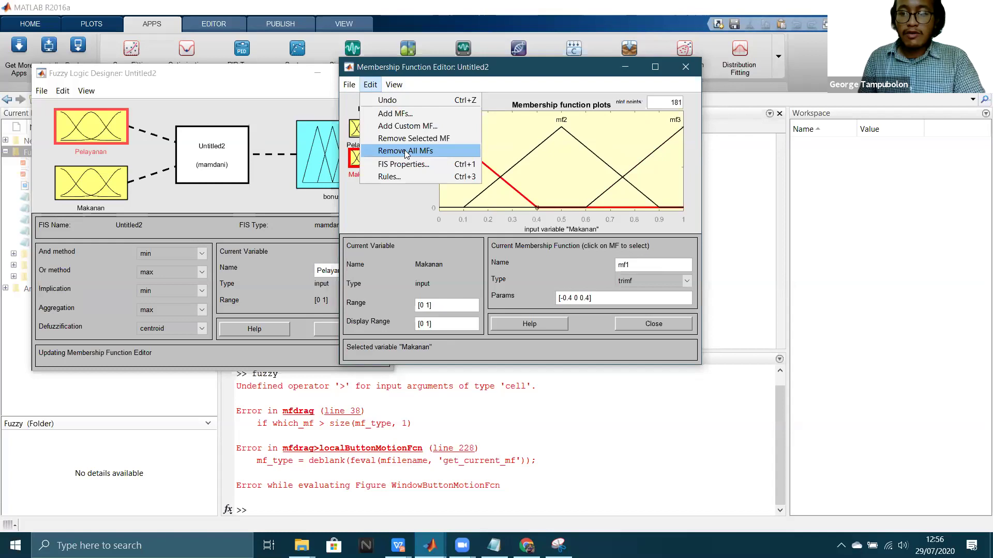
left_click(405, 151)
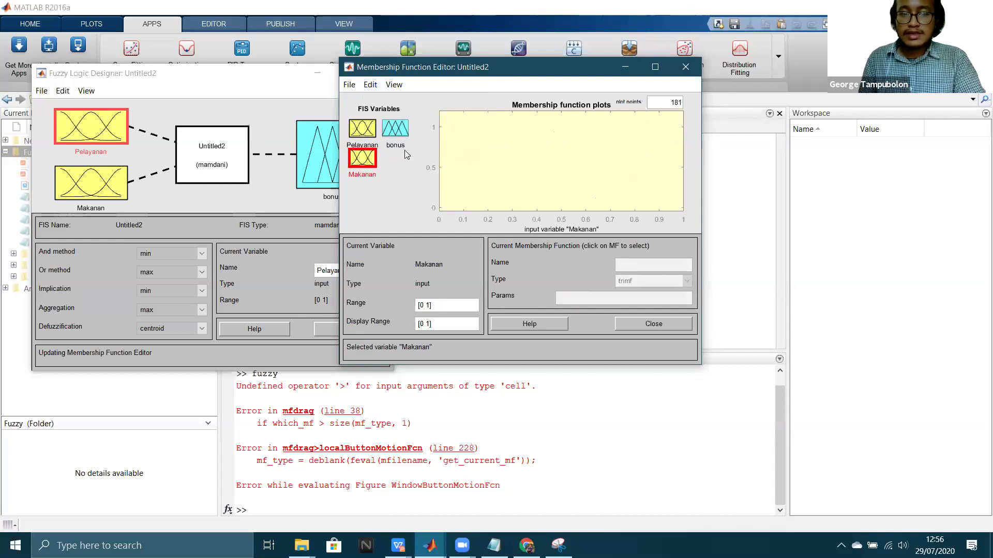
Step: Add two triangular (trimf) membership functions to the Makanan input
left_click(370, 85)
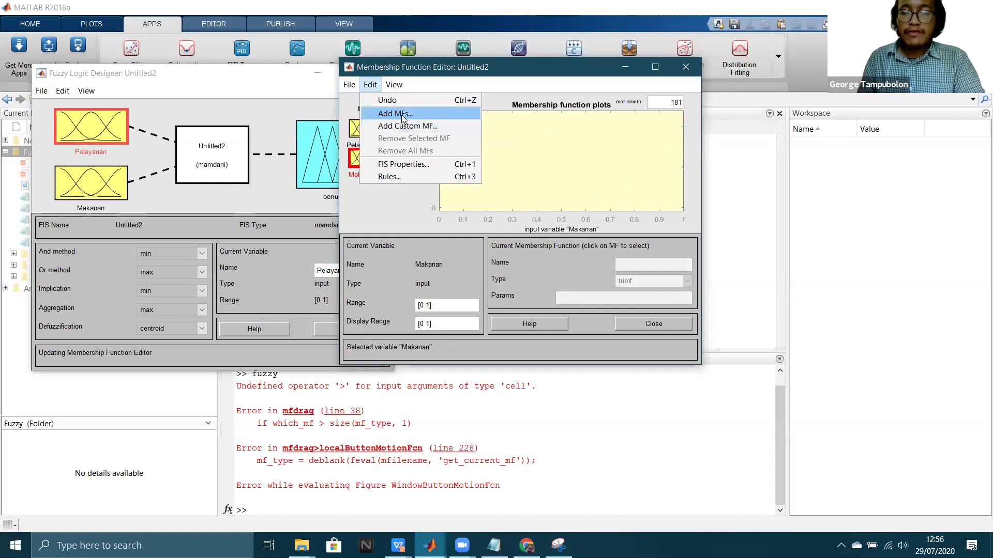
left_click(402, 114)
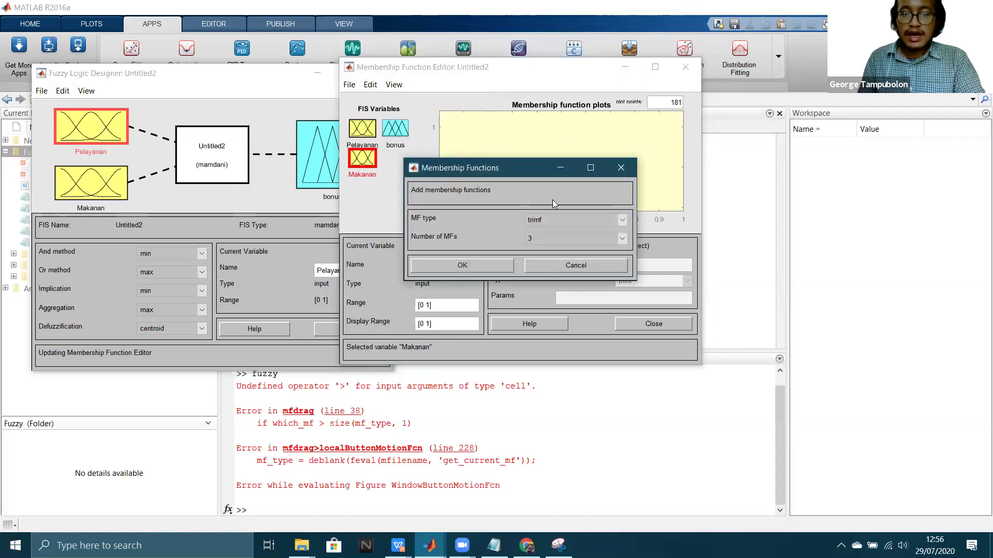
left_click(551, 239)
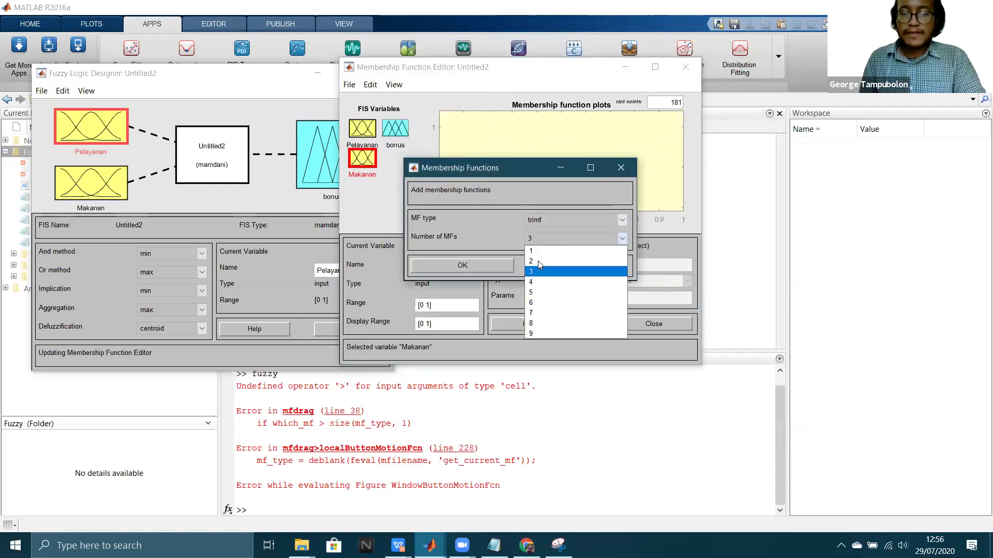
left_click(538, 260)
left_click(477, 267)
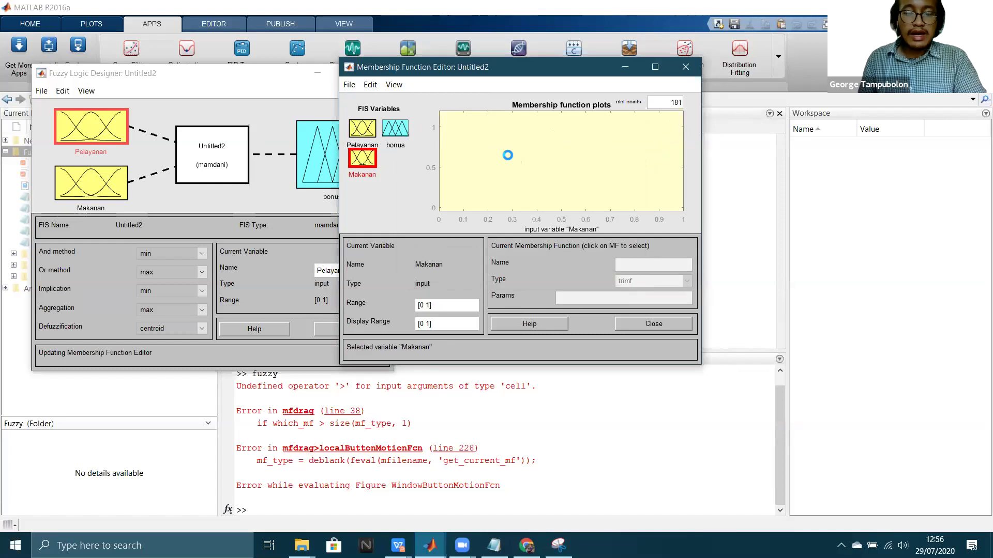
left_click(366, 163)
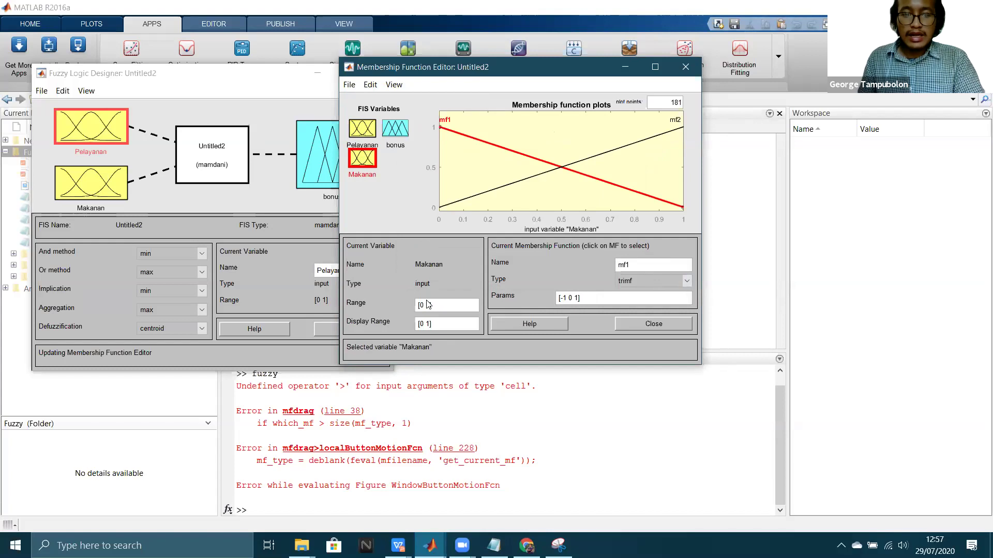
Step: Set the range of the Pelayanan input to [0 10]
left_click(357, 127)
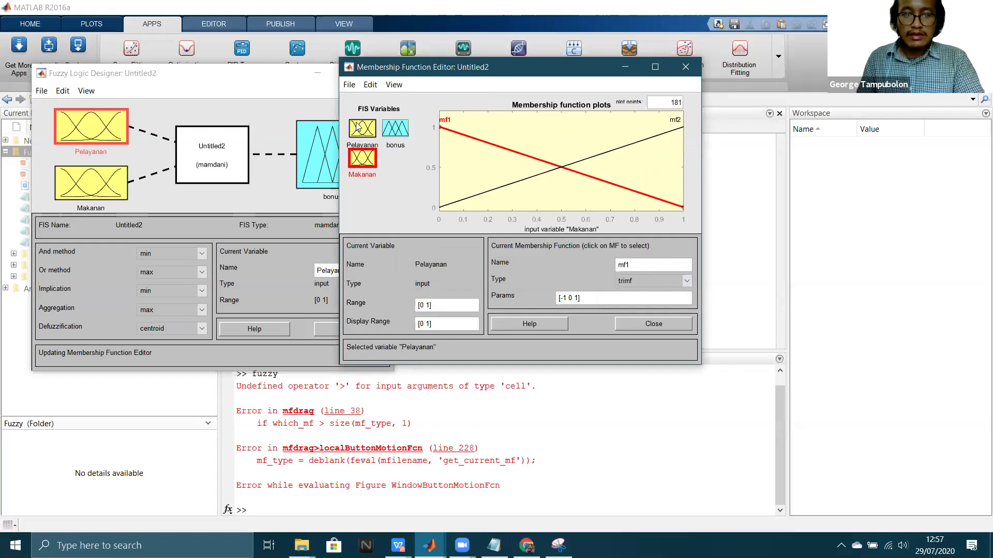
left_click(429, 305)
type("0")
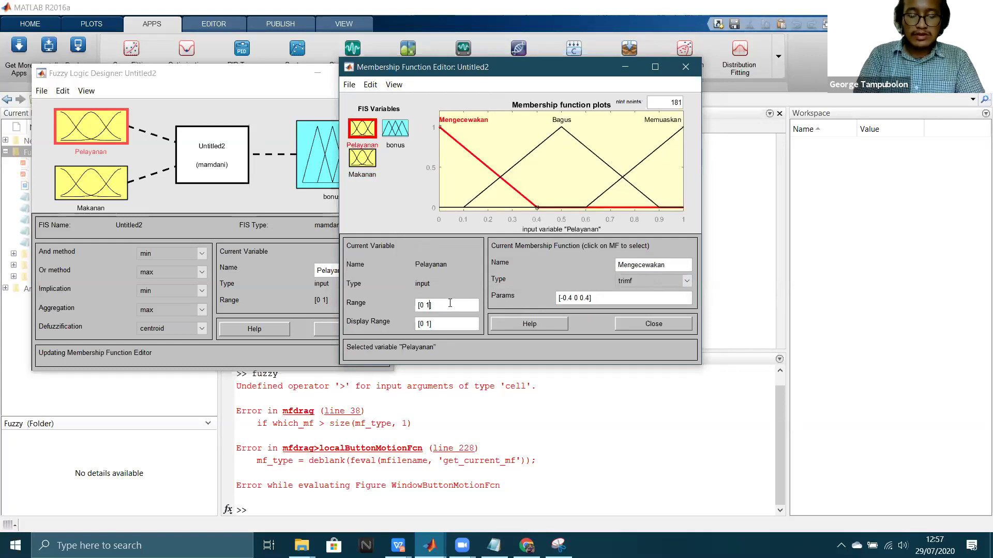
key("Return")
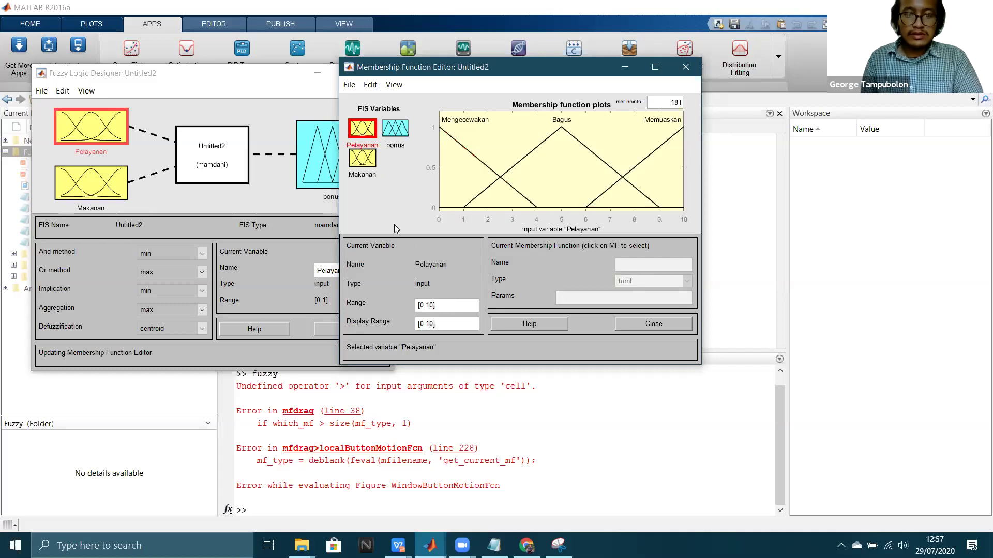
Step: Set the range of the Makanan input to [0 10]
left_click(362, 157)
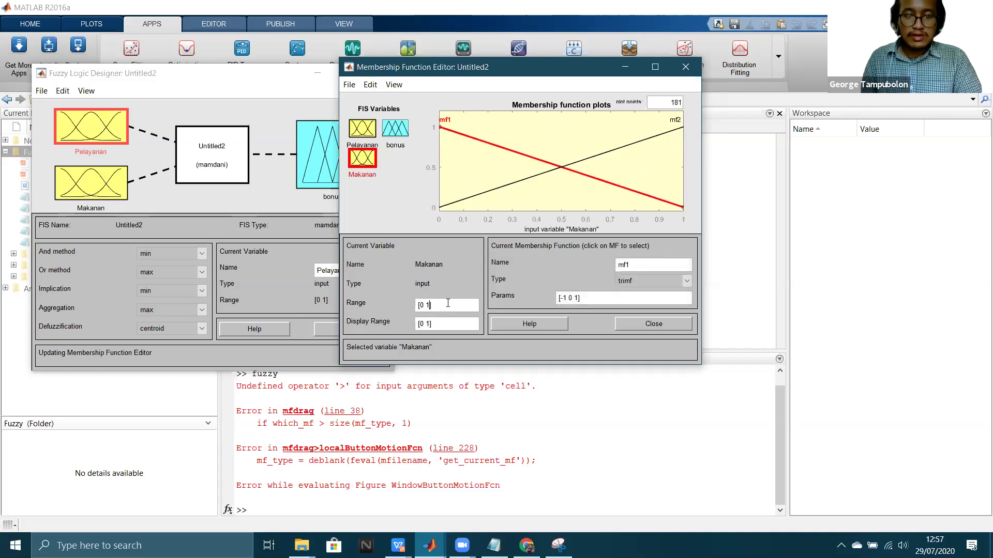
type("0")
key("Return")
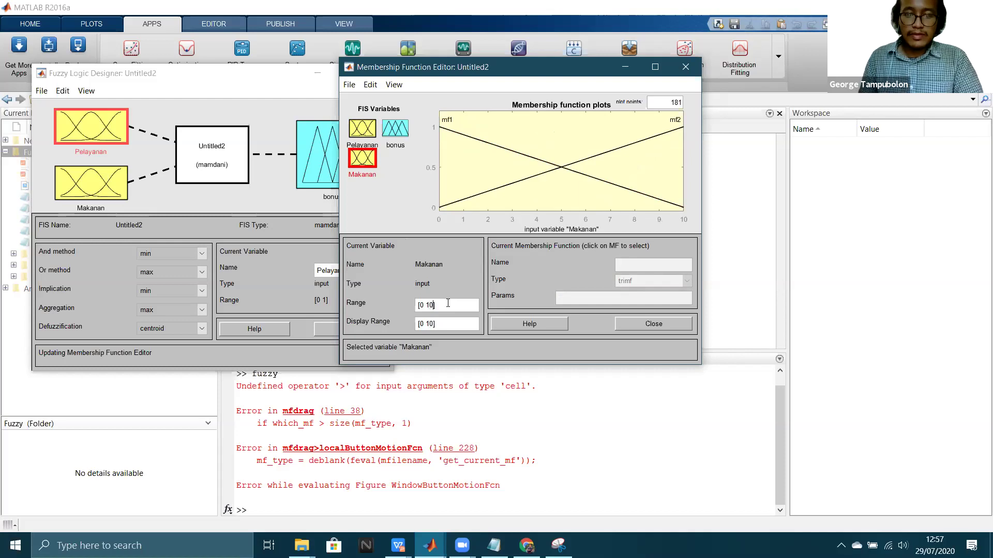
Step: Try to set the parameters of the Makanan input's mf1 membership function to -4 0 7
left_click(548, 166)
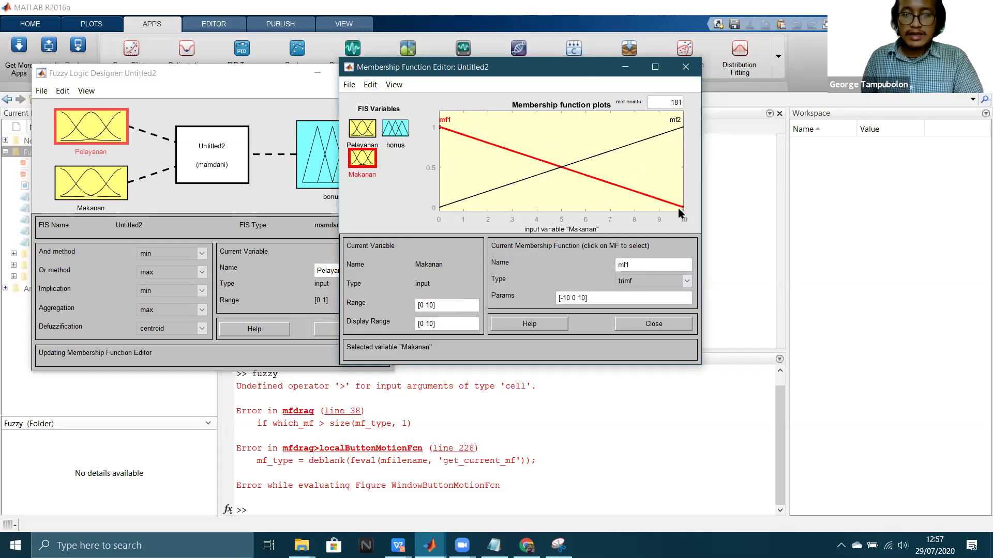
left_click(591, 293)
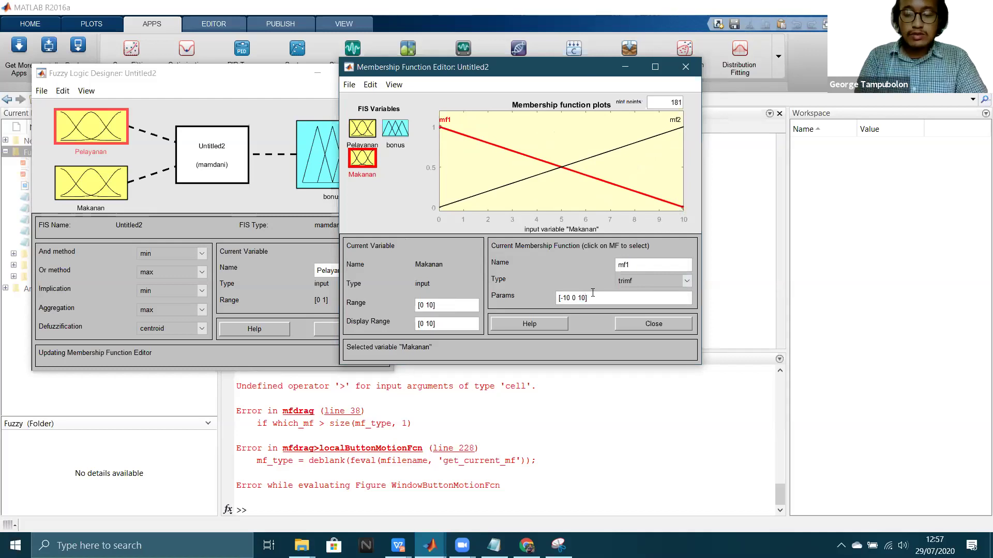
key("BackSpace")
key("BackSpace")
key("BackSpace")
key("BackSpace")
key("BackSpace")
key("BackSpace")
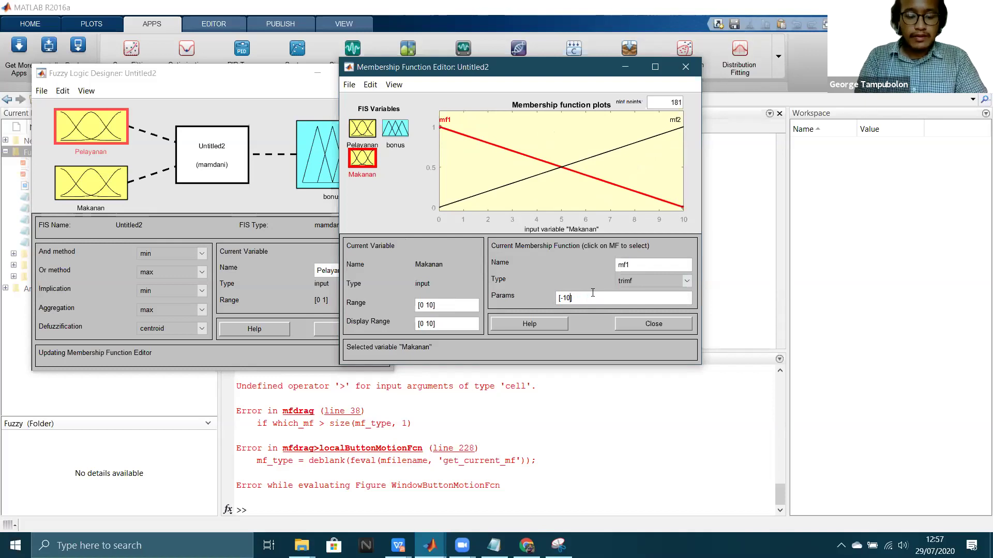
type("]")
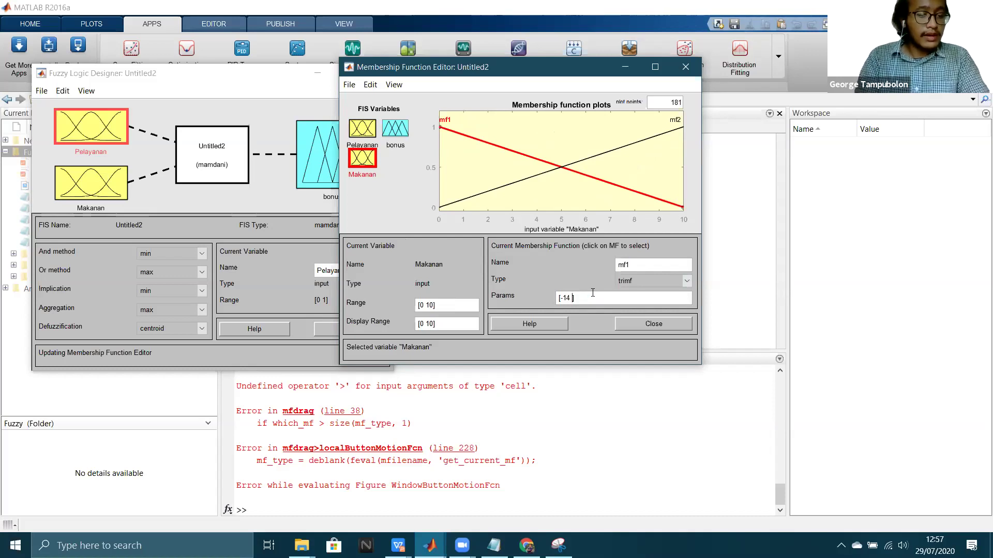
key("BackSpace")
key("BackSpace")
key("BackSpace")
type("4")
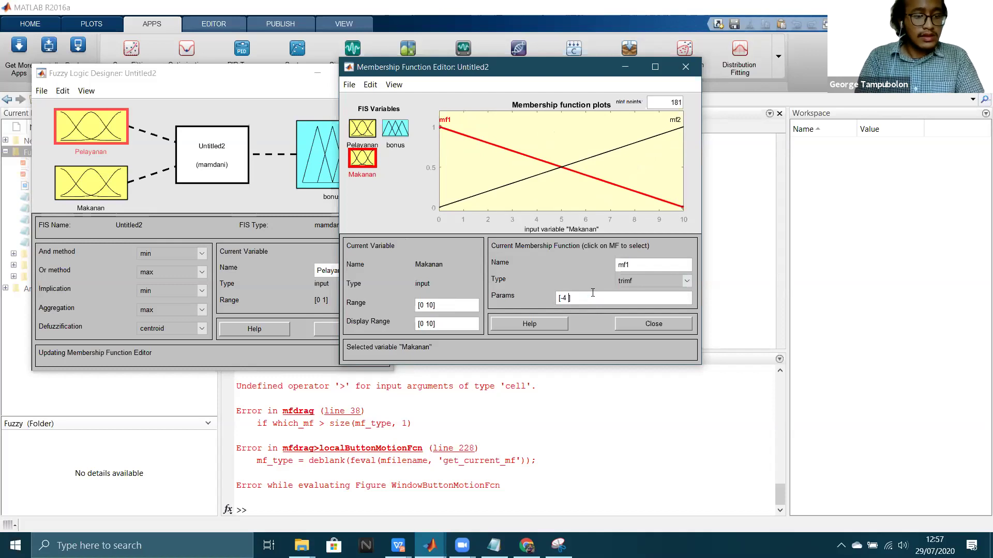
key("BackSpace")
key("BackSpace")
type("3 1")
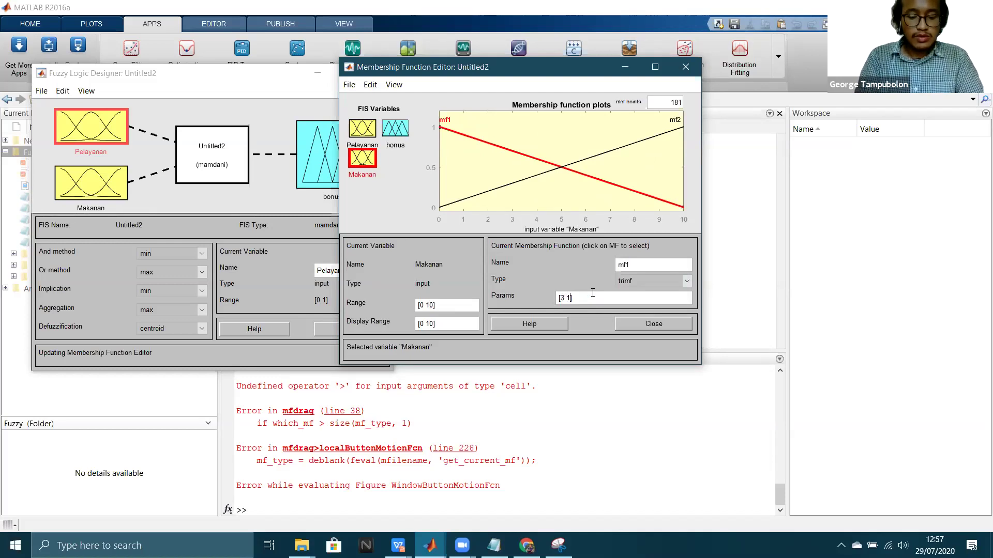
key("BackSpace")
key("BackSpace")
key("BackSpace")
key("BackSpace")
type("-4")
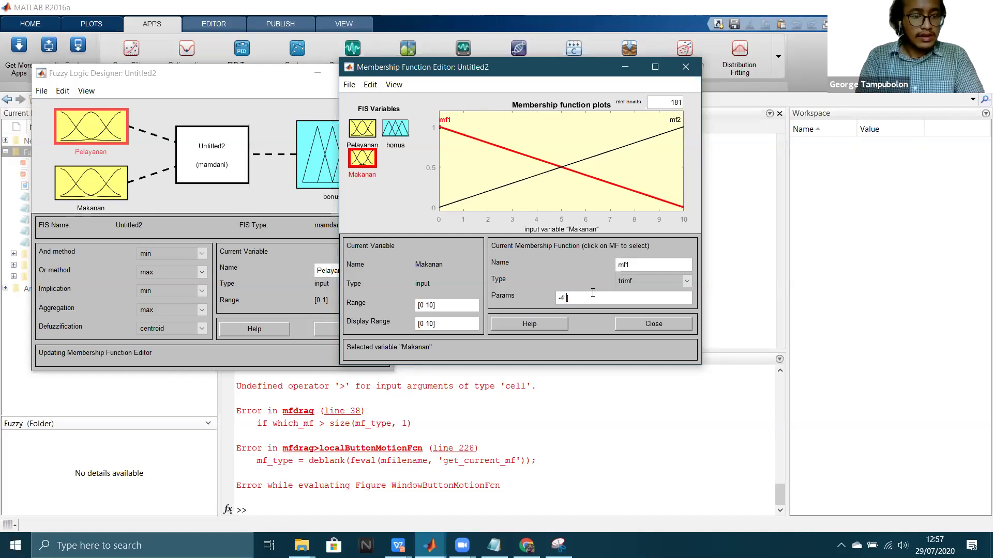
type("0 7")
key("Return")
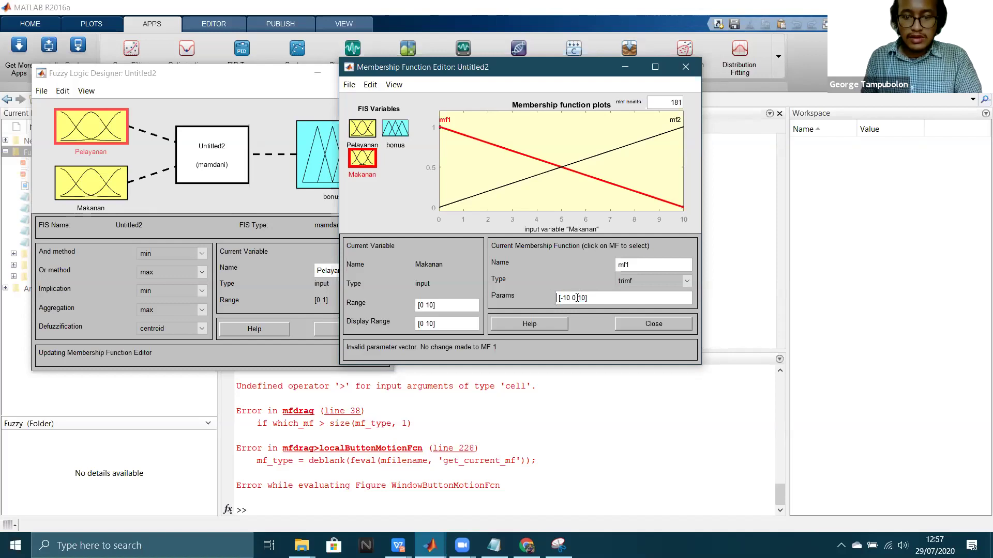
Step: Set the parameters of the Makanan input's mf1 membership function to [-4 0 7]
left_click(587, 298)
key("BackSpace")
key("BackSpace")
key("BackSpace")
key("BackSpace")
key("BackSpace")
key("BackSpace")
key("BackSpace")
type("4 0 7")
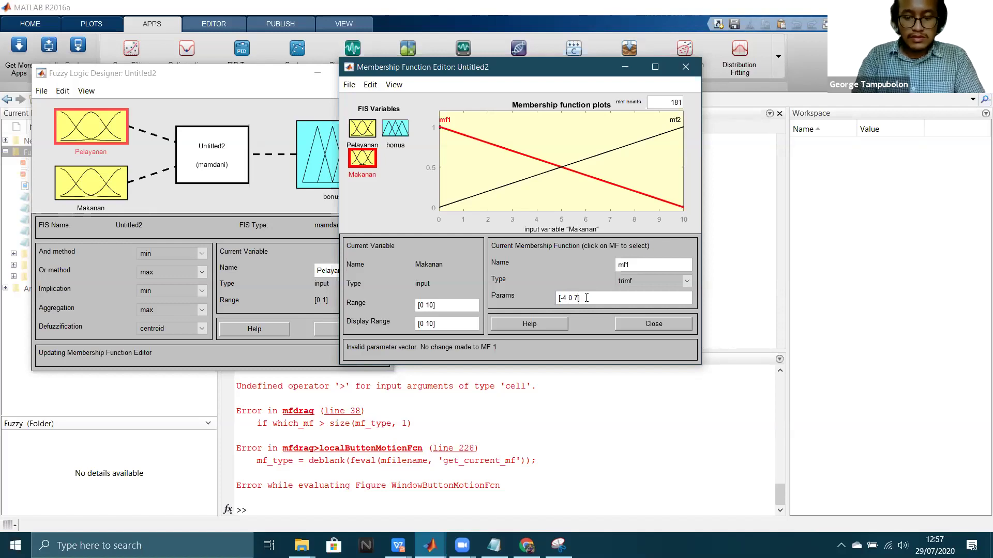
key("Return")
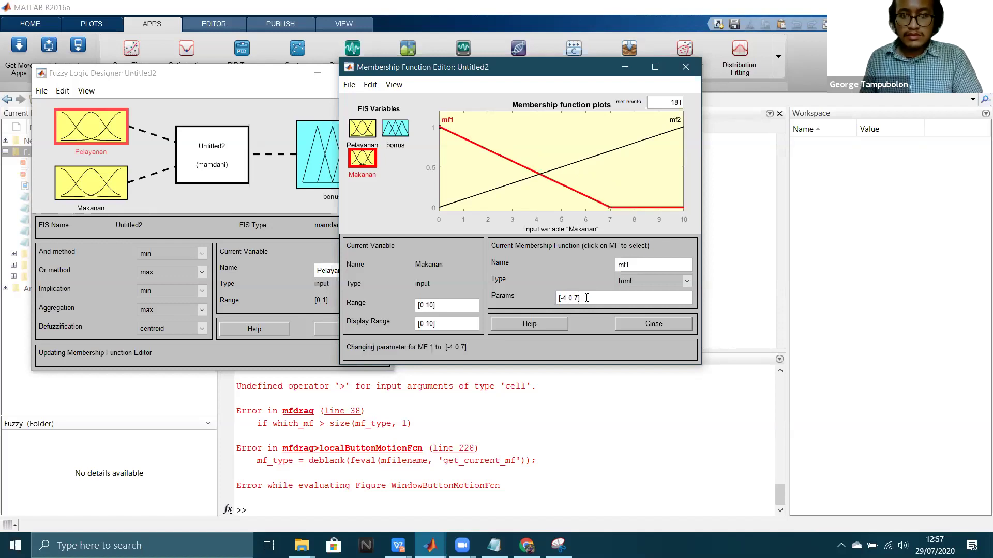
Step: Set the parameters of the Makanan input's mf2 membership function to [3 10 14]
left_click(577, 163)
left_click(580, 297)
key("BackSpace")
key("BackSpace")
key("BackSpace")
key("BackSpace")
key("BackSpace")
key("BackSpace")
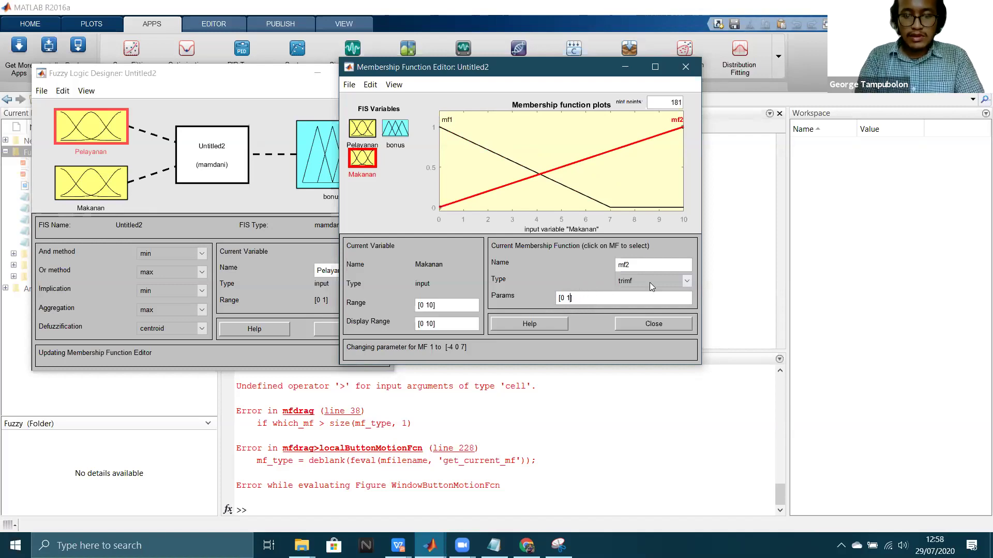
key("BackSpace")
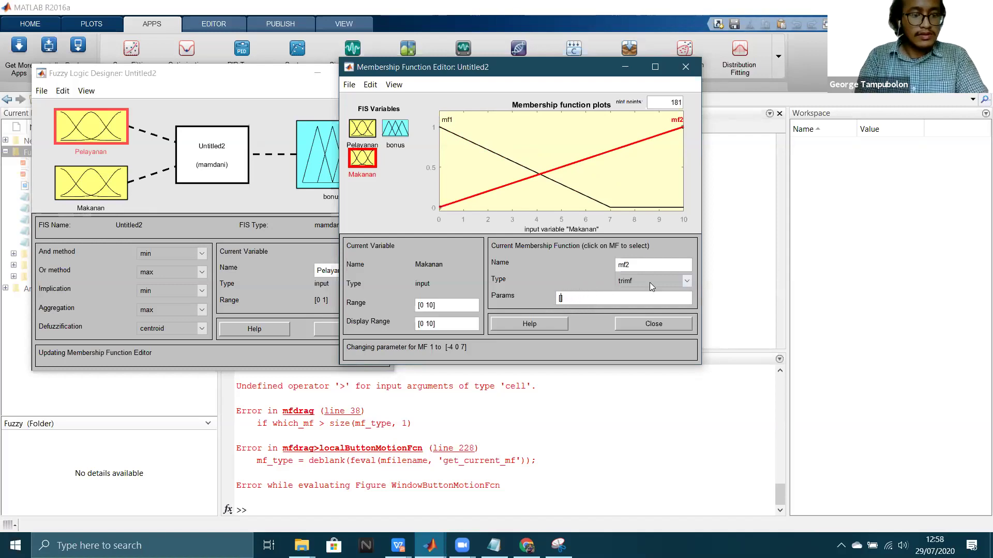
type("3")
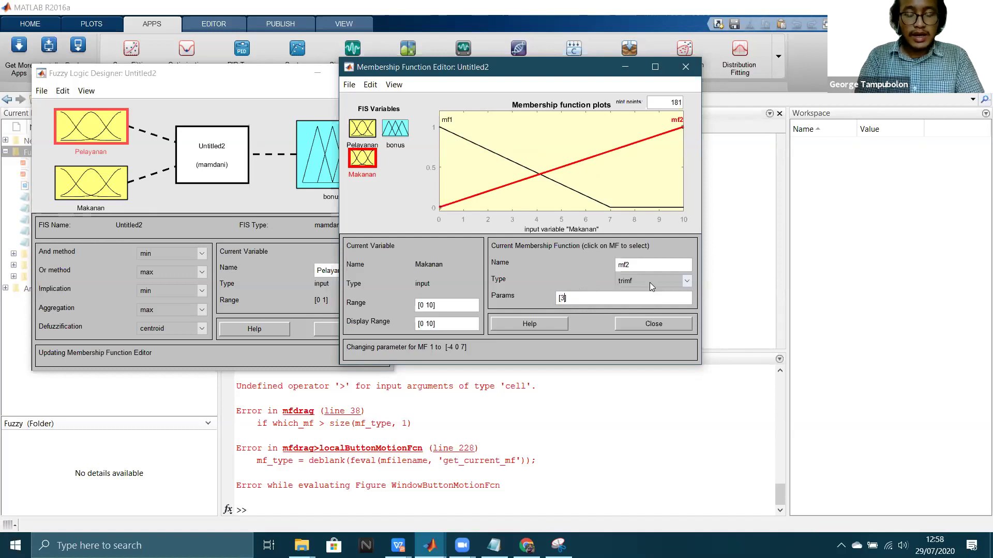
type(" 10 ")
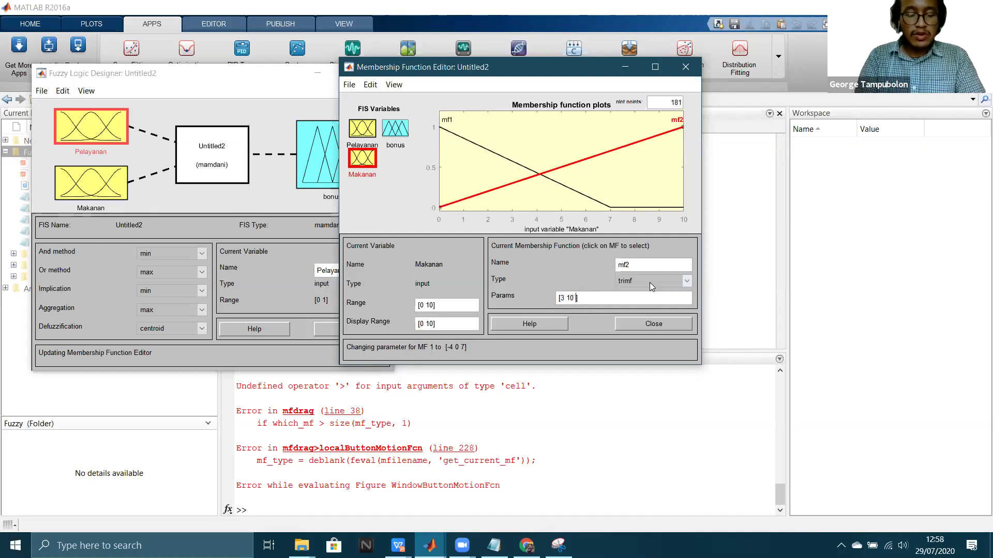
type("14")
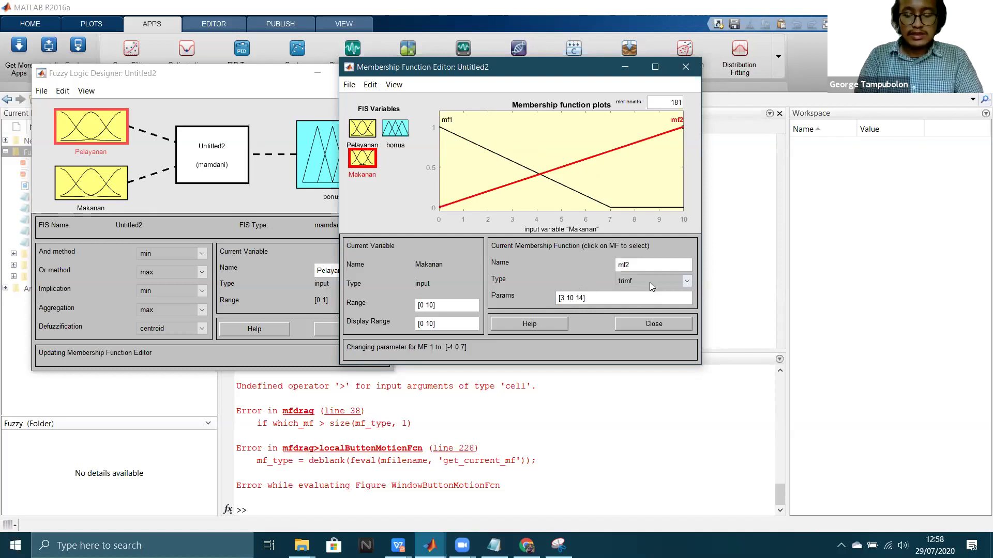
key("Return")
Step: Rename the Makanan input's mf1 membership function to Hambar
left_click(522, 171)
double_click(637, 260)
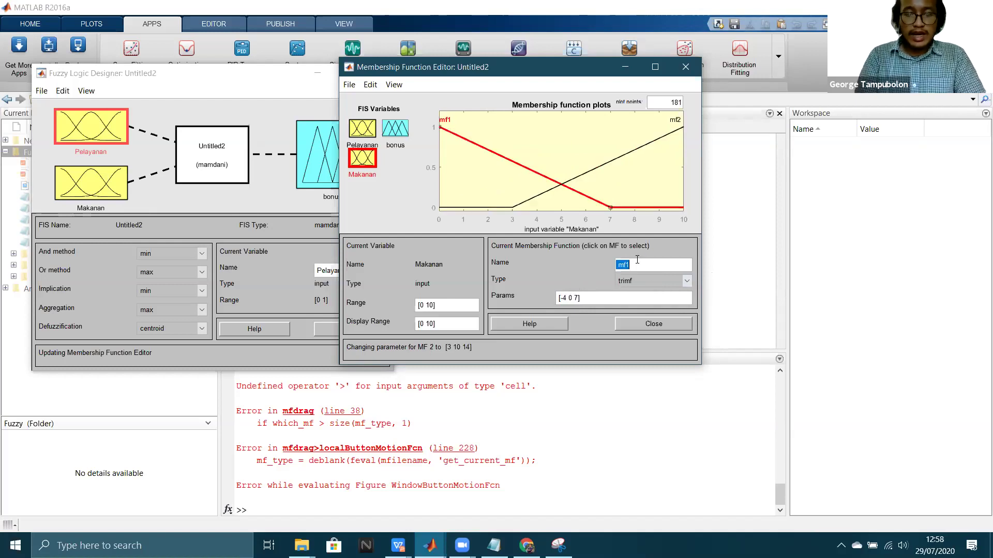
type("Hambar")
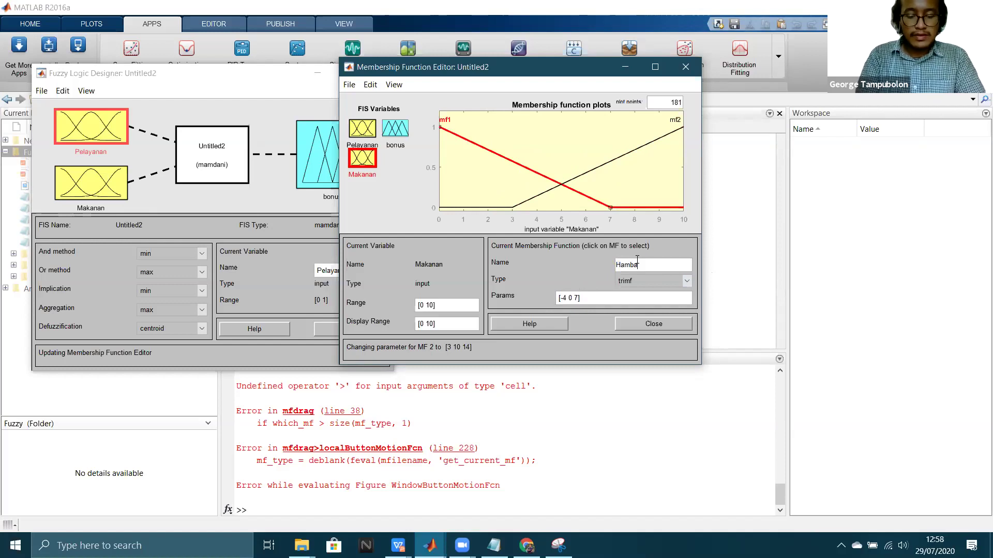
key("Return")
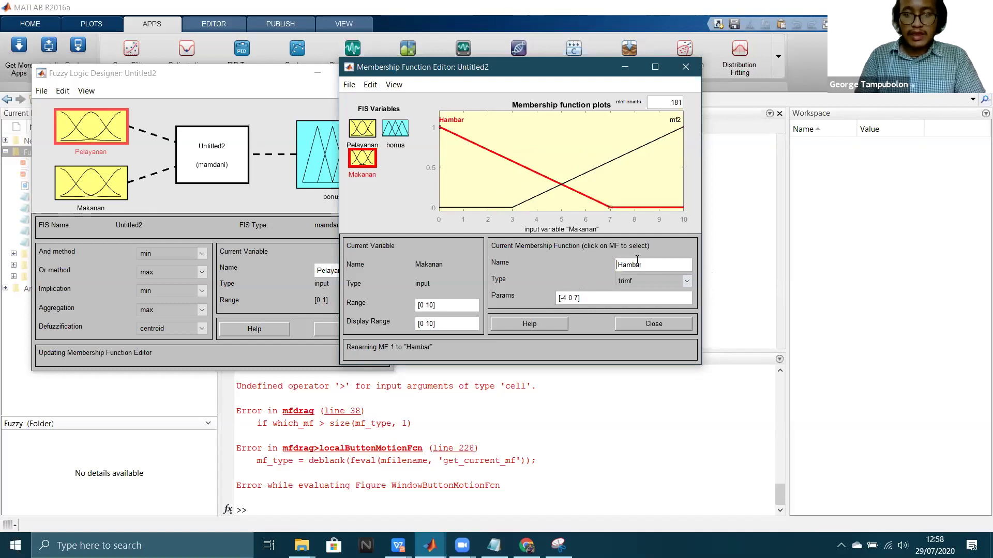
Step: Rename the Makanan input's mf2 membership function to Enak
left_click(611, 164)
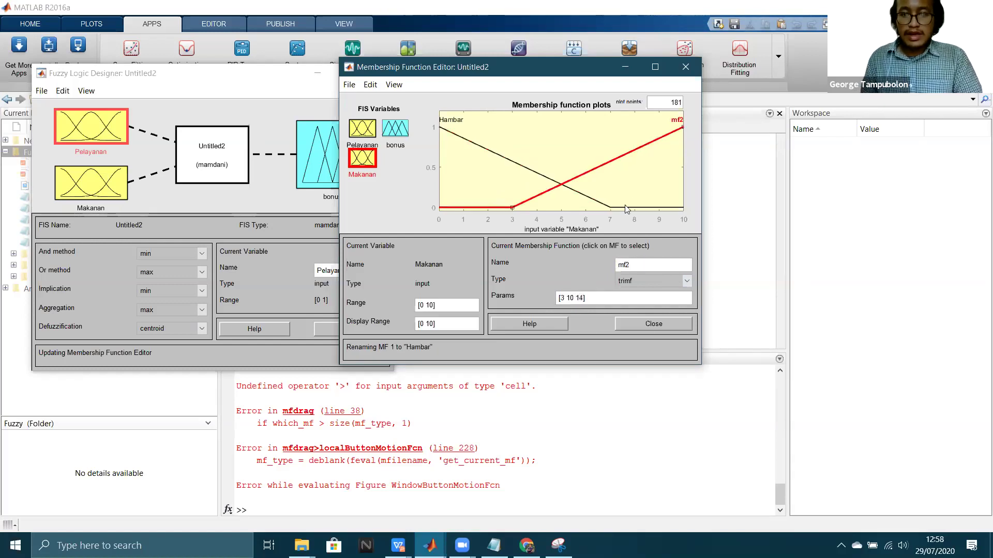
double_click(636, 265)
type("Enak")
key("Return")
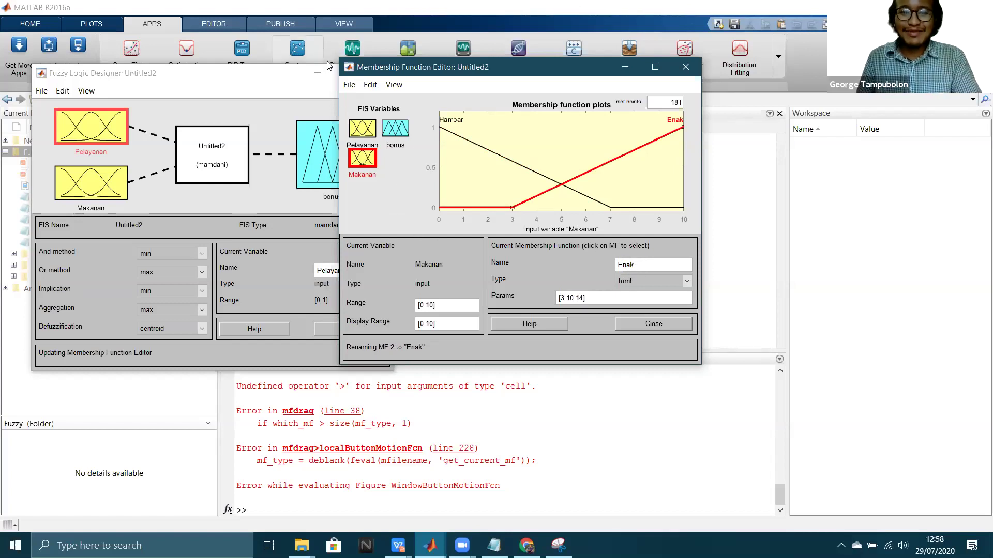
Step: Set the range of the bonus output to [0 30] and review the membership functions of both inputs
left_click(395, 127)
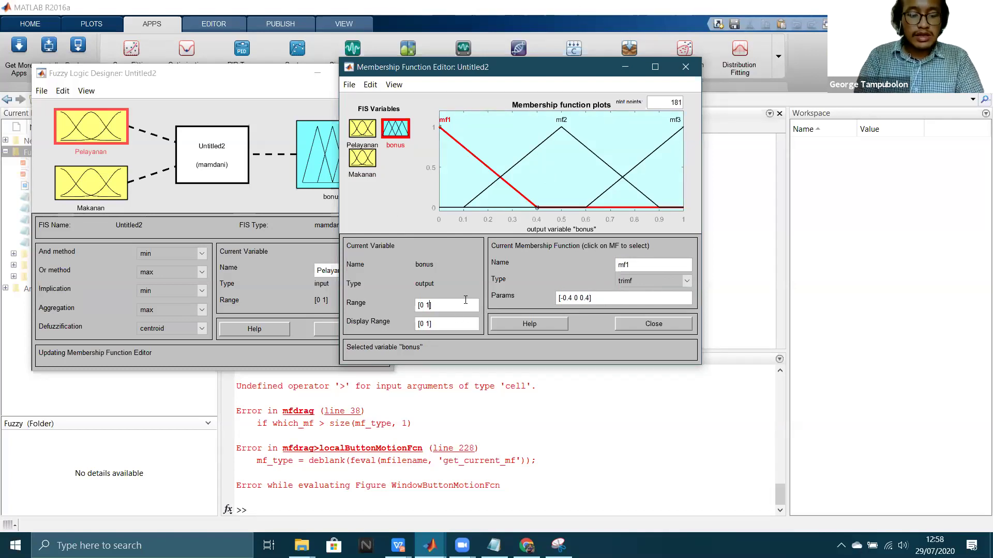
type("0")
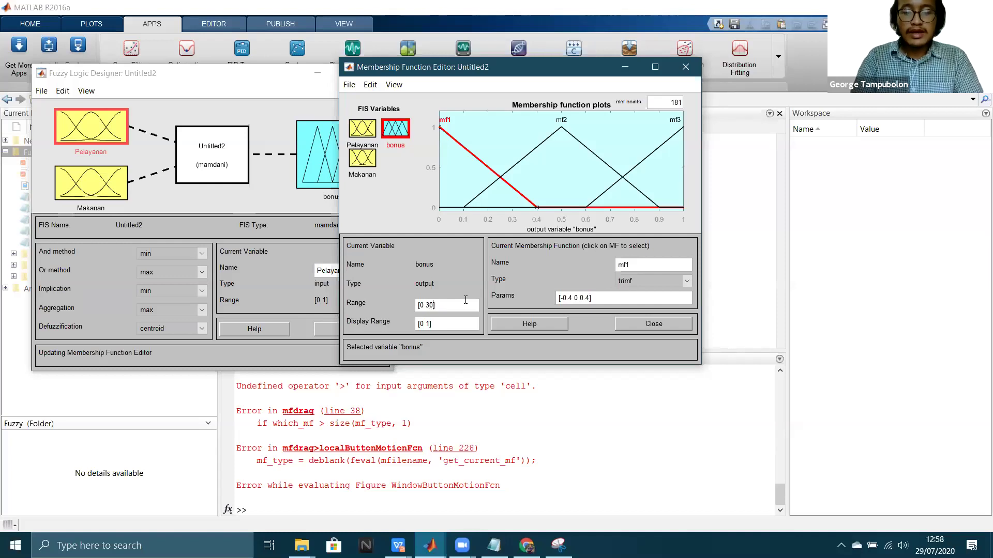
key("Return")
left_click(366, 134)
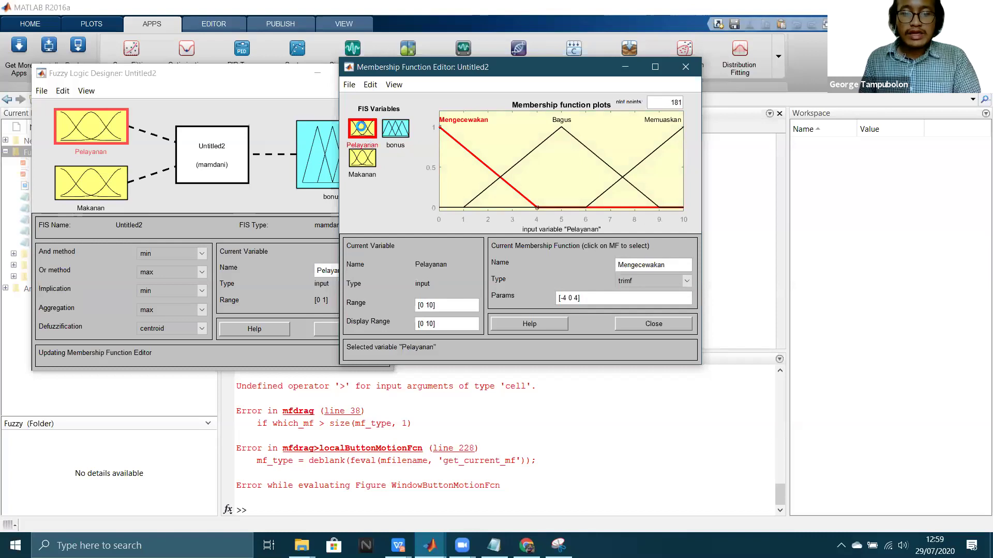
left_click(363, 167)
left_click(394, 133)
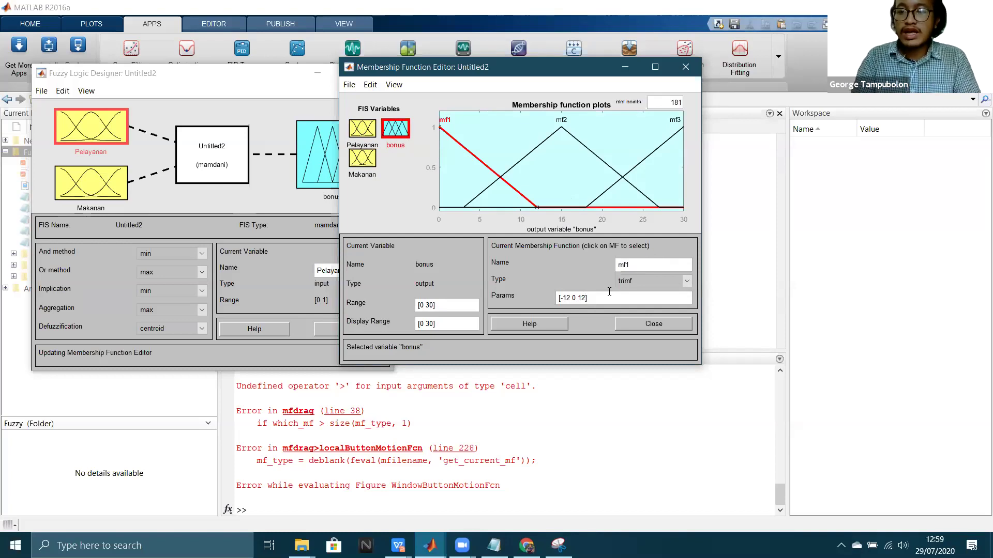
Step: Set the parameters of the bonus output's mf1 membership function to [0 5 10]
left_click(609, 292)
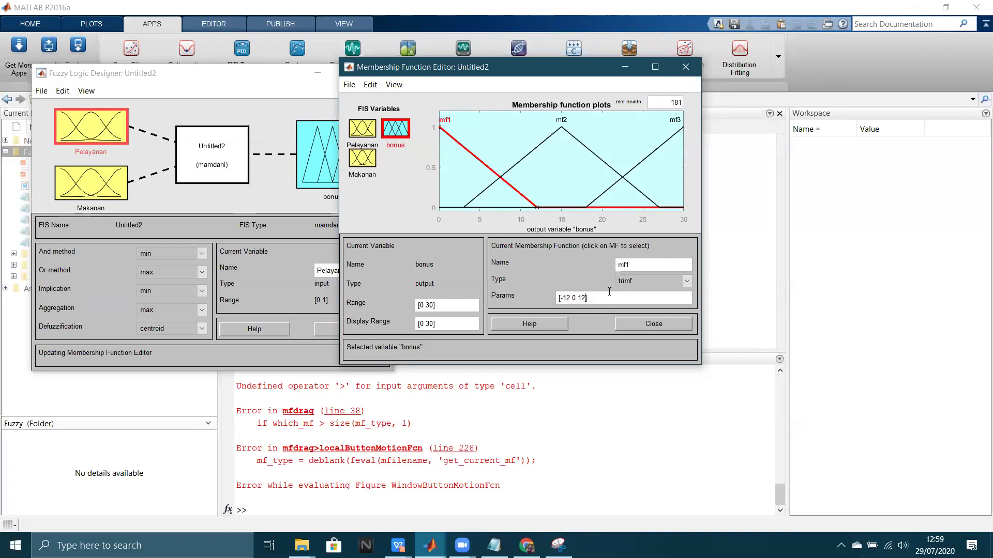
key("BackSpace")
key("BackSpace")
key("BackSpace")
key("BackSpace")
key("BackSpace")
type("5 10")
key("Return")
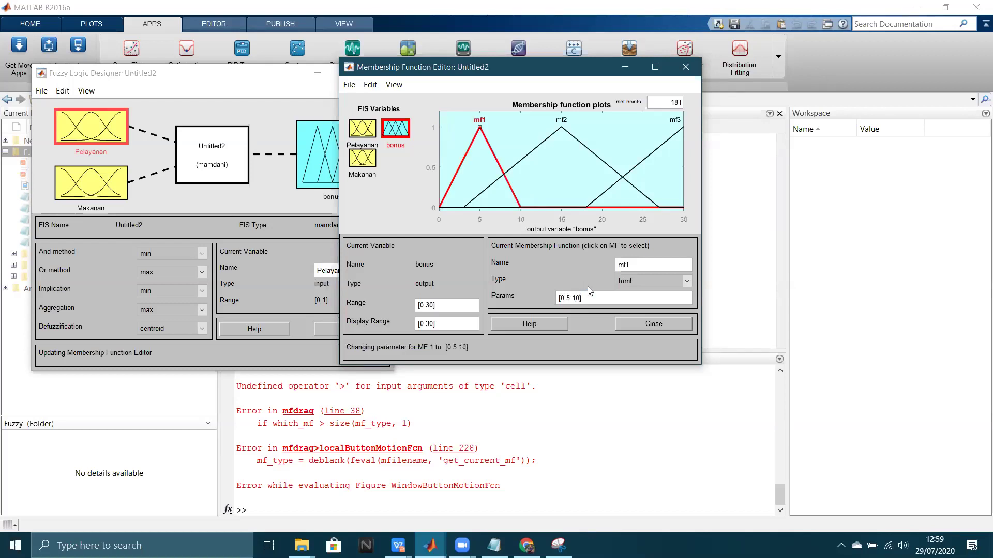
Step: Set the parameters of the bonus output's mf2 membership function to [10 15 20]
left_click(532, 152)
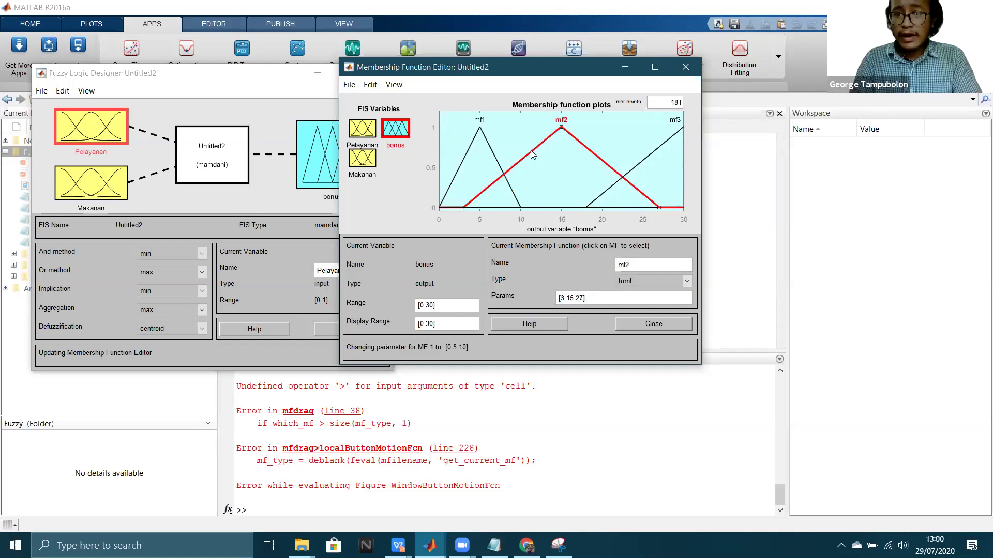
left_click(493, 151)
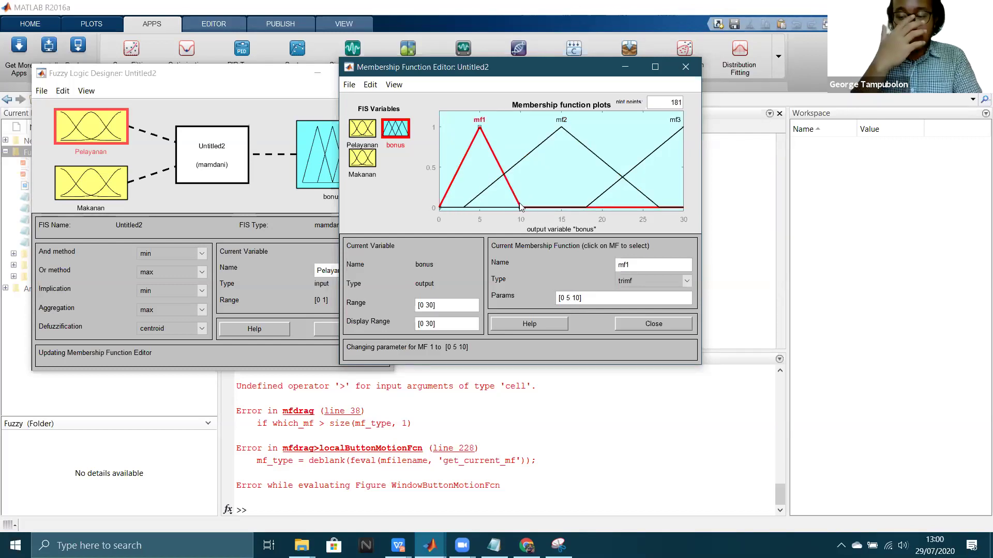
left_click(520, 162)
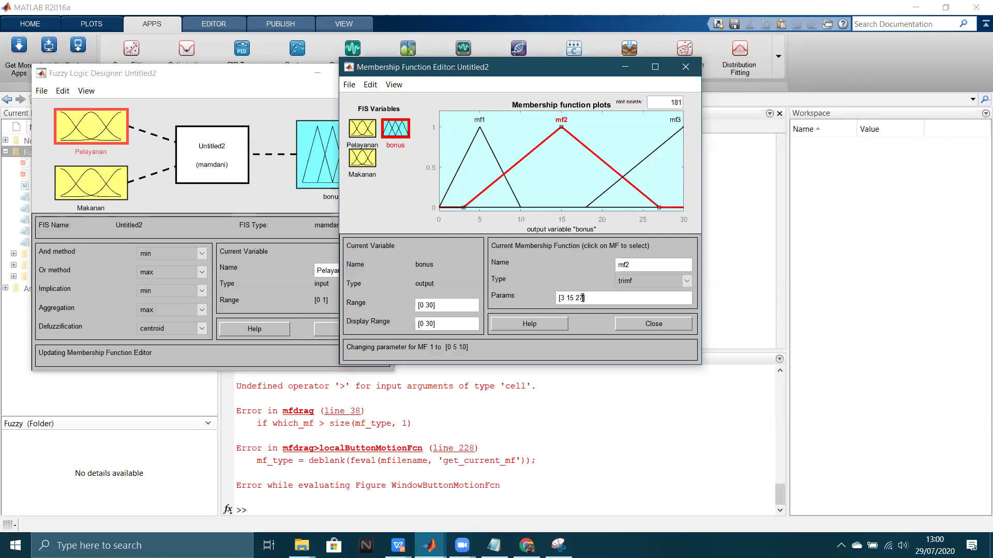
key("BackSpace")
key("BackSpace")
key("BackSpace")
key("BackSpace")
key("BackSpace")
key("BackSpace")
key("BackSpace")
key("BackSpace")
type("10 15 20")
key("Return")
Step: Set the parameters of the bonus output's mf3 membership function to [20 25 30]
left_click(641, 164)
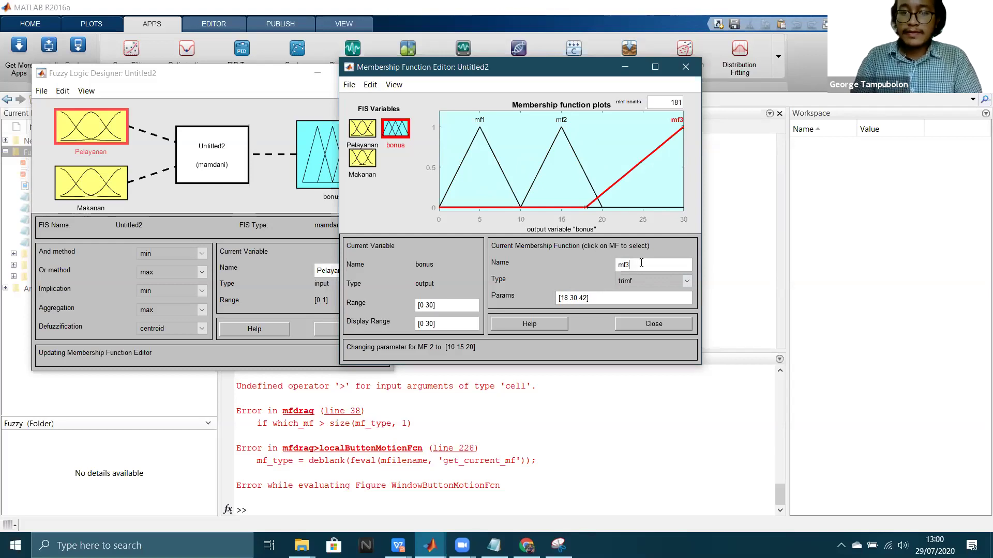
left_click(587, 299)
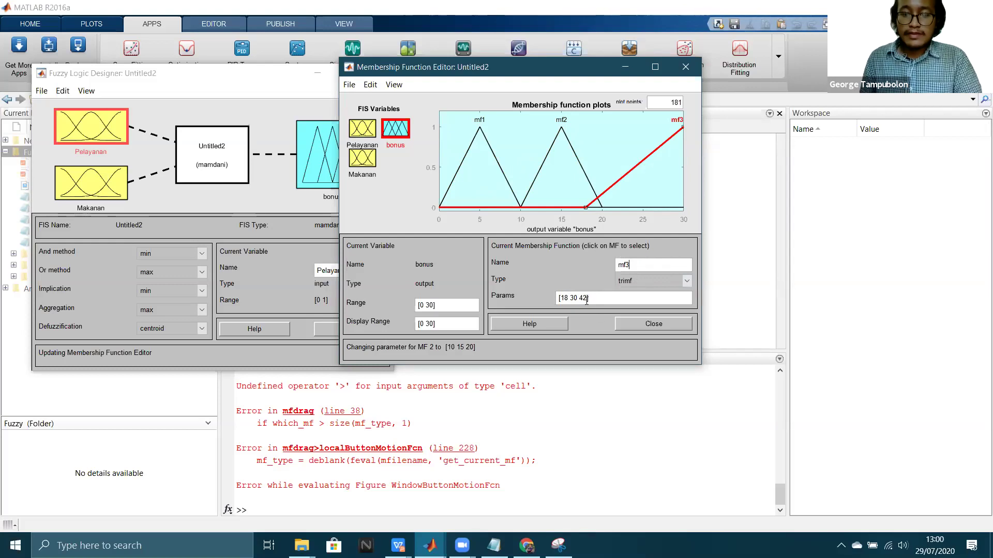
key("BackSpace")
key("BackSpace")
key("BackSpace")
key("BackSpace")
key("BackSpace")
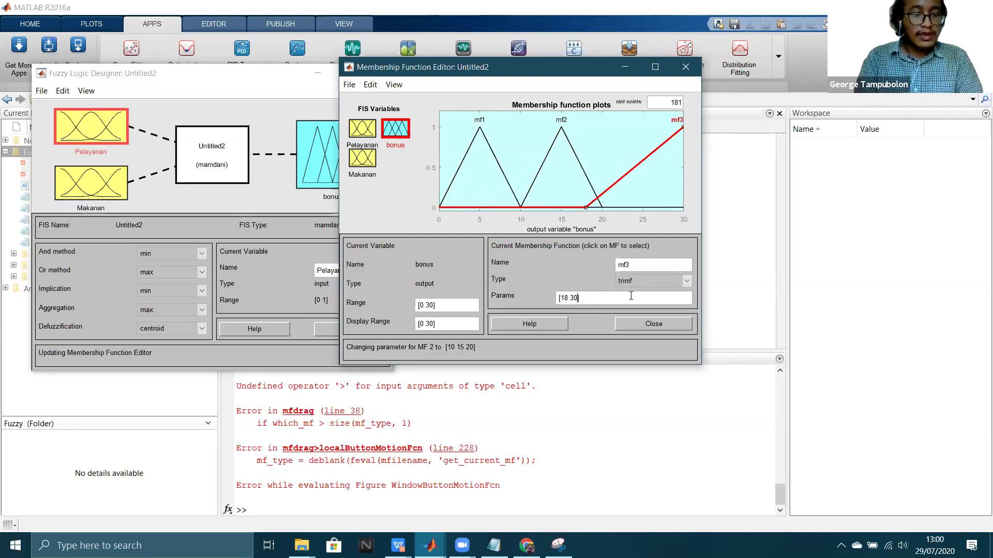
key("BackSpace")
key("BackSpace")
key("BackSpace")
key("BackSpace")
type("2")
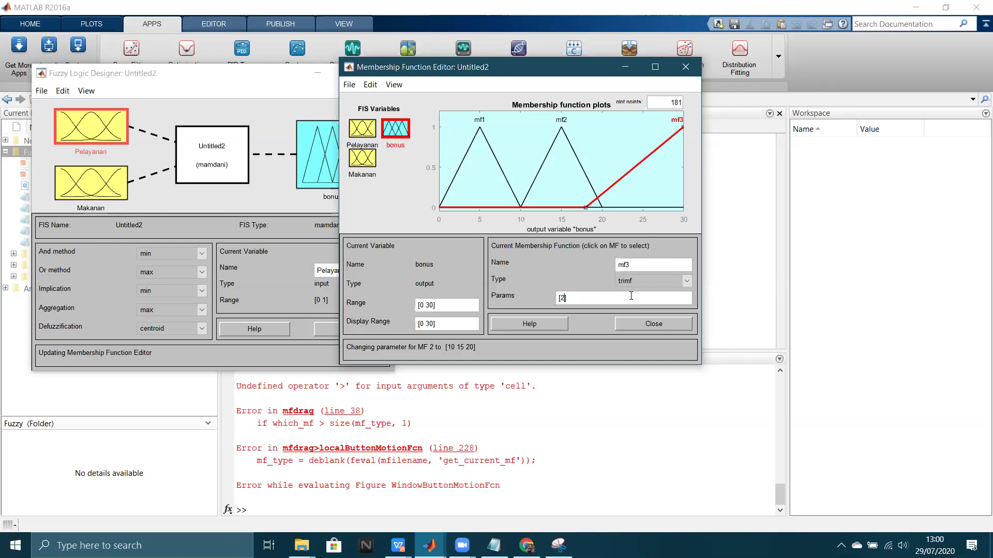
type("0 25 30")
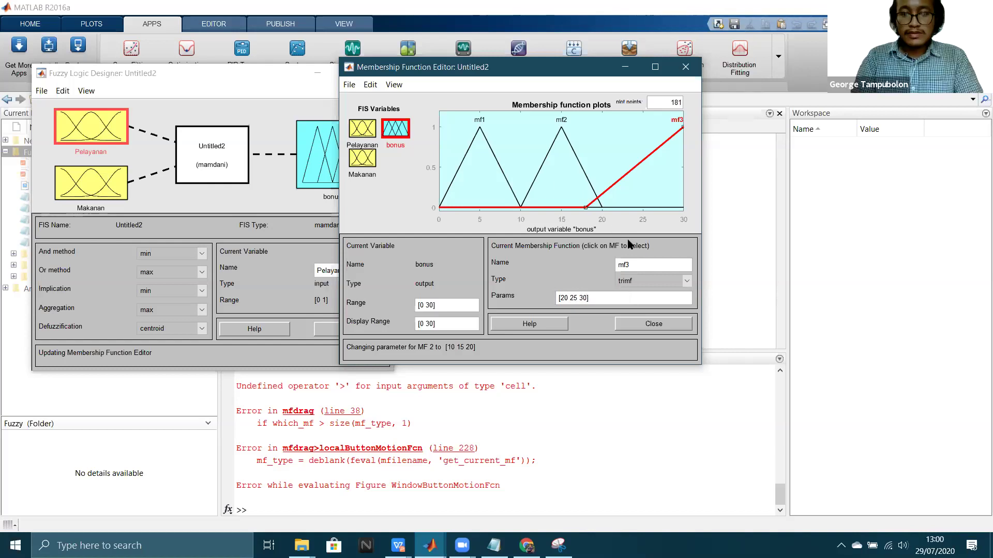
key("Return")
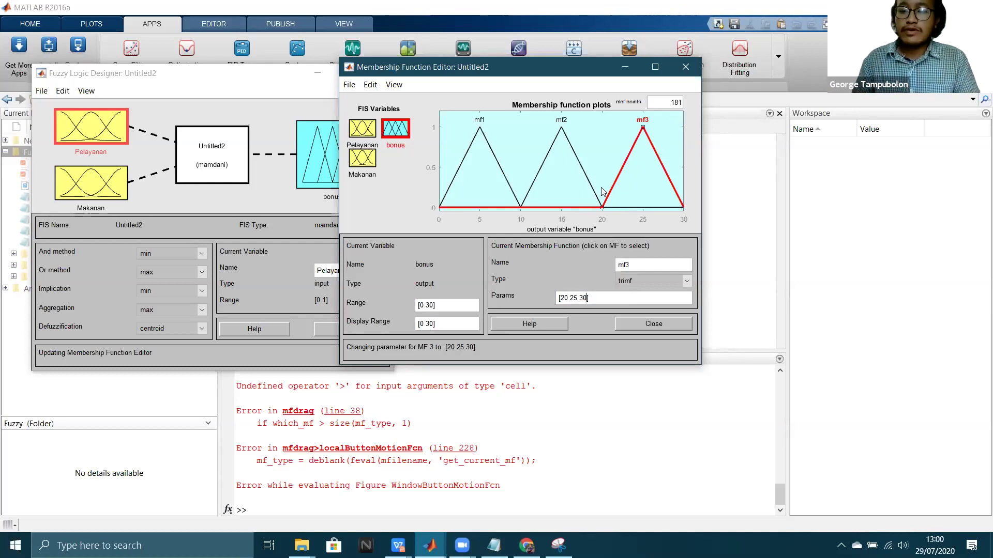
Step: Rename the bonus output's mf1 membership function as Sedikit
left_click(486, 137)
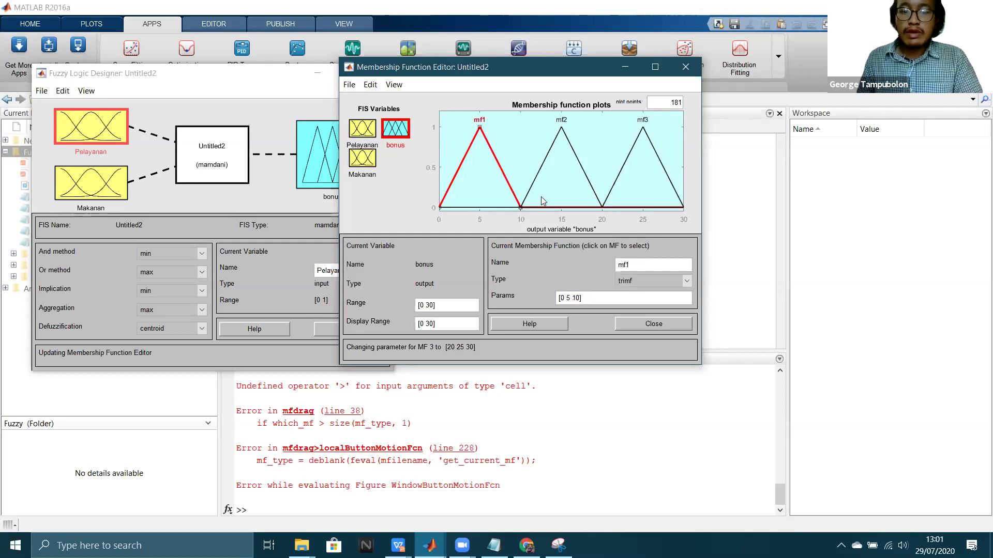
key("BackSpace")
key("BackSpace")
key("BackSpace")
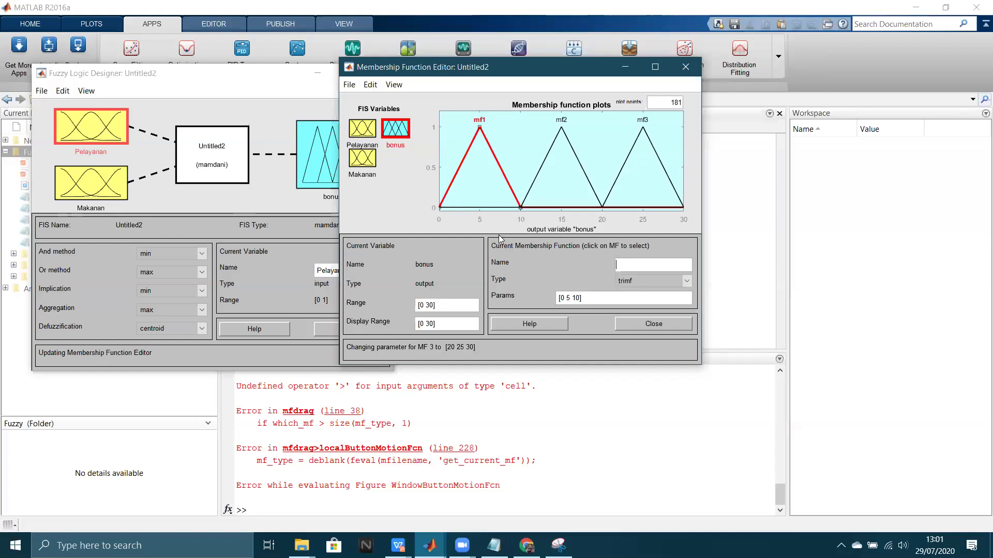
type("S")
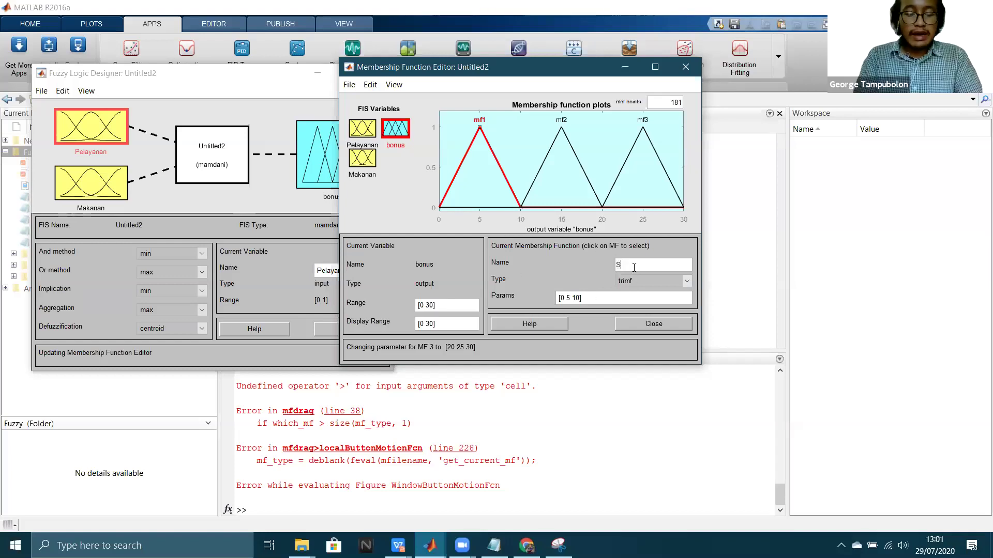
type("edikit")
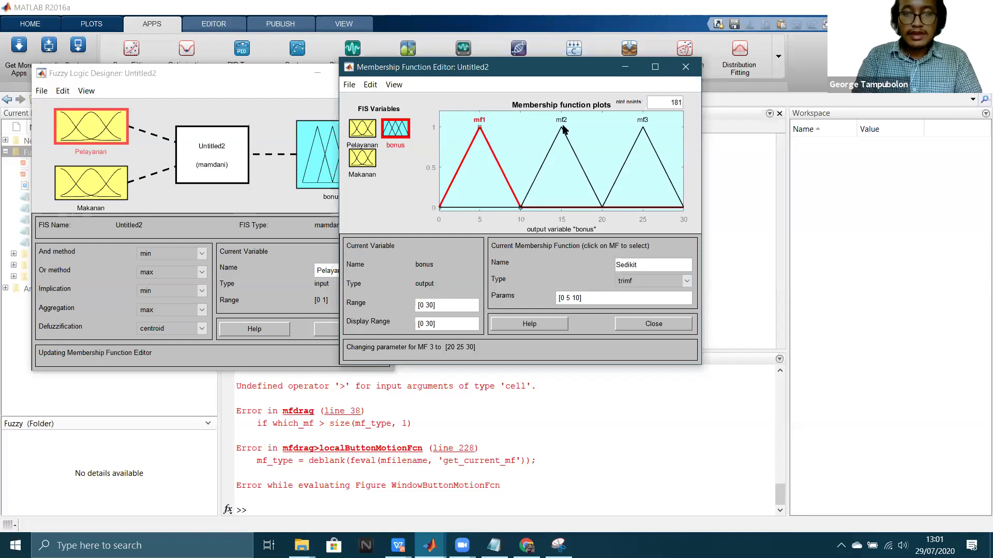
Step: Rename the bonus output's mf2 membership function as Sedang
left_click(589, 177)
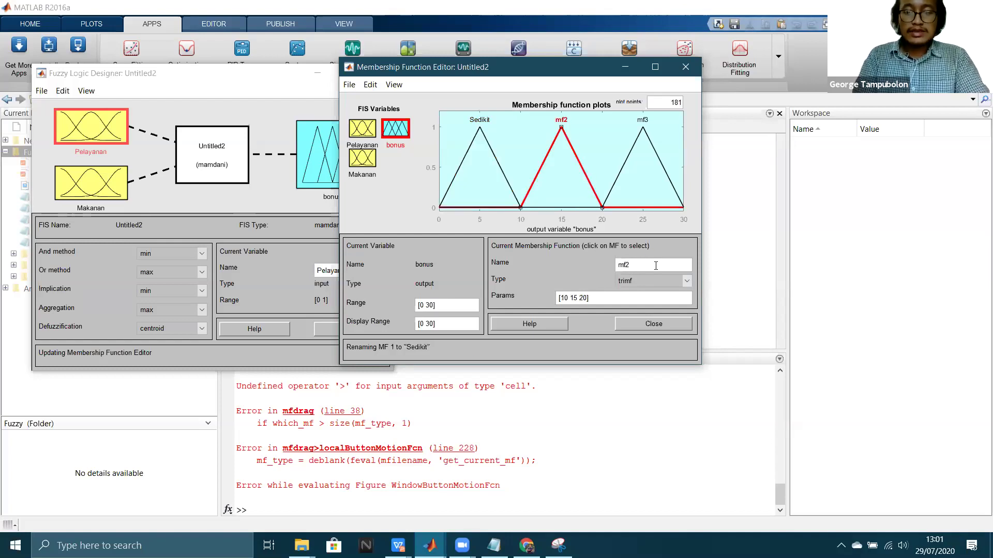
key("BackSpace")
key("BackSpace")
key("BackSpace")
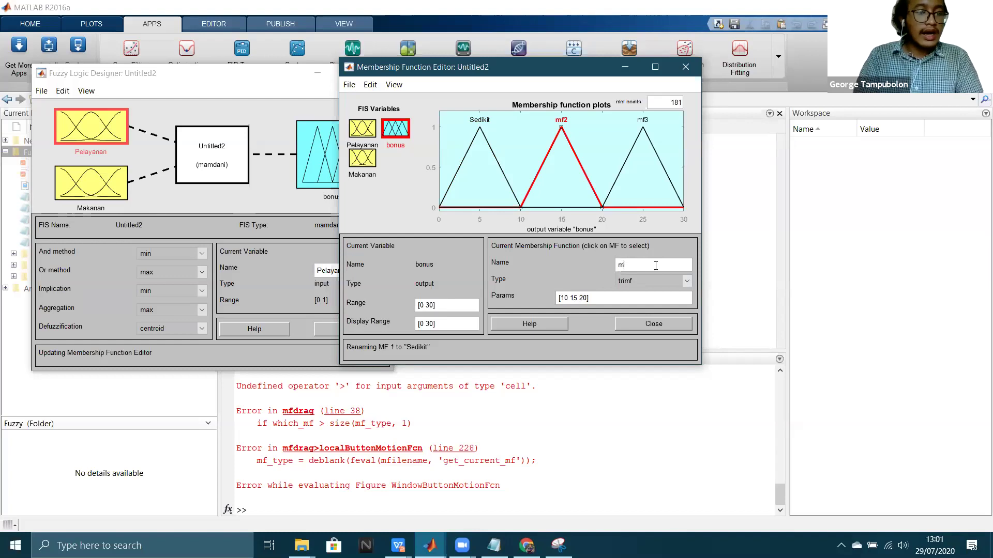
type("Sedang")
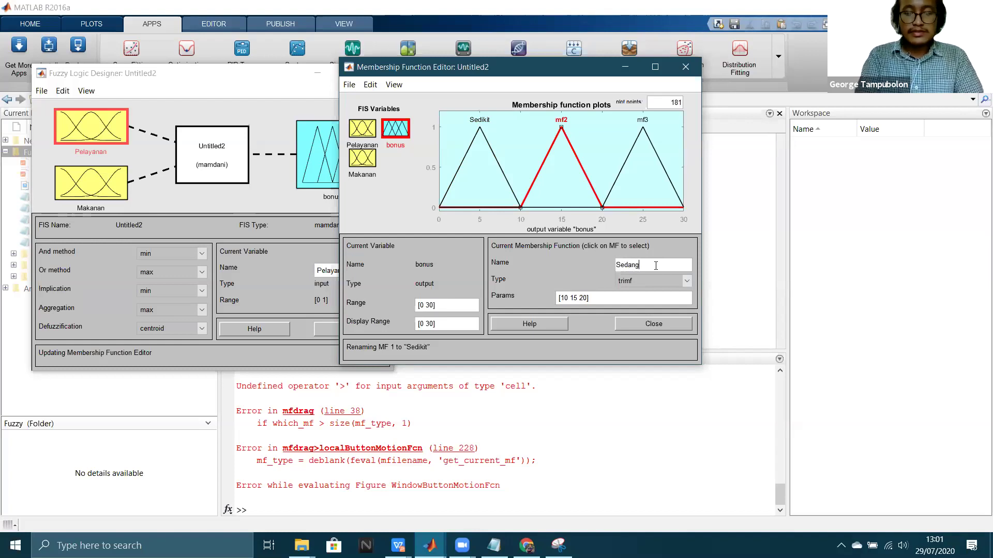
key("Return")
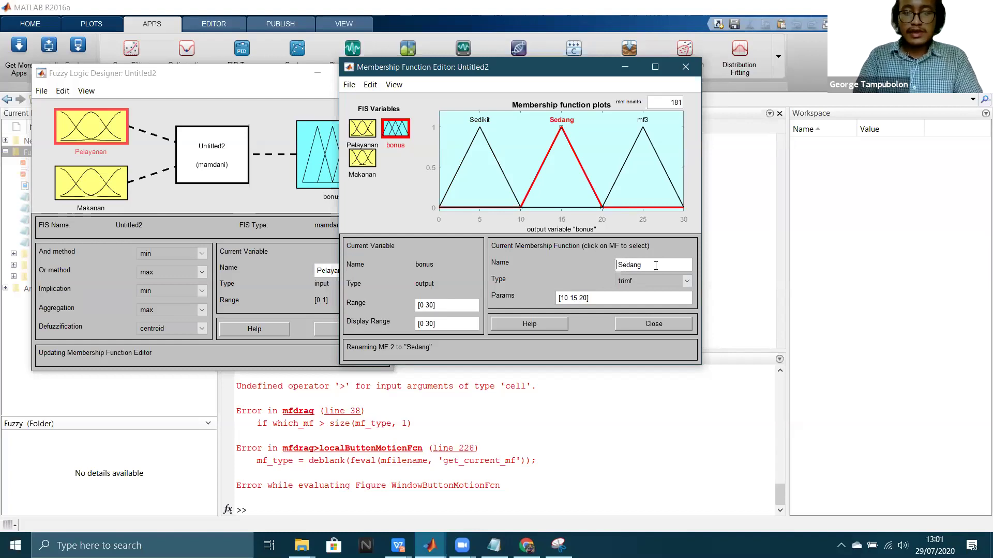
Step: Rename the bonus output's mf3 membership function as Banyak
left_click(621, 166)
key("BackSpace")
key("BackSpace")
key("BackSpace")
type("Banyak")
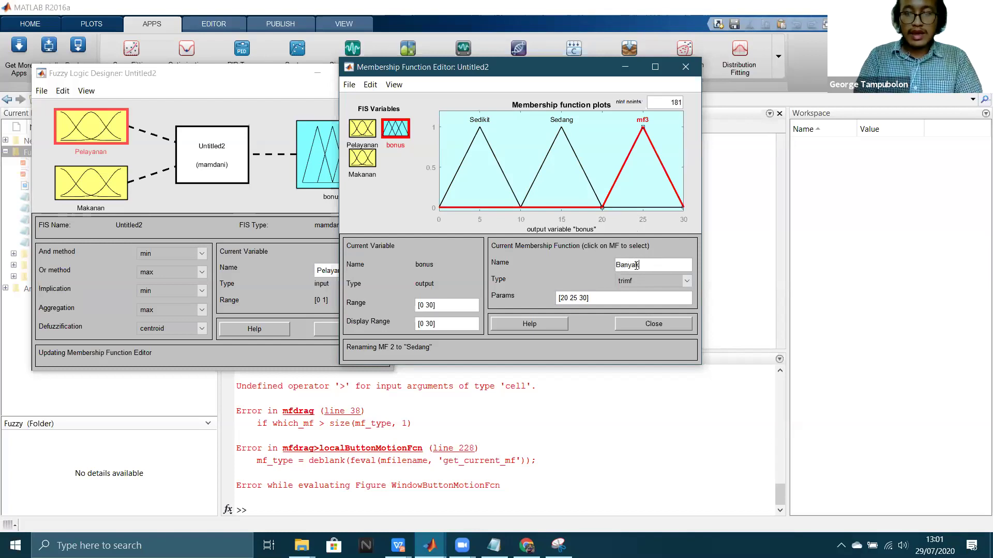
key("Return")
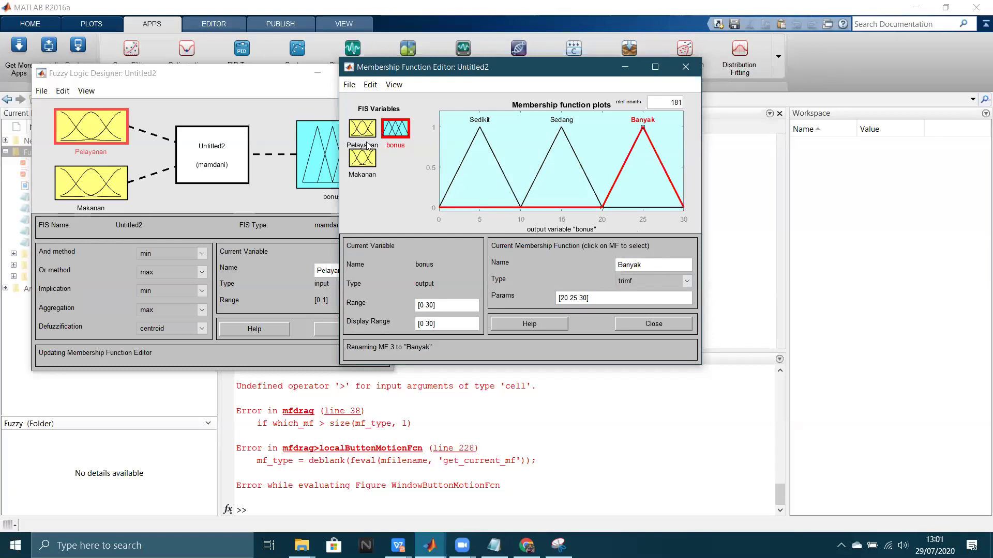
Step: Open the Rule Editor and add the rule: if Pelayanan is Mengecewakan and Makanan is Hambar, then bonus is Sedikit
left_click(393, 138)
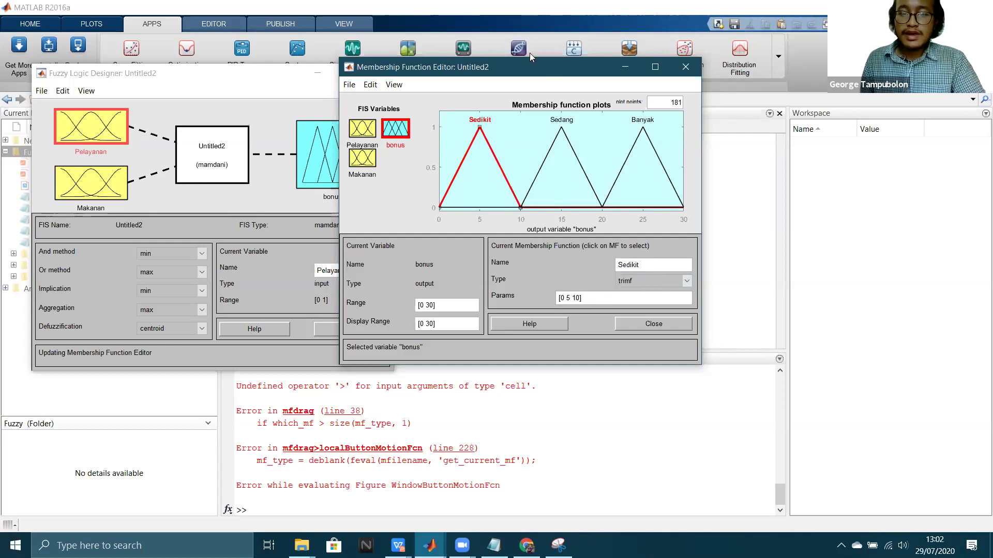
left_click_drag(532, 72, 490, 83)
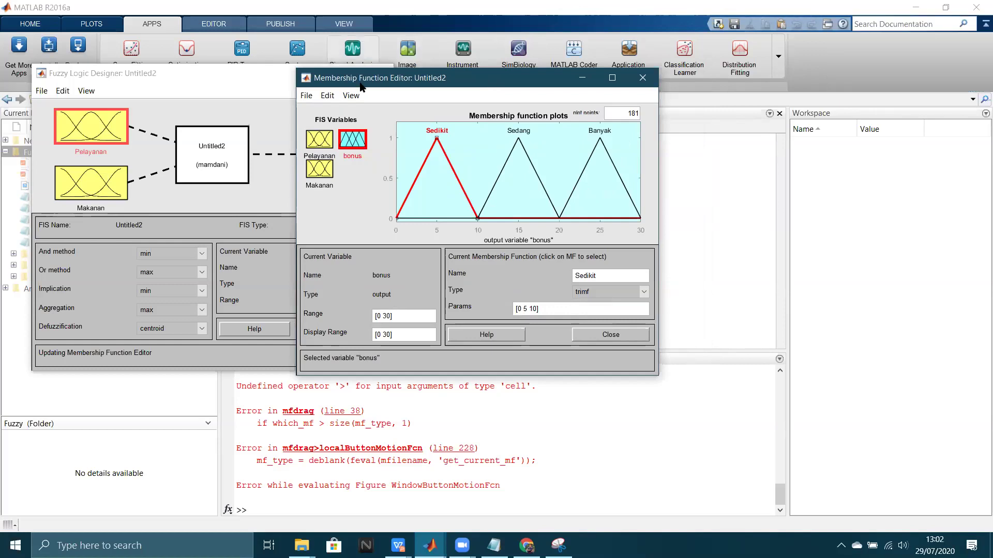
mouse_move(414, 80)
left_mouse_down()
mouse_move(416, 59)
mouse_move(429, 73)
left_mouse_up()
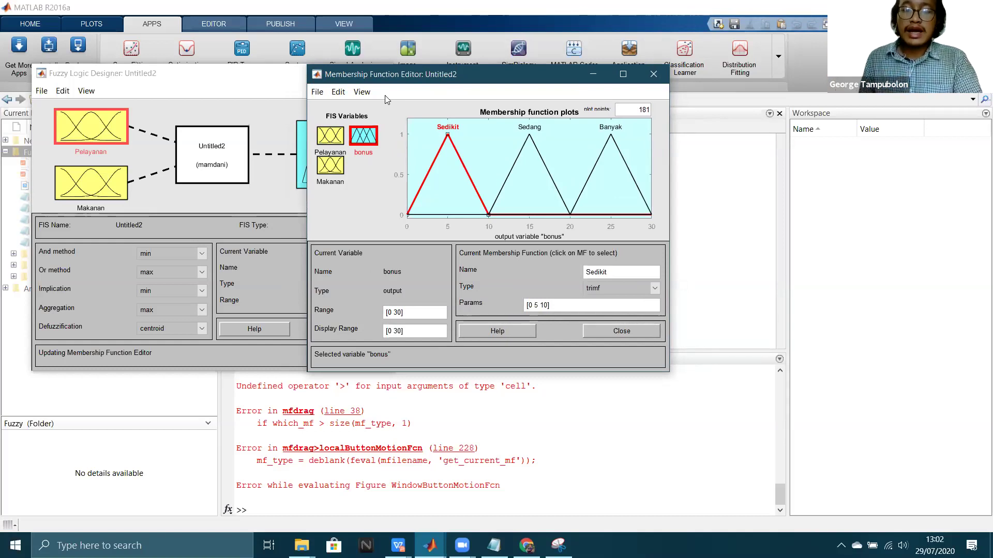
left_click(338, 92)
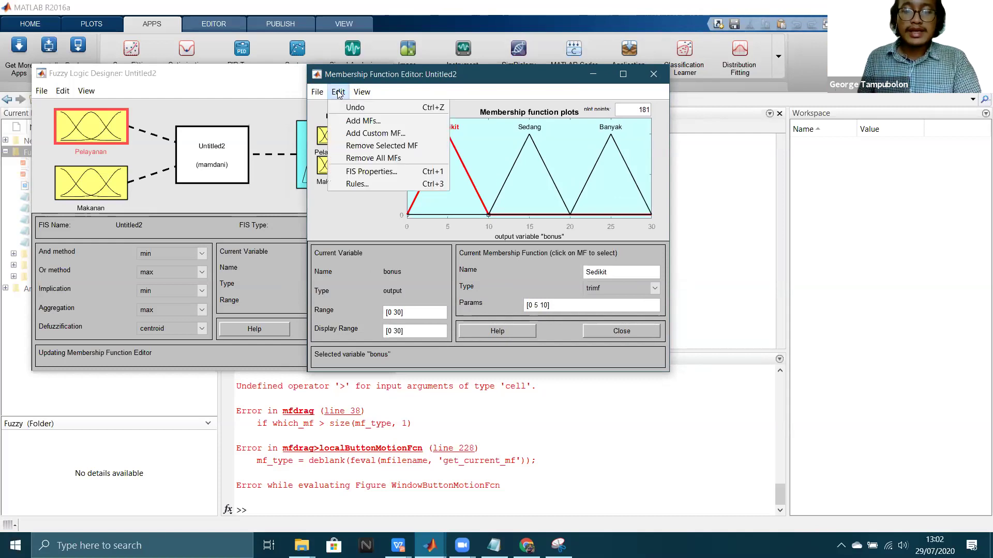
left_click(370, 185)
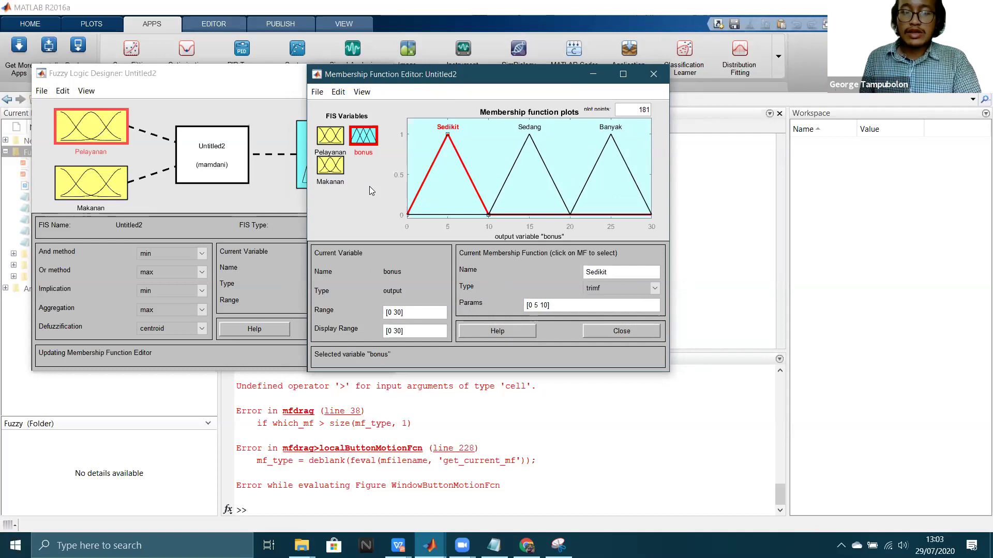
left_click_drag(448, 39, 460, 65)
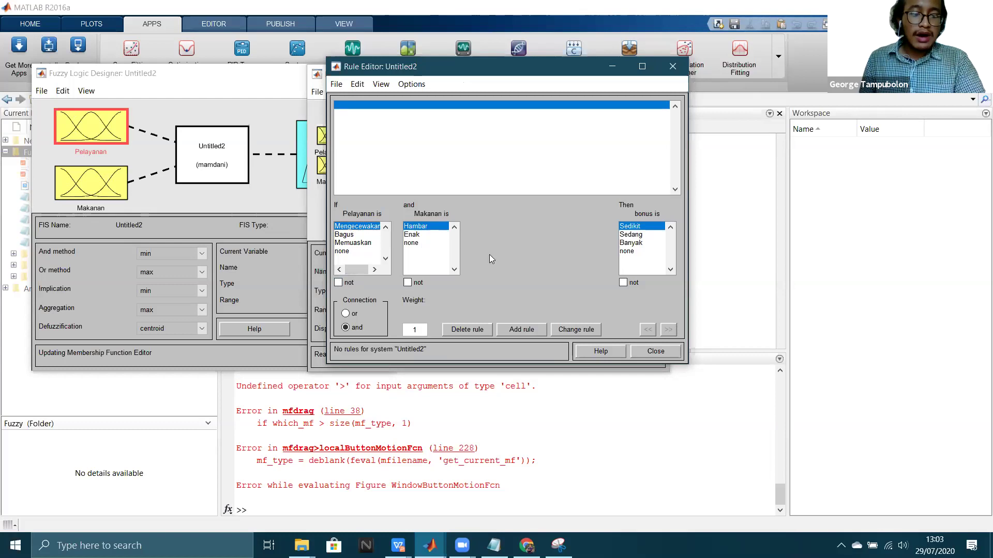
left_click(645, 228)
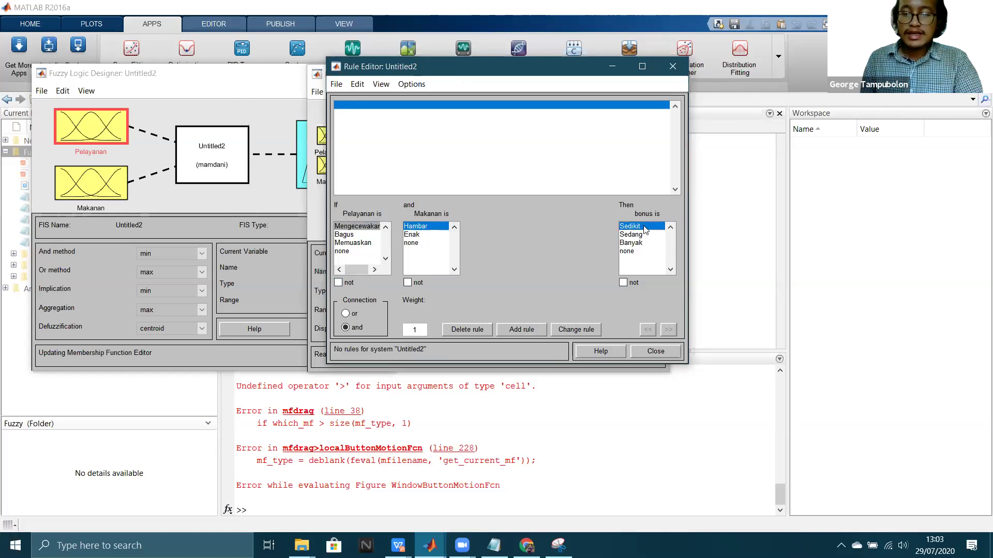
left_click(523, 330)
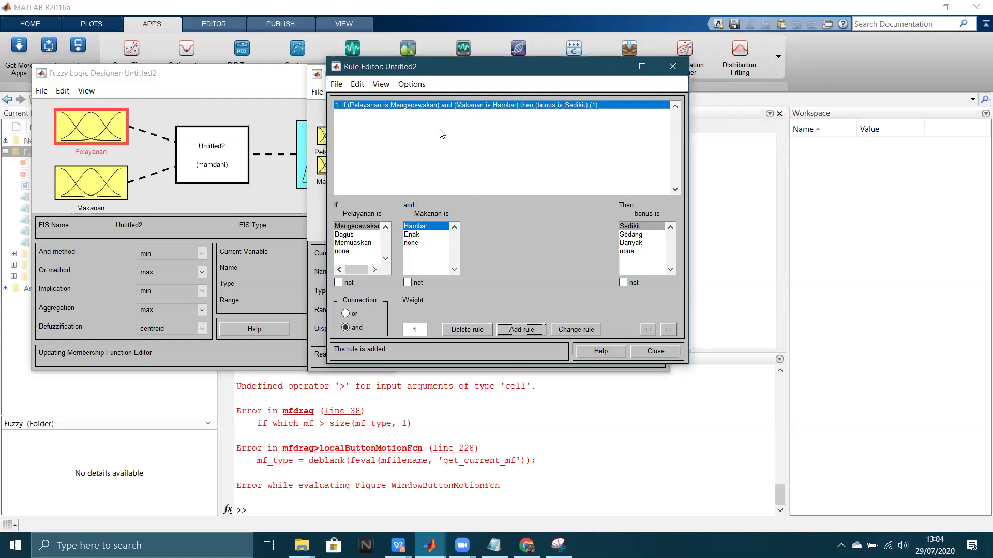
Step: Add the rule: if Pelayanan is Bagus, then bonus is Sedang, with Makanan set to none
left_click(345, 236)
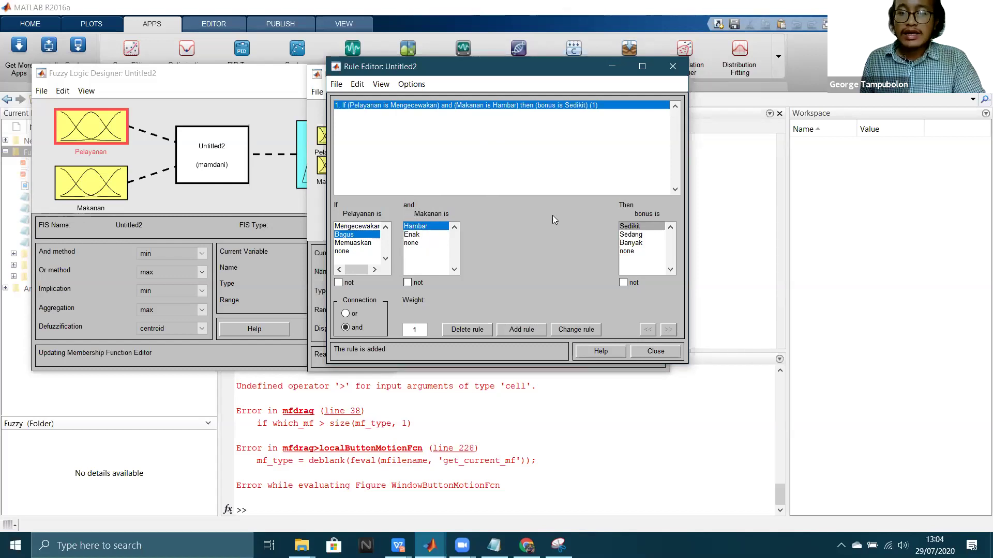
left_click(637, 235)
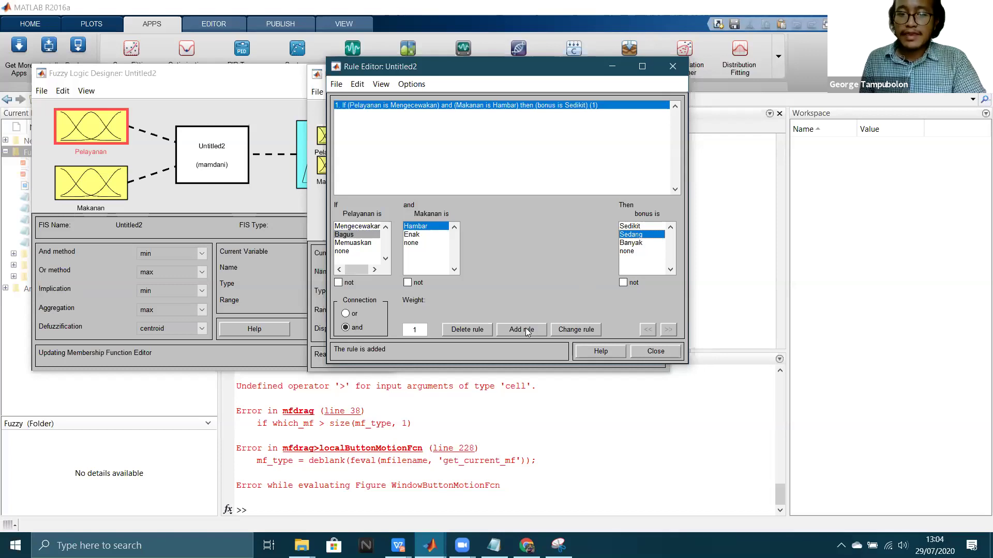
left_click(415, 243)
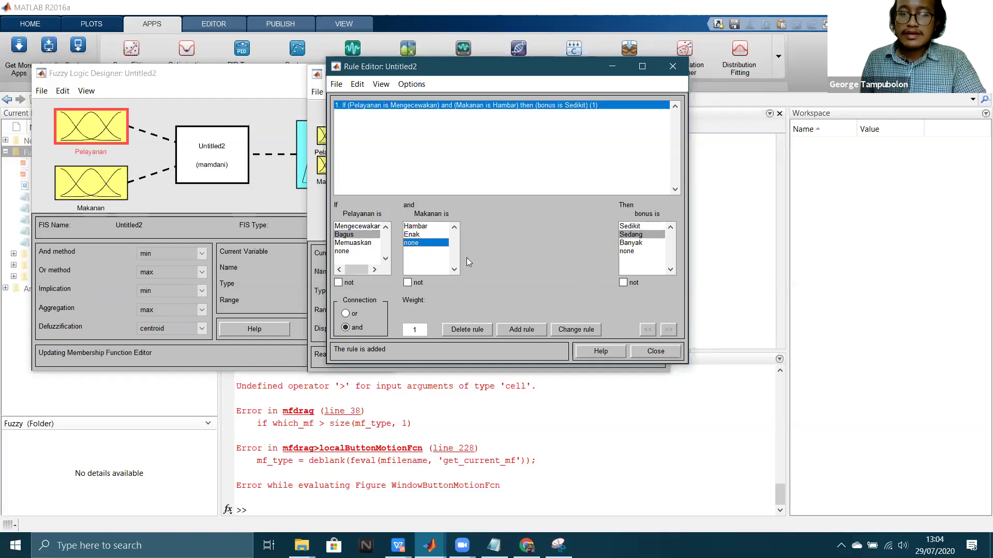
left_click(522, 329)
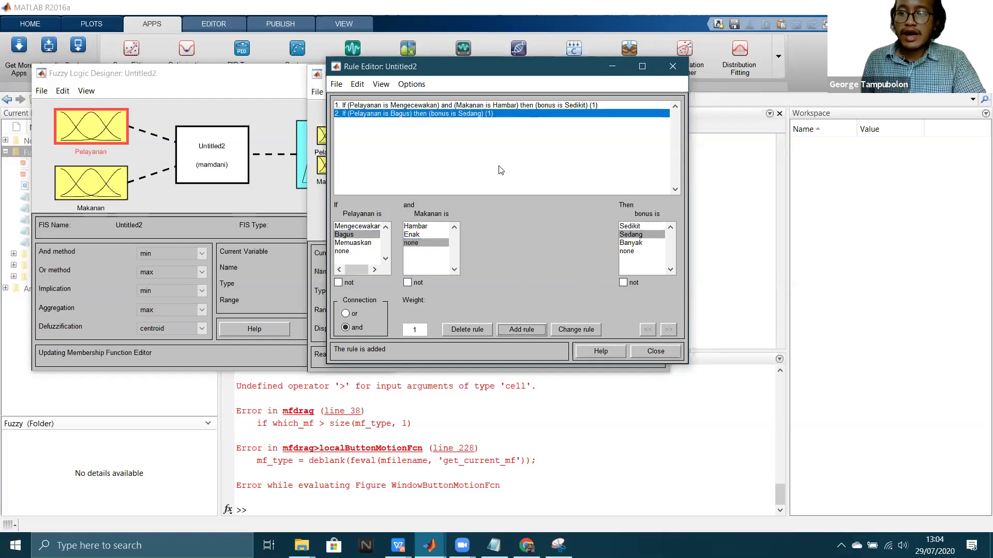
Step: Add the rule: if Pelayanan is Memuaskan and Makanan is Enak, then bonus is Banyak
left_click(354, 244)
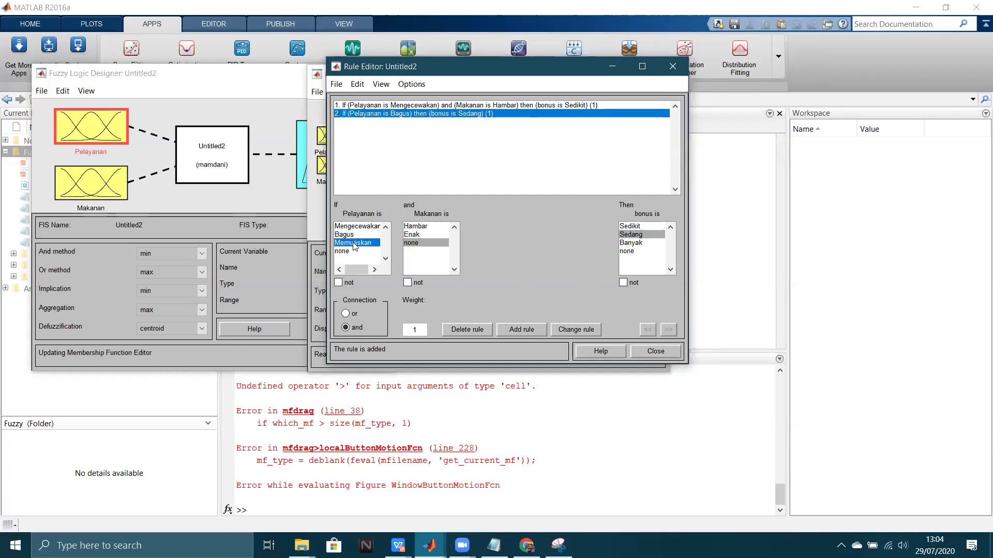
left_click(412, 234)
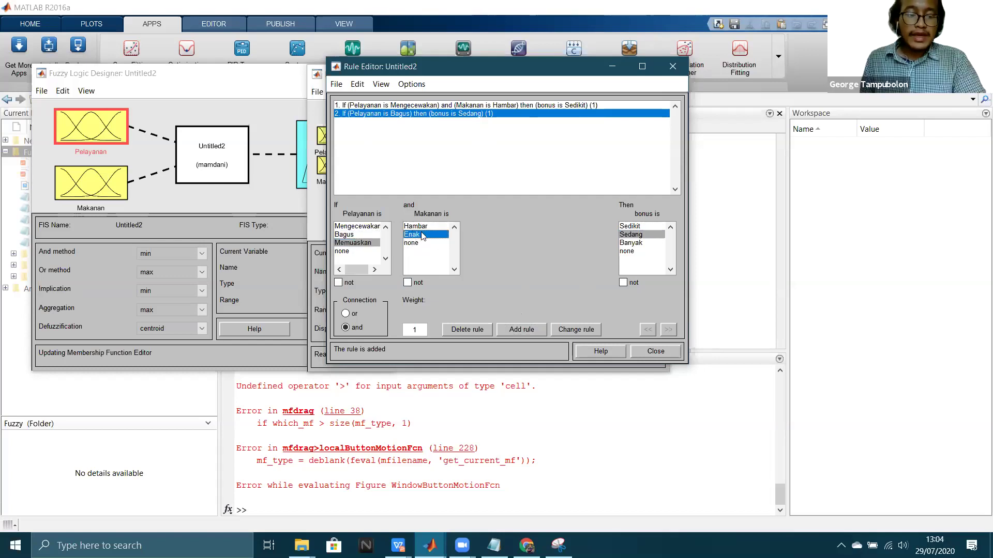
left_click(631, 242)
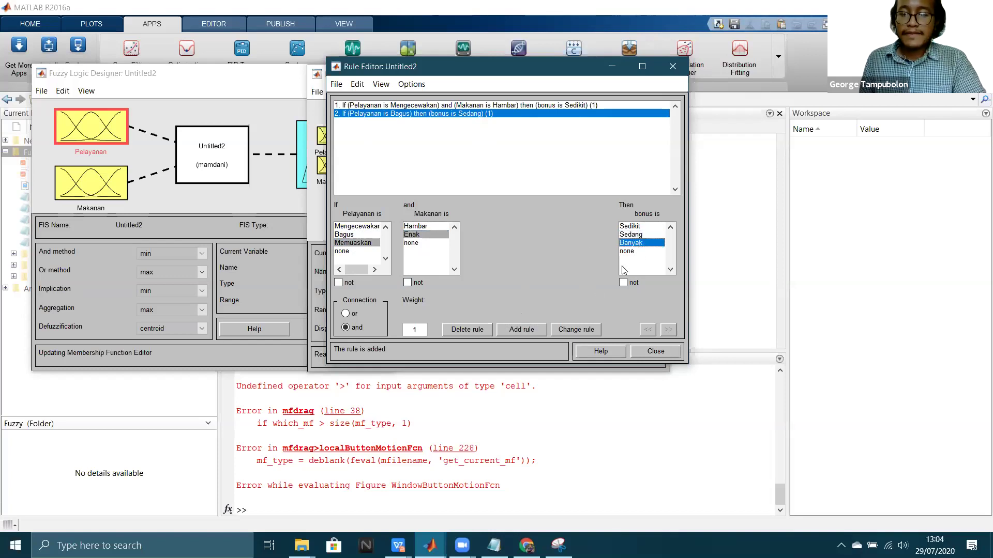
left_click(521, 329)
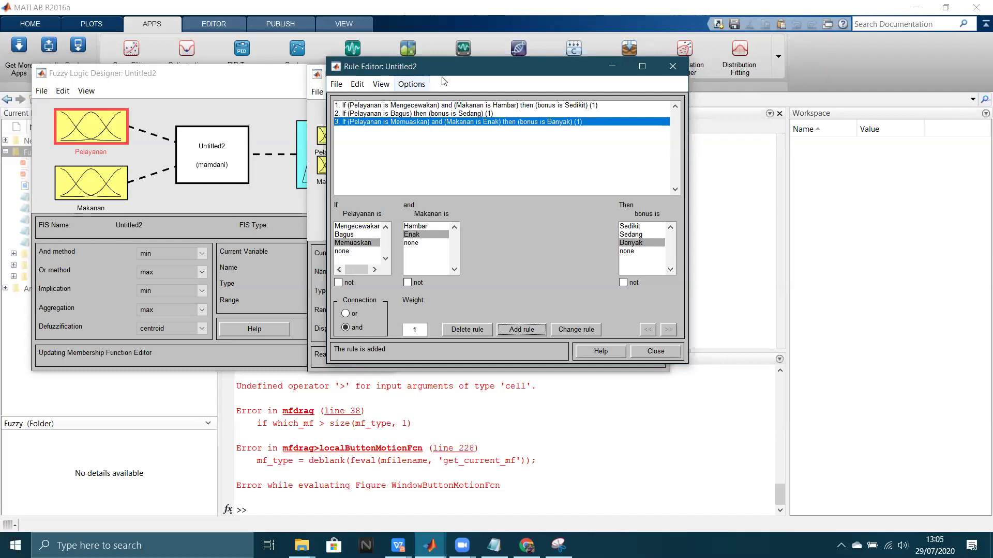
Step: Open the Rule Viewer for the fuzzy system's rules
left_click_drag(458, 66, 443, 75)
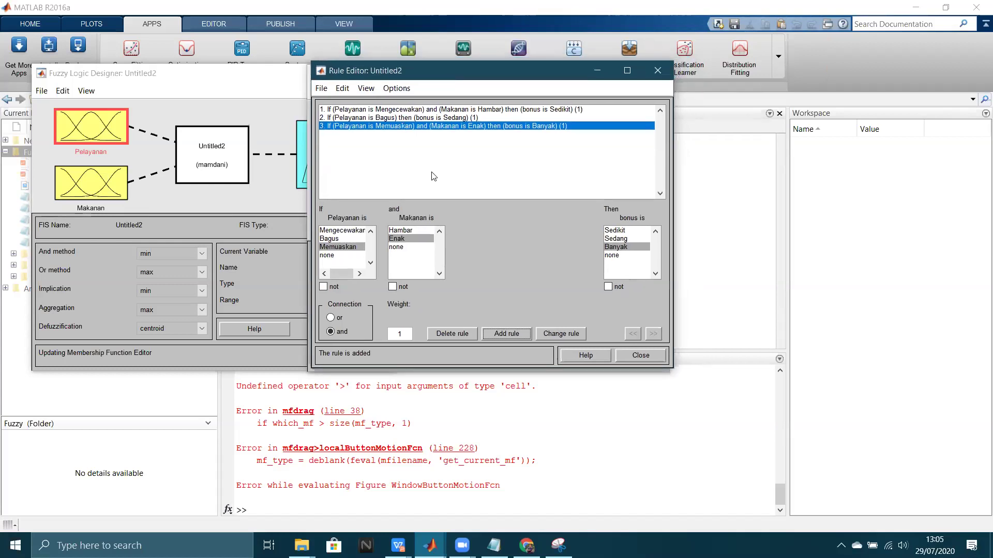
left_click(366, 91)
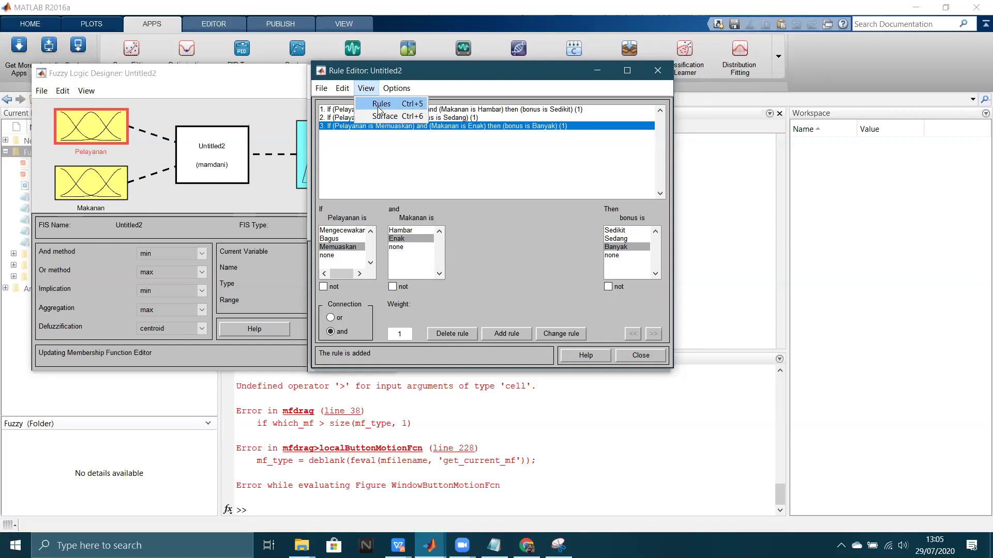
left_click(380, 105)
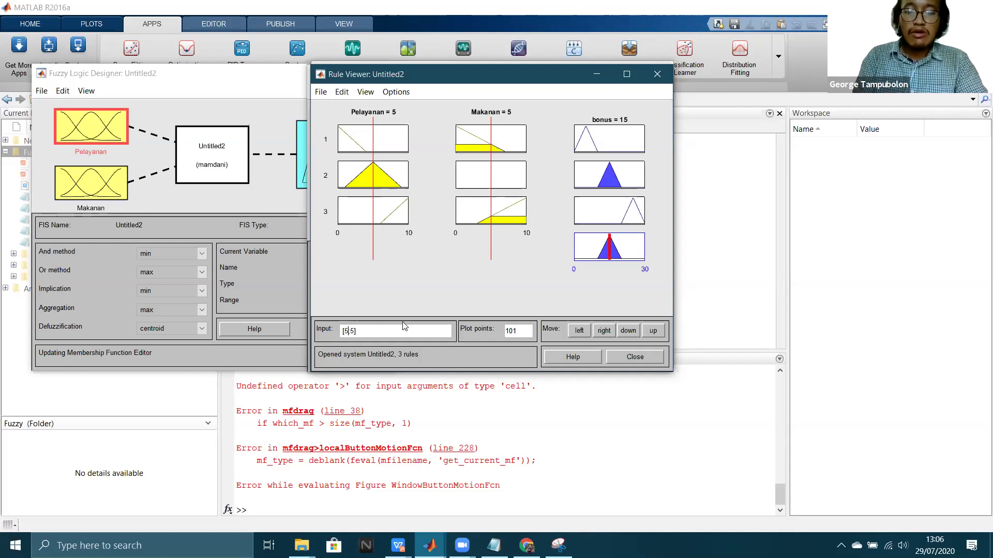
key("BackSpace")
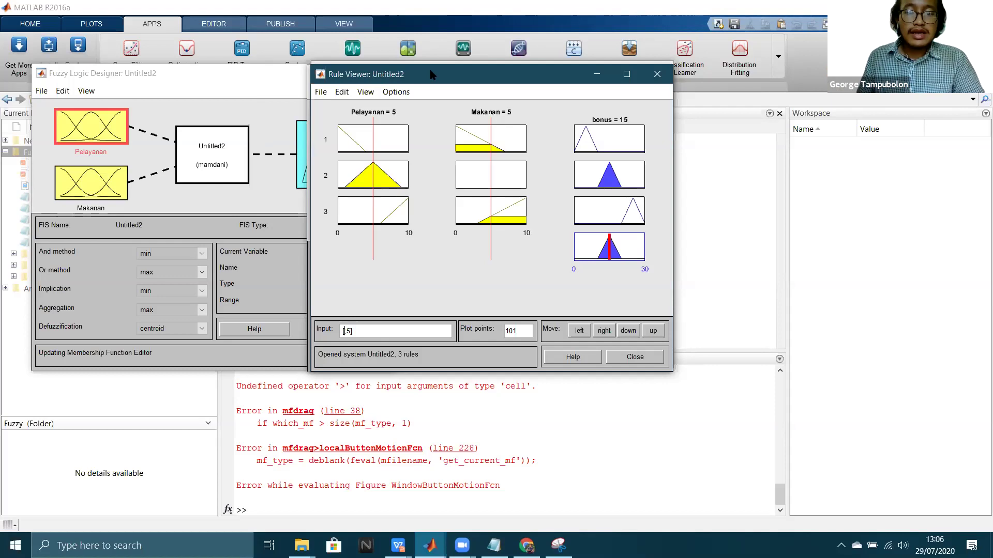
Step: Place the Membership Function Editor beside the Rule Viewer and show the Pelayanan input's membership functions for comparison
left_click_drag(432, 75, 631, 86)
left_click(396, 74)
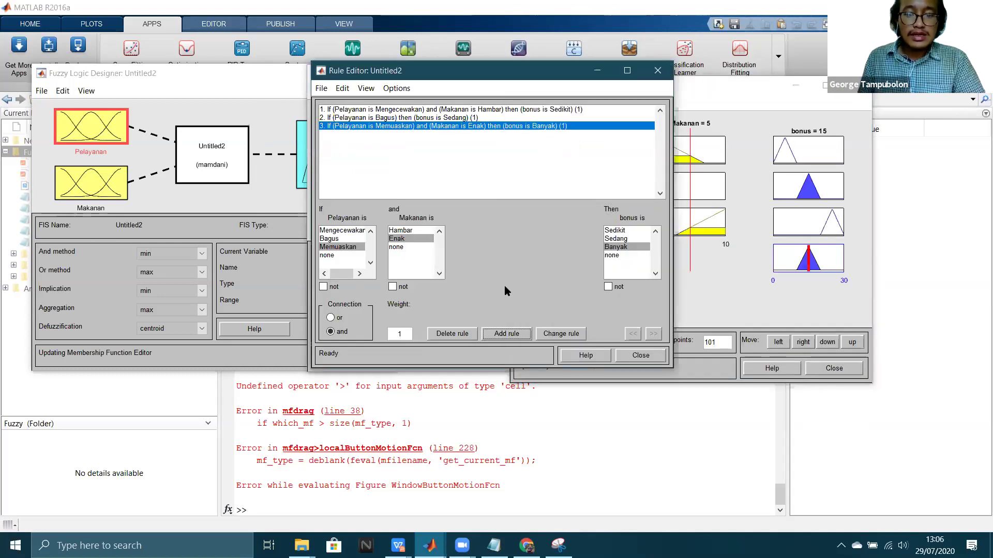
left_click_drag(555, 71, 555, 282)
left_click(425, 76)
left_click_drag(425, 77, 230, 80)
left_click(145, 136)
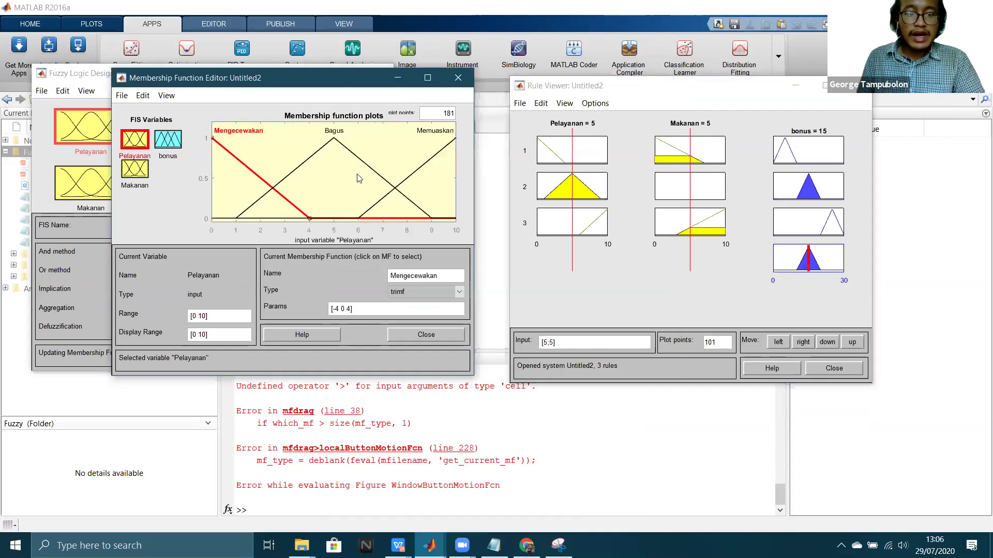
left_click(217, 222)
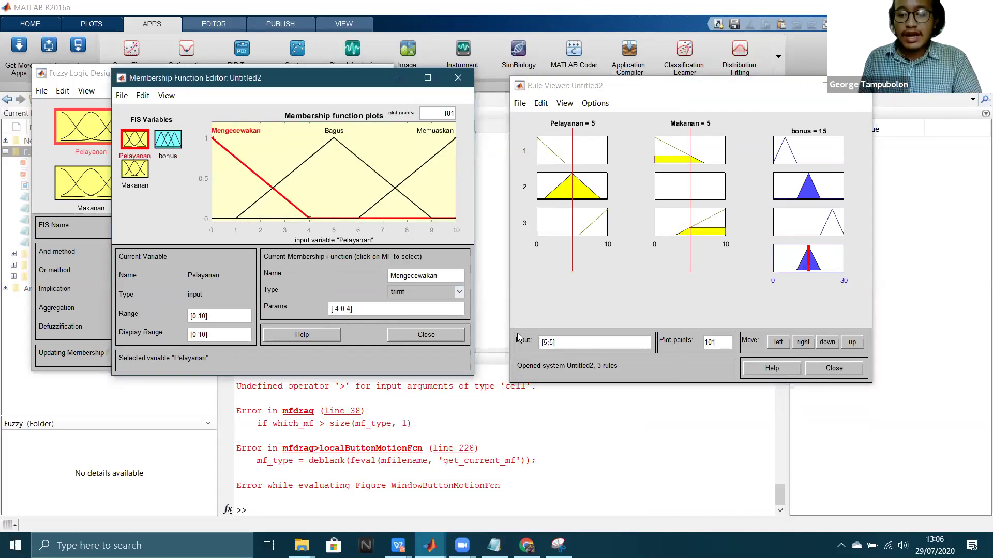
Step: Set the Rule Viewer's input values to [3;5]
left_click(545, 340)
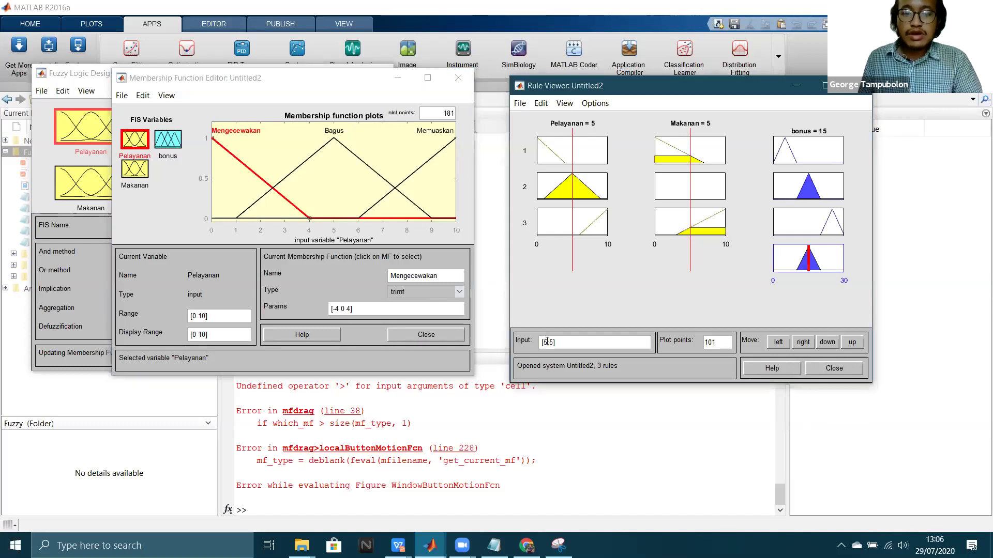
key("BackSpace")
key("BackSpace")
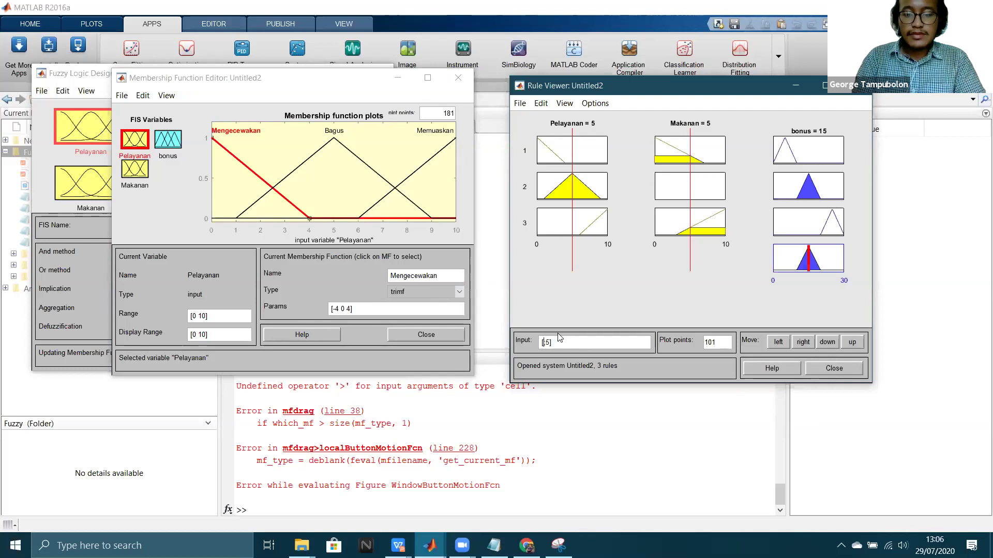
type("3;")
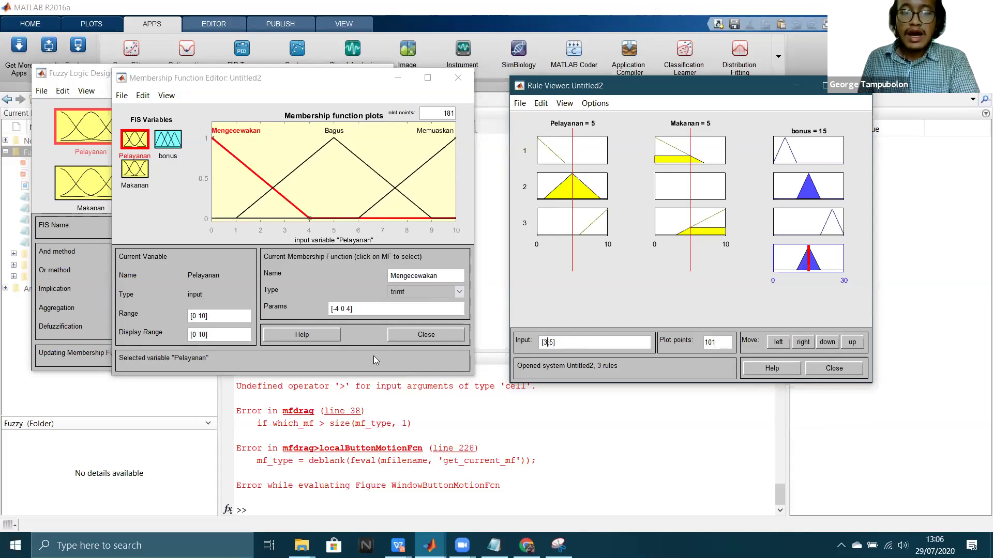
Step: Show the membership functions of Makanan and then of bonus, keeping the Rule Viewer beside the plots for comparison
left_click(135, 169)
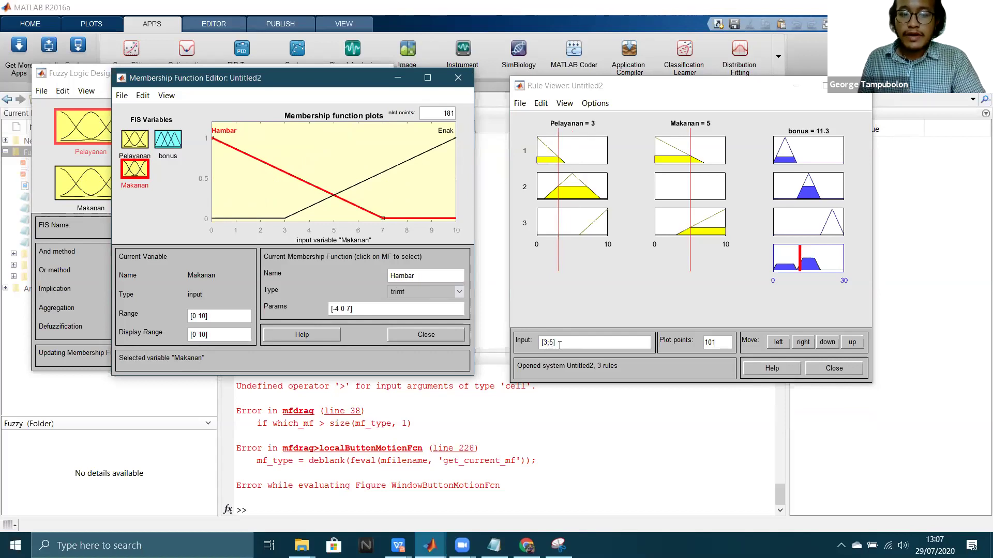
left_click_drag(695, 88, 585, 59)
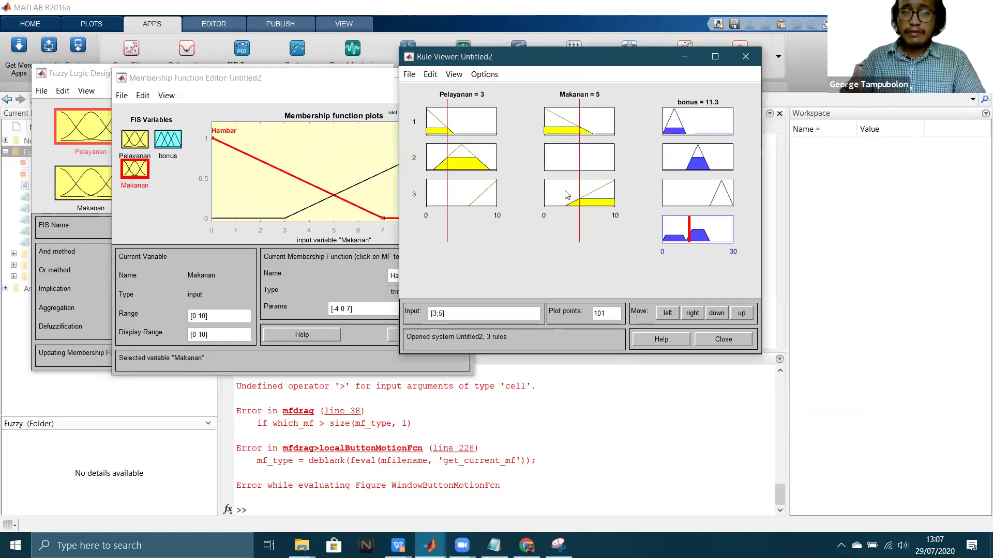
left_click(463, 317)
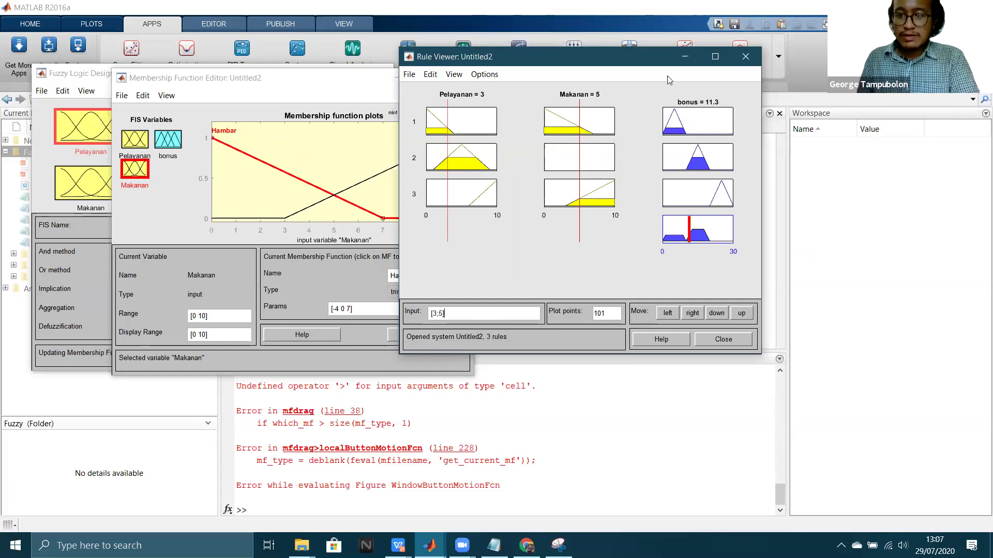
left_click_drag(665, 68, 652, 89)
left_click(169, 145)
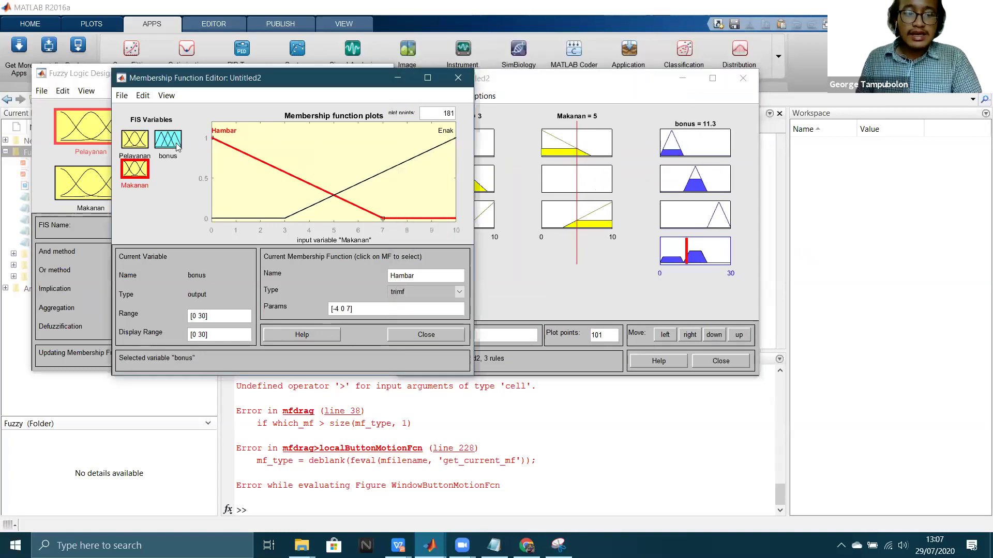
left_click(563, 86)
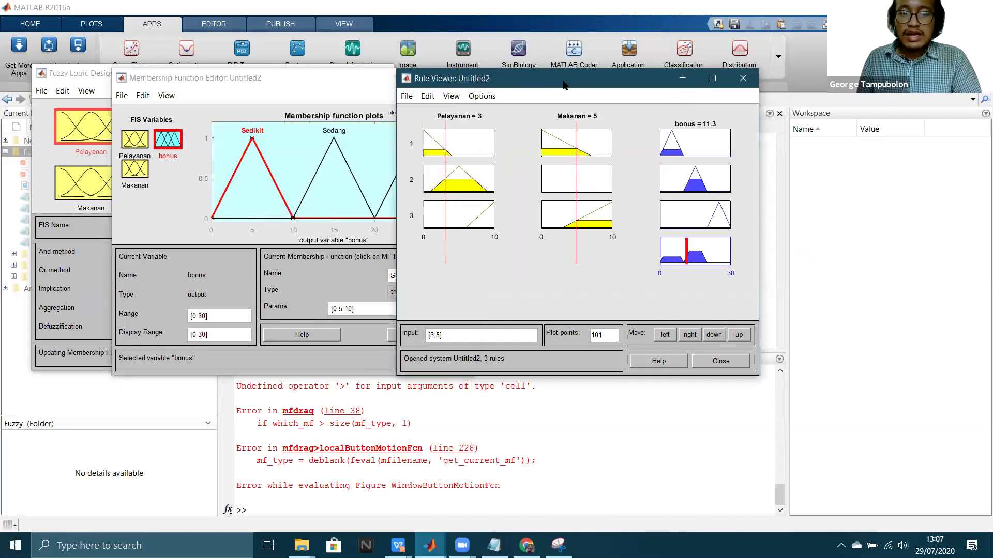
left_click_drag(564, 85, 666, 63)
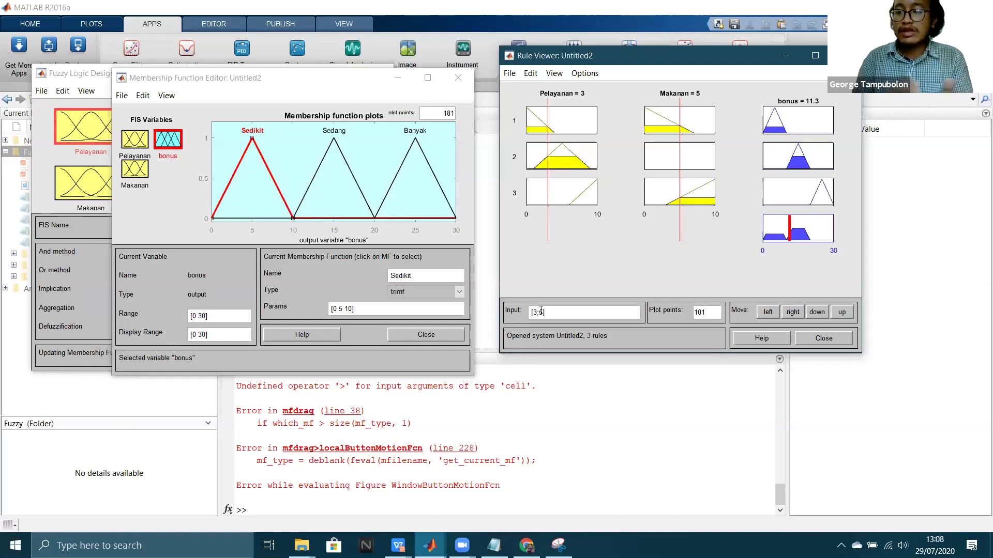
Step: Set the Rule Viewer's input values to [8;4]
key("BackSpace")
key("BackSpace")
type("8")
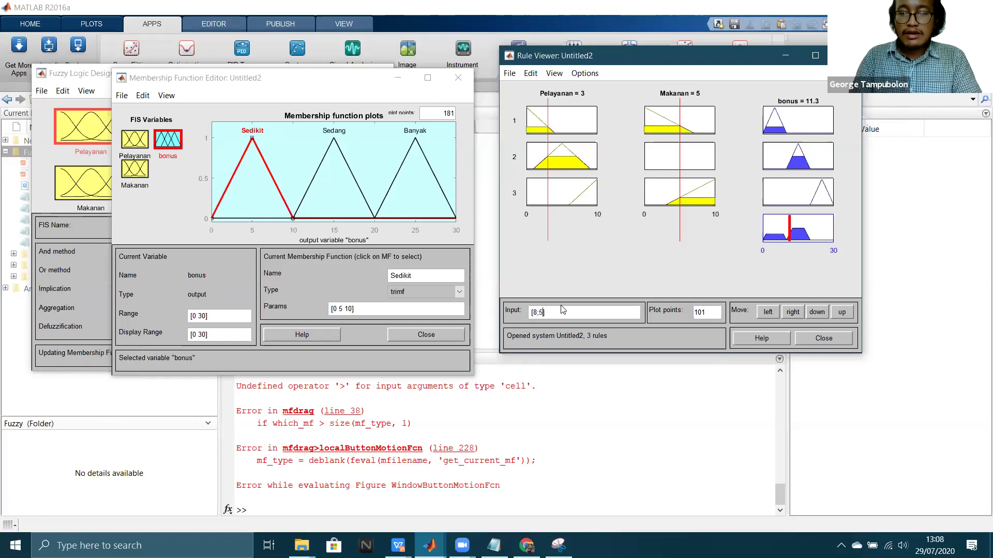
key("Delete")
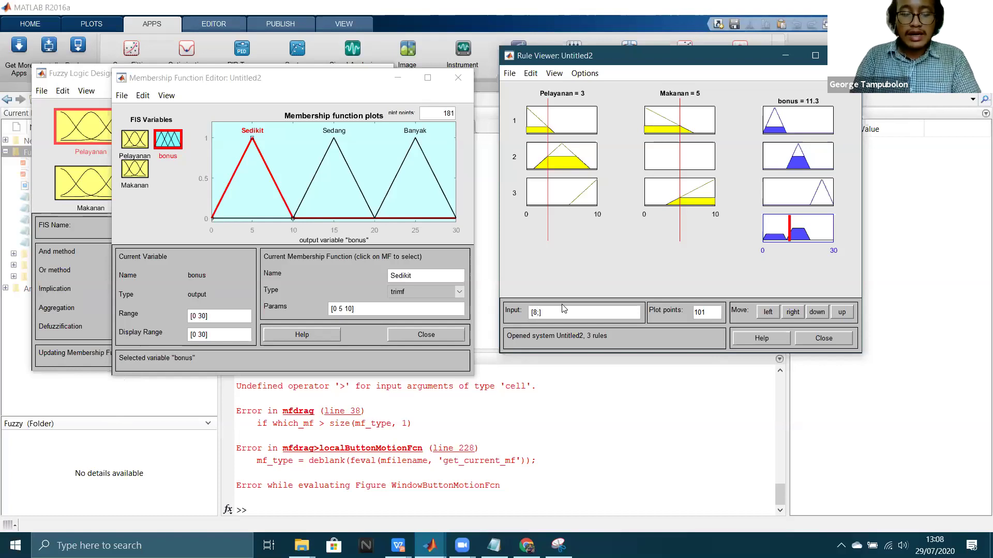
type("4")
key("Return")
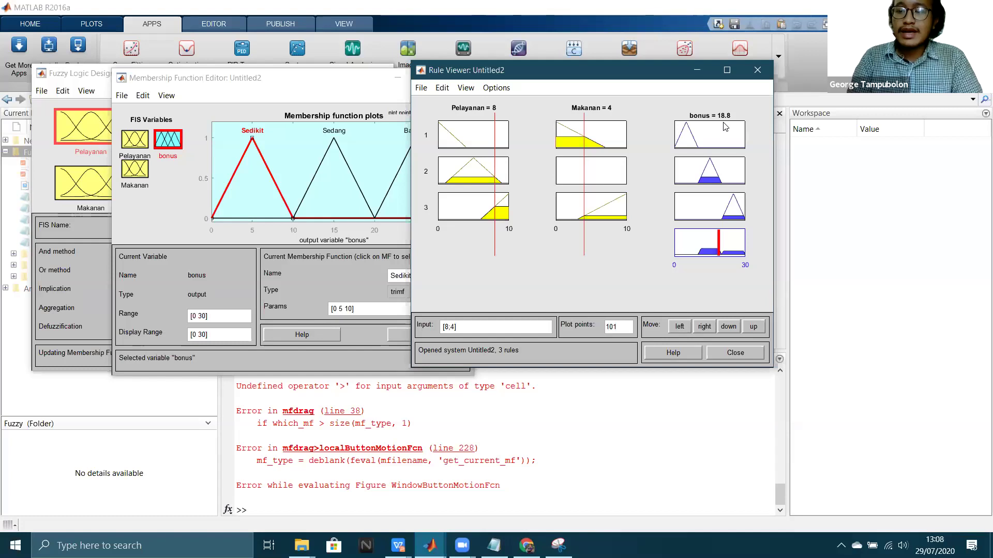
key("BackSpace")
type("]")
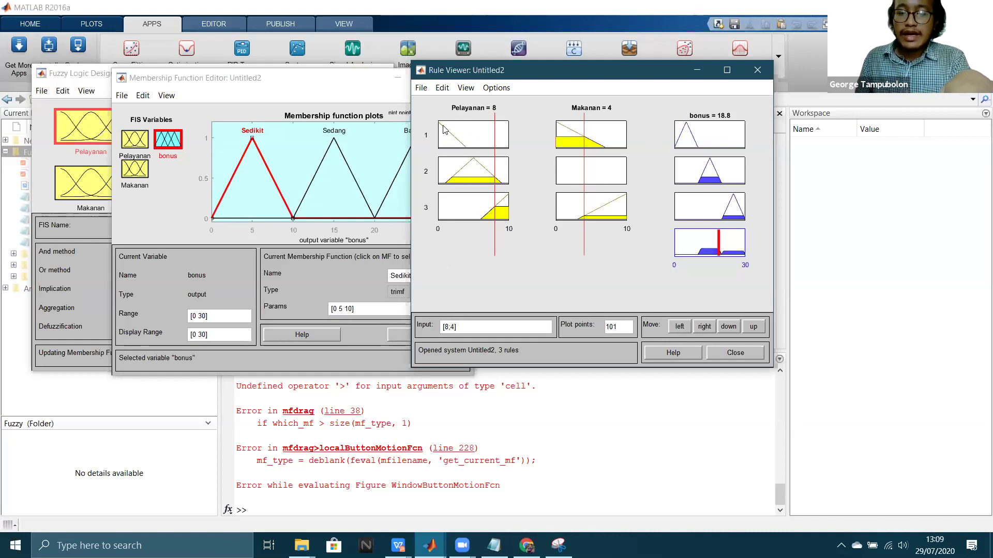
Step: Show the Pelayanan membership functions and arrange the Membership Function Editor and Rule Viewer side by side without overlap
left_click(135, 140)
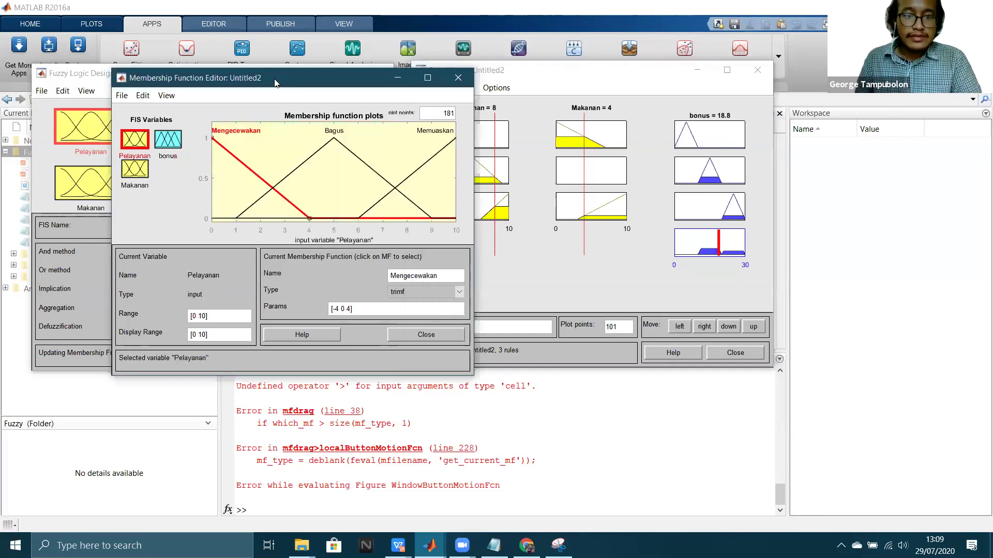
left_click_drag(290, 83, 198, 91)
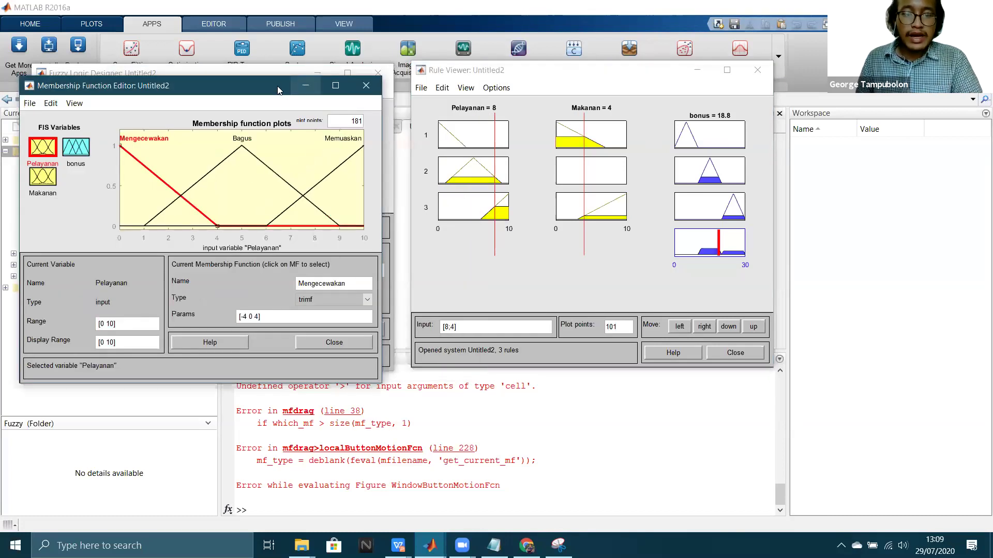
left_click_drag(277, 85, 298, 77)
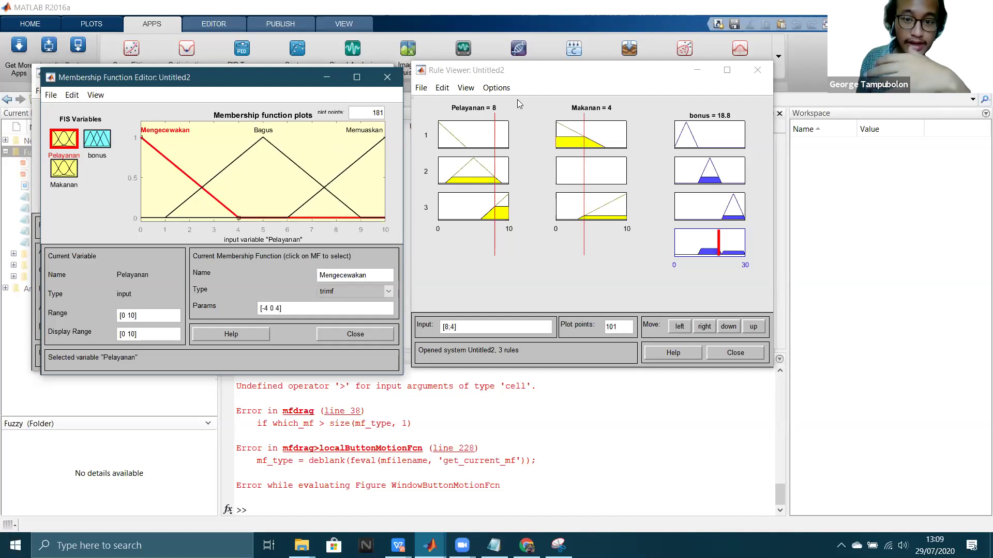
left_click_drag(535, 78, 583, 89)
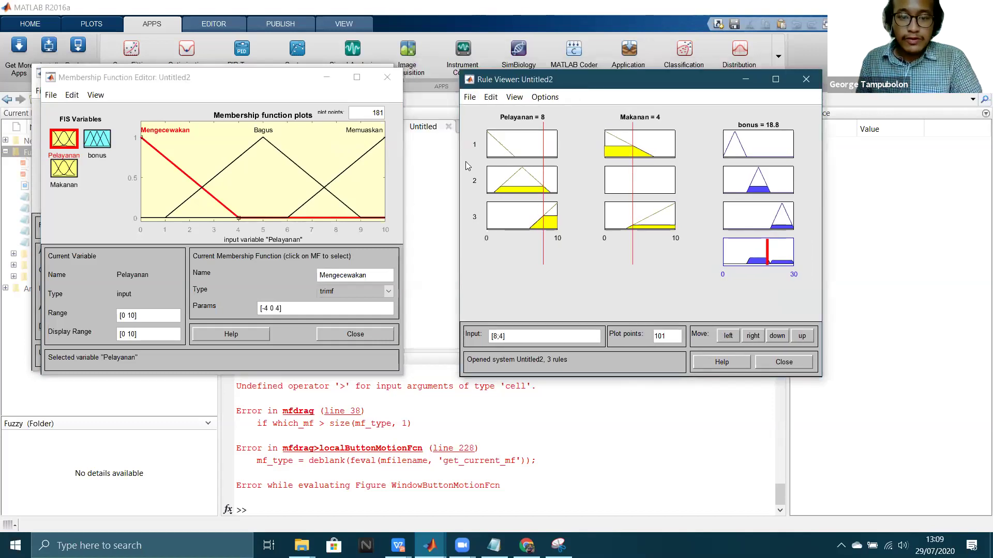
Step: Bring up the Rule Editor, select the Mengecewakan and Hambar rule, and place the window below the membership function plots
key("alt+Tab")
key("alt+Tab")
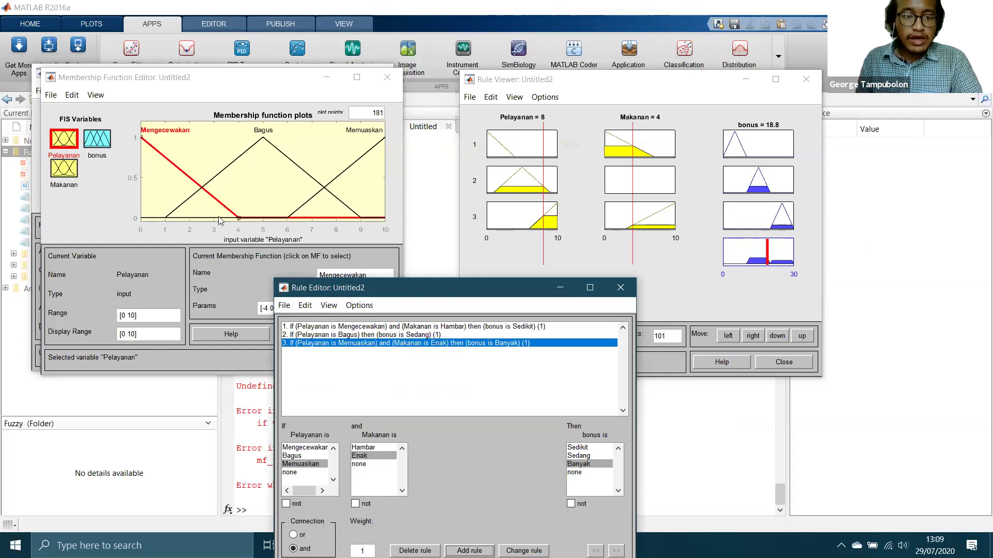
left_click_drag(472, 284, 285, 190)
left_click(202, 234)
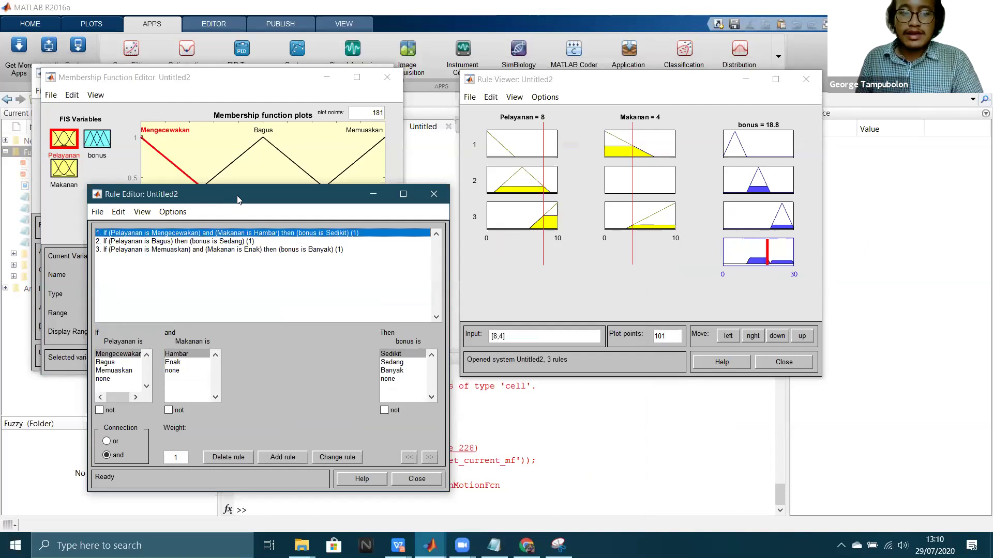
left_click_drag(238, 206, 285, 273)
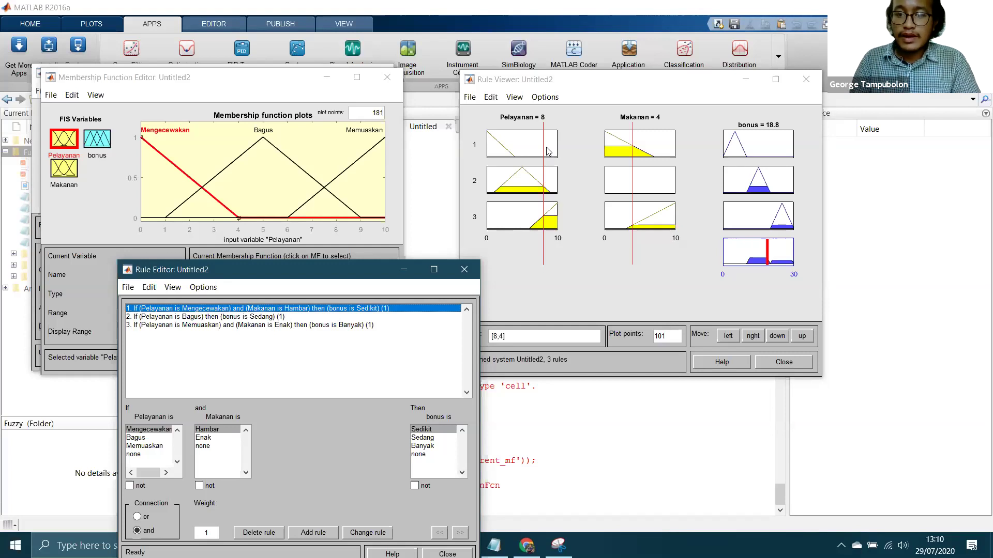
Step: Show the Makanan membership functions above the Rule Editor and select the rule for Pelayanan is Bagus
left_click(59, 176)
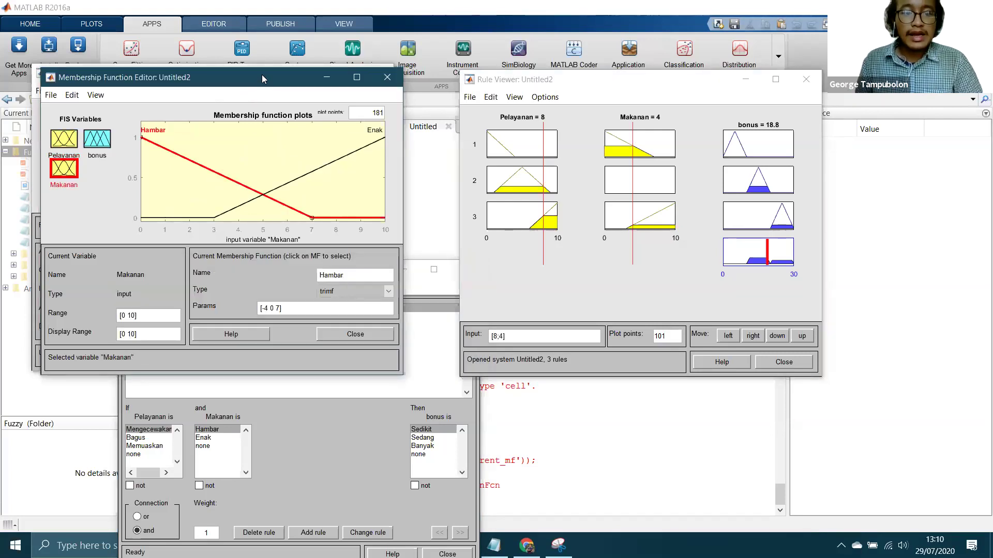
left_click_drag(262, 75, 263, 71)
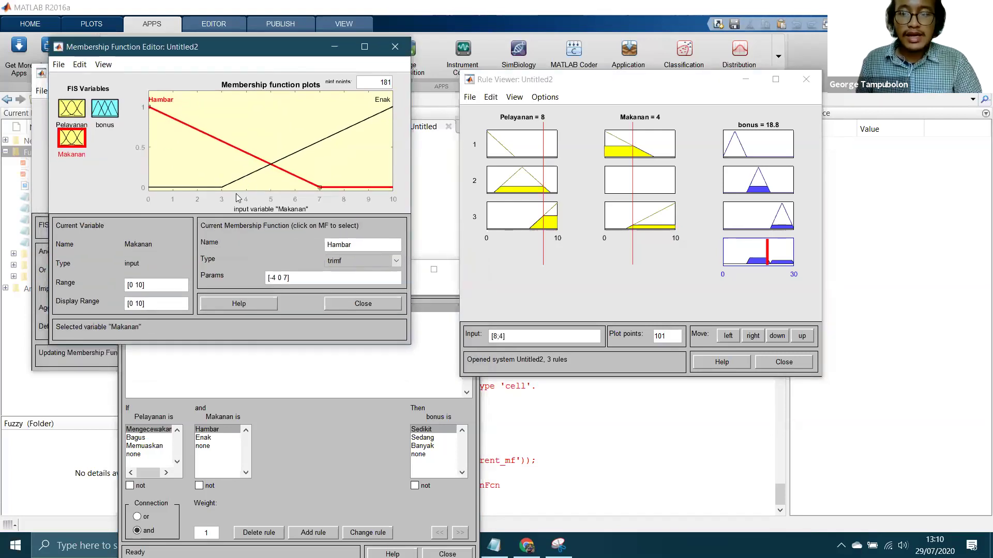
left_click(271, 374)
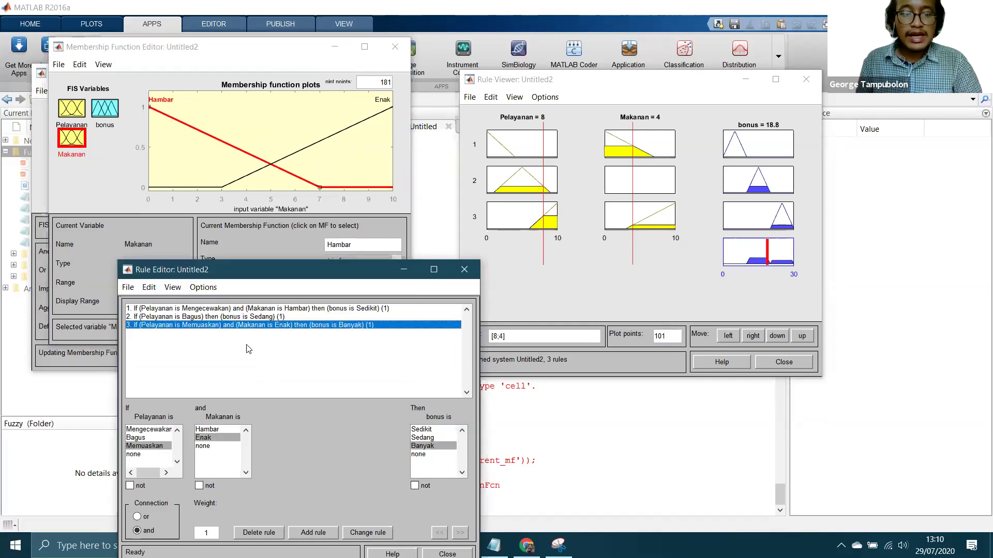
left_click(162, 316)
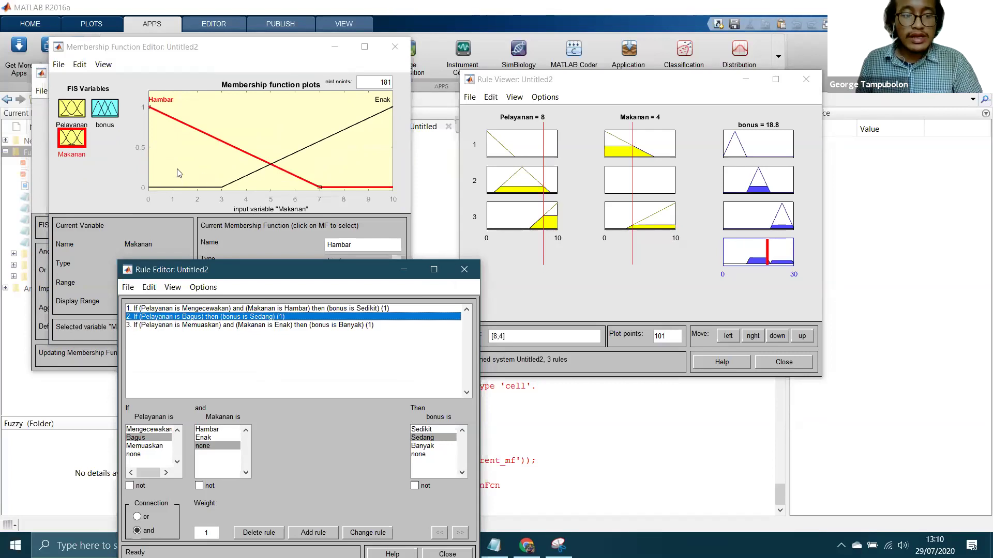
Step: Review the Pelayanan and Makanan membership functions against the Memuaskan and Enak rule and its Rule Viewer plots
left_click(70, 104)
left_click(286, 185)
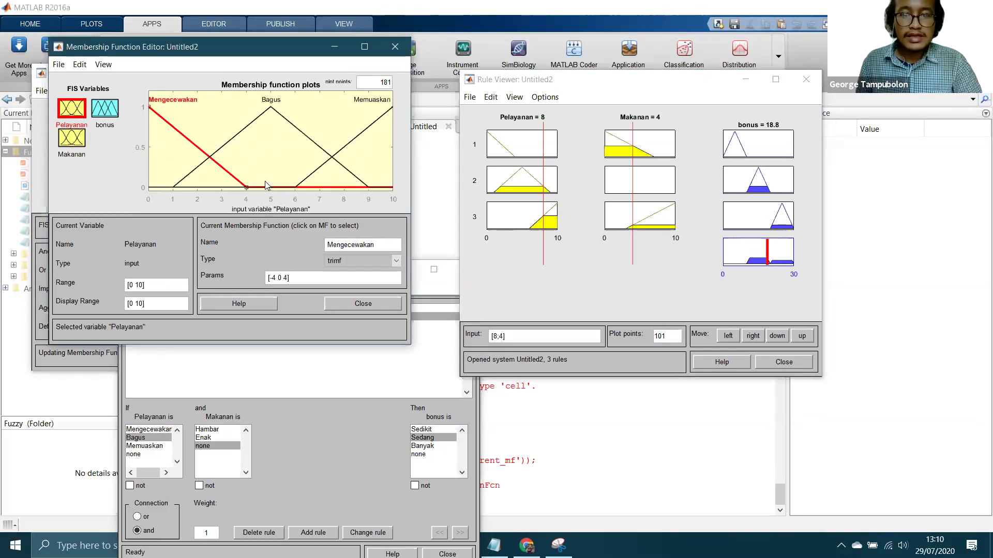
left_click(77, 146)
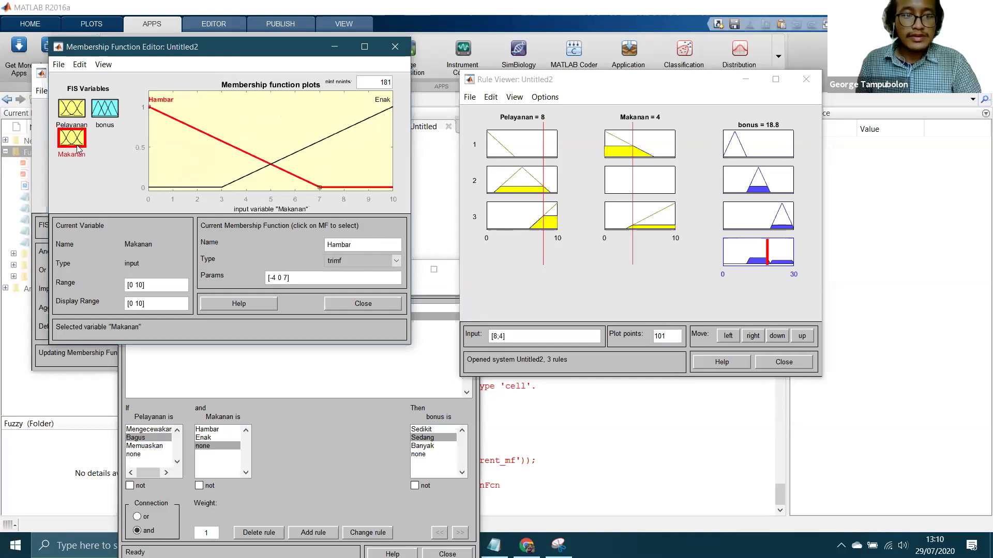
left_click(255, 361)
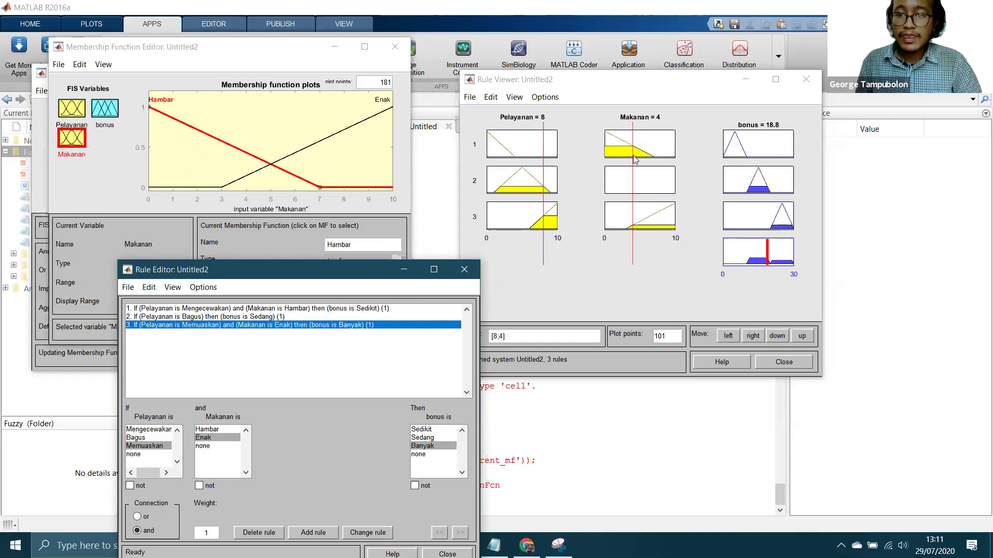
left_click(756, 146)
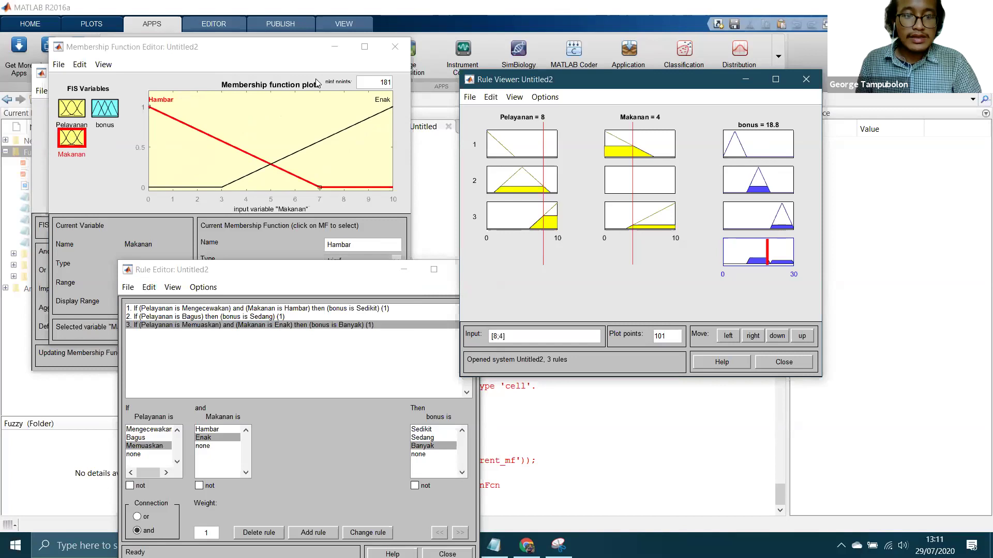
Step: Show the bonus membership functions and arrange the Rule Editor and Rule Viewer so the rules and plots are visible together
left_click(104, 108)
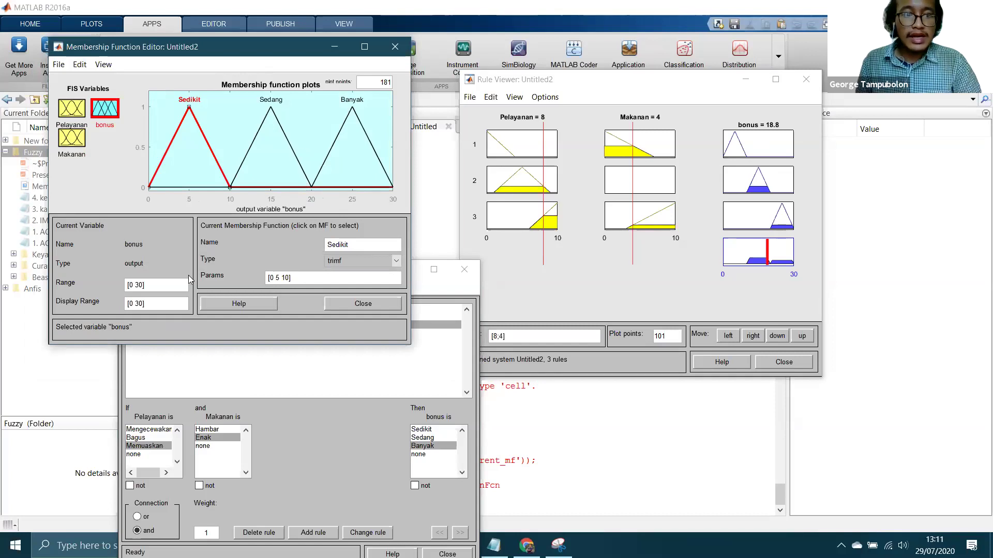
left_click(292, 364)
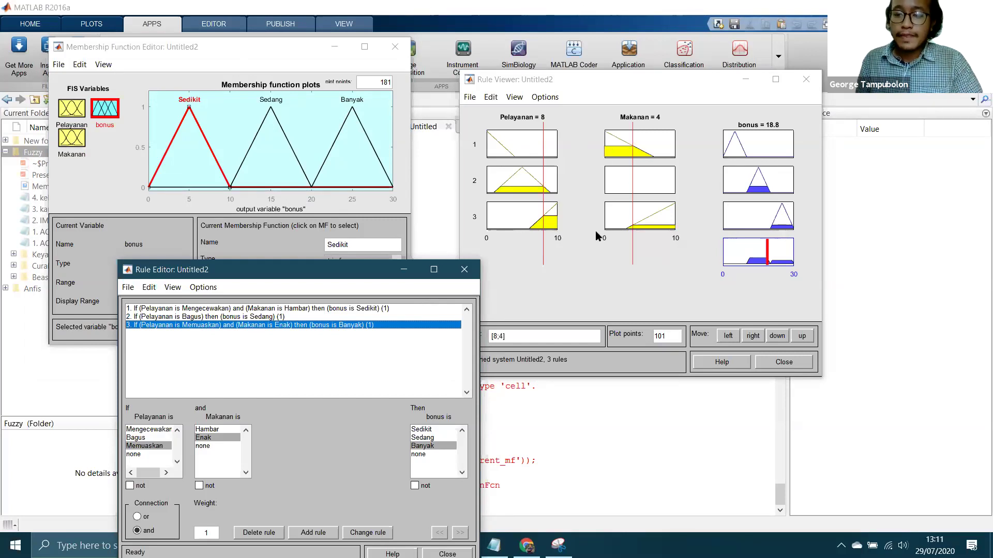
left_click(608, 277)
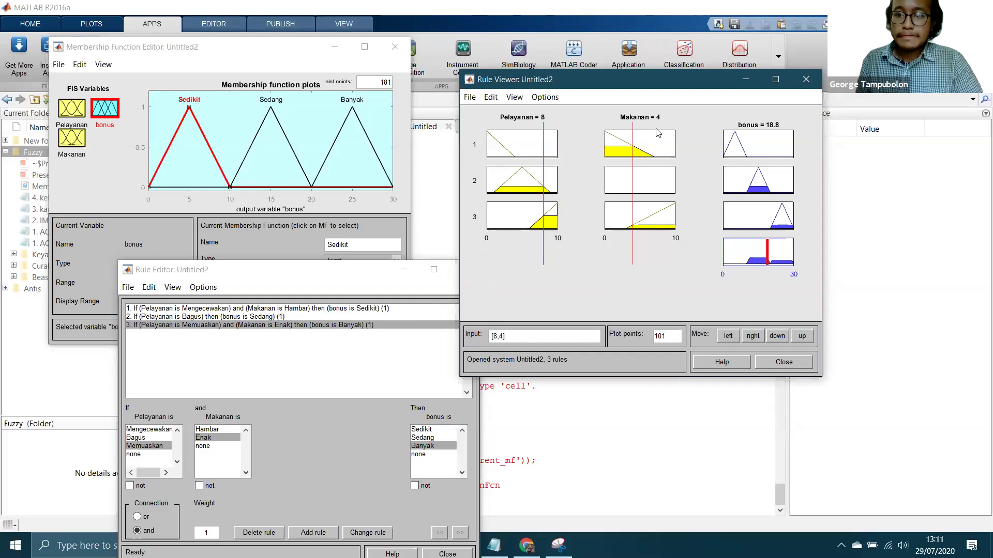
left_click_drag(671, 80, 676, 24)
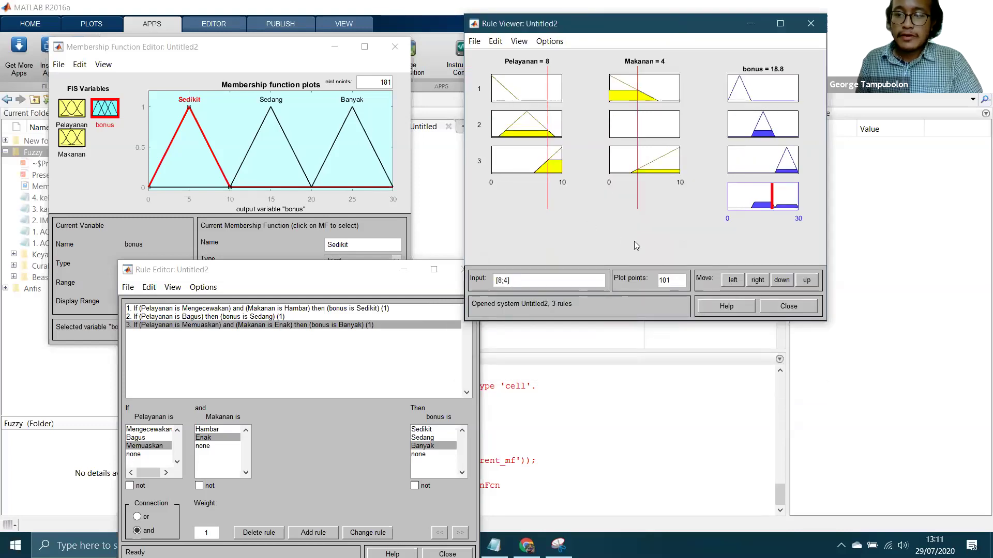
left_click_drag(352, 270, 330, 206)
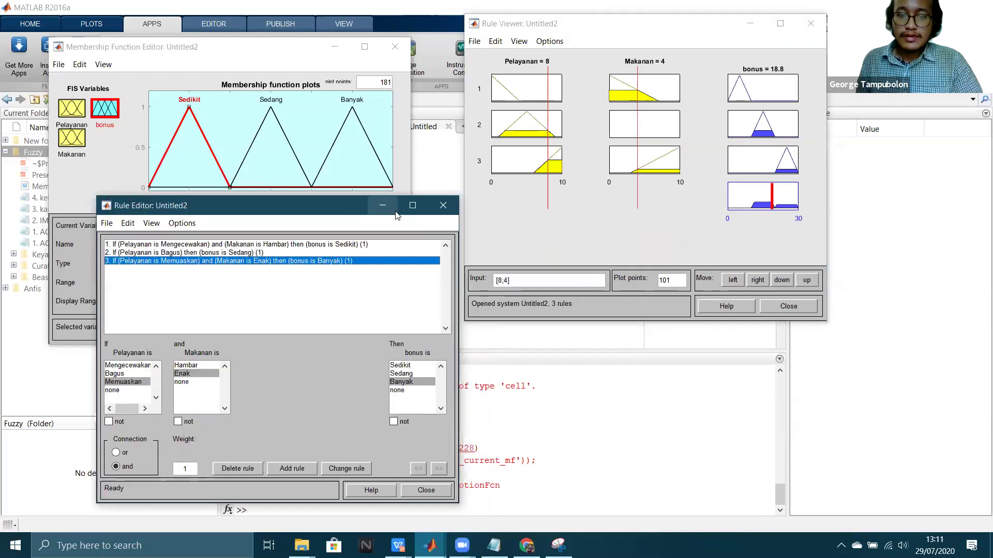
left_click(519, 225)
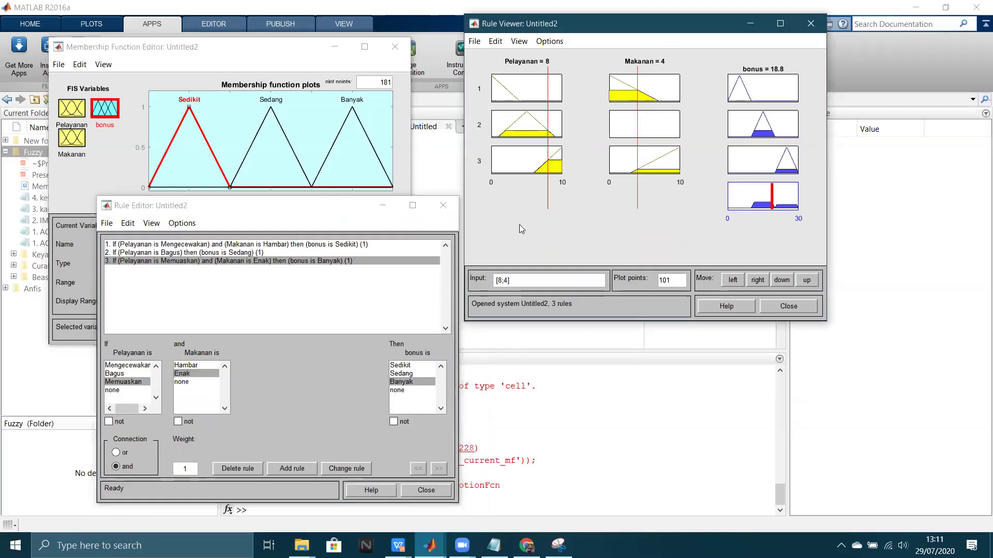
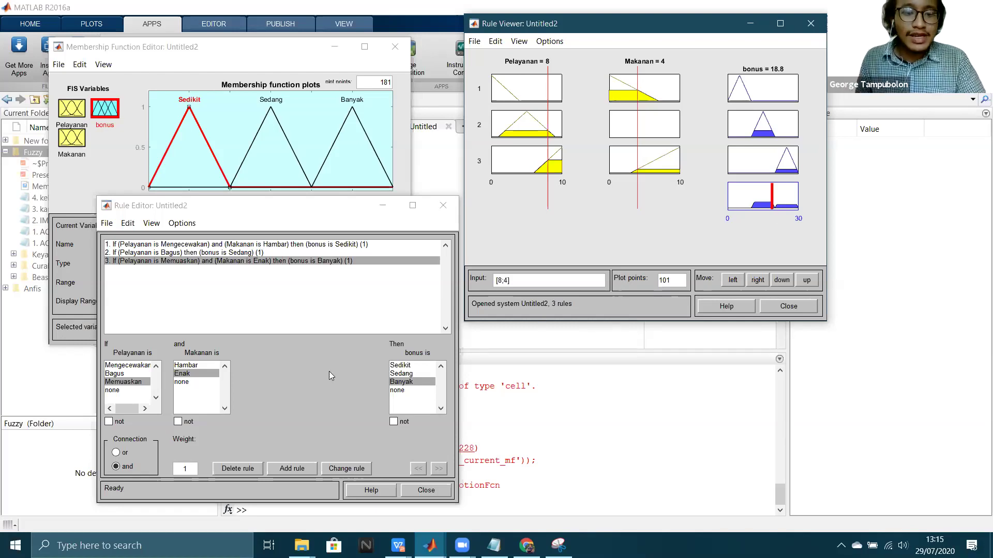
Step: Add a fourth rule: if Pelayanan is Bagus and Makanan is Enak, then bonus is Banyak
left_click(116, 374)
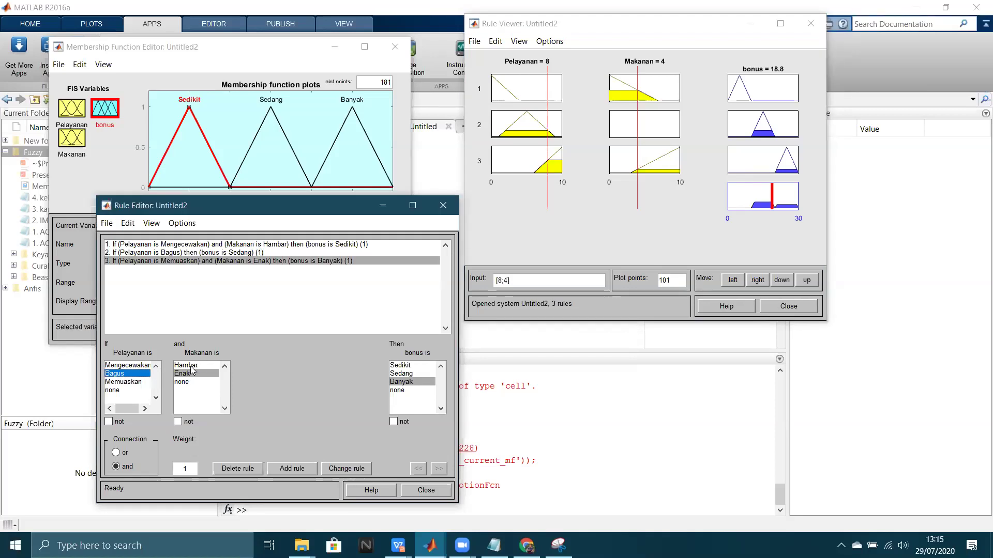
left_click(191, 374)
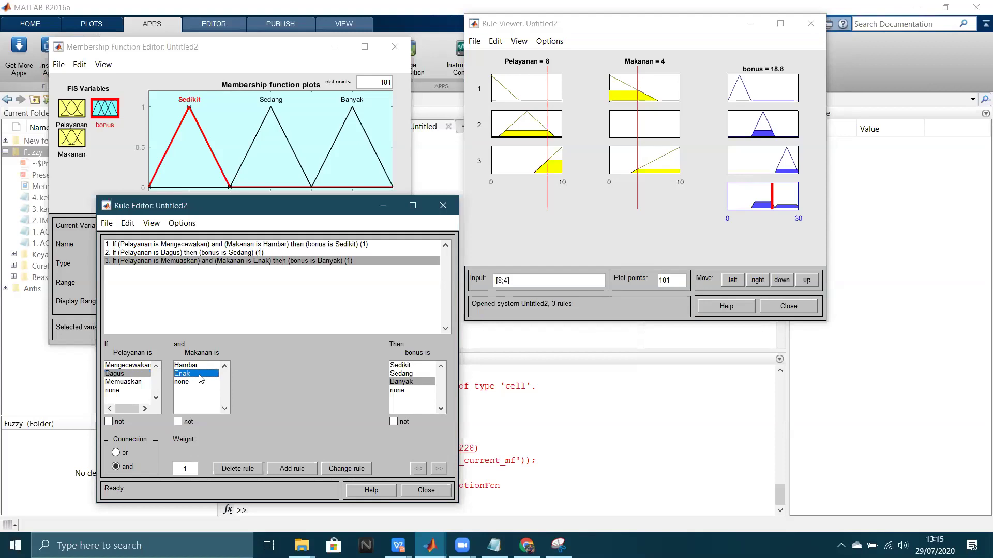
left_click(404, 385)
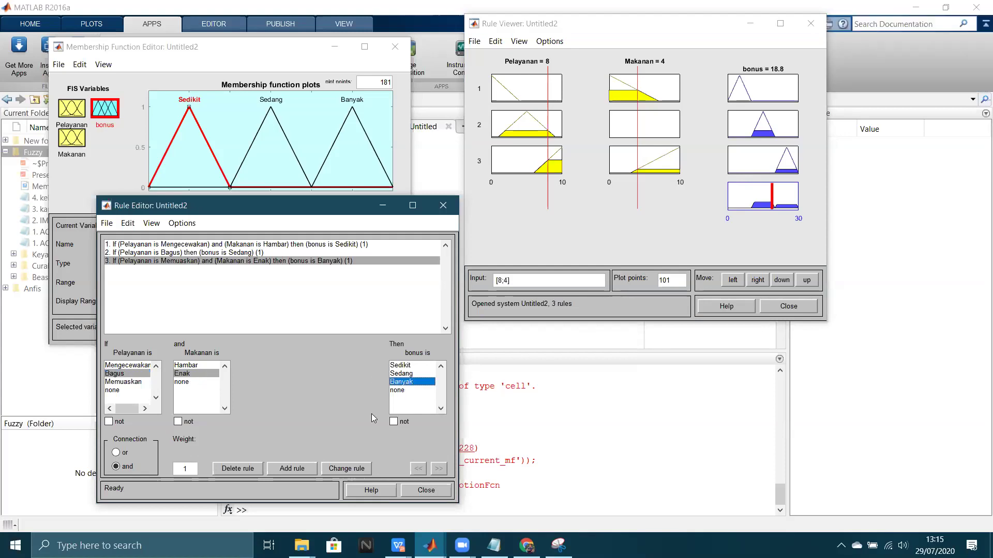
left_click(296, 471)
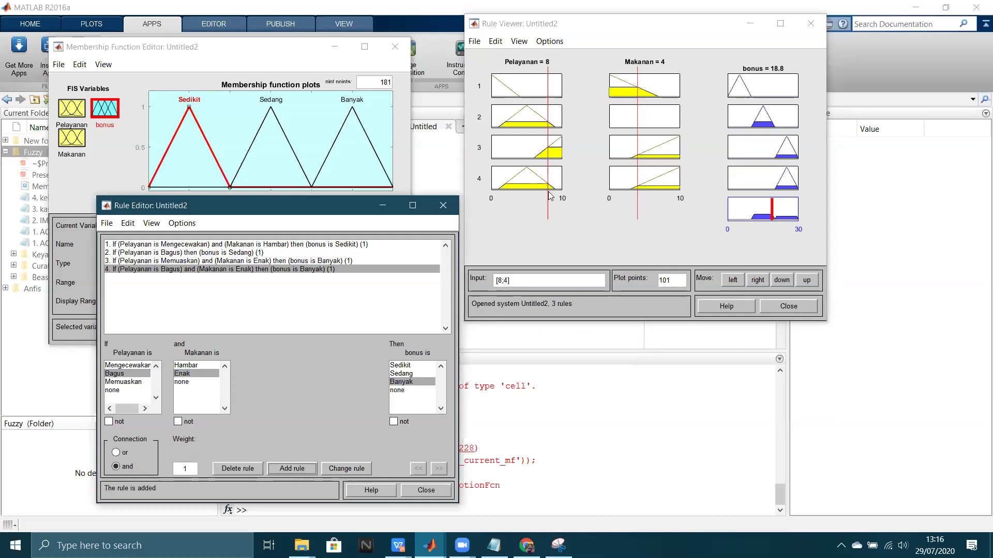
Step: Test the four rules in the Rule Viewer by moving the Pelayanan line to about 1.64 and the Makanan line to about 6.09
left_click(507, 280)
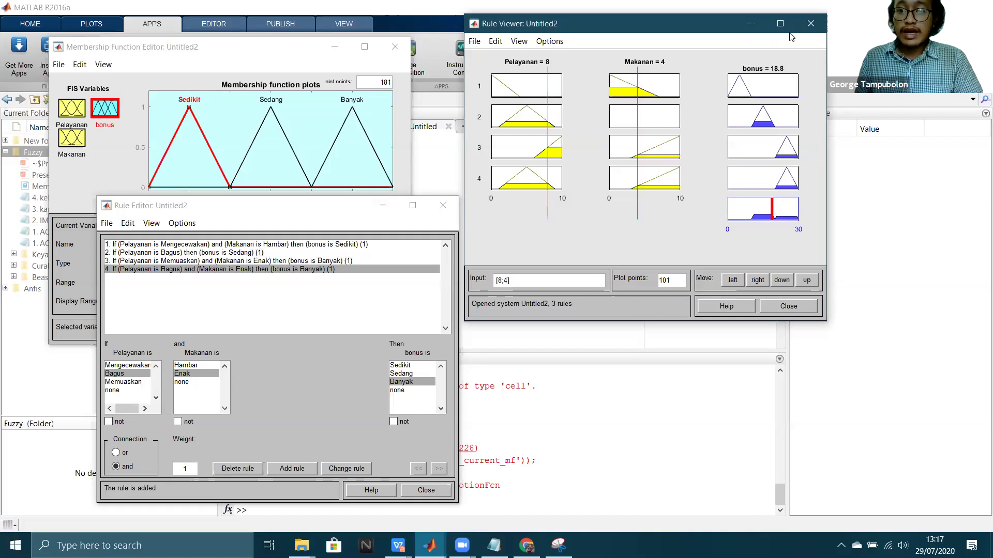
left_click_drag(680, 28, 541, 84)
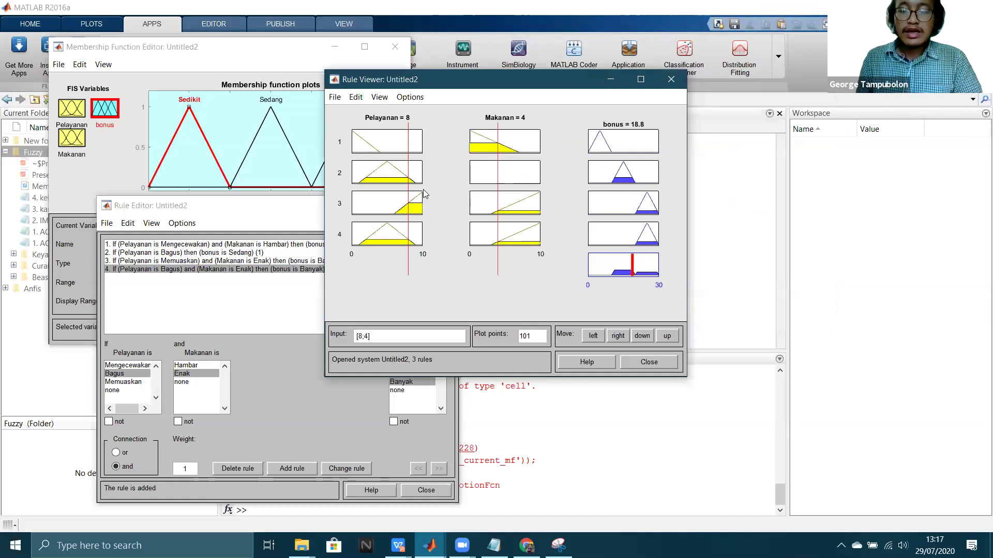
left_click(407, 197)
left_click(407, 198)
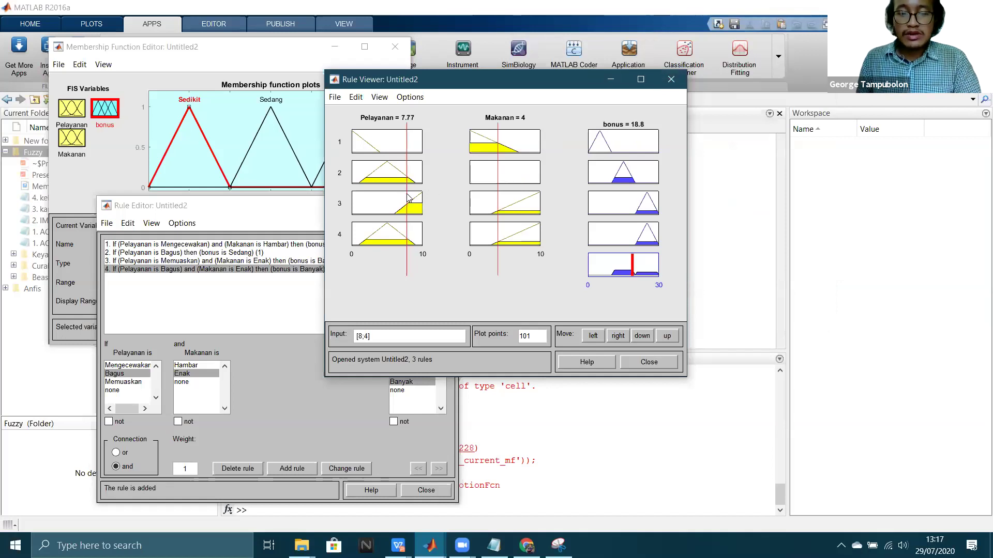
left_click_drag(407, 198, 363, 200)
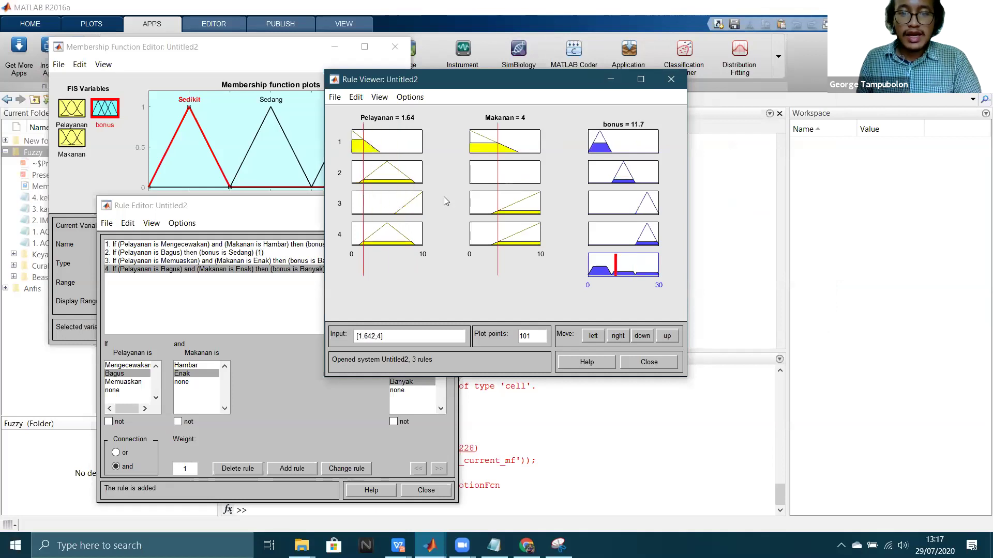
left_click_drag(490, 200, 512, 200)
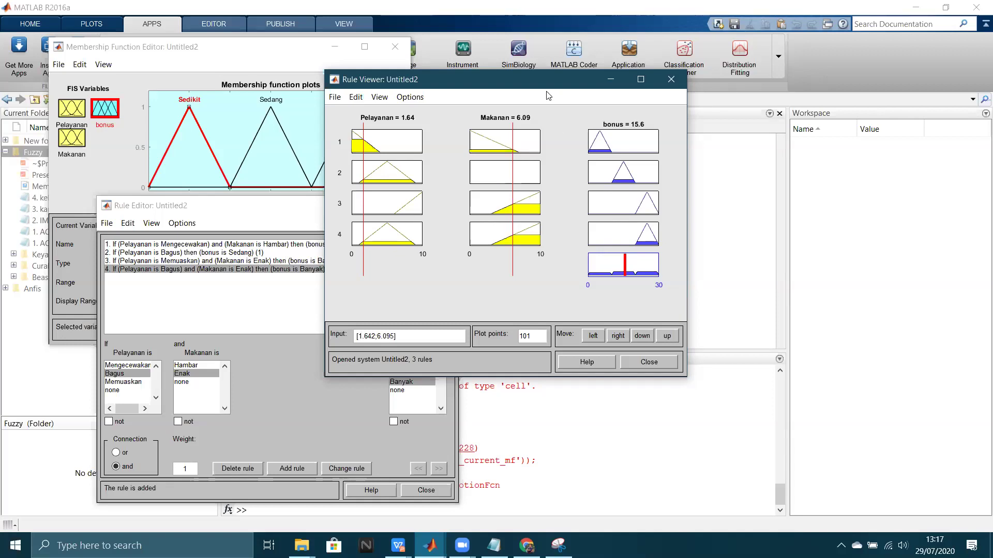
Step: Rearrange the Rule Viewer and Rule Editor windows to compare the four rules with the bonus membership functions and rule plots
left_click_drag(562, 81, 644, 55)
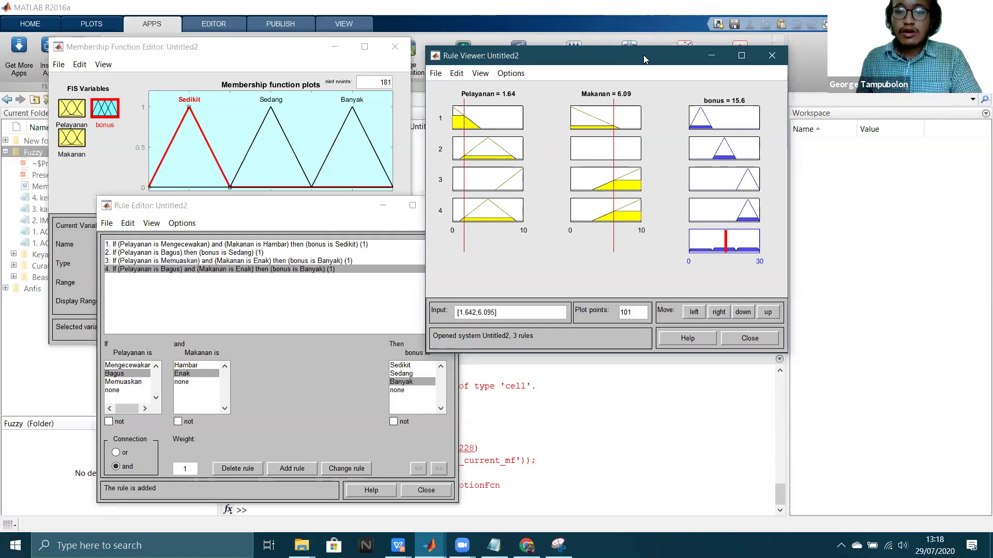
left_click(379, 211)
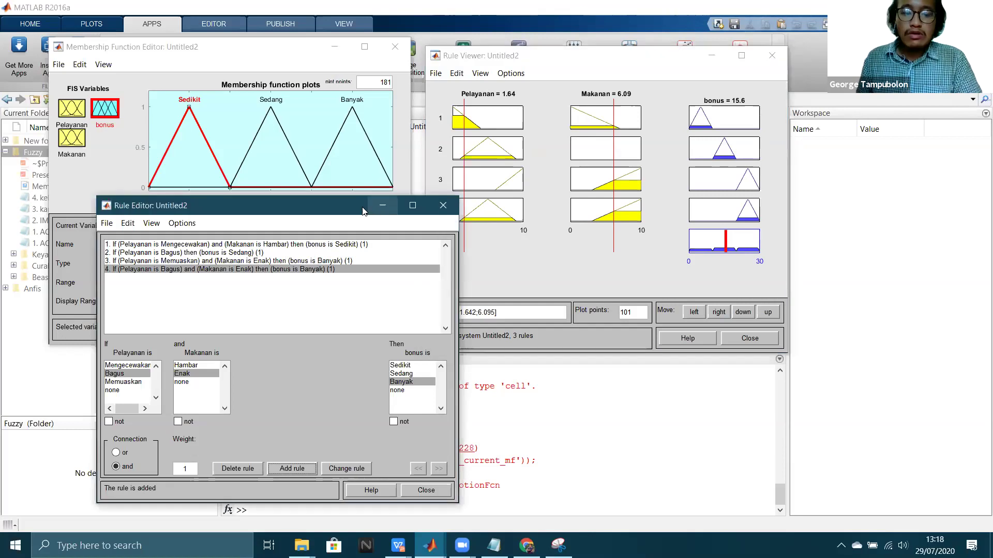
left_click_drag(335, 206, 492, 234)
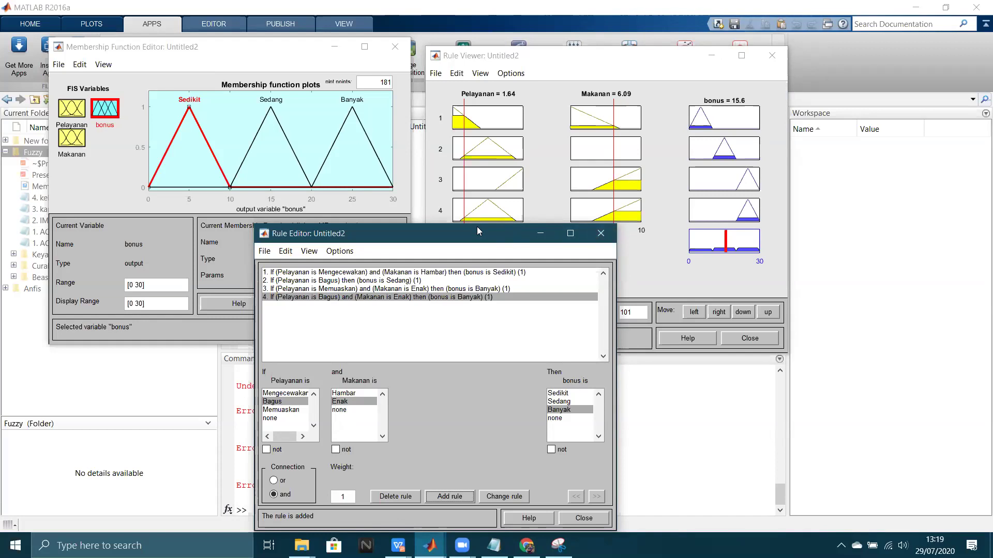
left_click_drag(477, 226, 495, 171)
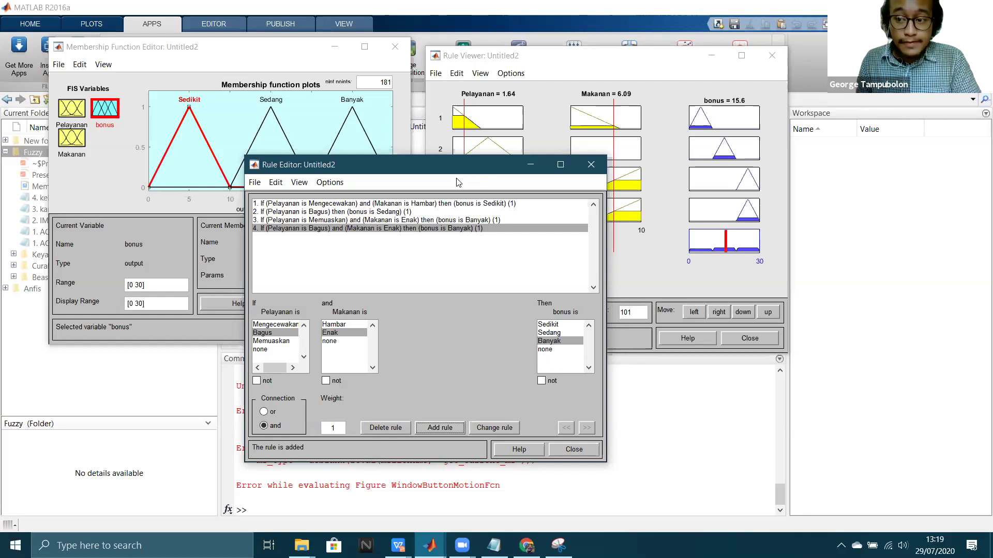
left_click_drag(463, 173, 458, 181)
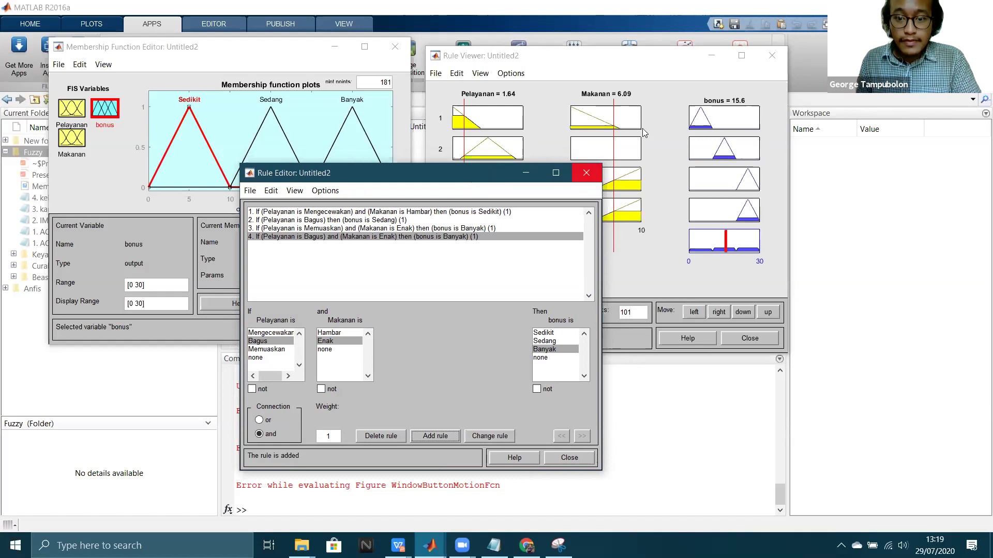
Step: Close the Rule Editor, the Rule Viewer and the Membership Function Editor of the bonus system
left_click(586, 175)
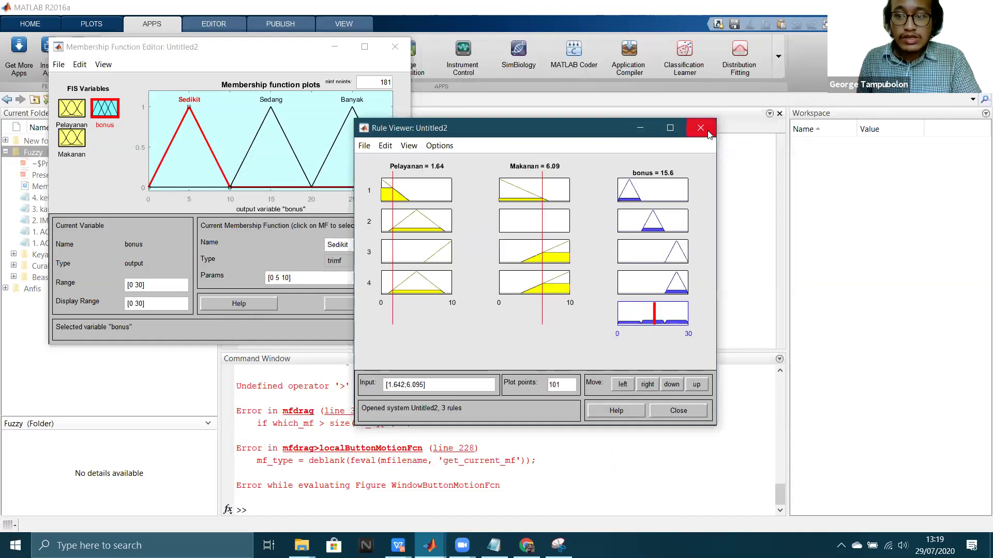
left_click(701, 127)
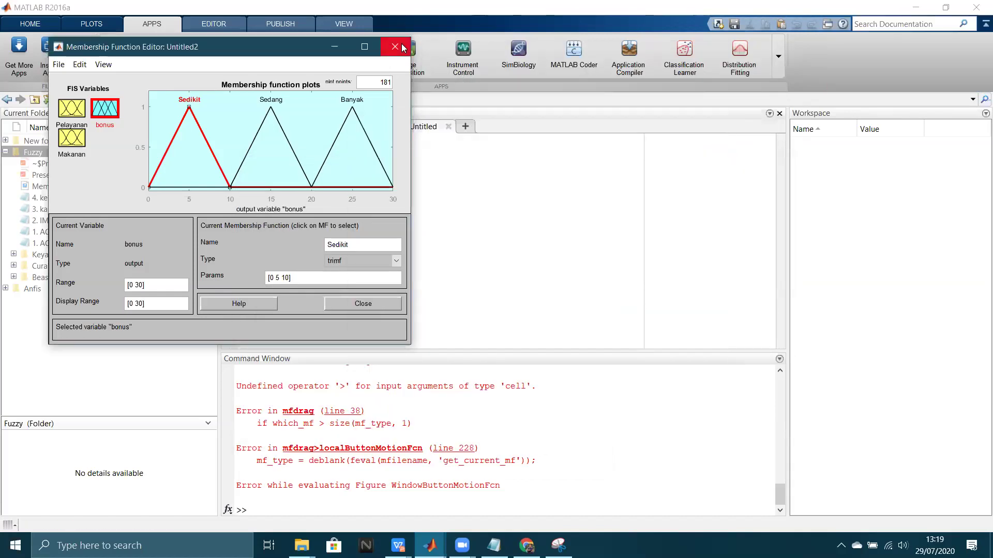
left_click(395, 46)
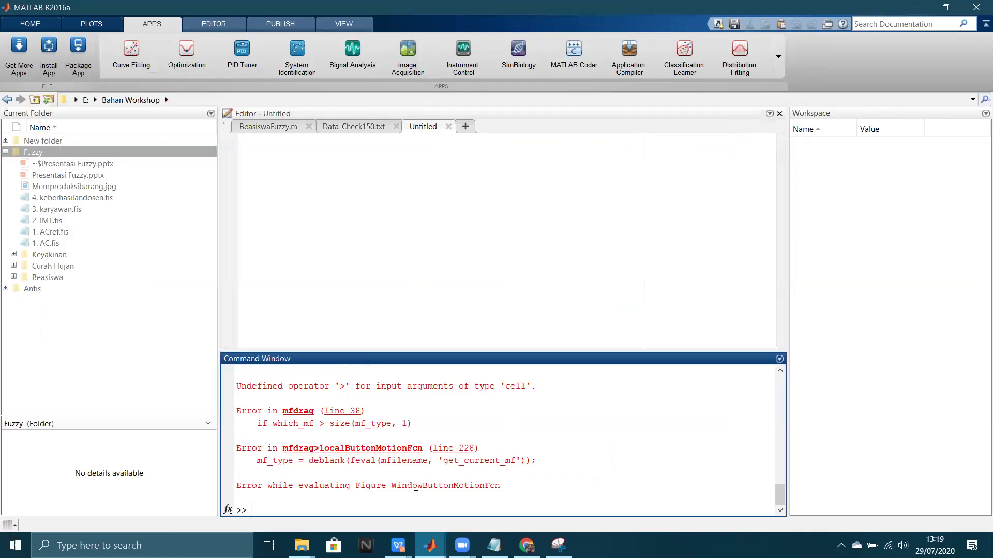
Step: Close the two-input Fuzzy Logic Designer without saving Untitled2 and start a new fuzzy system with the fuzzy command
type("f")
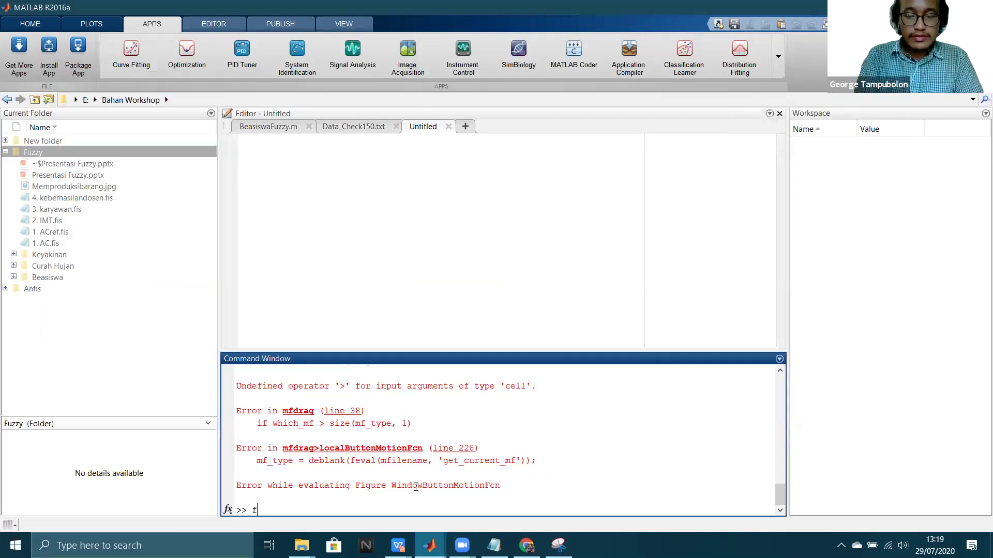
type("uzz")
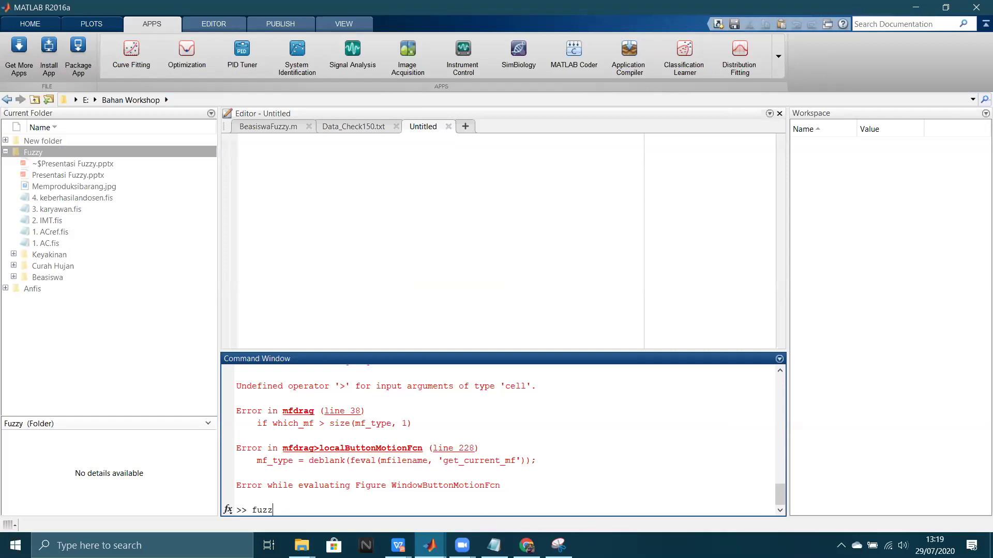
mouse_move(430, 545)
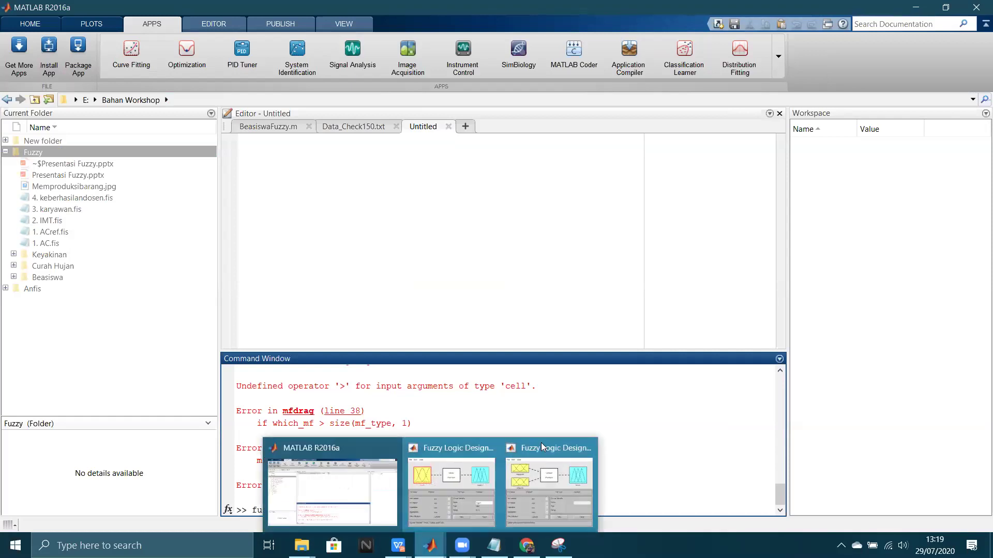
left_click(579, 455)
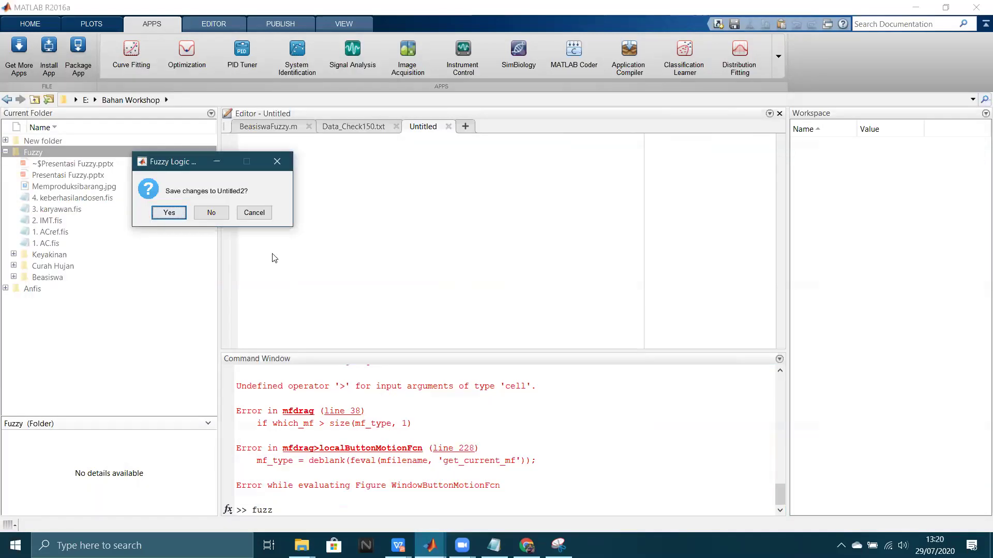
left_click(211, 212)
type("y")
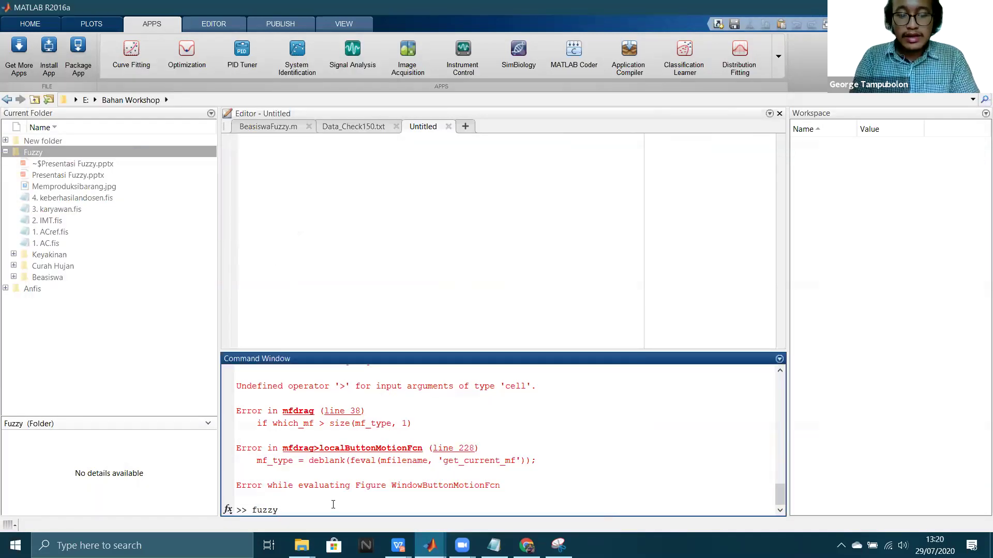
key("Return")
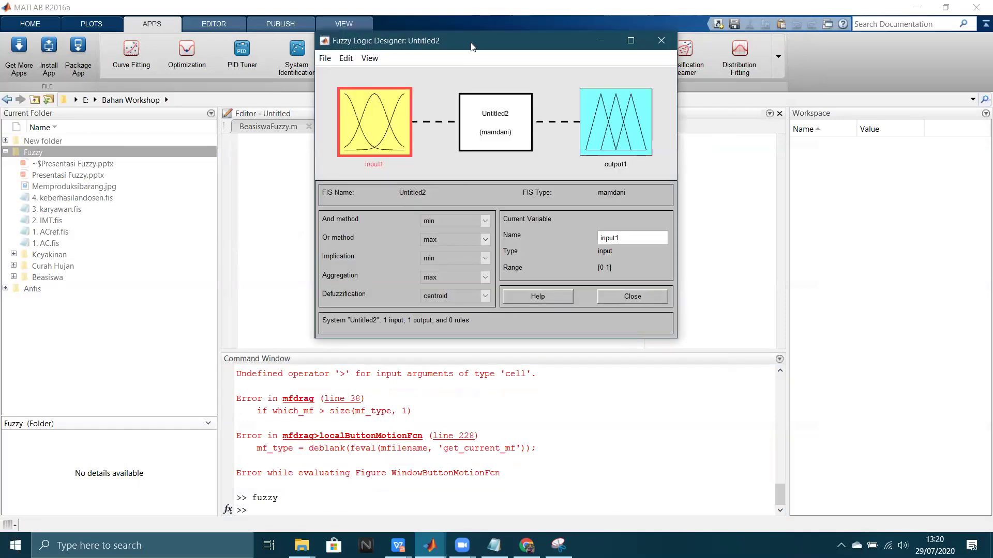
Step: Move the new Fuzzy Logic Designer window clear and add a second input variable to the Mamdani system
left_click_drag(443, 40, 390, 117)
left_click(293, 136)
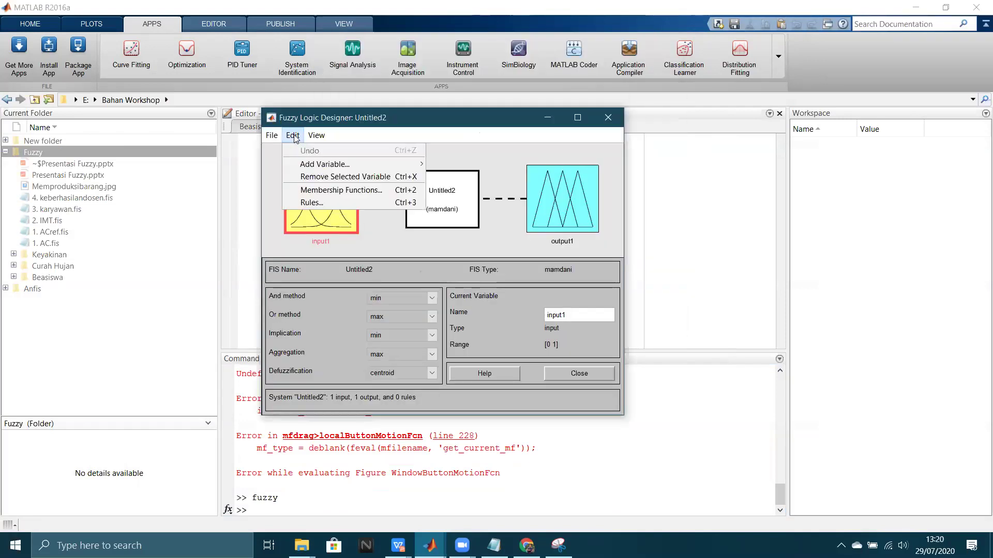
mouse_move(414, 164)
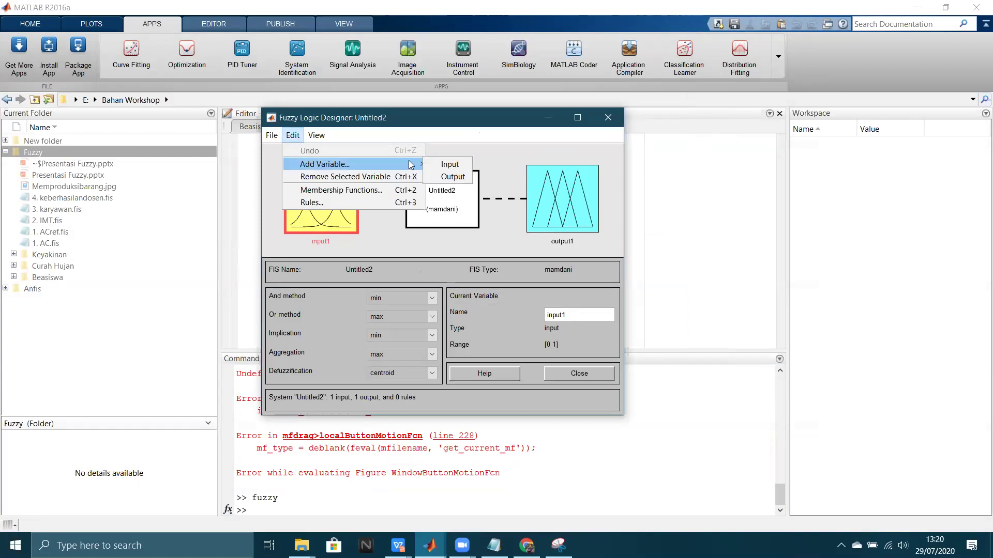
left_click(455, 164)
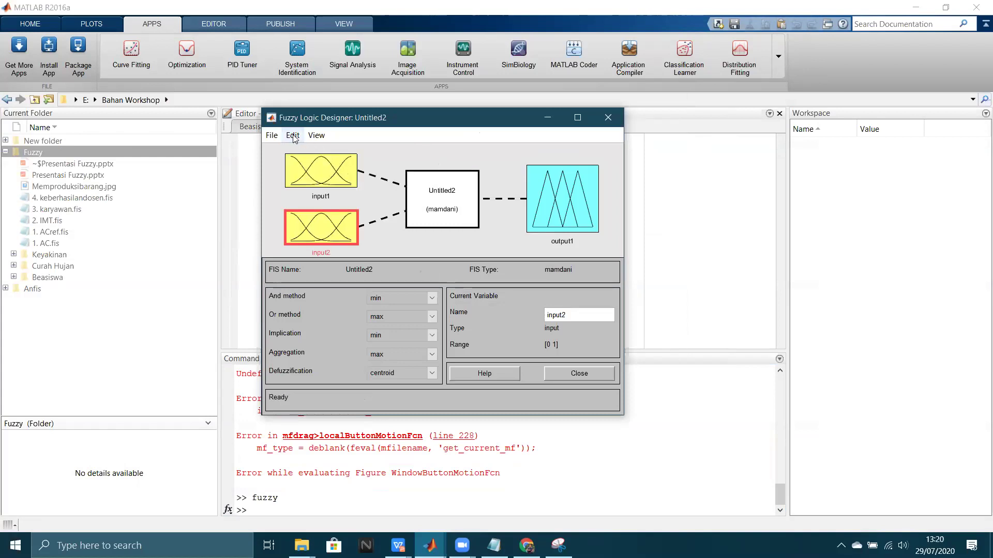
left_click(414, 146)
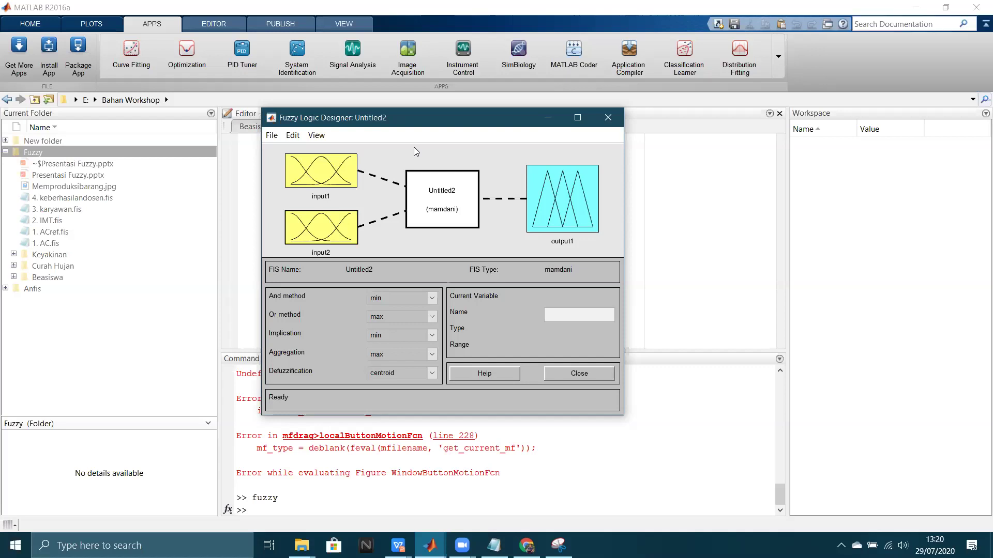
Step: Rename the first input variable as DiameterPohon
left_click(321, 175)
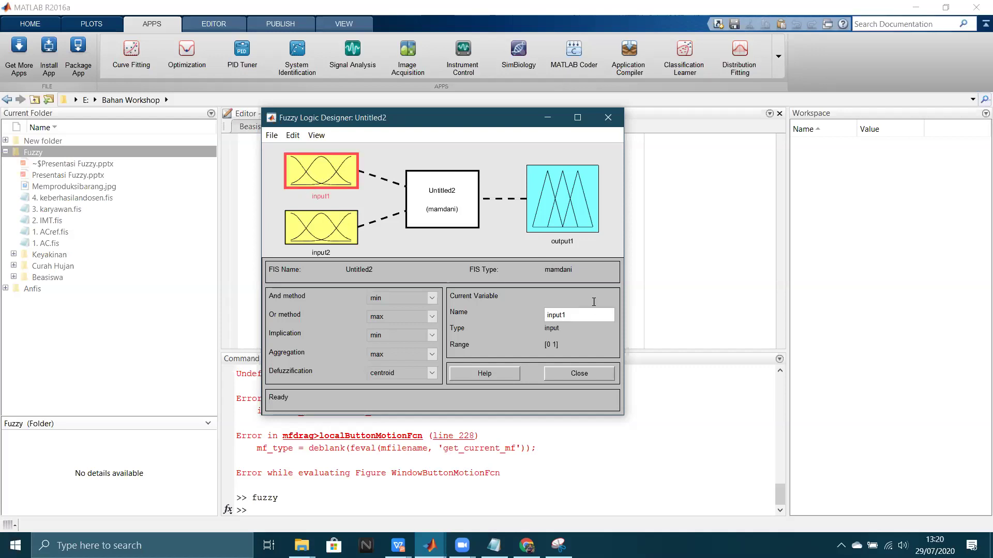
double_click(580, 318)
type("Diameter")
key("Return")
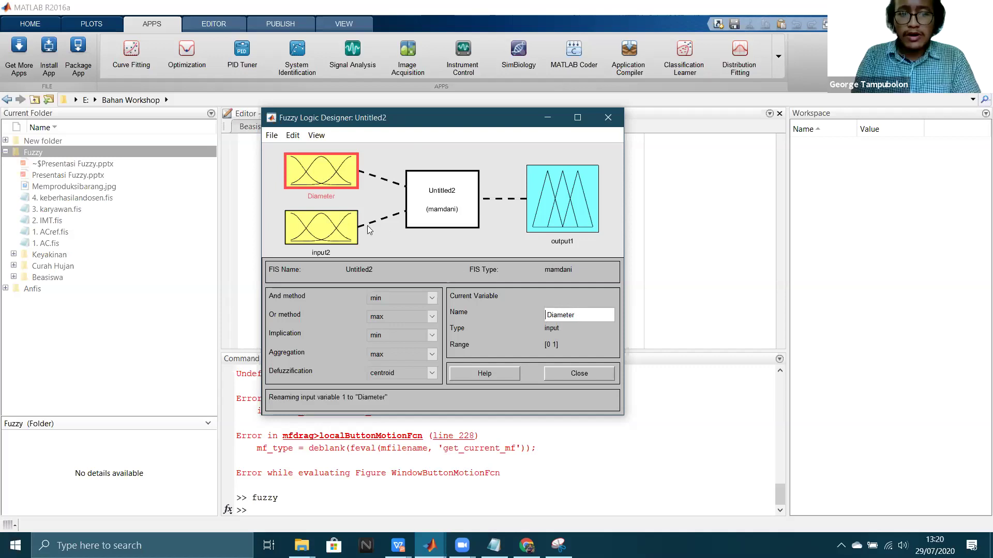
left_click(589, 316)
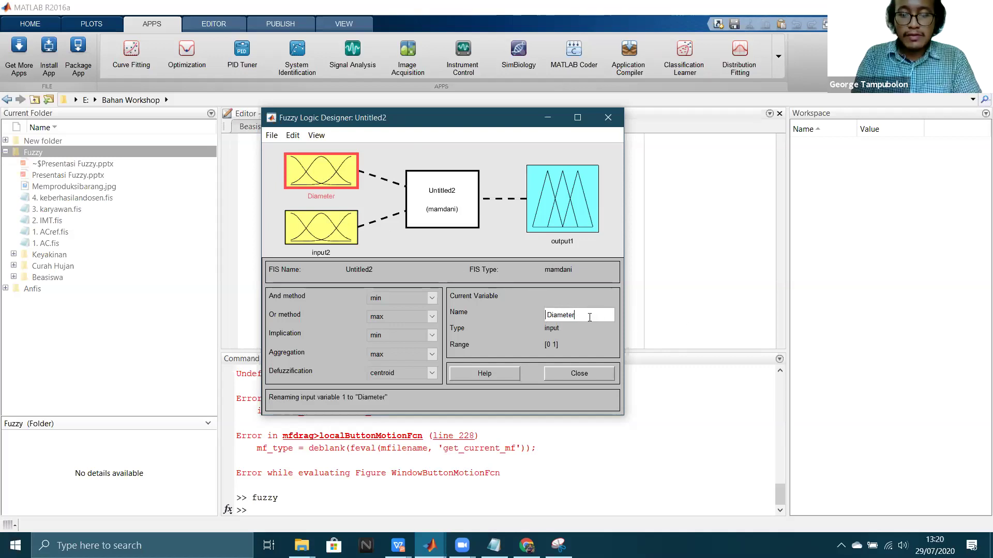
type("Pohon")
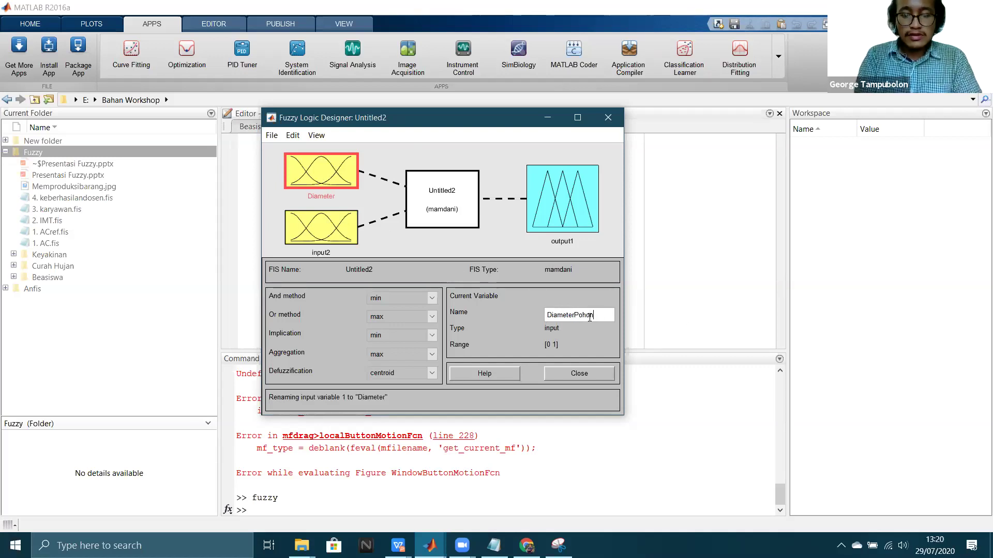
key("Return")
Step: Rename the output variable as banyaknyaproduksi
left_click(341, 231)
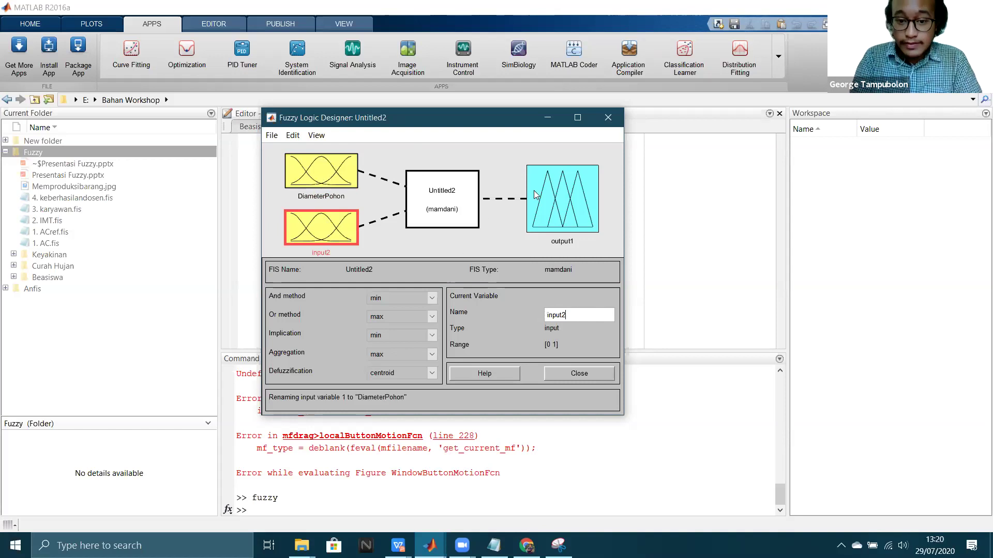
left_click(551, 220)
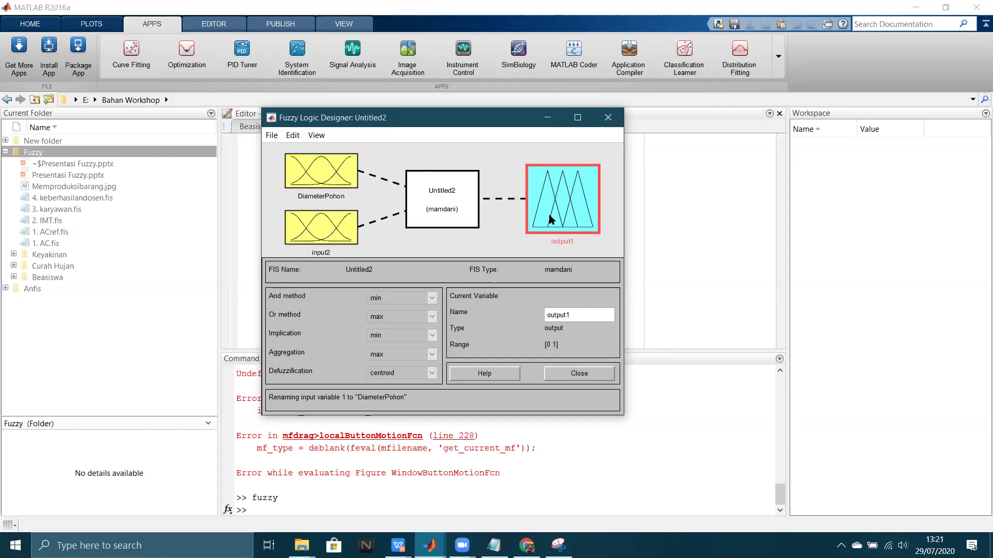
double_click(571, 316)
type("banyaknya")
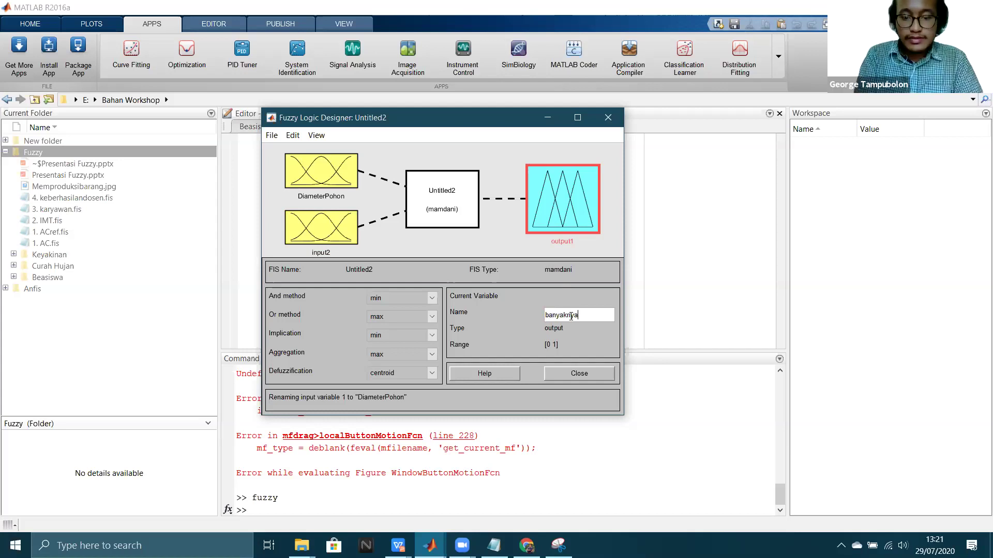
type("p")
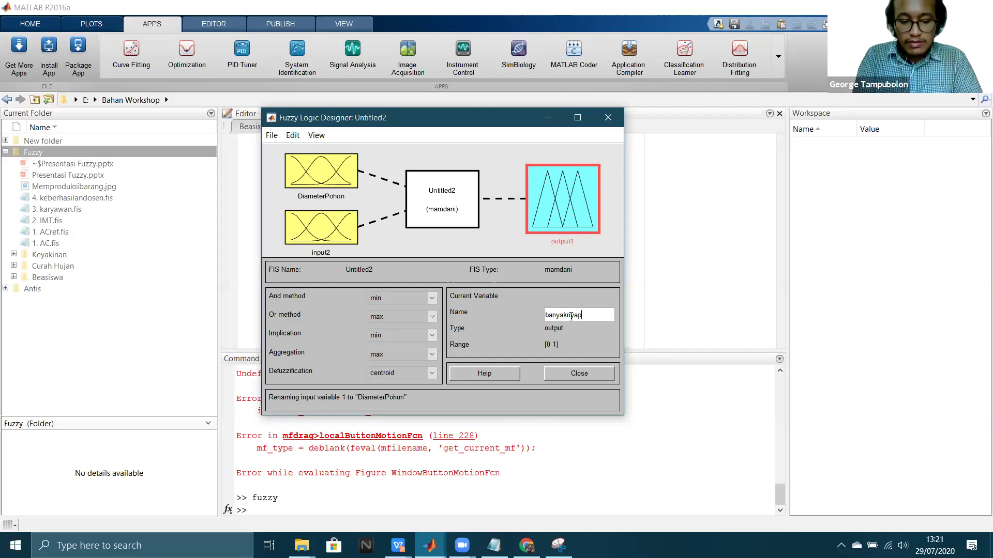
type("roduk")
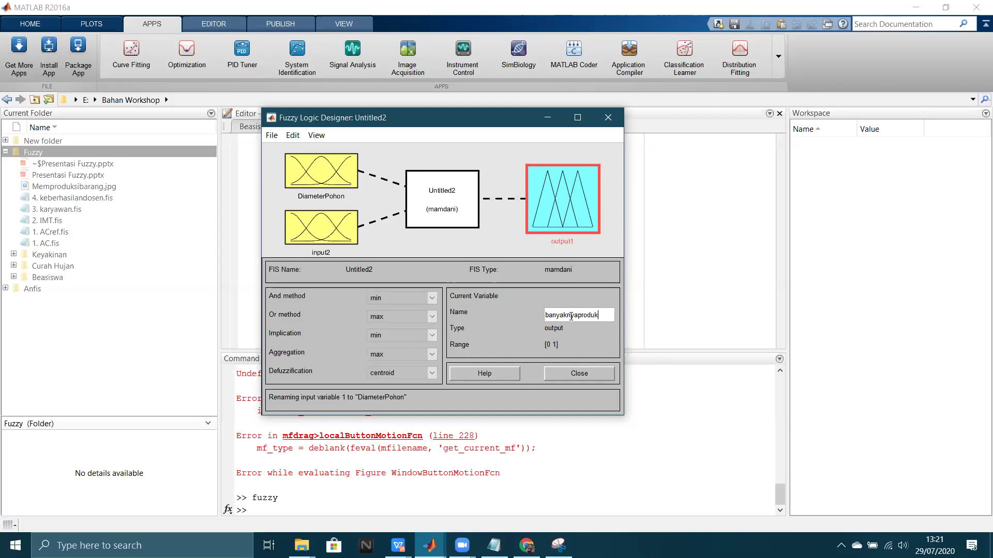
type("si")
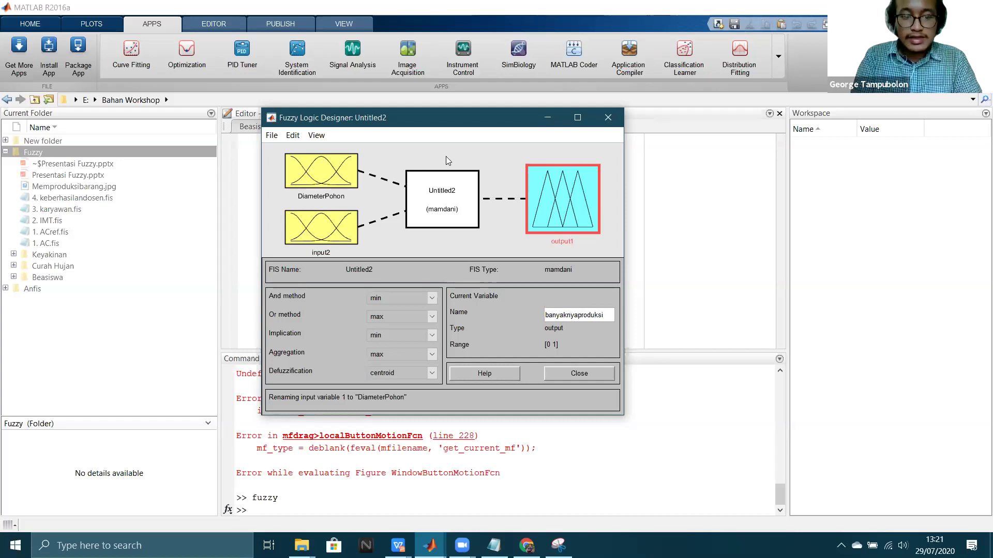
key("Return")
Step: Rename the second input variable as TinggiPohon
left_click(337, 229)
left_click(573, 316)
key("BackSpace")
key("BackSpace")
key("BackSpace")
key("BackSpace")
key("BackSpace")
key("BackSpace")
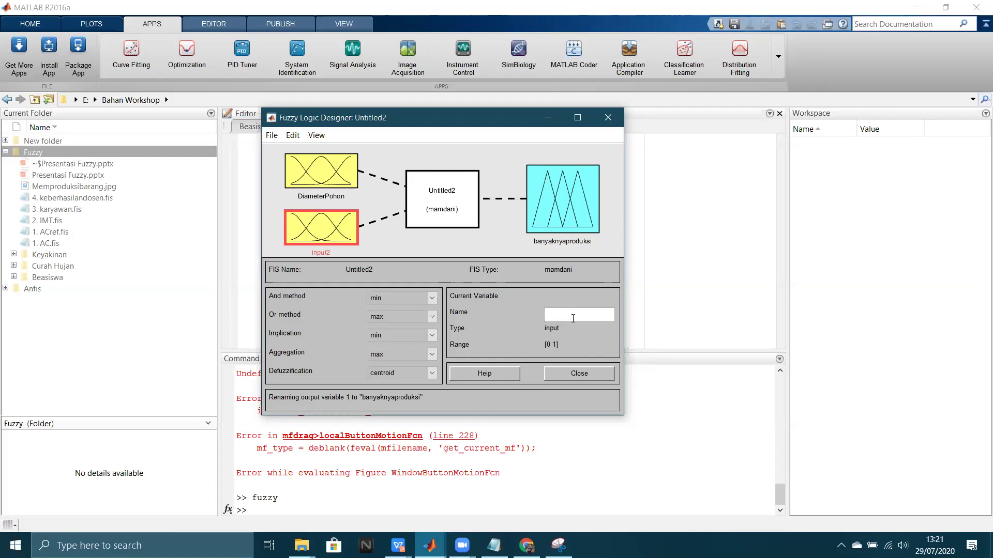
type("inggi")
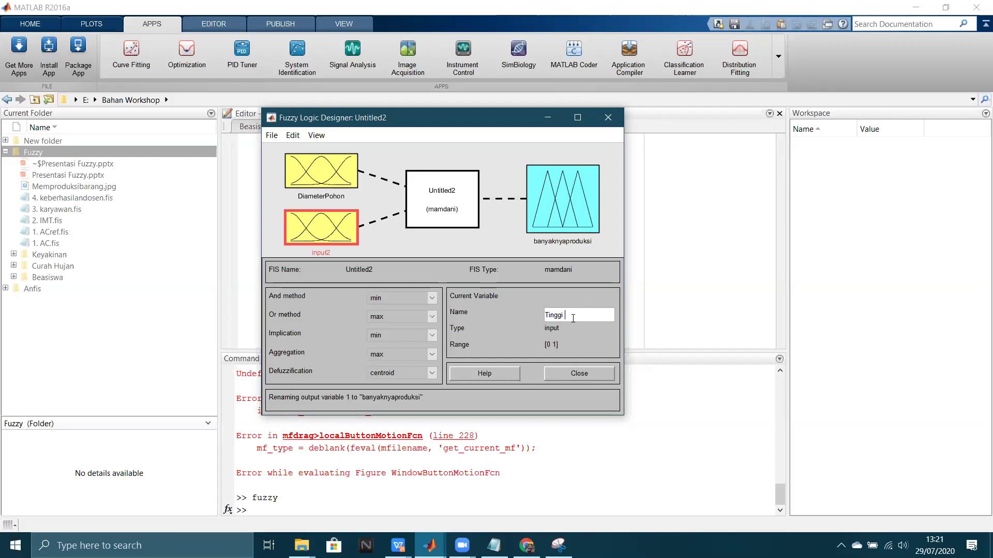
key("BackSpace")
type("Pohon")
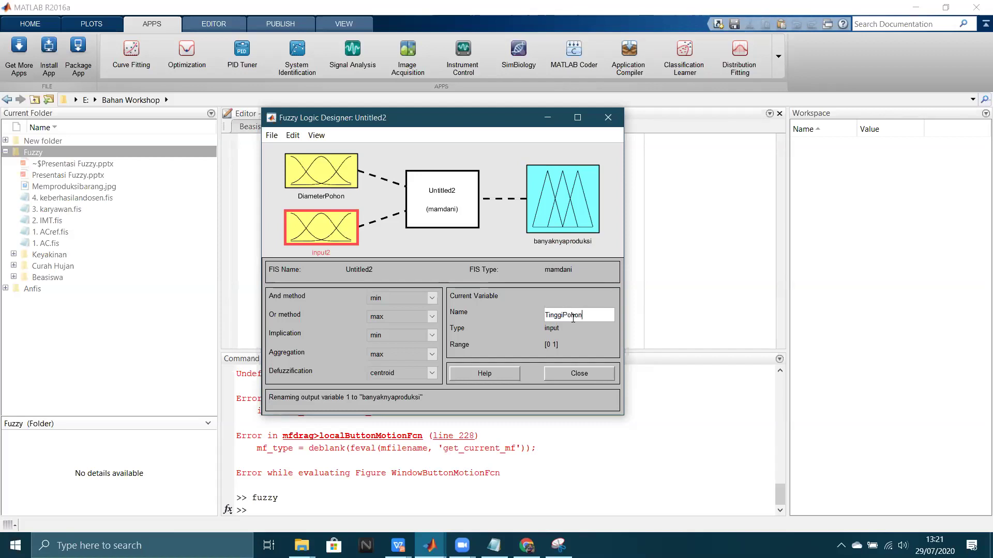
left_click(382, 243)
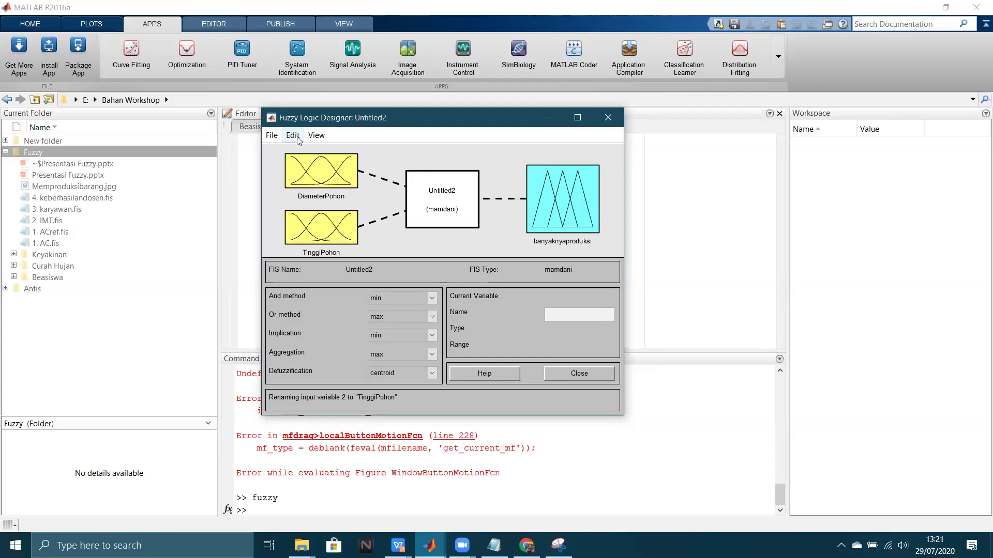
Step: Open the Membership Function Editor for the DiameterPohon input
left_click(313, 170)
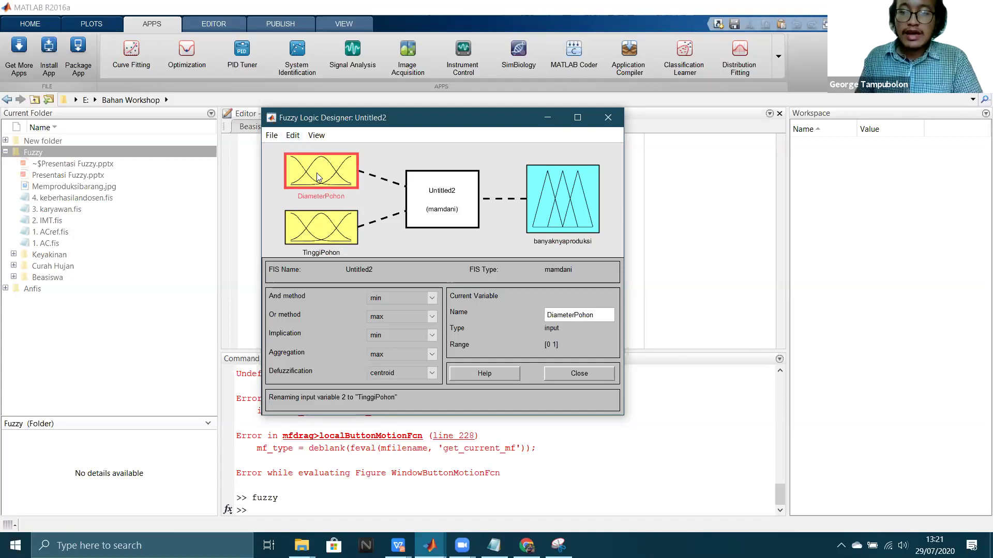
double_click(319, 172)
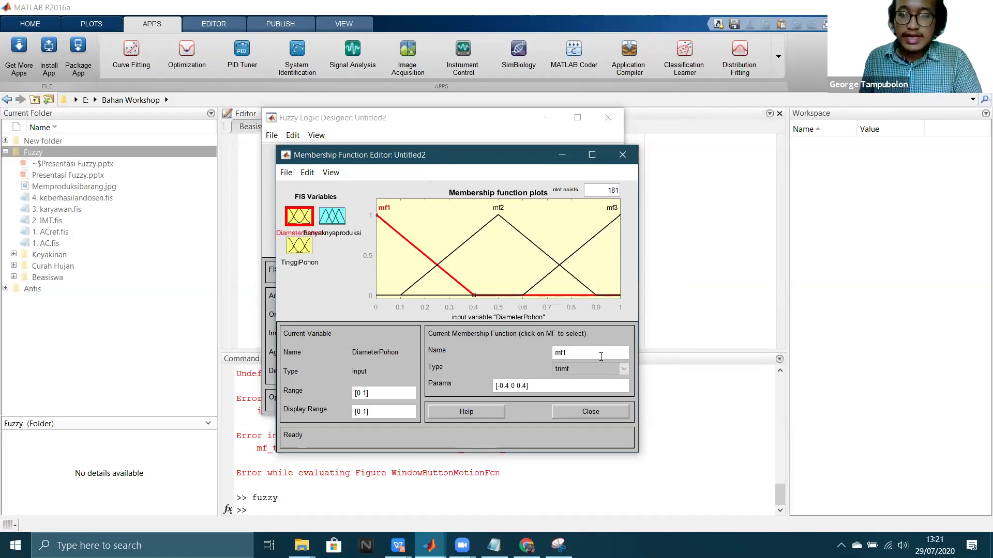
left_click(578, 352)
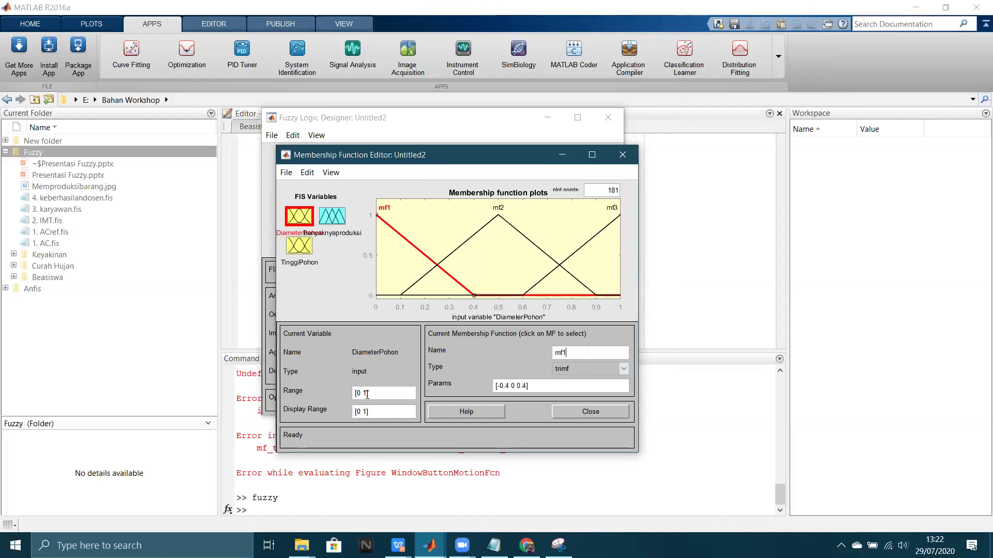
Step: Set the range of the DiameterPohon input to [10 19]
type("0")
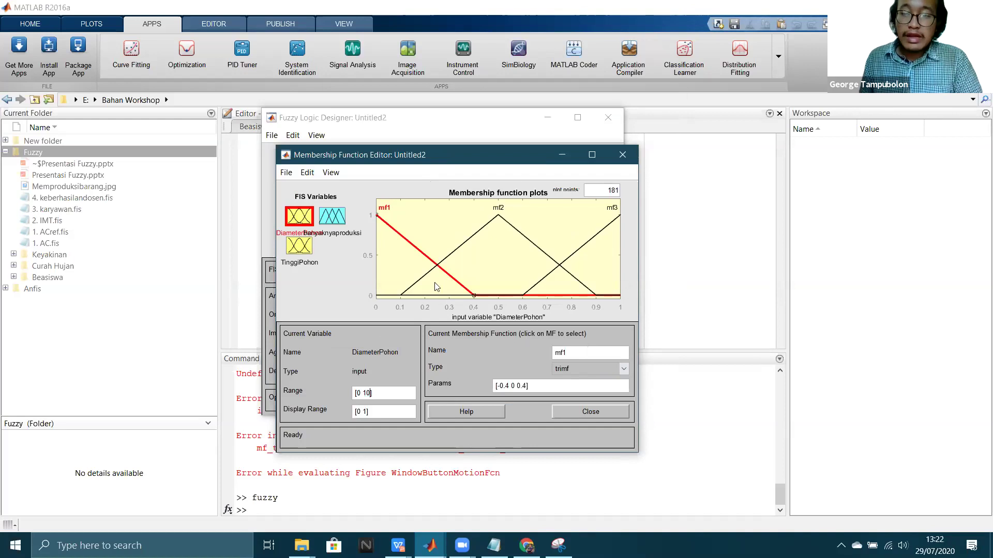
key("BackSpace")
key("BackSpace")
key("BackSpace")
key("BackSpace")
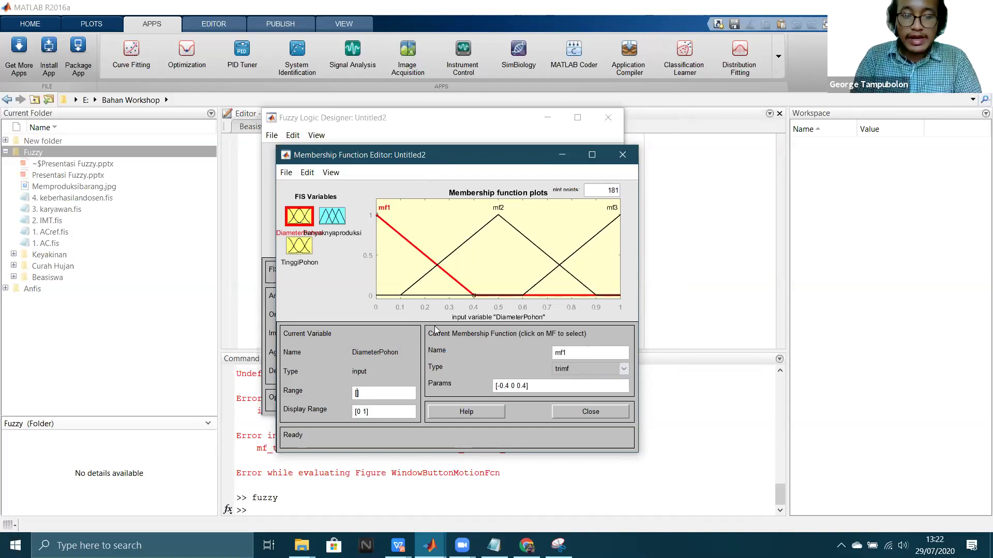
type("10n")
key("BackSpace")
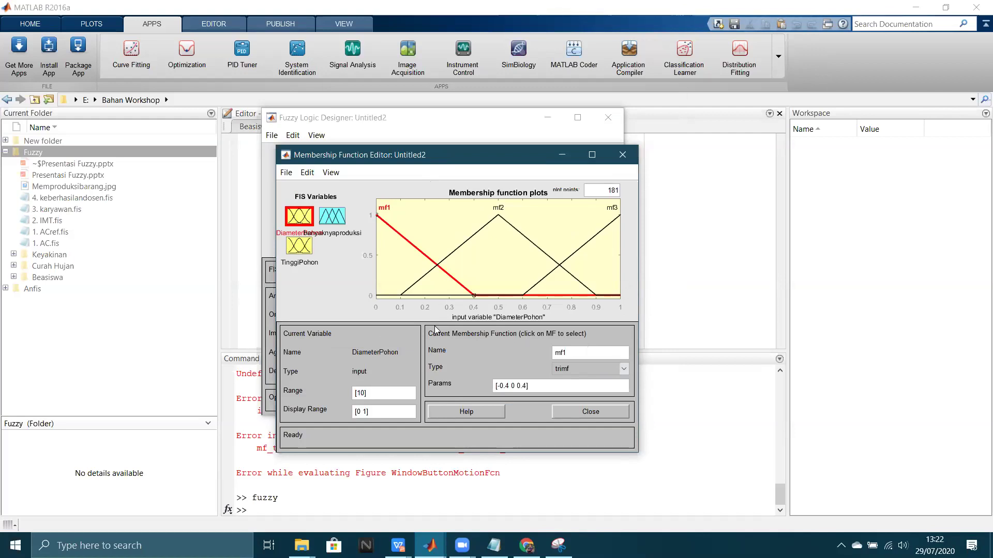
type("19")
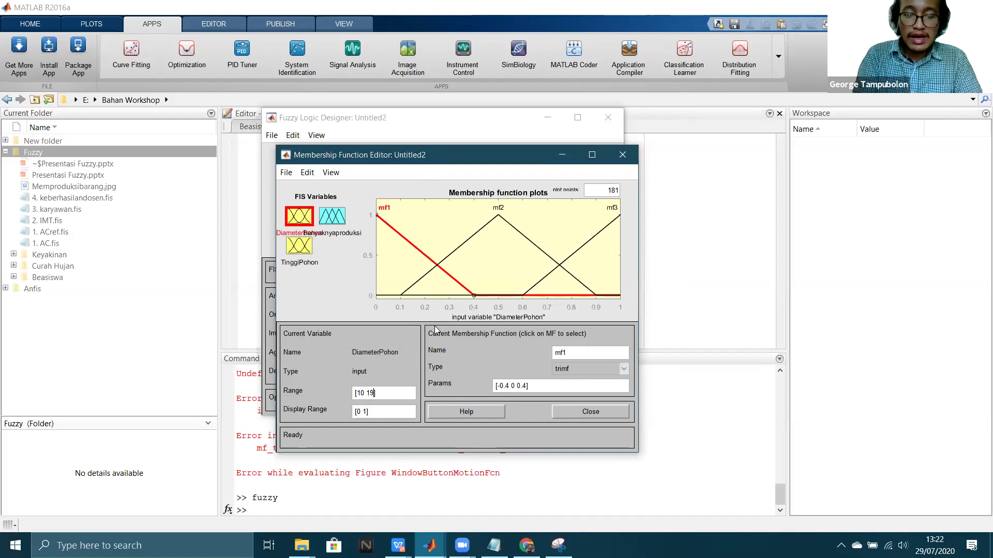
key("Return")
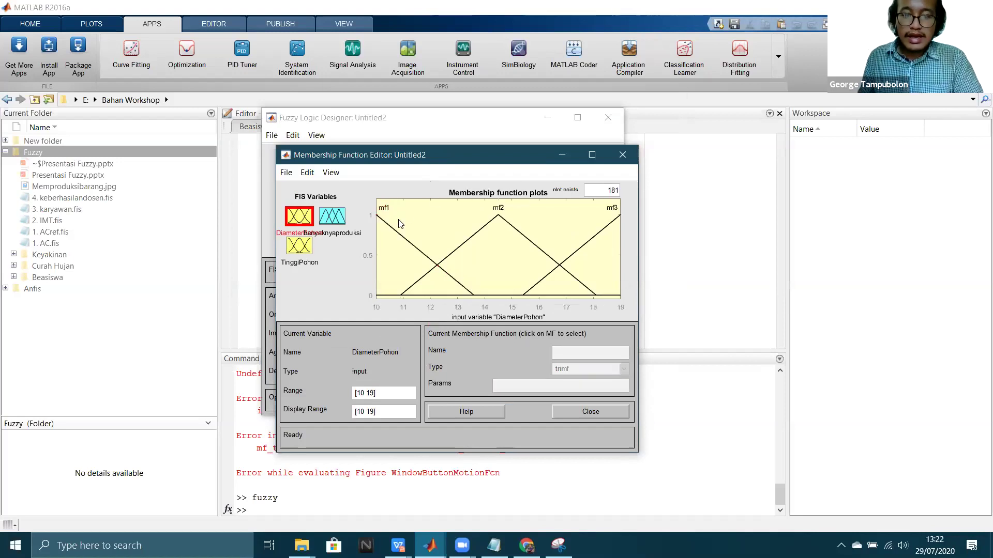
Step: Rename the first membership function of DiameterPohon, mf1, as Kecil
left_click(394, 235)
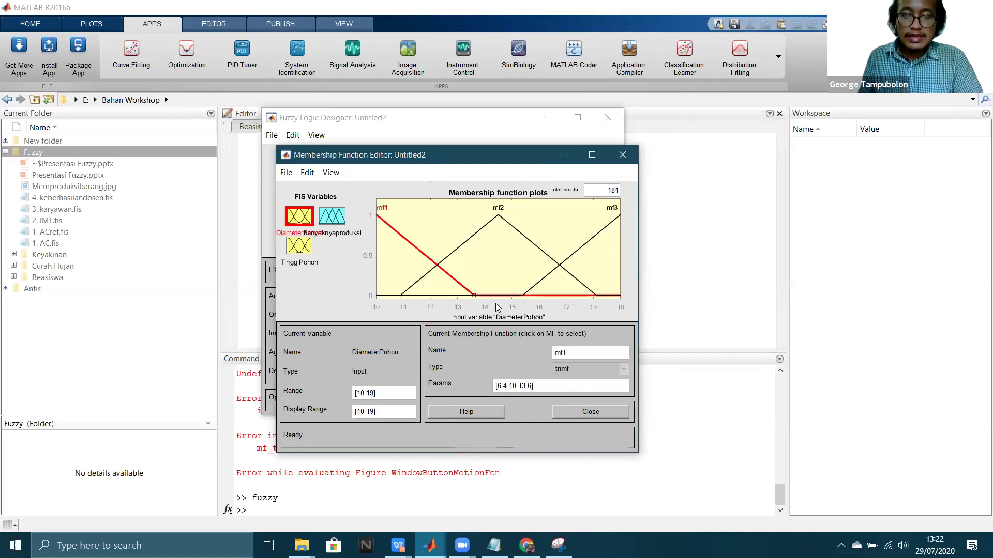
left_click(600, 351)
key("BackSpace")
key("BackSpace")
key("BackSpace")
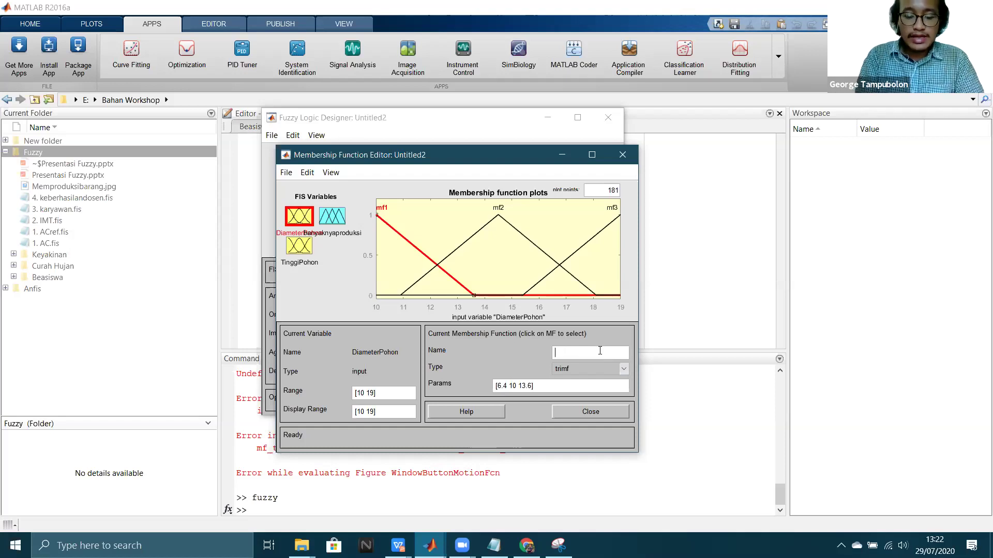
type("Keci")
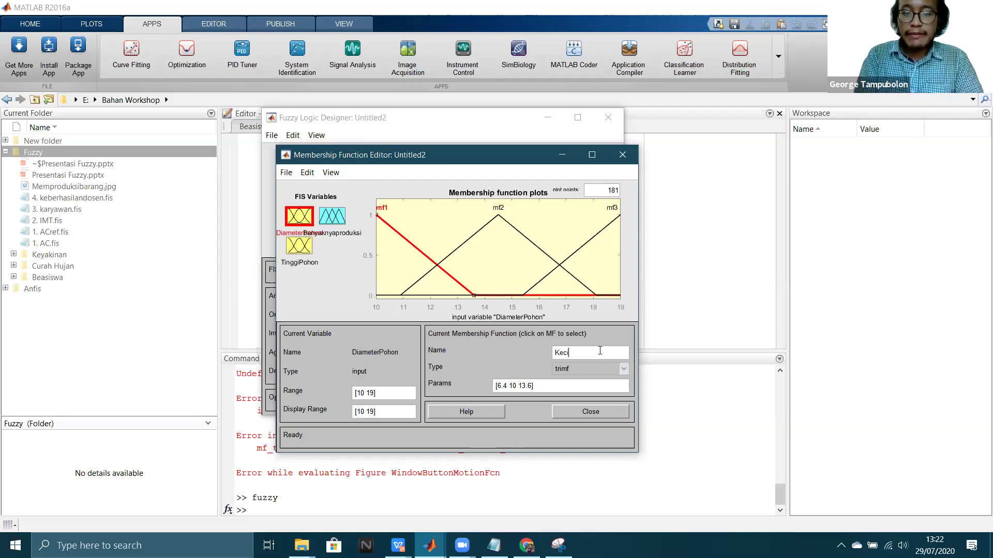
type("l")
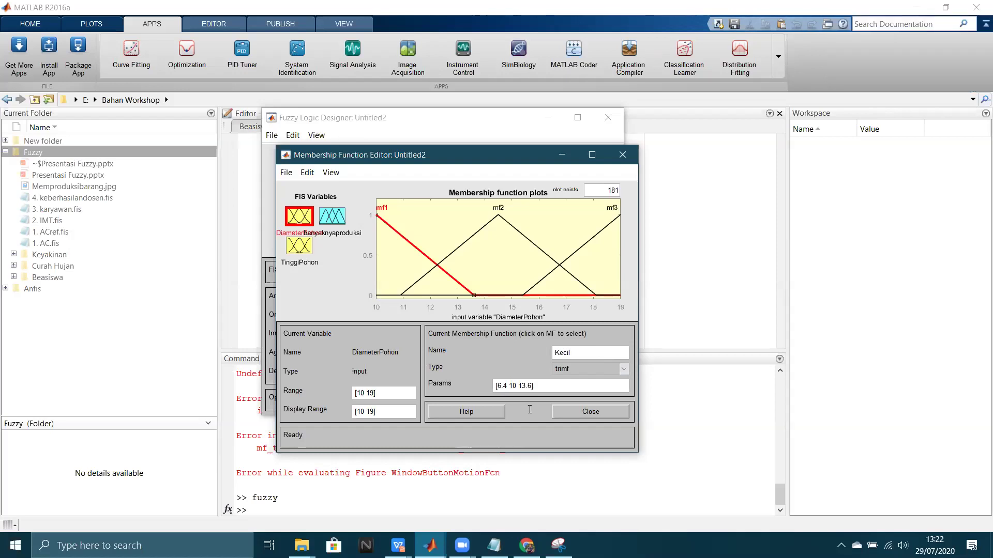
Step: Try to set the parameters of the Kecil membership function to [10 19]
left_click(564, 381)
key("BackSpace")
key("BackSpace")
key("BackSpace")
key("BackSpace")
key("BackSpace")
key("BackSpace")
key("BackSpace")
key("BackSpace")
key("BackSpace")
key("BackSpace")
key("BackSpace")
key("BackSpace")
type("10 19]")
key("Return")
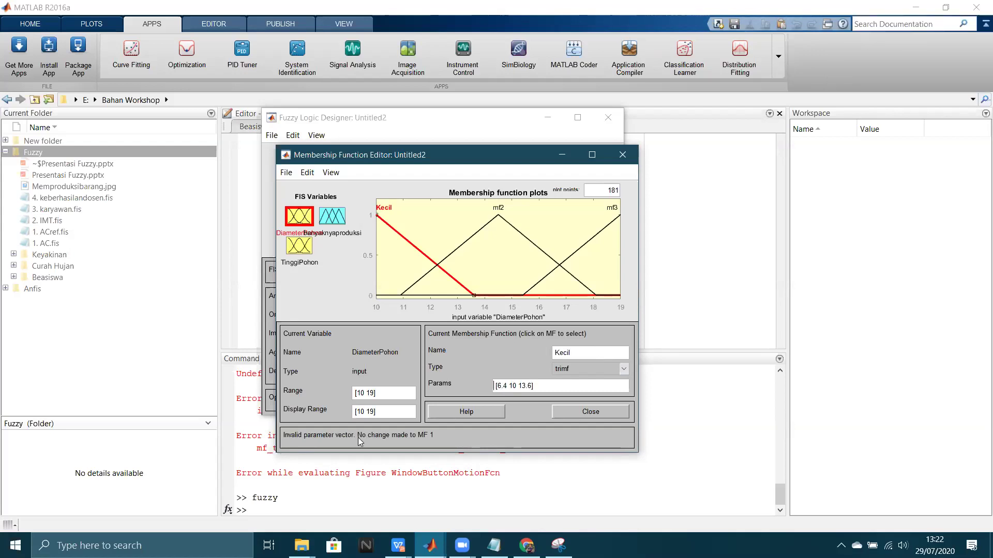
Step: Set the range of the DiameterPohon input to [10 30]
left_click(409, 393)
key("Left")
key("BackSpace")
key("BackSpace")
type("30")
key("Return")
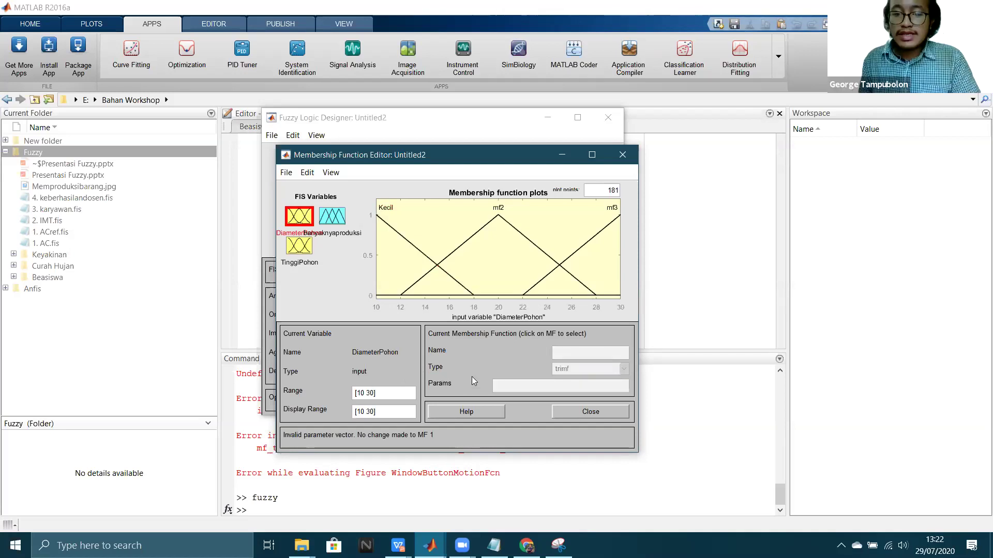
left_click(412, 249)
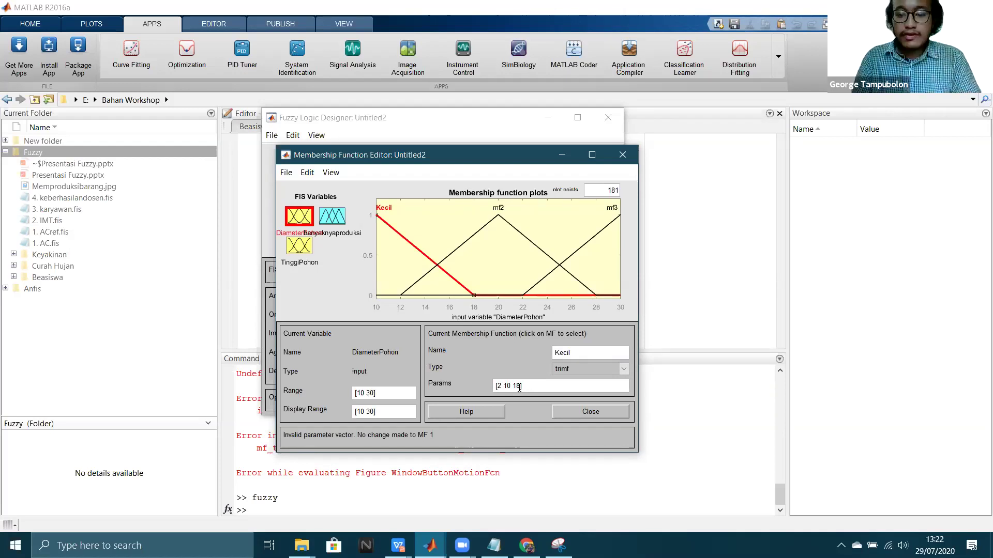
key("BackSpace")
key("BackSpace")
key("BackSpace")
key("BackSpace")
key("BackSpace")
key("BackSpace")
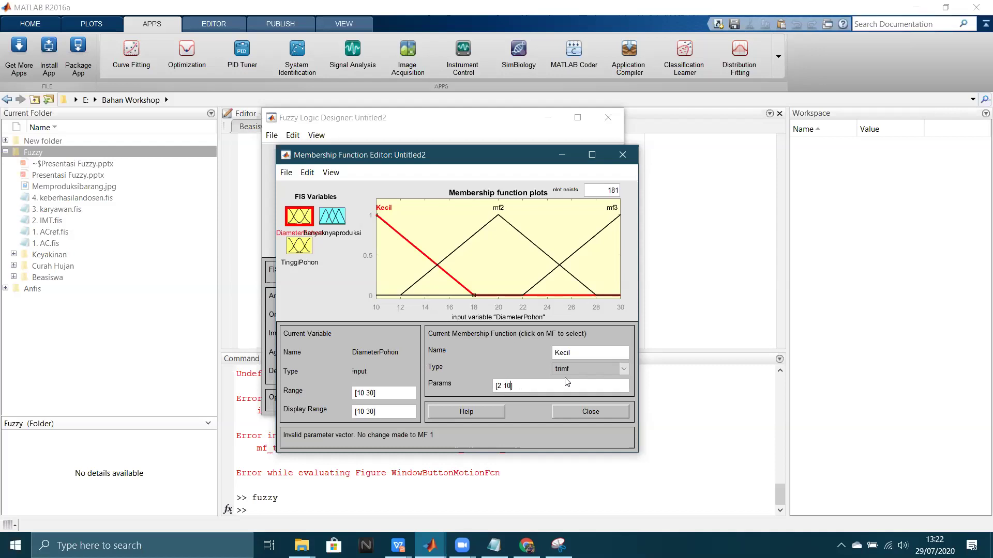
key("BackSpace")
Step: Set the range of the DiameterPohon input to [10 40]
left_click(370, 393)
key("BackSpace")
type("4")
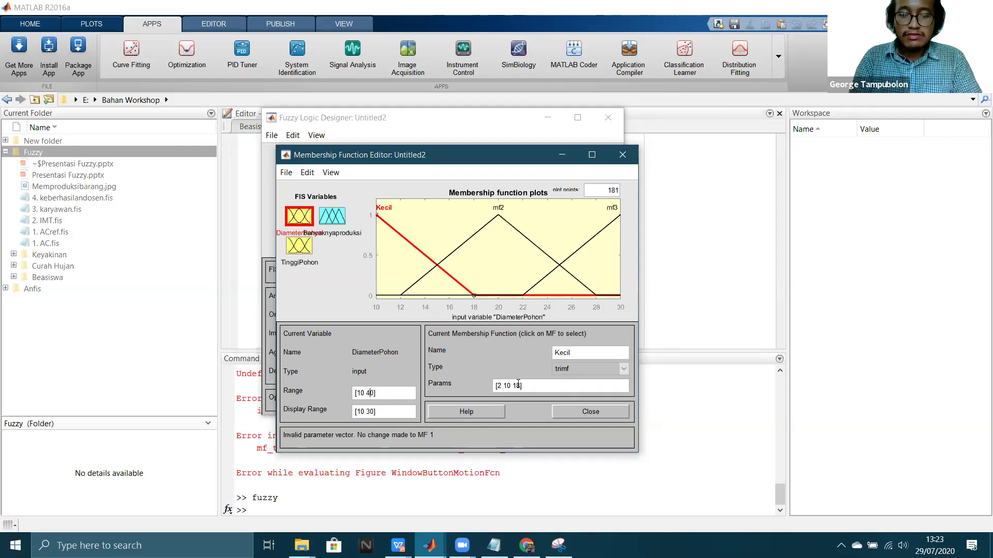
left_click(519, 385)
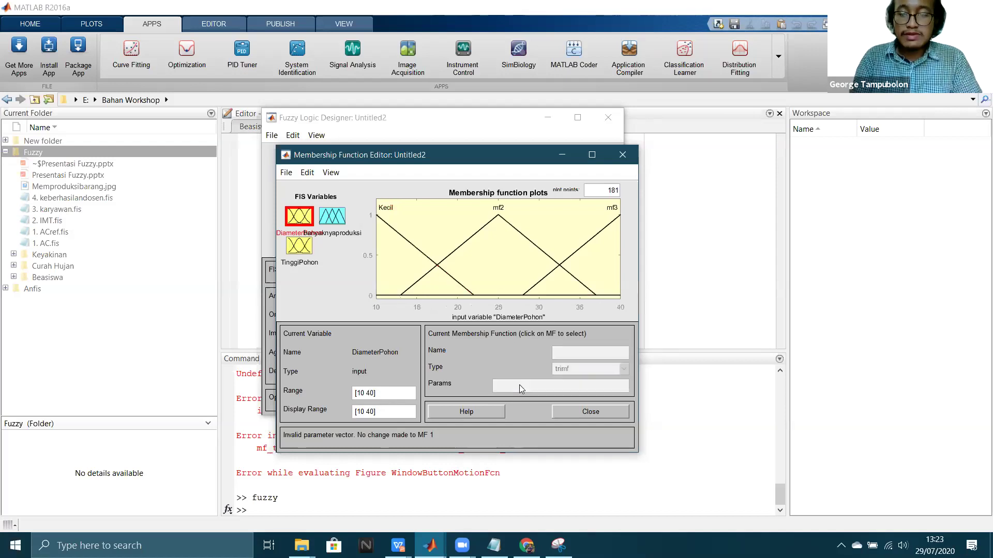
Step: Set the parameters of the triangular Kecil membership function to [10 10 19]
left_click(398, 234)
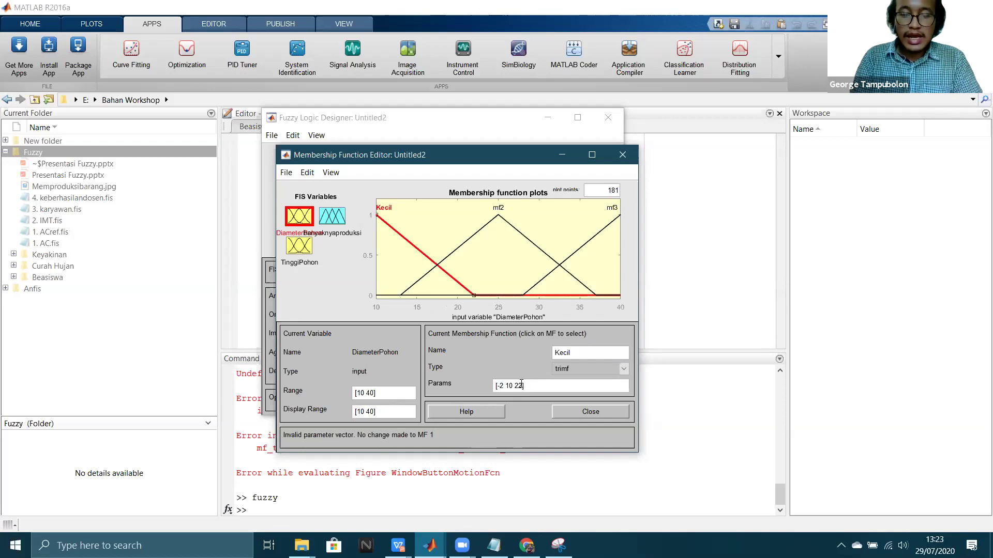
key("BackSpace")
key("BackSpace")
key("BackSpace")
key("BackSpace")
key("BackSpace")
key("BackSpace")
key("BackSpace")
key("BackSpace")
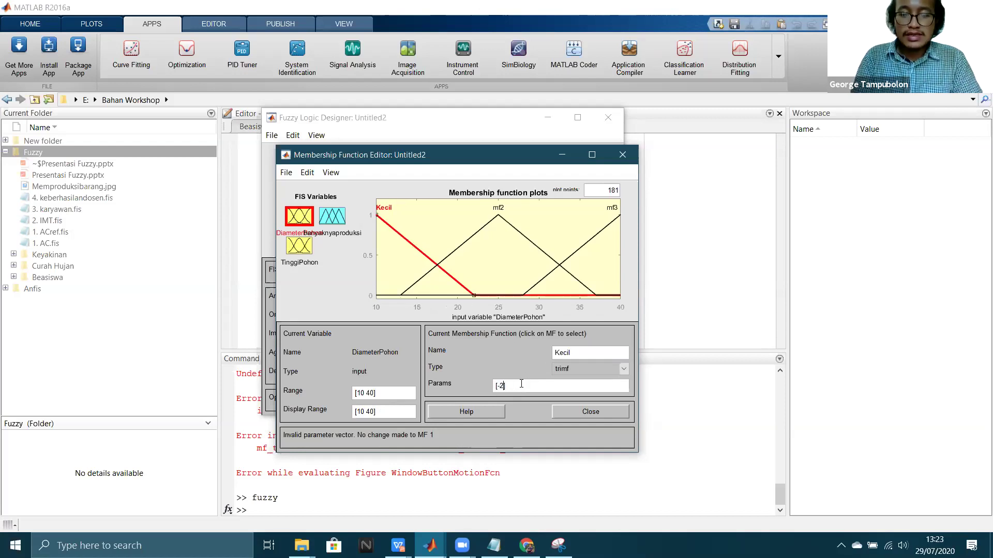
type("10 10 15")
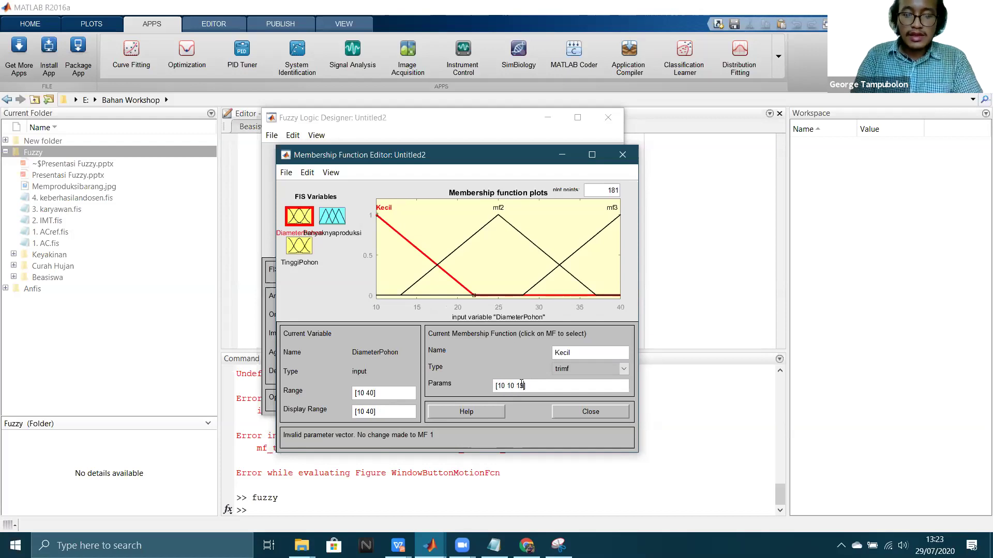
key("Return")
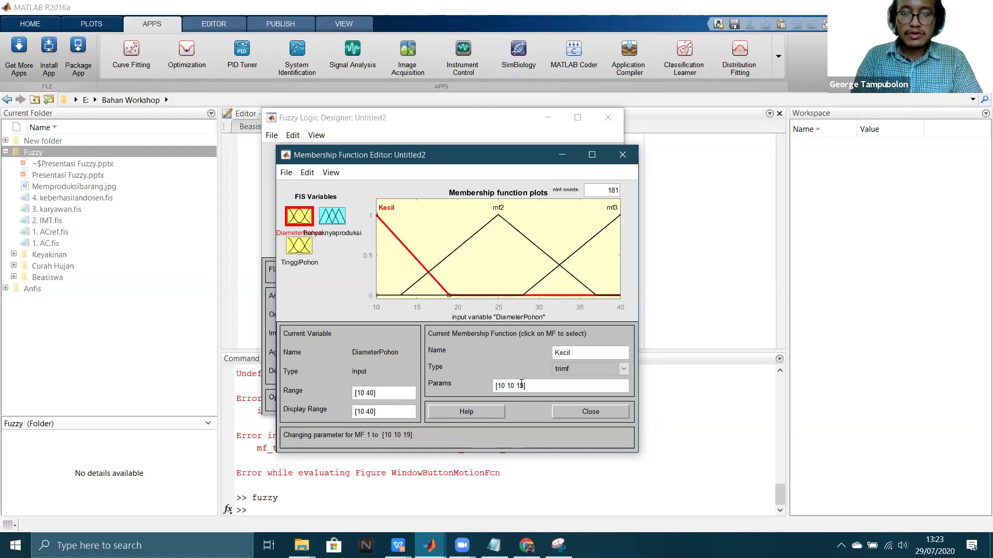
Step: Rename the second membership function of DiameterPohon, mf2, as Sedang
left_click(461, 249)
key("BackSpace")
key("BackSpace")
key("BackSpace")
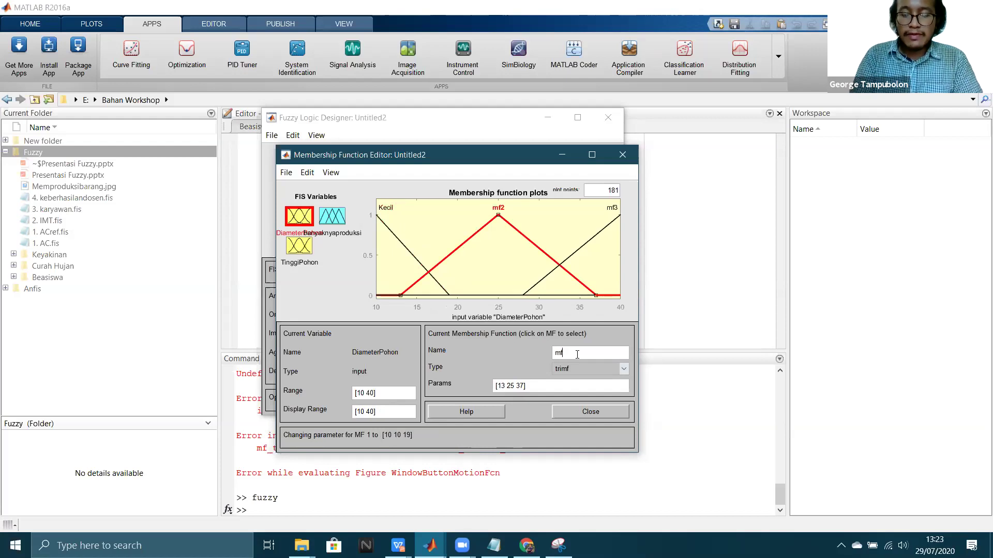
type("Sedang")
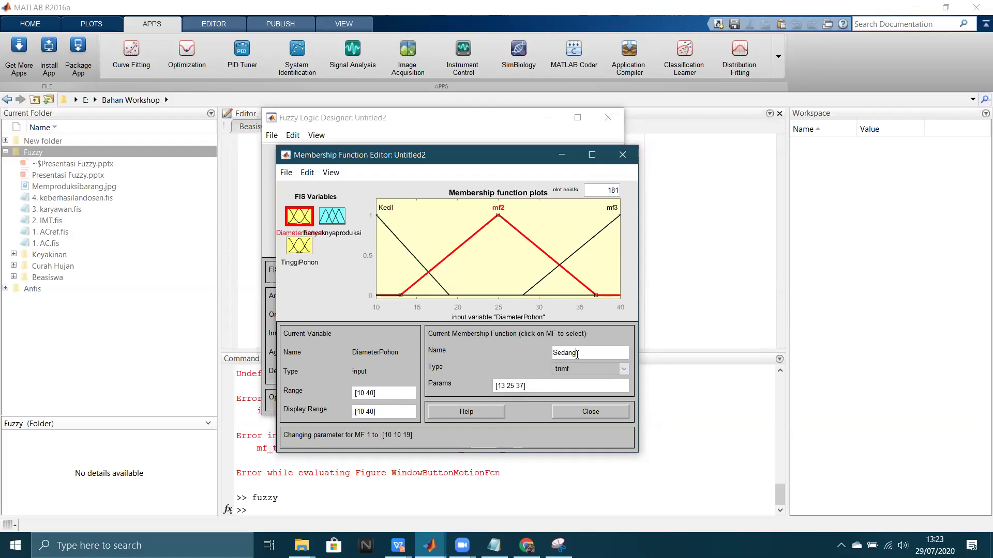
Step: Set the parameters of the triangular Sedang membership function of DiameterPohon to [20 25 30]
left_click(523, 387)
key("BackSpace")
key("BackSpace")
key("BackSpace")
key("BackSpace")
key("BackSpace")
key("BackSpace")
key("BackSpace")
key("BackSpace")
key("BackSpace")
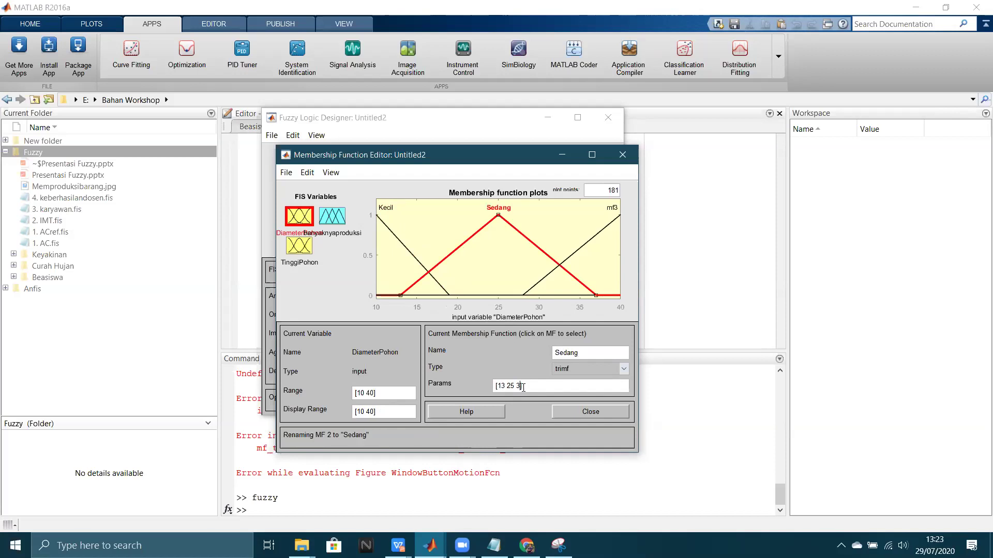
type("20 ")
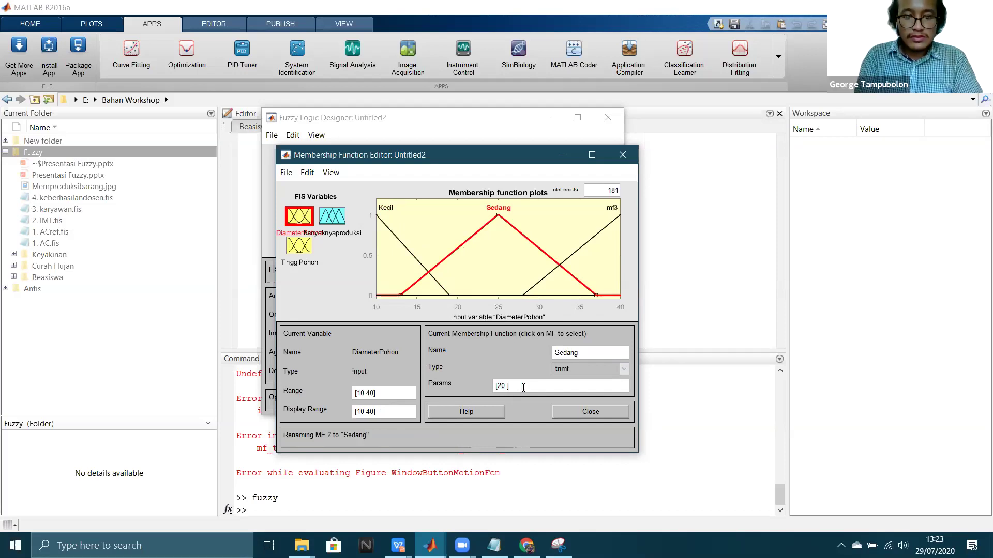
type("25 30")
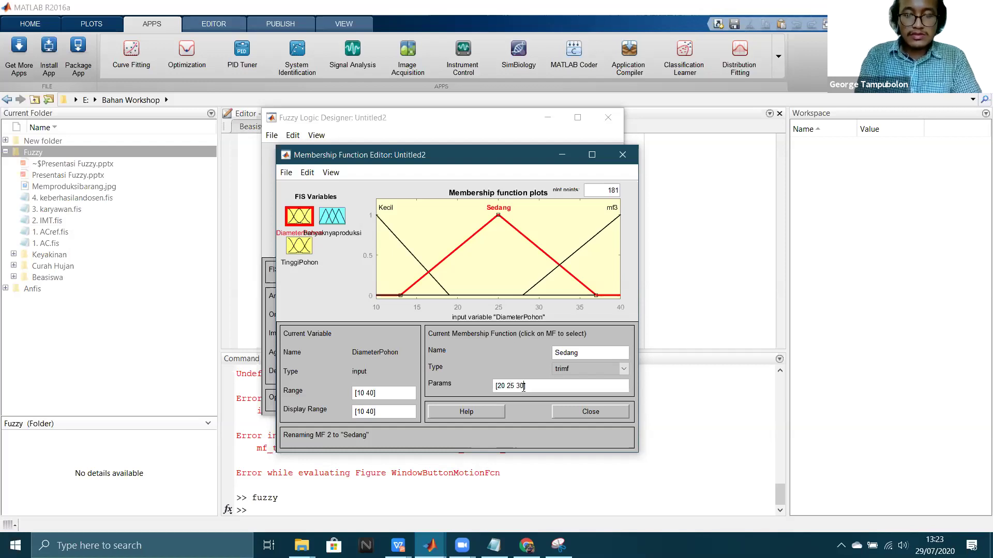
key("Return")
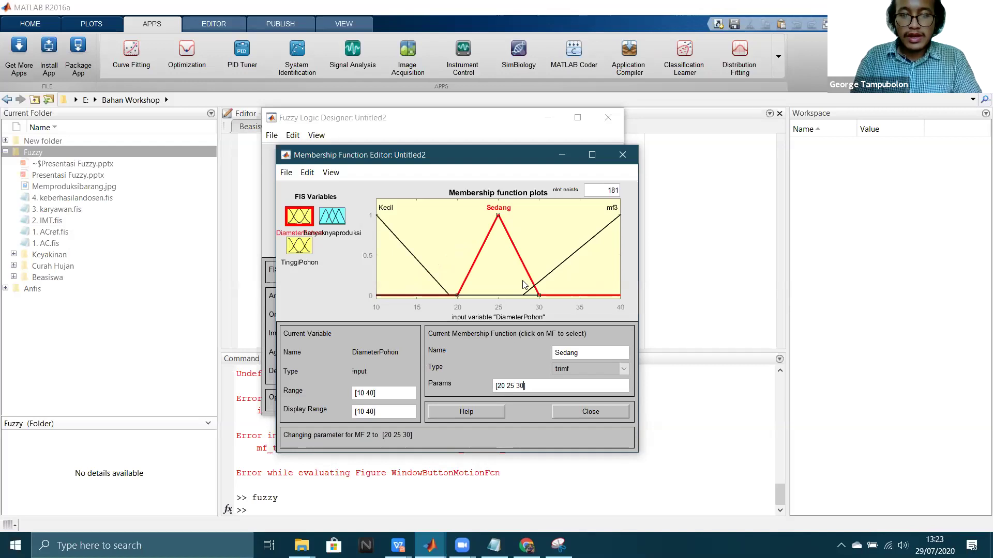
Step: Rename the third membership function of DiameterPohon, mf3, as Besar
left_click(552, 271)
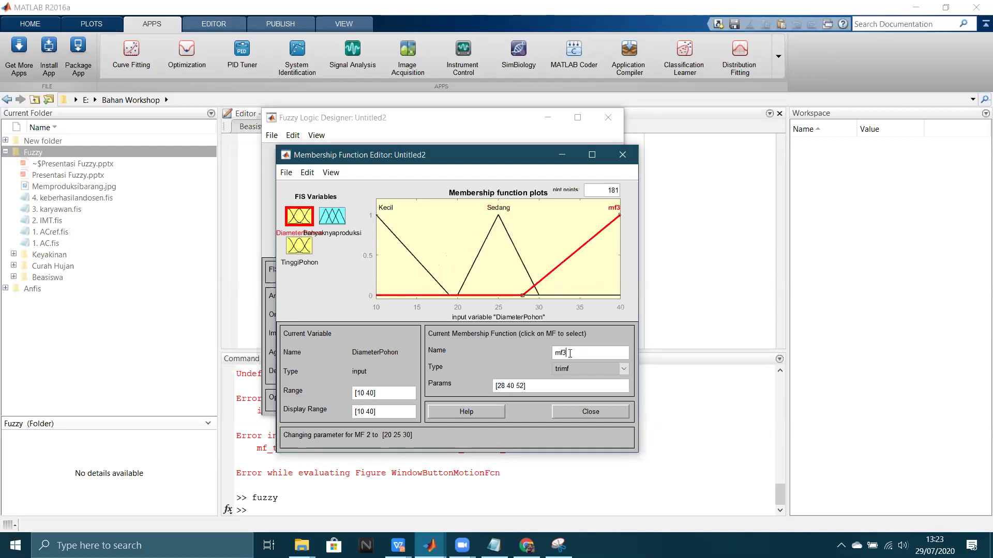
key("BackSpace")
key("BackSpace")
key("BackSpace")
key("Caps_Lock")
key("Caps_Lock")
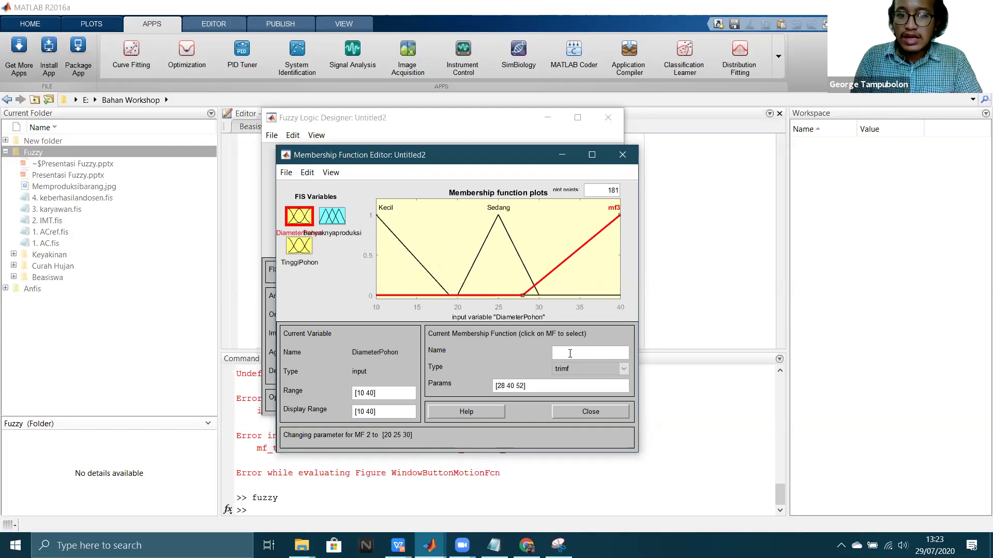
left_click(570, 353)
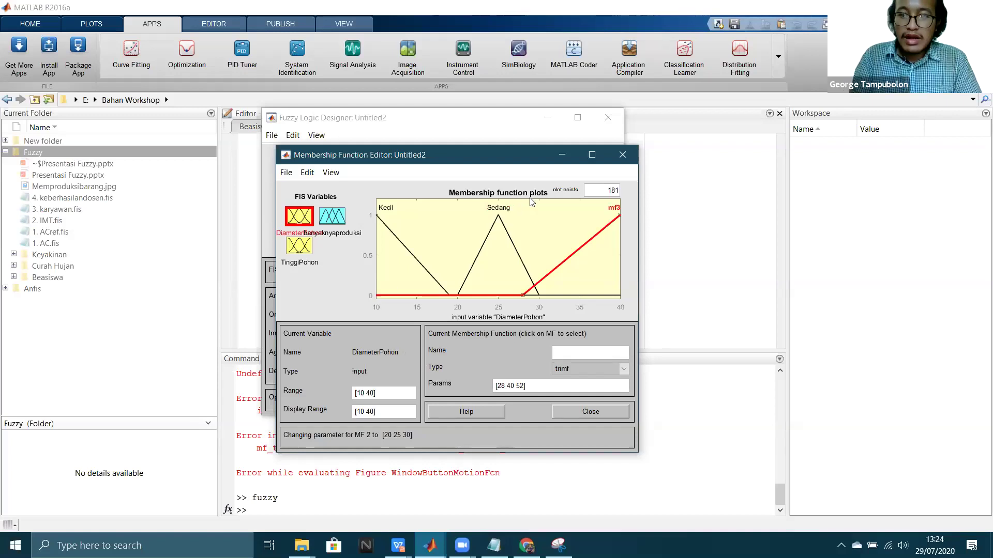
left_click(464, 289)
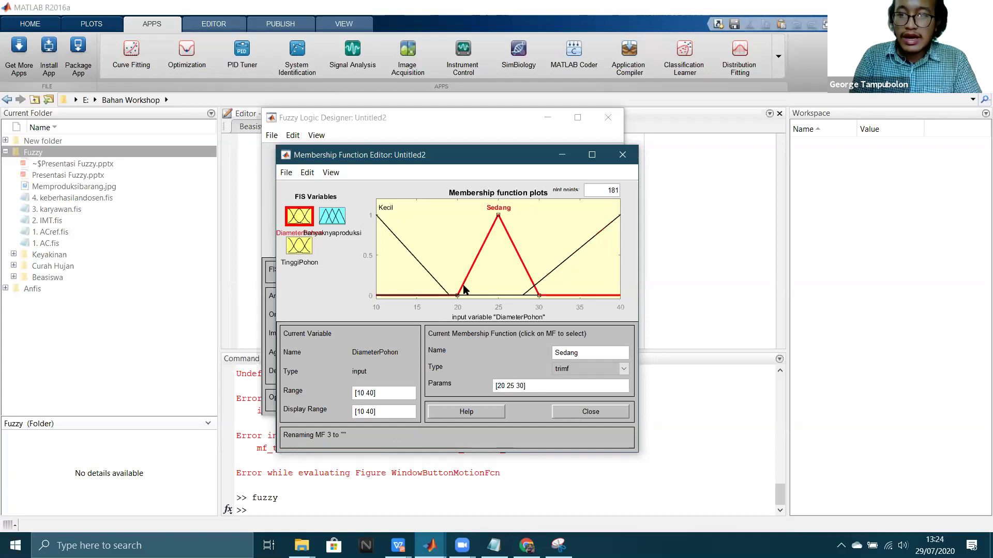
left_click(560, 268)
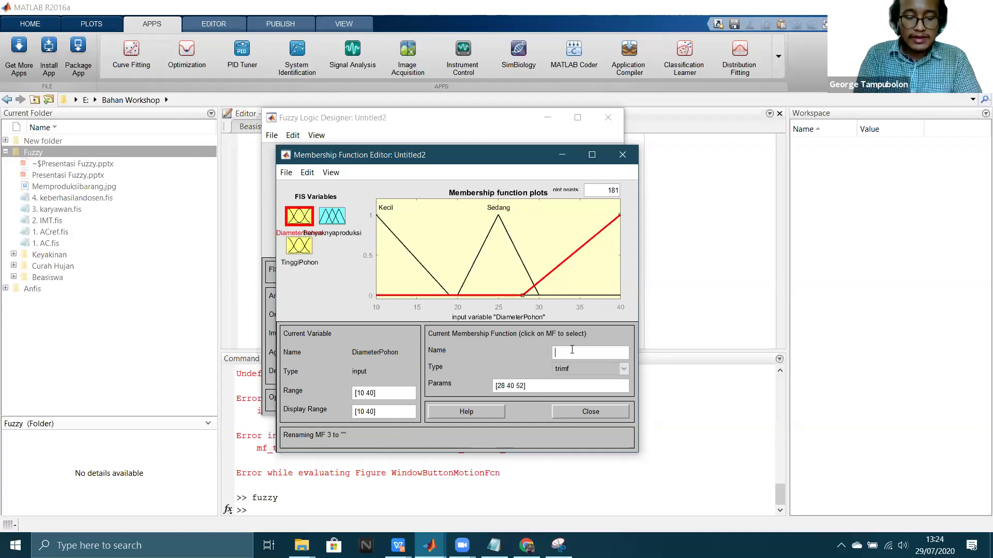
type("Besar")
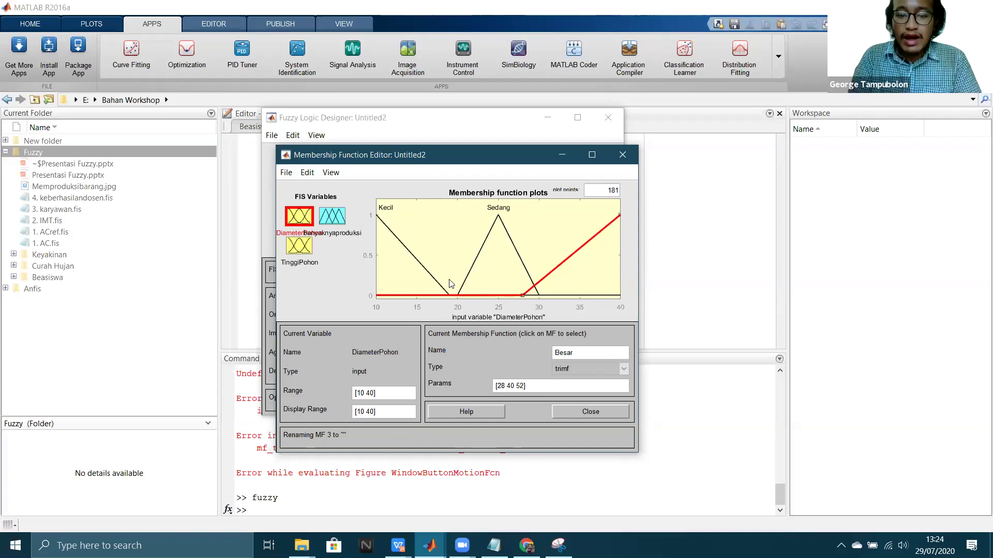
left_click(401, 239)
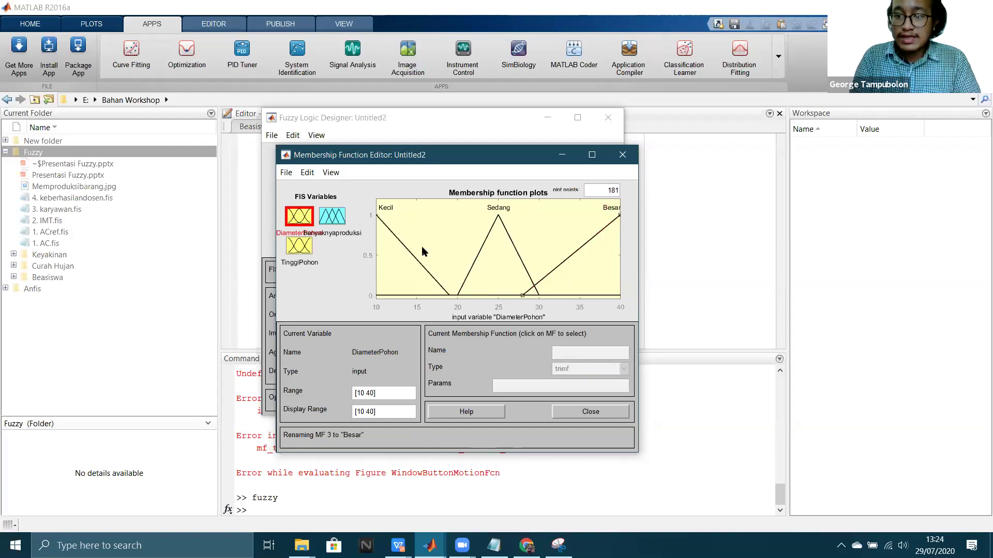
Step: Set the parameters of the Kecil membership function of DiameterPohon to [10 10 20]
left_click(476, 263)
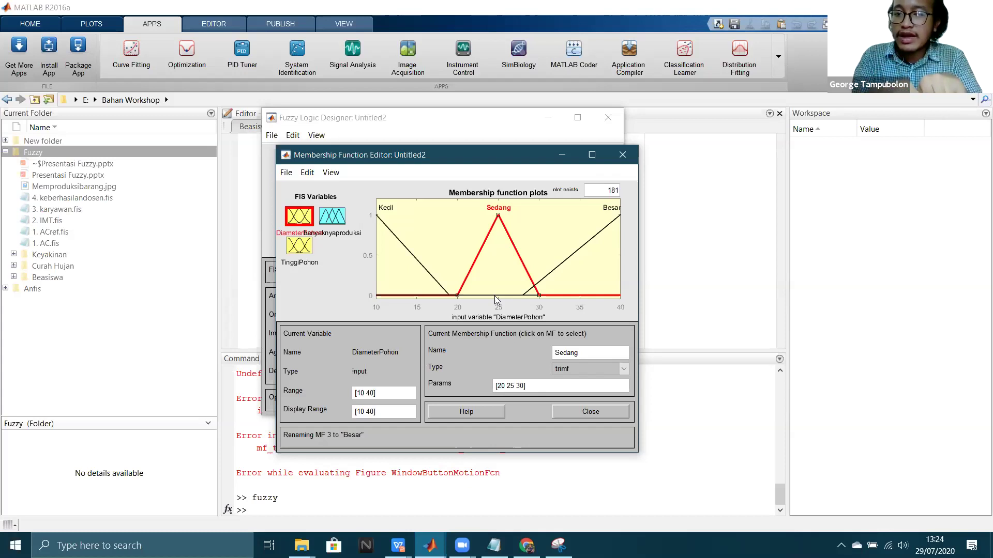
left_click(447, 292)
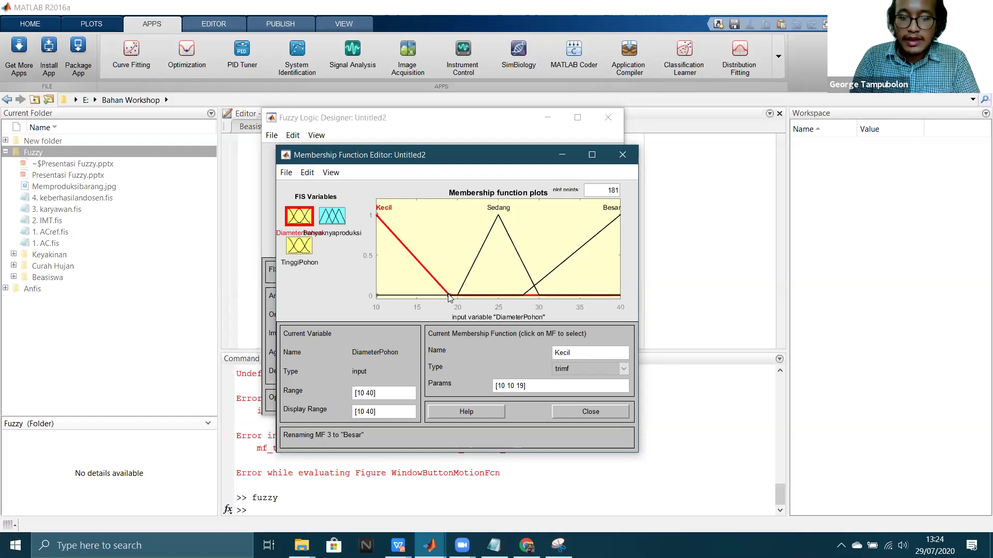
left_click(523, 386)
key("BackSpace")
key("BackSpace")
type("20")
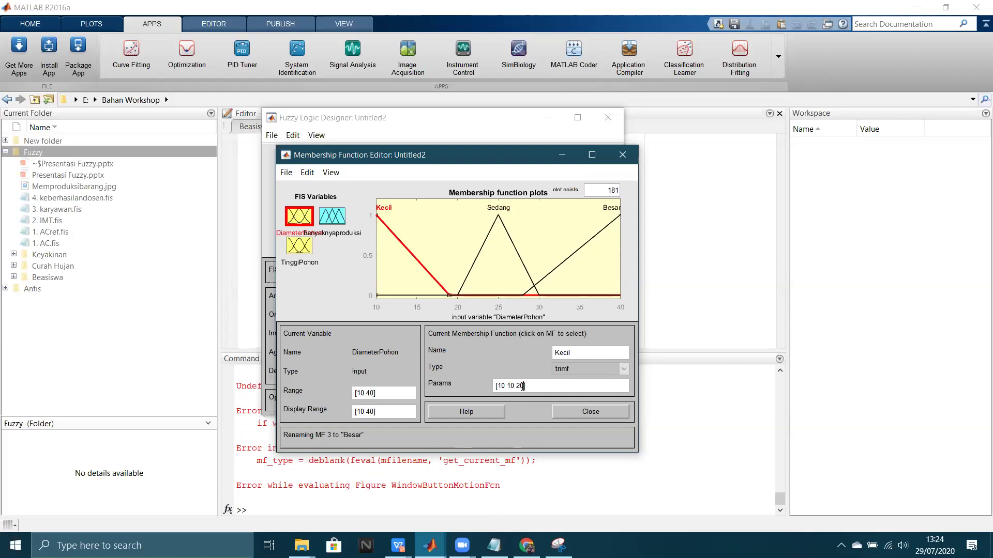
key("Return")
Step: Set the first parameter of the Besar membership function of DiameterPohon to 30
left_click(556, 268)
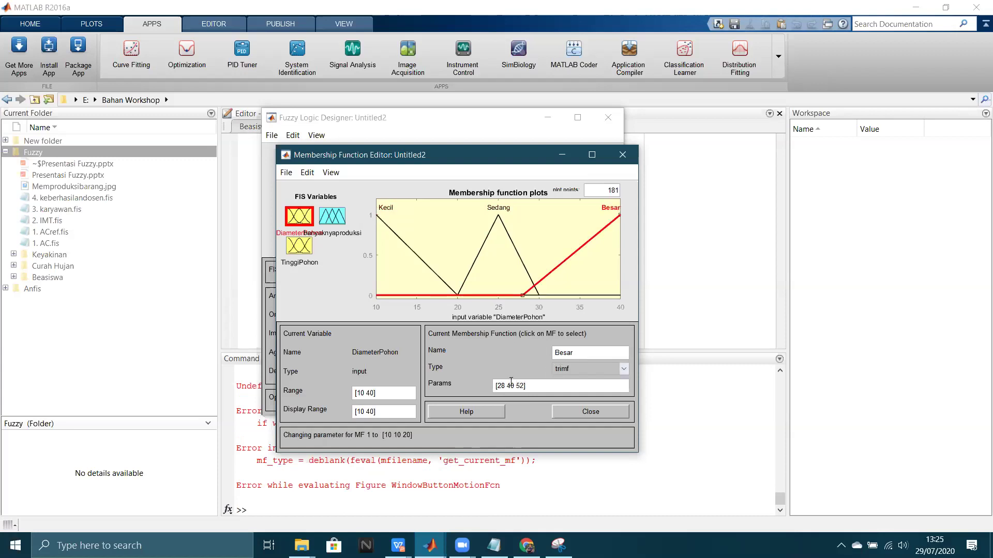
key("BackSpace")
key("BackSpace")
type("2")
key("BackSpace")
type("30")
key("Return")
Step: Set the range of the TinggiPohon input to [2 7]
left_click(301, 255)
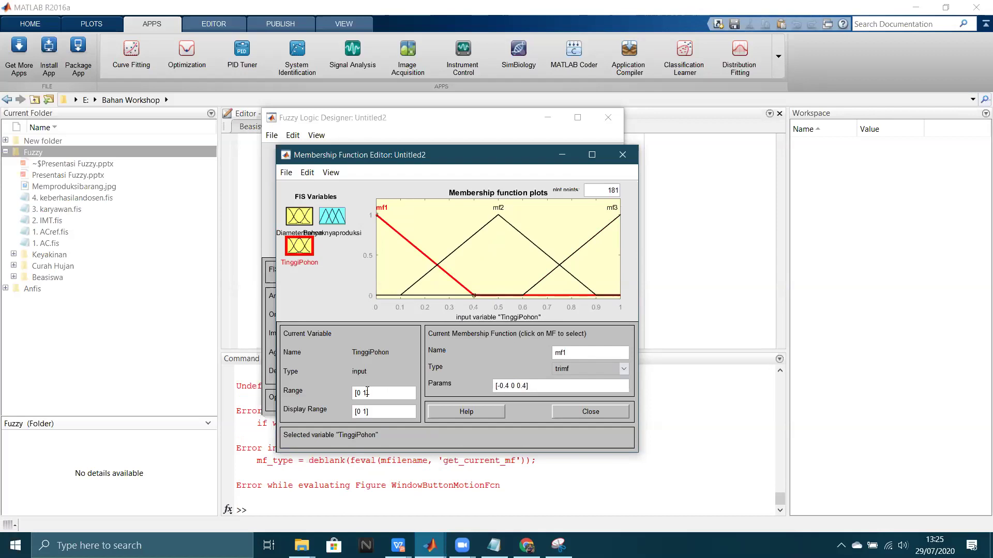
left_click(367, 391)
key("BackSpace")
key("BackSpace")
key("BackSpace")
type("2 7")
key("Return")
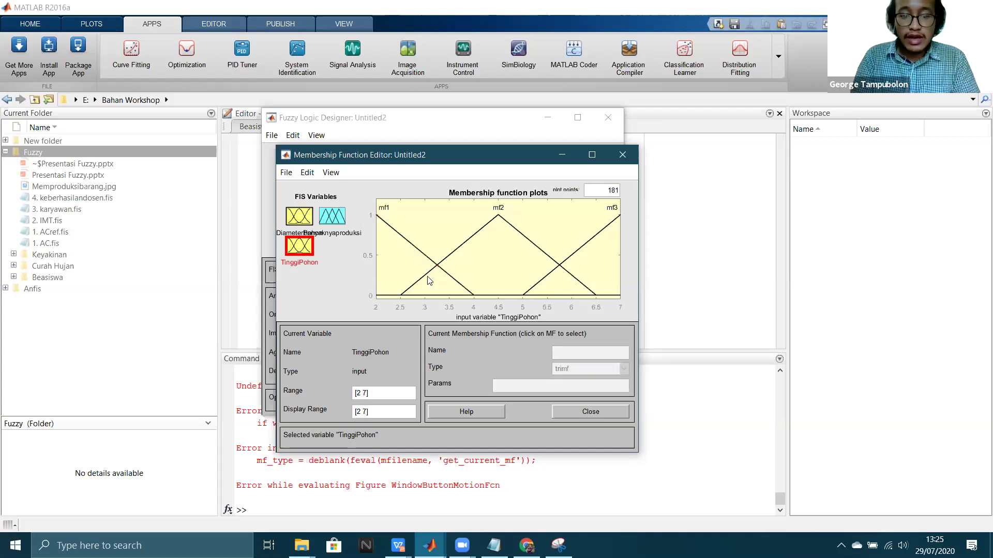
Step: Rename the first membership function of TinggiPohon, mf1, as kecil and clear its parameters
left_click(405, 241)
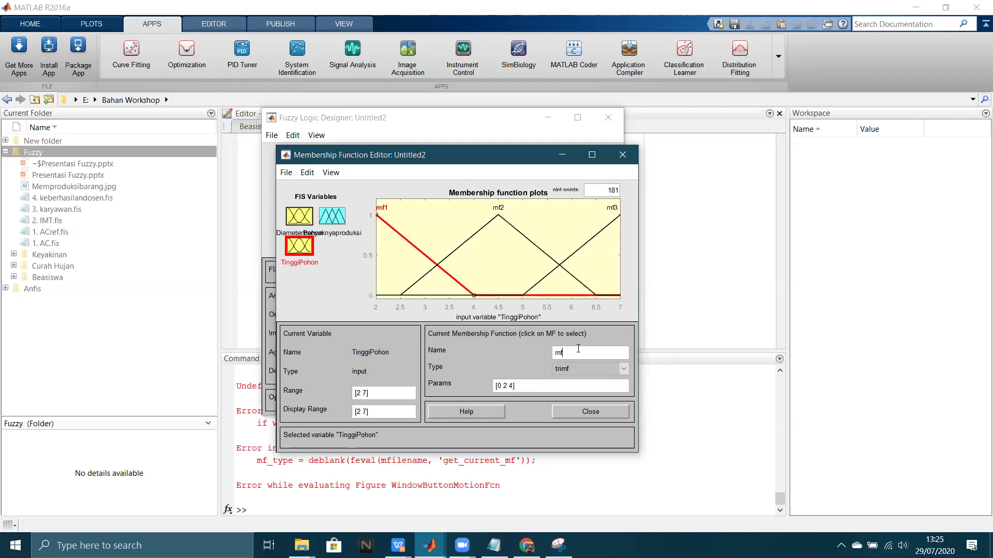
key("BackSpace")
key("BackSpace")
type("kecil")
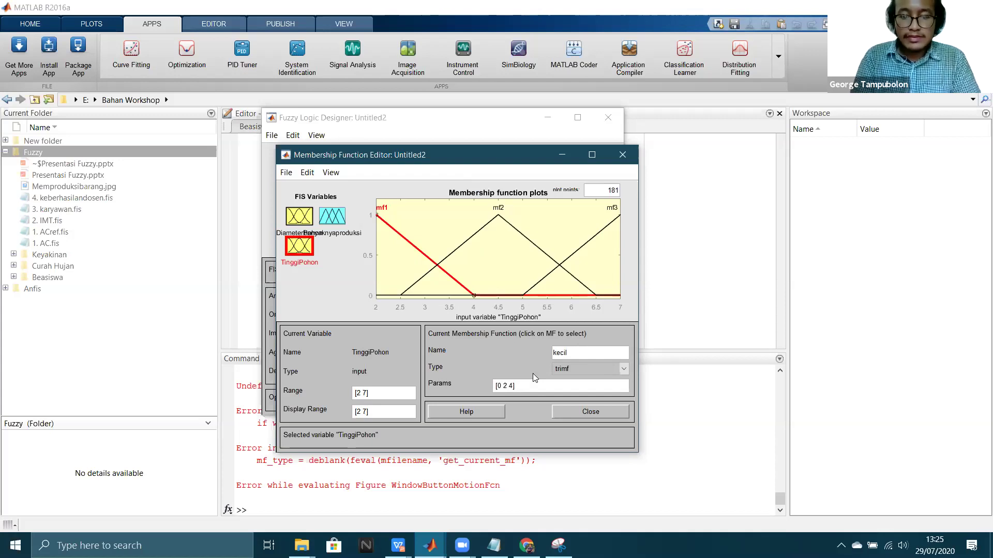
left_click(513, 386)
double_click(513, 386)
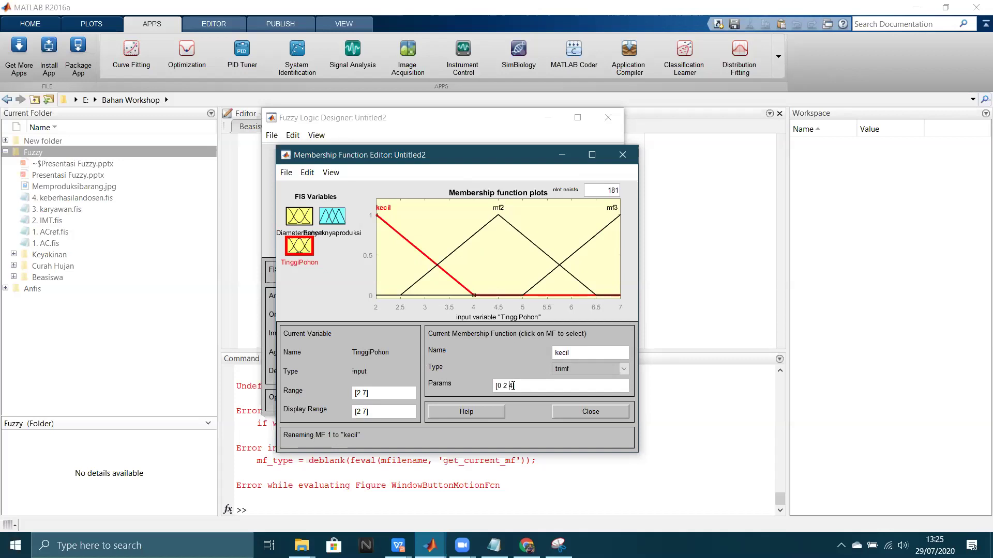
key("BackSpace")
key("BackSpace")
key("BackSpace")
key("BackSpace")
Step: Rename the first membership function of TinggiPohon as Pendek
left_click(583, 349)
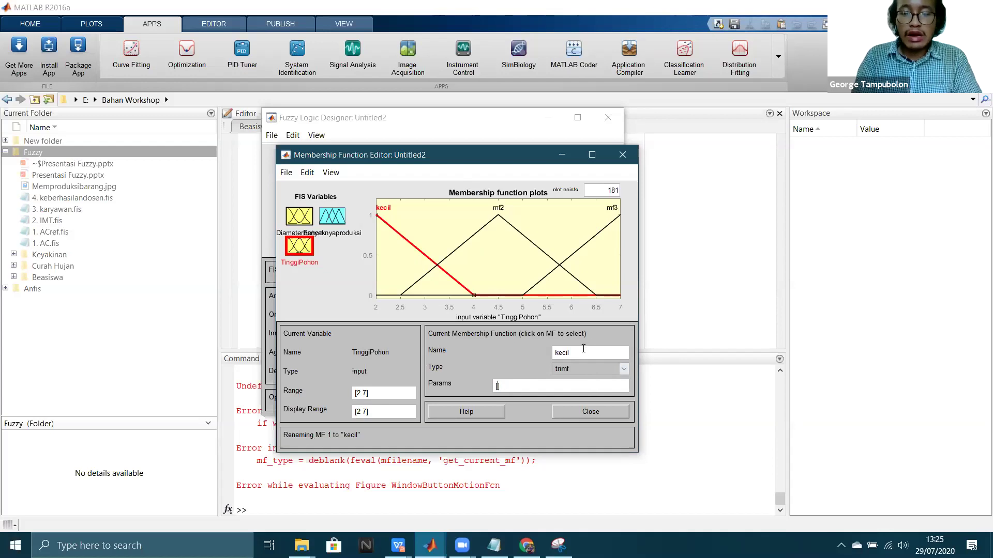
key("BackSpace")
key("BackSpace")
key("BackSpace")
key("BackSpace")
key("BackSpace")
type("P")
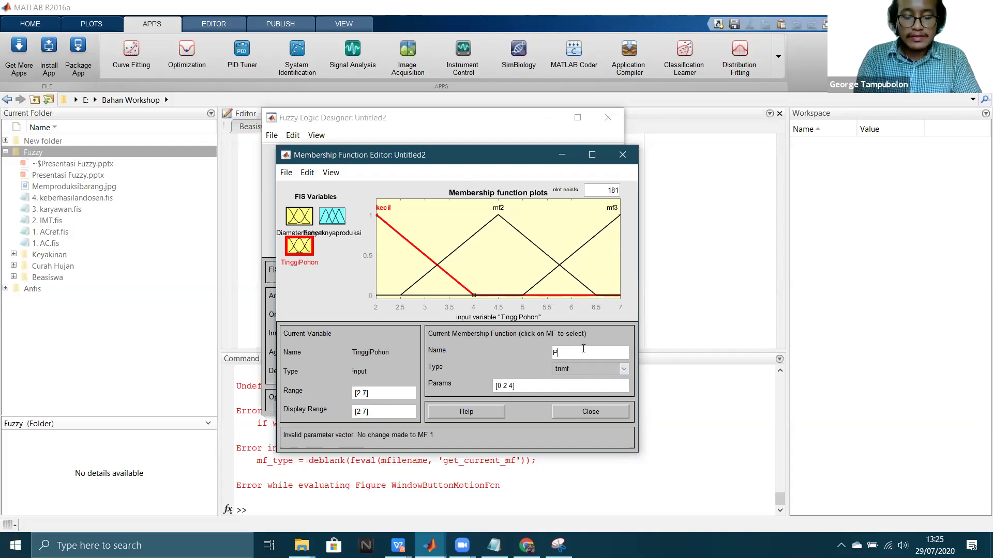
type("endek")
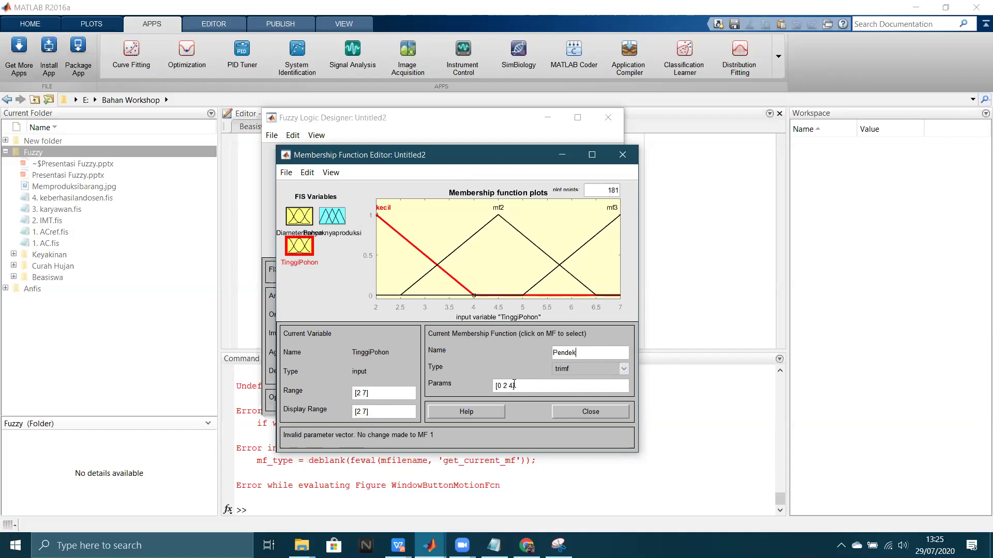
Step: Set the parameters of the triangular Pendek membership function to [2 4 7]
left_click(514, 385)
key("BackSpace")
key("BackSpace")
key("BackSpace")
key("BackSpace")
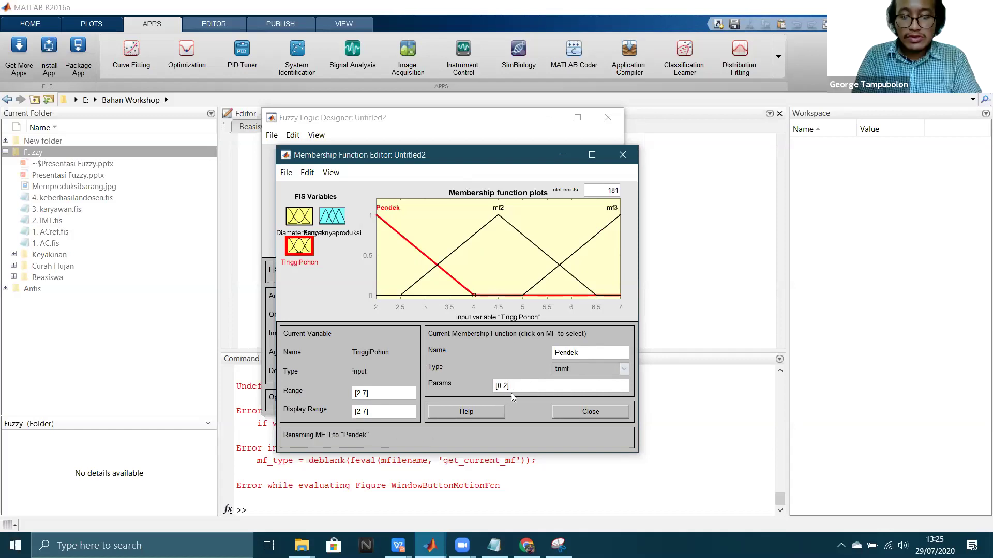
key("BackSpace")
type("2")
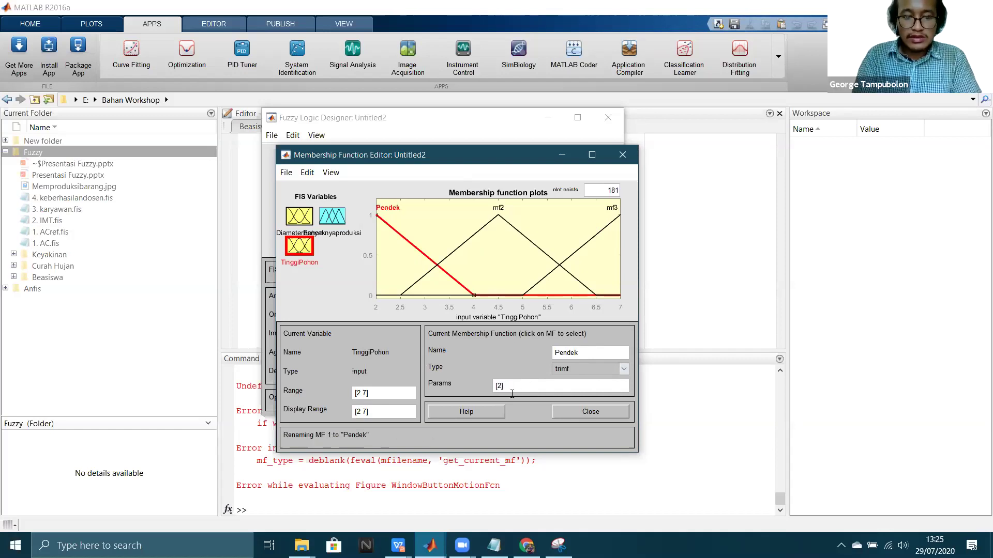
type(" 4 7")
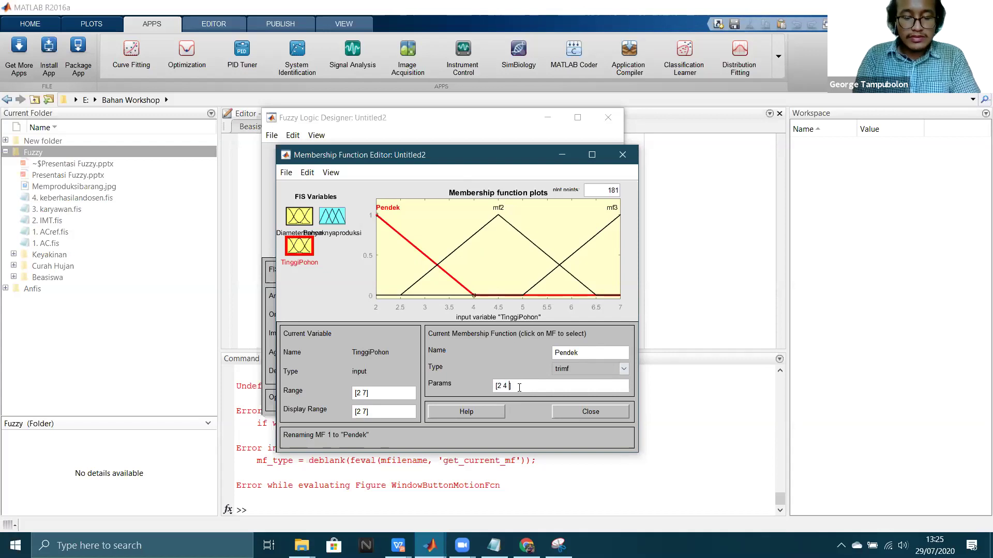
key("Return")
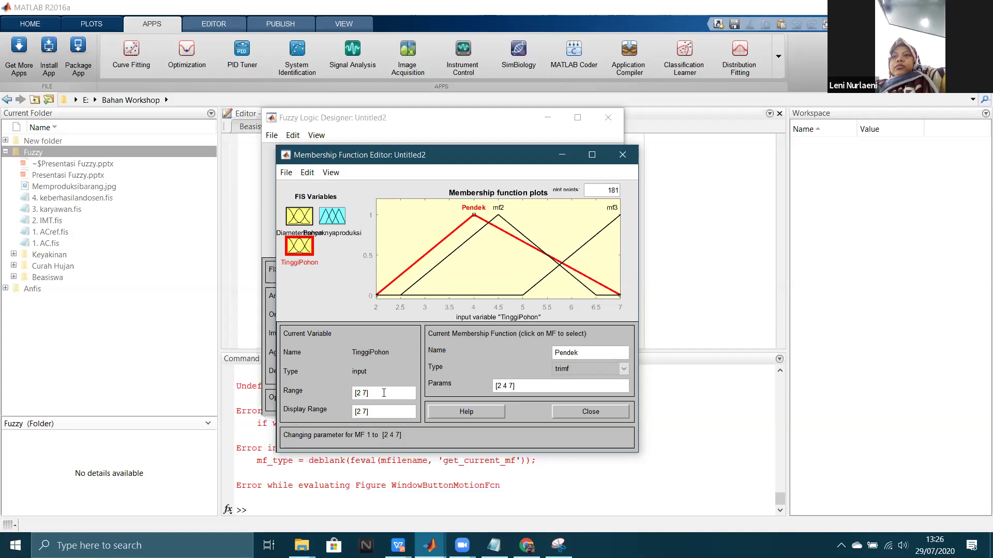
Step: Set the range of the TinggiPohon input to [1.5 15]
key("BackSpace")
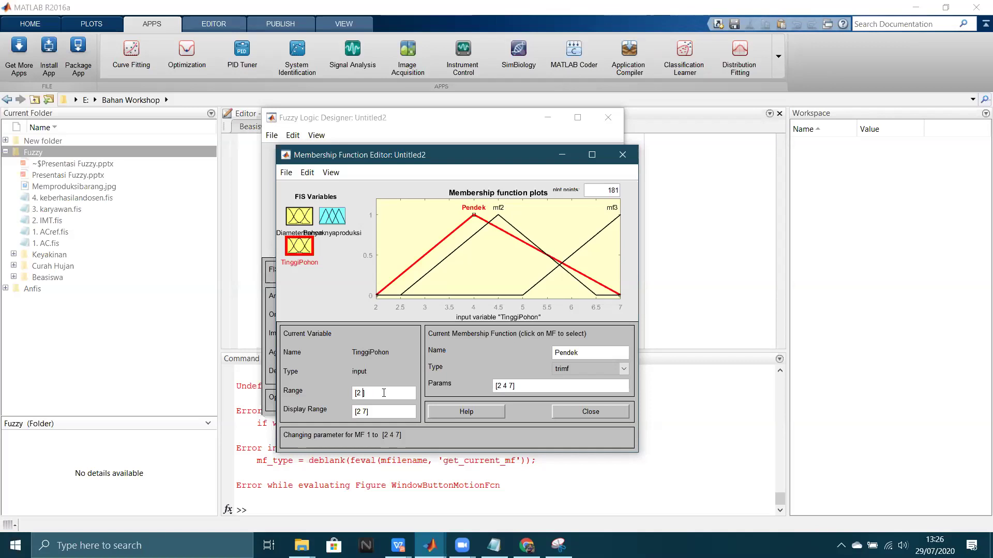
key("BackSpace")
key("BackSpace")
type("1.5 15")
key("Return")
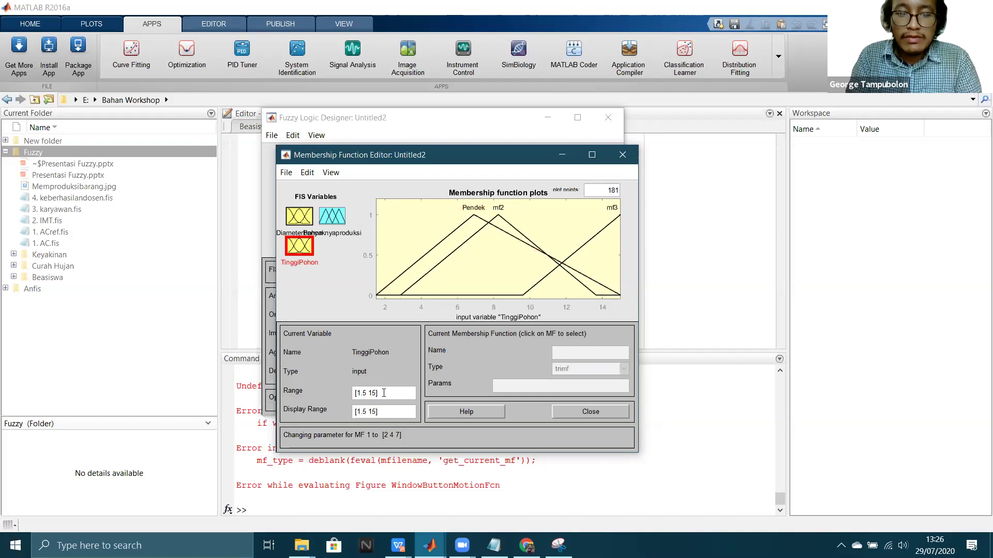
Step: Set the parameters of the triangular Pendek membership function of TinggiPohon to [1.5 2 7]
left_click(445, 239)
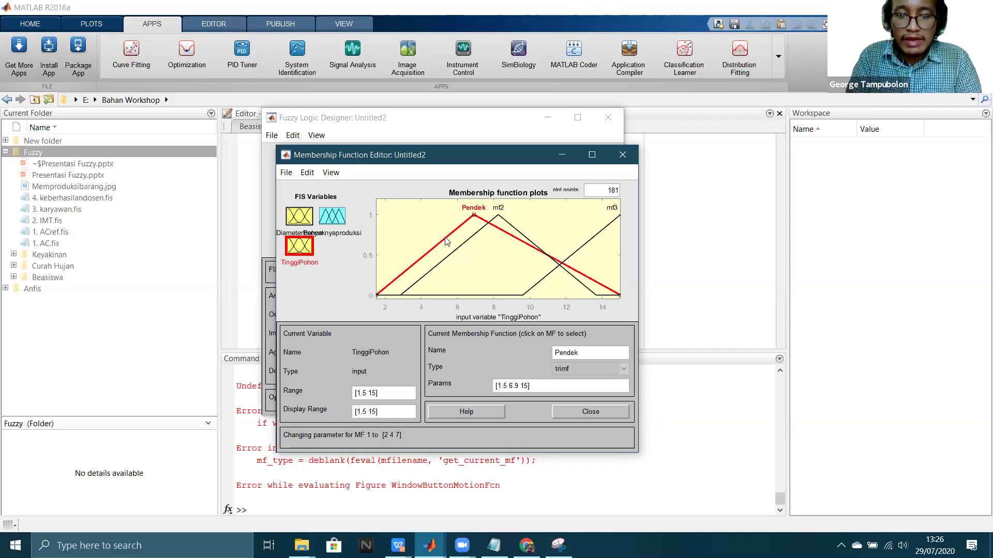
left_click(524, 386)
key("BackSpace")
key("BackSpace")
key("BackSpace")
key("BackSpace")
key("BackSpace")
key("BackSpace")
key("BackSpace")
key("BackSpace")
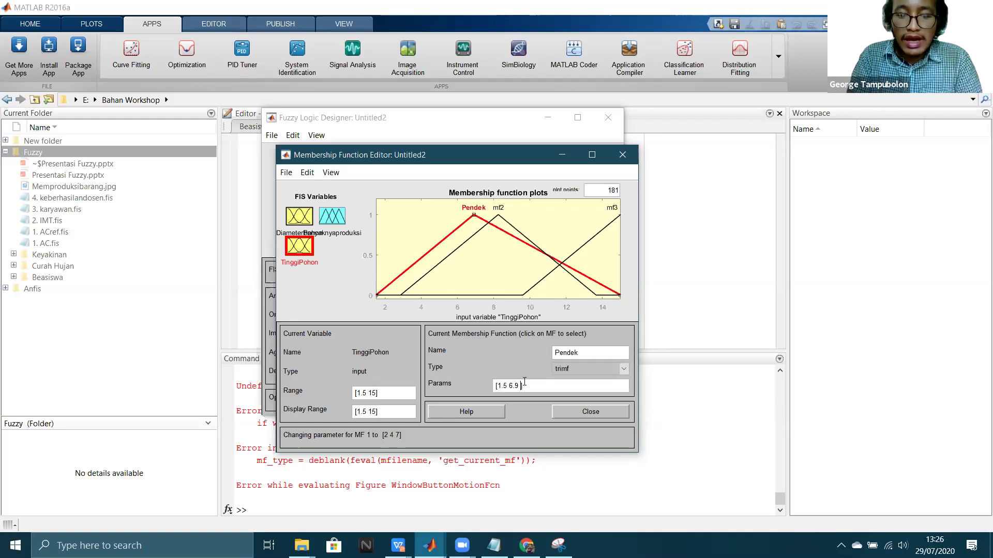
key("BackSpace")
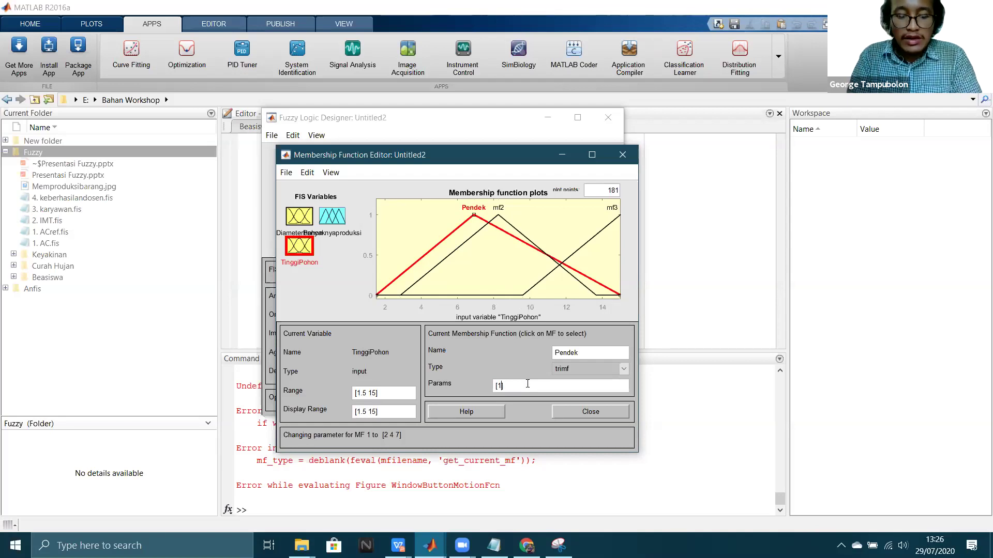
type(".5 2")
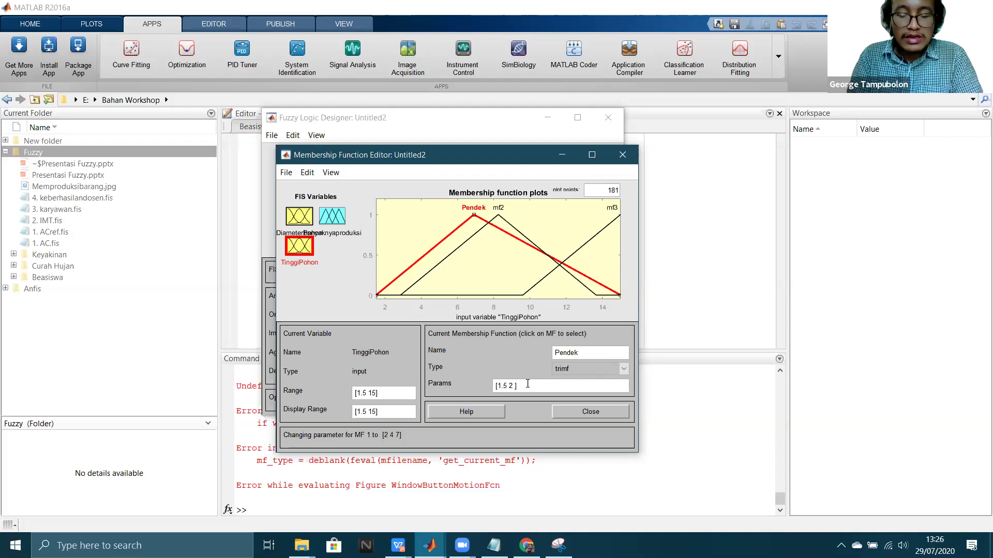
type(" 7")
key("Return")
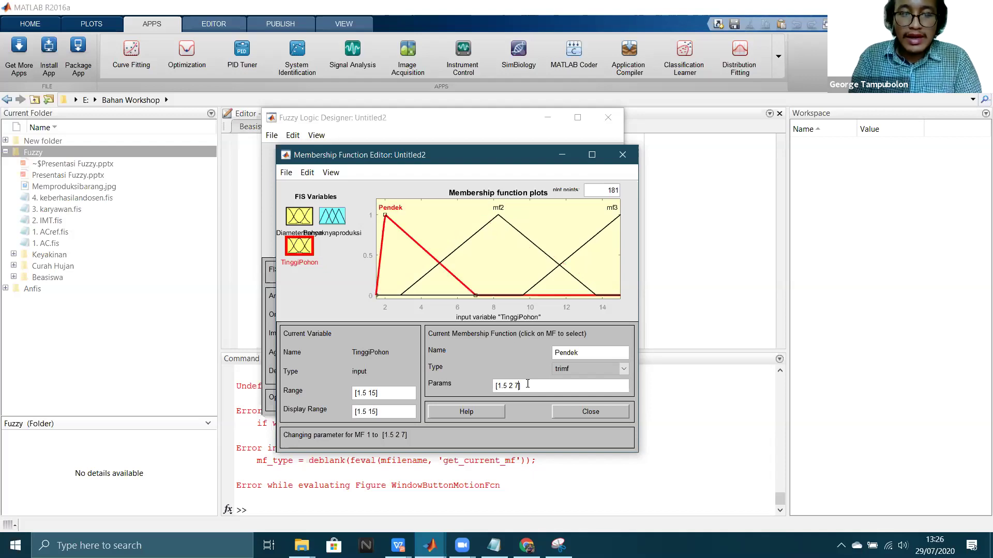
Step: Rename the second membership function of TinggiPohon as Sedang
left_click(487, 227)
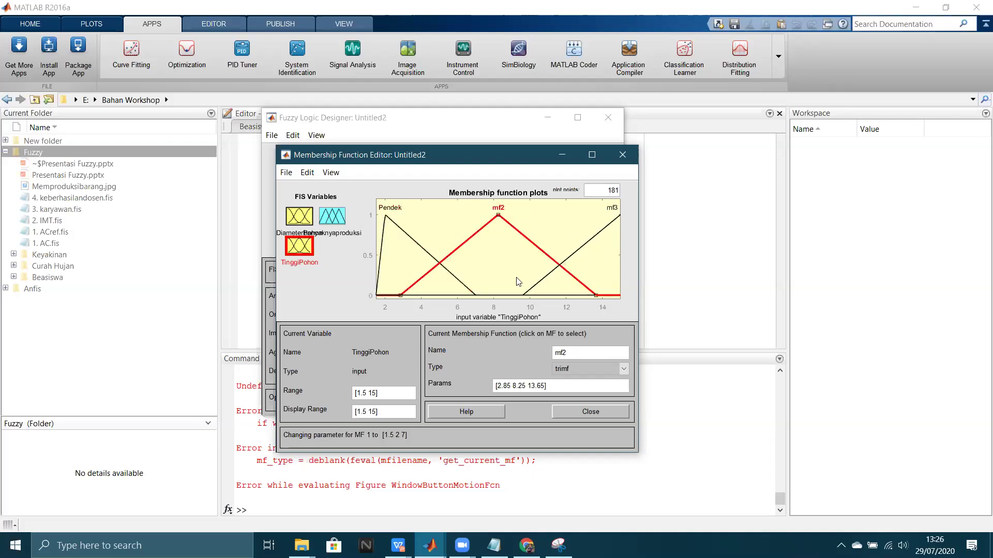
double_click(570, 357)
key("BackSpace")
type("Sedang")
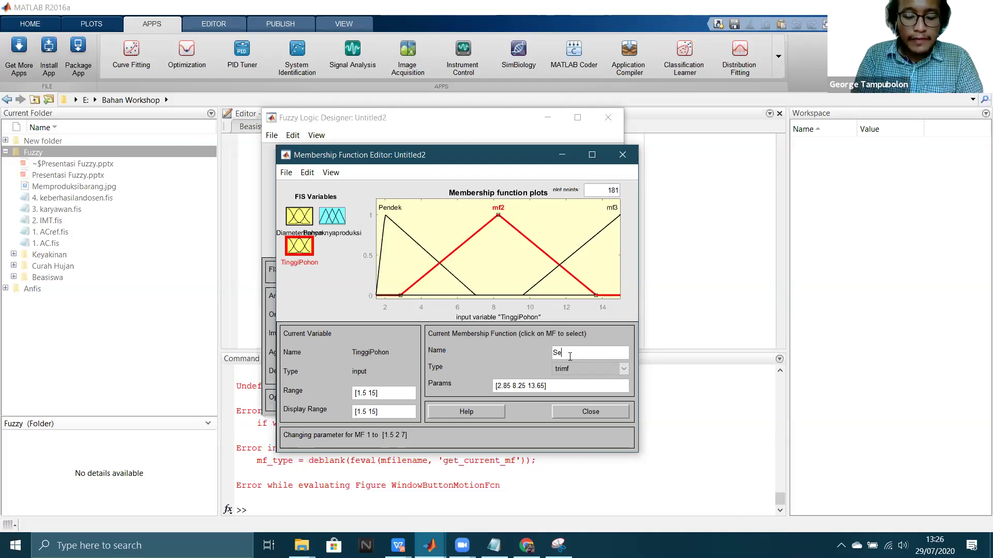
left_click(545, 386)
Step: Try to set the parameters of the Sedang membership function of TinggiPohon to 7 9 14 without a closing bracket
key("BackSpace")
key("BackSpace")
key("BackSpace")
key("BackSpace")
key("BackSpace")
key("BackSpace")
key("BackSpace")
key("BackSpace")
key("BackSpace")
key("BackSpace")
key("BackSpace")
key("BackSpace")
key("BackSpace")
key("BackSpace")
key("BackSpace")
key("BackSpace")
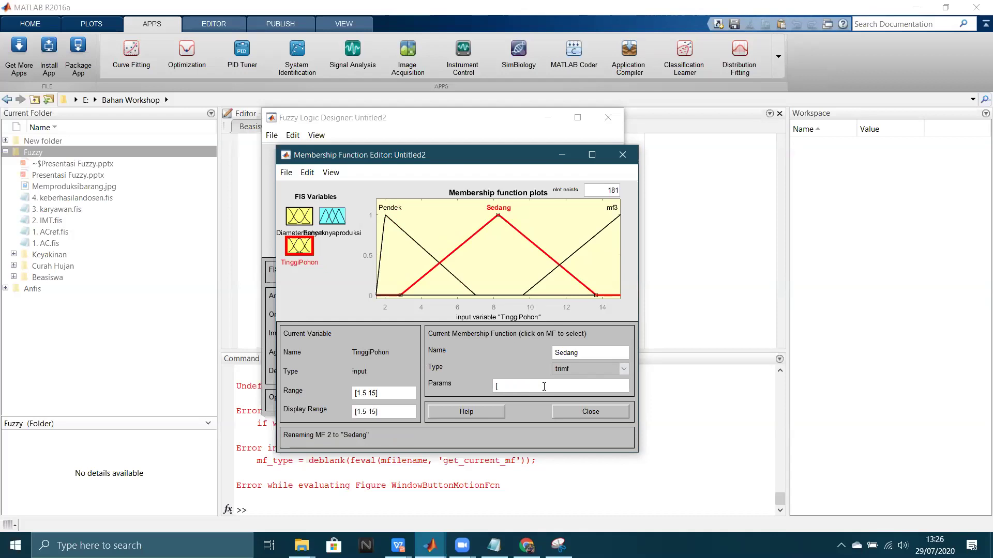
type("7")
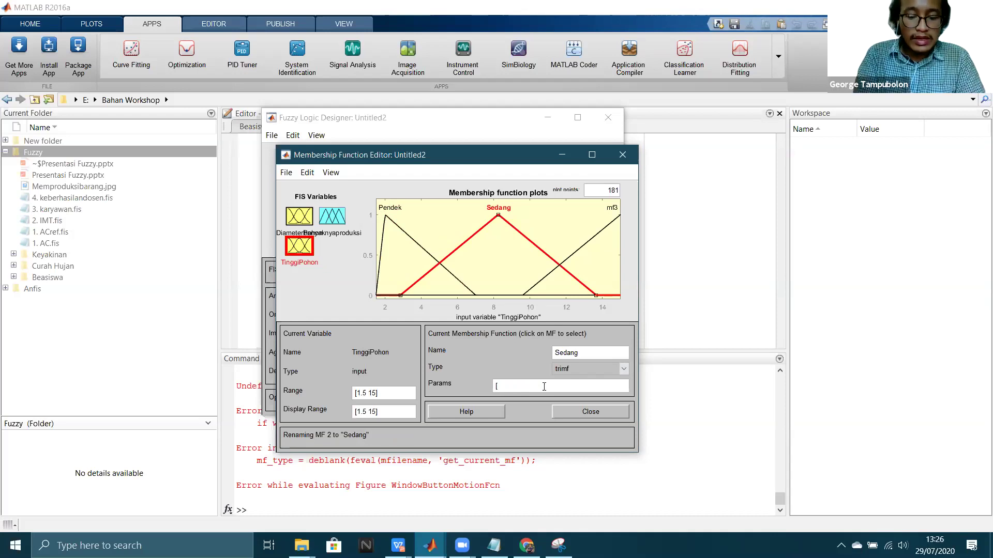
type(" 9")
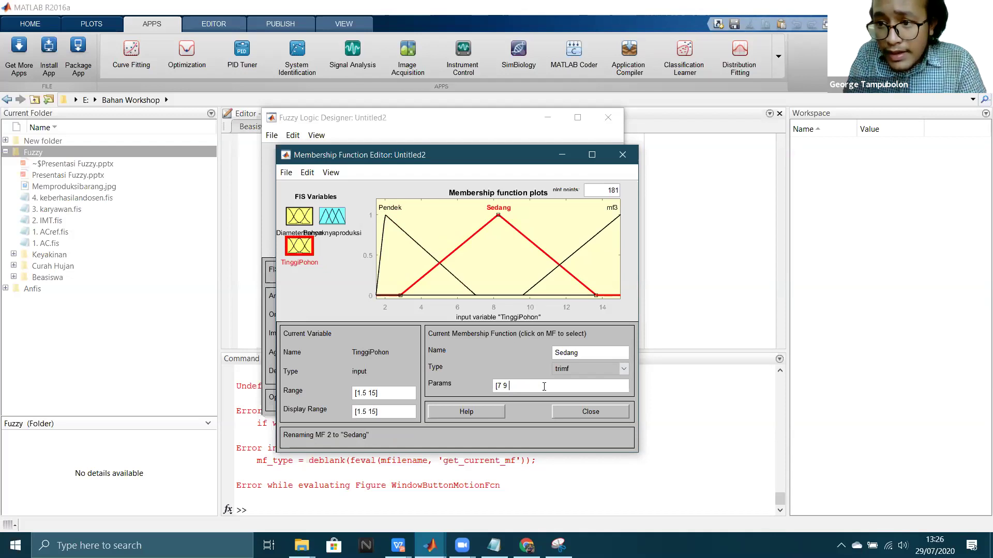
type(" 14")
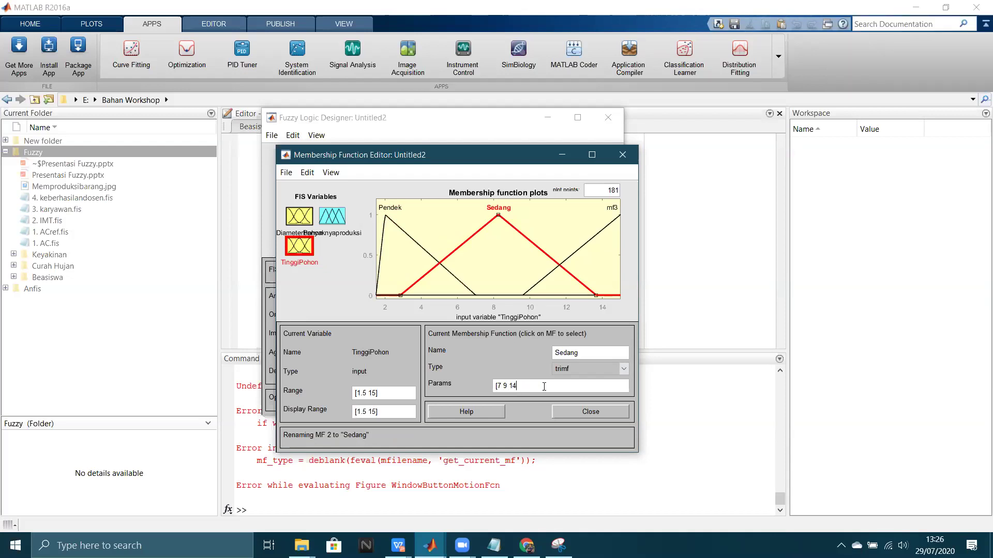
key("Return")
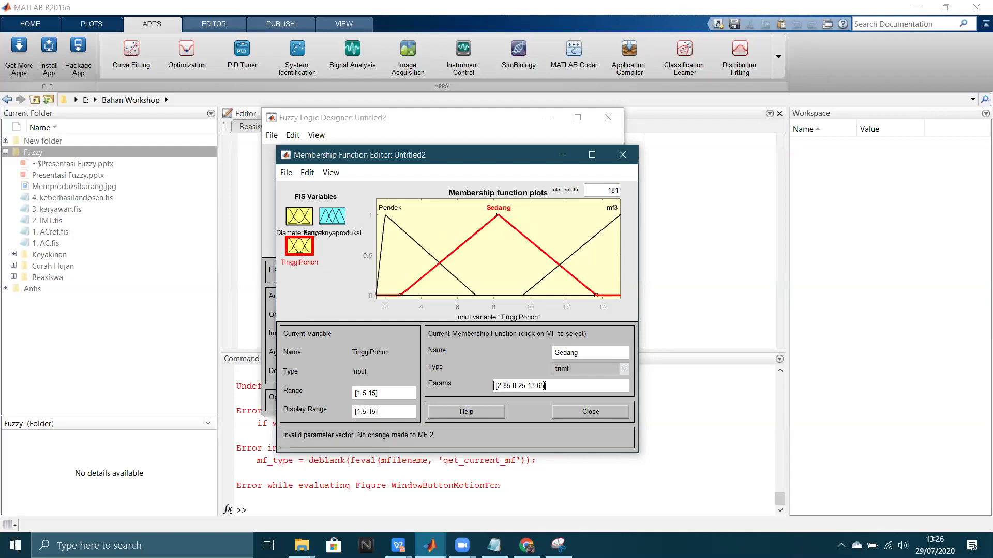
Step: Set the parameters of the triangular Sedang membership function of TinggiPohon to [7 9 14]
key("BackSpace")
key("BackSpace")
key("BackSpace")
key("BackSpace")
key("BackSpace")
key("BackSpace")
key("BackSpace")
key("BackSpace")
key("BackSpace")
key("BackSpace")
key("BackSpace")
key("BackSpace")
key("BackSpace")
key("BackSpace")
key("BackSpace")
key("BackSpace")
type("7 9 14")
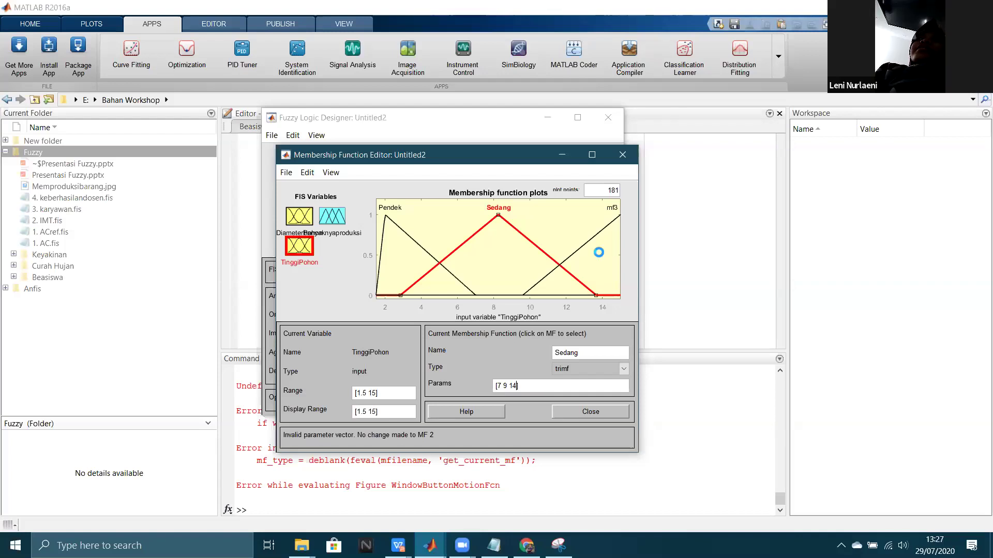
key("Return")
Step: Rename the third membership function of TinggiPohon as Tinggi
left_click(583, 250)
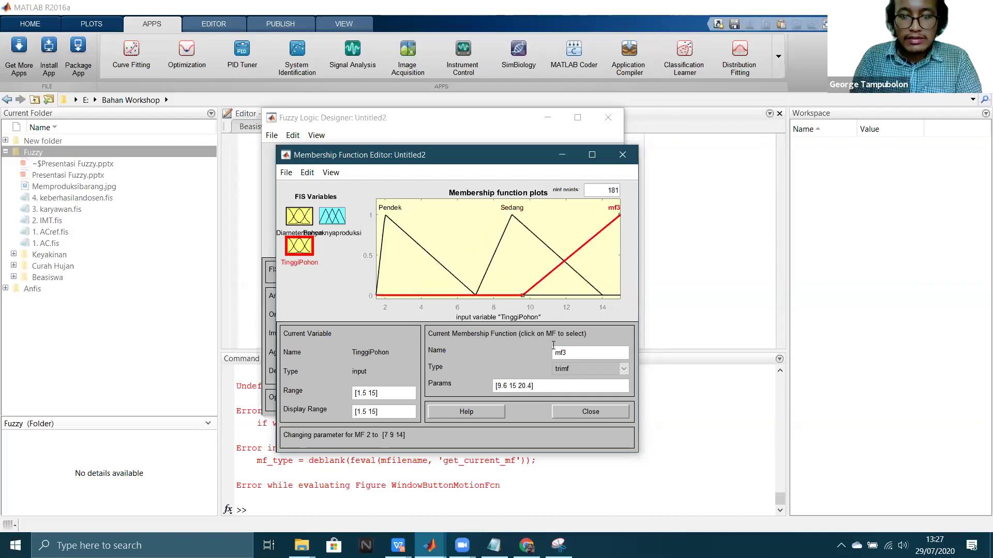
double_click(579, 347)
type("Tinggi")
key("Return")
Step: Set the parameters of the triangular Tinggi membership function to [9 15 20.4]
left_click(511, 385)
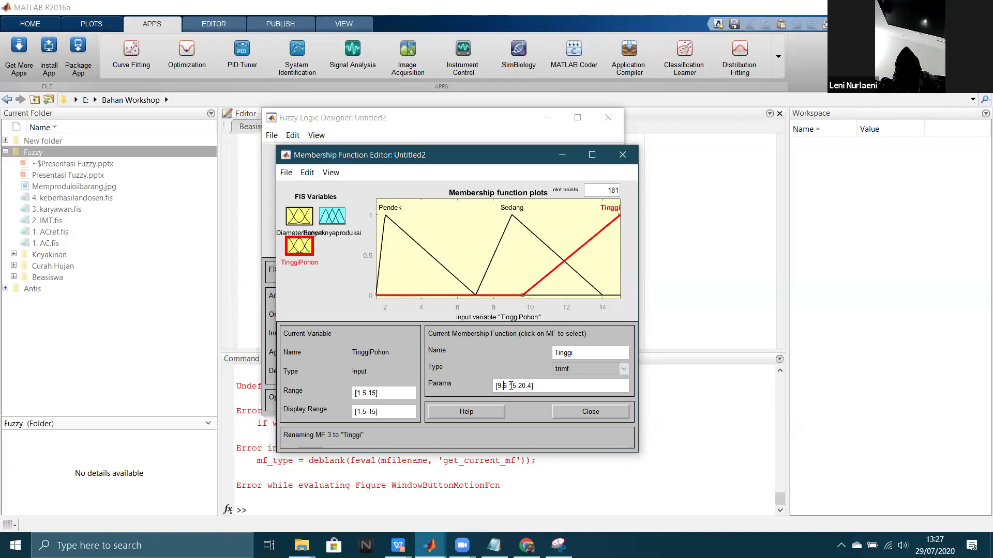
key("BackSpace")
key("BackSpace")
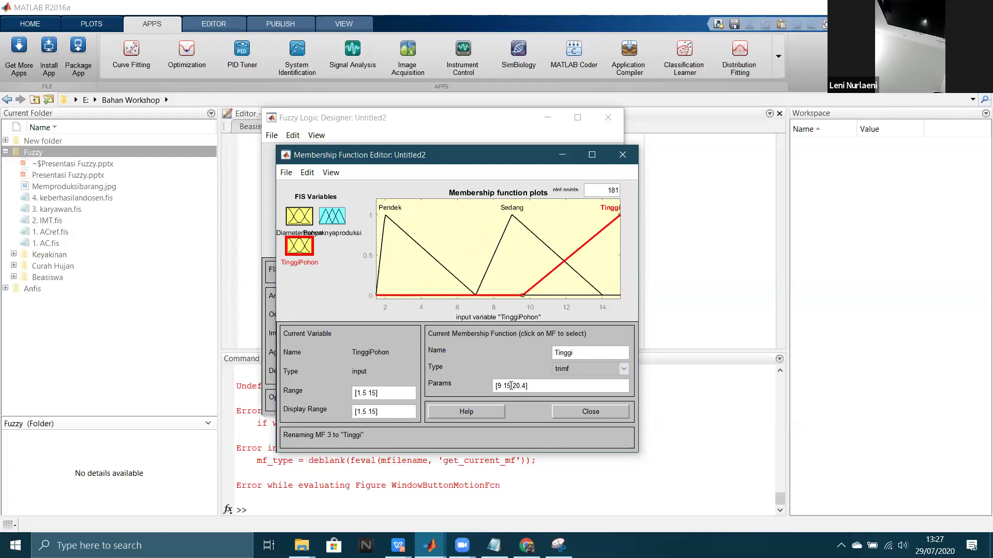
key("Return")
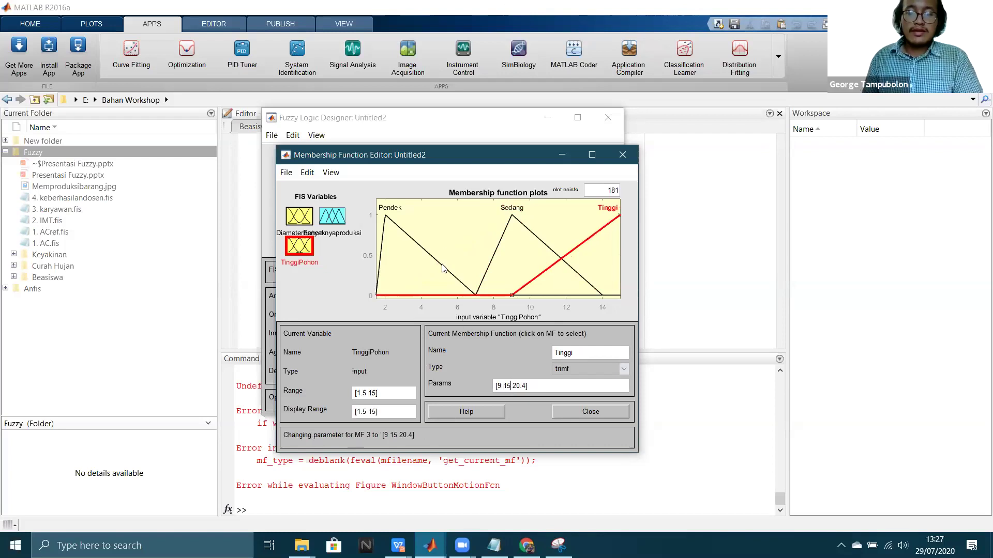
Step: Clear the name of the first membership function of the output banyaknyaproduksi
left_click(332, 216)
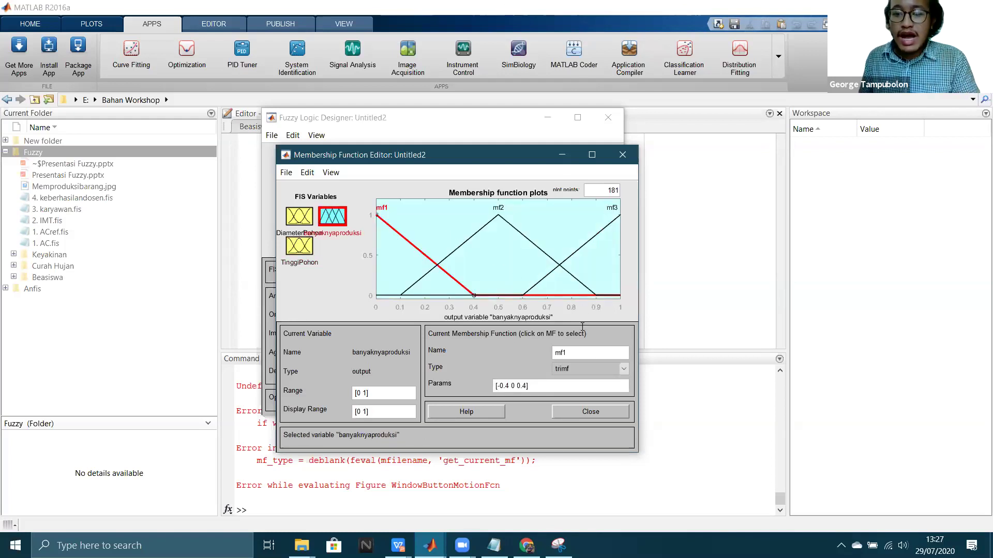
left_click(572, 352)
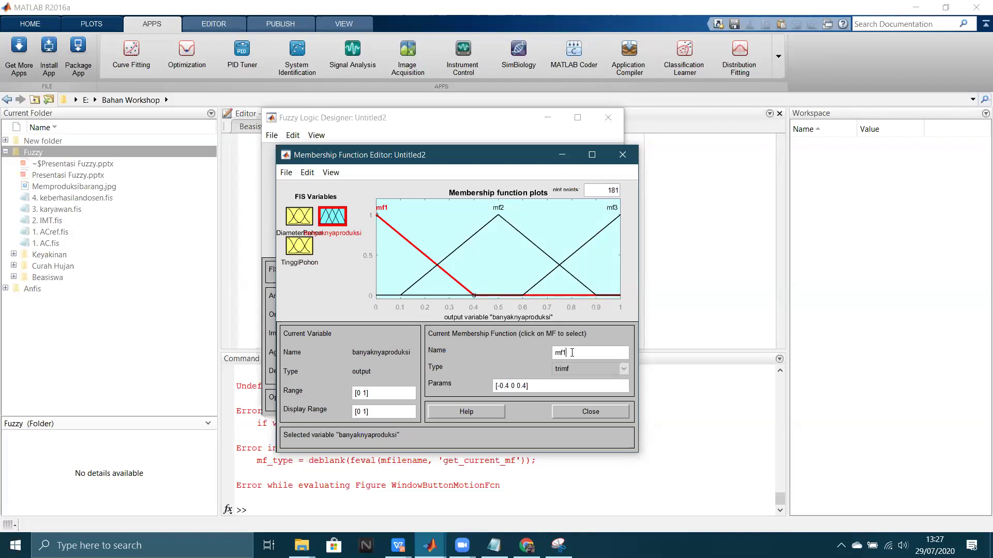
key("BackSpace")
key("BackSpace")
key("BackSpace")
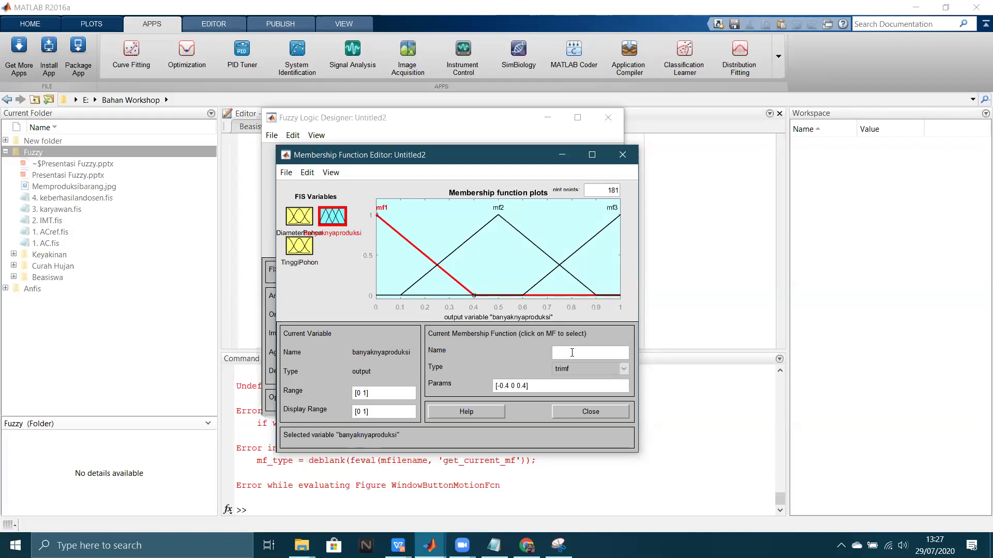
Step: Set the range of the output banyaknyaproduksi to [5 15]
left_click(366, 393)
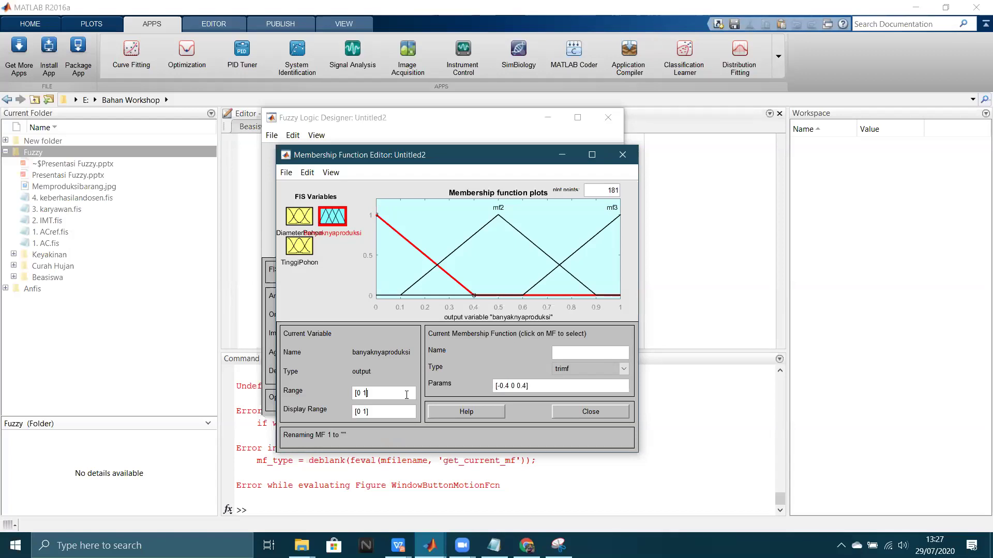
key("BackSpace")
key("BackSpace")
key("BackSpace")
key("BackSpace")
type("5 15")
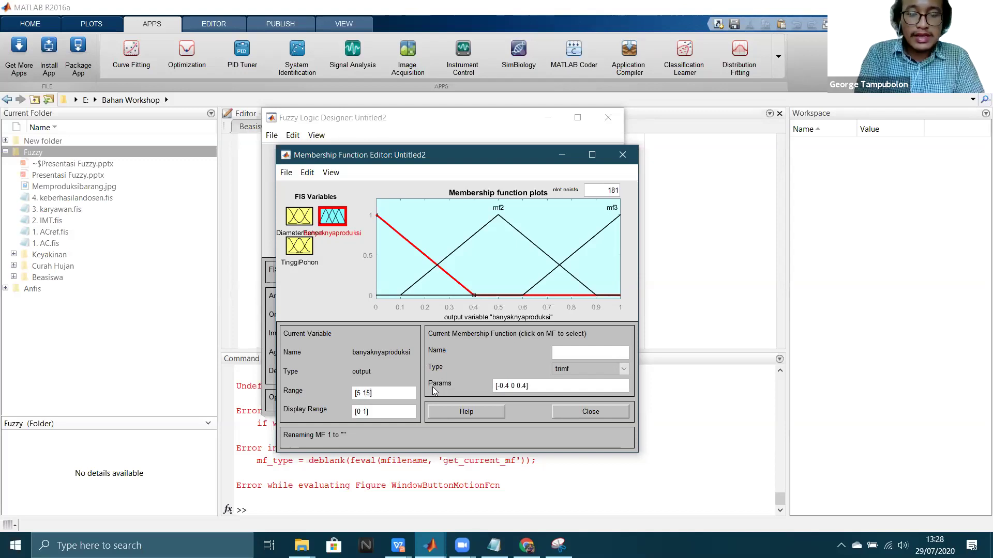
key("Return")
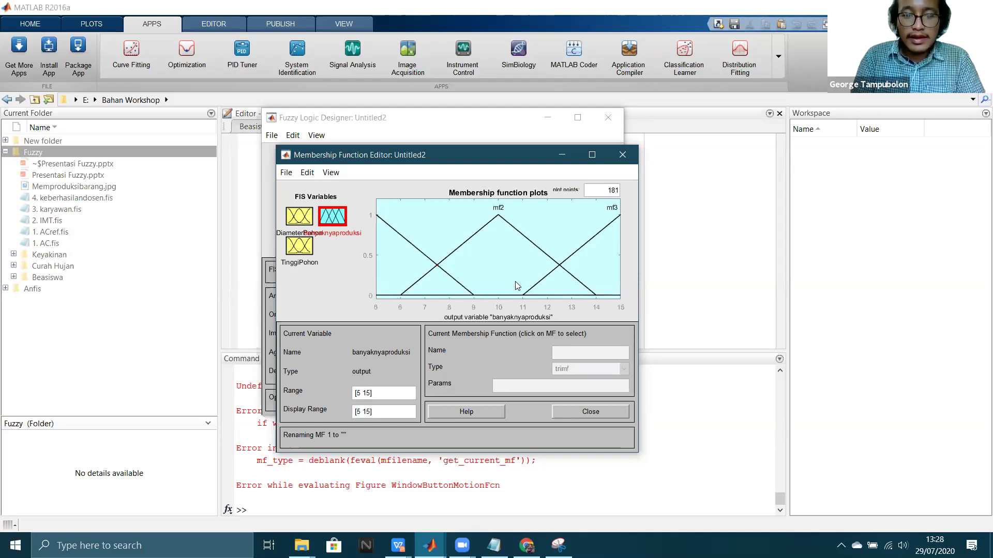
Step: Name the first membership function of banyaknyaproduksi sedikit
left_click(421, 257)
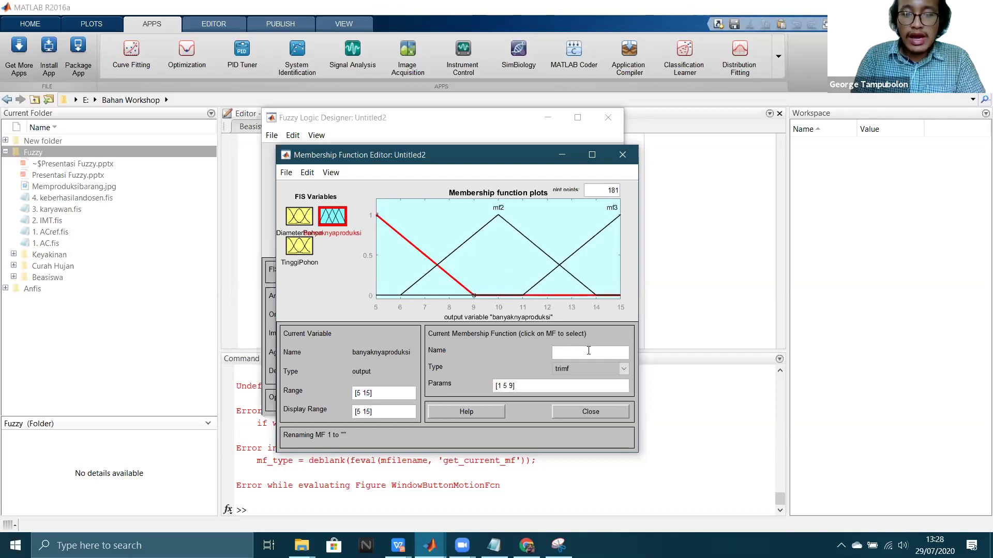
type("s")
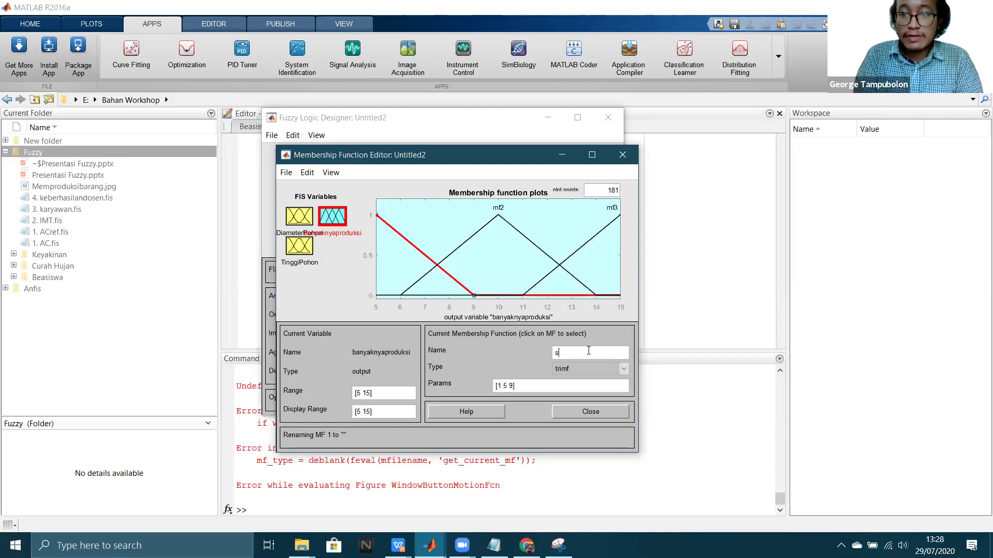
type("edikut")
key("BackSpace")
key("BackSpace")
type("it")
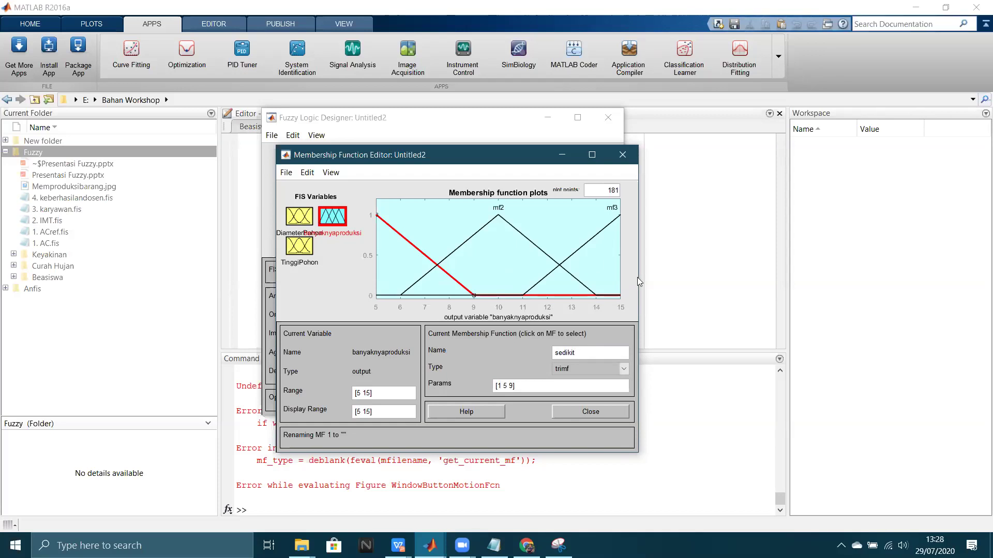
Step: Rename the second membership function of banyaknyaproduksi as sedang
left_click(538, 247)
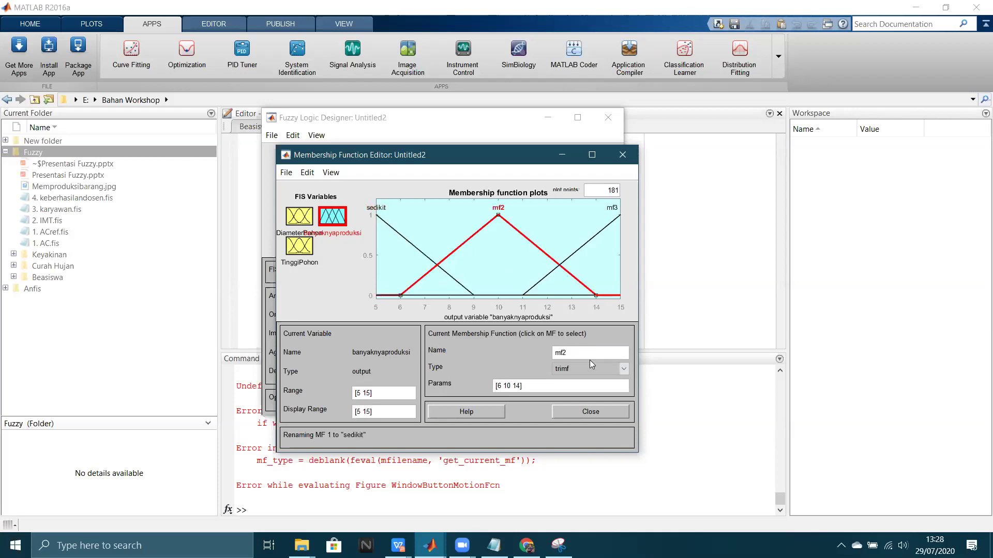
key("BackSpace")
key("BackSpace")
type("sedag")
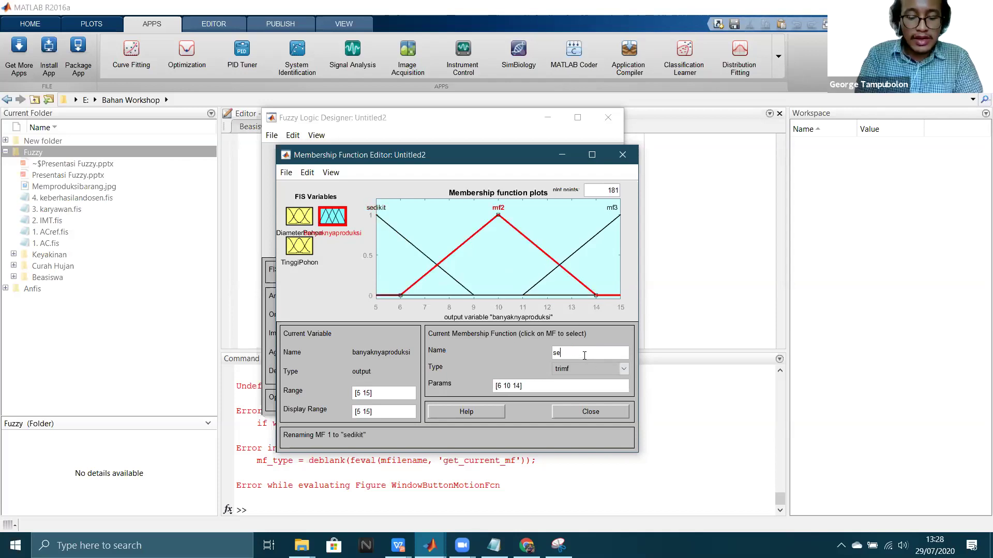
key("BackSpace")
key("BackSpace")
type("ang")
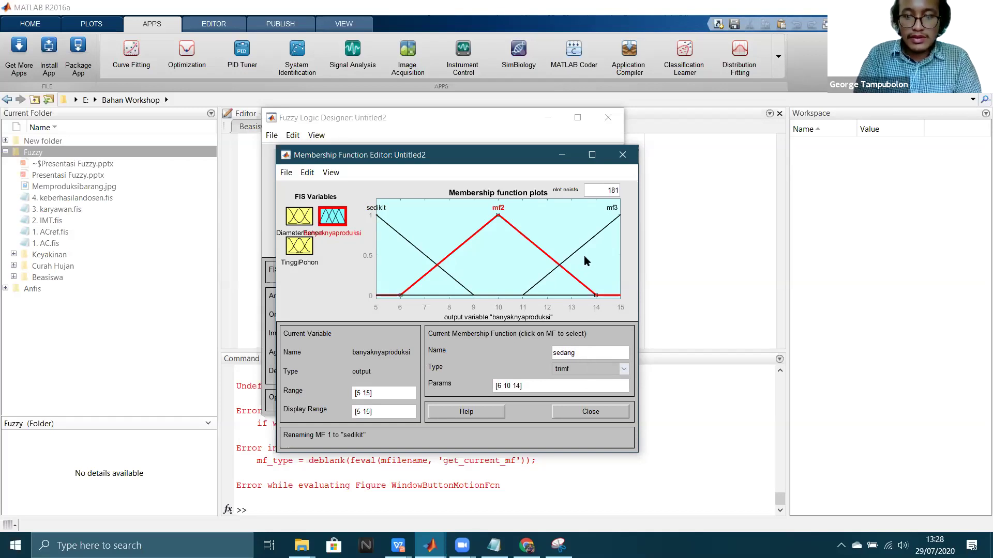
Step: Rename the third membership function of banyaknyaproduksi as Banyak
left_click(583, 244)
left_click(572, 352)
key("BackSpace")
key("BackSpace")
key("BackSpace")
type("Banyak")
key("Return")
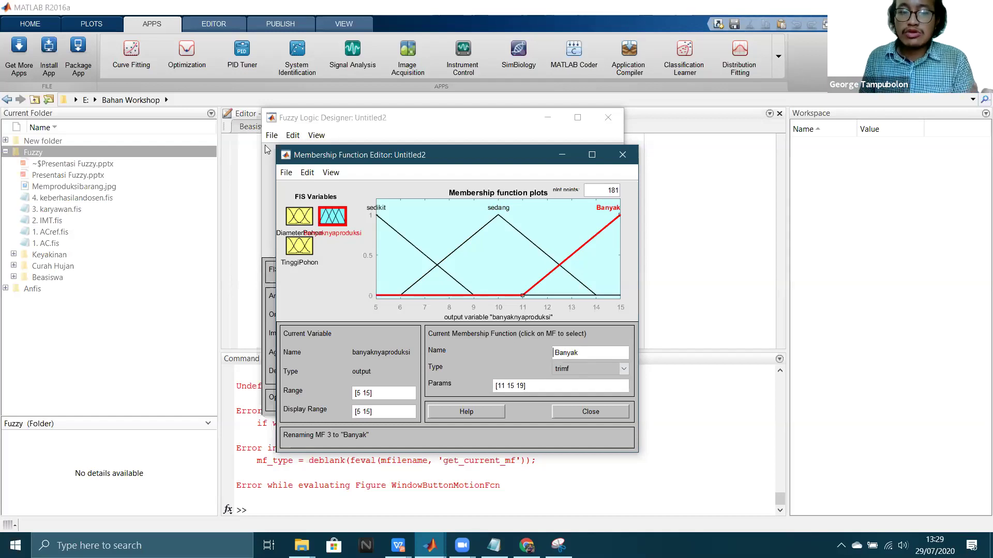
left_click(306, 173)
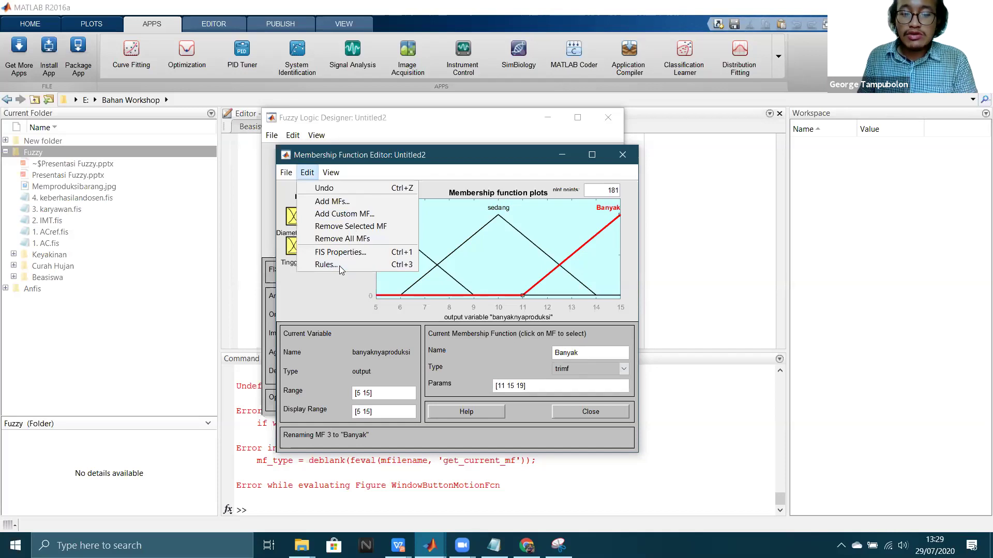
left_click(339, 266)
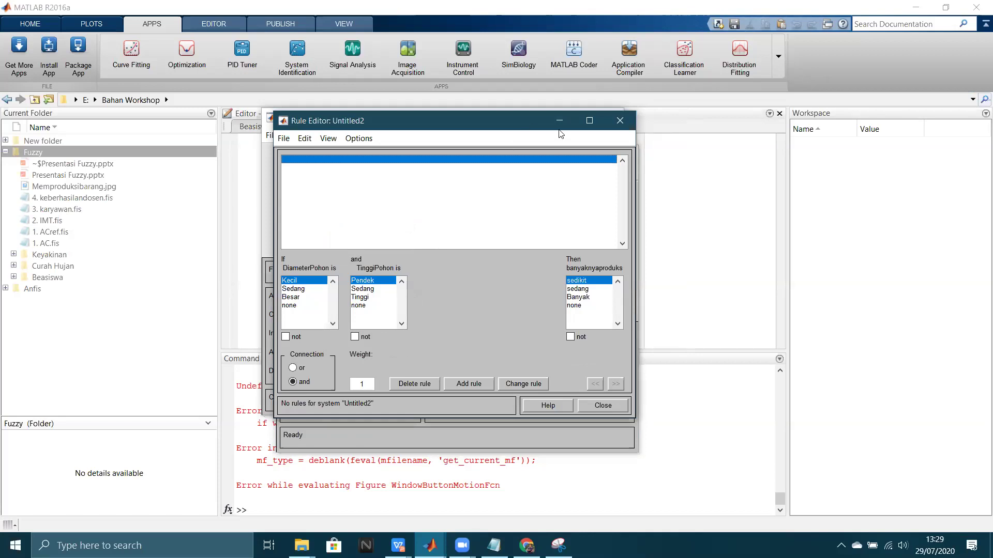
left_click(620, 121)
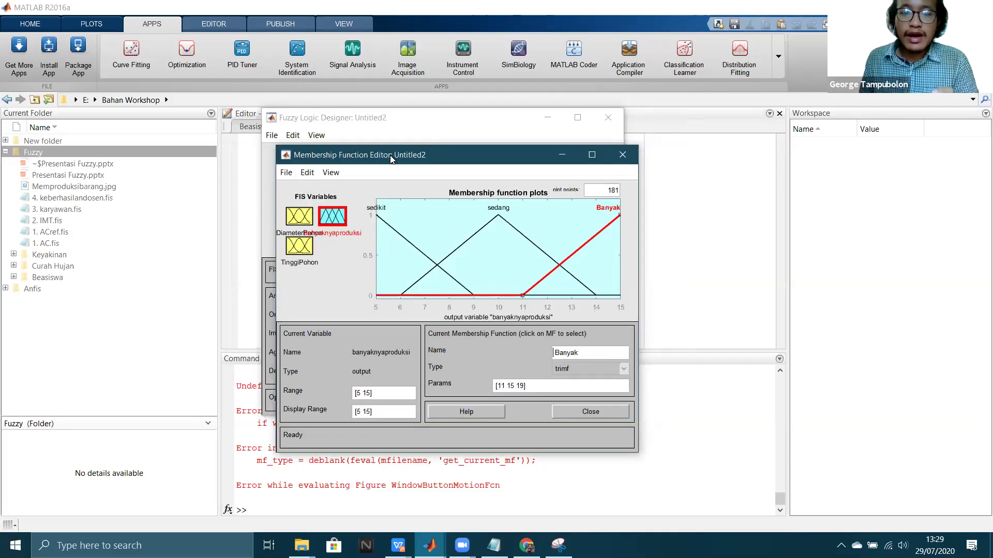
Step: Open the rule editor and add the rule: if DiameterPohon is Besar and TinggiPohon is Tinggi, then banyaknyaproduksi is Banyak
left_click(307, 173)
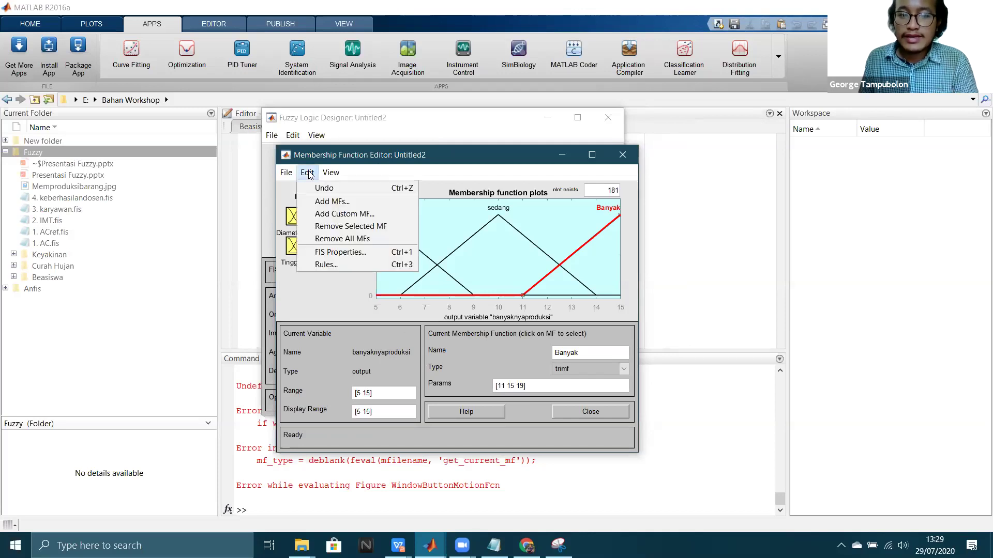
left_click(342, 265)
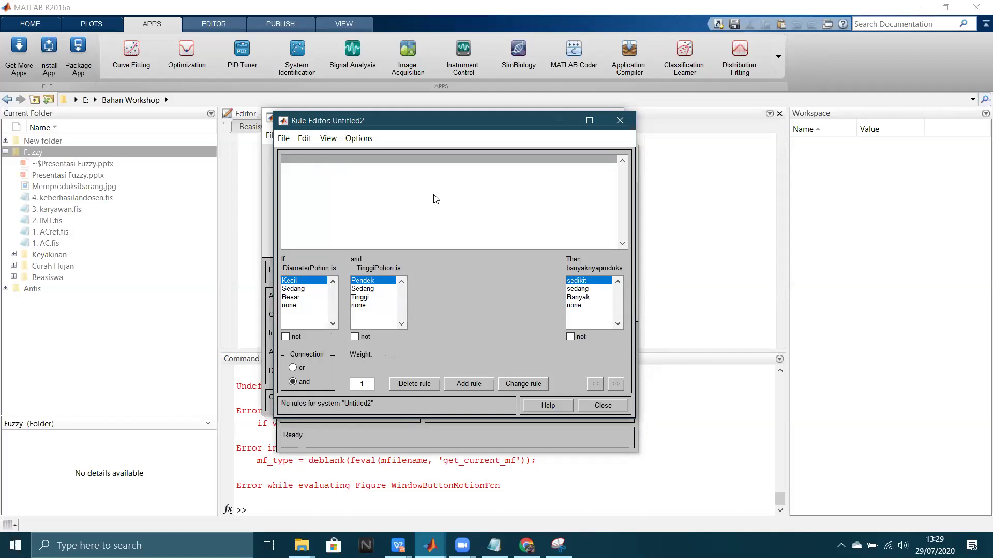
left_click(309, 298)
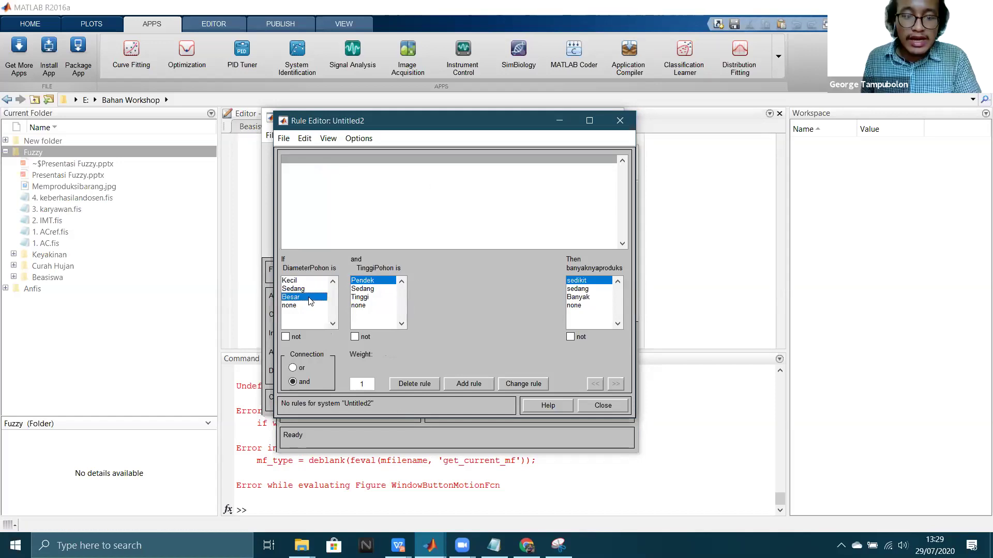
left_click(361, 299)
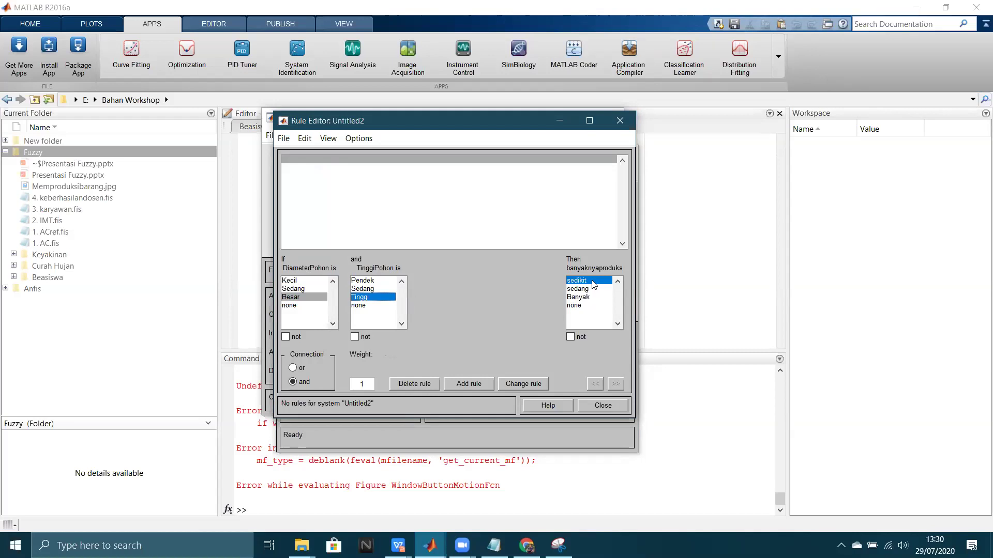
left_click(579, 297)
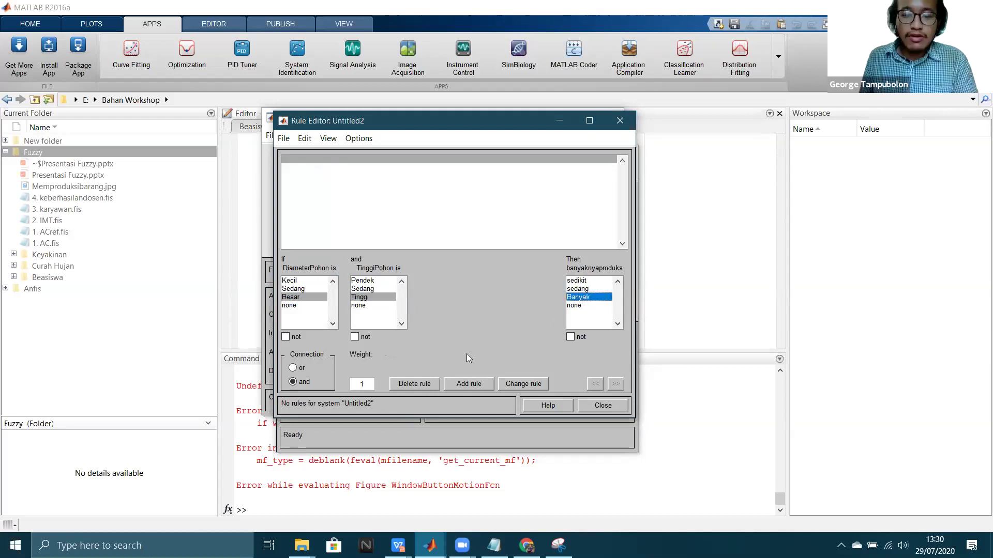
left_click(468, 384)
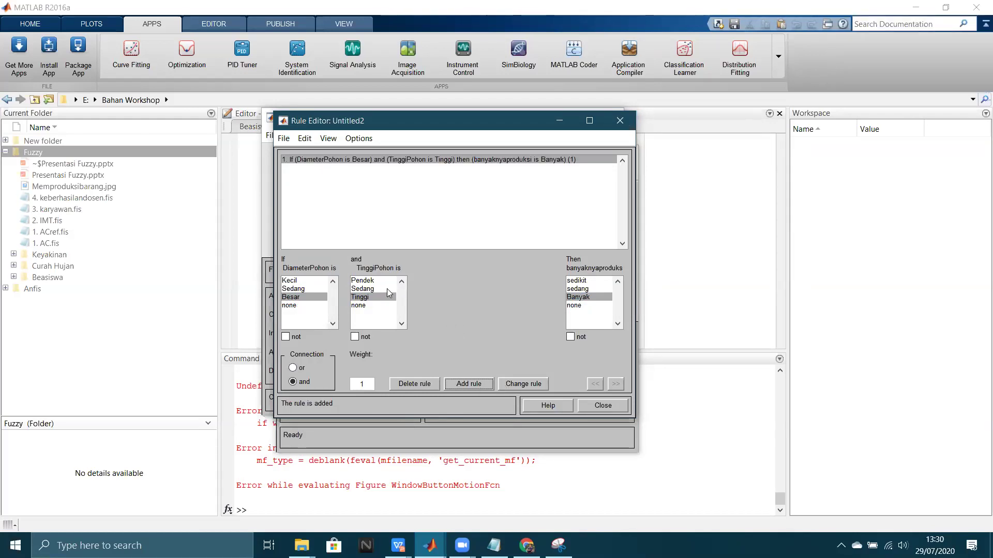
Step: Add the rule: if DiameterPohon is Kecil and TinggiPohon is Pendek, then banyaknyaproduksi is sedikit
left_click(293, 281)
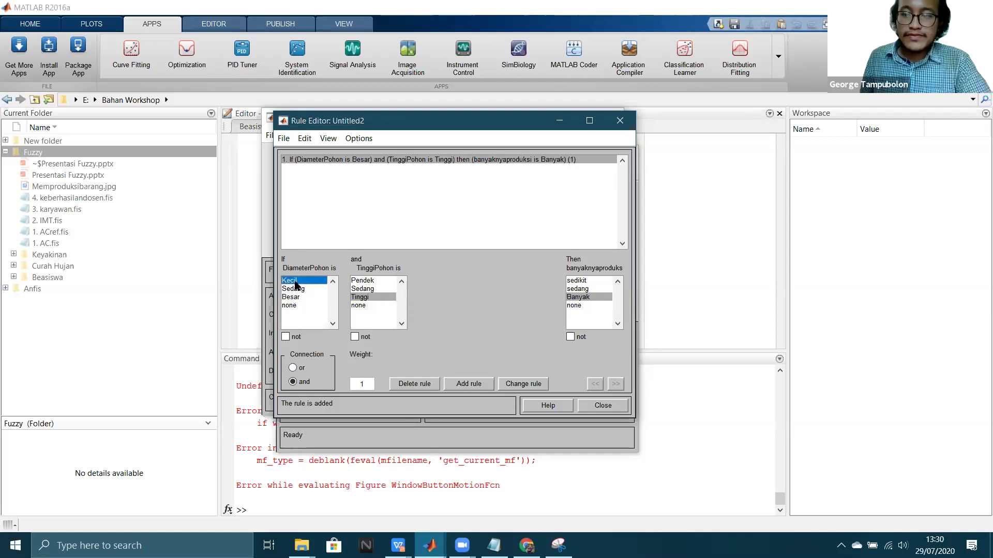
left_click(372, 280)
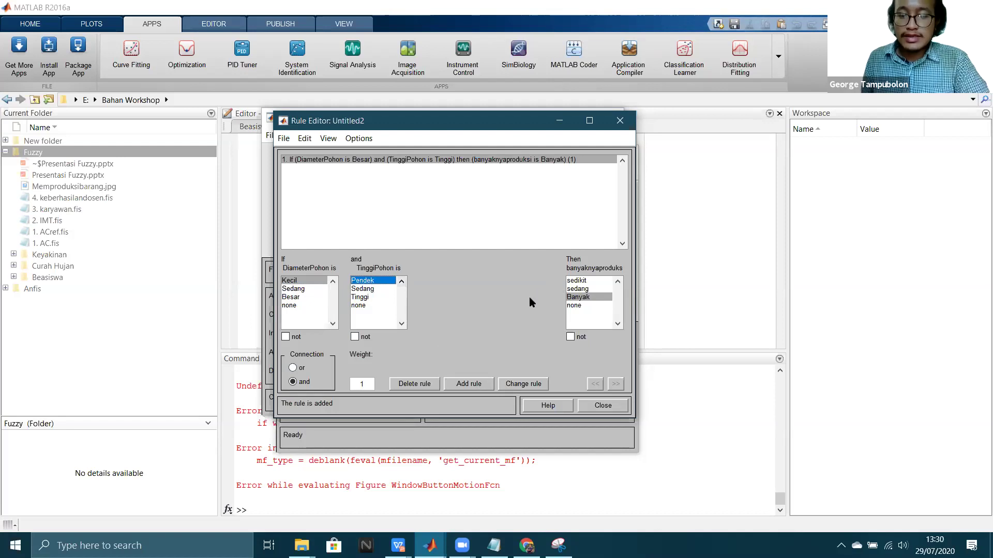
left_click(582, 281)
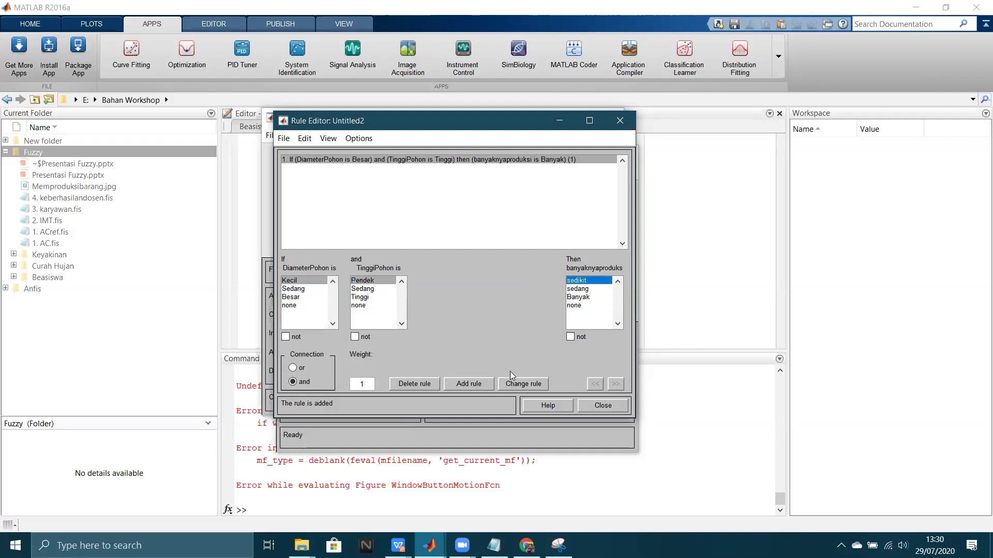
left_click(462, 384)
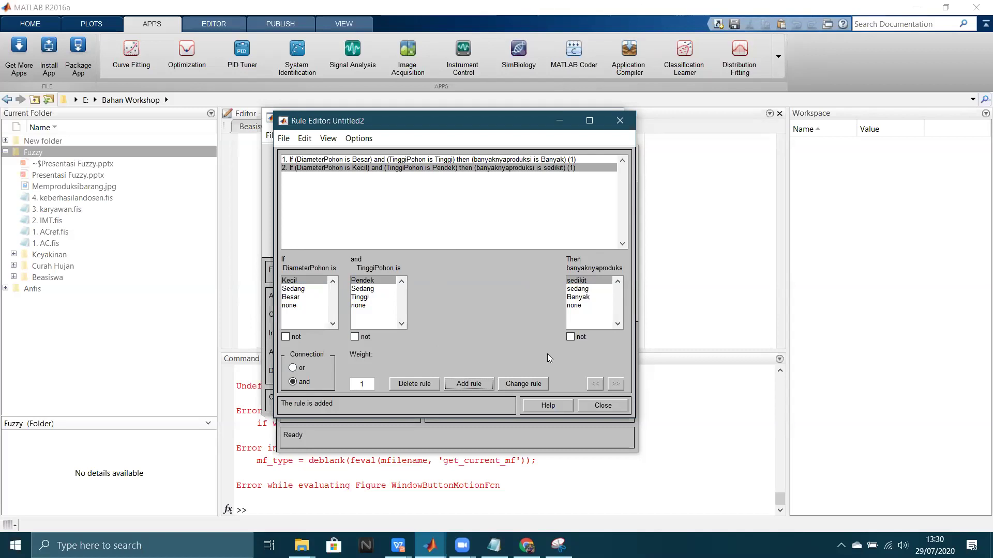
Step: Add the rule: if DiameterPohon is Sedang and TinggiPohon is Sedang, then banyaknyaproduksi is sedang
left_click(293, 289)
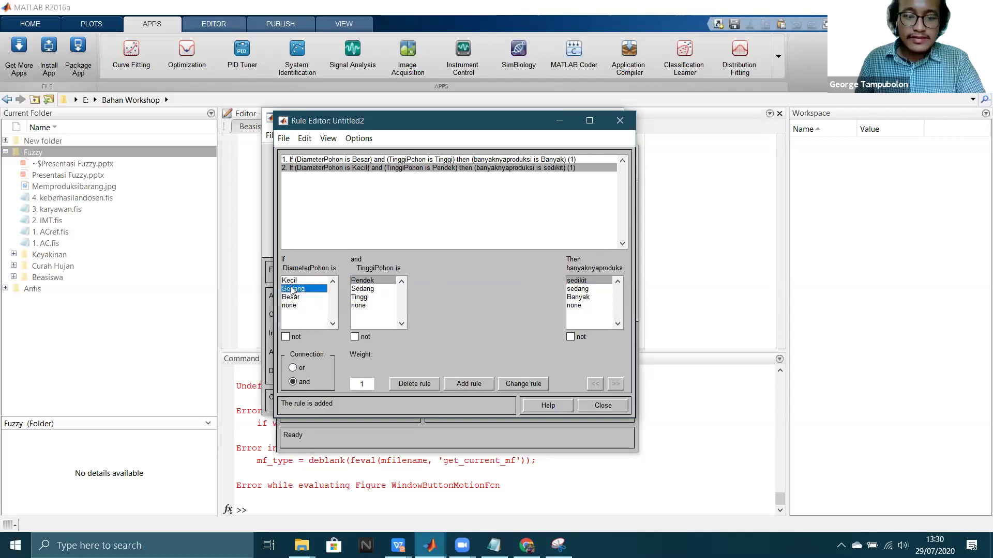
left_click(372, 288)
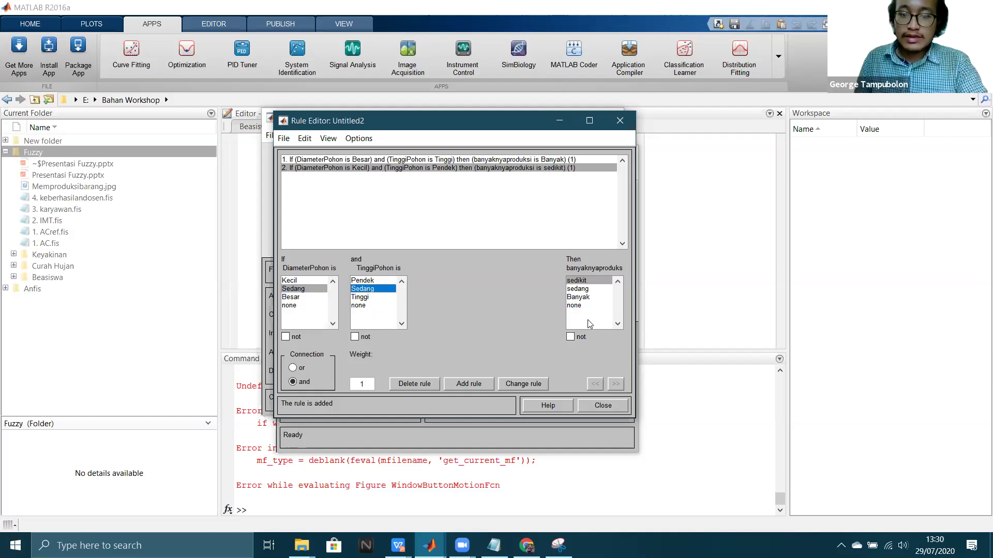
left_click(583, 290)
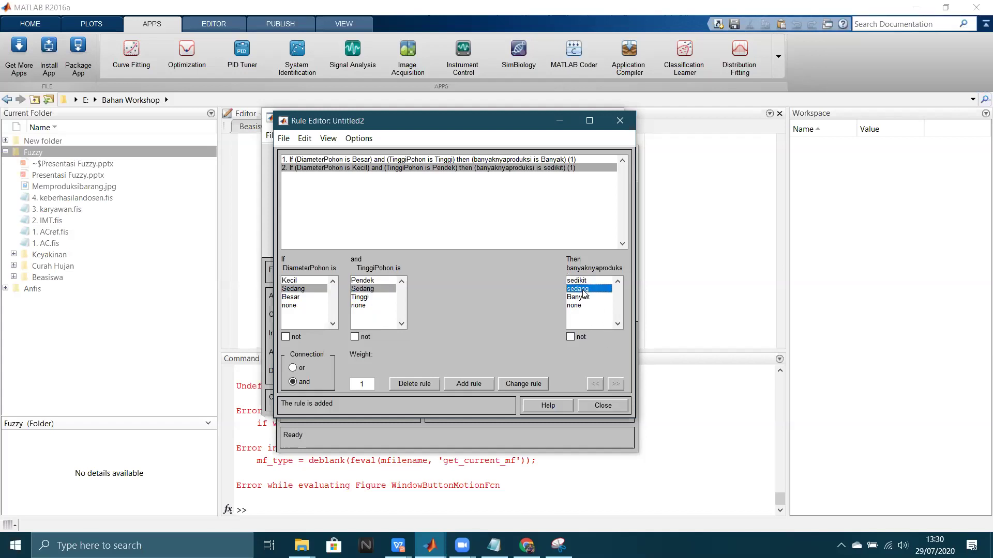
left_click(462, 385)
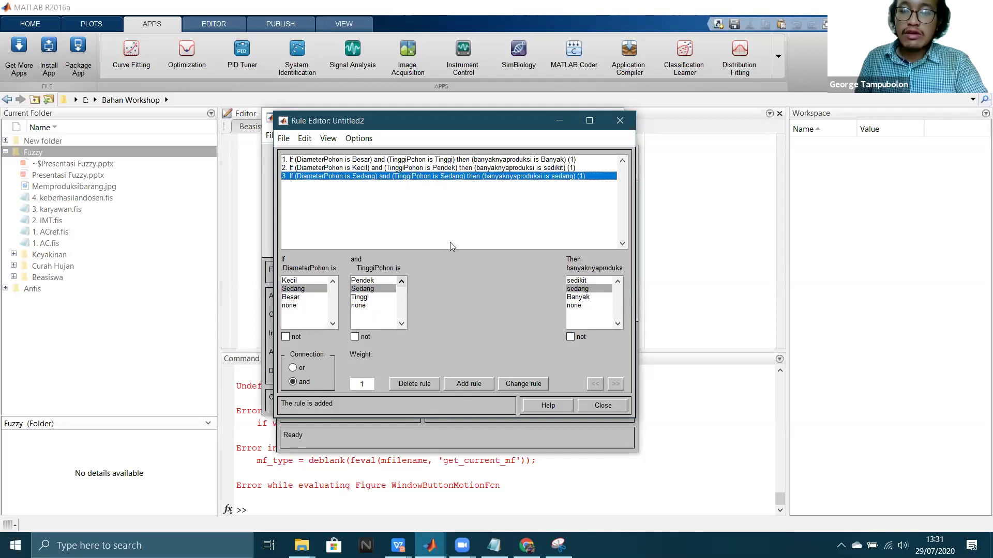
Step: Open the rule viewer for the fuzzy system and move the DiameterPohon index line to about 25.2
left_click(328, 139)
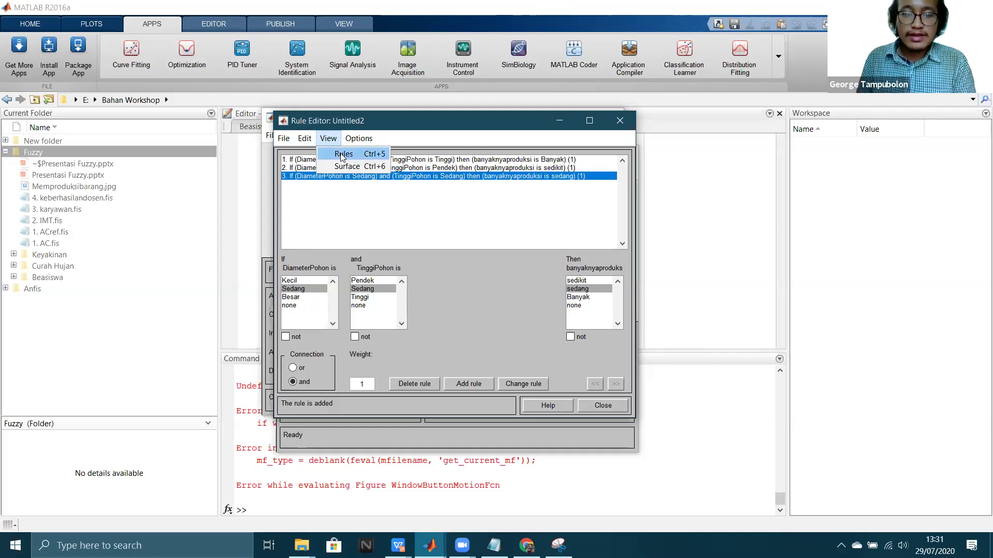
left_click(343, 154)
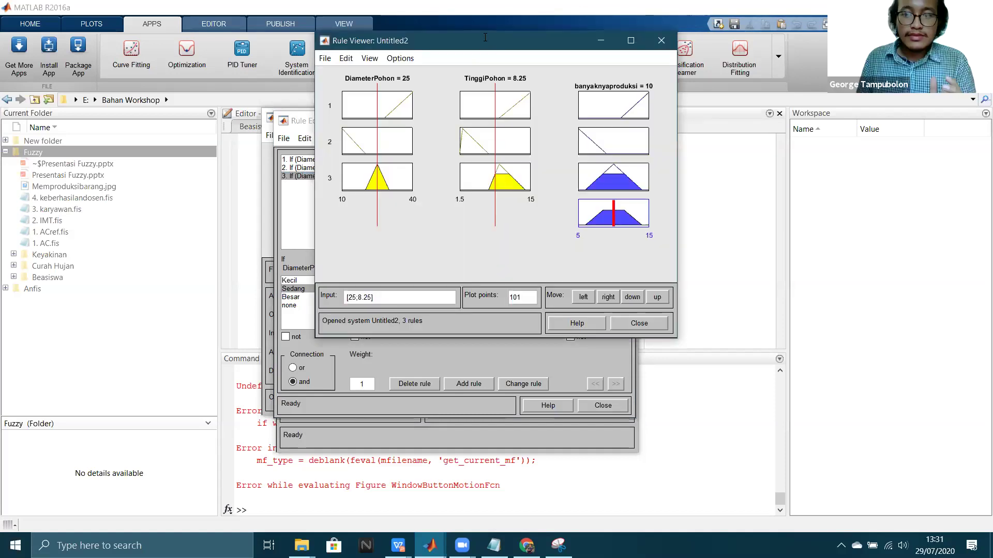
left_click_drag(484, 38, 469, 69)
left_click(340, 329)
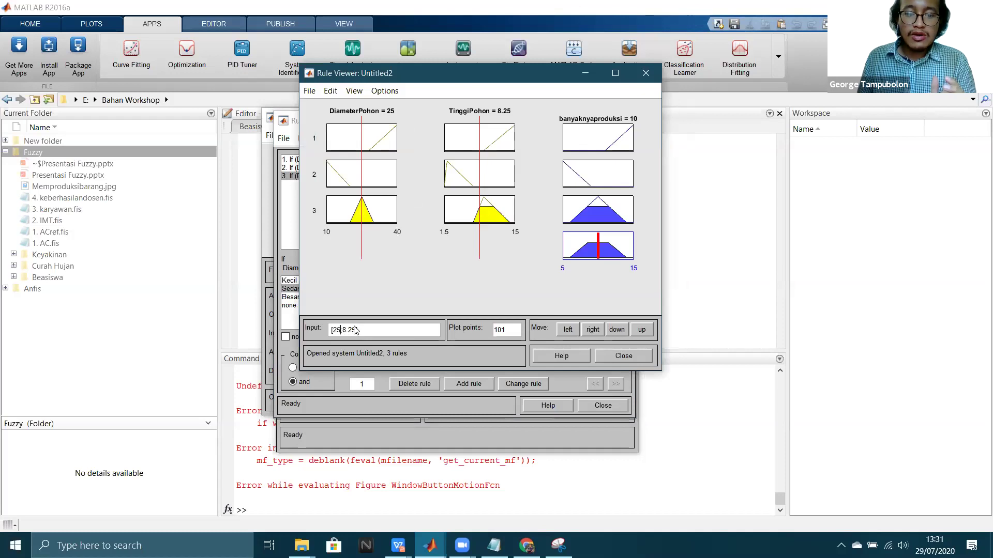
left_click(362, 235)
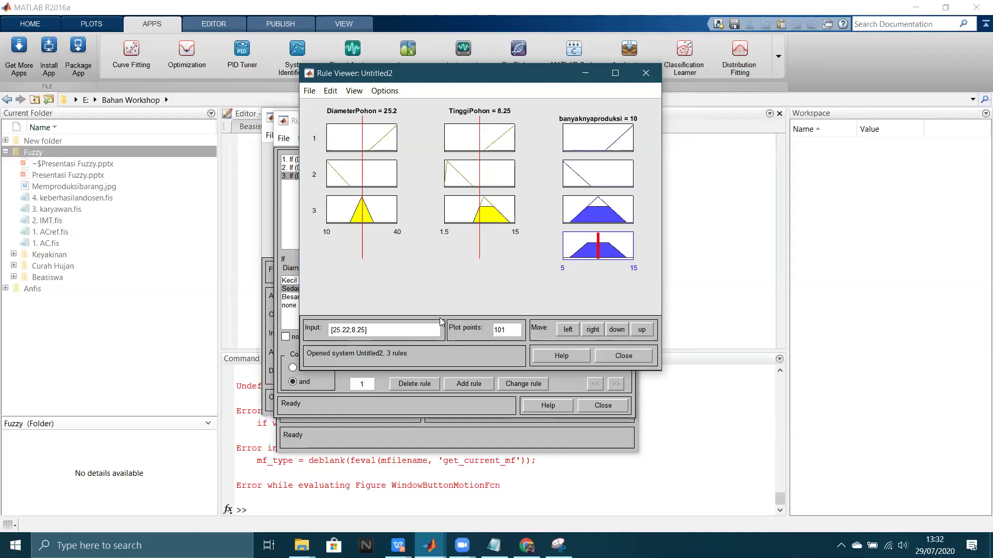
Step: Set the rule viewer's input vector to [8;10] and evaluate the rules
key("BackSpace")
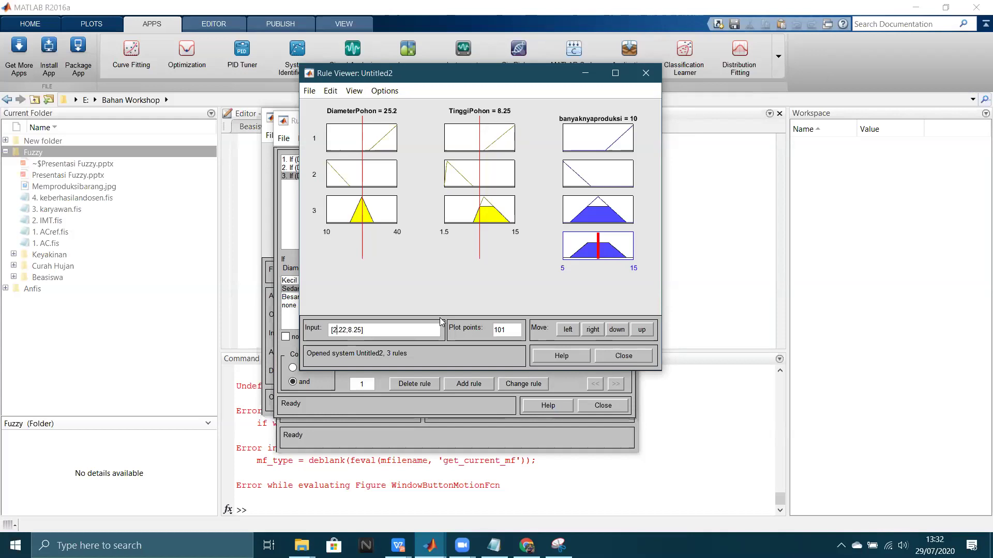
type(".")
key("BackSpace")
type("8")
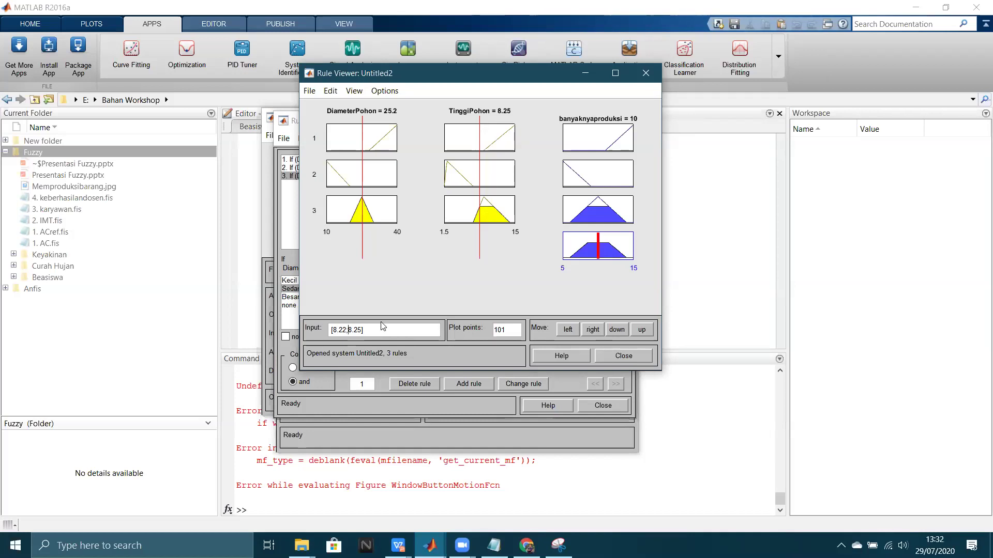
key("Delete")
key("Delete")
key("BackSpace")
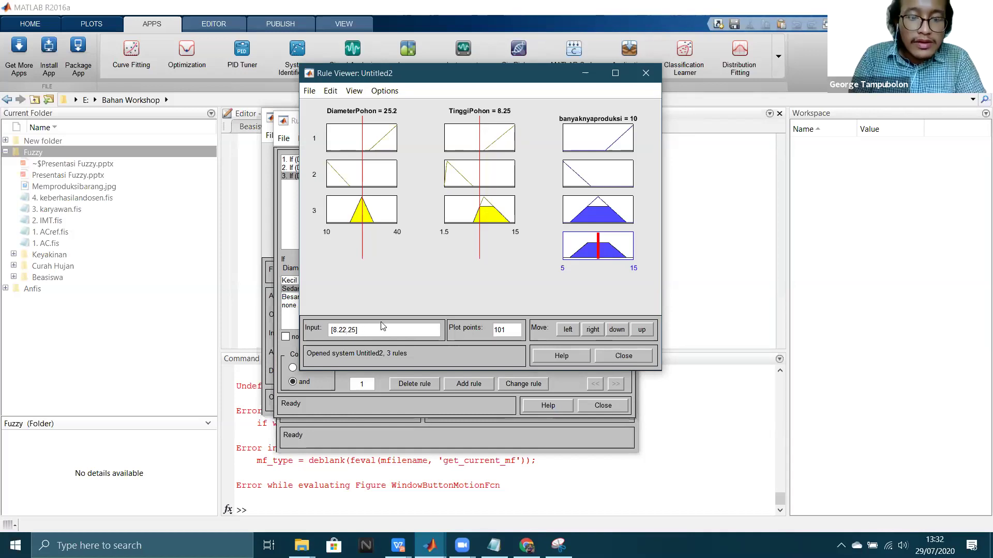
key("BackSpace")
key("BackSpace")
type("10")
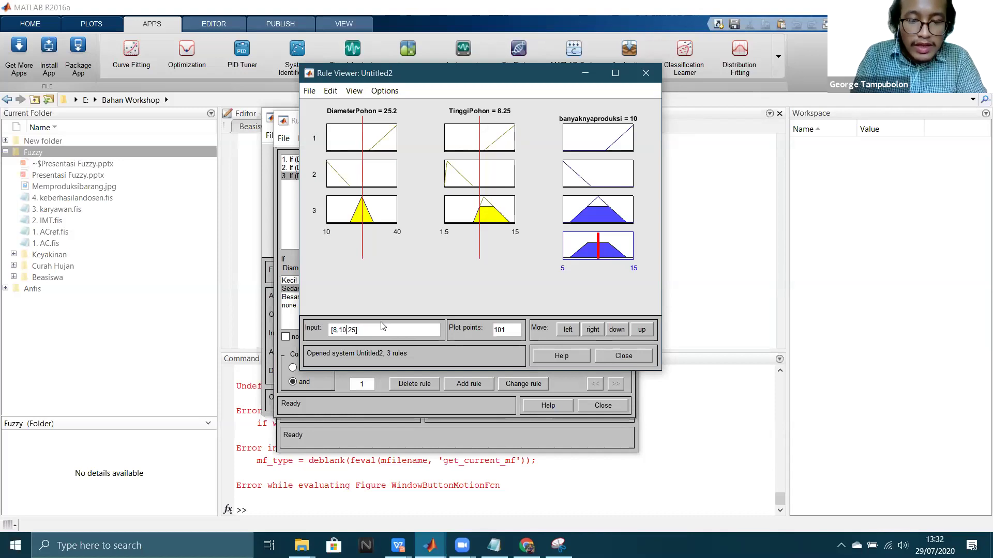
type(";")
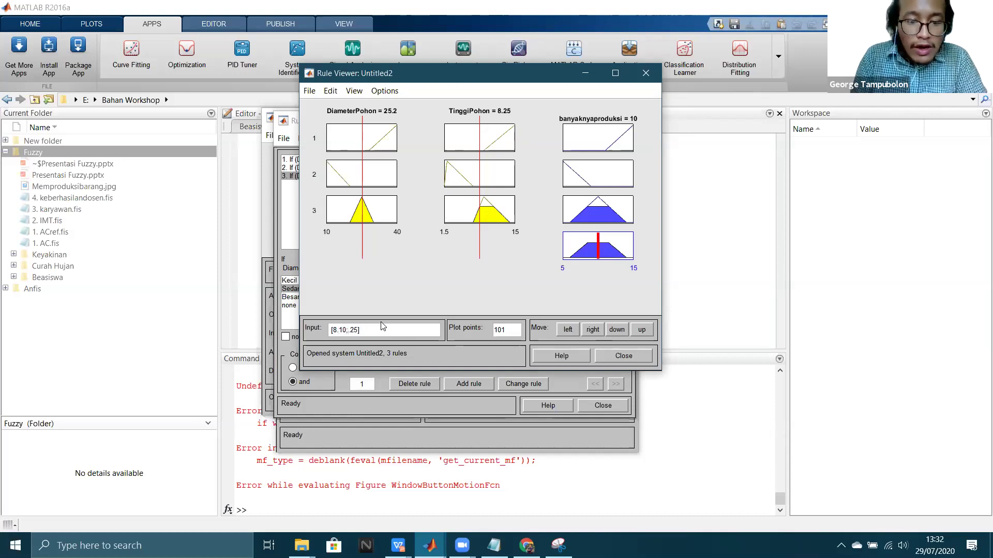
key("Delete")
key("BackSpace")
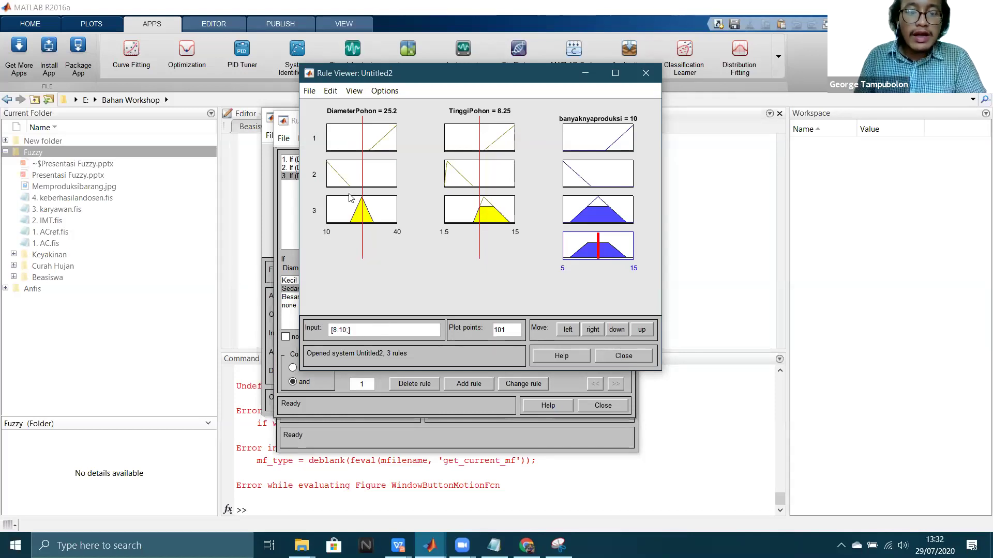
key("BackSpace")
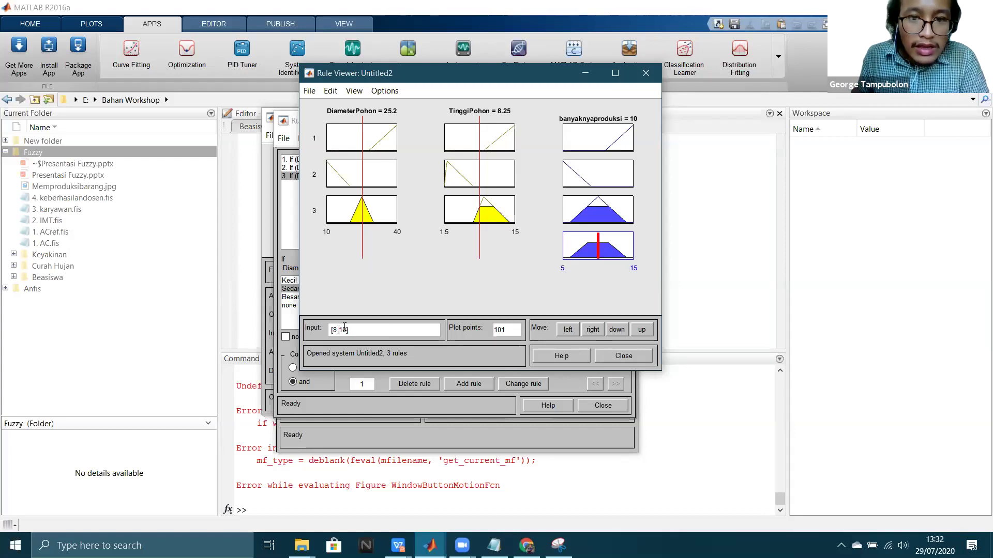
key("BackSpace")
type(";")
key("Return")
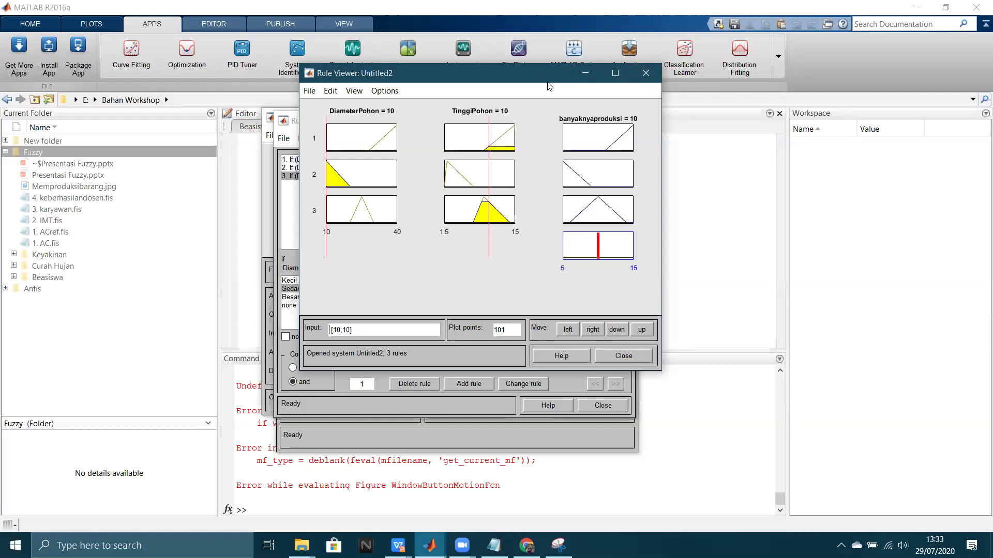
Step: Move the rule viewer aside and begin a command at the MATLAB prompt with the variable name fis
left_click(644, 71)
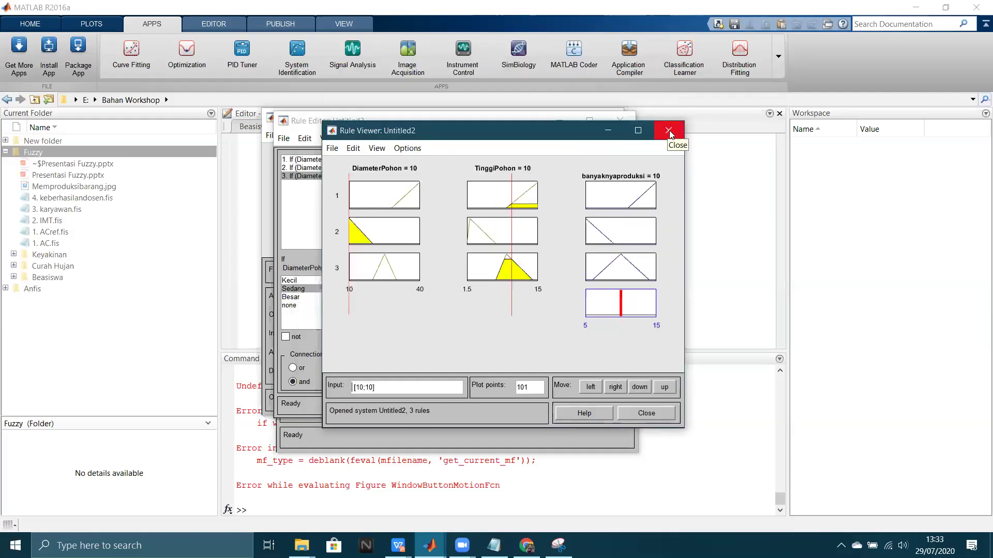
left_click_drag(547, 125, 574, 66)
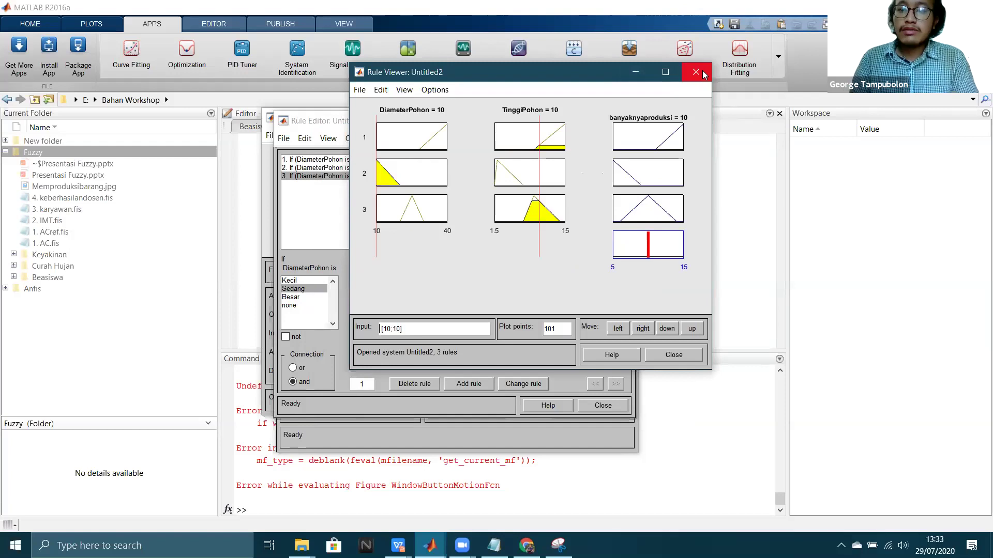
left_click(543, 507)
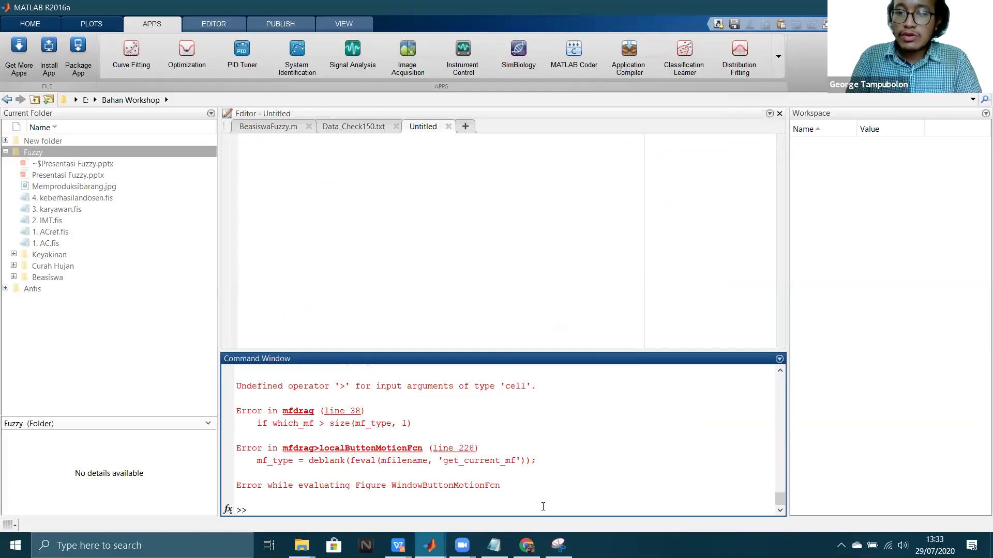
type("fis")
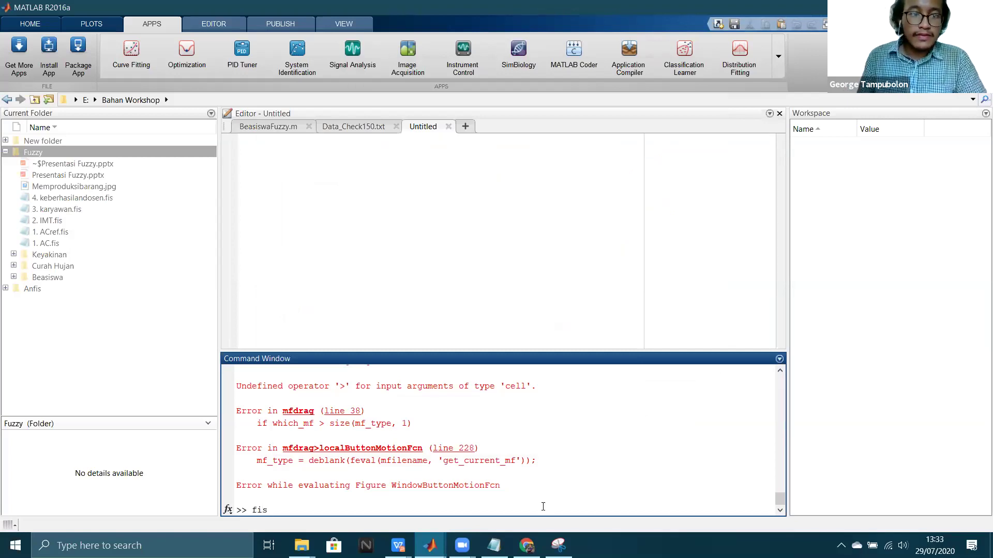
Step: Return to the rule viewer and export the fuzzy system to a file named Produksi in the Bahan Workshop folder
key("alt+Tab")
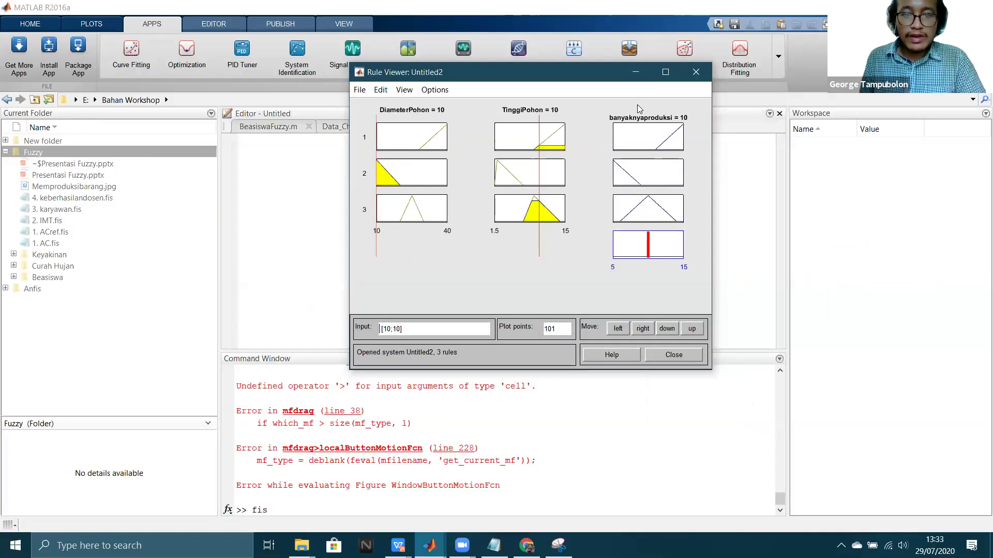
left_click(442, 92)
left_click(360, 90)
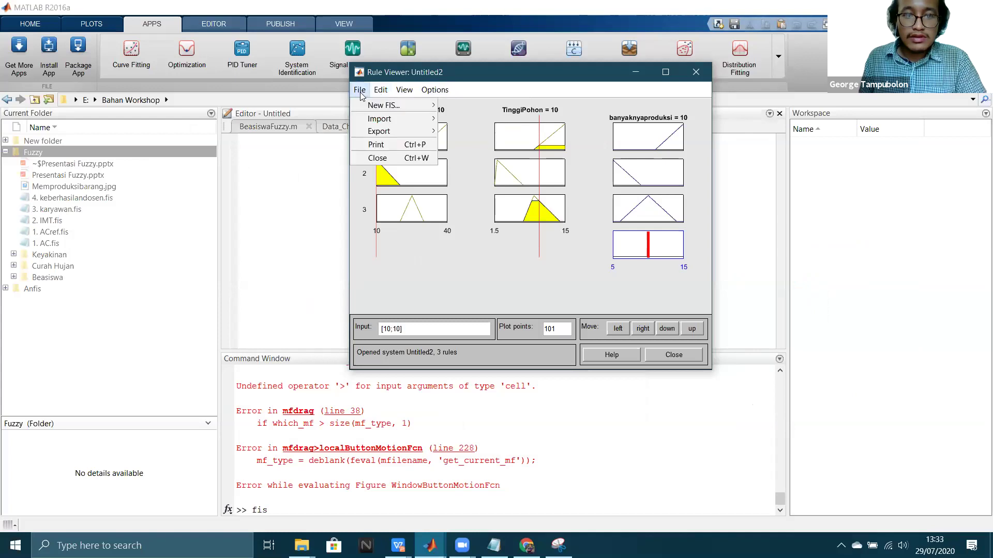
mouse_move(428, 132)
left_click(469, 146)
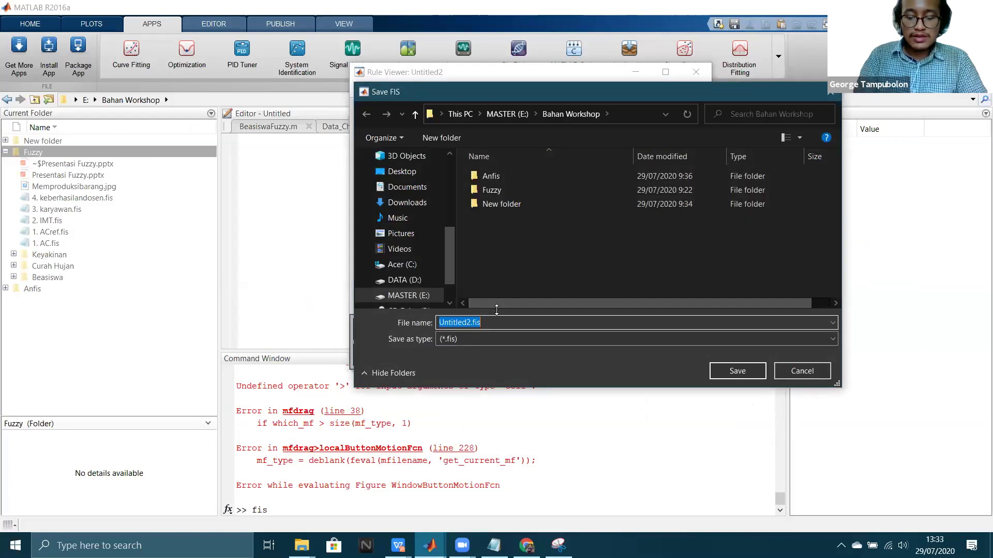
key("BackSpace")
type("Produksi")
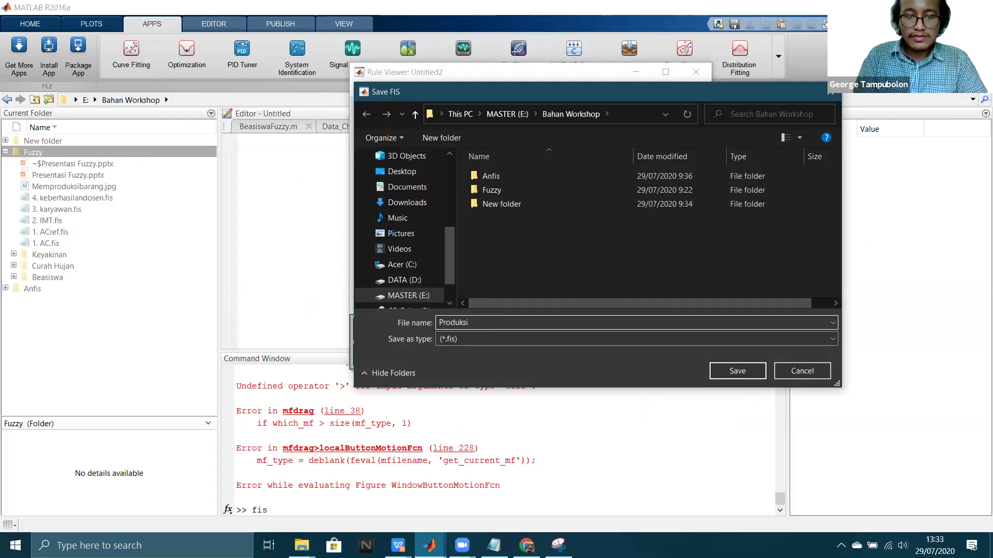
key("Return")
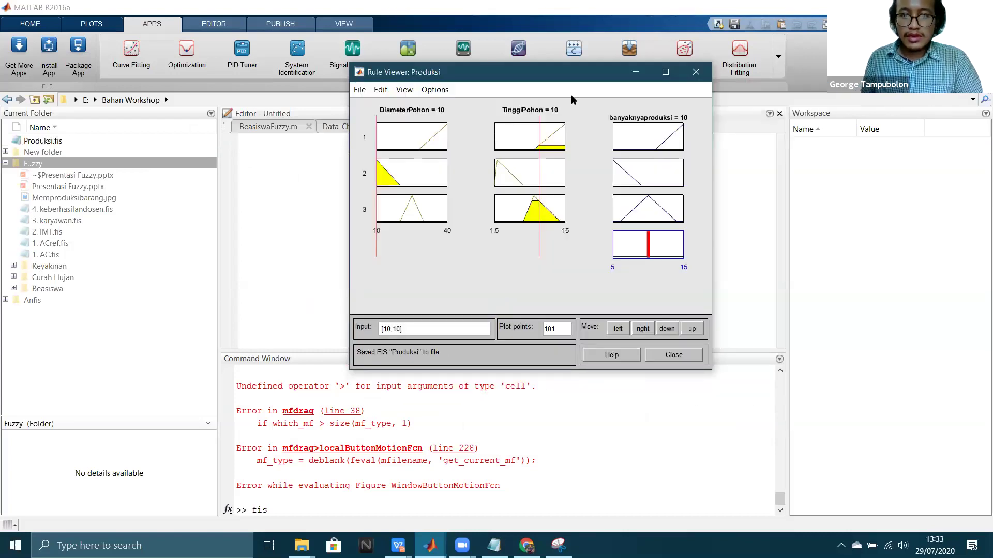
Step: Close the rule viewer and load the saved system by completing and running fis = readfis('Produksi.fis'); at the command prompt
left_click(696, 72)
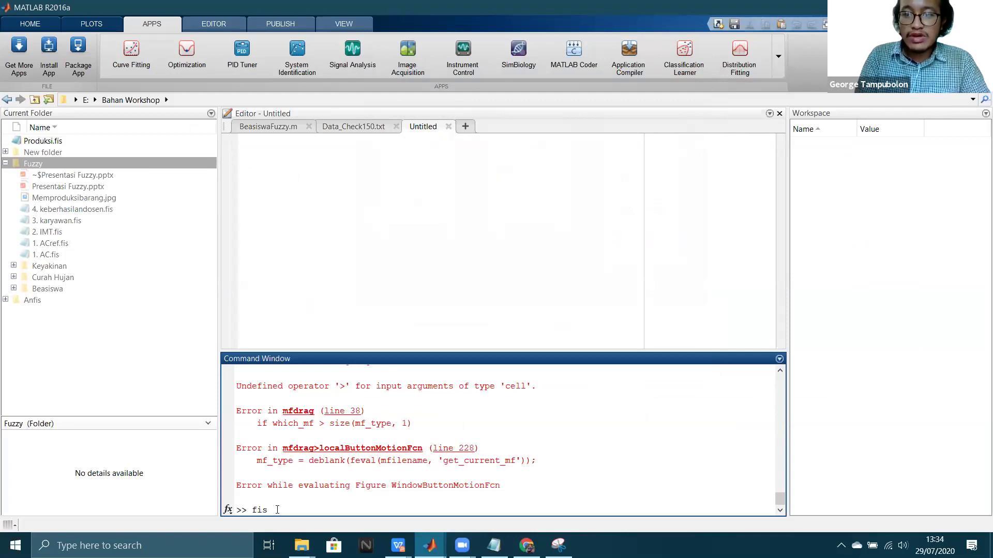
type("=")
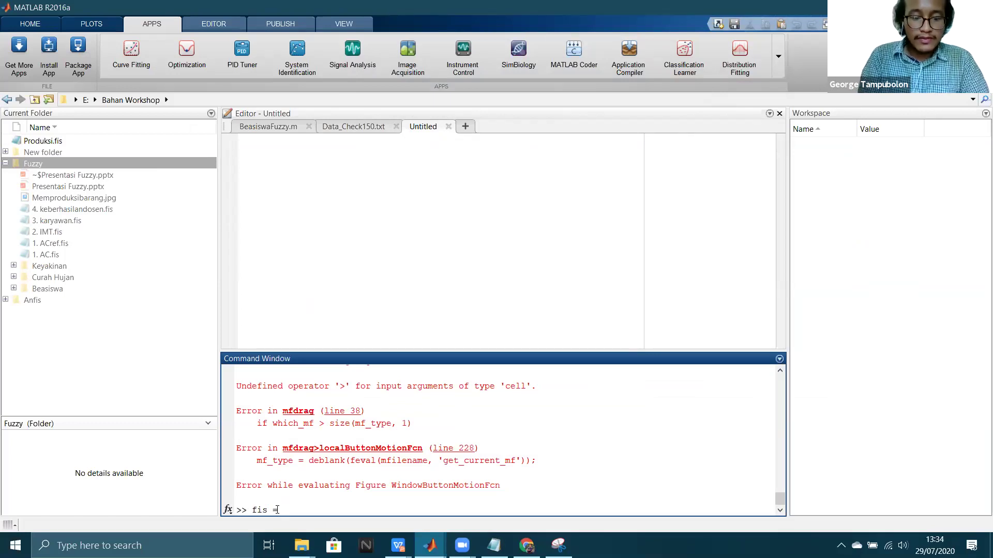
type(" e")
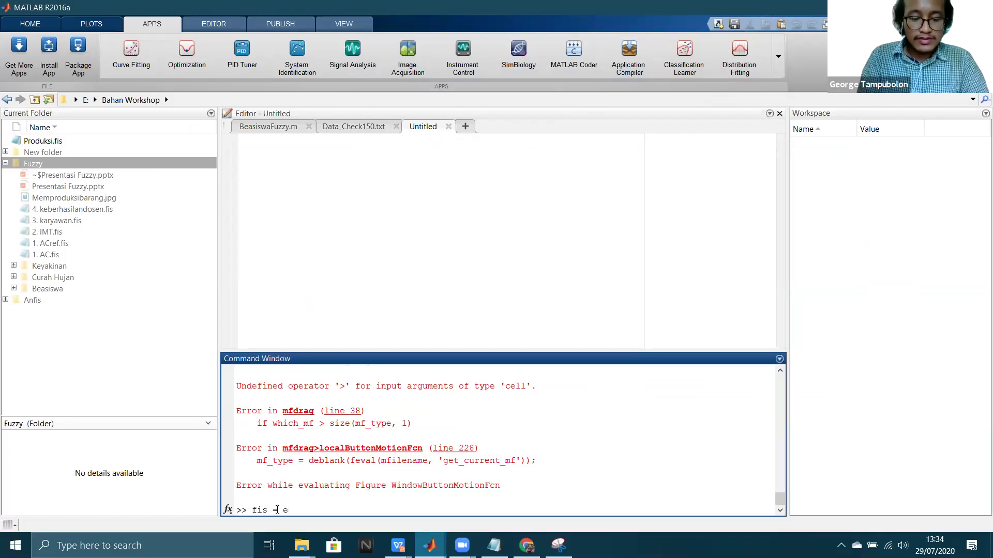
key("BackSpace")
type("read")
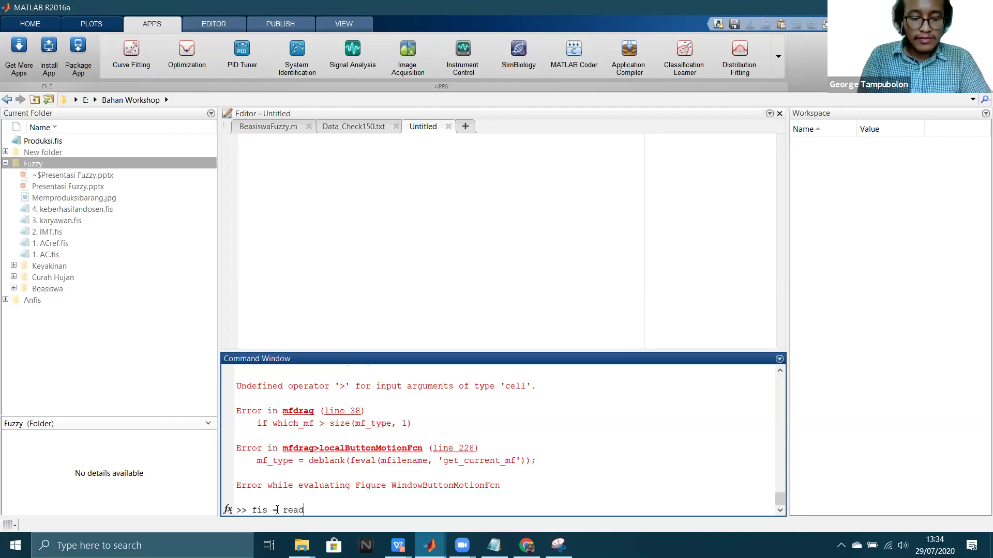
type("fis(")
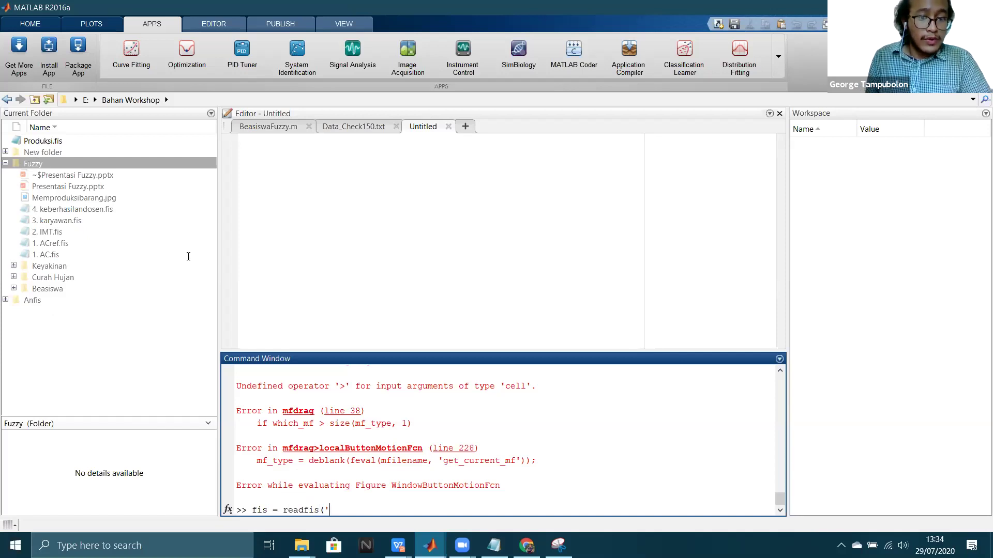
type("Produksi")
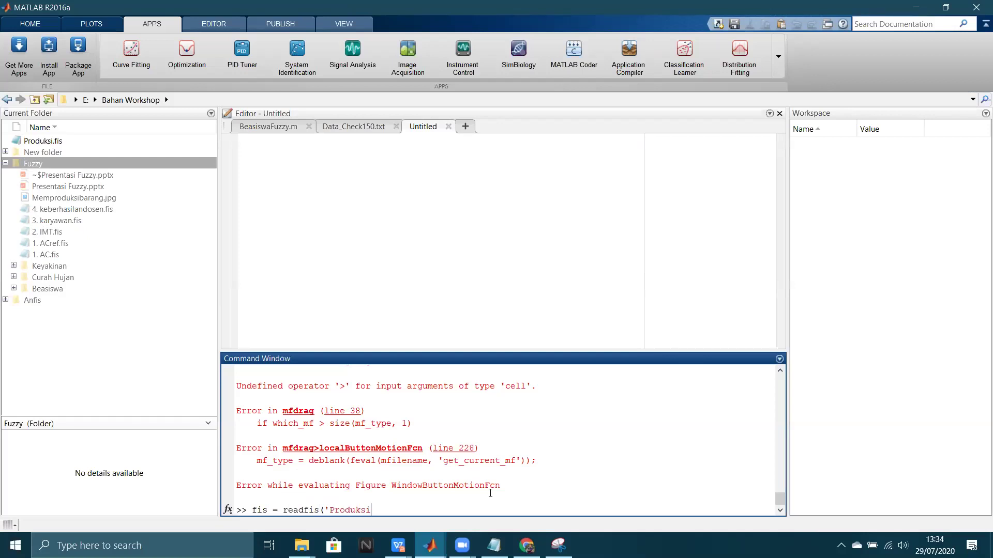
type(".fis');")
key("Return")
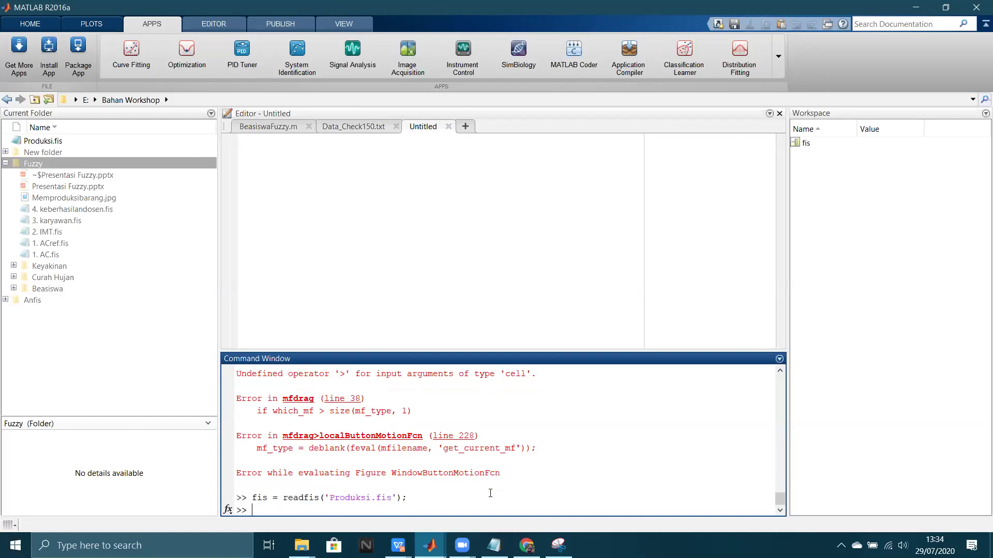
Step: Begin a command that assigns the fuzzy evaluation to out, written as out=evafis(
type("out")
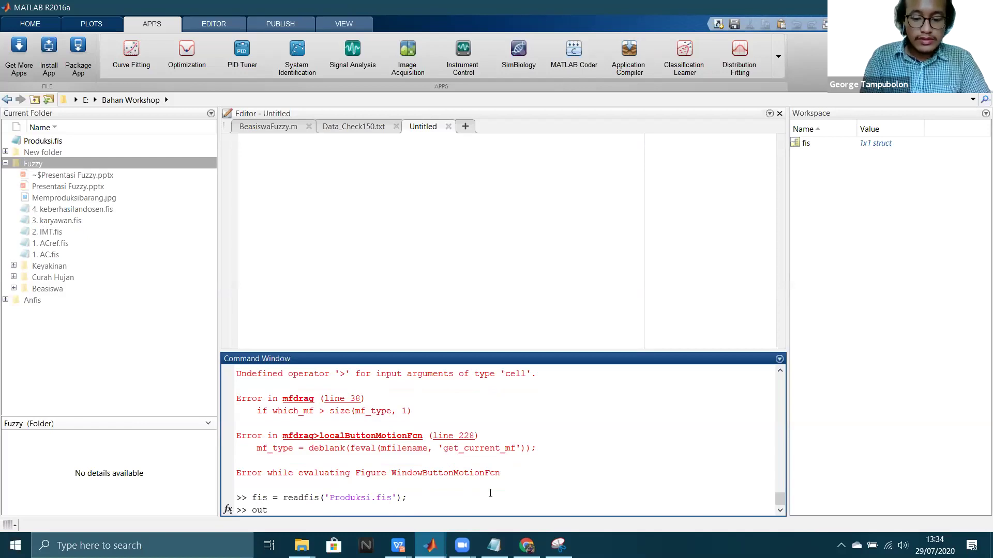
type("=")
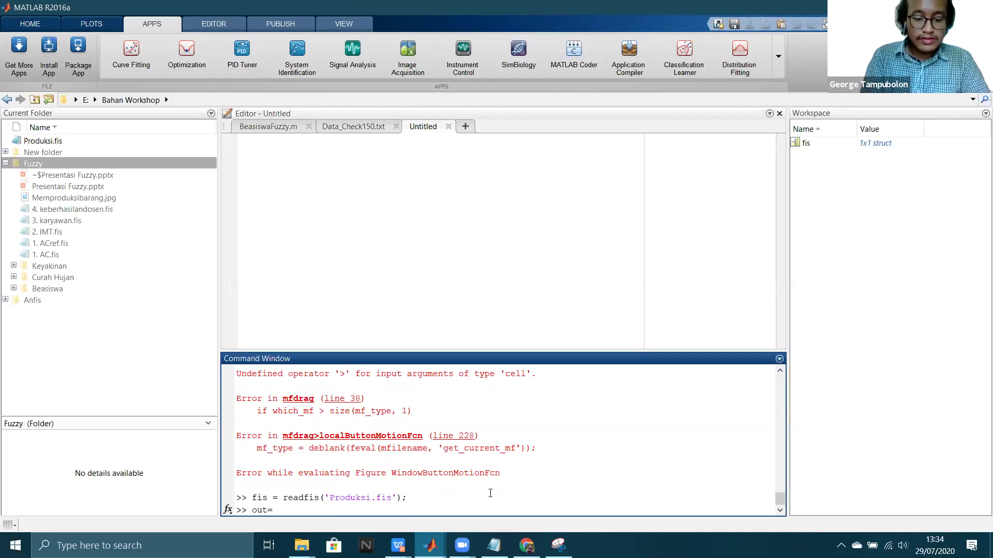
type("evafis(")
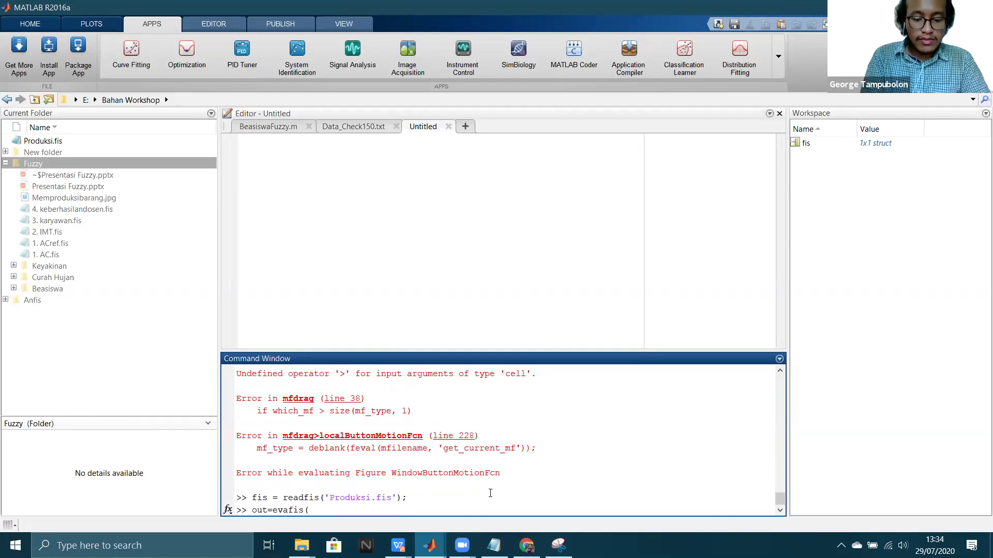
Step: Complete the command line as out=evalfis([],fis), correcting the misspelled function name and leaving the input vector empty
type("[]")
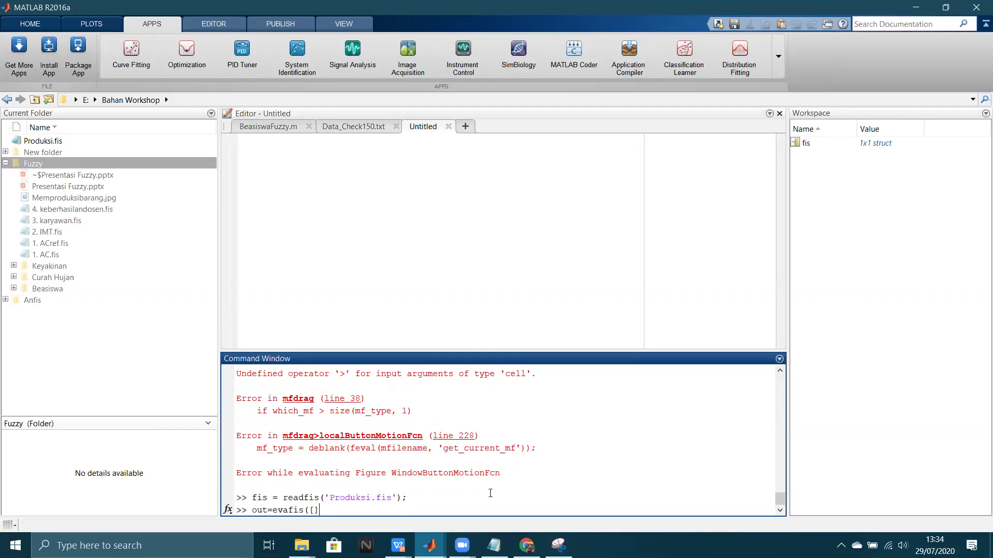
type(",")
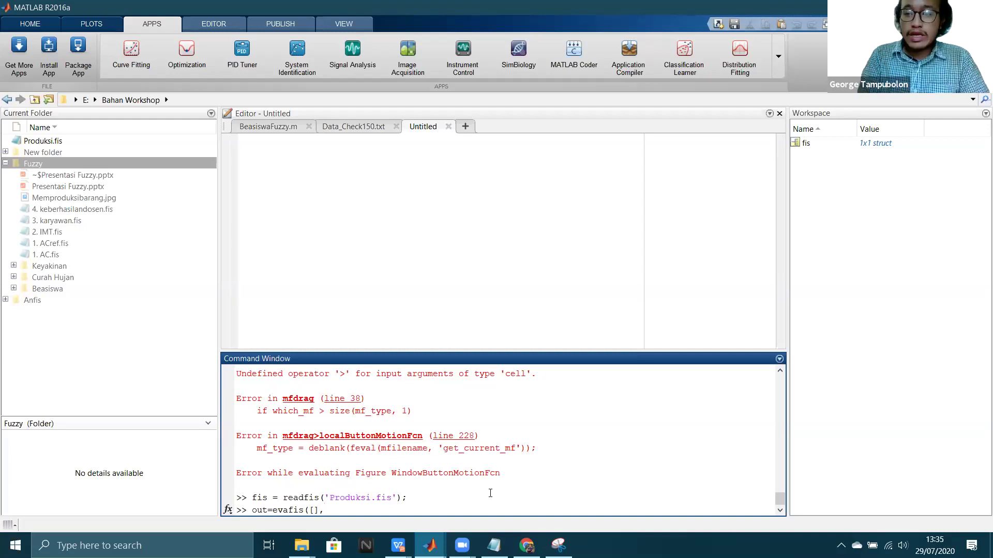
type("fis)")
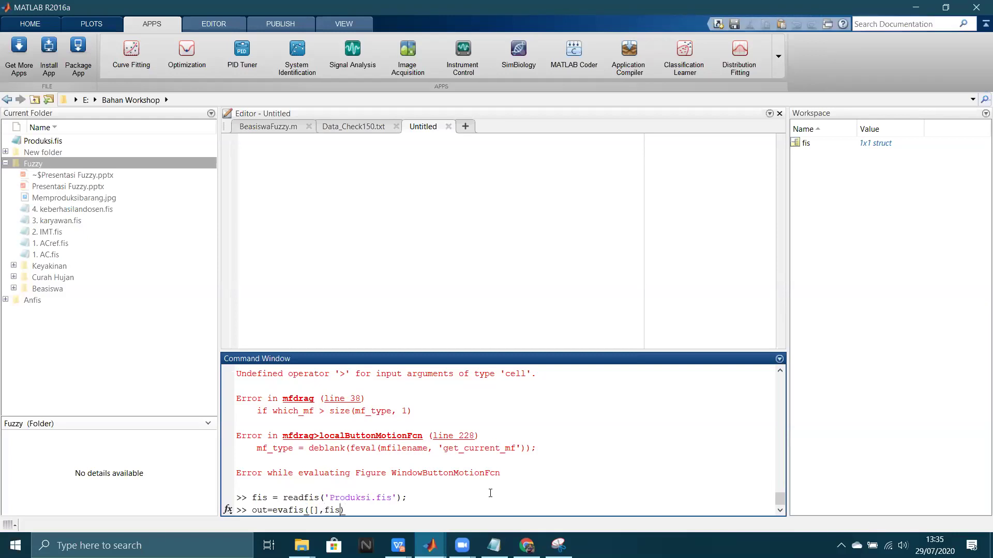
key("Left")
key("Left")
key("Left")
key("Left")
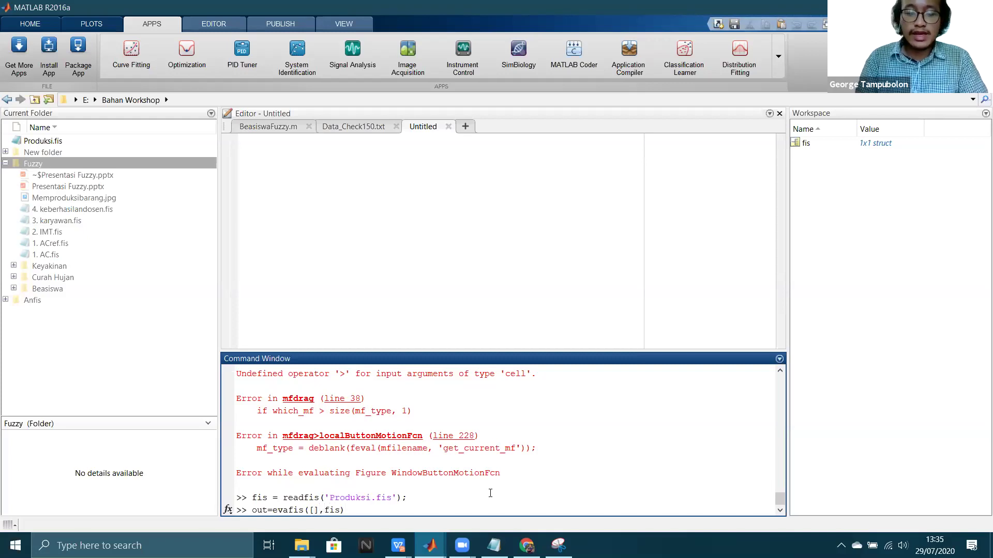
left_click(289, 511)
type("l")
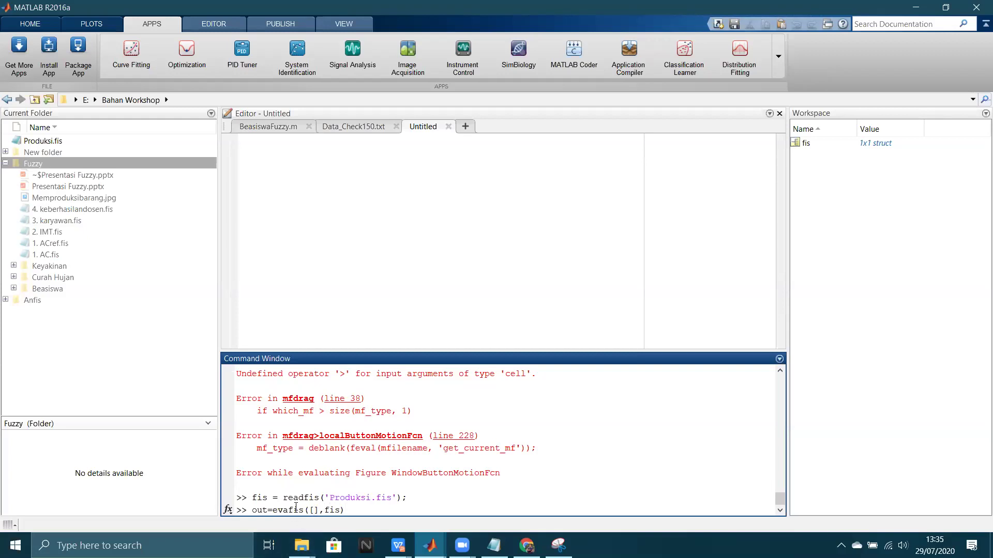
left_click(319, 511)
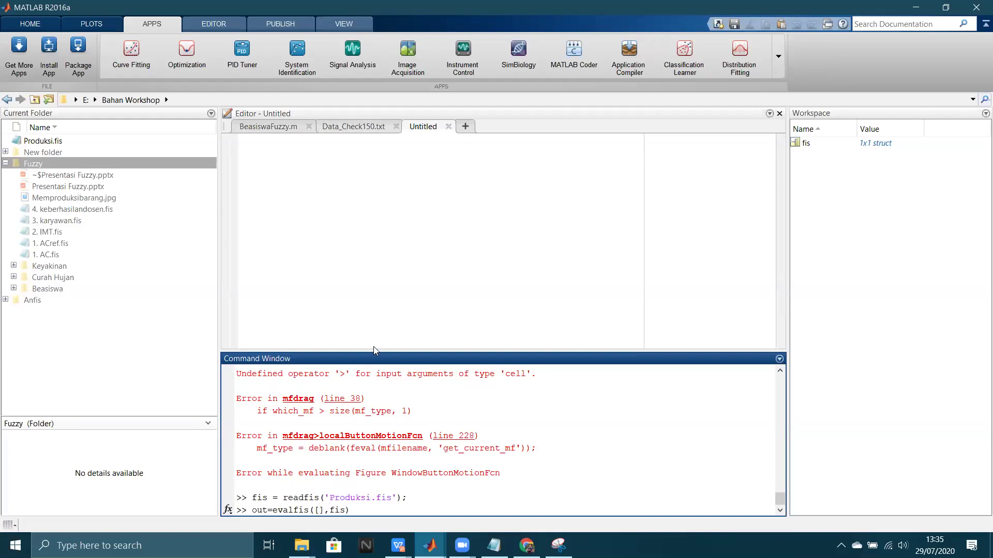
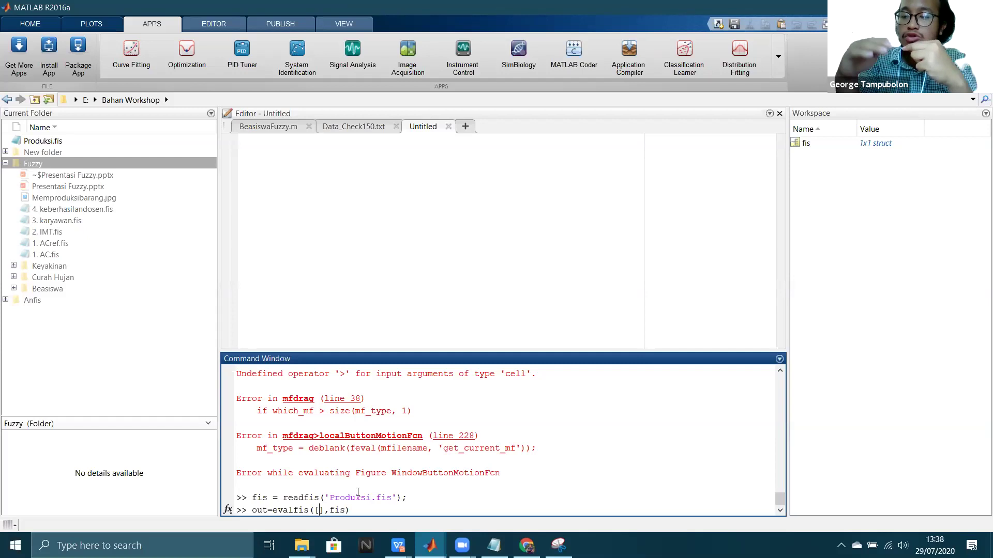
Step: Finish with the evalfis line and clear the Command Window using clc
key("Left")
key("Left")
key("Left")
key("Left")
key("Left")
key("Left")
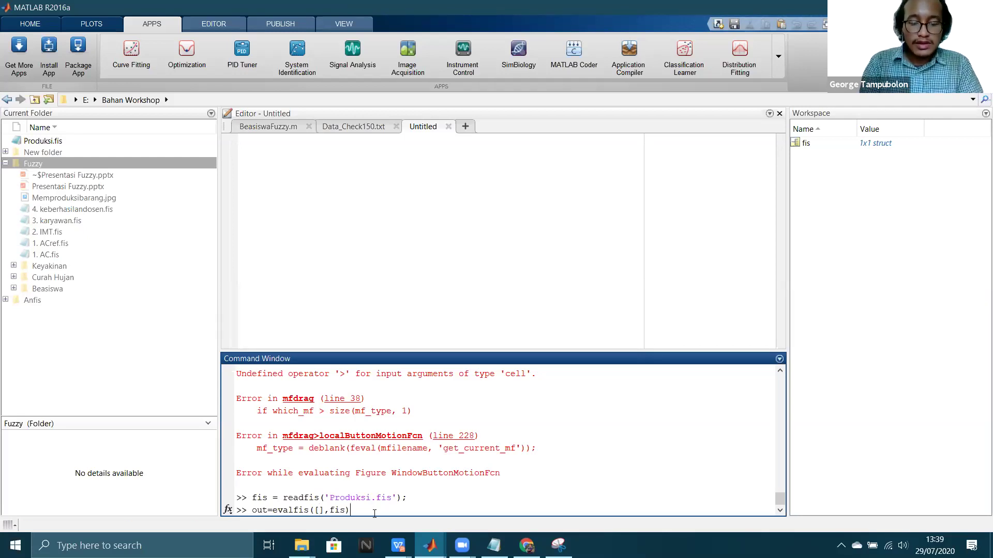
key("Return")
type("clc")
key("Return")
key("Return")
key("ctrl+o")
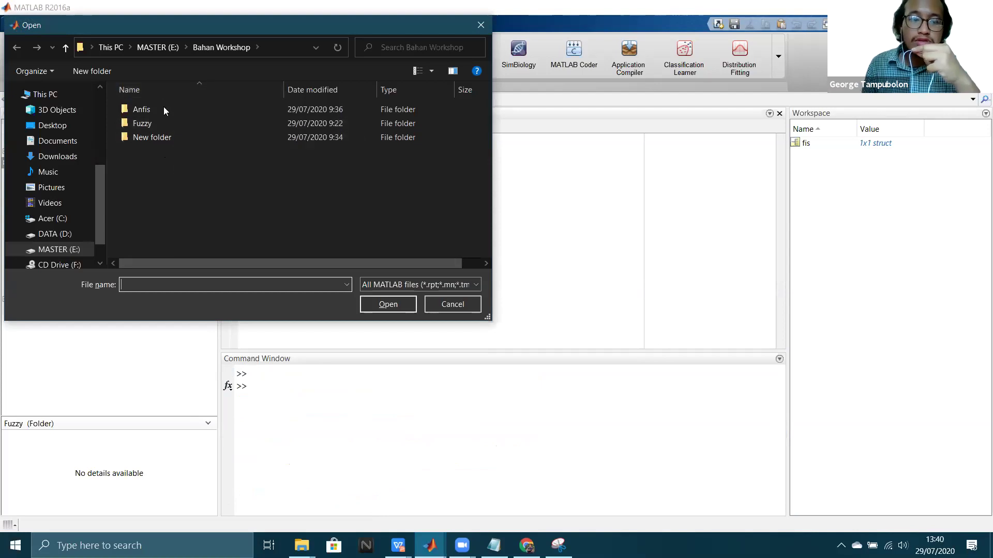
double_click(163, 123)
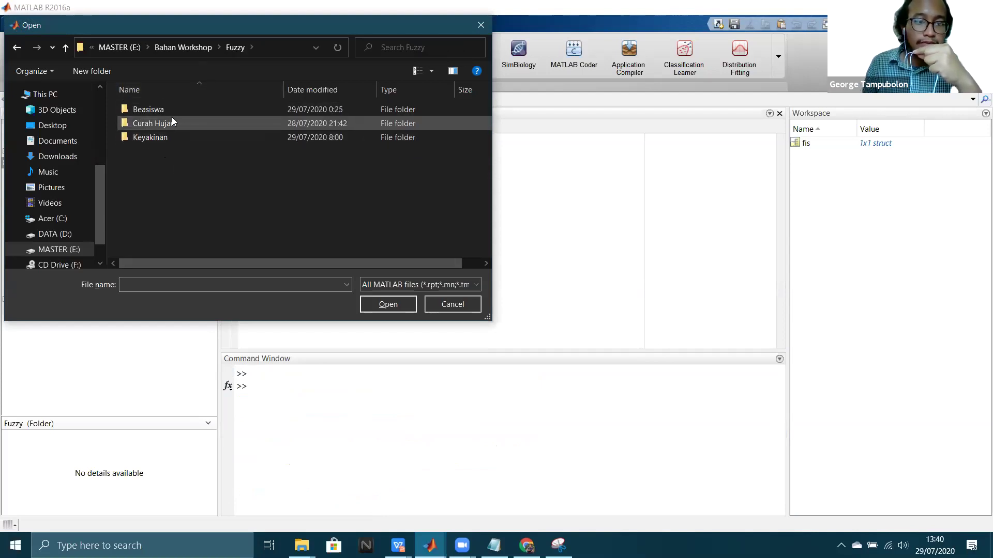
double_click(168, 111)
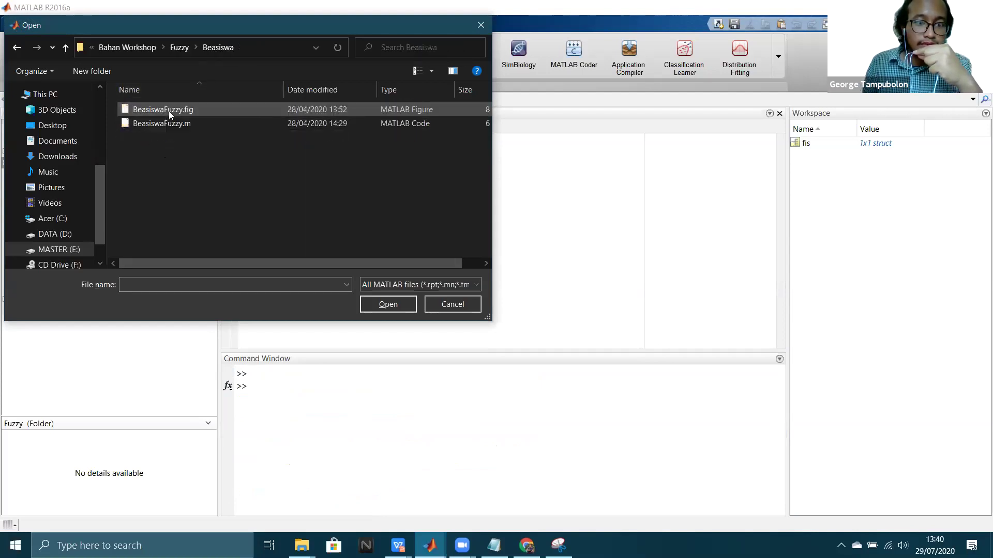
key("BackSpace")
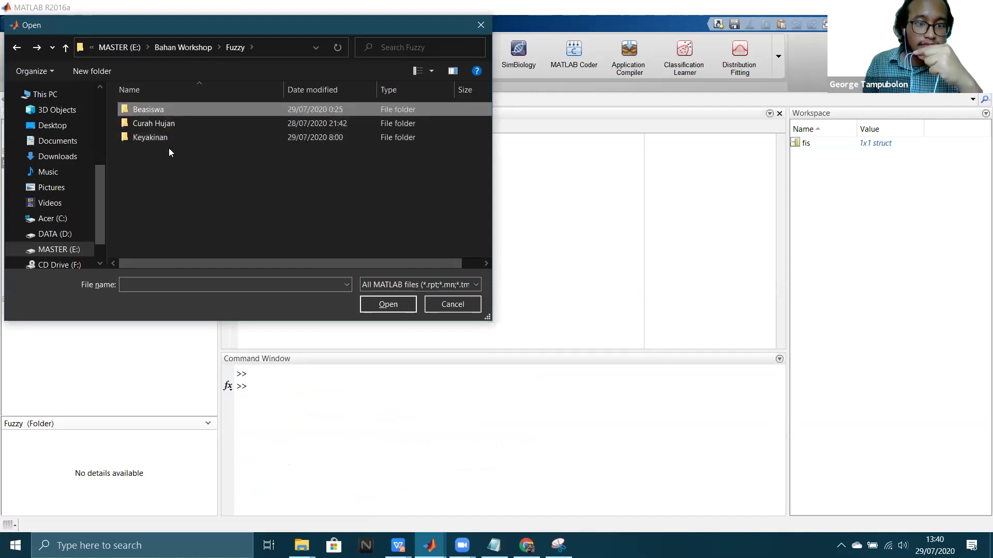
left_click(479, 24)
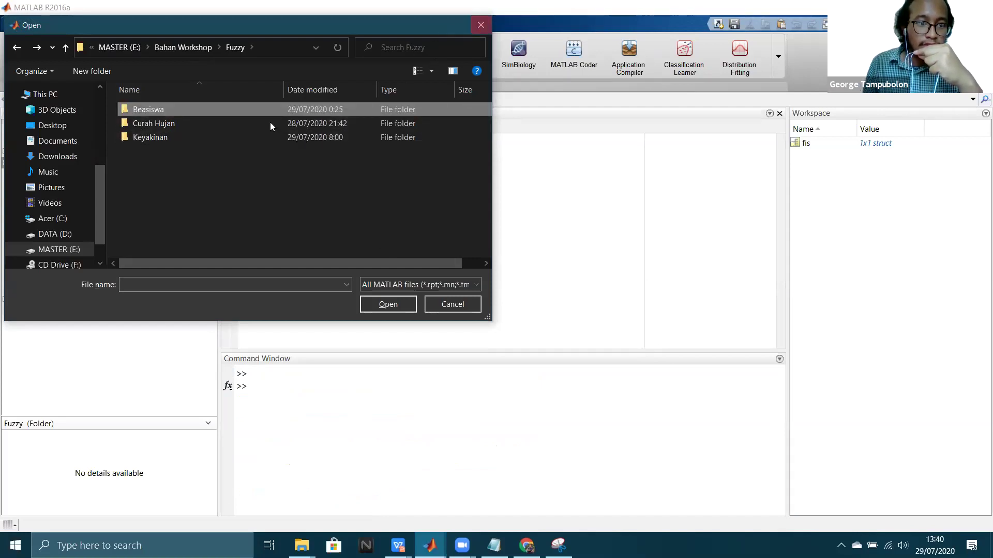
Step: Launch the Fuzzy Logic Designer with the fuzzy command and load 1. ACref.fis from the Fuzzy folder
type("fuzzy")
key("Return")
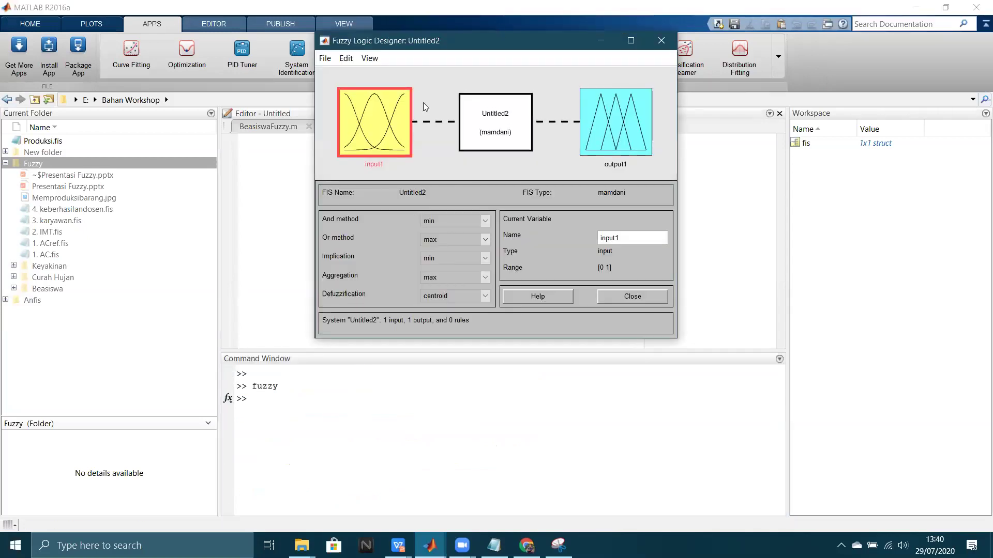
key("ctrl+o")
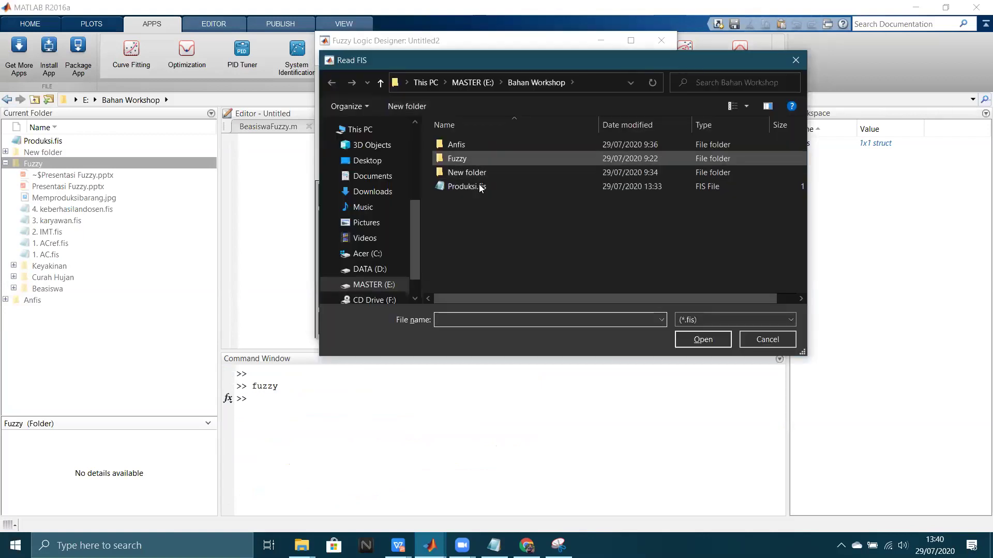
double_click(474, 158)
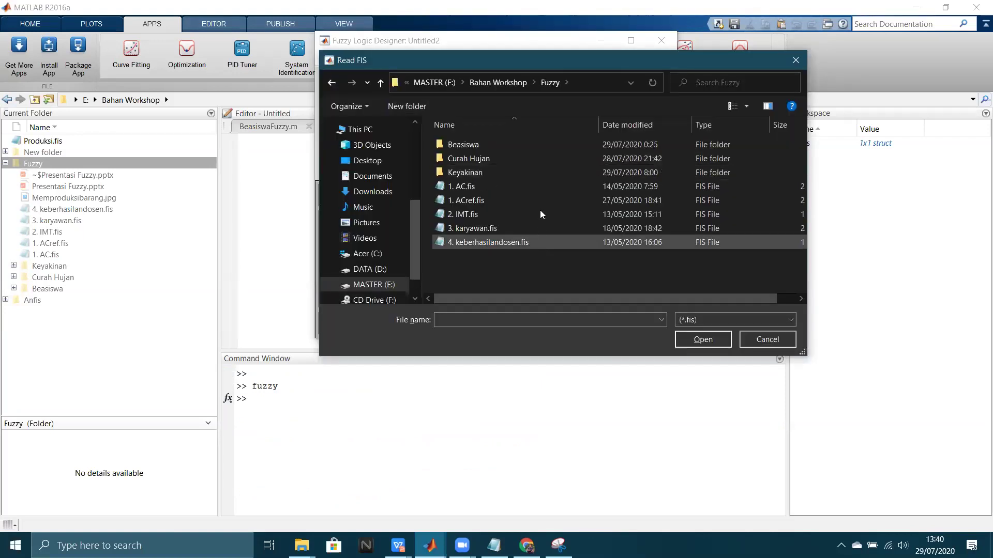
left_click(509, 200)
left_click(702, 339)
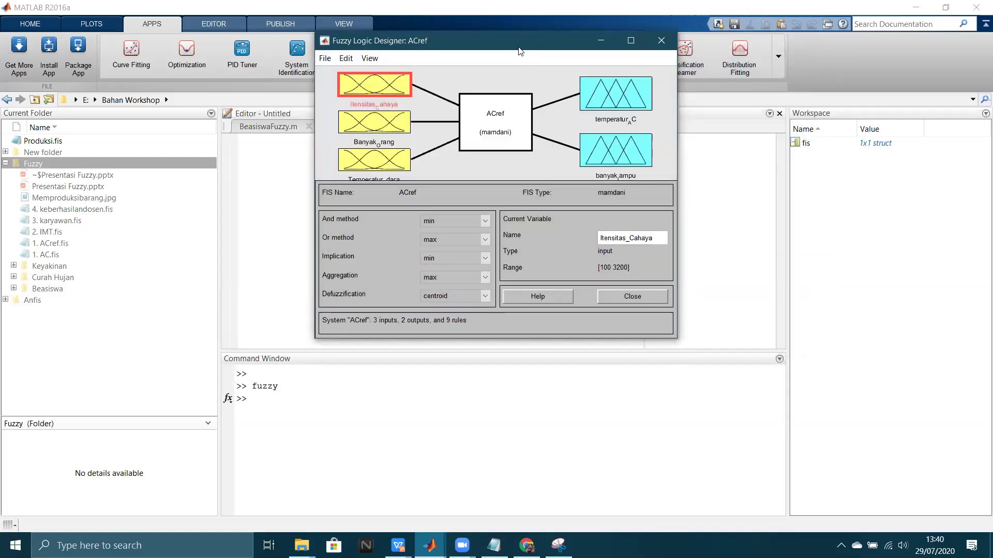
Step: Open the Rule Viewer for the ACref system and place it beside the designer window
left_click_drag(519, 47, 521, 42)
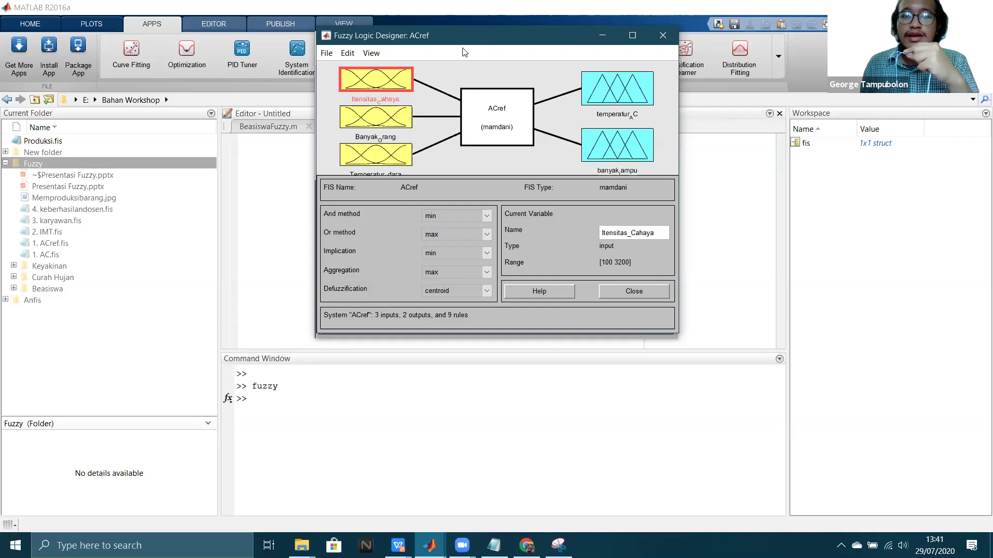
left_click_drag(486, 32, 471, 82)
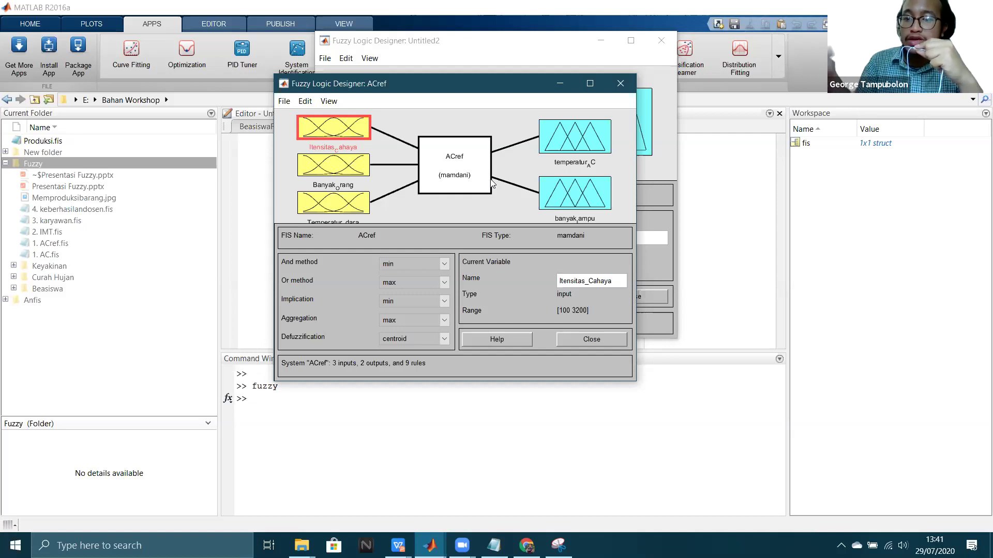
left_click(329, 101)
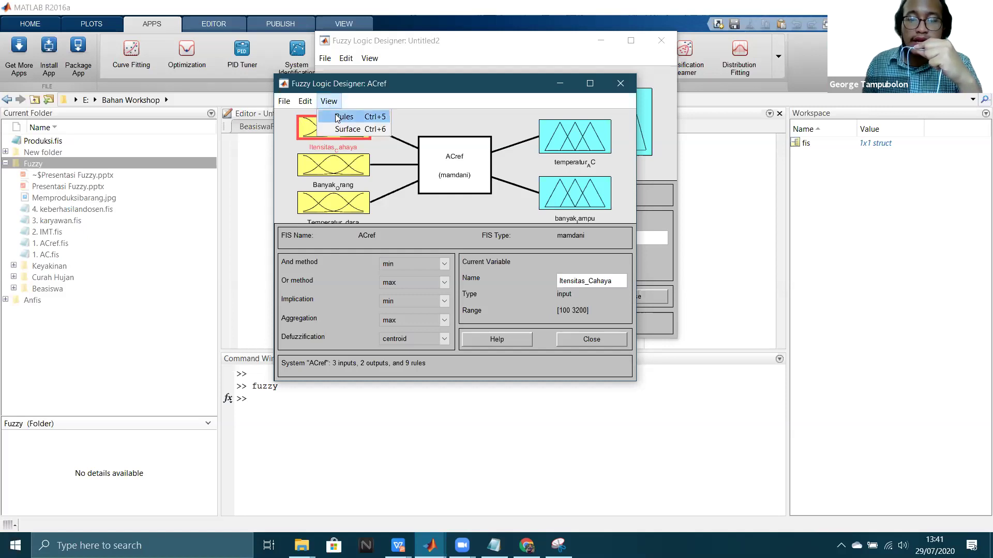
left_click(337, 118)
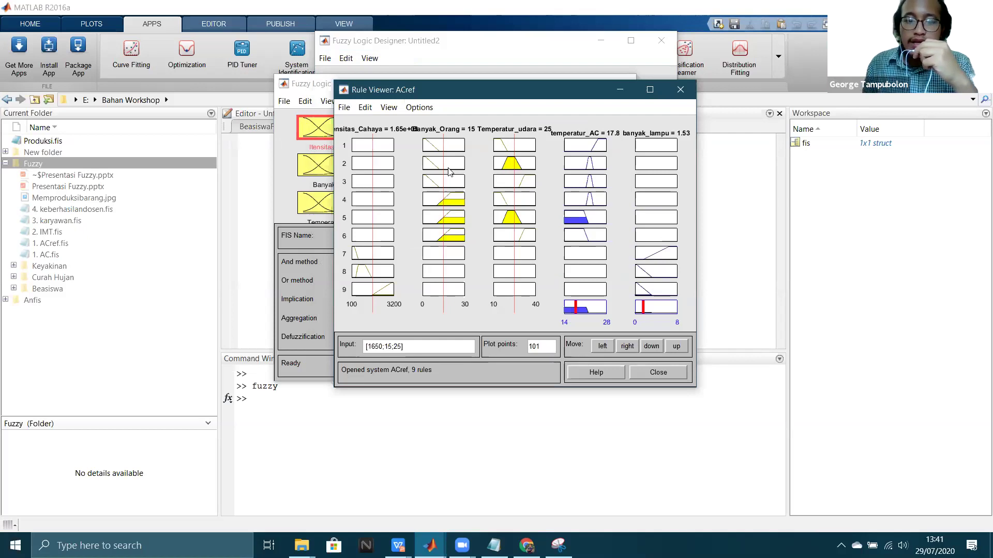
left_click_drag(492, 102, 692, 110)
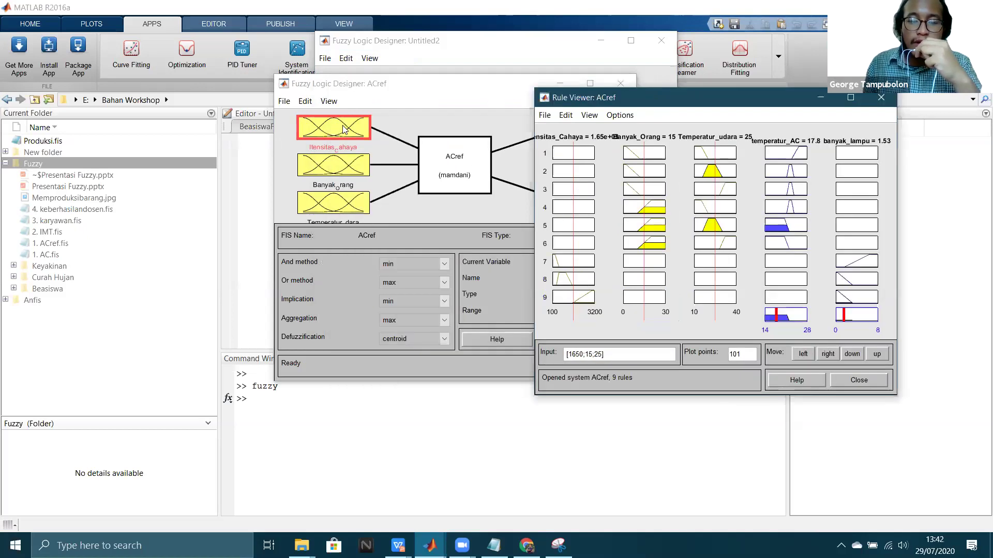
Step: Open the Itensitas_Cahaya input's membership functions and inspect the Normal and Terang curves
double_click(343, 130)
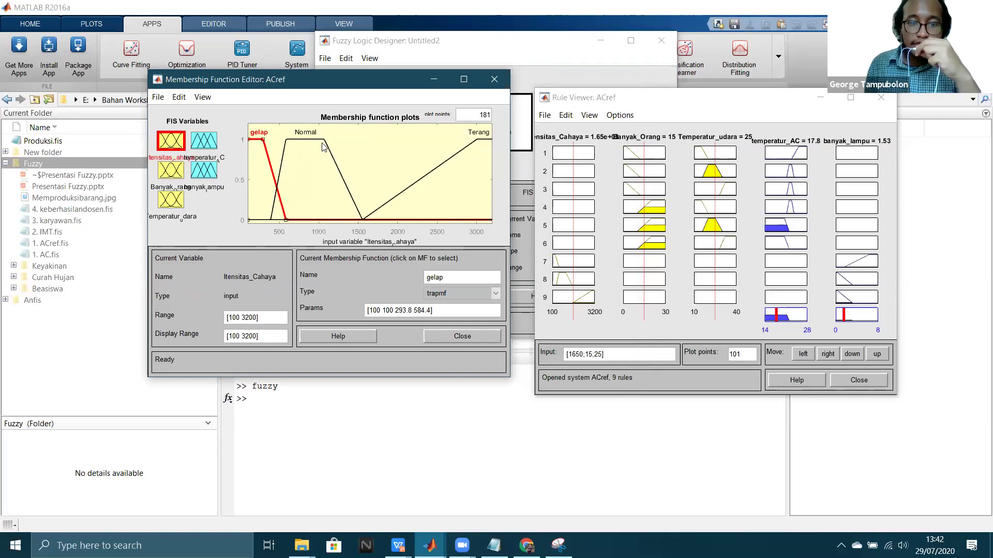
left_click(356, 201)
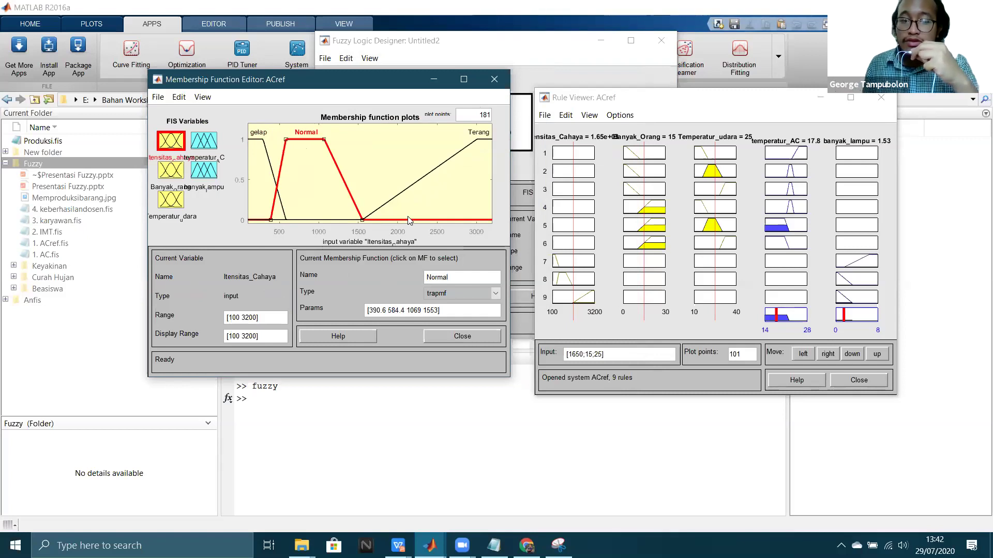
left_click(412, 187)
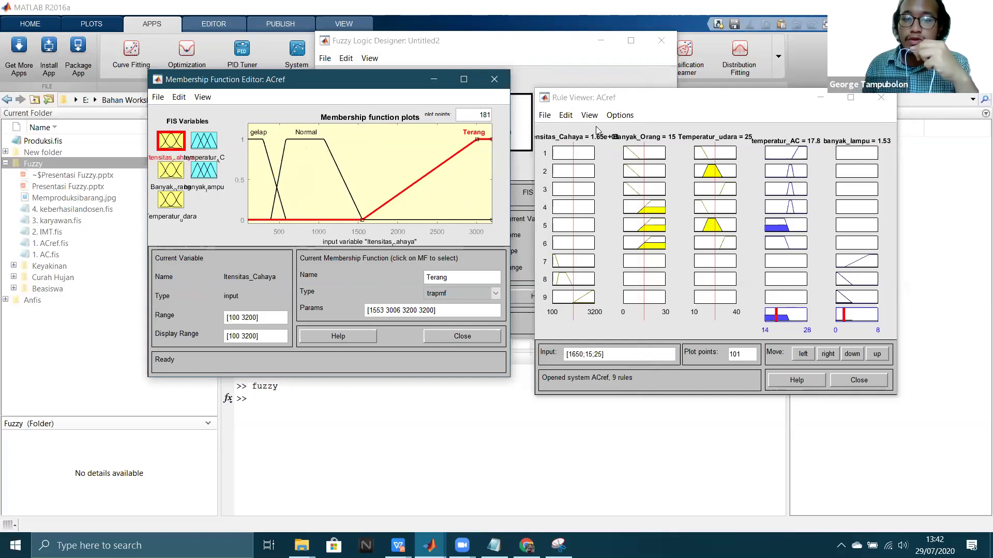
Step: Adjust the ACref Rule Viewer inputs to about 2538 for Itensitas_Cahaya, 8.6 for Banyak_Orang and 28.8 for Temperatur_udara
left_click(650, 96)
left_click_drag(590, 98, 511, 57)
left_click_drag(494, 274, 508, 282)
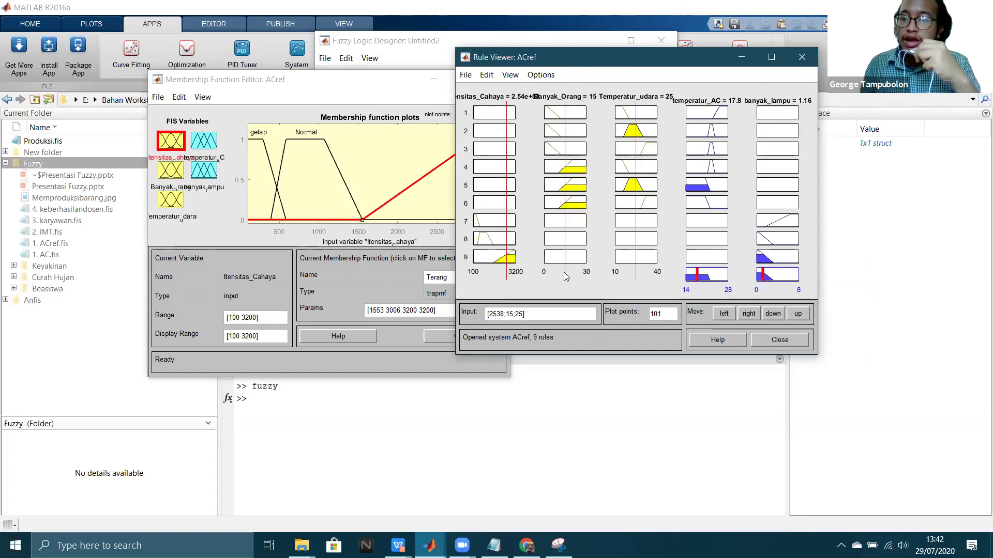
left_click_drag(564, 273, 556, 270)
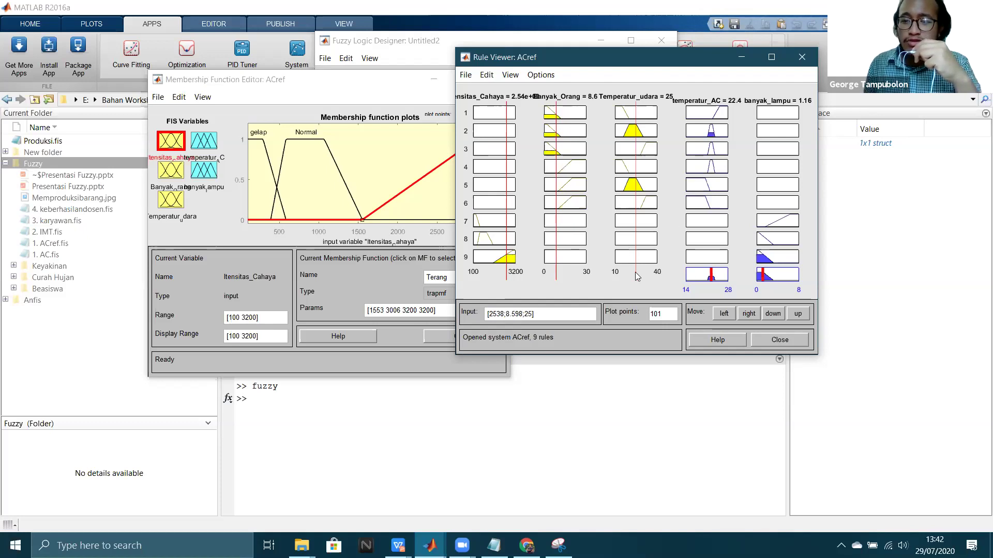
left_click_drag(638, 274, 641, 273)
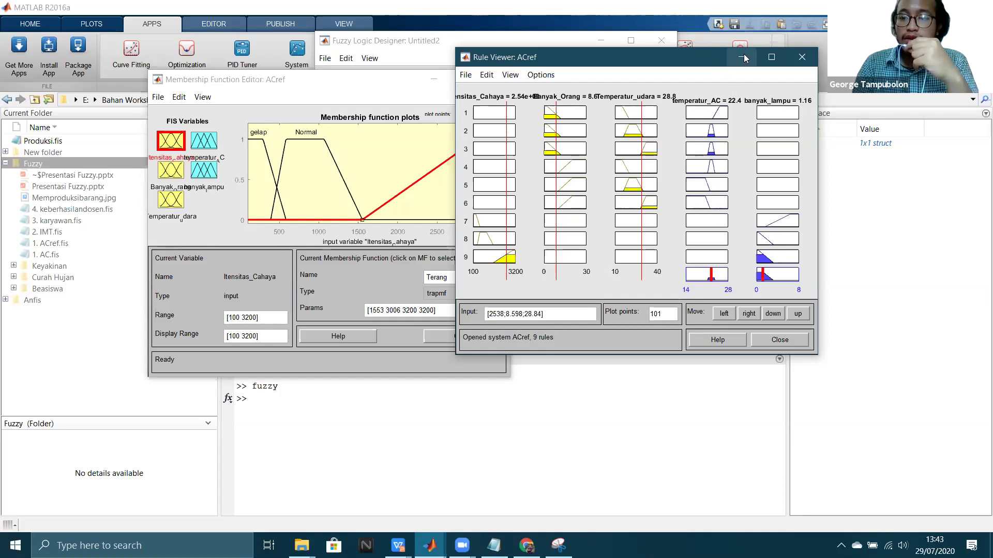
Step: Close the ACref Rule Viewer, Membership Function Editor and designer, returning to the Untitled2 designer
left_click_drag(707, 63, 639, 104)
left_click(417, 88)
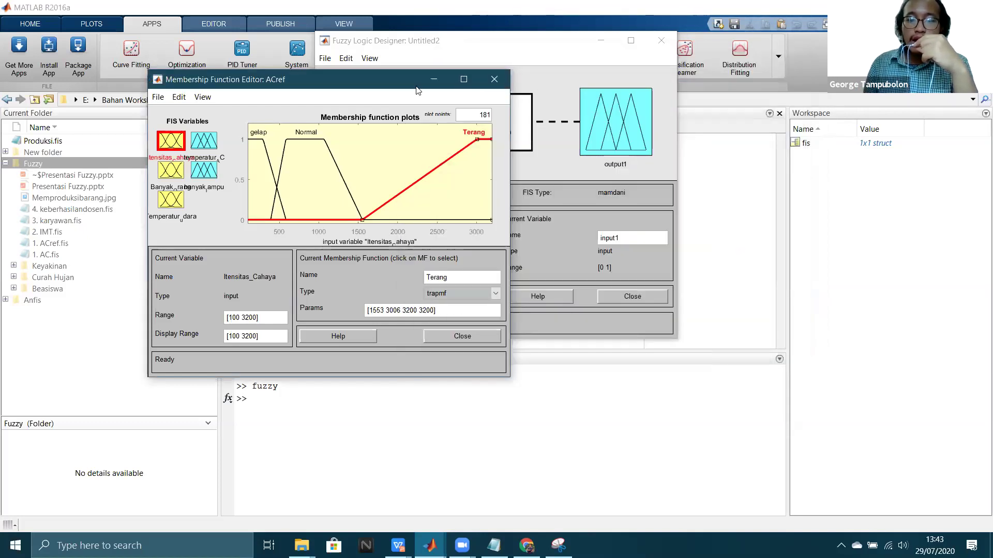
left_click(488, 75)
left_click(548, 81)
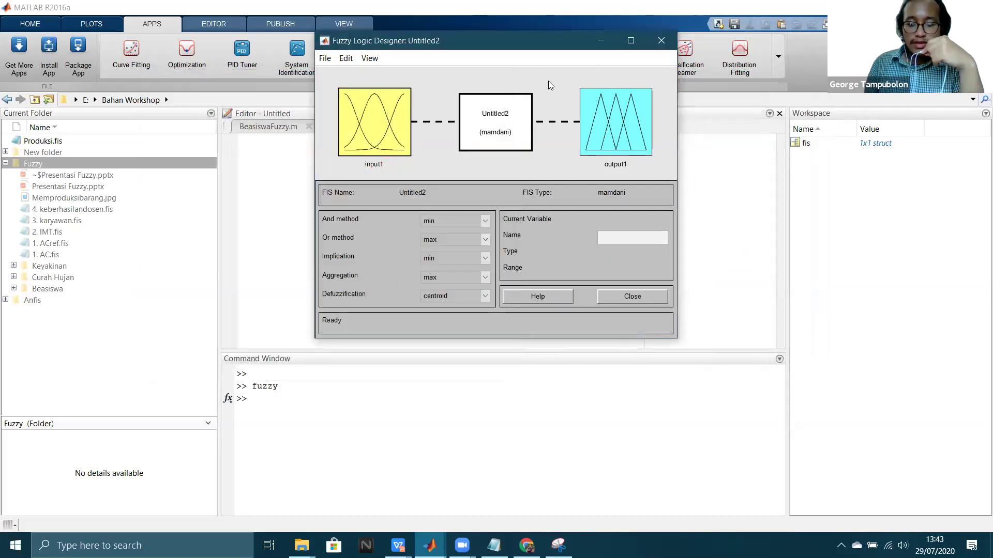
Step: Load 2. IMT.fis from the Fuzzy folder into the Fuzzy Logic Designer
key("ctrl+o")
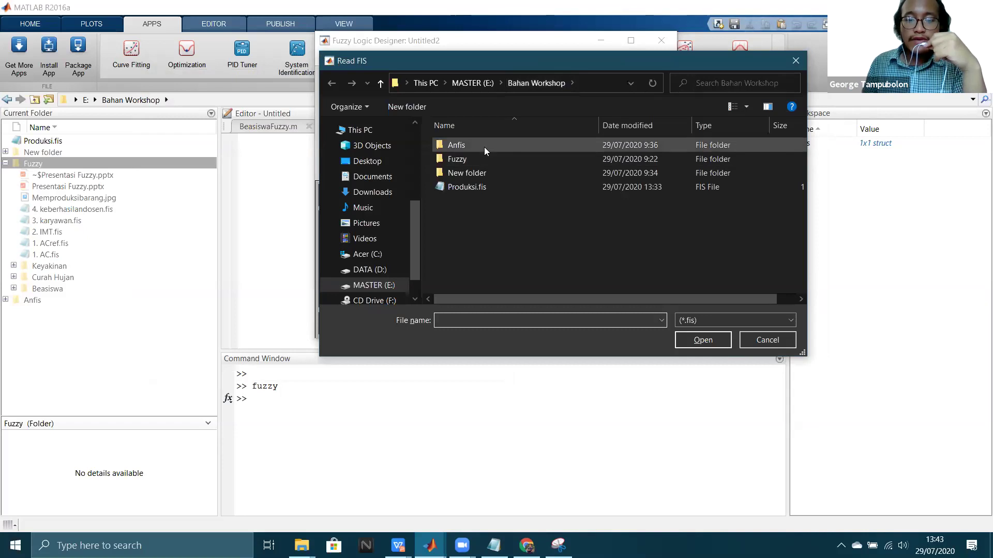
double_click(484, 146)
key("BackSpace")
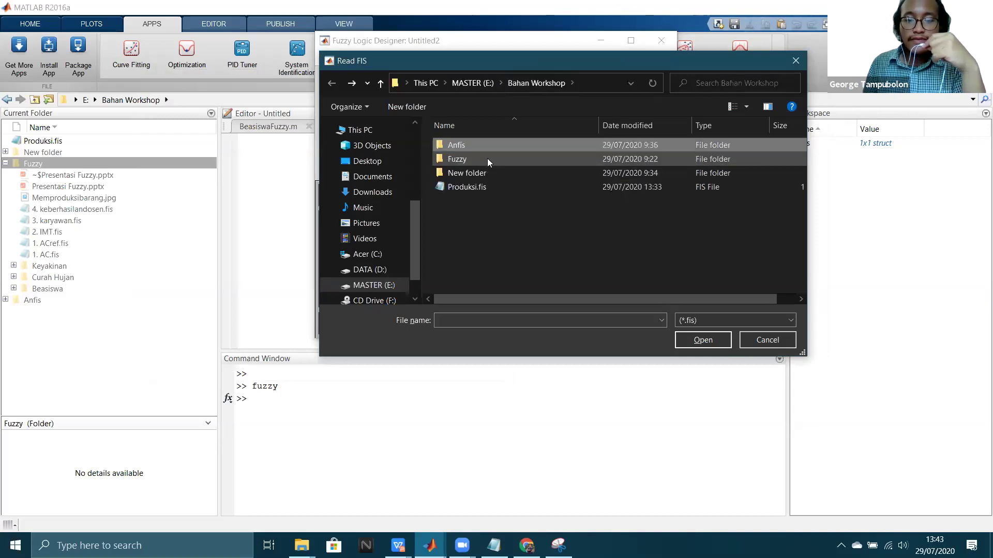
double_click(487, 158)
double_click(480, 215)
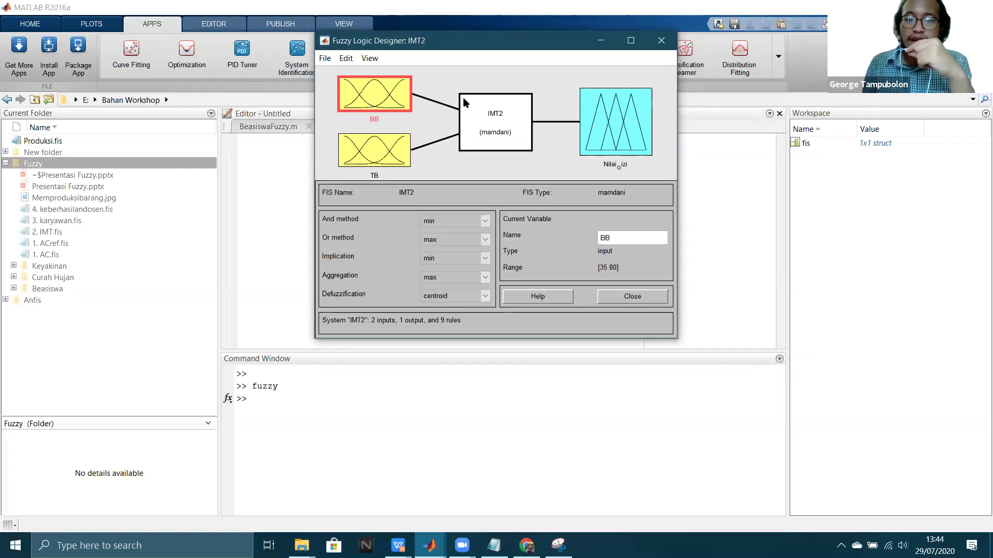
Step: Open the Rule Viewer for the IMT2 system
left_click(345, 59)
mouse_move(370, 58)
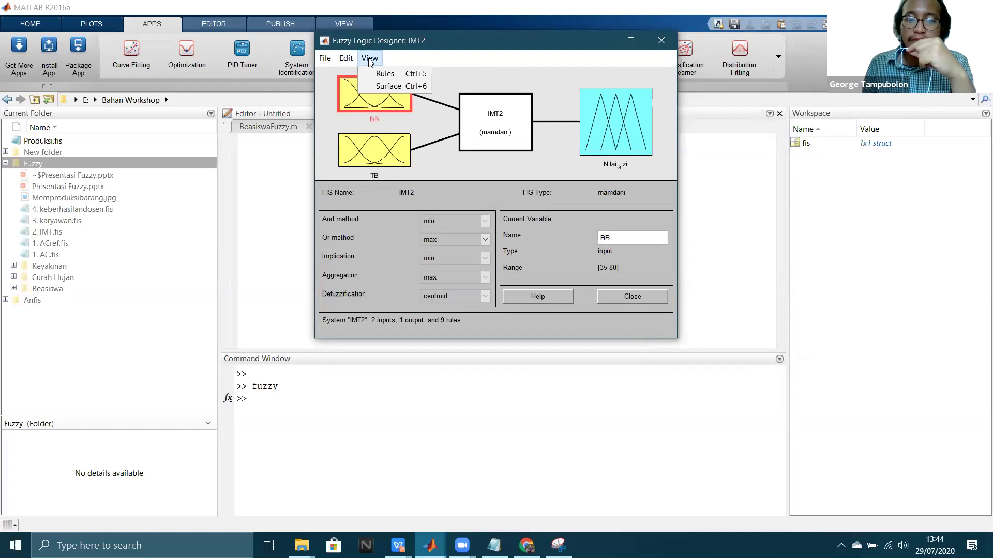
left_click(380, 75)
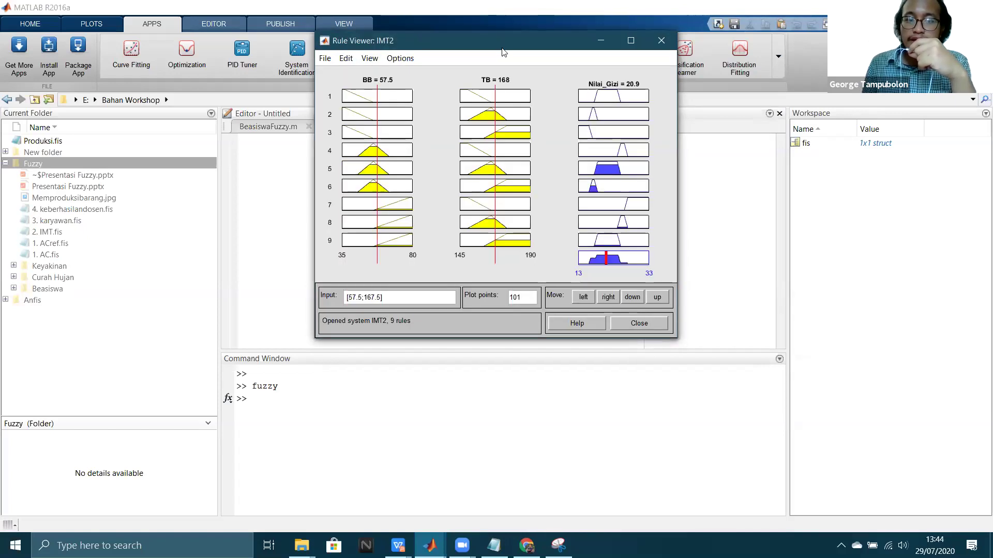
Step: Replace the BB value with 80 in the input vector of the IMT2 Rule Viewer
left_click_drag(502, 49, 497, 86)
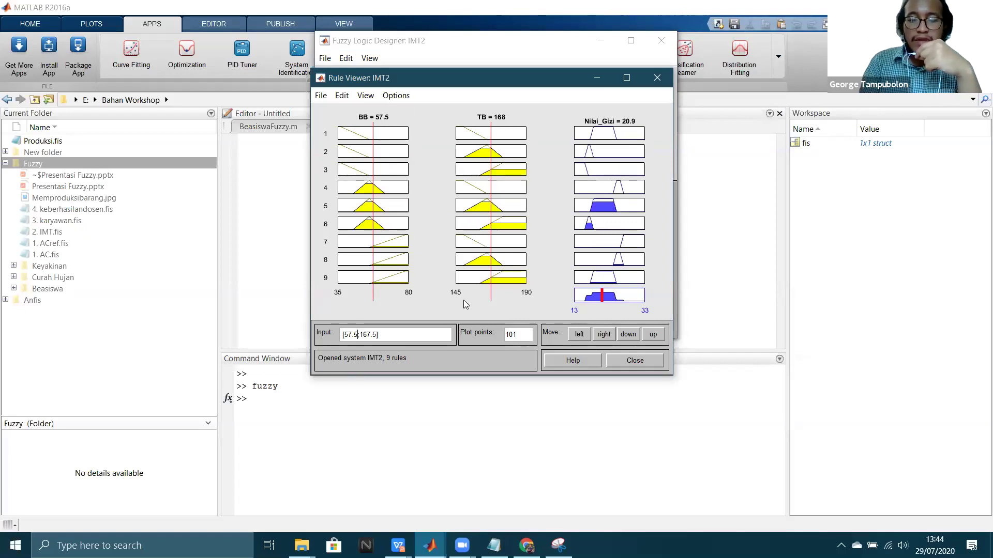
key("BackSpace")
key("BackSpace")
key("BackSpace")
key("BackSpace")
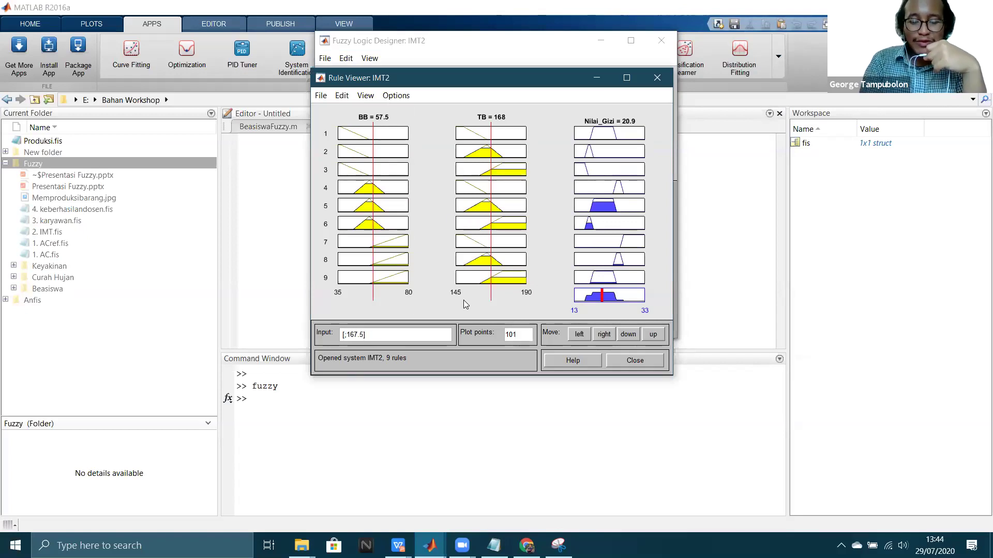
type("0")
key("BackSpace")
type("80")
Step: Replace the TB value with 172 in the IMT2 Rule Viewer's input vector and evaluate the rules
key("Right")
key("Right")
key("Right")
key("Right")
key("Right")
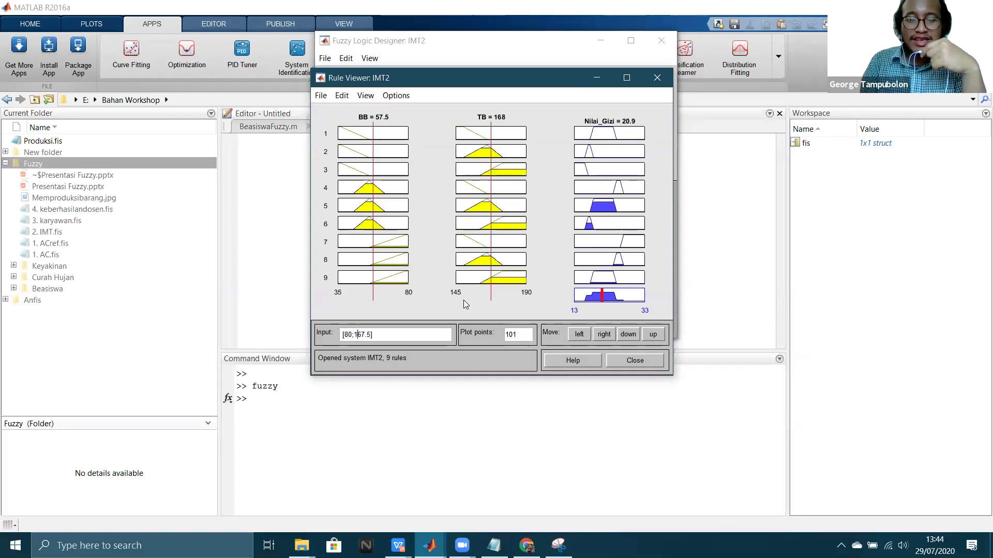
key("BackSpace")
key("BackSpace")
key("BackSpace")
key("BackSpace")
type("72")
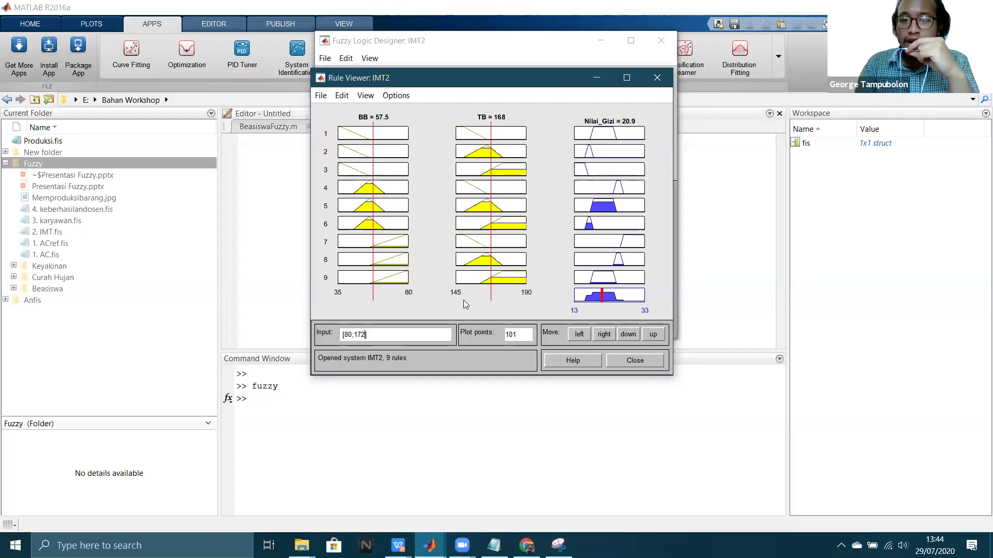
key("Return")
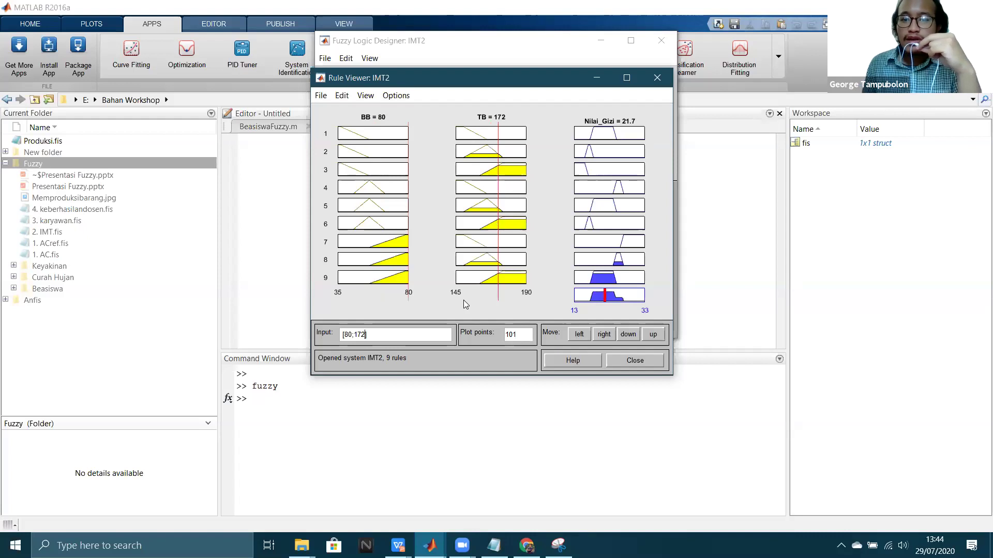
Step: Open the IMT2 Membership Function Editor beside the Rule Viewer and display the Nilai_Gizi output's membership functions
left_click_drag(468, 78, 644, 132)
double_click(486, 41)
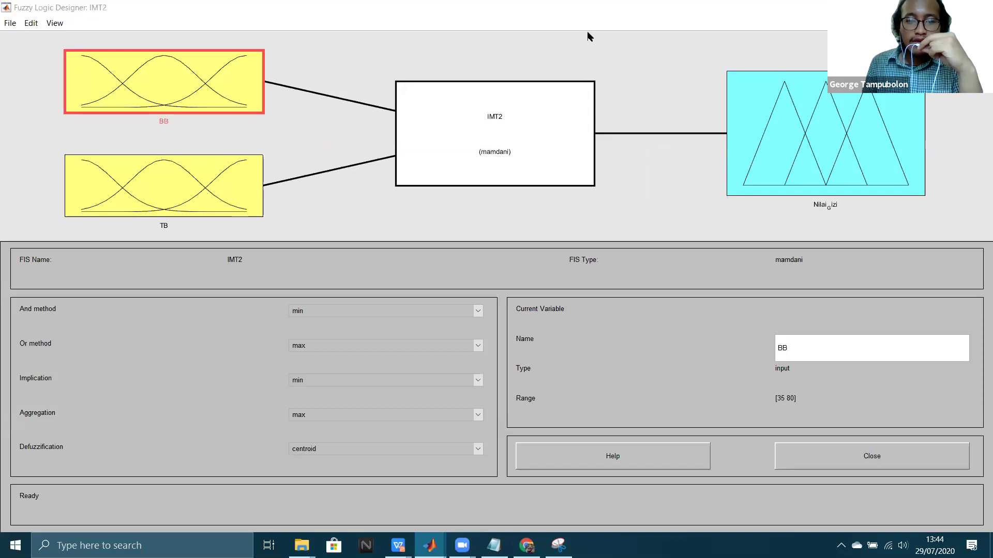
key("ctrl+2")
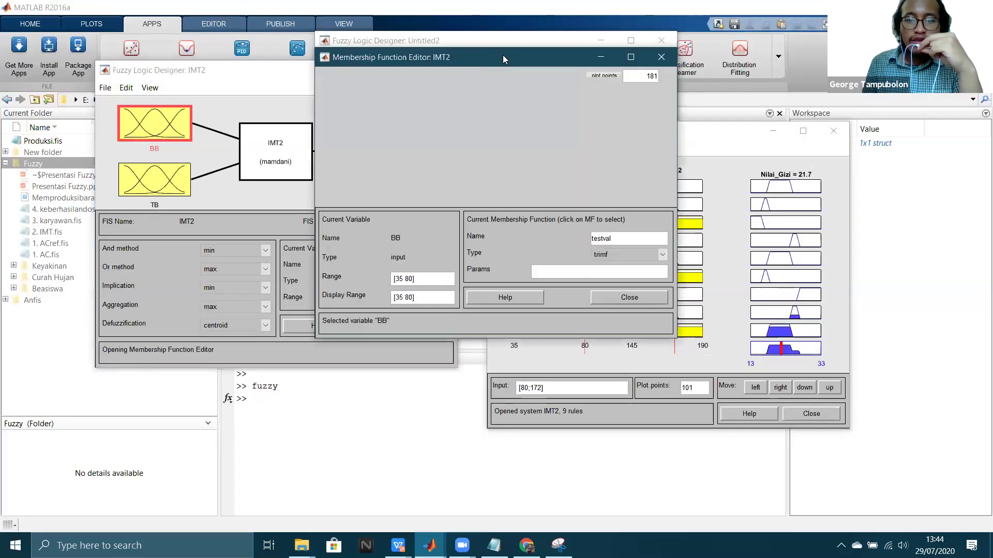
left_click_drag(503, 57, 322, 82)
left_click(187, 147)
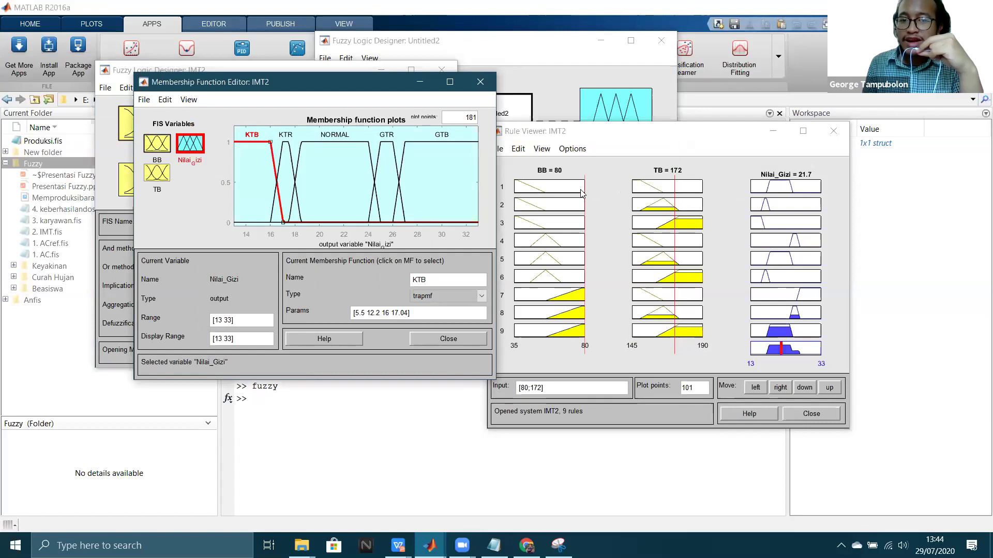
Step: Return to the IMT2 Rule Viewer and change the BB value in its input vector to 60
left_click(717, 131)
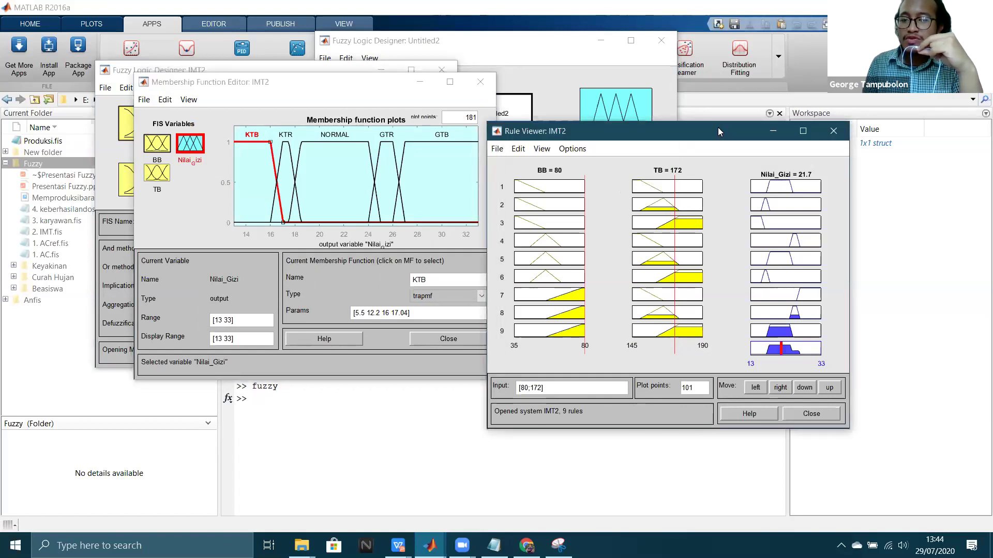
left_click_drag(718, 128, 731, 31)
left_click(541, 292)
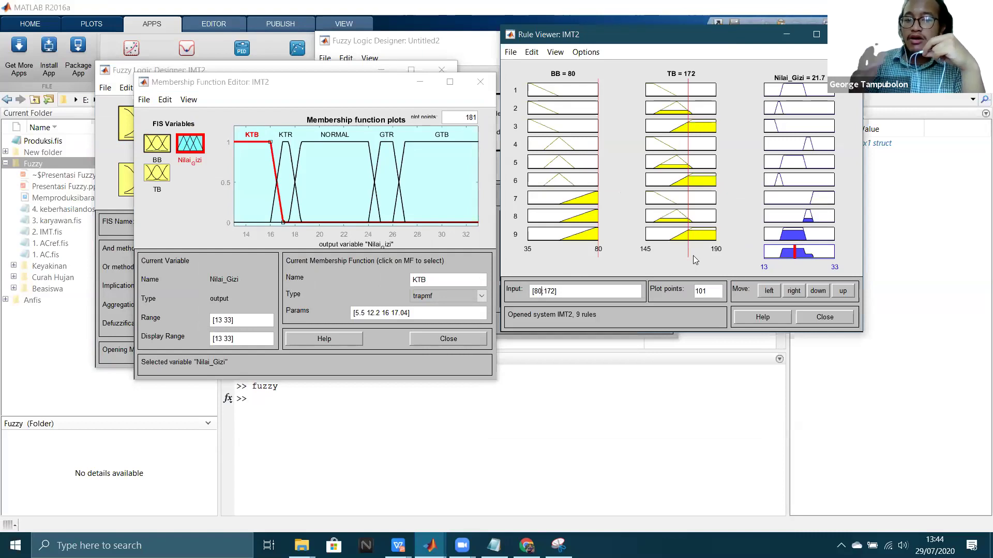
key("BackSpace")
key("BackSpace")
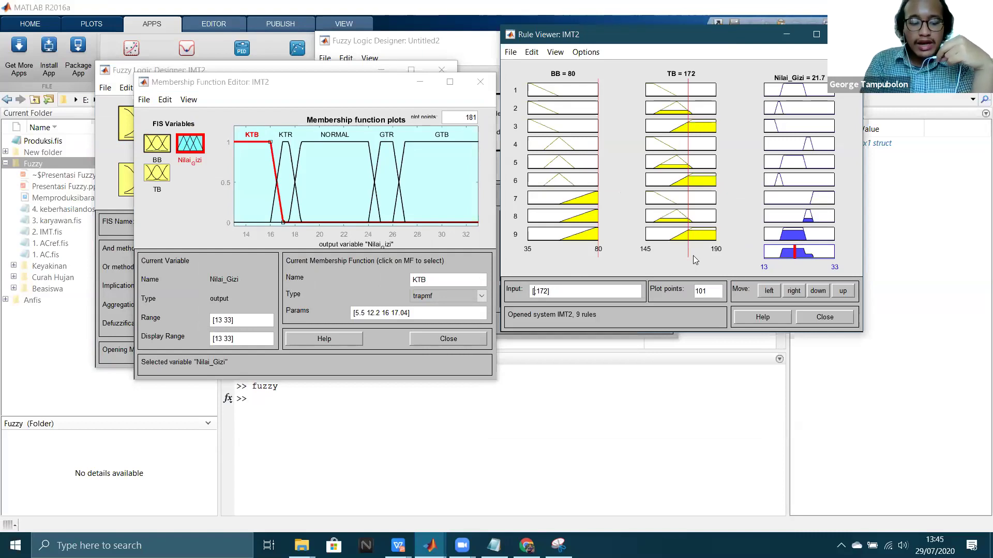
type("75")
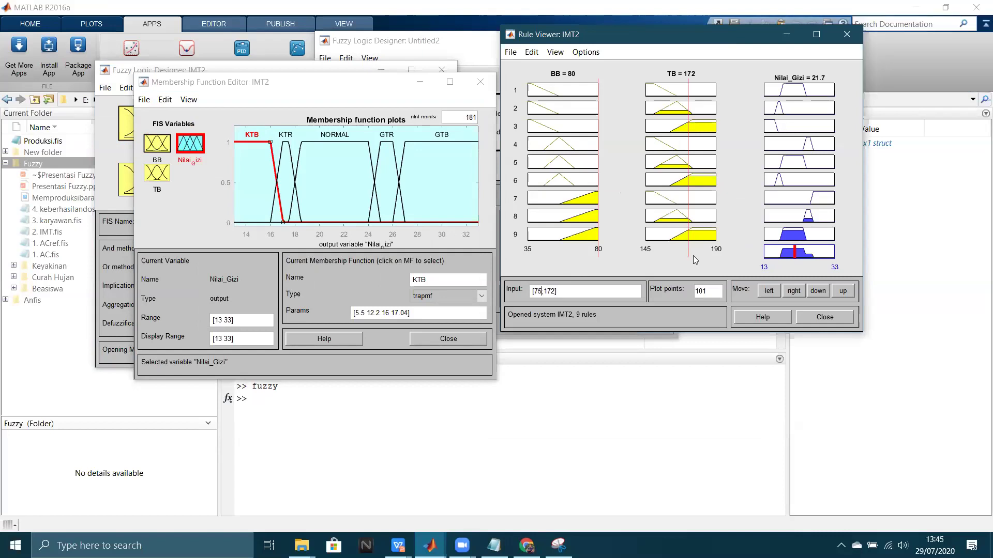
key("BackSpace")
key("BackSpace")
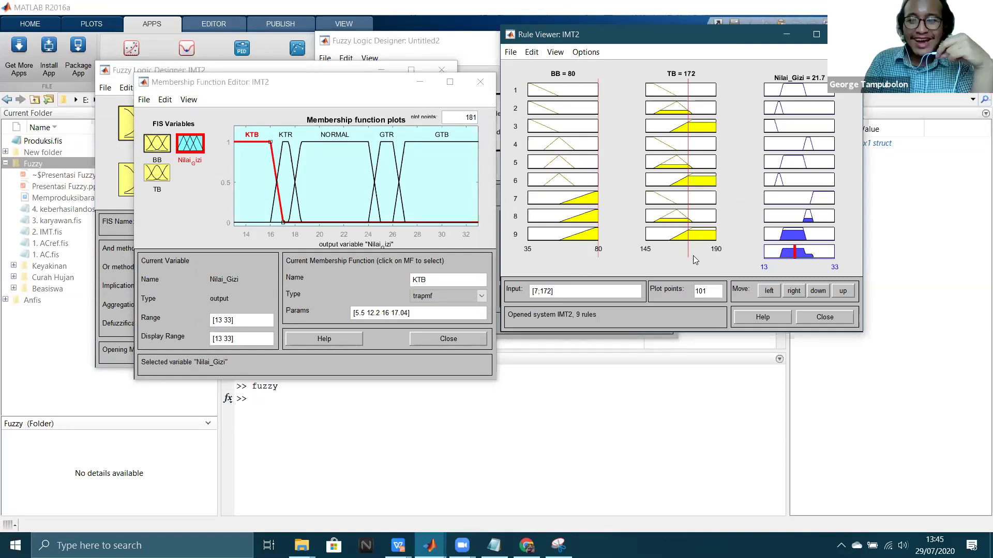
type("60")
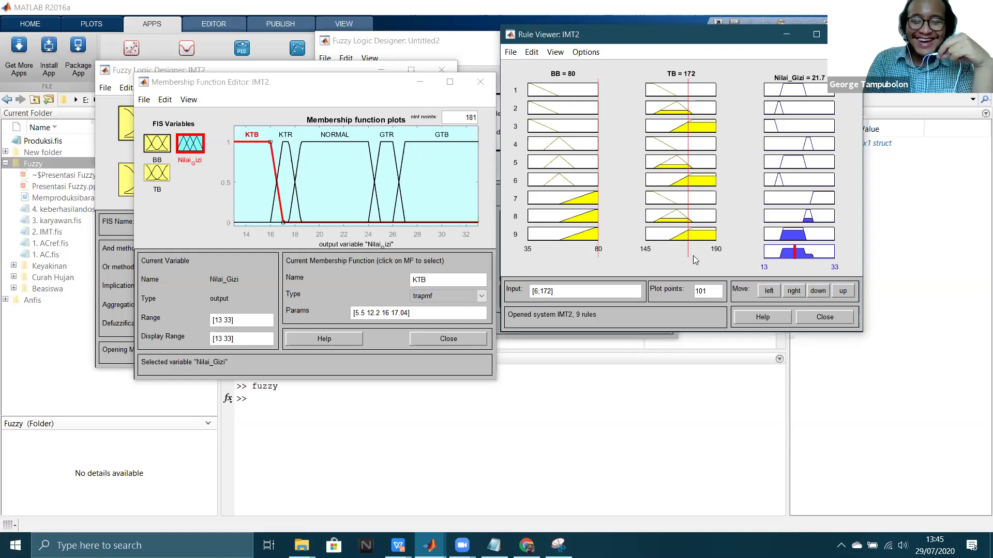
Step: Change the TB value to 155 in the IMT2 Rule Viewer's input vector and re-evaluate the rules
key("Right")
key("Right")
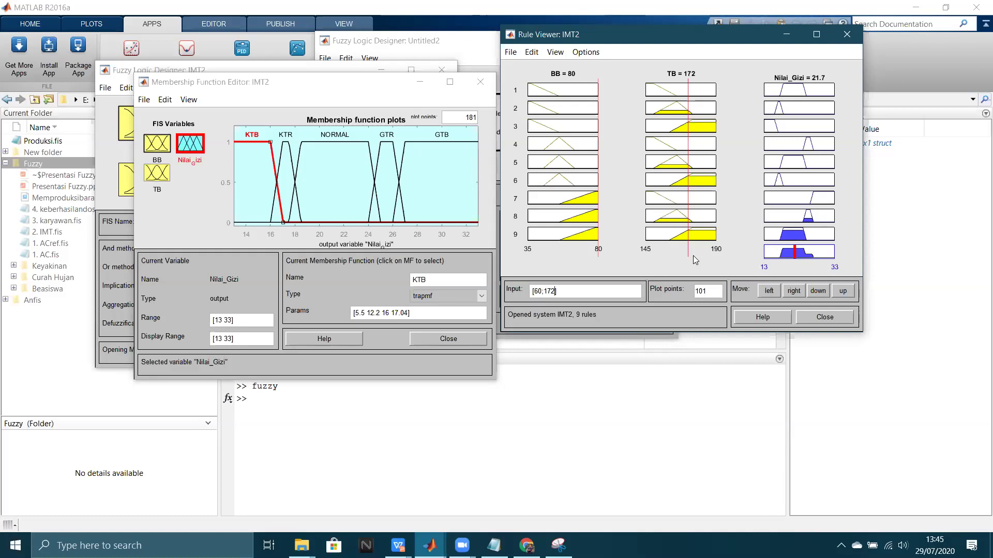
key("BackSpace")
key("BackSpace")
type("55")
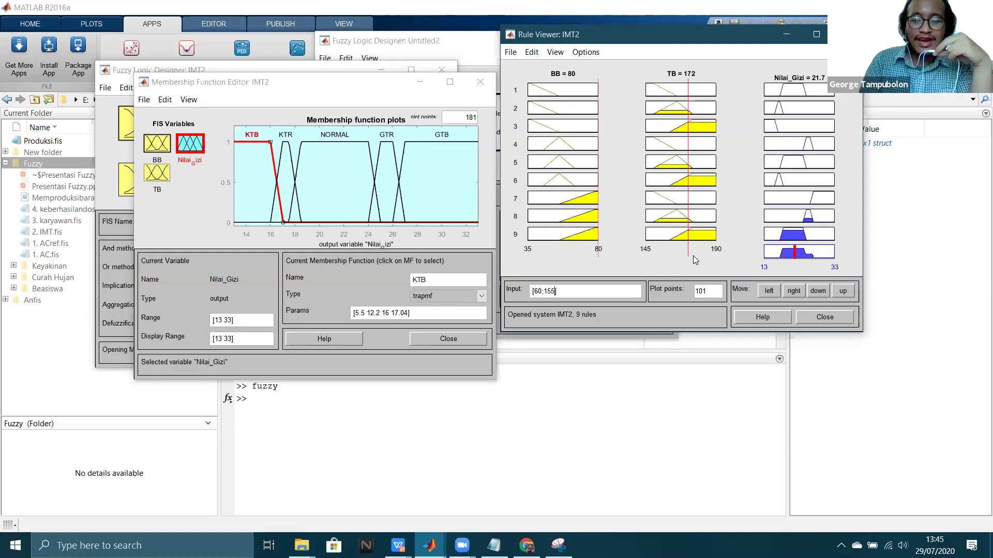
key("Return")
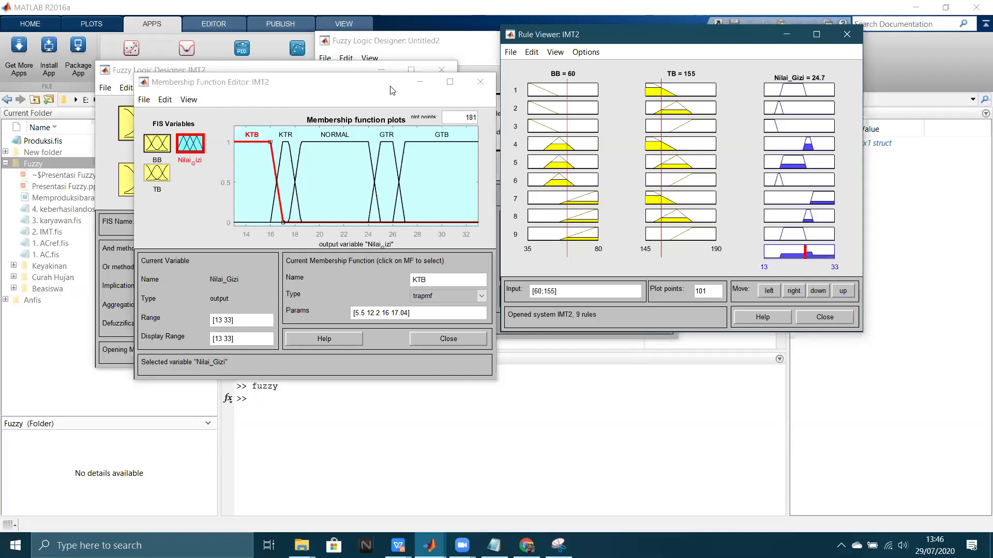
Step: Close the IMT2 Membership Function Editor
left_click(314, 90)
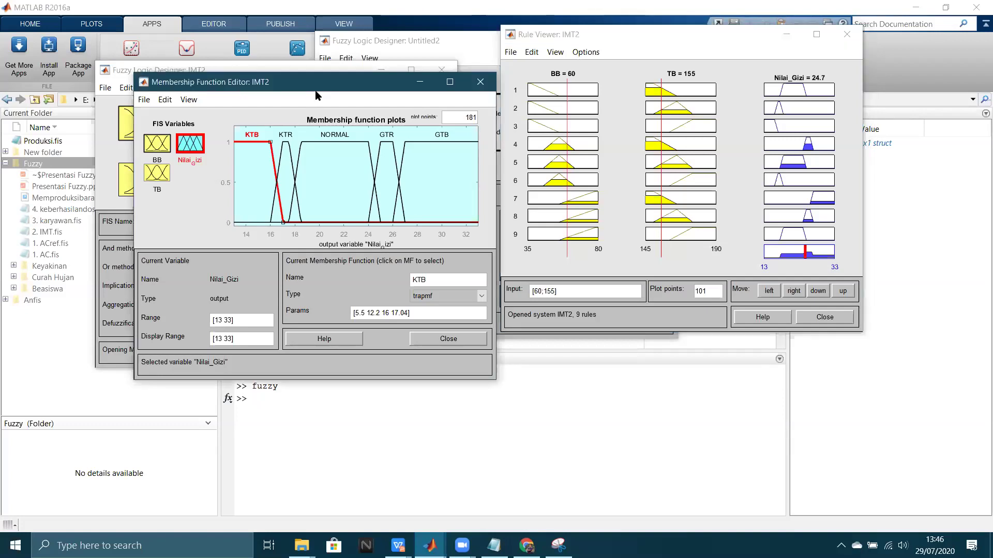
left_click(166, 100)
mouse_move(188, 99)
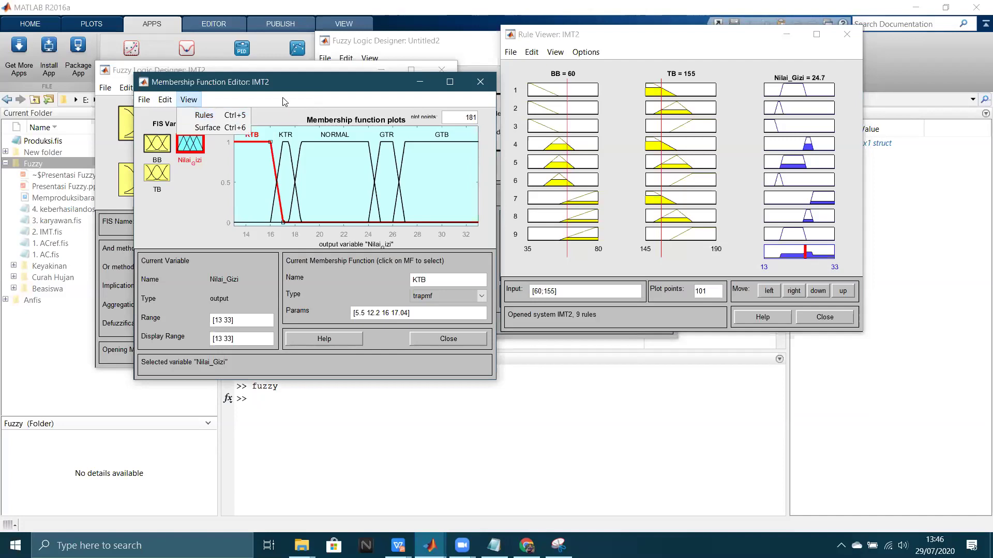
left_click(479, 86)
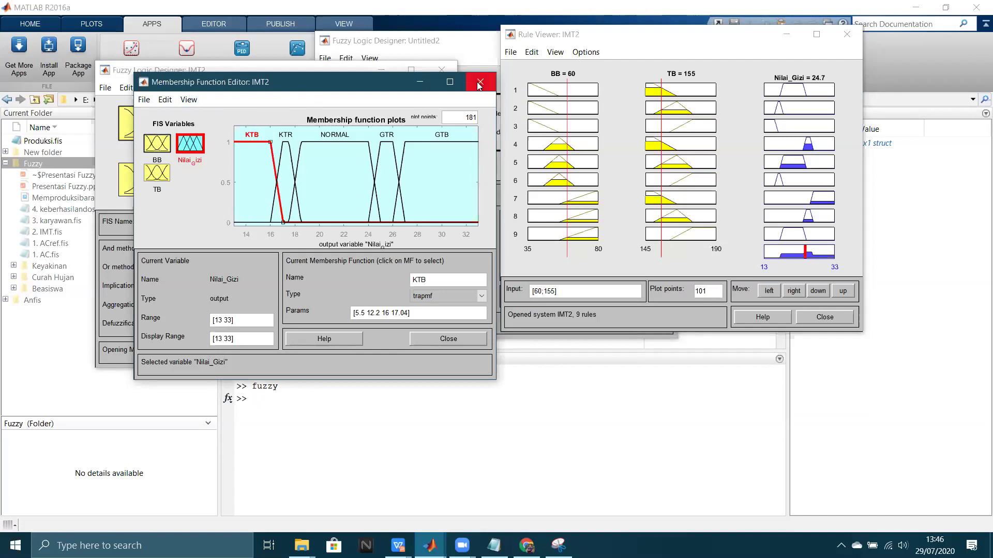
left_click(480, 83)
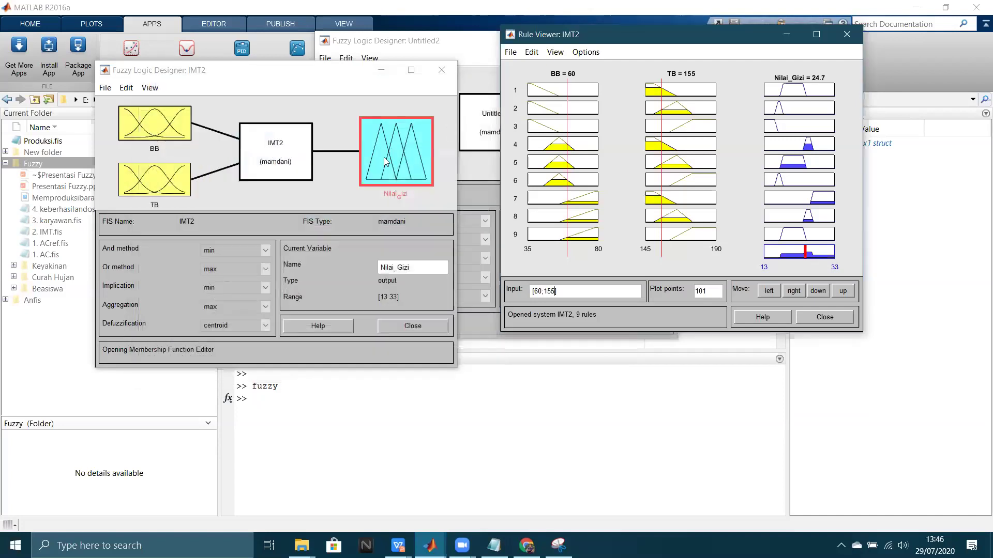
left_click(323, 126)
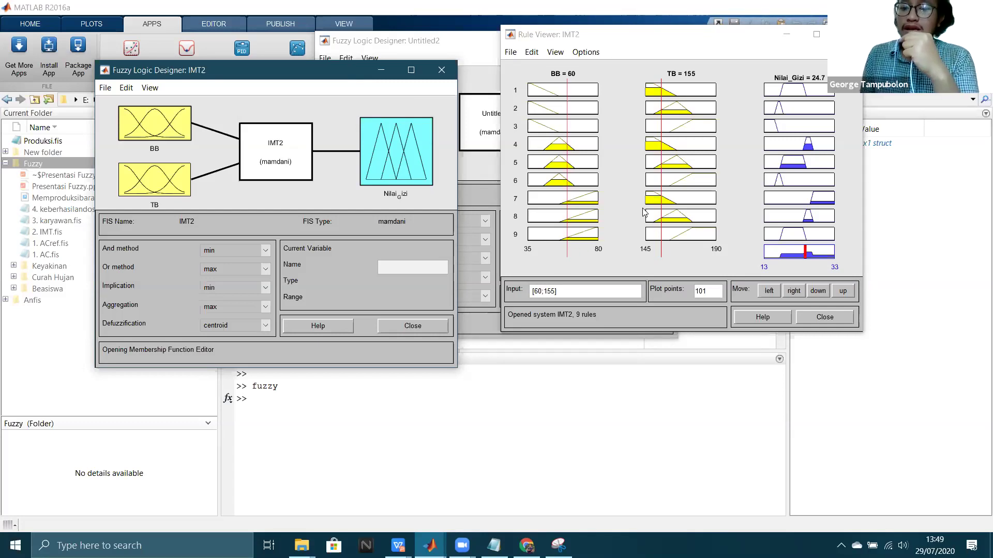
left_click(667, 46)
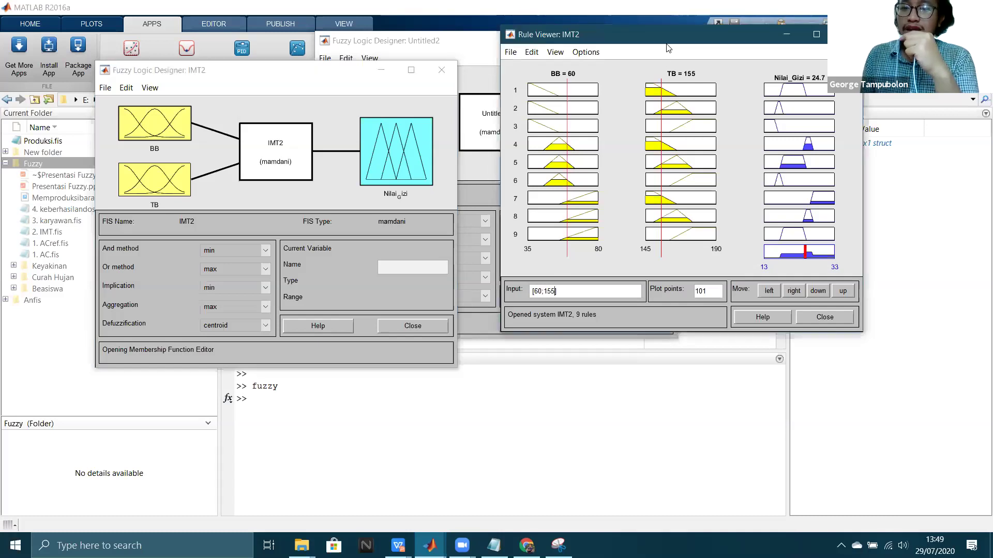
left_click_drag(668, 48, 630, 99)
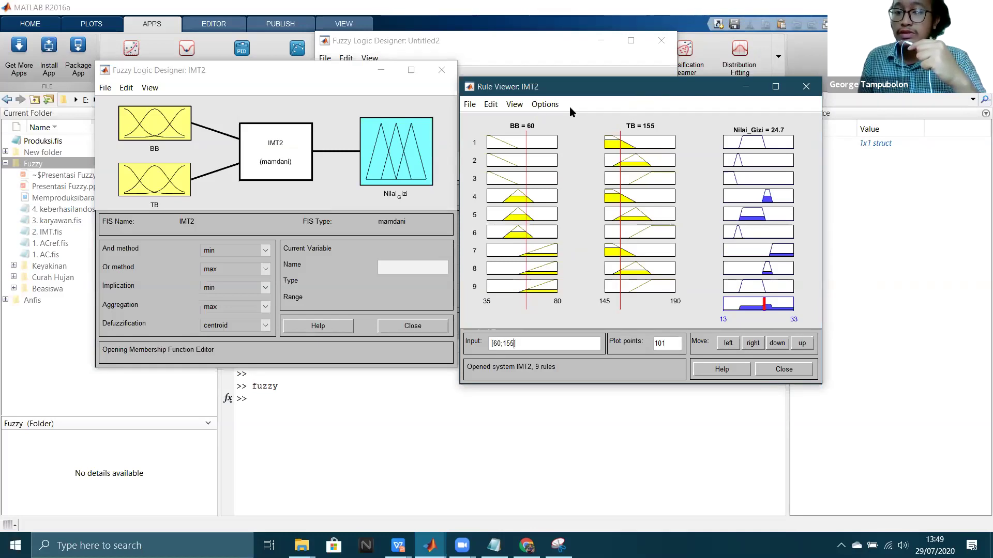
left_click_drag(635, 91, 513, 107)
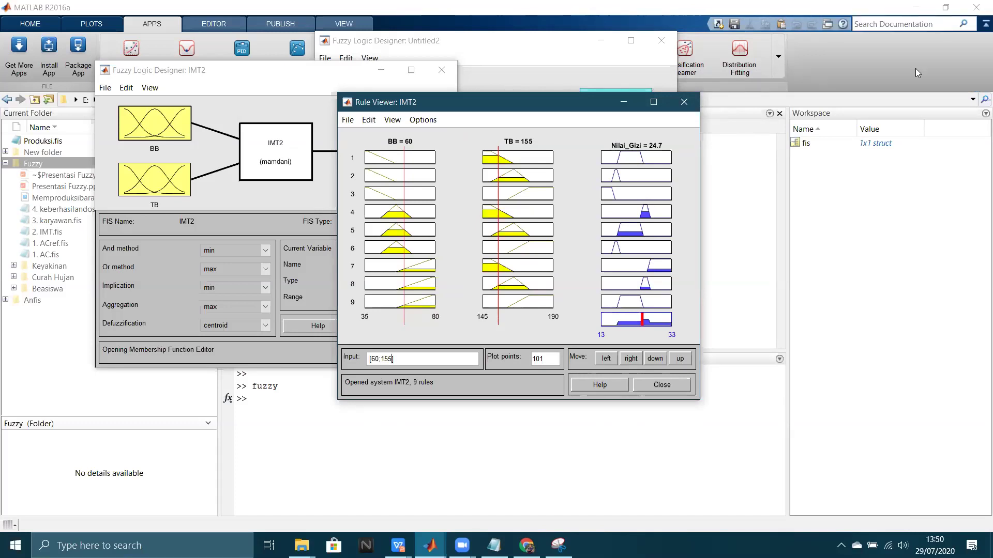
Step: Close the IMT2 Rule Viewer and the IMT2 Fuzzy Logic Designer without saving changes
left_click(843, 93)
mouse_move(430, 545)
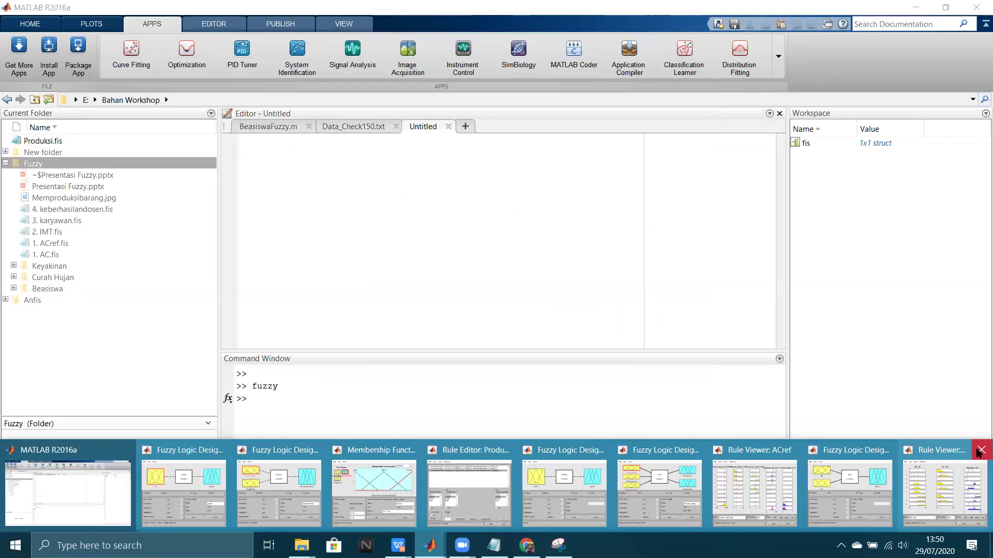
left_click(979, 453)
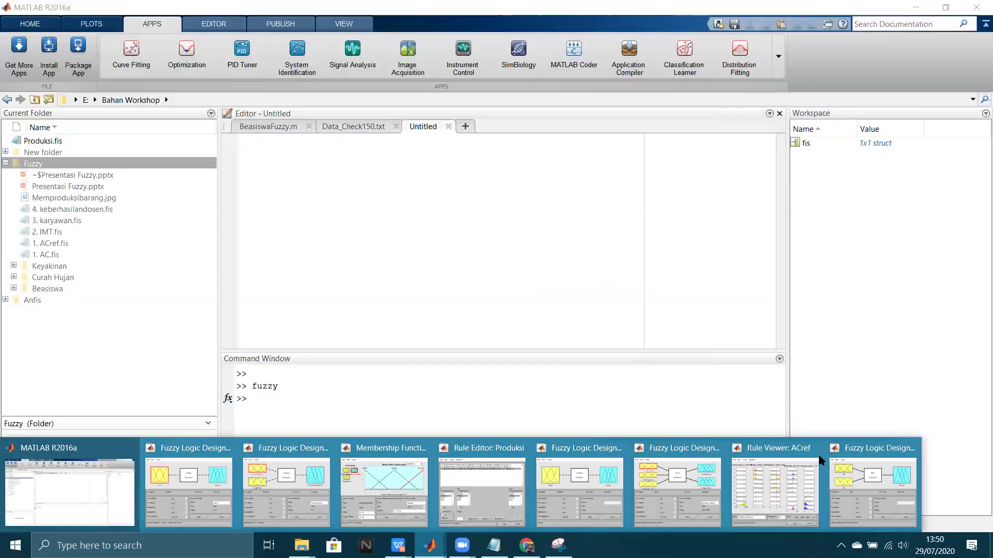
left_click(815, 448)
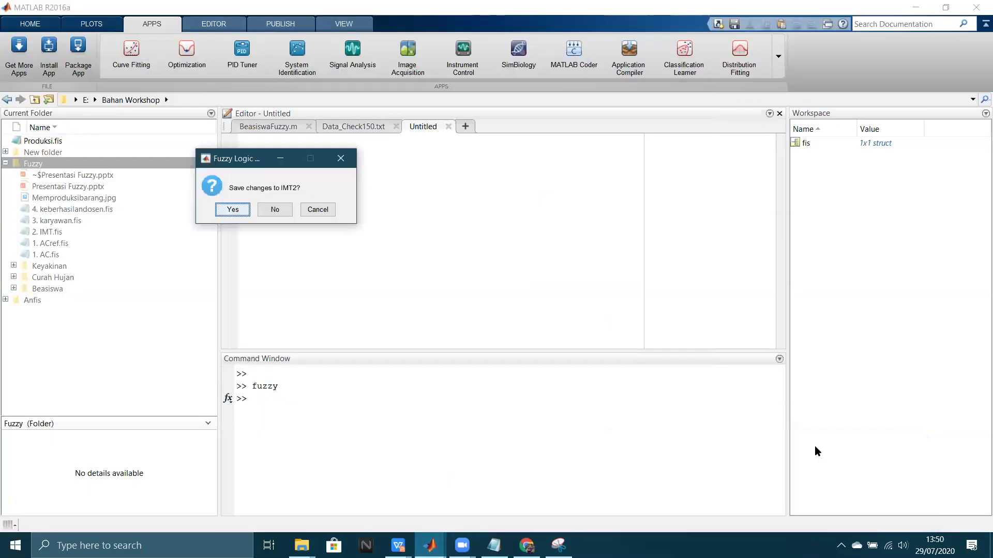
left_click(269, 211)
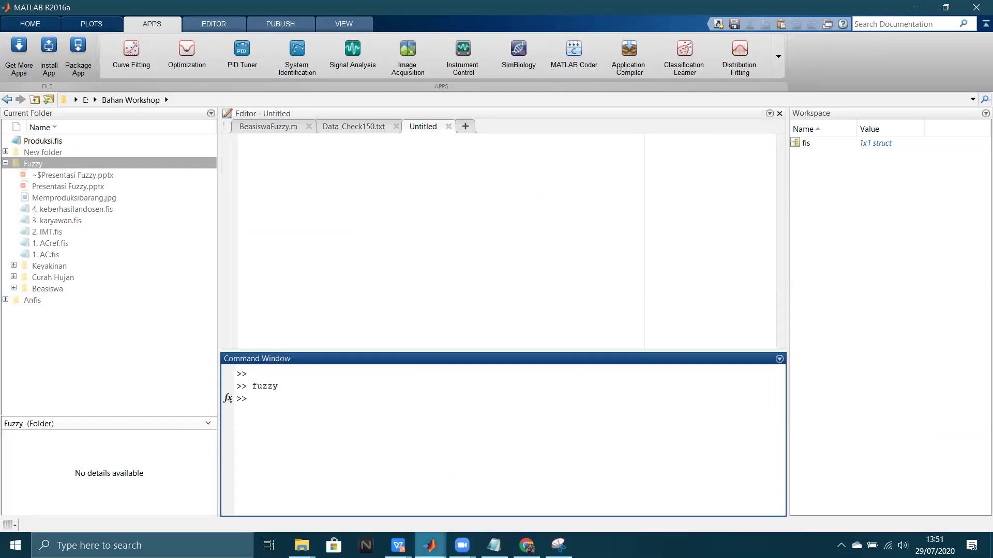
Step: Close the Produksi Membership Function Editor, the ACref Rule Viewer and the ACref Fuzzy Logic Designer
mouse_move(430, 545)
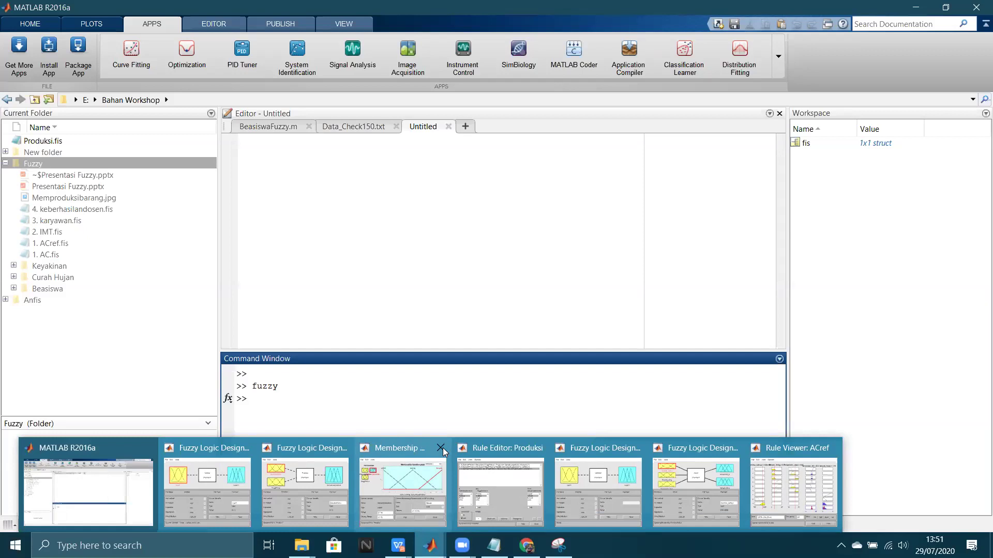
mouse_move(442, 447)
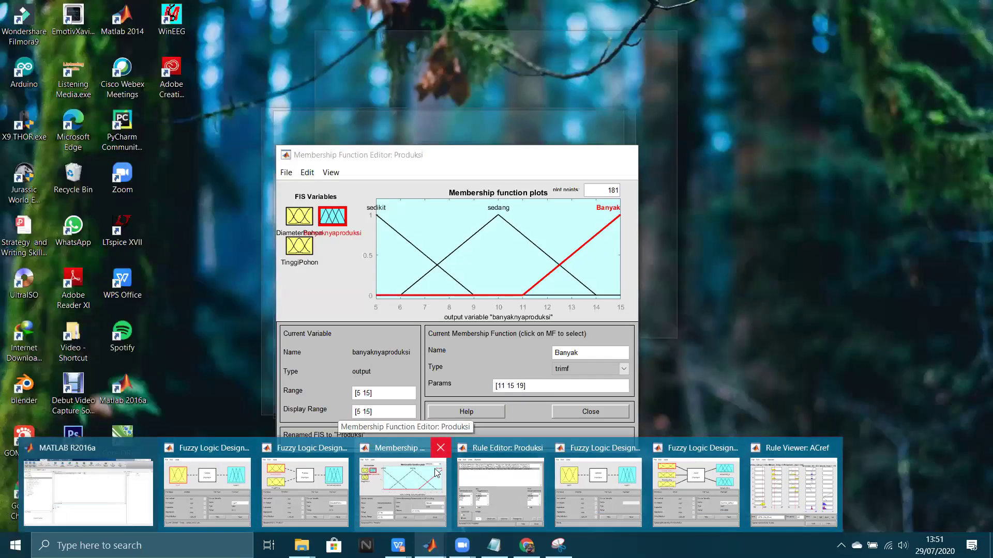
left_click(442, 449)
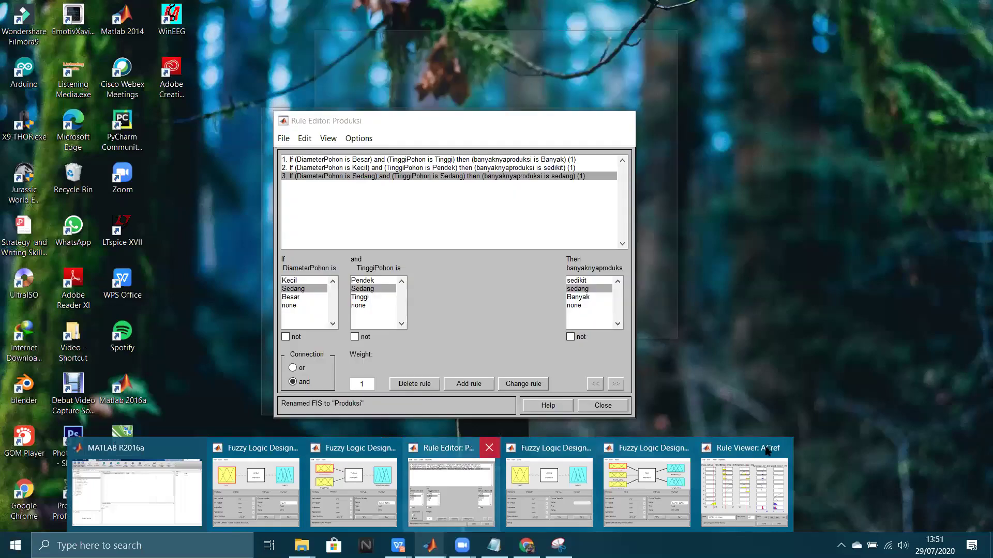
mouse_move(767, 451)
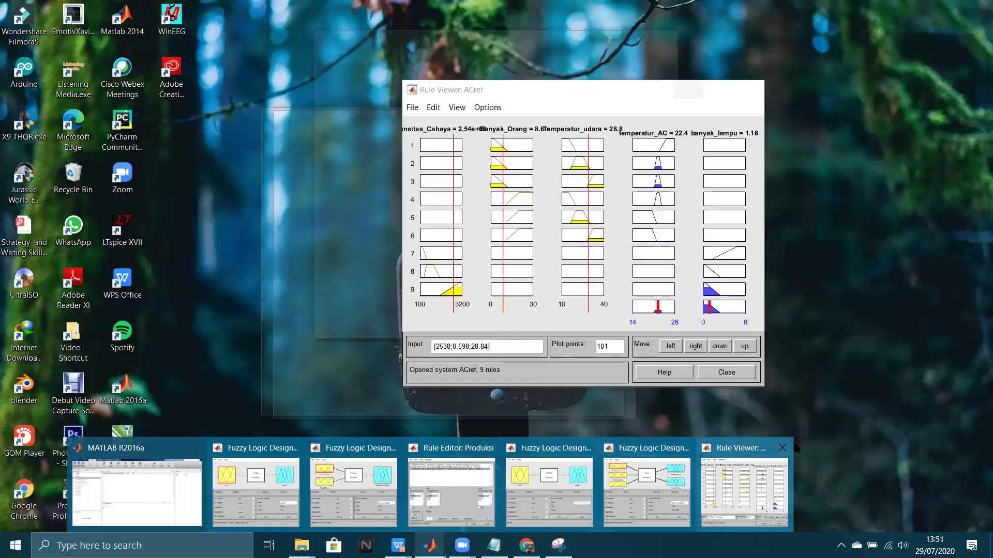
middle_click(712, 453)
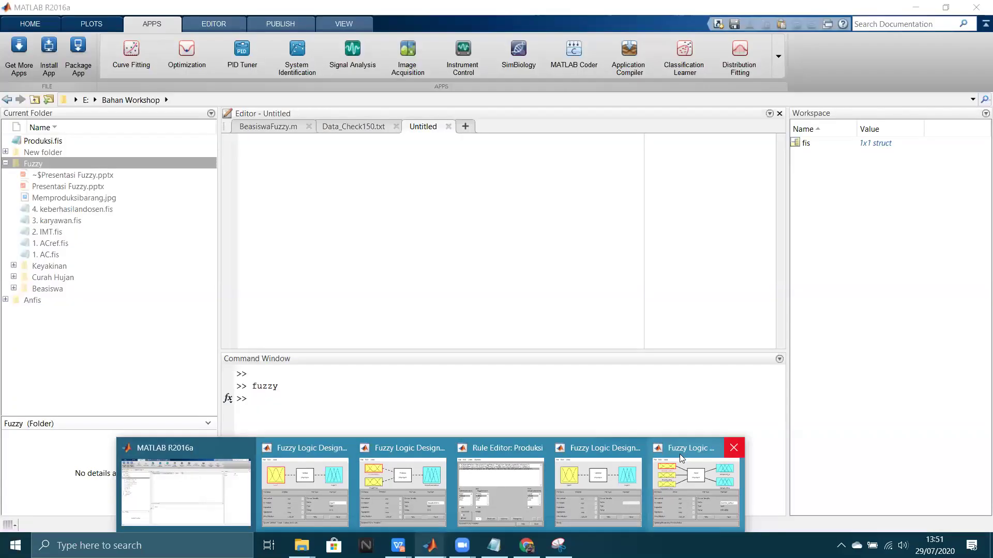
middle_click(675, 449)
left_click(677, 454)
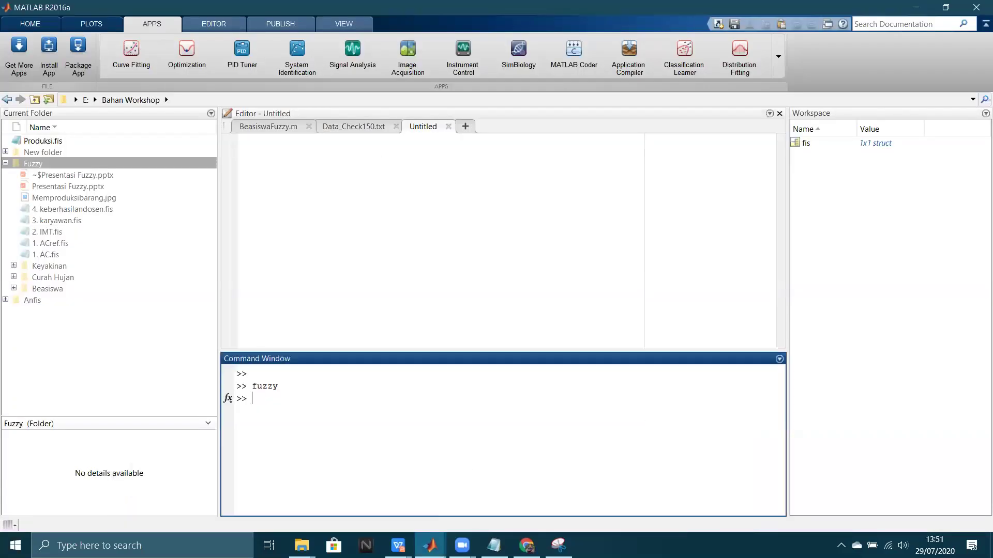
Step: Close the Produksi Rule Editor and a leftover untitled Fuzzy Logic Designer window
mouse_move(429, 546)
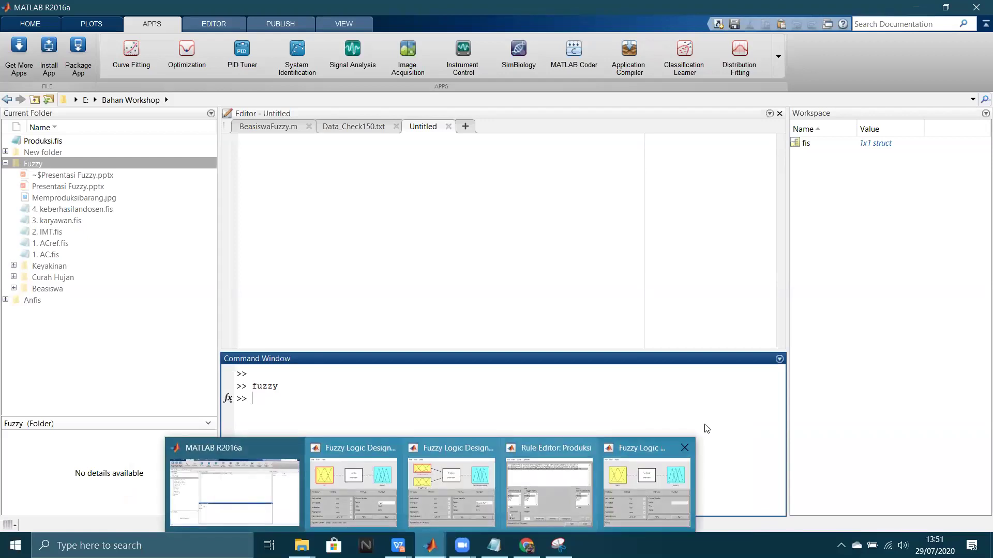
mouse_move(661, 452)
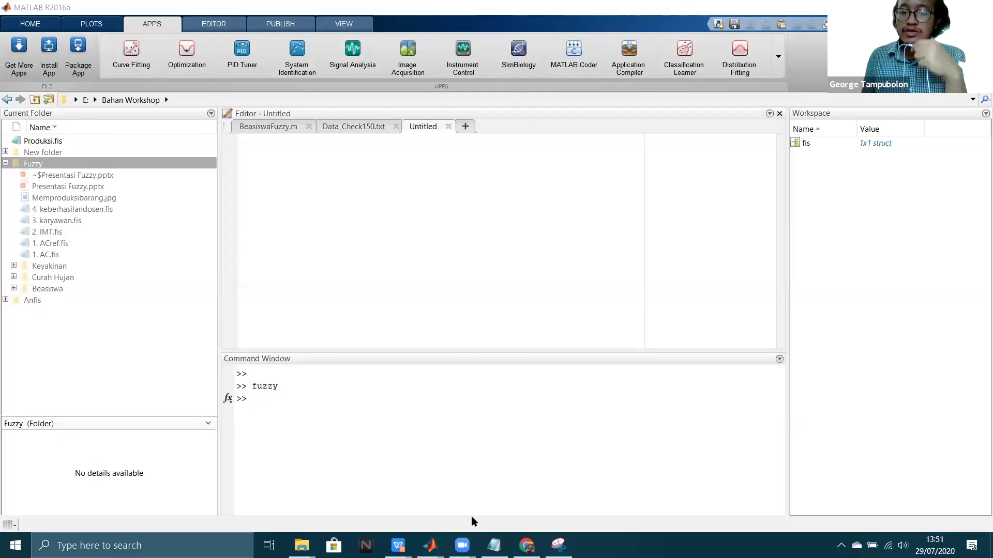
left_click(429, 545)
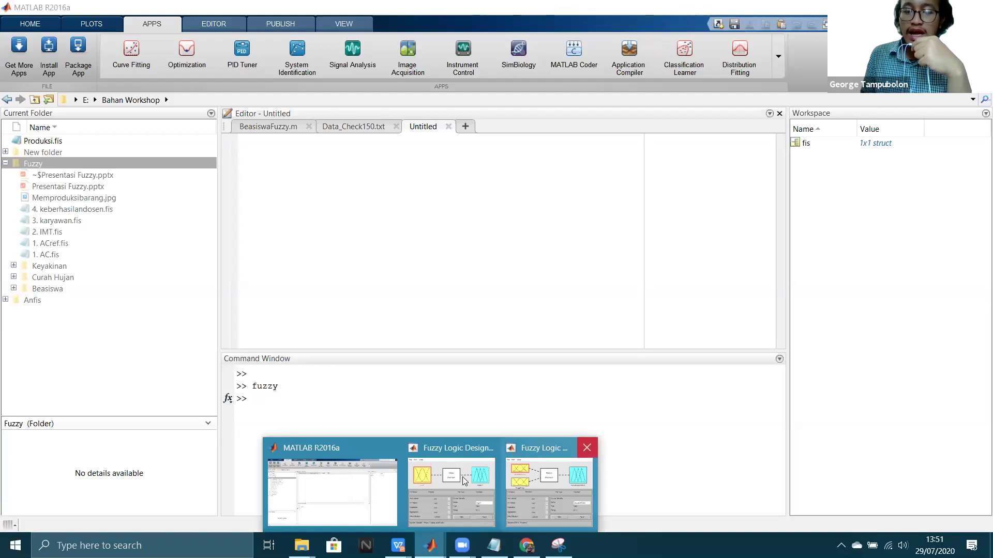
mouse_move(460, 478)
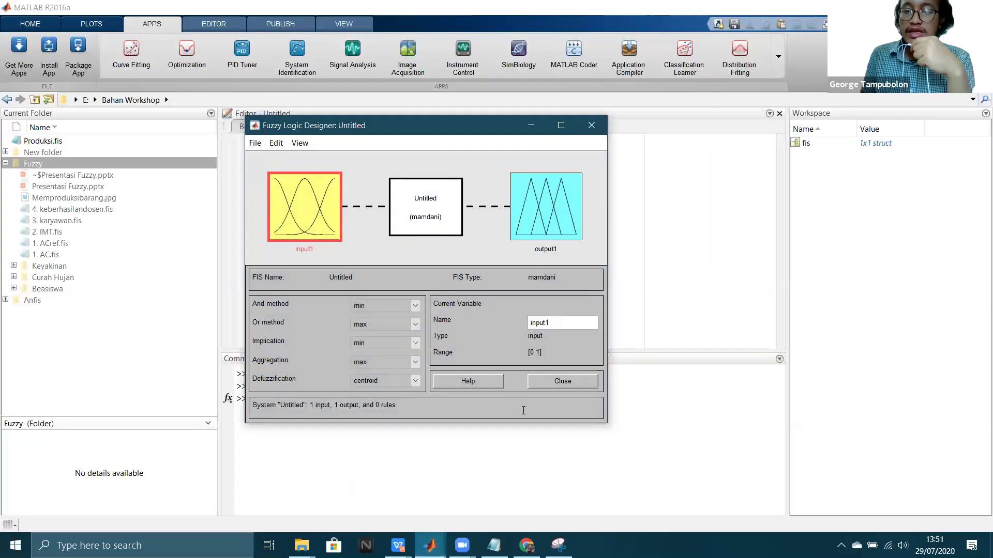
left_click(584, 433)
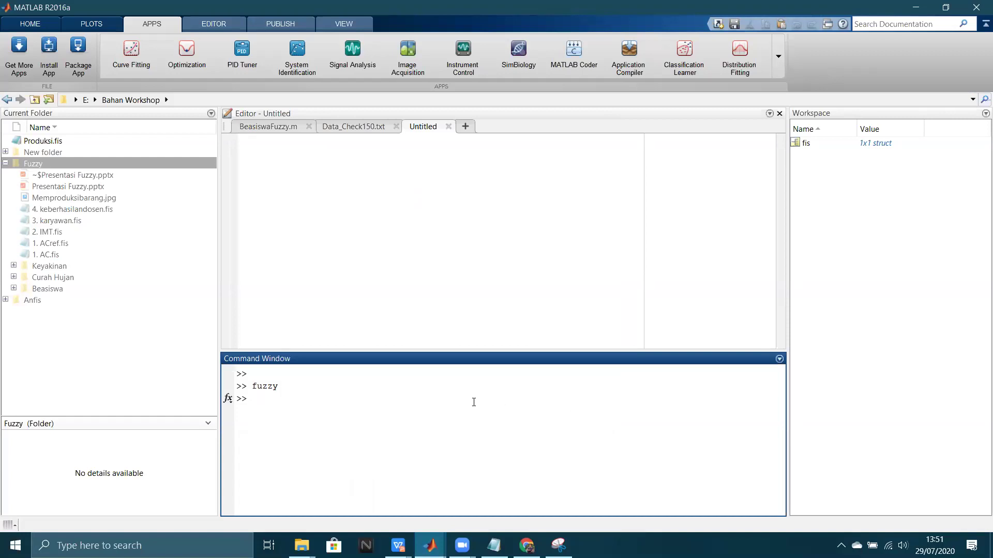
Step: Show the Surface Viewer for the Produksi fuzzy system and rotate the 3D plot to inspect its shape
key("alt+Tab")
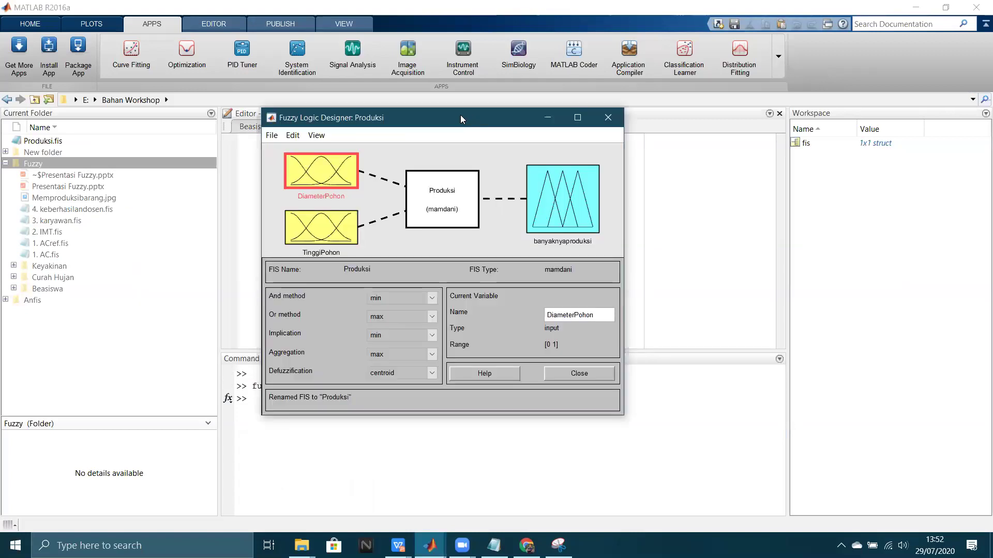
left_click_drag(460, 115, 420, 115)
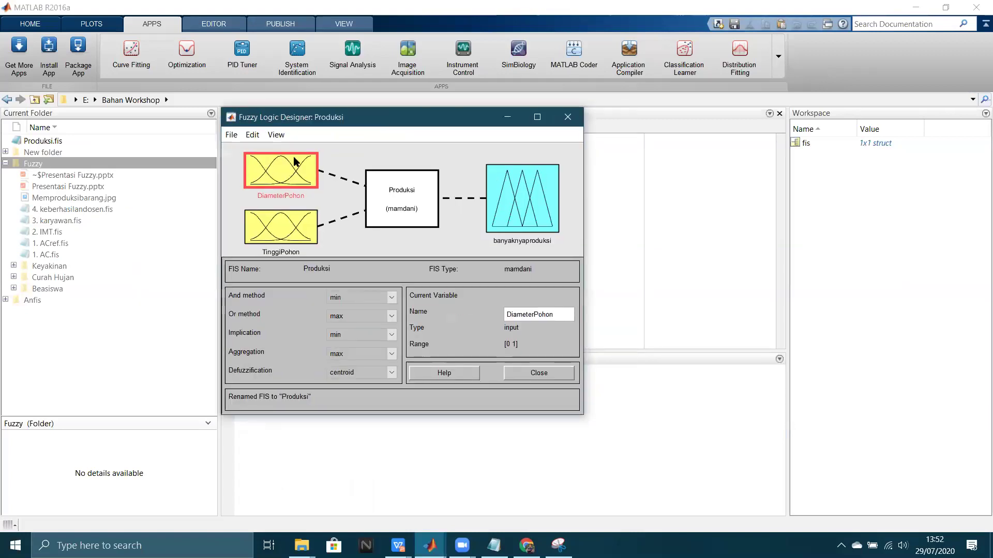
left_click(288, 134)
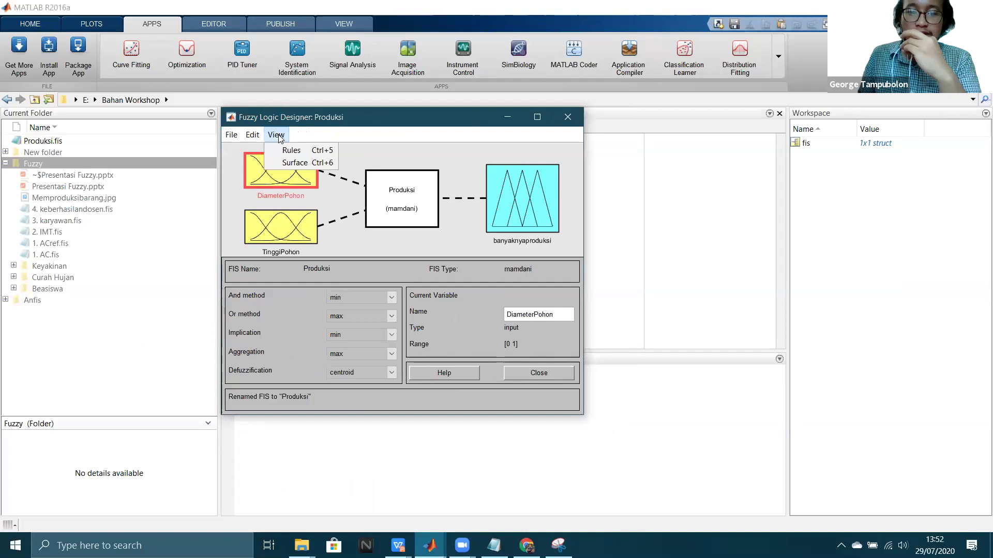
left_click(297, 165)
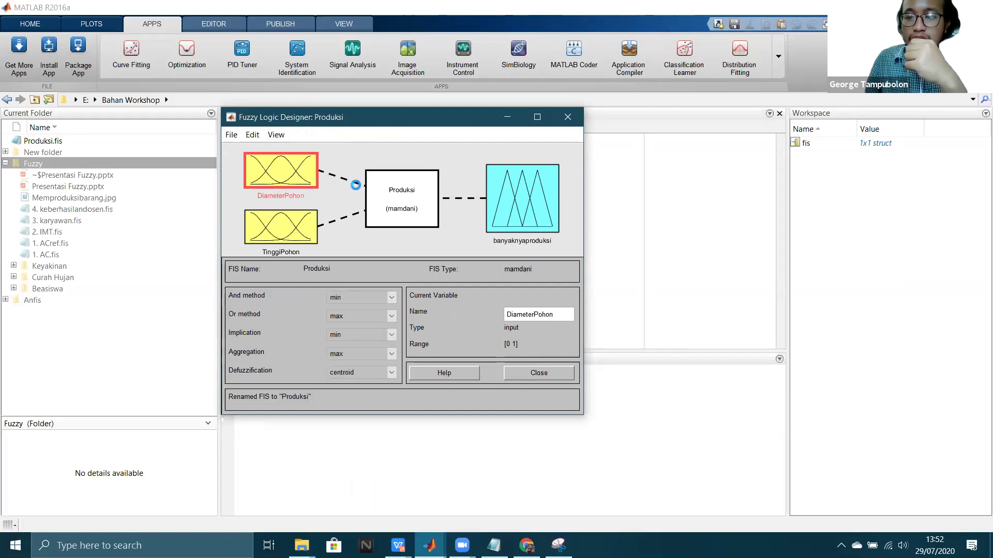
left_click_drag(531, 41, 428, 102)
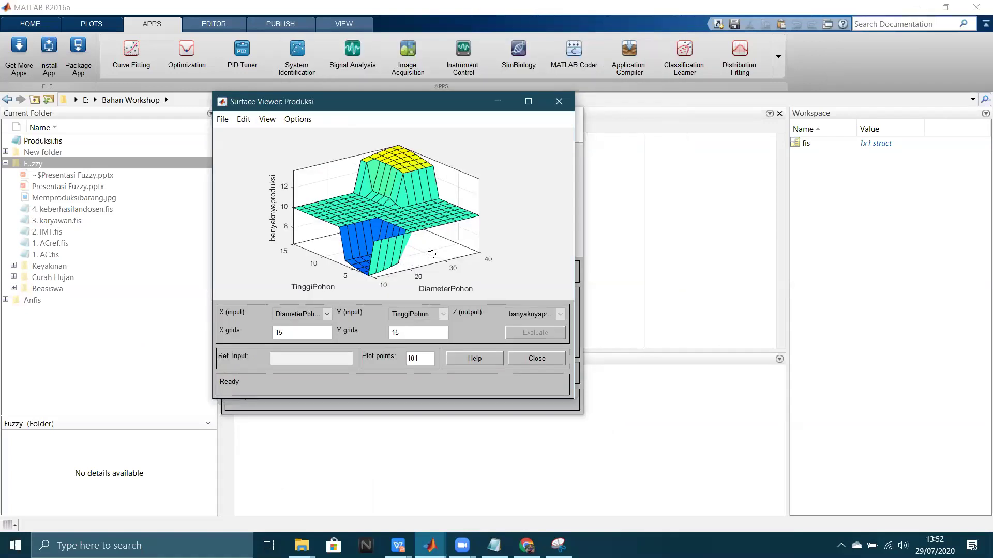
left_click_drag(431, 257, 447, 262)
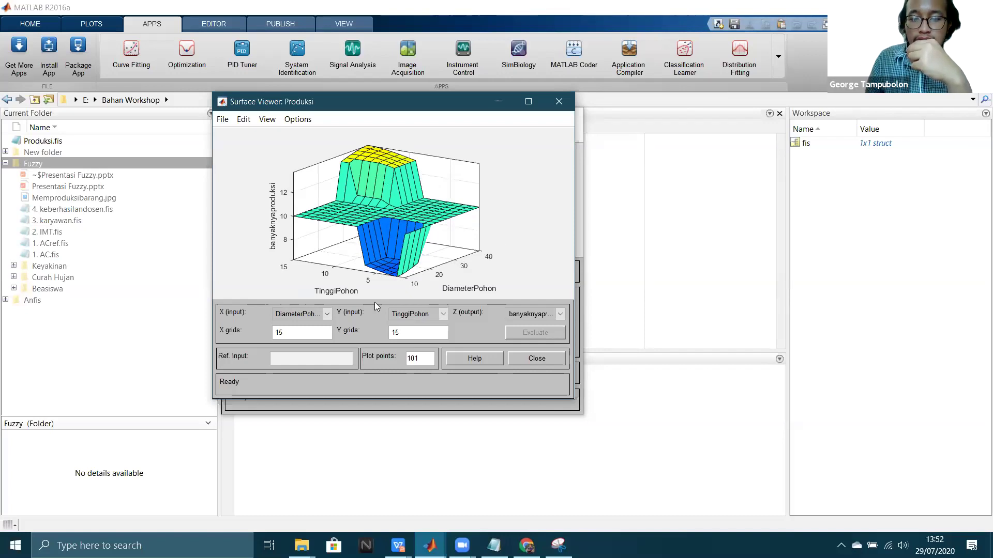
Step: Check which variables are available for the X and Y inputs in the Produksi Surface Viewer
left_click(327, 316)
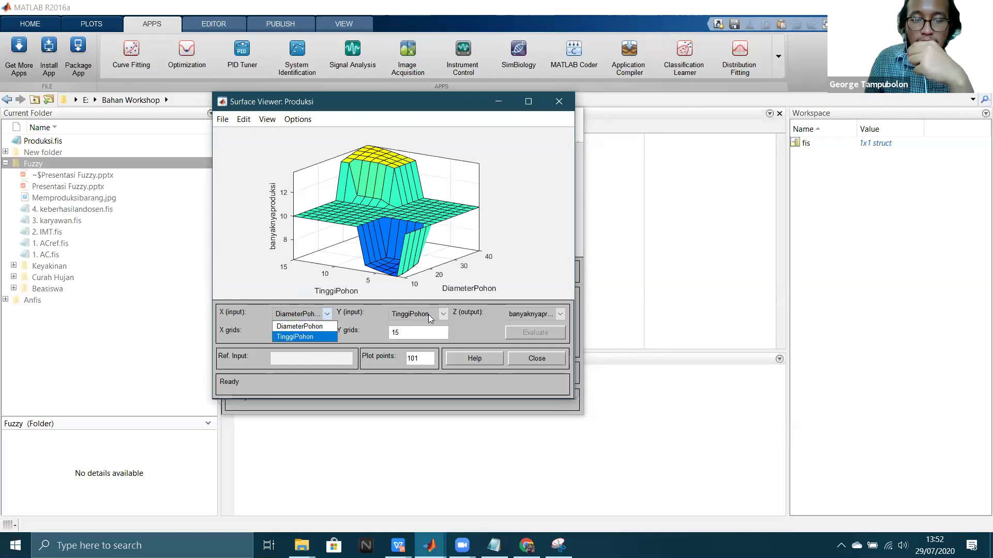
left_click(447, 313)
left_click(443, 314)
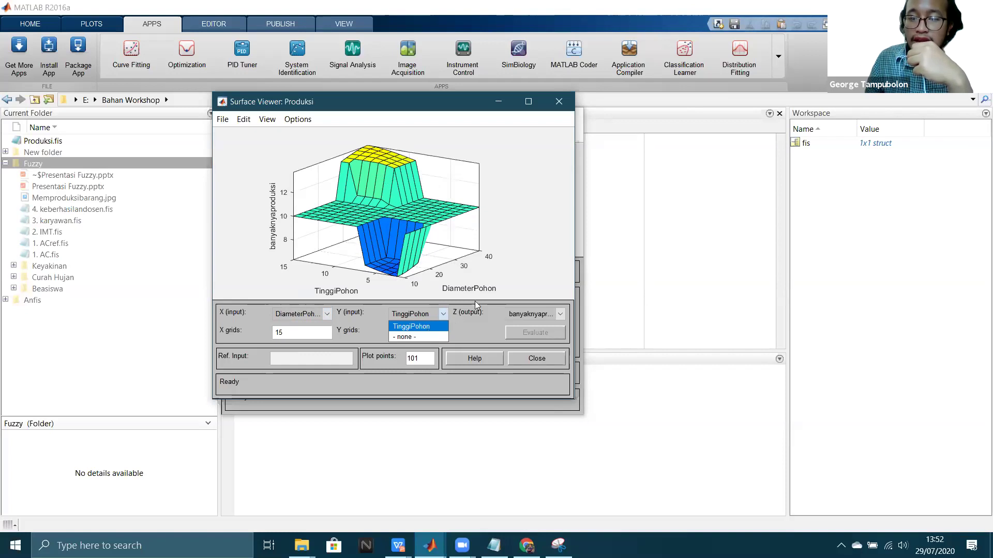
left_click(475, 96)
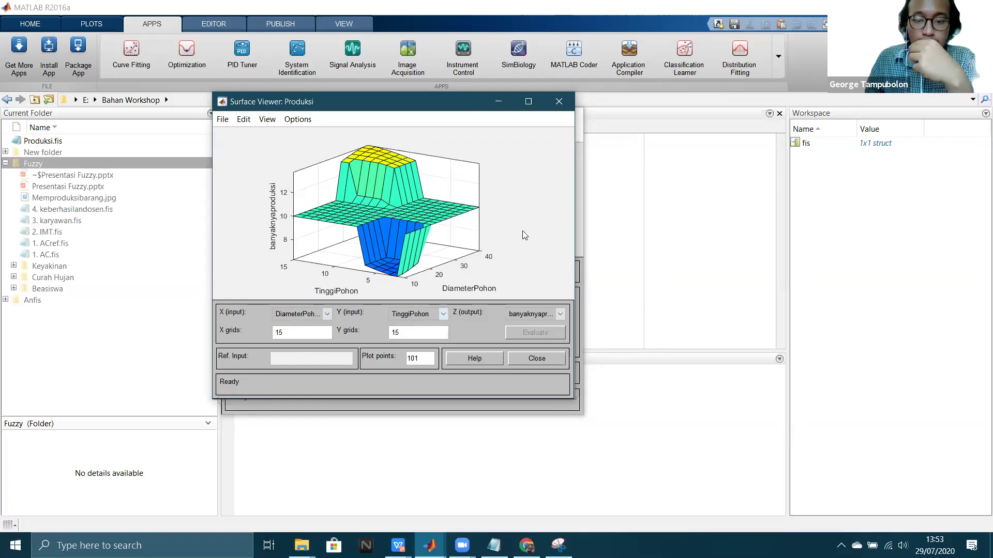
Step: Rotate the Produksi surface to view it from the DiameterPohon side, and close the Surface Viewer
left_click_drag(451, 211, 305, 201)
mouse_move(467, 221)
left_mouse_down()
mouse_move(488, 230)
mouse_move(443, 229)
mouse_move(462, 227)
left_mouse_up()
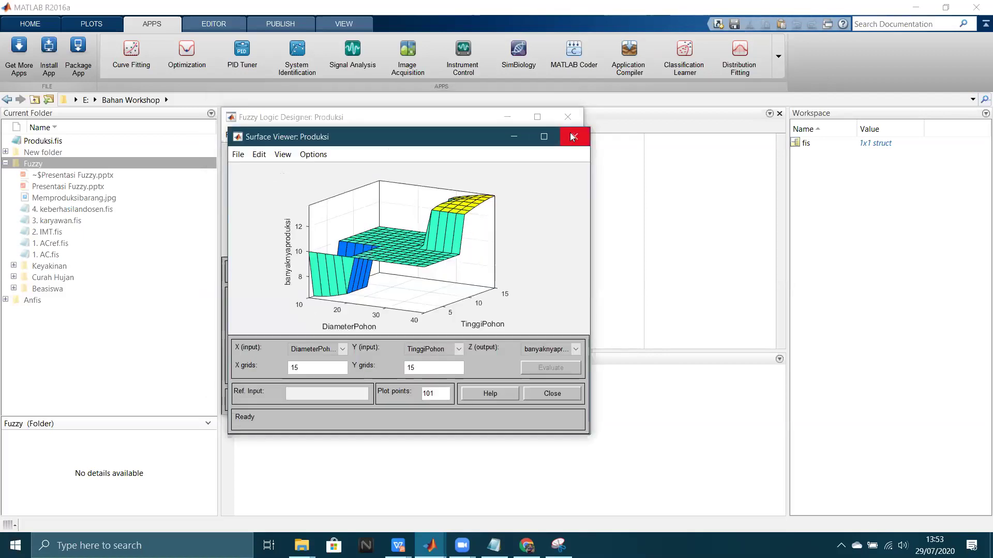
left_click(572, 136)
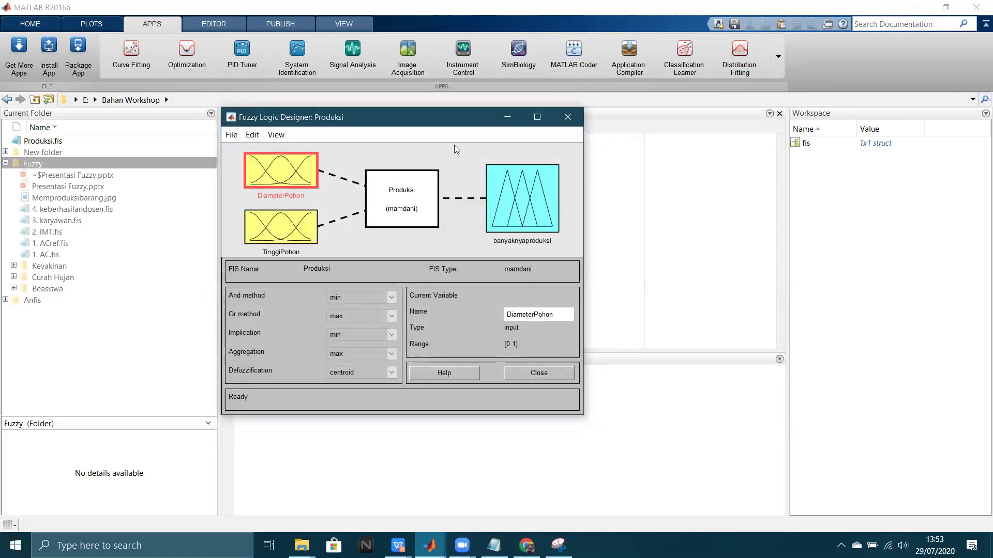
left_click_drag(431, 111, 419, 80)
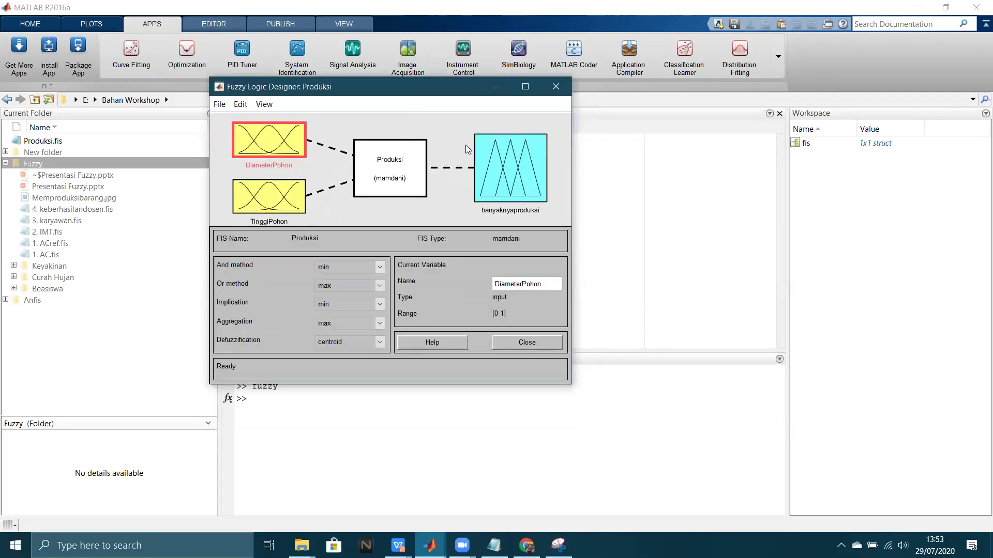
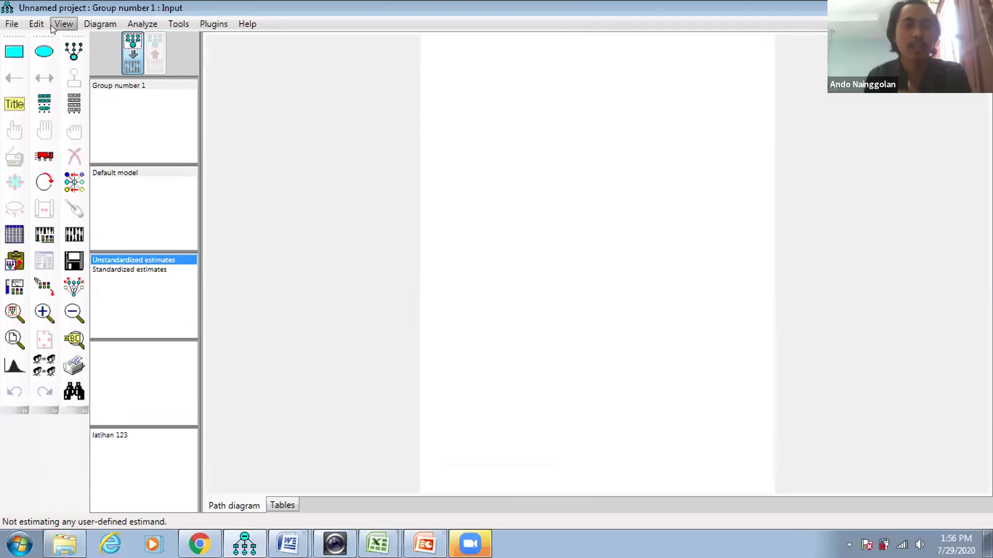
Step: In Amos, apply the Landscape - A4 paper size to the path diagram page and close the interface properties
left_click(51, 25)
left_click(206, 42)
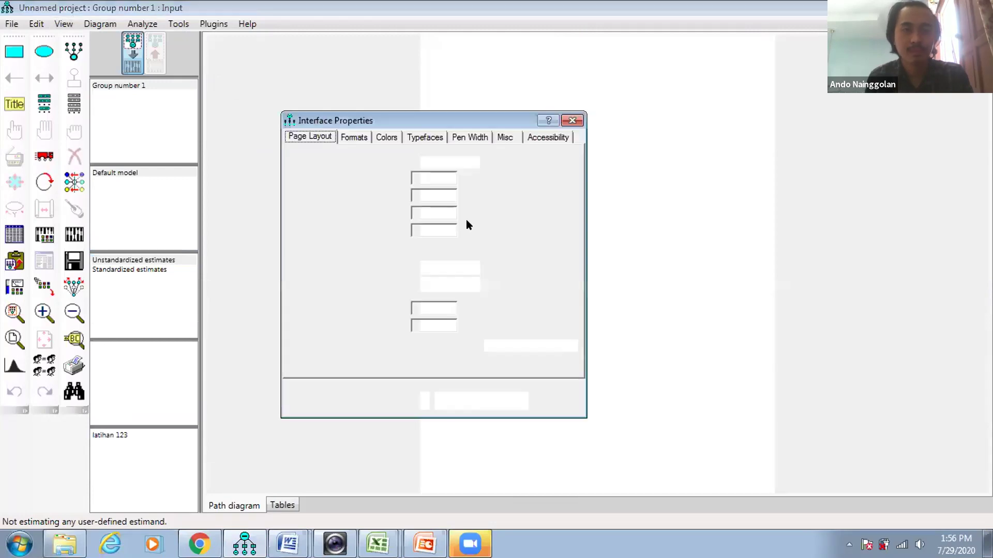
left_click(472, 286)
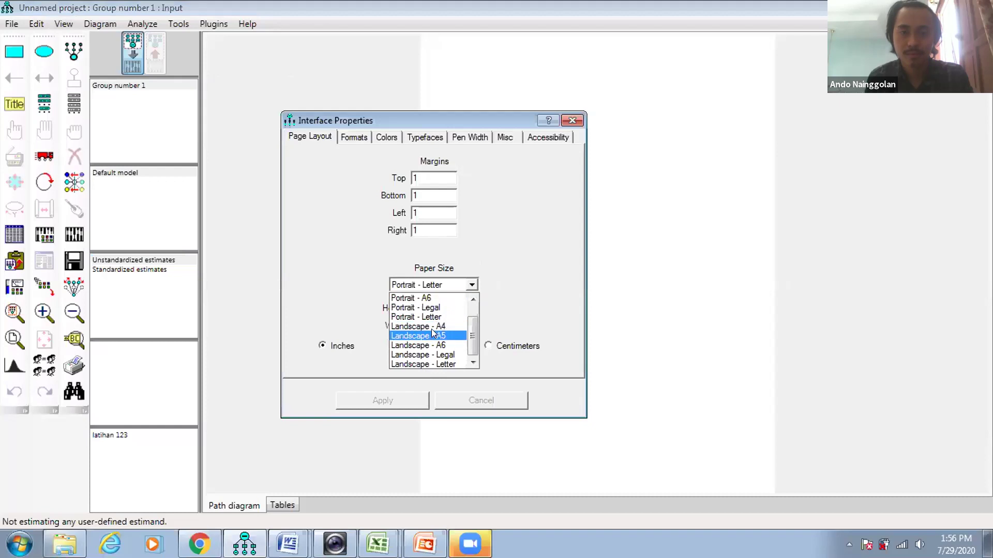
left_click(429, 326)
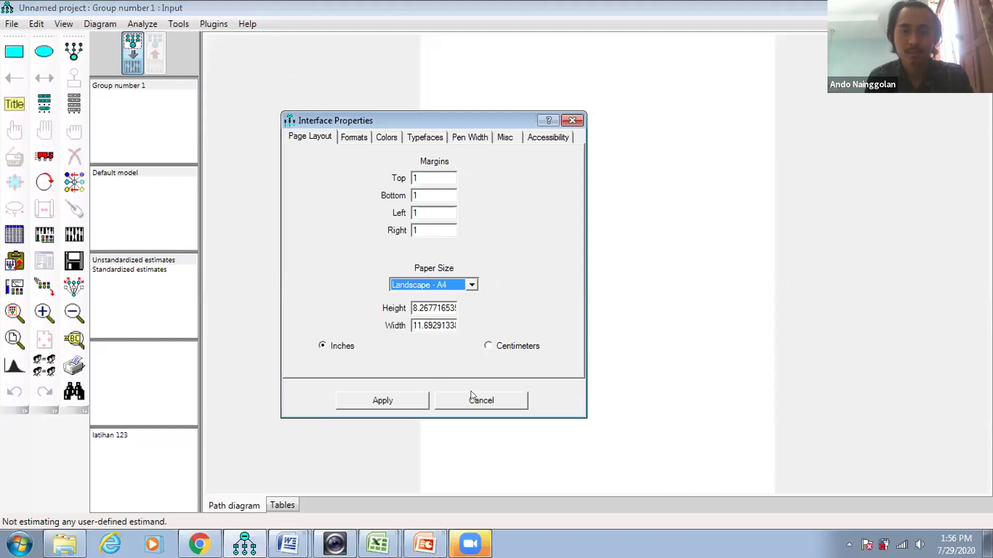
left_click(388, 391)
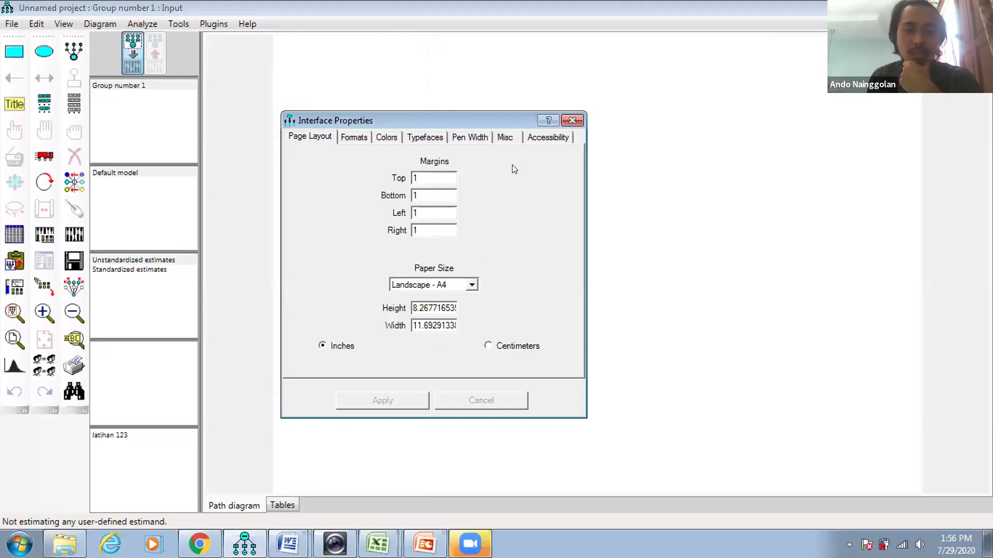
left_click_drag(505, 122, 430, 161)
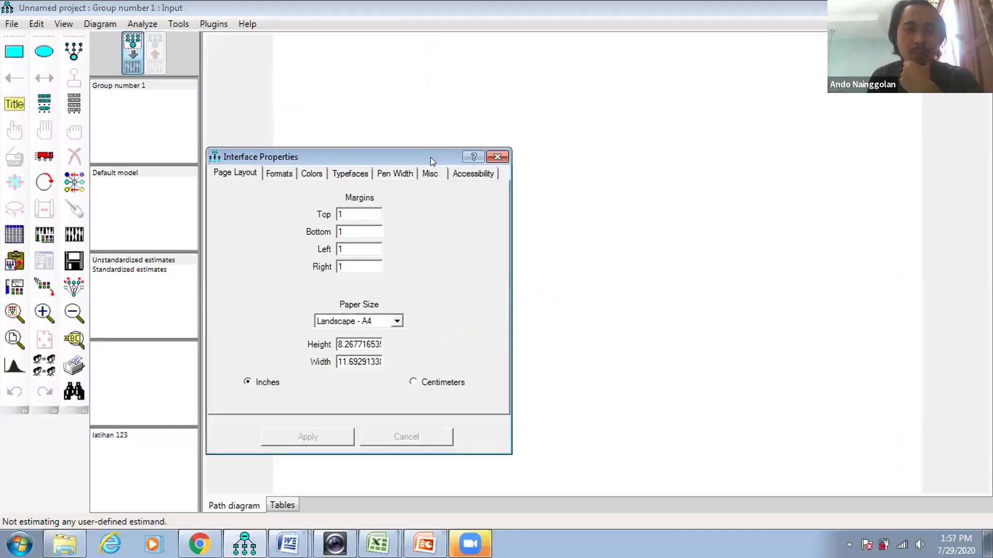
left_click(499, 157)
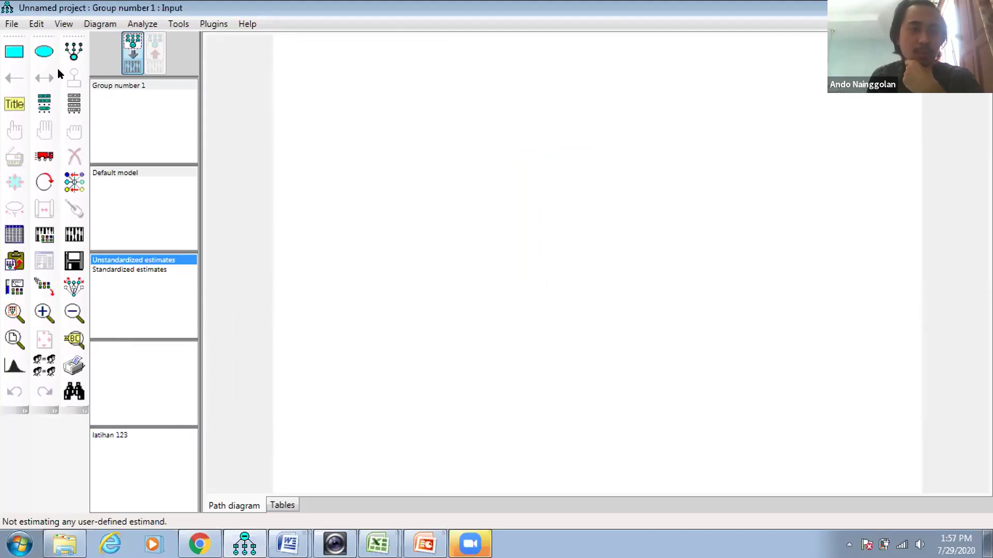
Step: Place six latent variable ellipses on the path diagram, five in a rough column on the page's left half and one on its right half
left_click(45, 51)
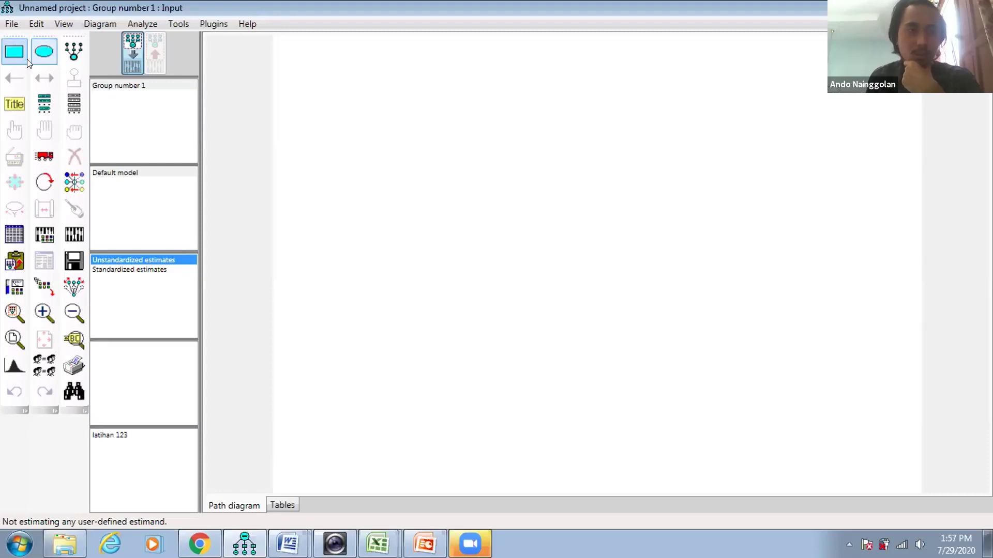
left_click(63, 56)
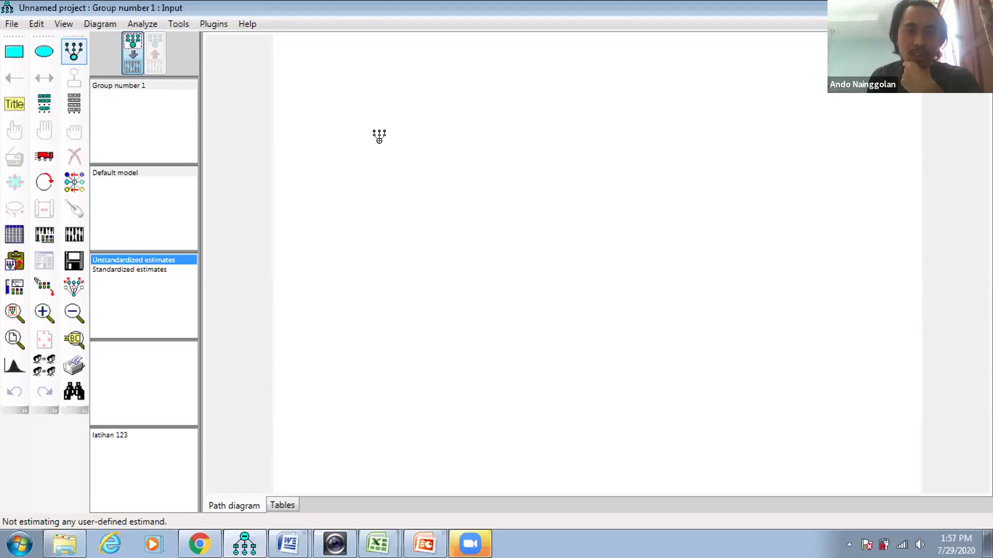
left_click(379, 136)
left_click(379, 136)
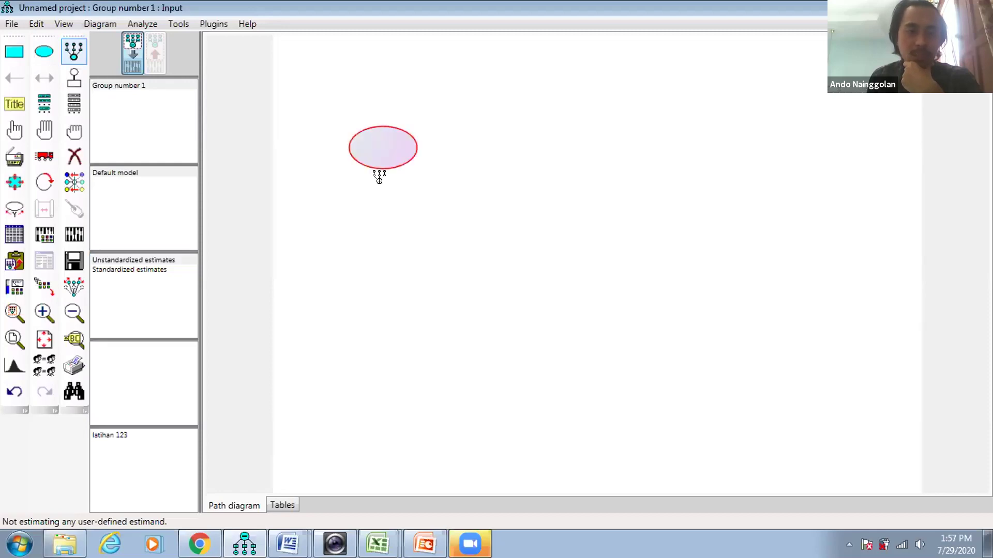
left_click(379, 220)
left_click(387, 295)
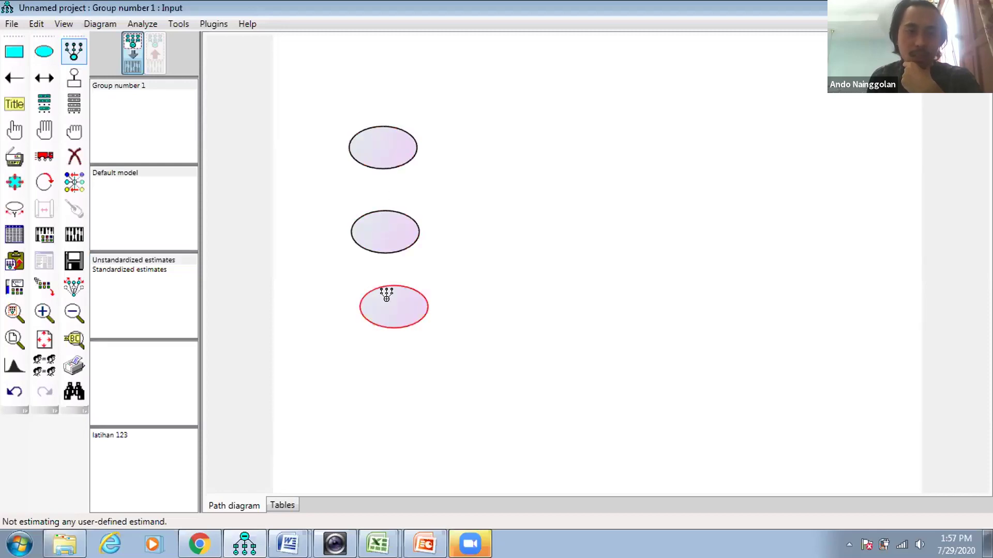
left_click(399, 359)
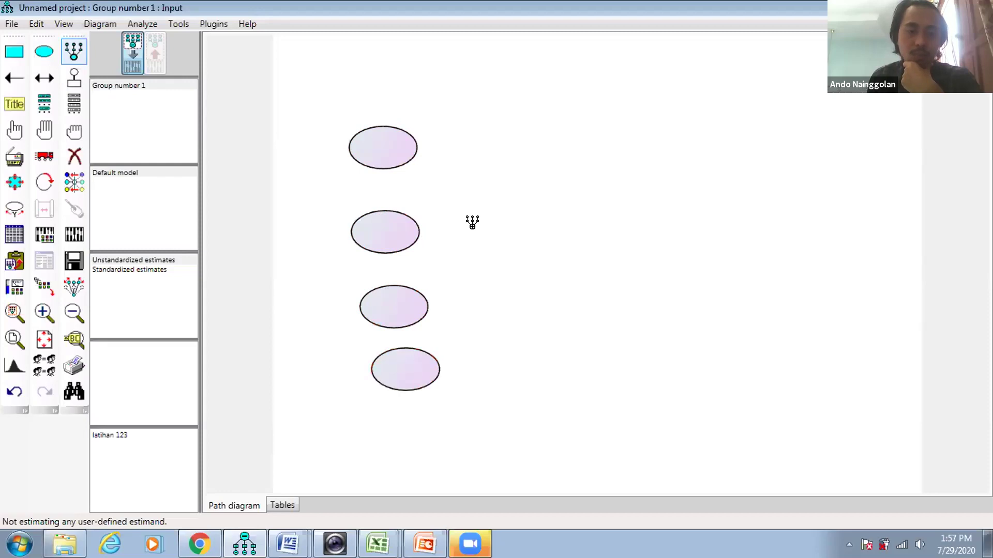
left_click(437, 69)
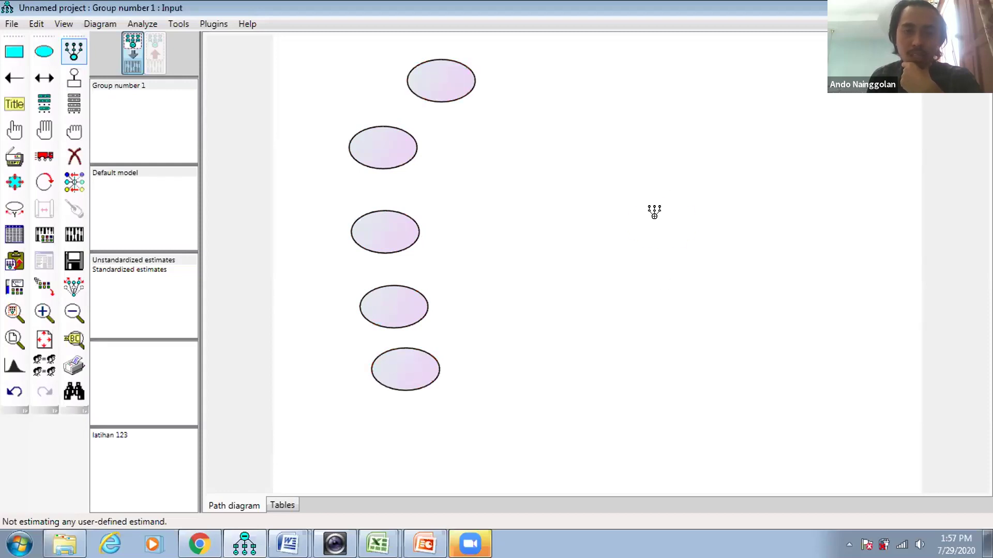
left_click(654, 212)
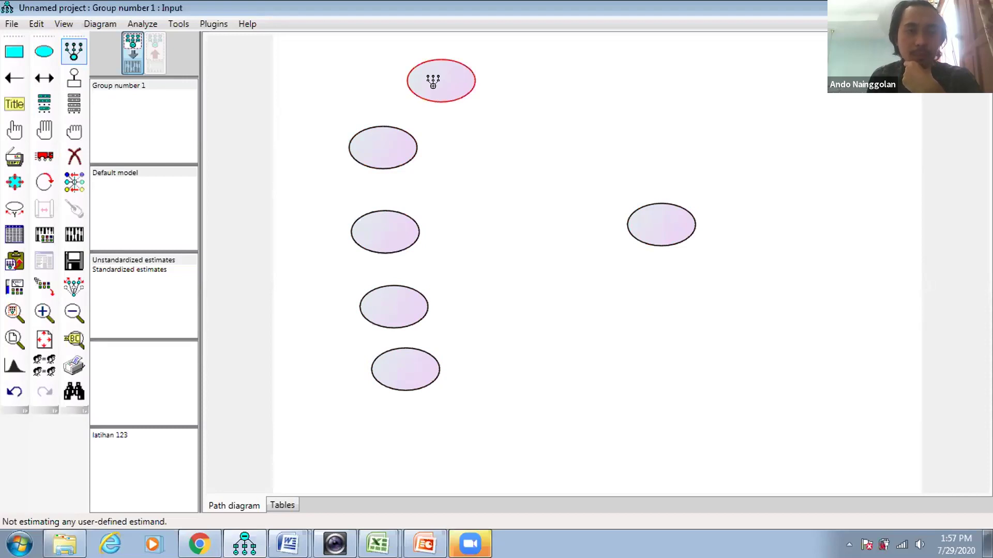
left_click(73, 51)
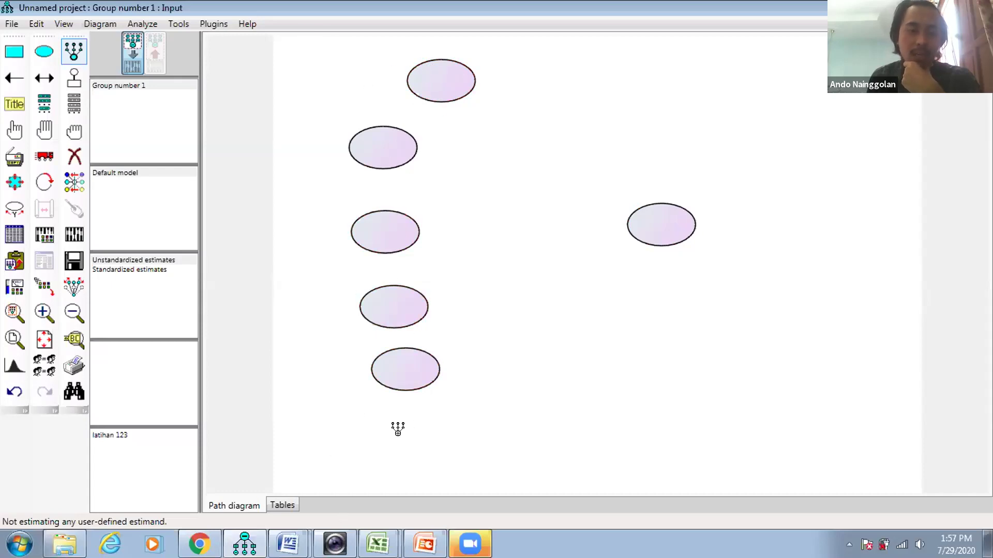
Step: Switch to the Excel workbook with the X and Y indicator data and view its first columns, starting at X1.1
left_click(377, 544)
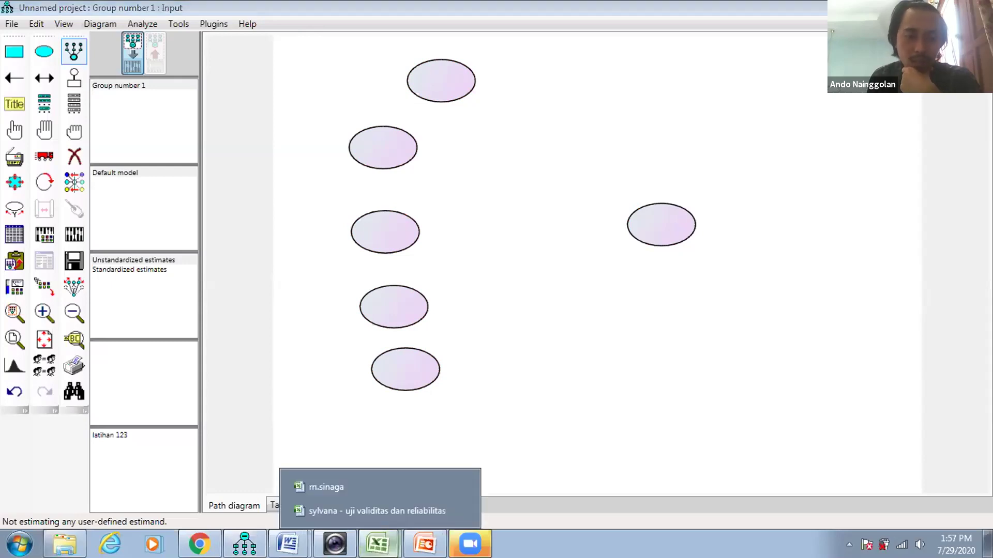
left_click(372, 532)
left_click(361, 488)
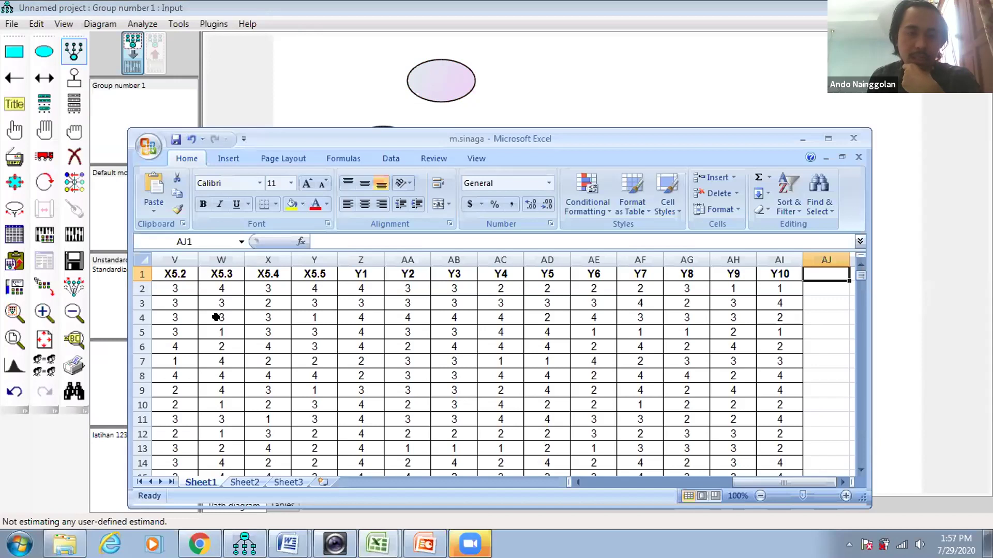
left_click_drag(756, 483, 595, 484)
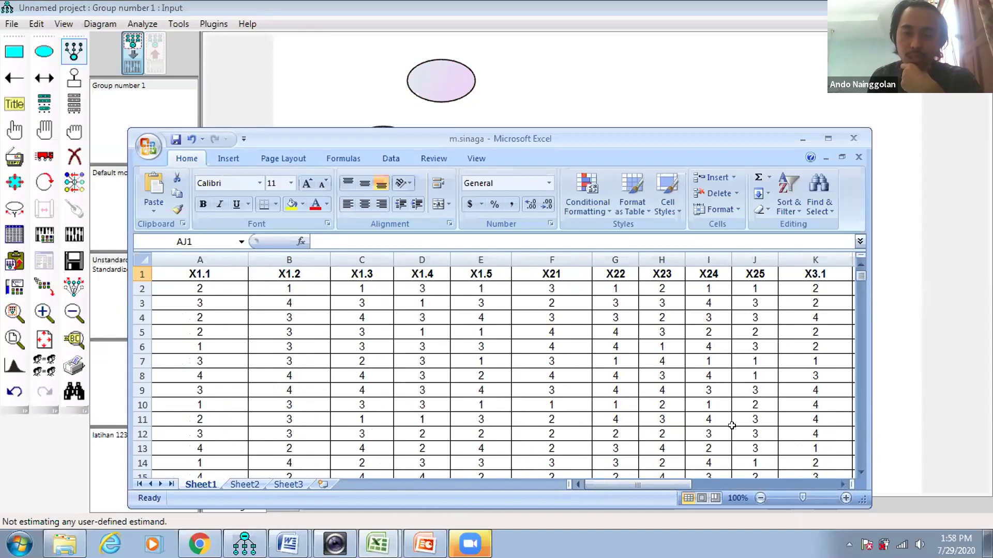
Step: Switch back to Amos and add five indicators with error terms to the uppermost latent variable ellipse
left_click(803, 141)
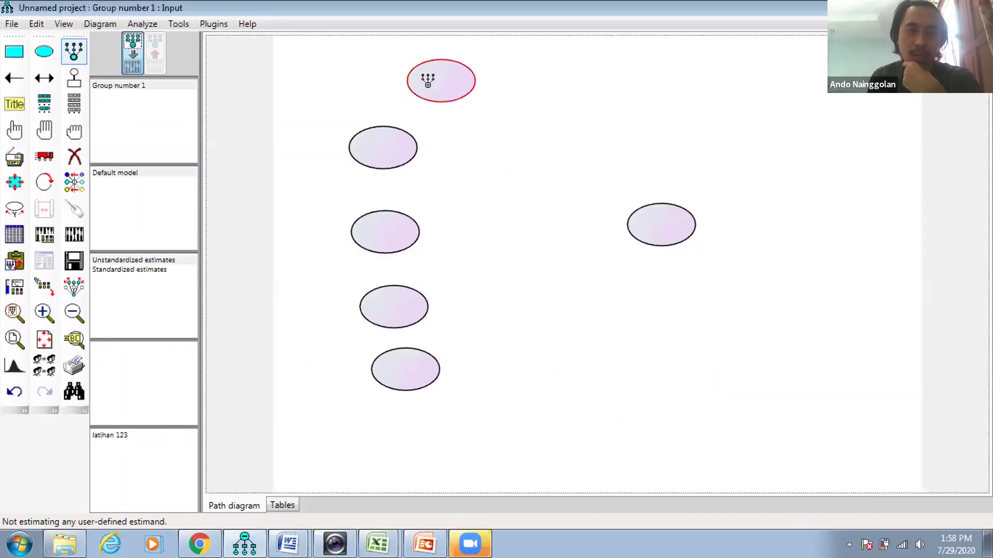
left_click(427, 80)
left_click(427, 80)
left_click(427, 80)
left_click(427, 80)
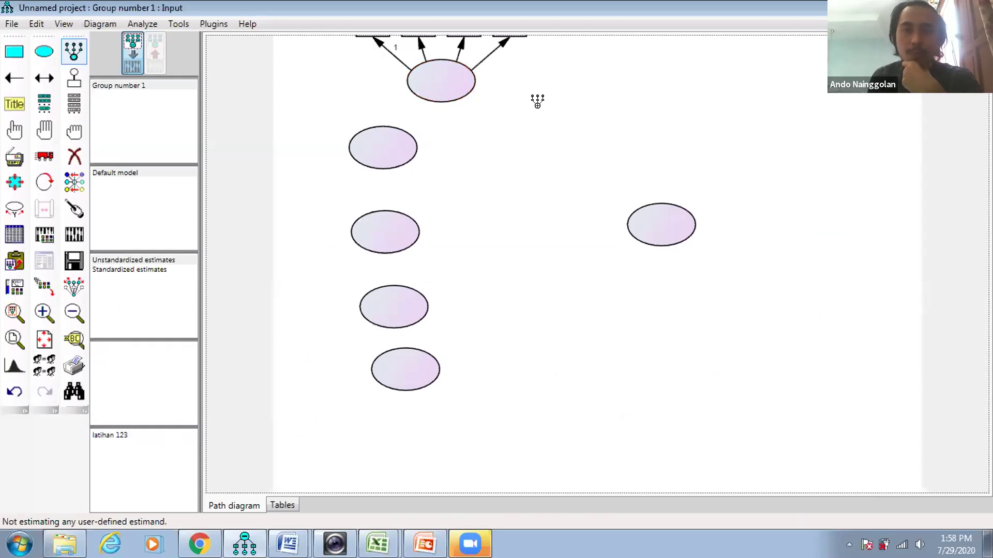
left_click(441, 75)
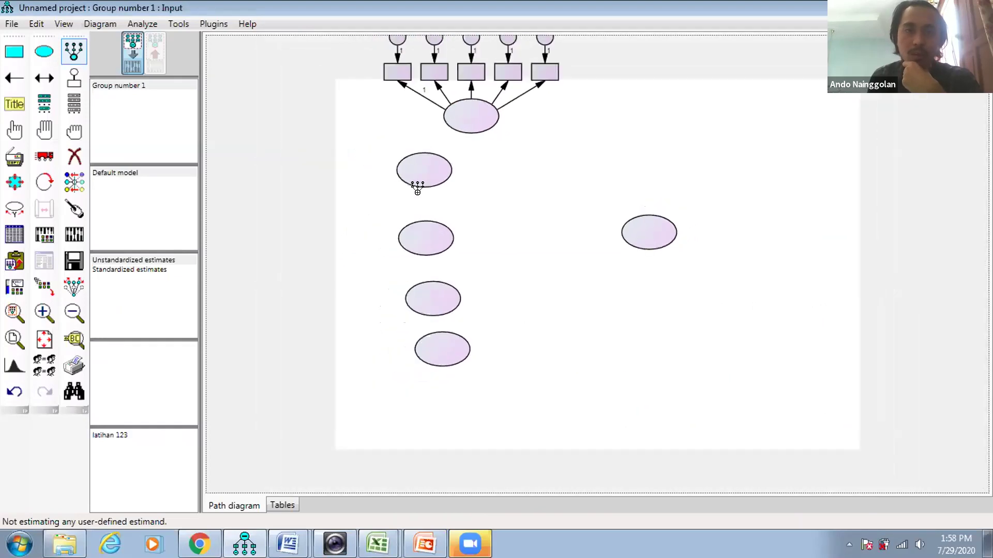
Step: Attach five indicator variables with error terms to the second latent ellipse in the column
left_click(418, 174)
left_click(418, 173)
left_click(418, 174)
left_click(418, 173)
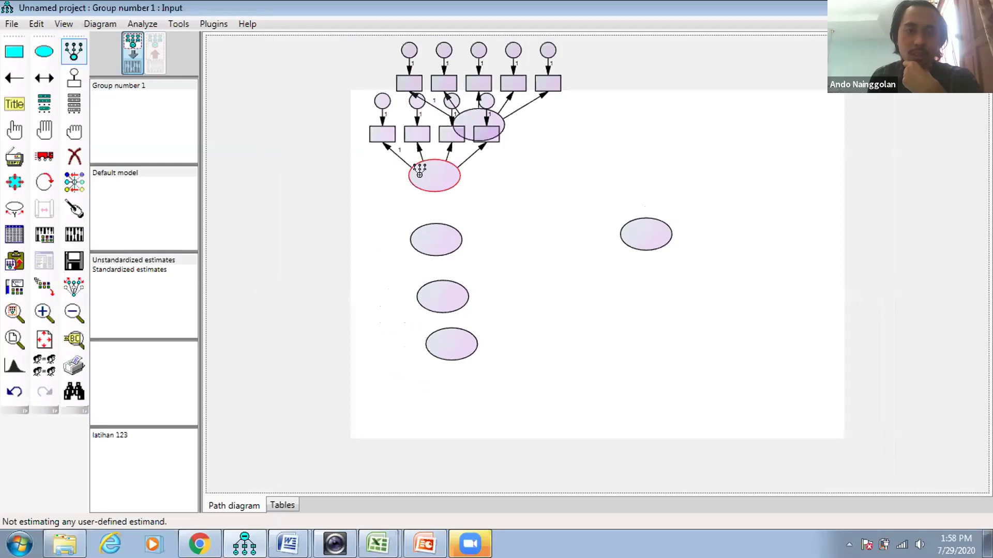
left_click(419, 176)
Step: Attach five indicator variables with error terms to the third latent ellipse in the column
left_click(439, 239)
left_click(439, 239)
left_click(439, 239)
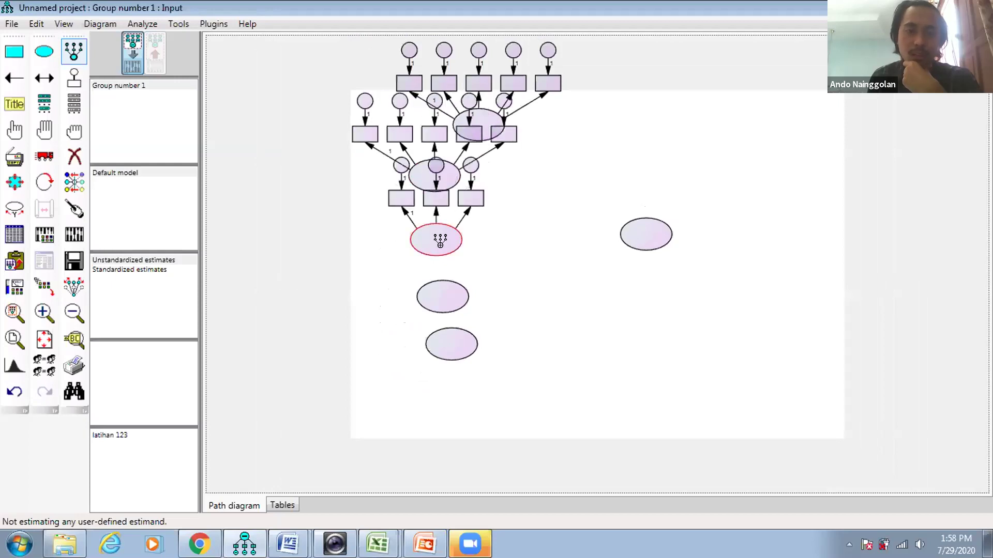
left_click(440, 240)
left_click(439, 240)
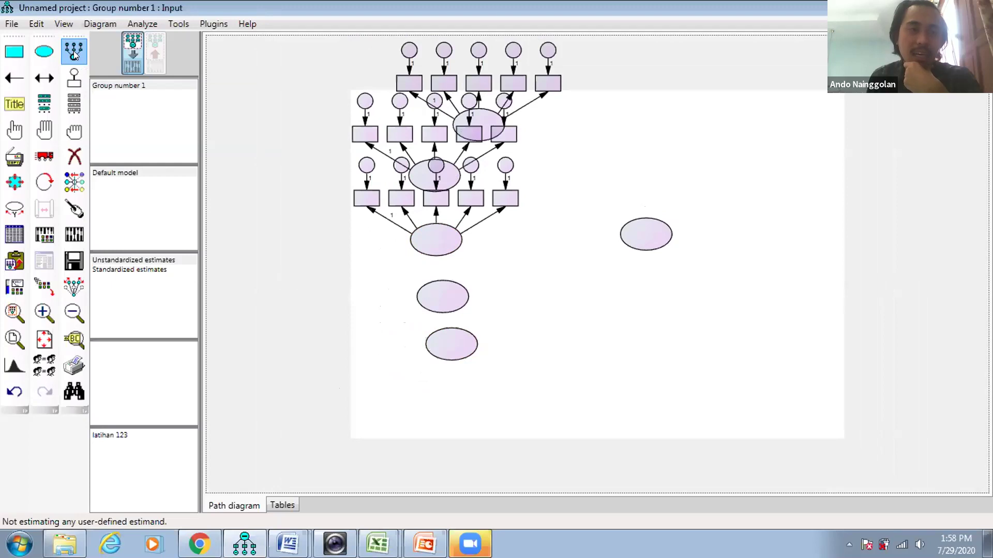
Step: Attach five indicator variables with error terms to the fourth latent ellipse in the column
left_click(450, 290)
left_click(449, 290)
left_click(450, 290)
left_click(449, 291)
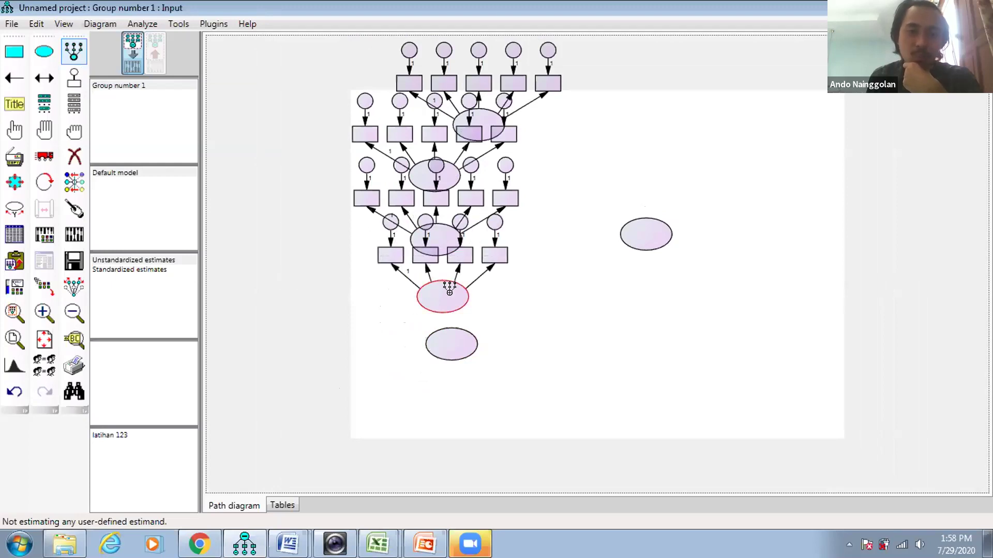
left_click(450, 290)
Step: Attach five indicator variables with error terms to the lowest latent ellipse in the column
left_click(441, 348)
left_click(441, 349)
left_click(441, 348)
left_click(441, 348)
left_click(441, 349)
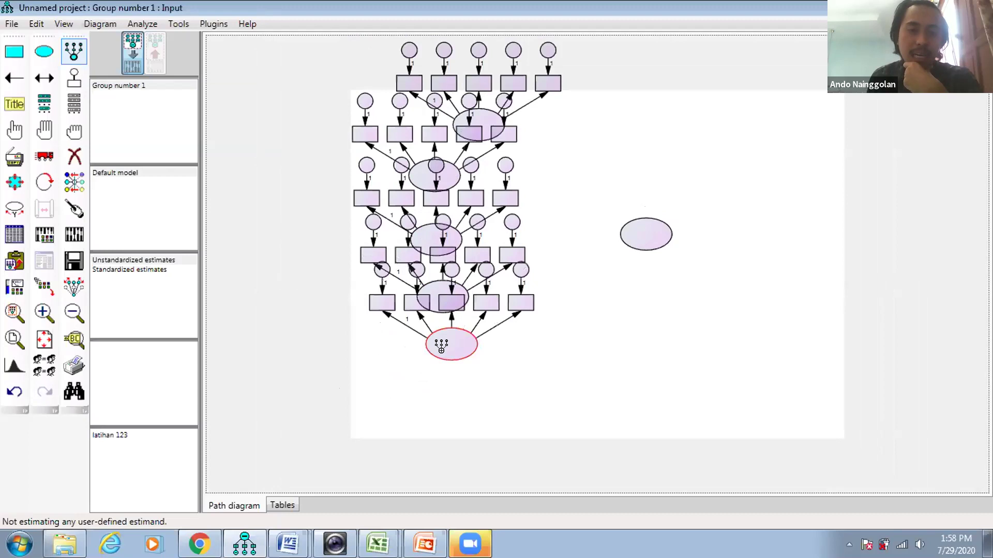
left_click(383, 543)
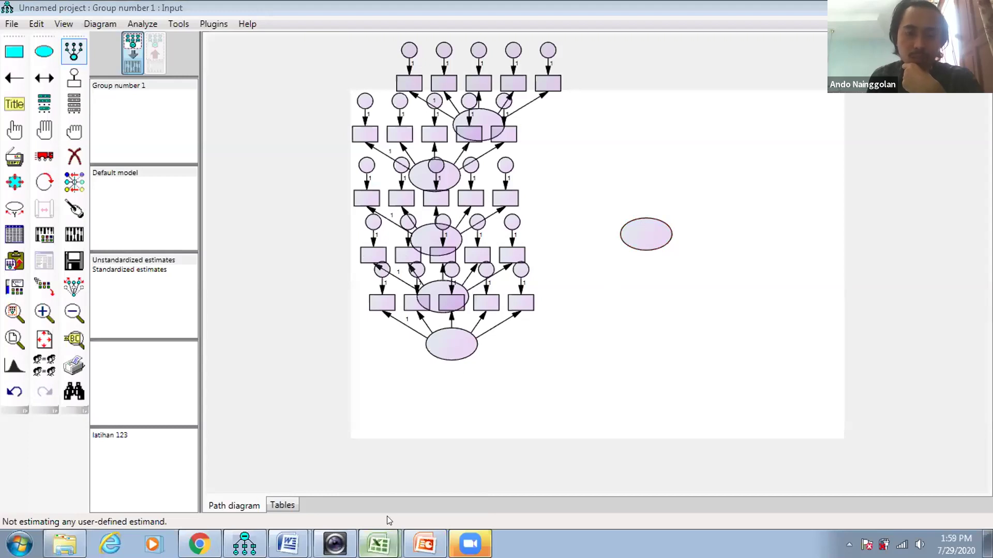
mouse_move(380, 540)
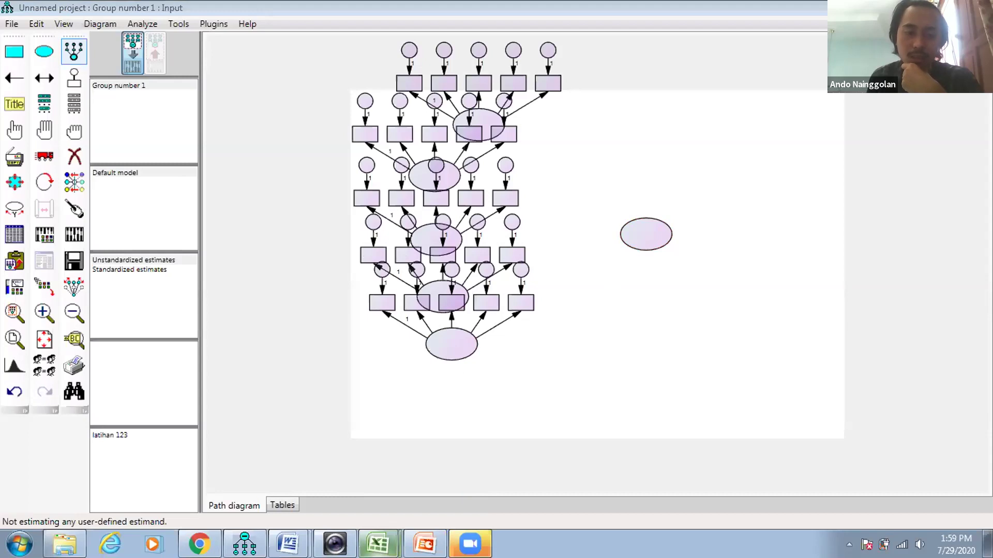
left_click(377, 544)
left_click(389, 487)
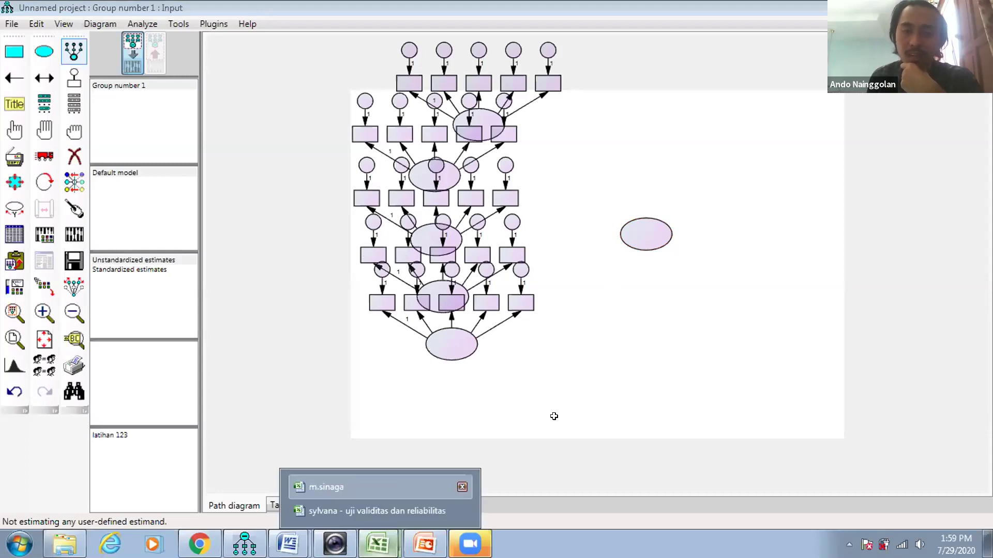
left_click_drag(628, 485, 772, 486)
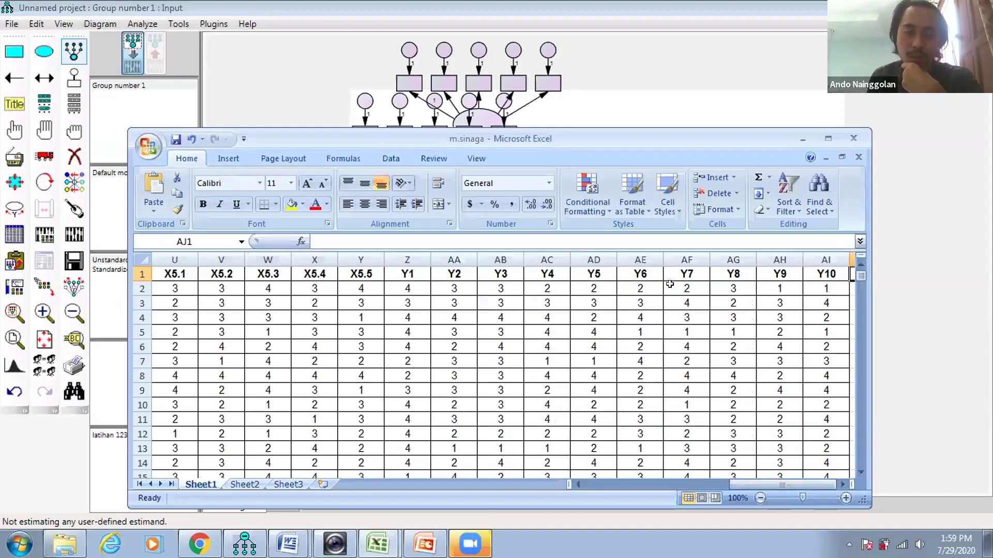
Step: Return to Amos and attach ten indicators with error terms to the single latent ellipse on the page's right half
left_click(244, 542)
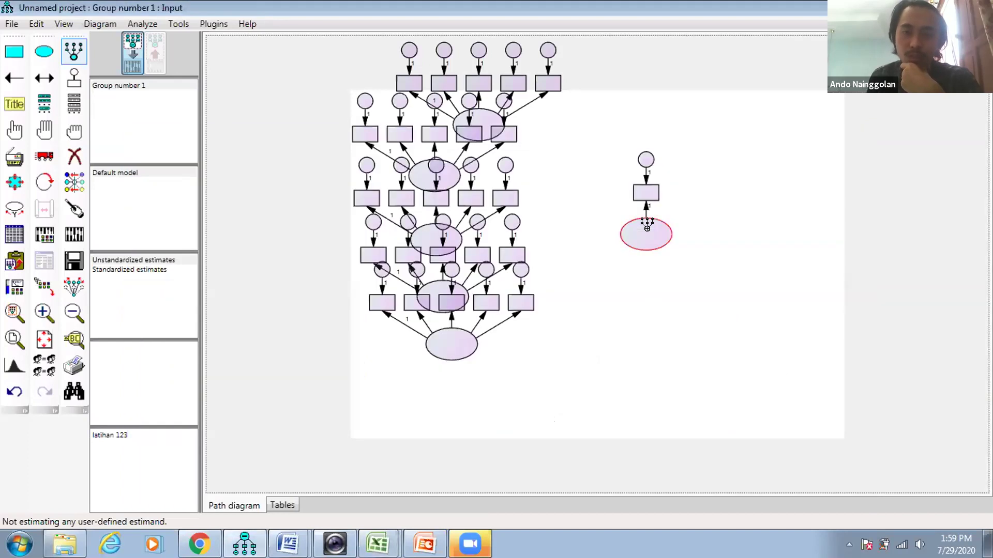
double_click(646, 226)
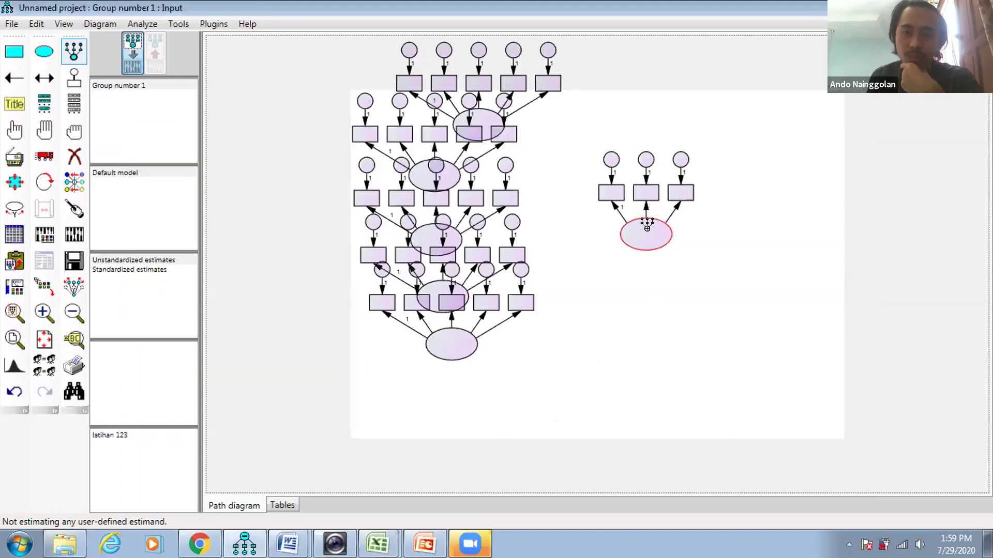
triple_click(646, 227)
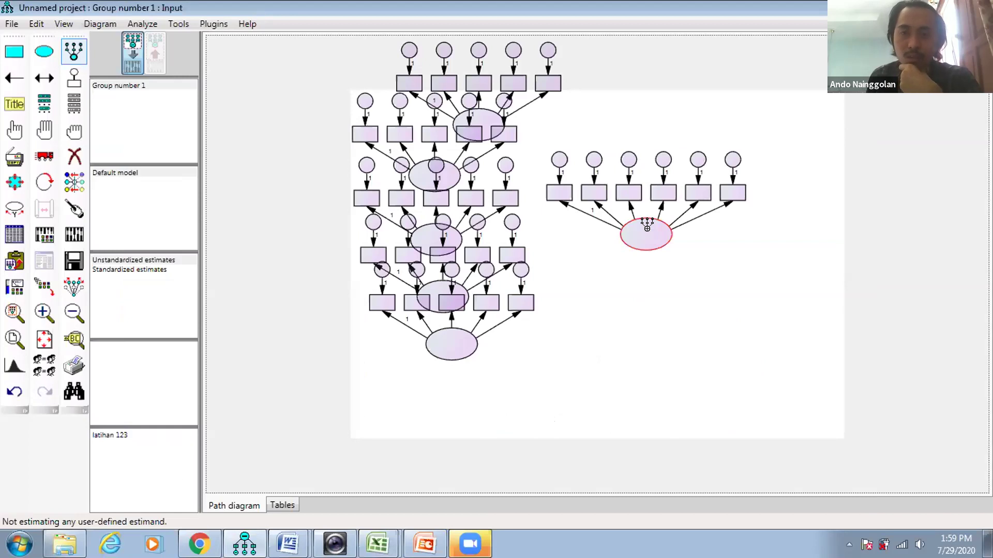
double_click(647, 228)
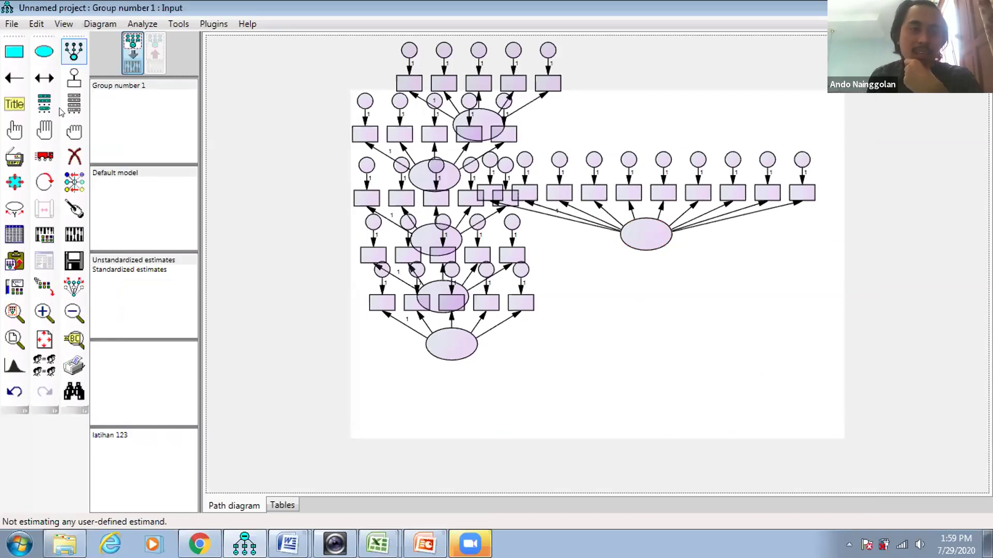
Step: With symmetries preserved, move the lowest latent variable and its indicators down to the page's lower-left corner
left_click(44, 77)
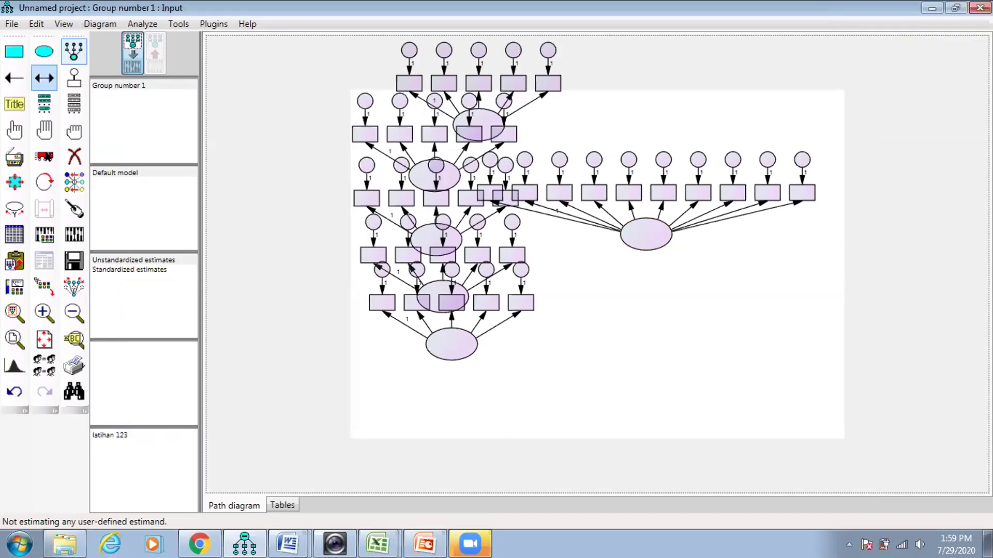
left_click(41, 164)
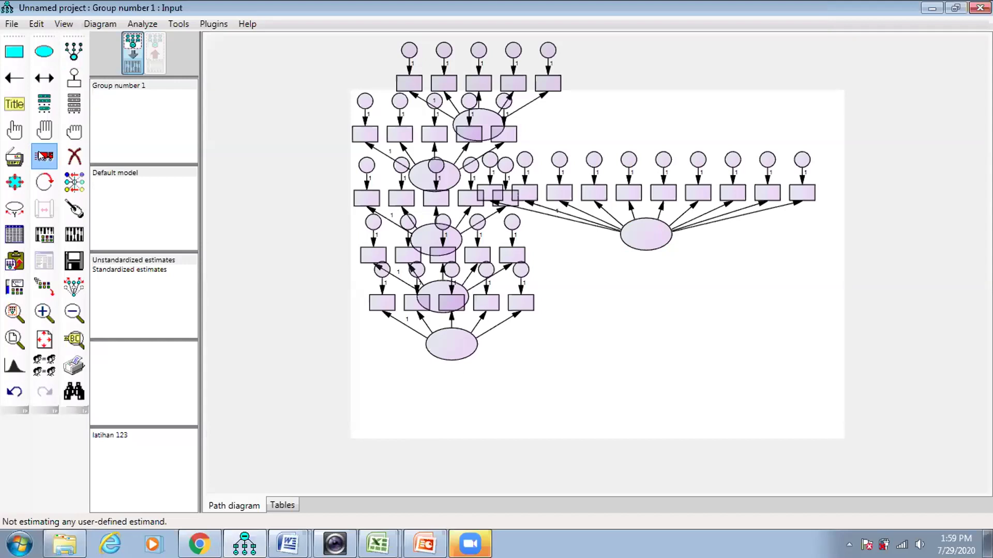
left_click(71, 285)
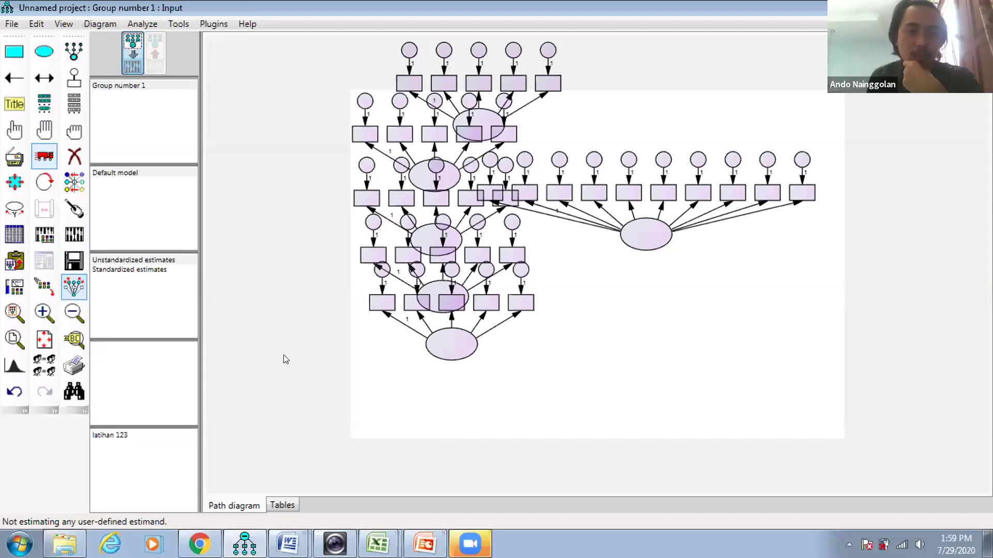
left_click_drag(441, 350, 375, 433)
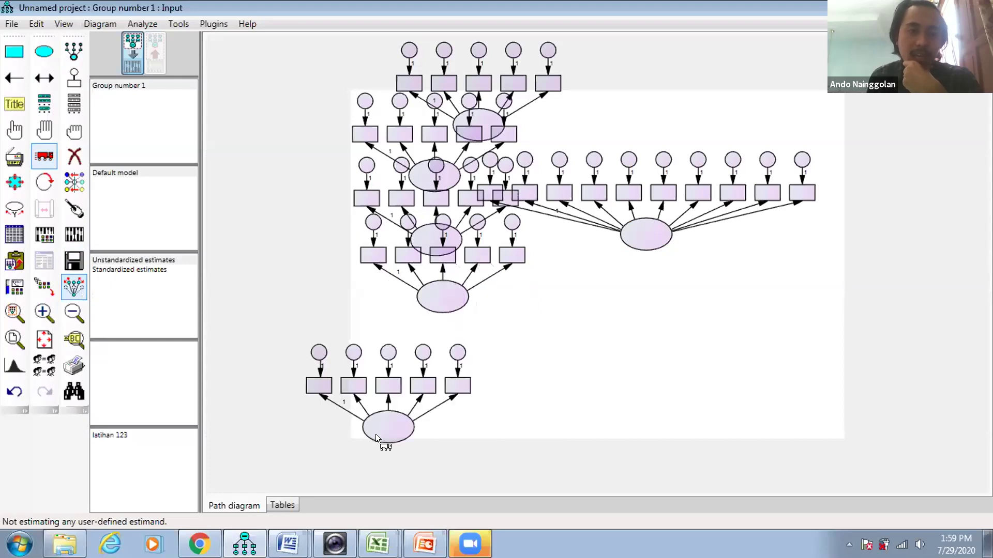
Step: Move the fourth latent variable with its indicators to the page's left edge, and shift the lowest group slightly right and down
left_click(75, 287)
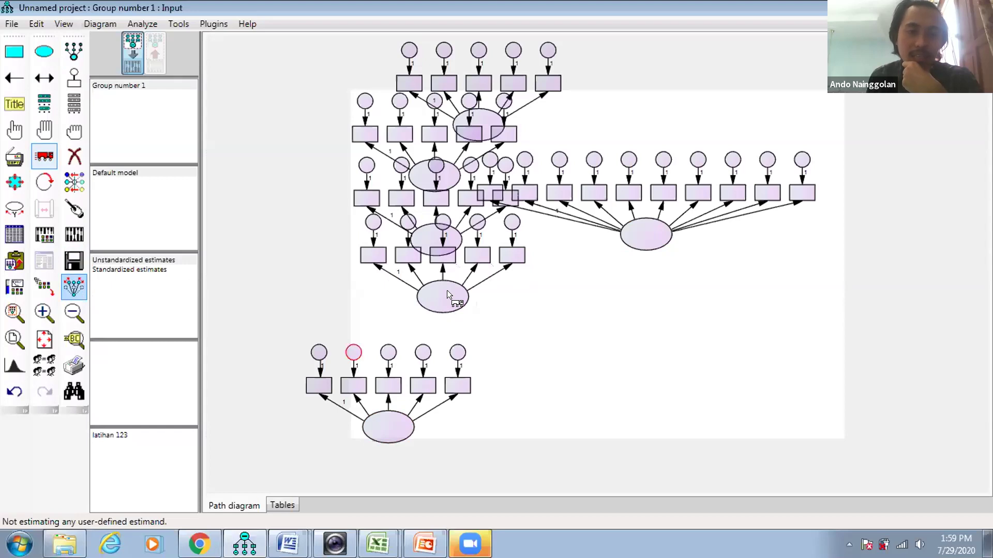
left_click_drag(452, 296, 493, 365)
left_click_drag(550, 312, 306, 306)
left_click_drag(434, 306, 434, 305)
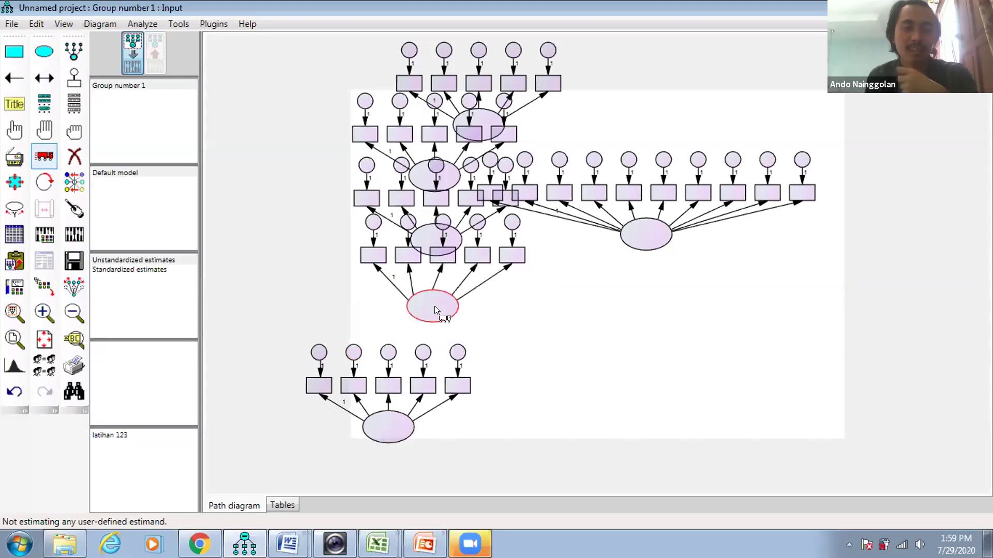
left_click(74, 287)
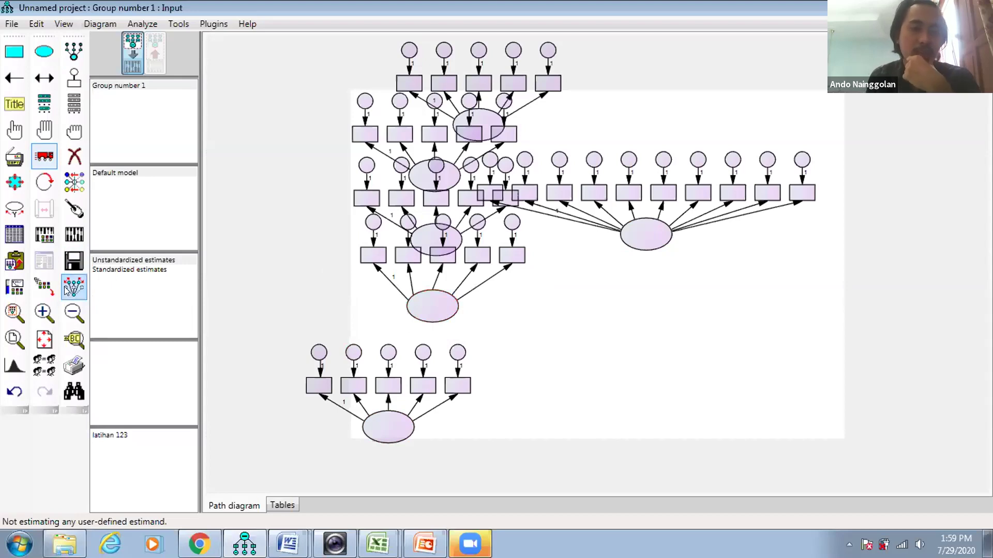
left_click_drag(432, 306, 350, 280)
Step: Move the ten-indicator group right and down, the uppermost group to the top centre, and the second group to the page's upper-left corner
left_click_drag(650, 229, 726, 278)
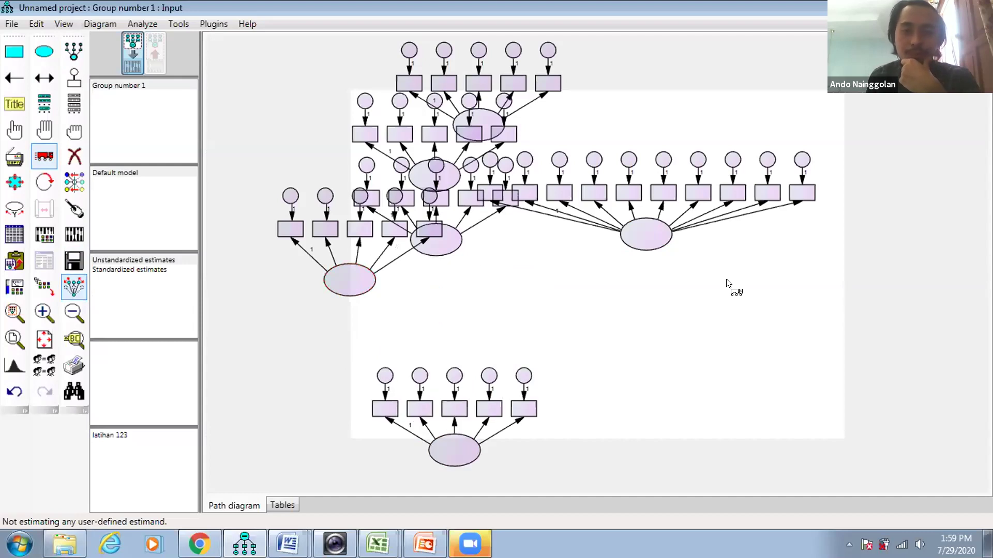
left_click_drag(492, 120, 595, 132)
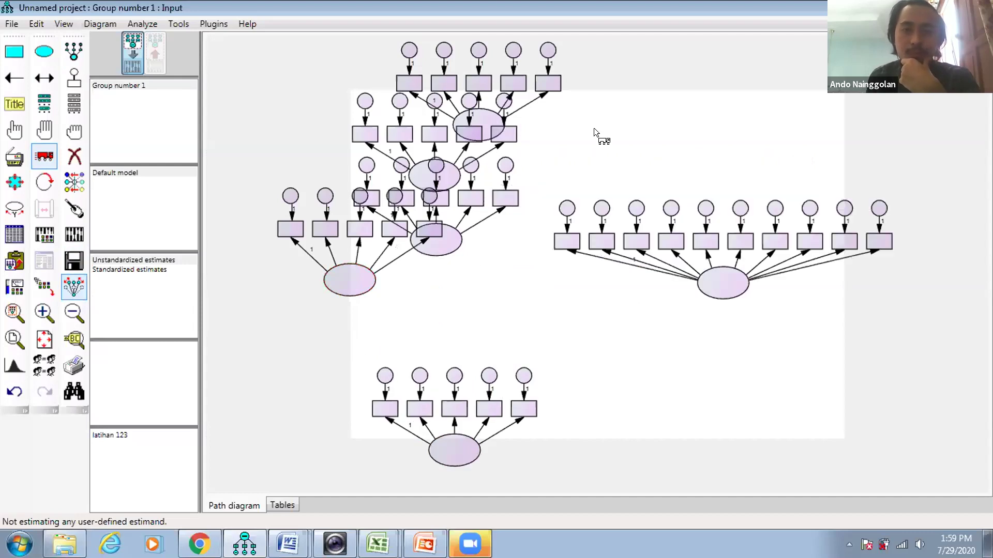
left_click_drag(418, 144, 397, 156)
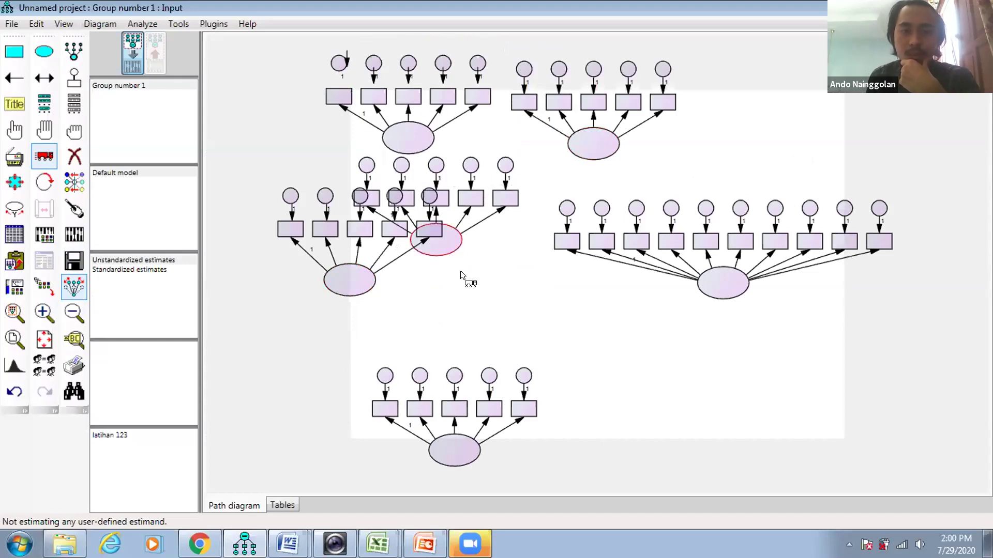
Step: Move the overlapping third group to the page's lower right, and align the middle and lower groups beneath the upper-left one
left_click_drag(460, 271, 542, 369)
left_click_drag(629, 445, 628, 445)
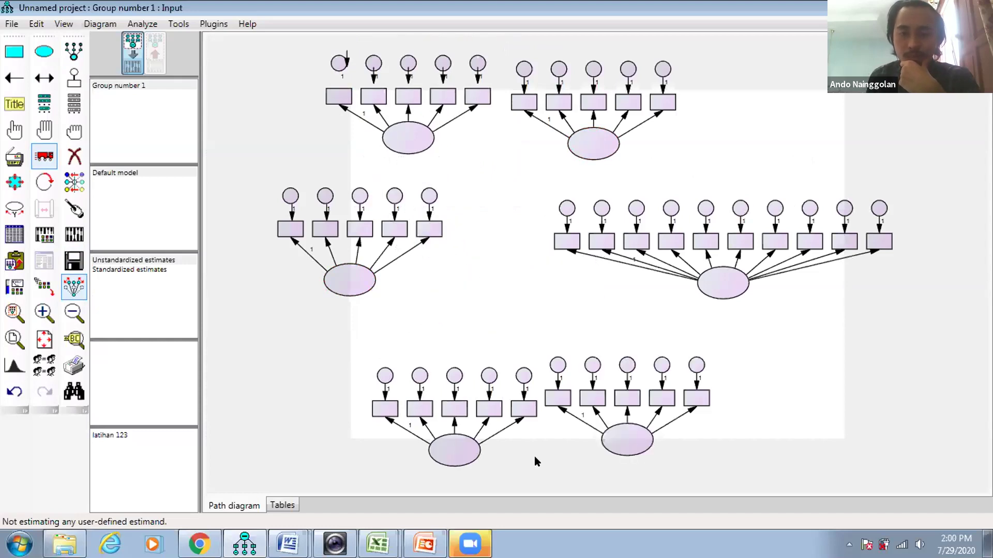
left_click_drag(446, 424, 423, 390)
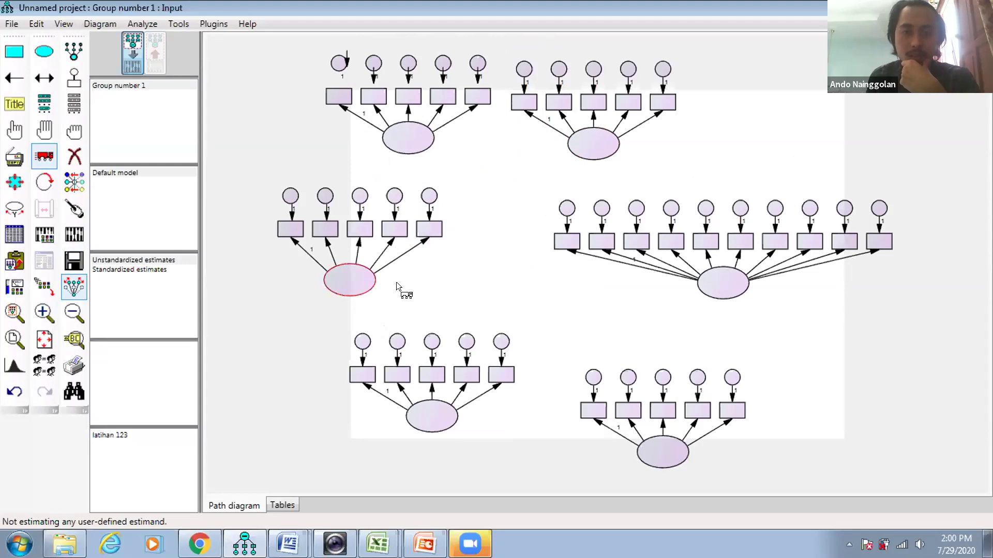
left_click_drag(360, 283, 443, 276)
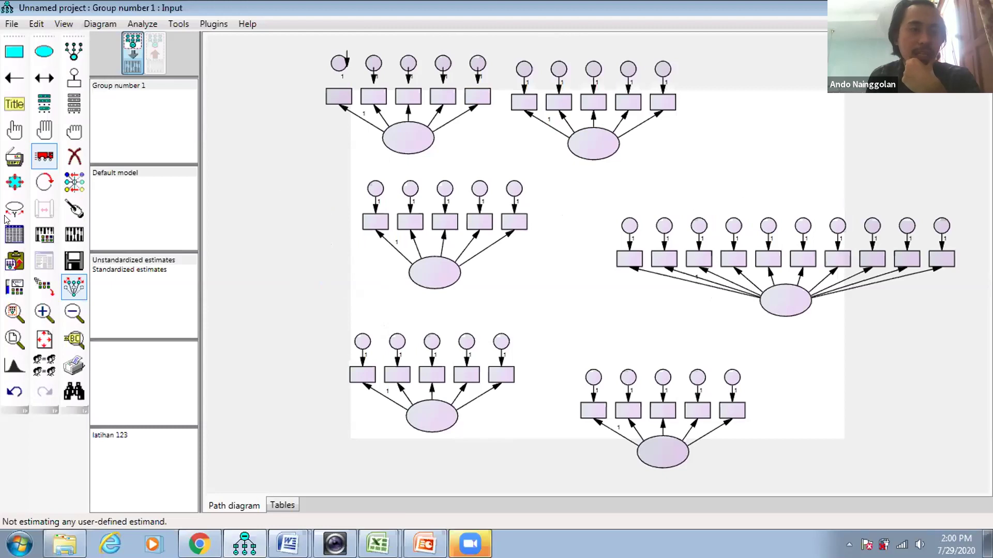
Step: Rotate the indicators of the three latent variables in the left column so that they point left
left_click(38, 188)
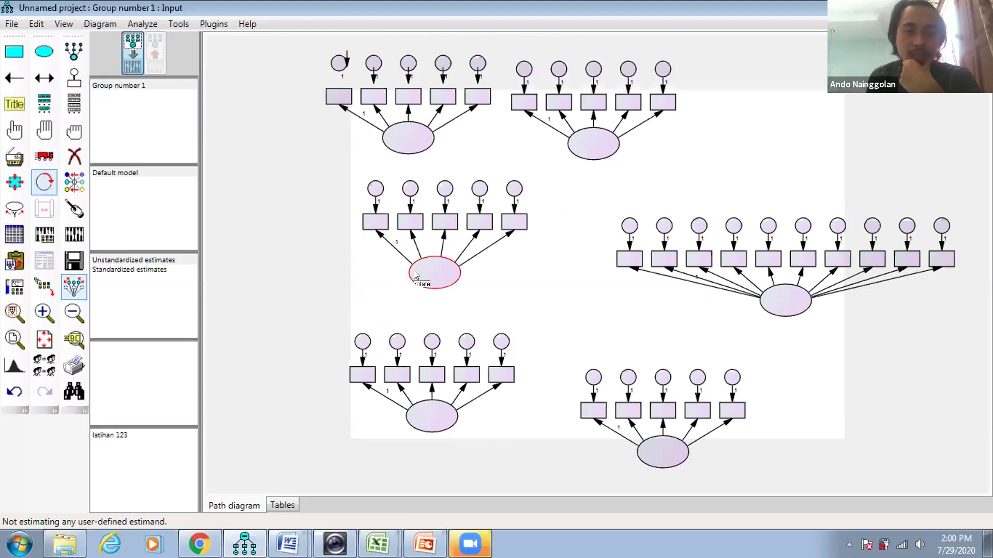
left_click(415, 275)
left_click(413, 414)
left_click(400, 125)
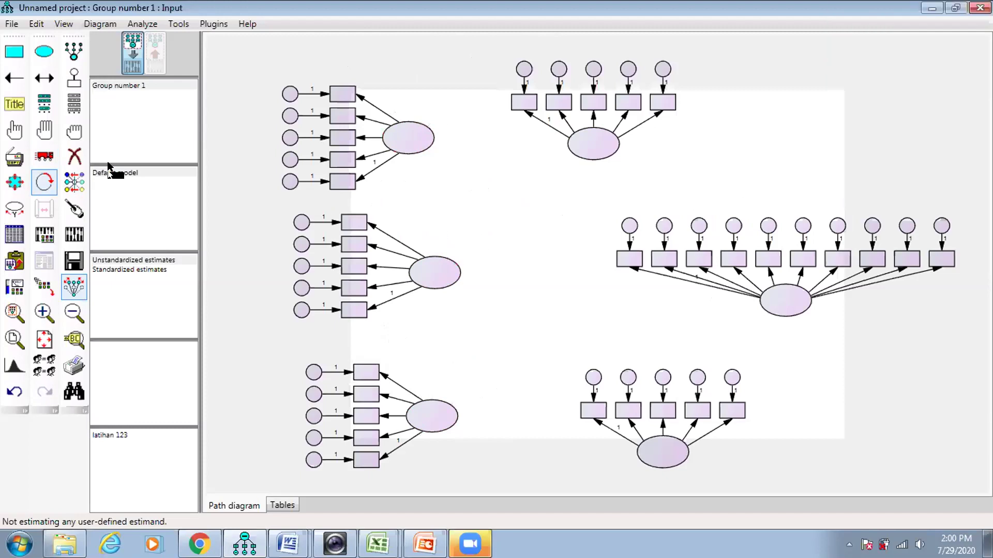
Step: Rotate the lower-right latent variable's indicators to point down and the ten-indicator group to point right
left_click(674, 450)
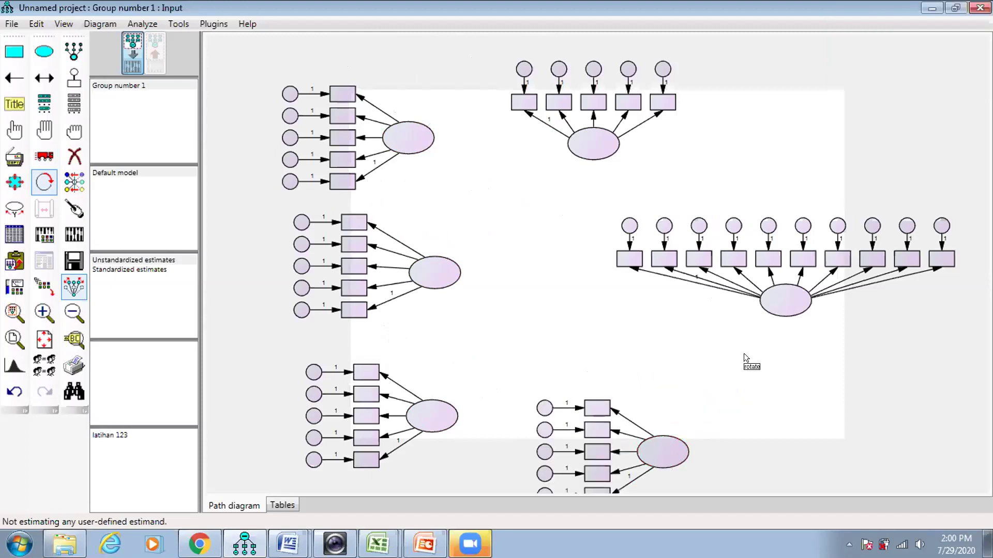
left_click(666, 458)
double_click(666, 458)
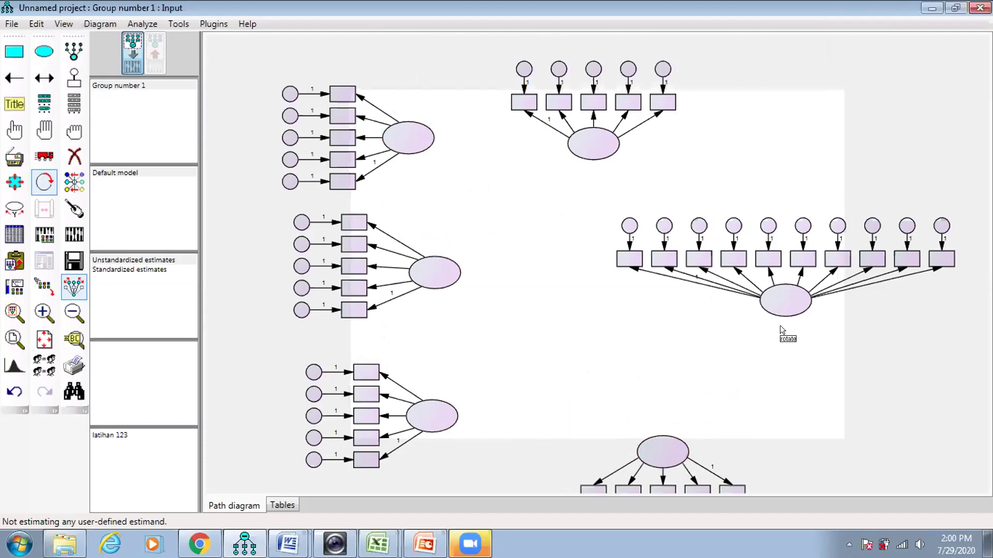
left_click(791, 300)
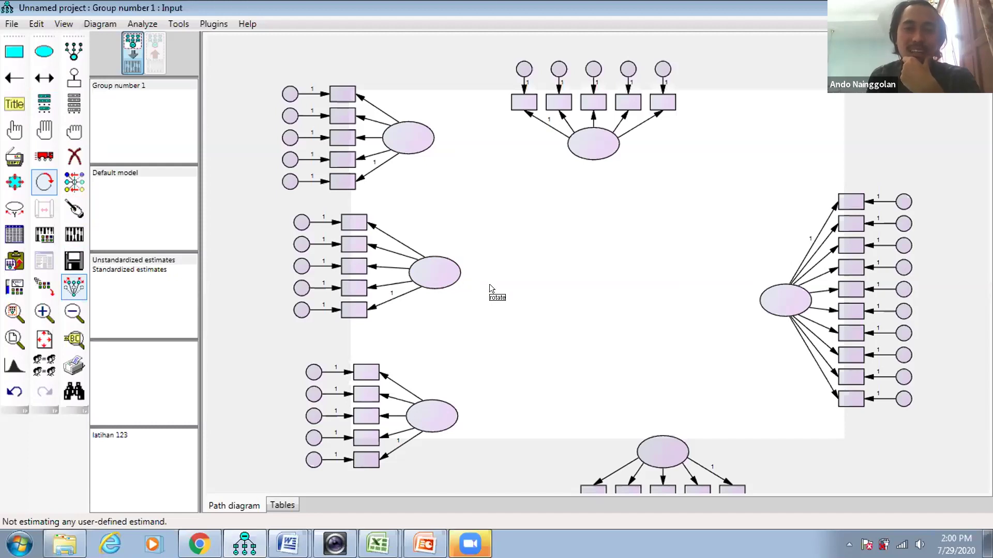
Step: Draw single-headed paths from each of the five five-indicator latent variables to the ten-indicator latent variable
left_click(74, 157)
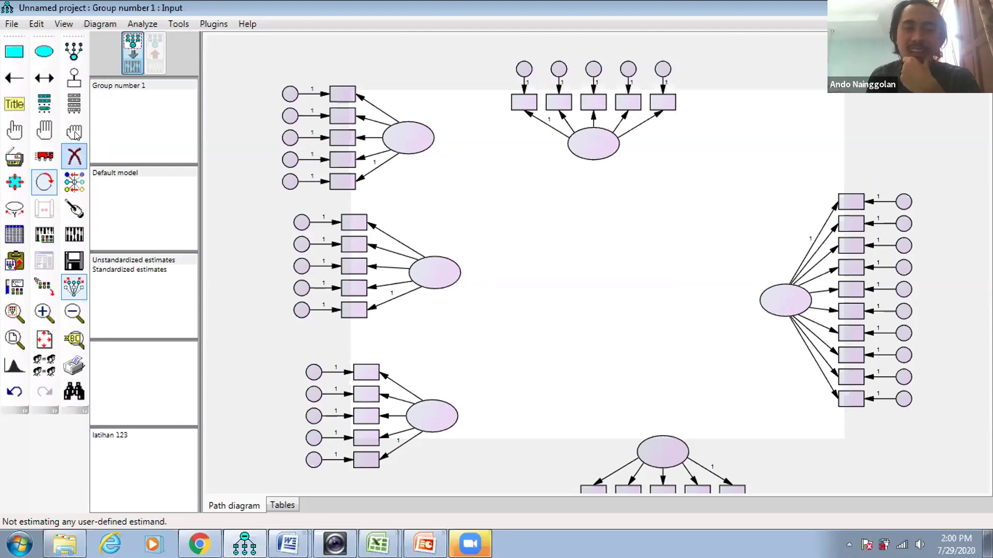
left_click(20, 80)
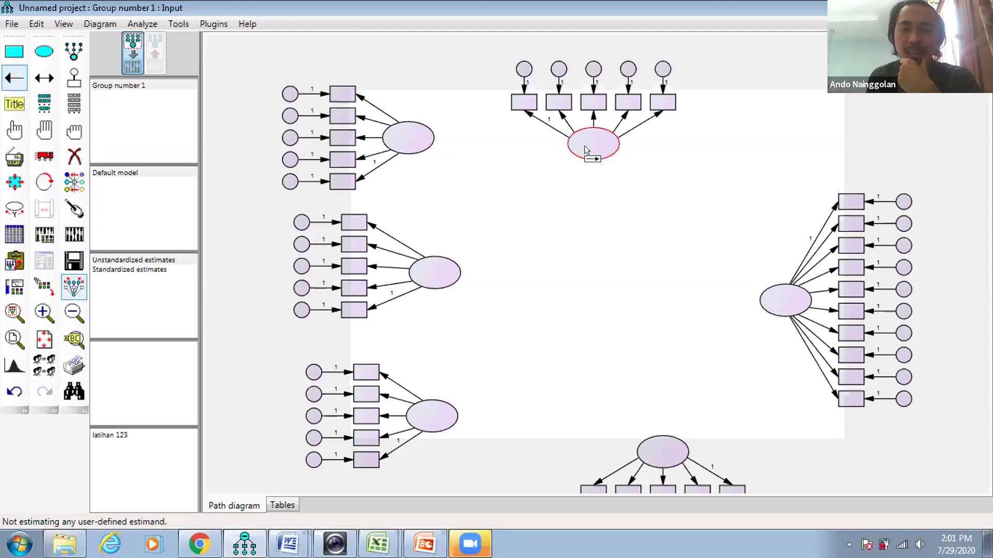
left_click_drag(645, 212, 783, 306)
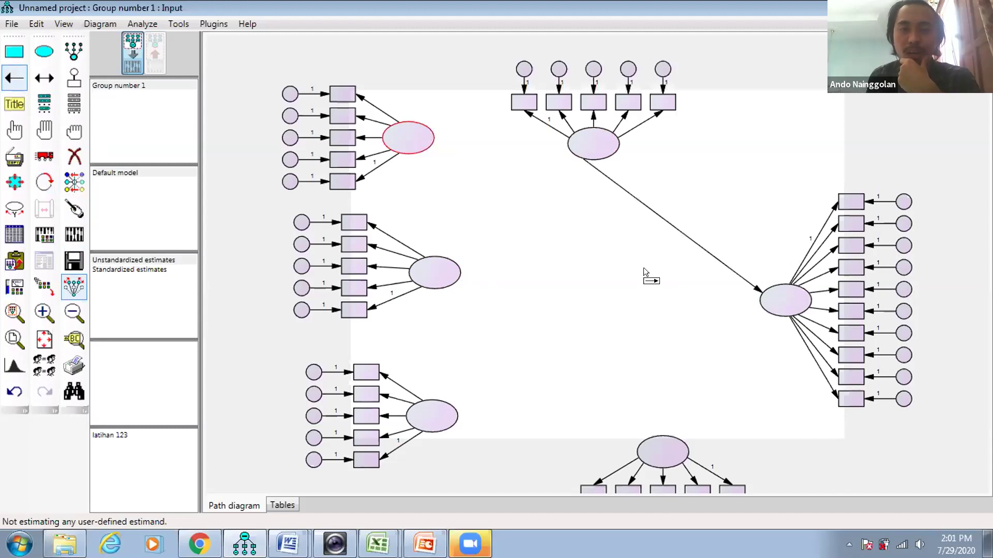
left_click_drag(748, 303, 769, 305)
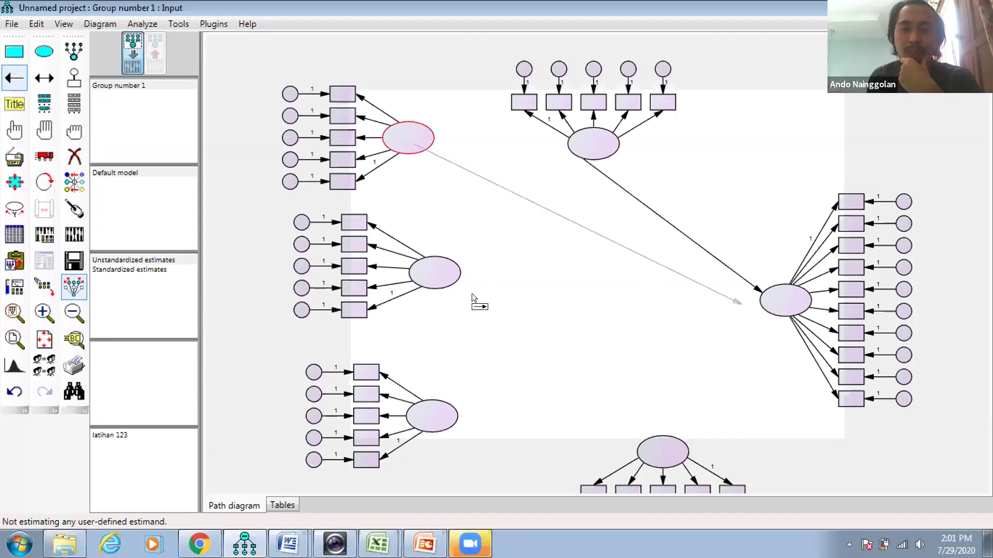
left_click_drag(443, 288, 775, 305)
left_click_drag(449, 424, 773, 309)
left_click_drag(694, 425, 775, 310)
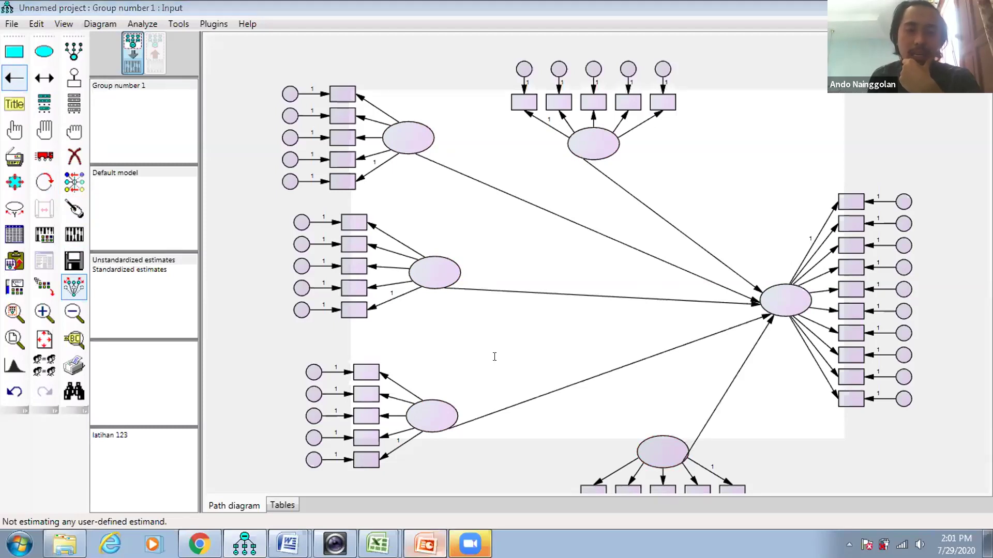
Step: Check the variable names on the Studi Kasus I slide in PowerPoint and return to the Amos path diagram
key("alt+Tab")
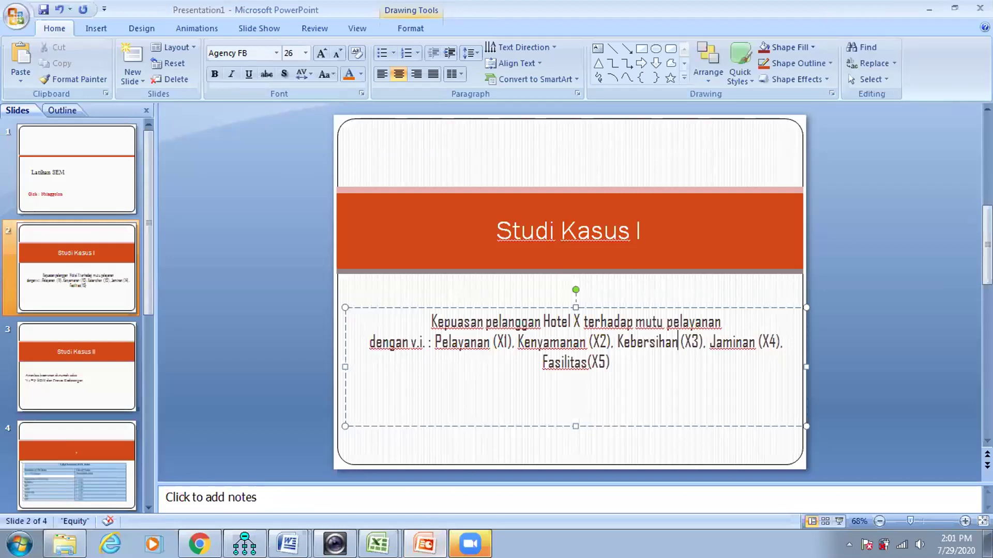
key("alt+Tab")
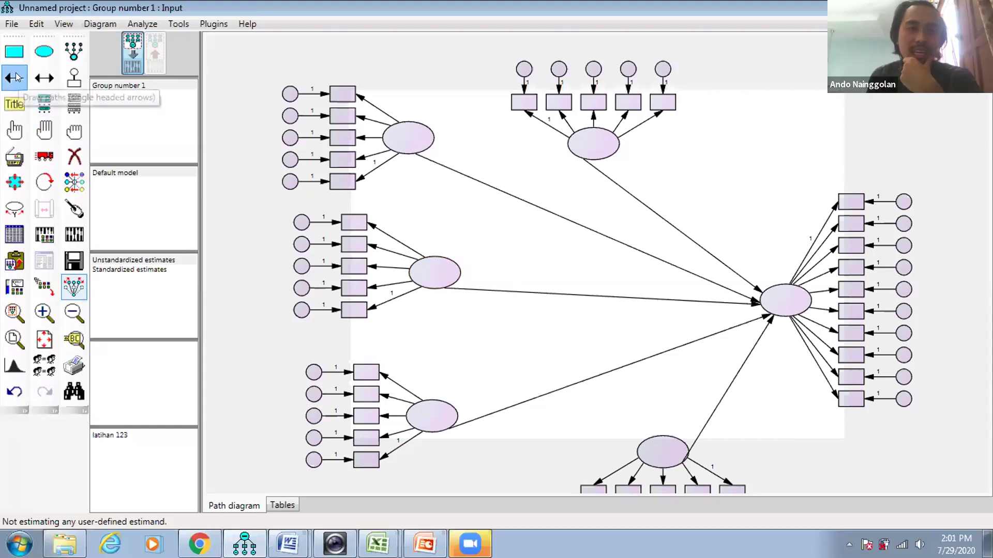
left_click(44, 77)
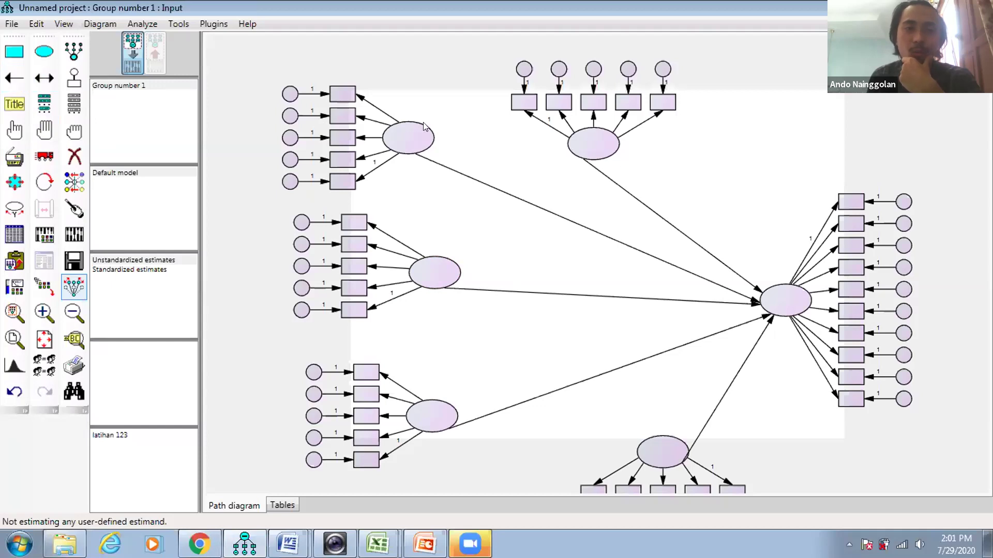
left_click(16, 76)
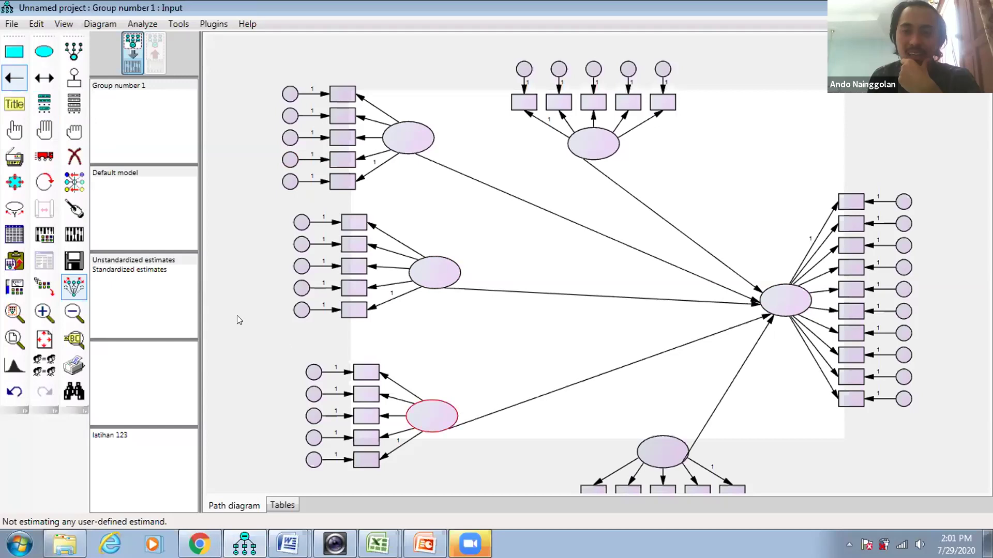
Step: Touch up the latent variables so that their arrows attach neatly to the ellipses
left_click(75, 213)
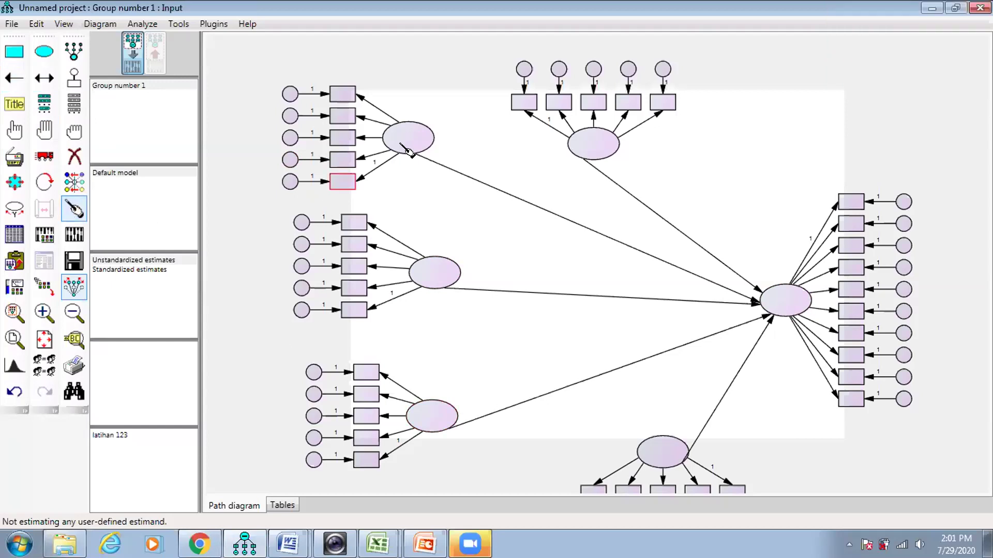
left_click(611, 154)
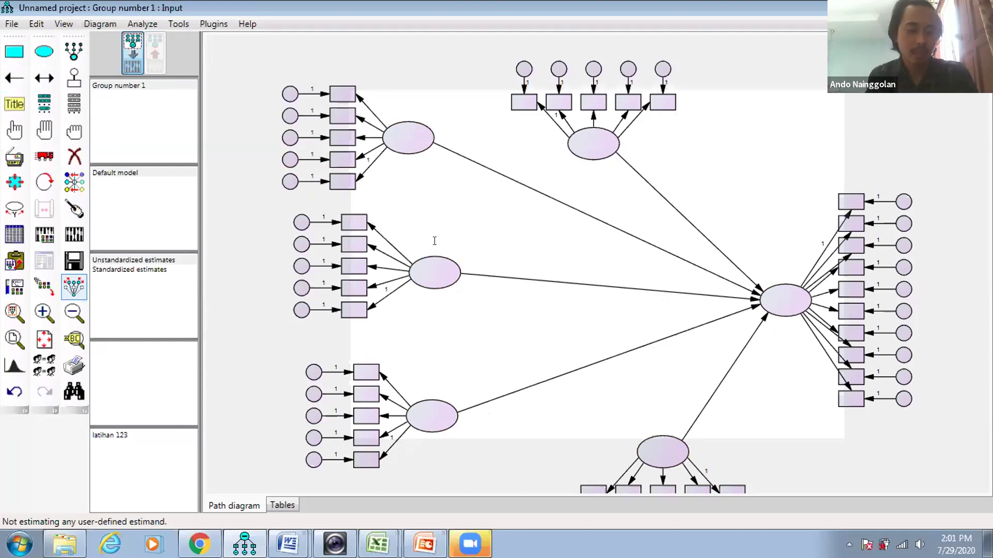
Step: Name the top-centre latent variable X1, the upper-left one X2 and the middle-left one X3
key("ctrl+o")
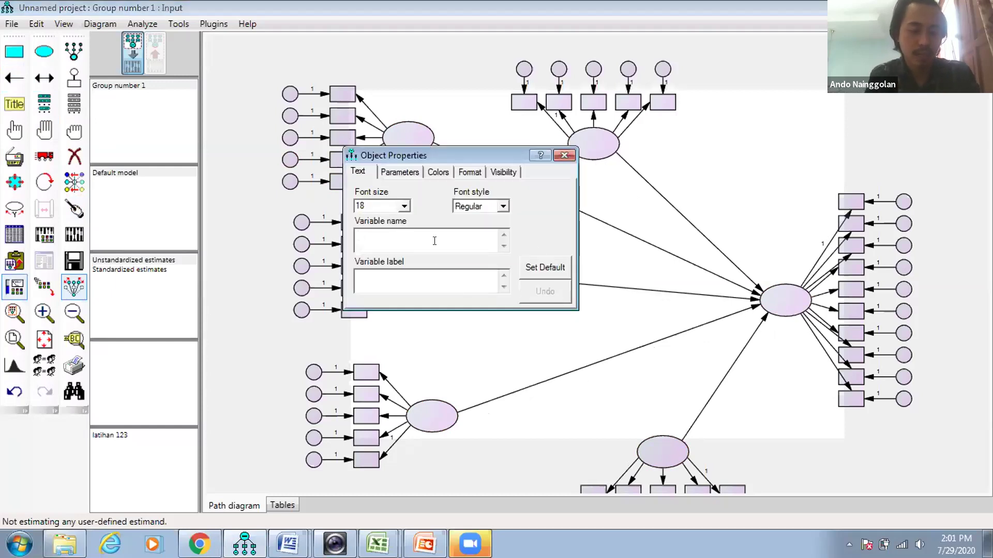
type("X1")
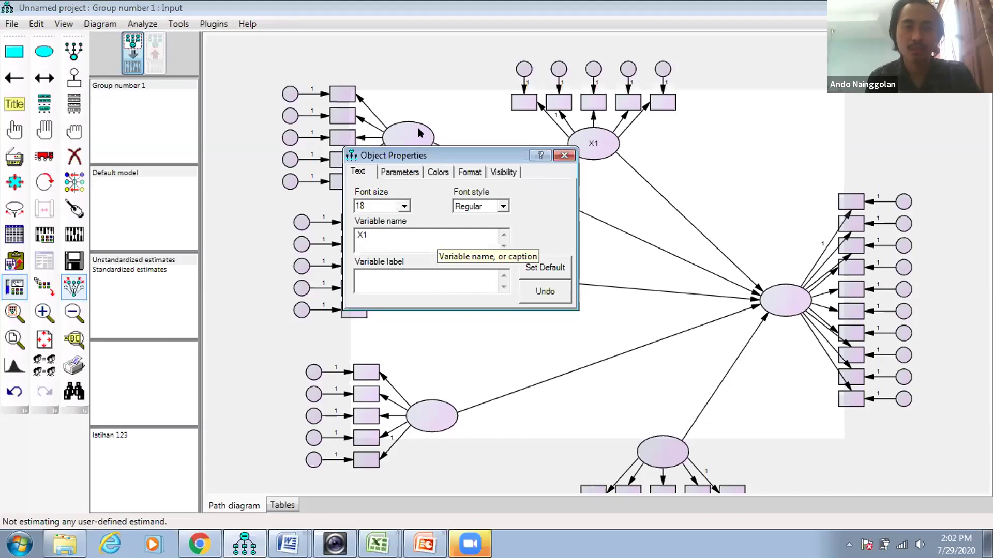
left_click(418, 133)
type("X2")
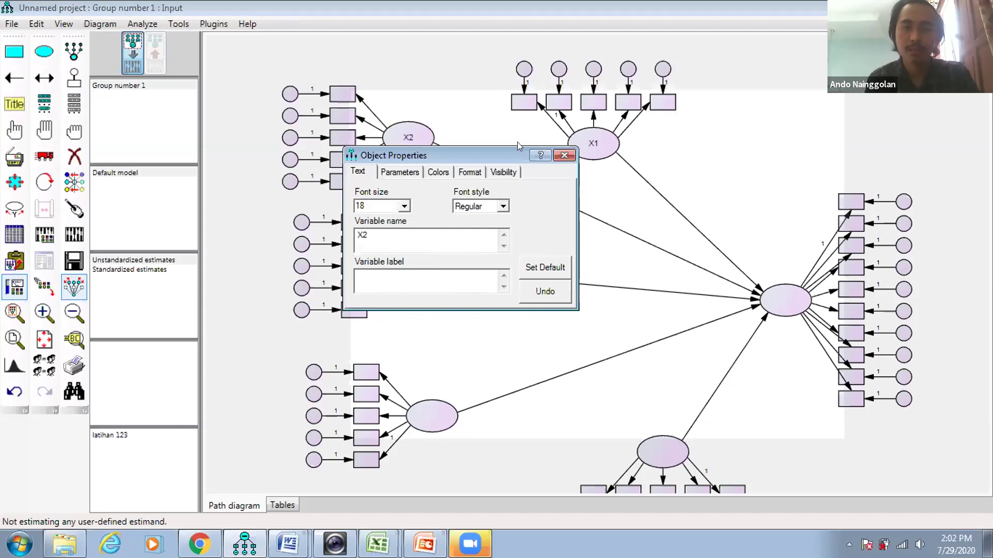
left_click(436, 288)
type("X3")
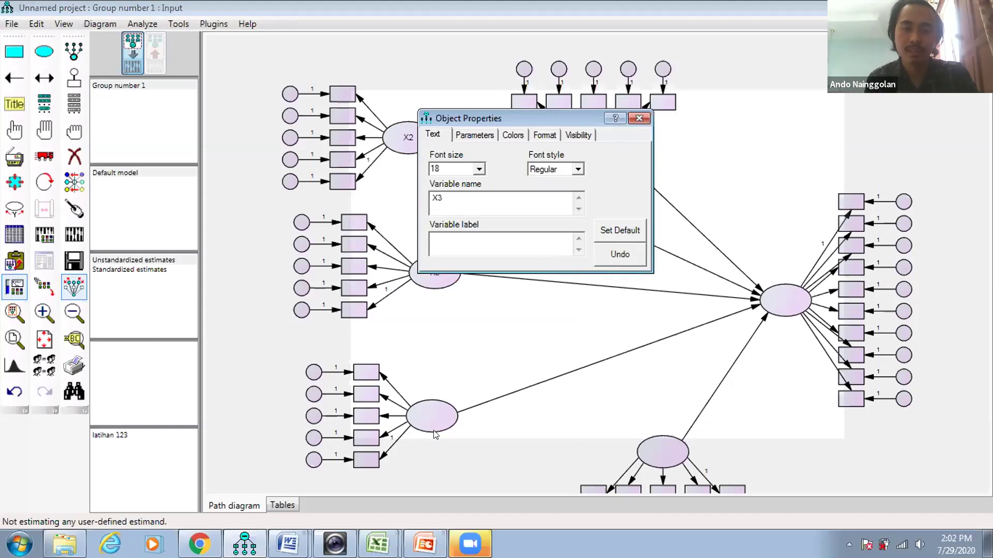
Step: Name the lower-left latent variable X4, the bottom one X5 and the ten-indicator one Y
left_click(433, 416)
type("X4")
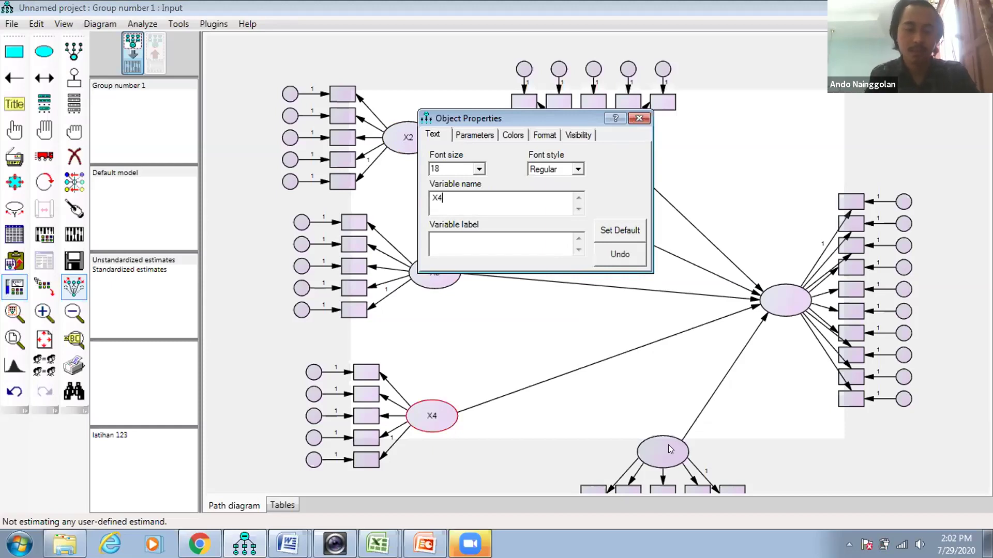
left_click(663, 451)
type("X5")
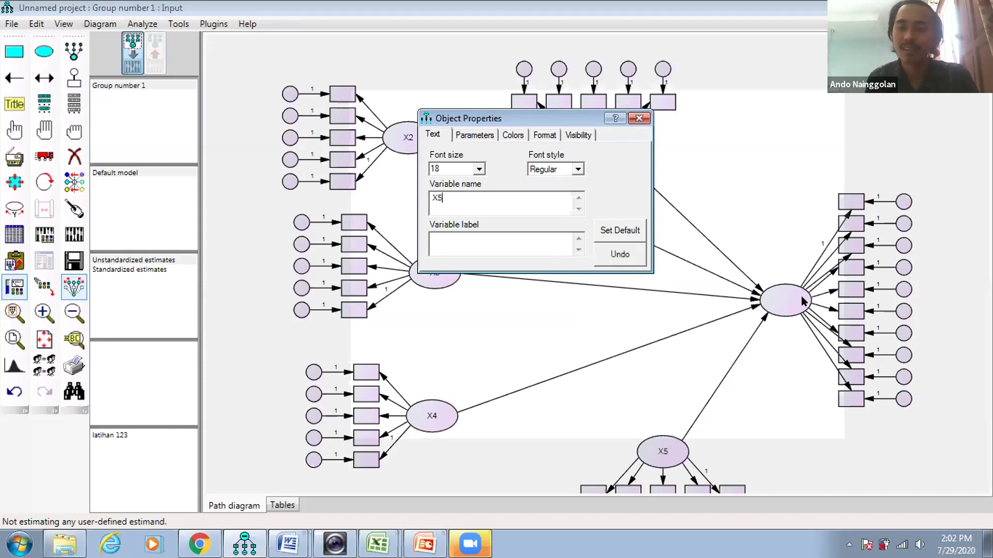
left_click(799, 302)
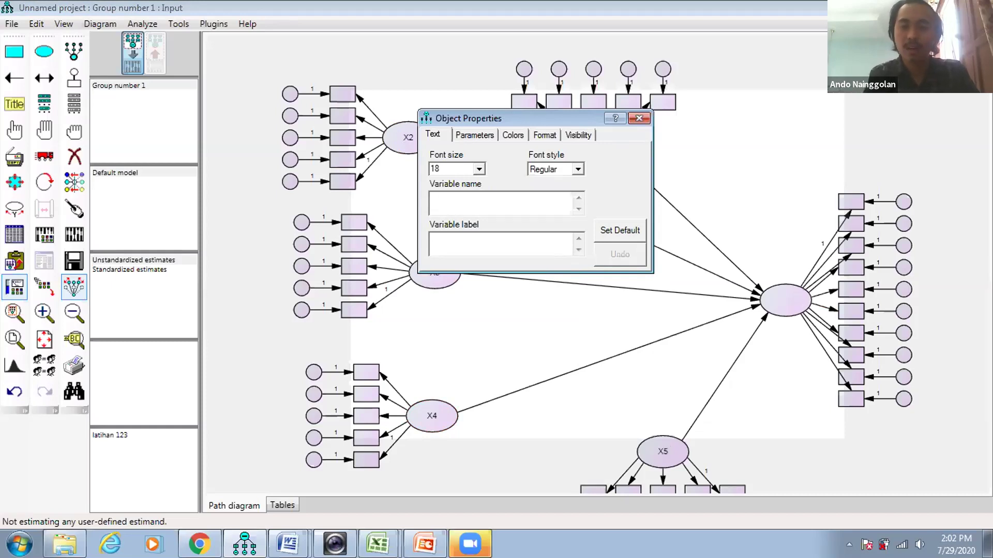
type("Y")
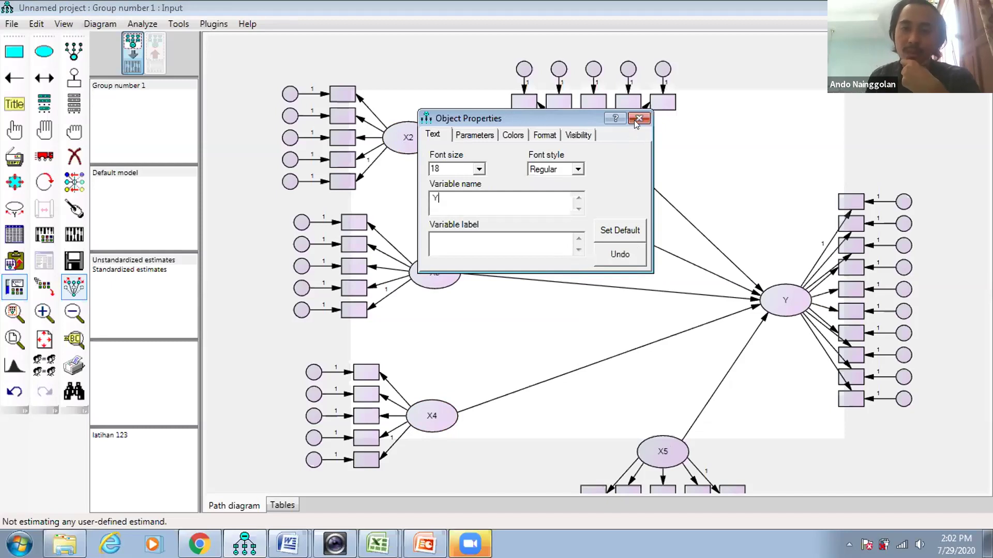
key("Escape")
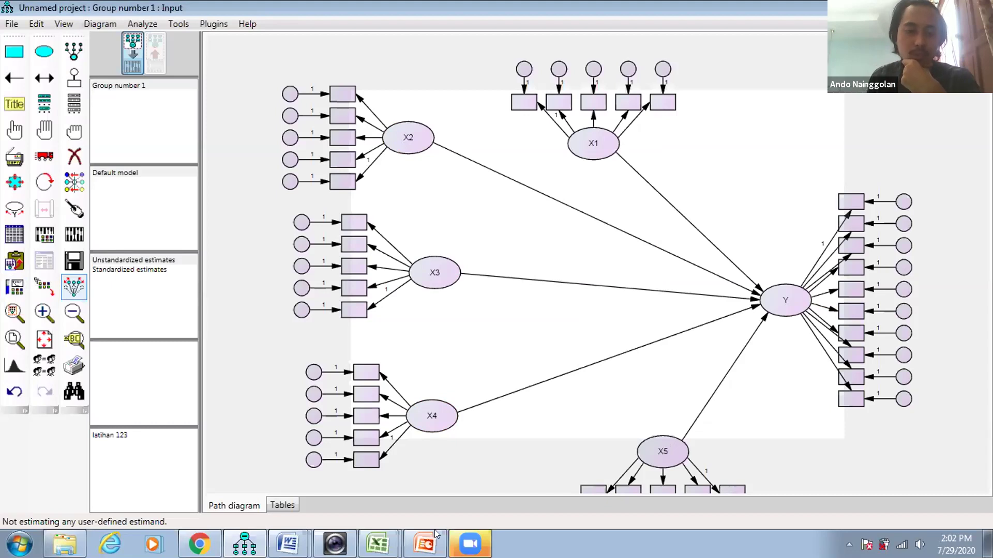
Step: Review the dependent variable Kepuasan on the Studi Kasus I slide in PowerPoint and return to Amos
key("alt+Tab")
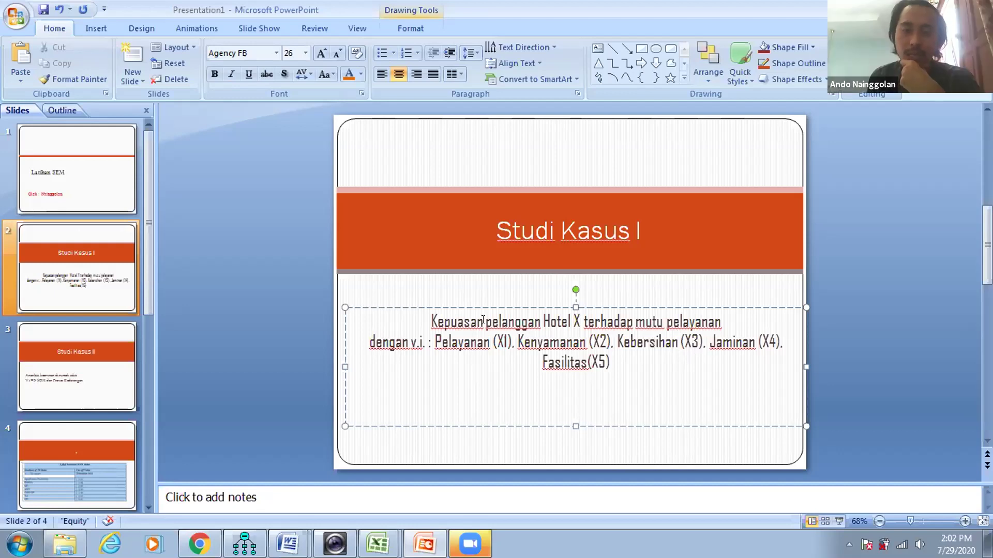
double_click(429, 318)
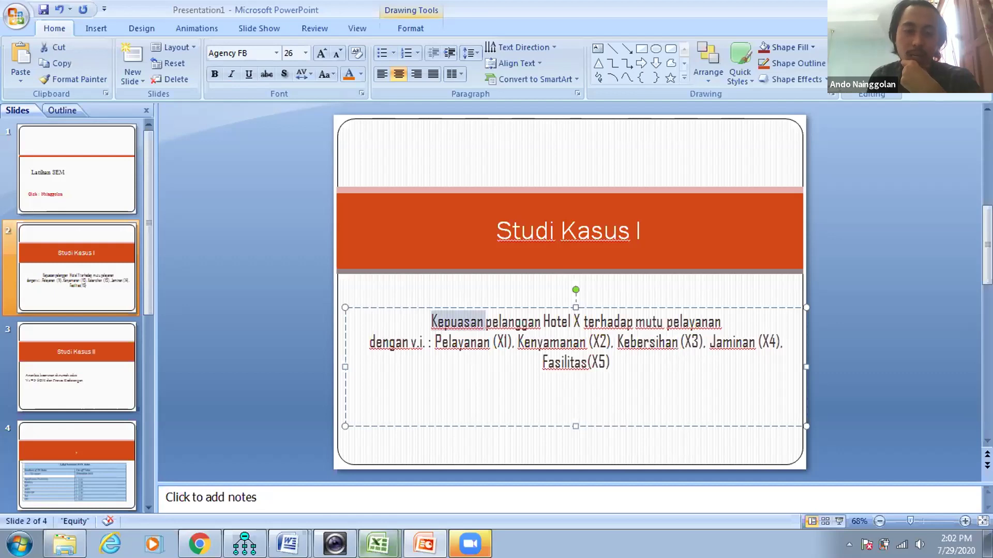
key("alt+Tab")
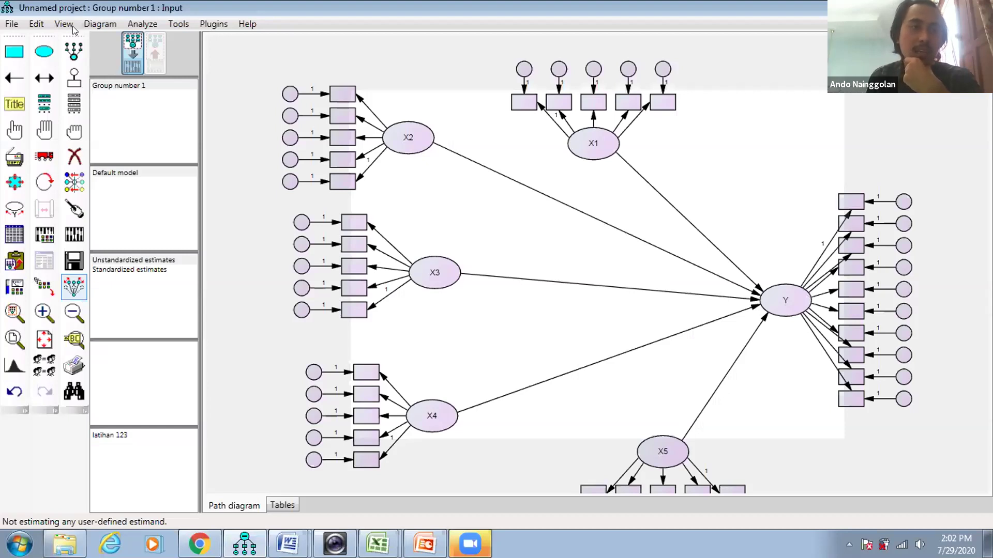
left_click(9, 25)
left_click(36, 23)
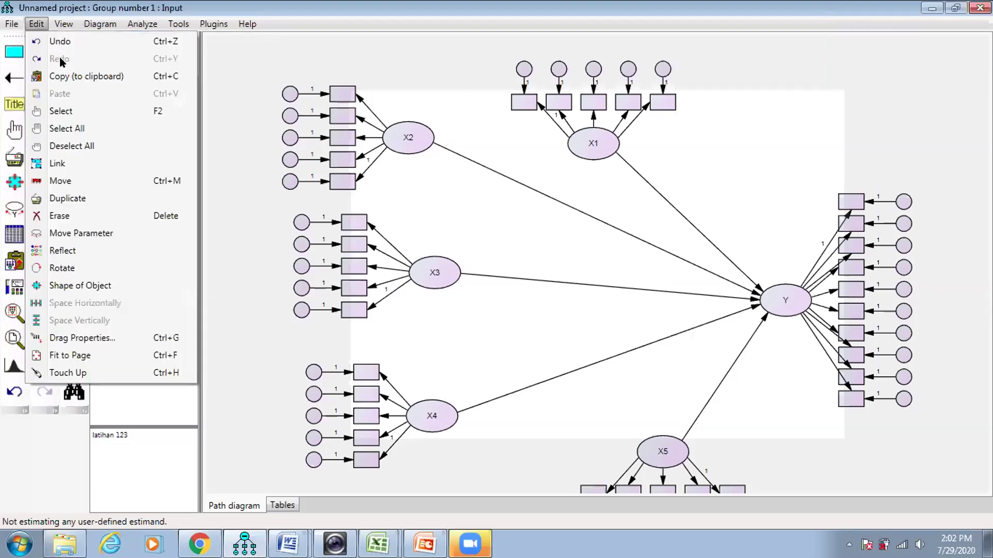
key("Escape")
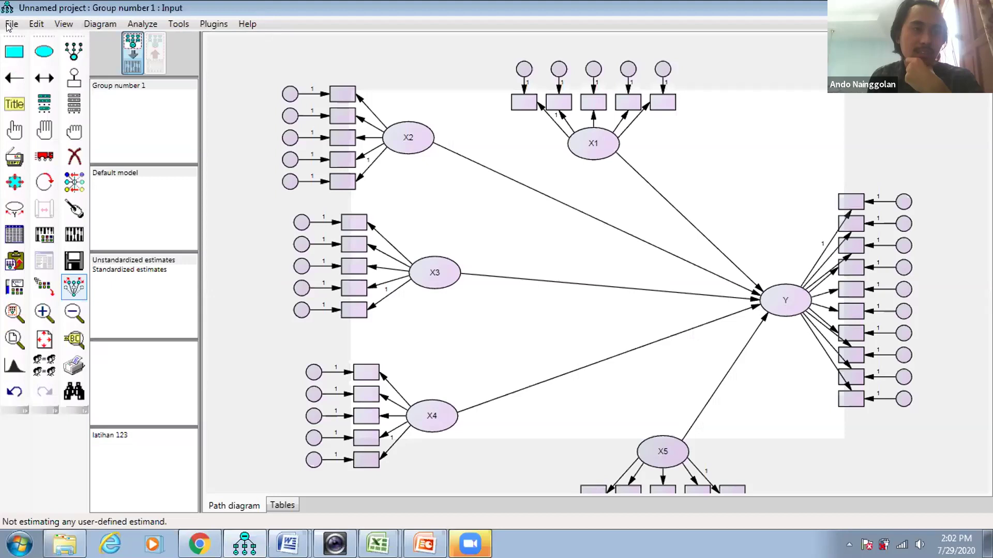
Step: Attach the SPSS data file Latihan 1 (2).sav from the Data Model SEM folder to Group number 1
left_click(10, 24)
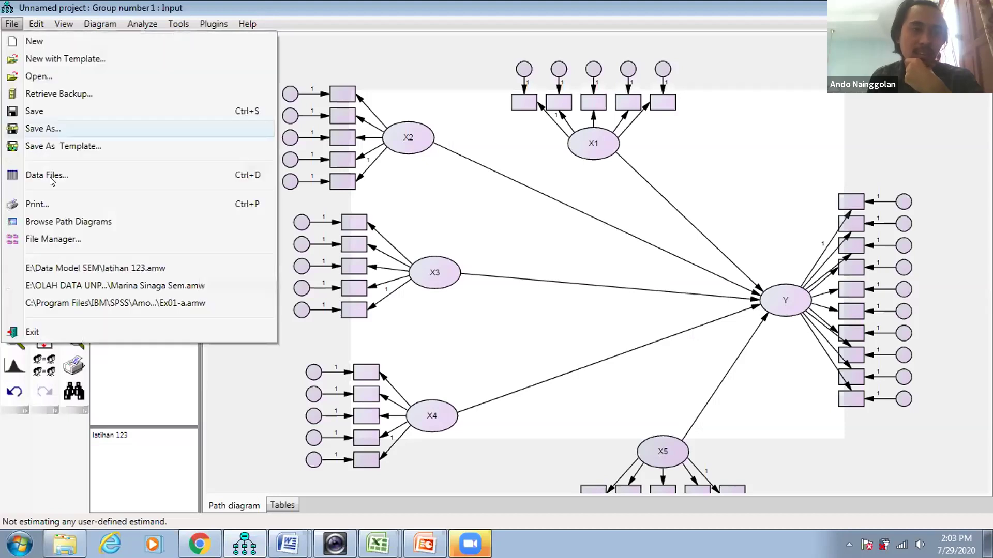
key("ctrl+d")
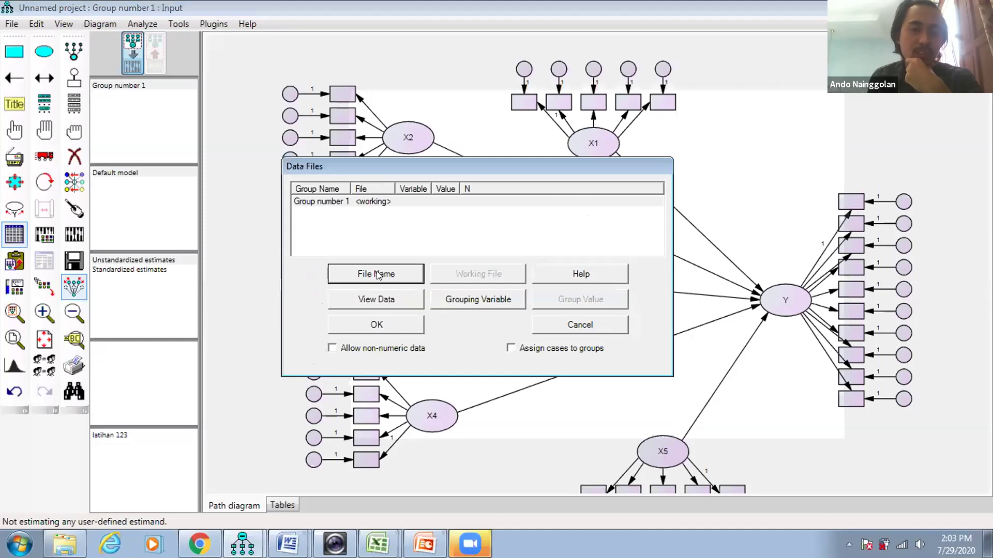
left_click(378, 274)
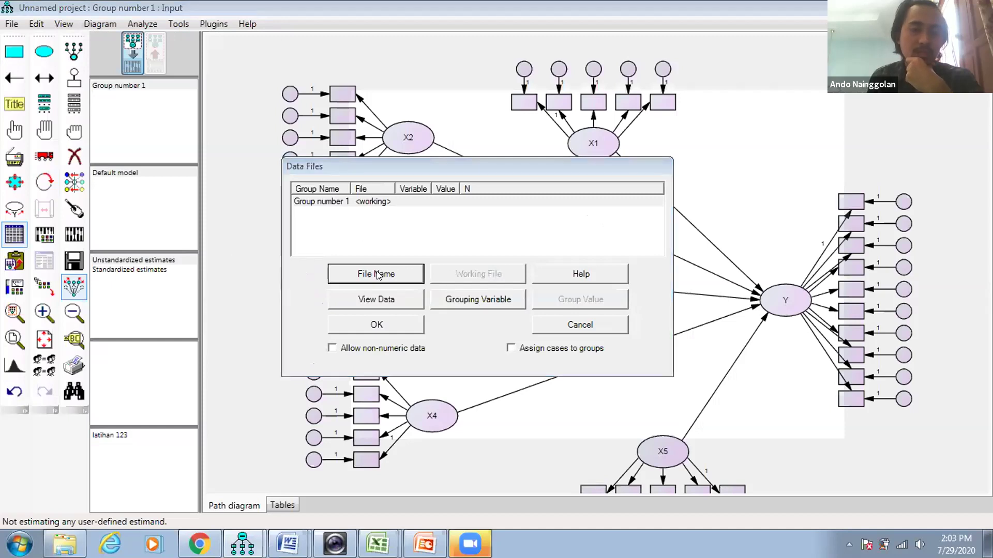
left_click(378, 274)
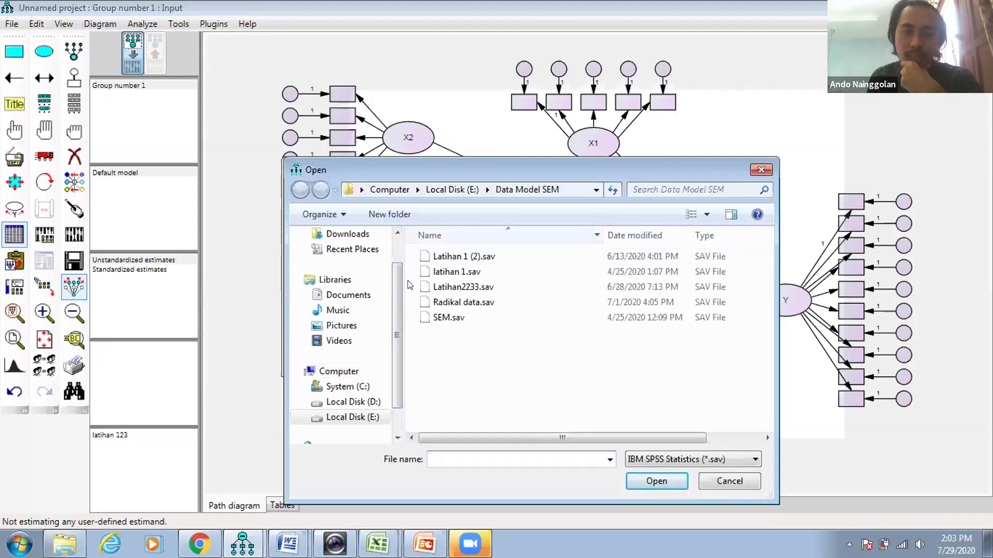
left_click(449, 258)
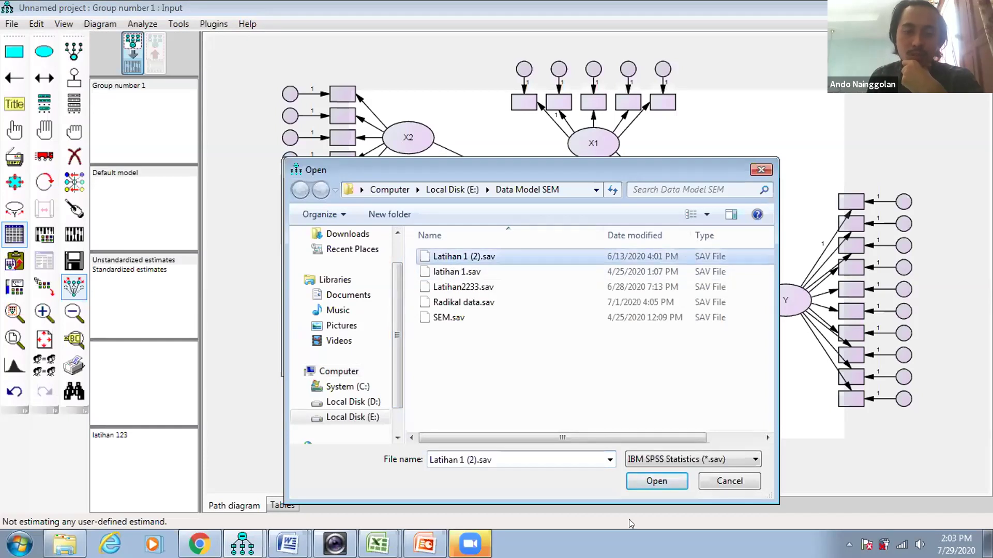
left_click(655, 482)
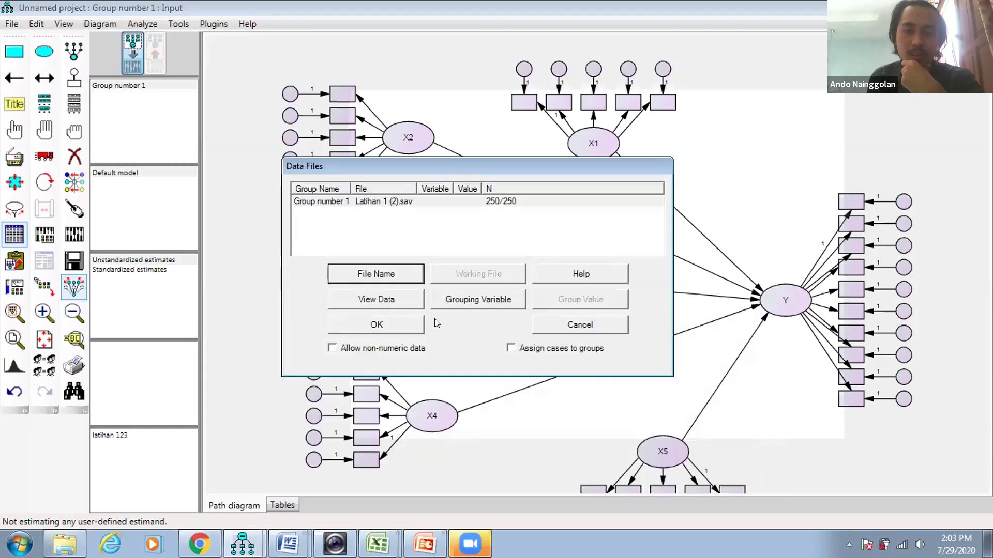
left_click(376, 325)
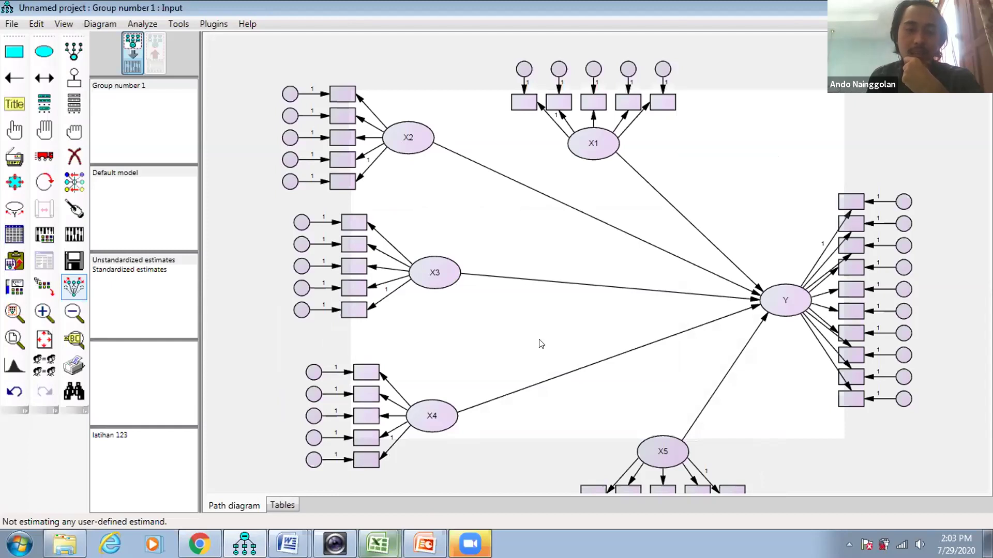
Step: Assign the data variables X11 to X15 to the five indicators of latent variable X1, ordered from right to left
left_click(377, 544)
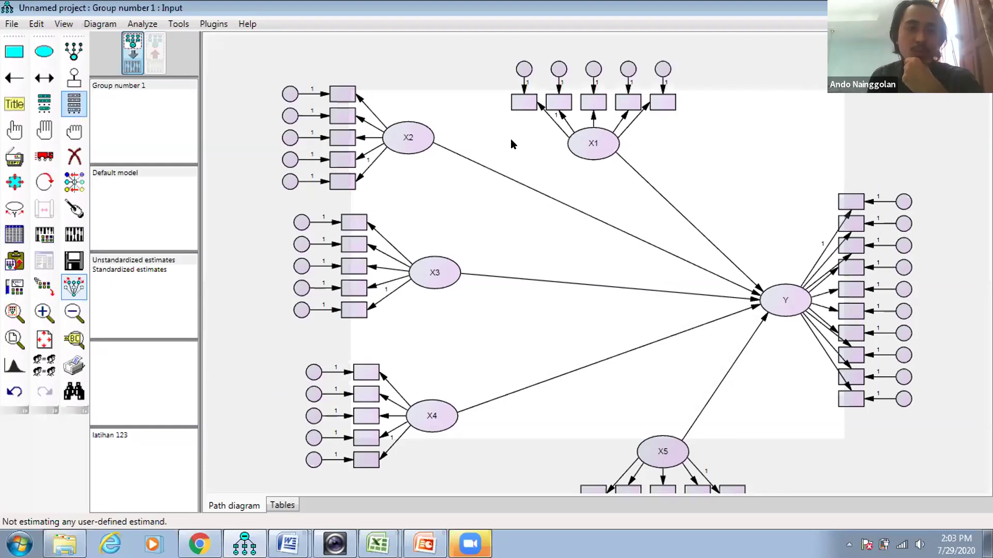
left_click(74, 105)
left_click_drag(523, 172, 658, 106)
left_click_drag(528, 182, 632, 105)
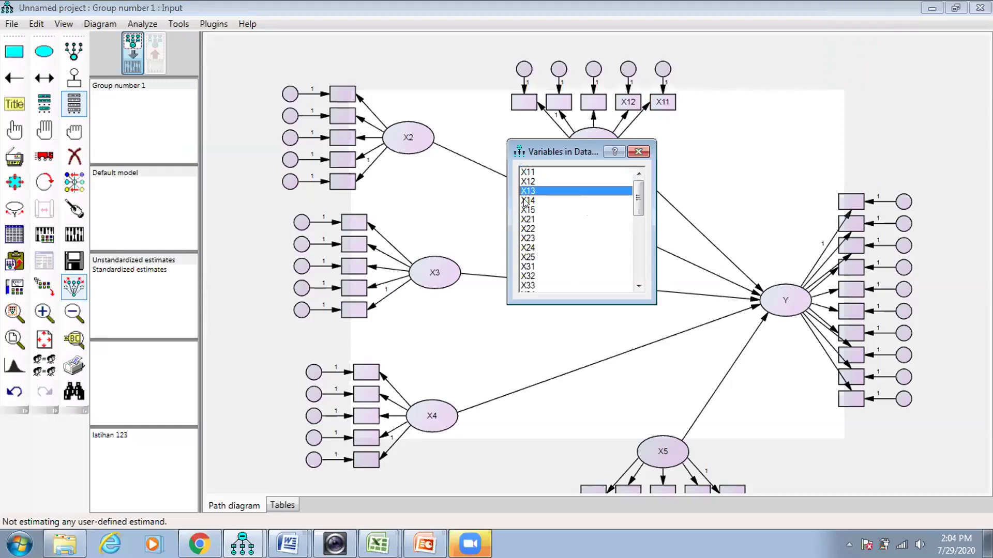
left_click_drag(525, 203, 593, 102)
left_click_drag(528, 200, 559, 102)
left_click_drag(530, 135, 531, 107)
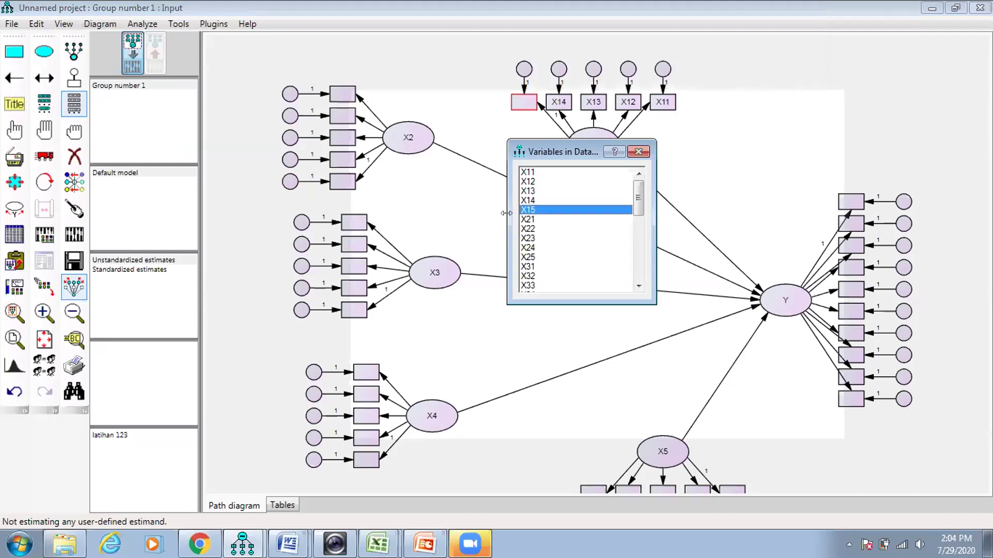
Step: Assign the data variables X21 to X25 to the indicators of latent variable X2, ordered from top to bottom
left_click_drag(527, 219, 352, 102)
left_click_drag(527, 229, 343, 115)
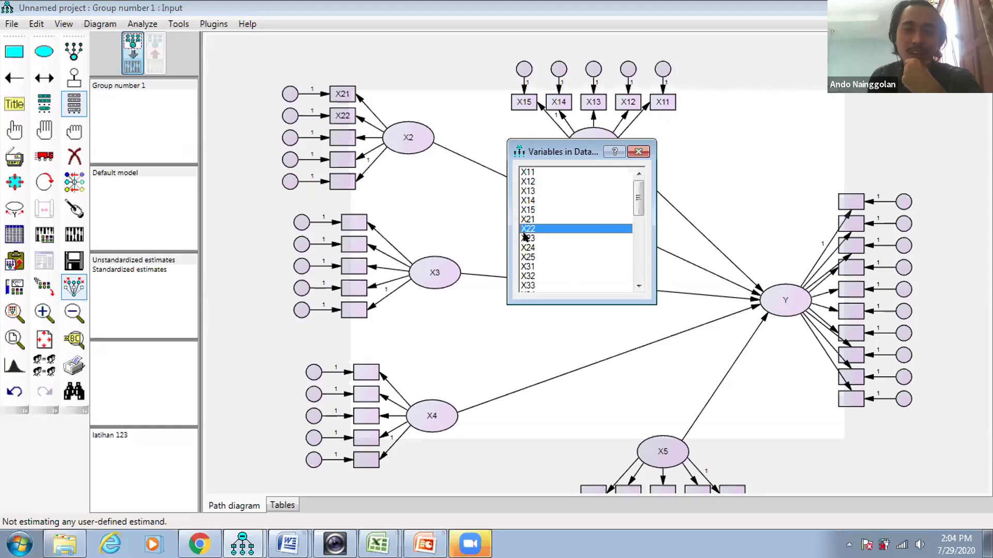
left_click_drag(525, 238, 448, 185)
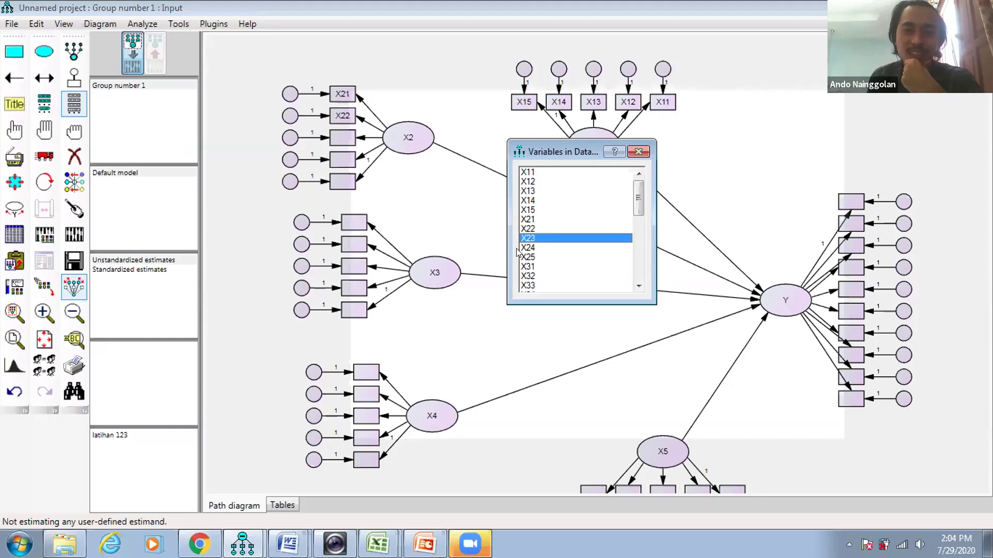
left_click_drag(526, 238, 342, 138)
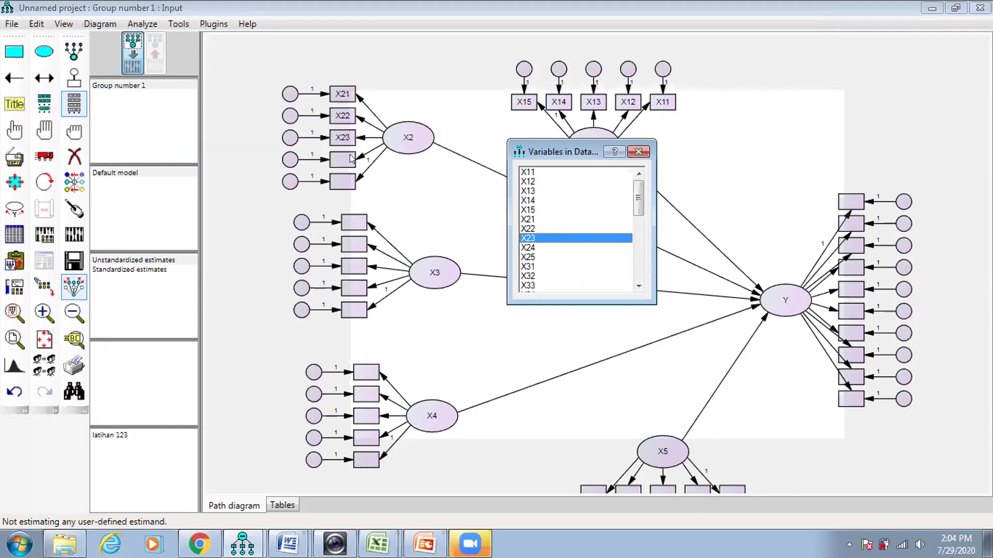
left_click_drag(527, 248, 343, 159)
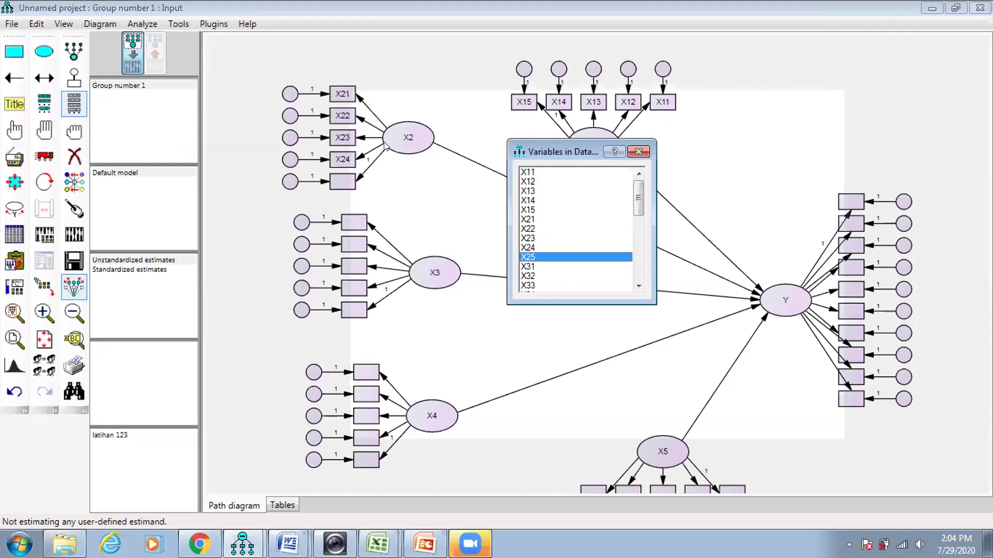
Step: Assign the data variables X31 to X35 to the indicators of latent variable X3, ordered from top to bottom
left_click_drag(563, 151, 481, 155)
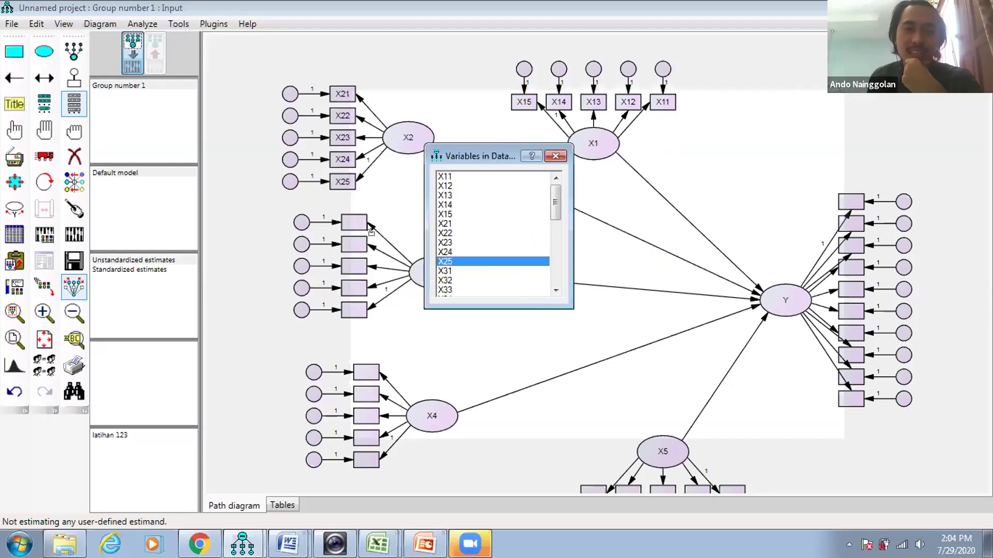
left_click_drag(370, 227, 370, 228)
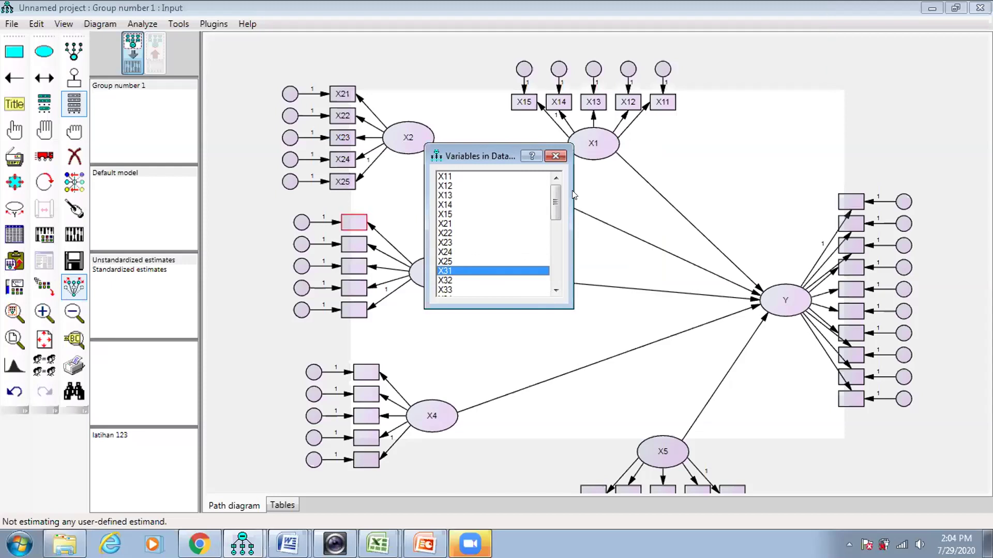
scroll(435, 237, "down", 1)
scroll(444, 231, "down", 1)
left_click_drag(354, 243, 355, 243)
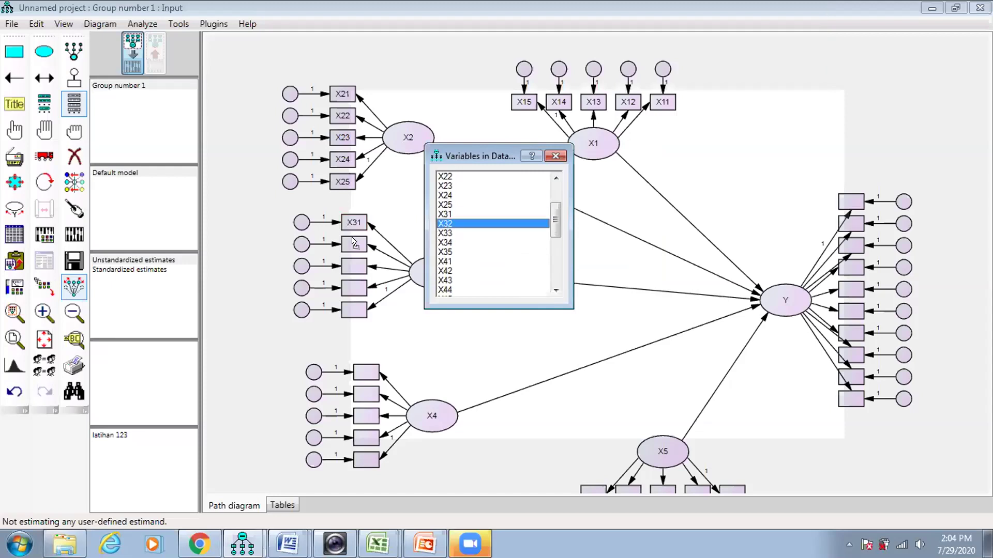
left_click_drag(447, 238, 357, 266)
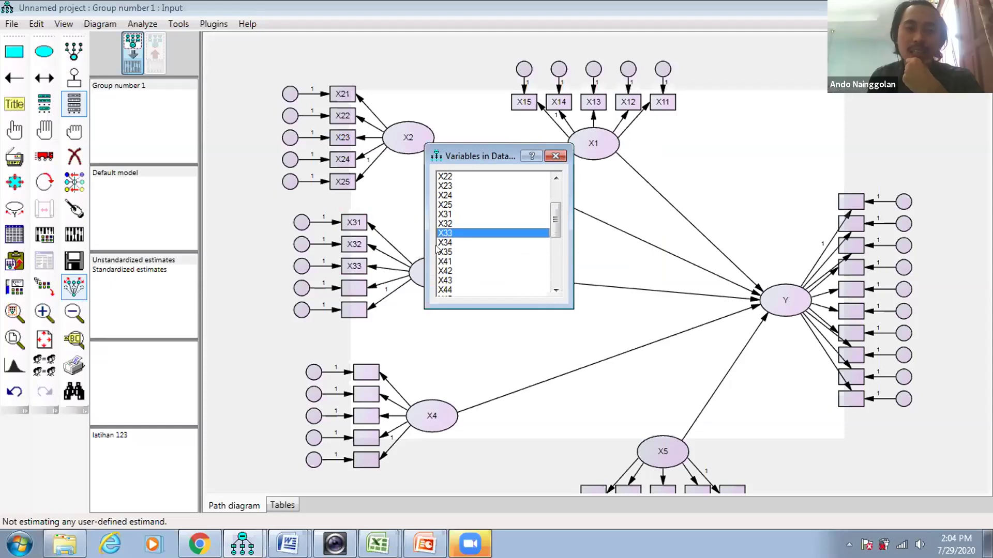
left_click_drag(444, 243, 445, 265)
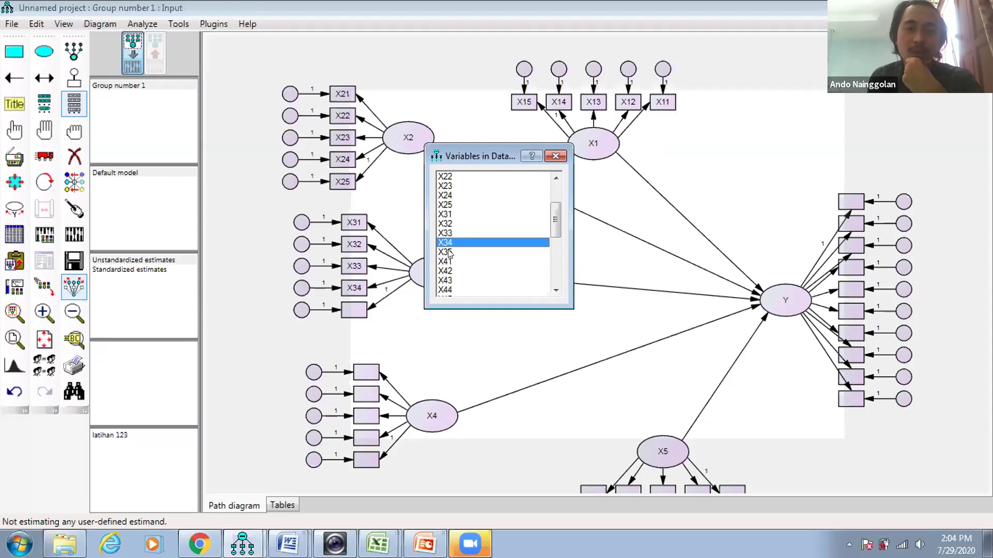
left_click(449, 253)
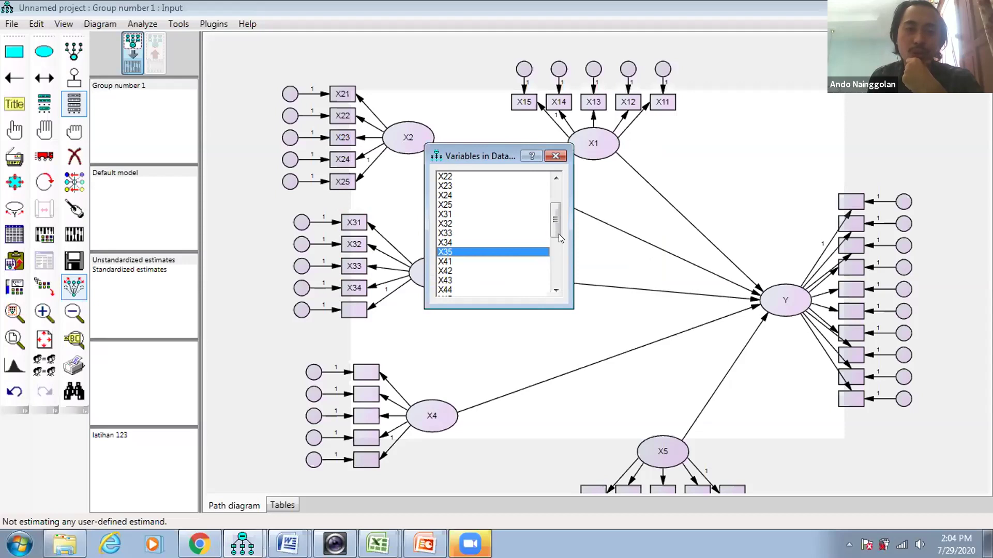
Step: Assign the data variables X41 to X45 to the indicators of latent variable X4, ordered from top to bottom
scroll(557, 248, "down", 2)
left_click_drag(455, 205, 369, 370)
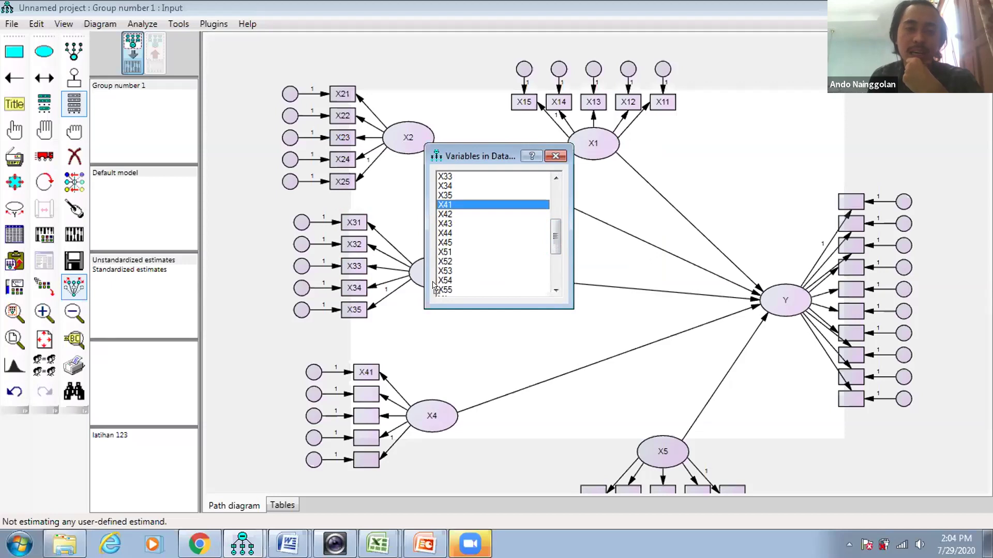
key("Down")
left_click_drag(440, 214, 375, 414)
left_click(442, 234)
left_click_drag(443, 239, 375, 438)
left_click_drag(448, 244, 376, 459)
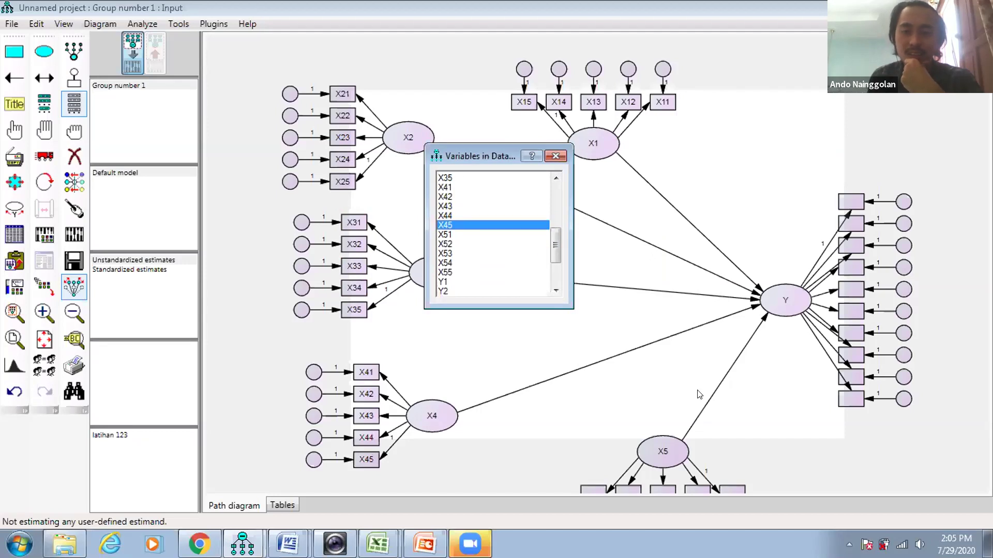
Step: Assign the data variable X55 to the leftmost indicator of latent variable X5
scroll(701, 395, "down", 2)
scroll(702, 395, "down", 1)
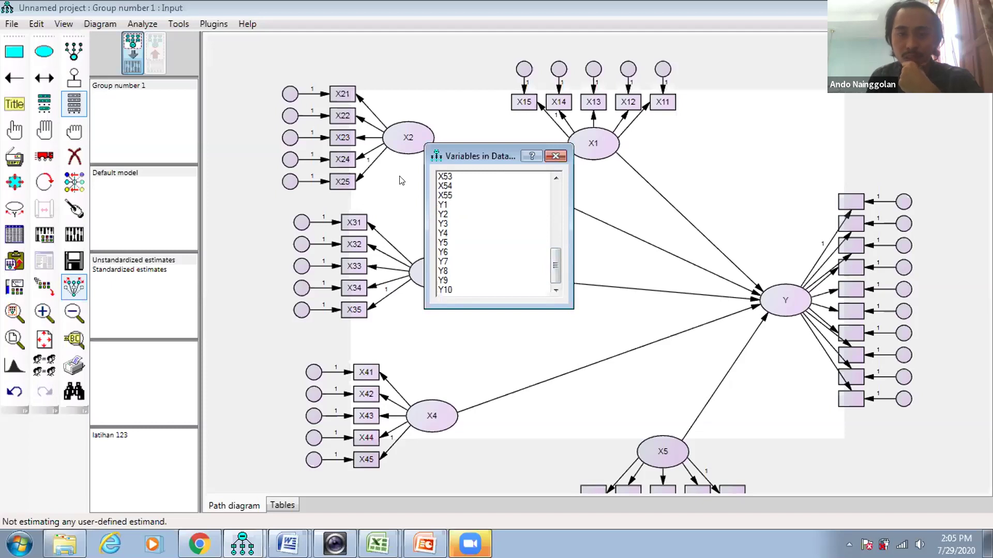
left_click(440, 196)
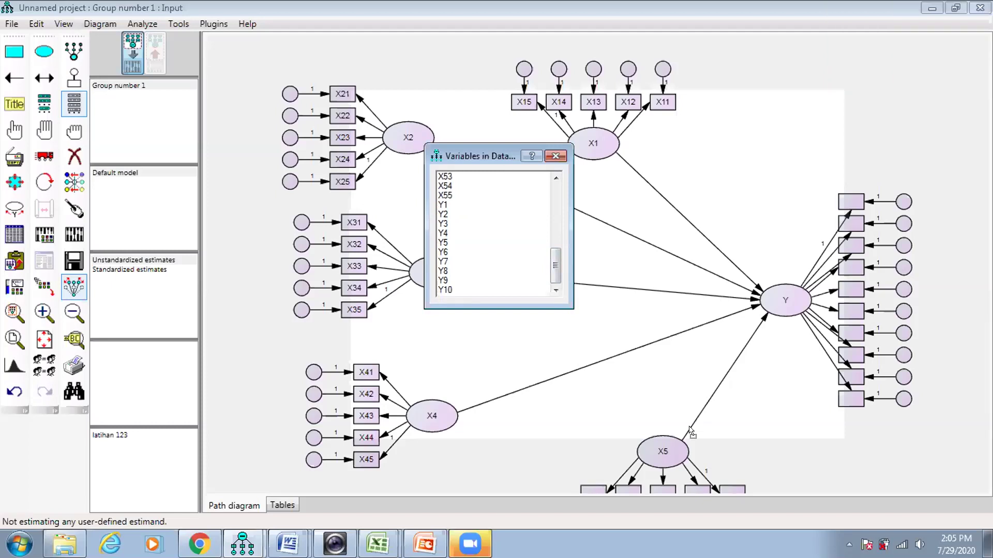
left_click_drag(595, 494, 594, 491)
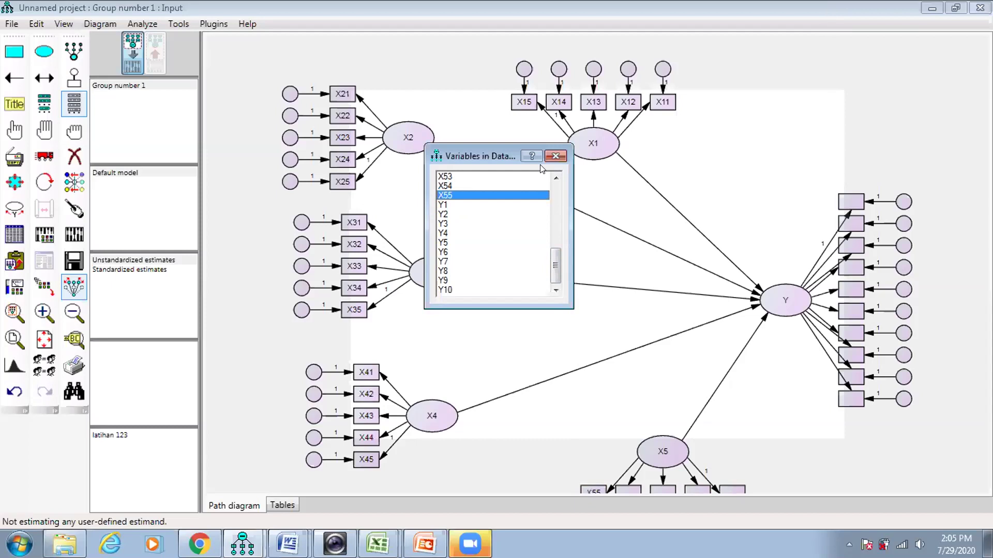
Step: Assign X54, X53, X52 and X51 to the remaining indicators of latent variable X5, ordered from left to right
key("Escape")
key("Page_Down")
key("Page_Down")
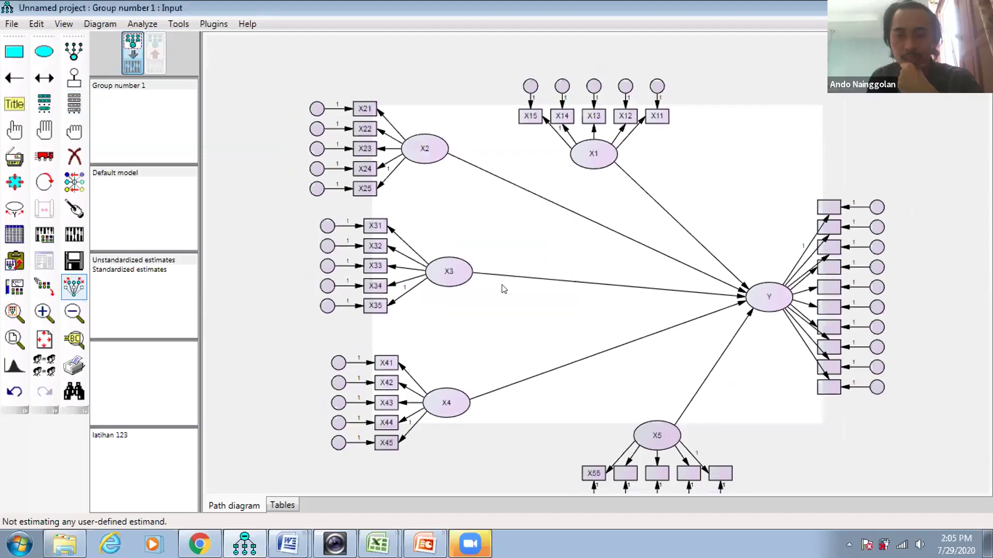
left_click(73, 110)
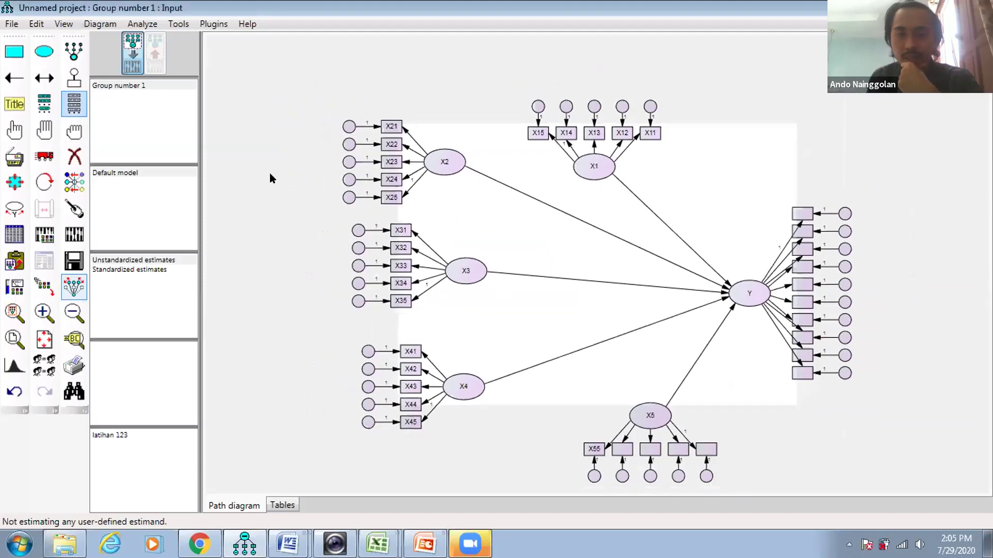
left_click(448, 186)
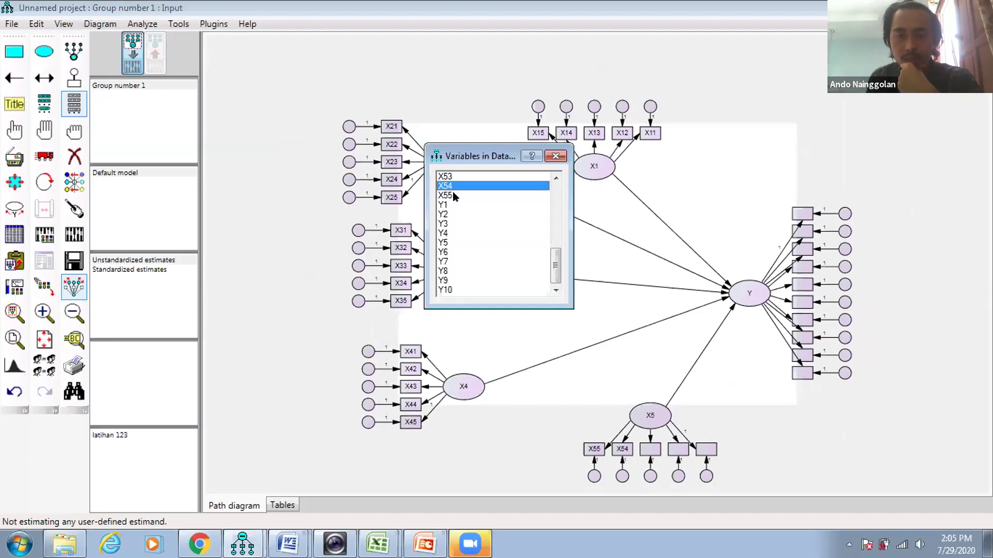
left_click_drag(612, 418, 649, 448)
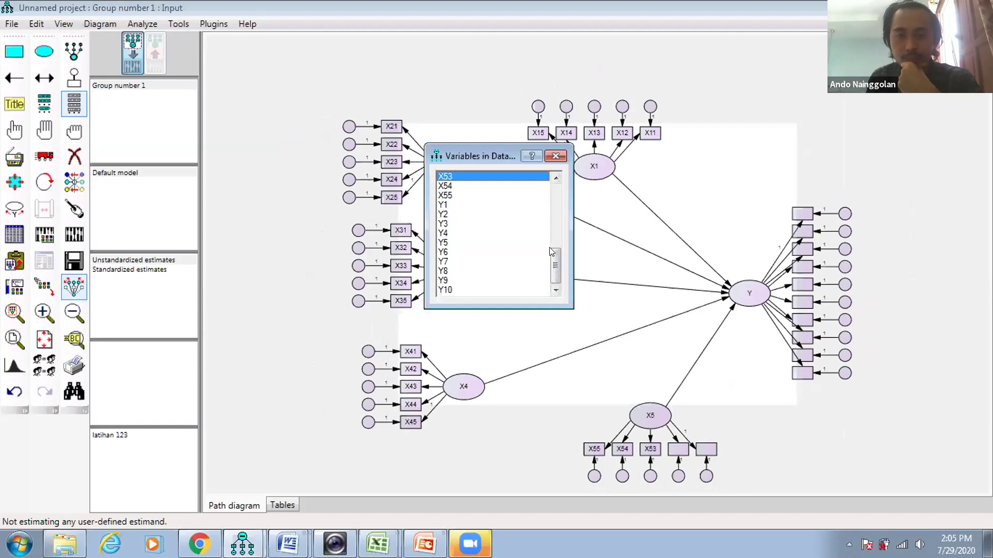
scroll(443, 181, "up", 1)
left_click(442, 178)
left_click_drag(445, 188, 678, 453)
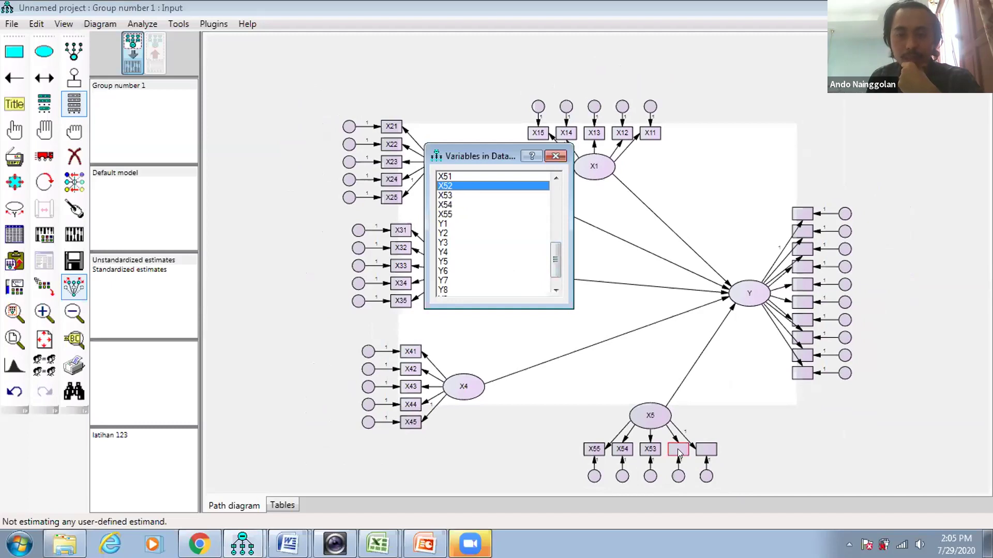
left_click_drag(443, 181, 699, 454)
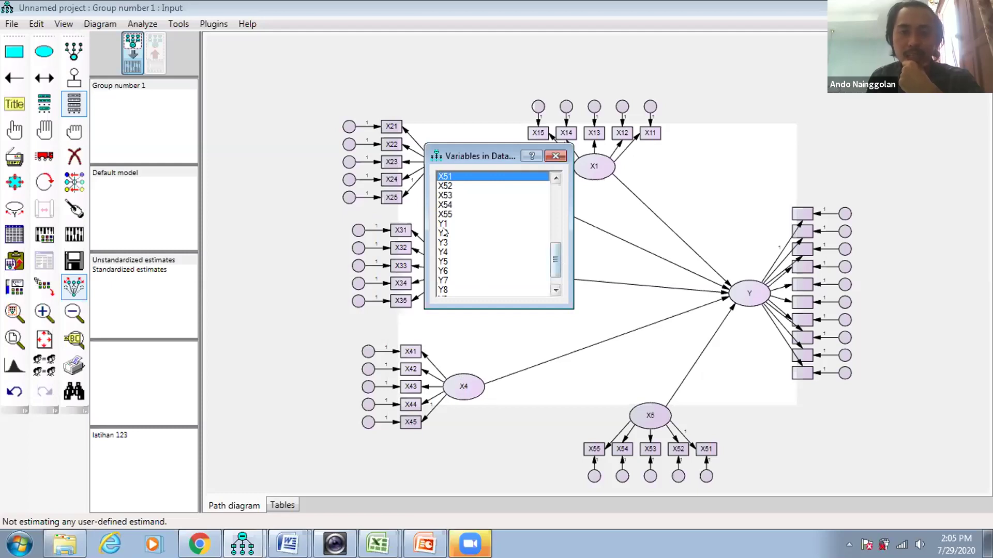
Step: Assign the data variables Y1 to Y5 to the upper five indicators of latent variable Y, ordered from top to bottom
left_click(518, 226)
left_click_drag(711, 249, 802, 213)
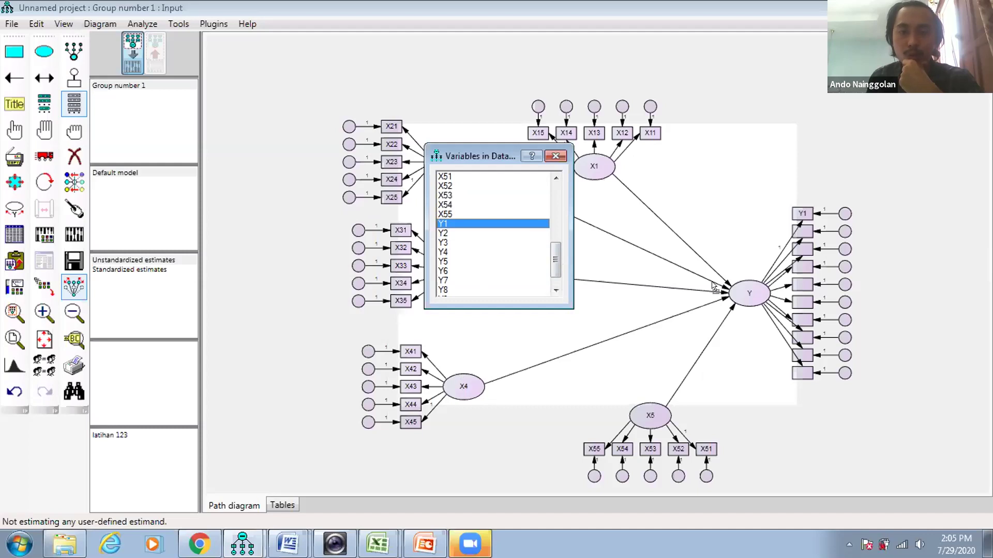
key("Down")
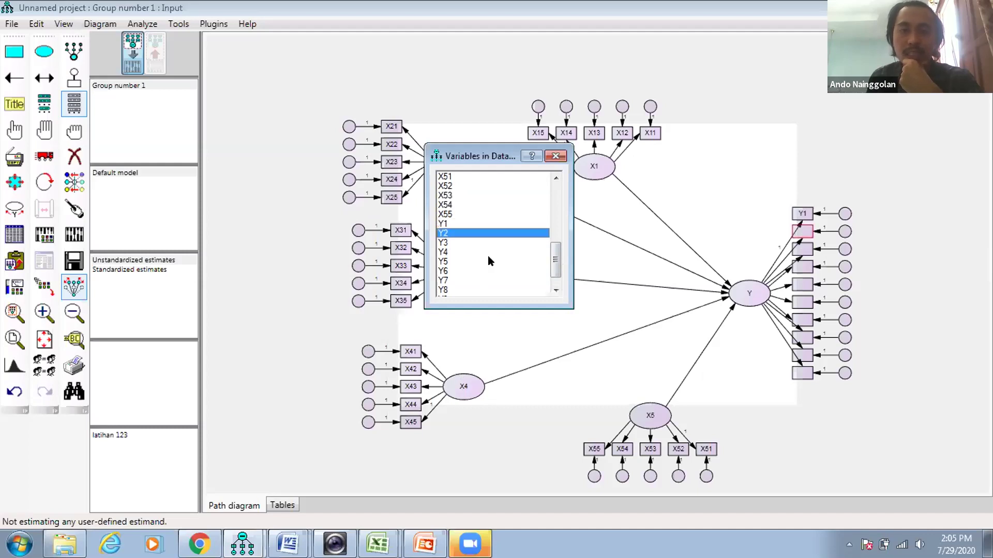
left_click_drag(446, 244, 807, 256)
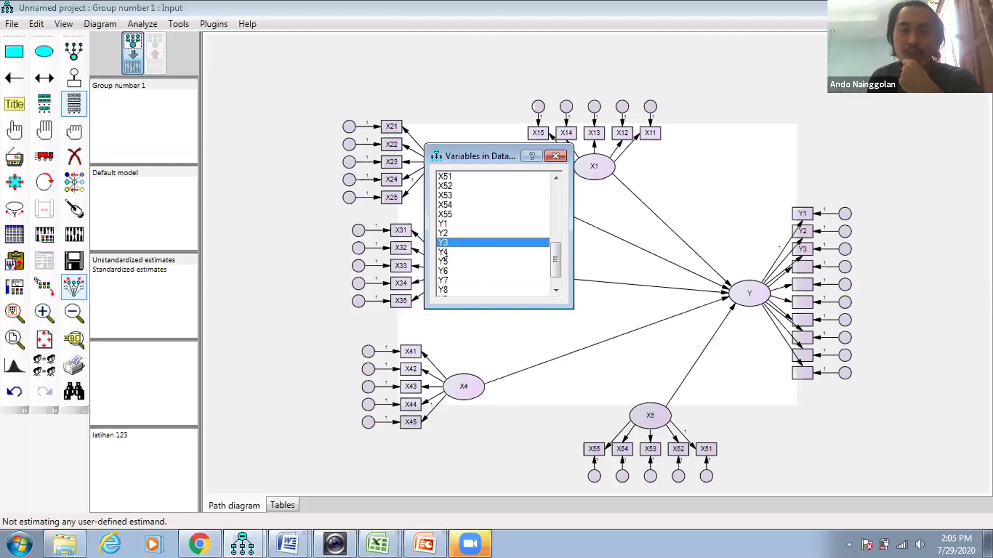
left_click_drag(464, 254, 799, 272)
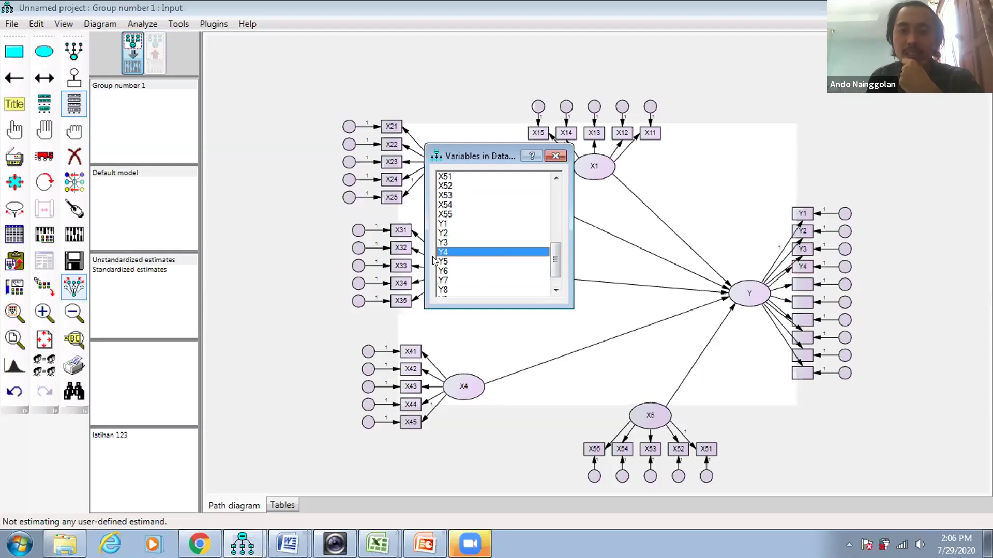
left_click_drag(456, 261, 803, 287)
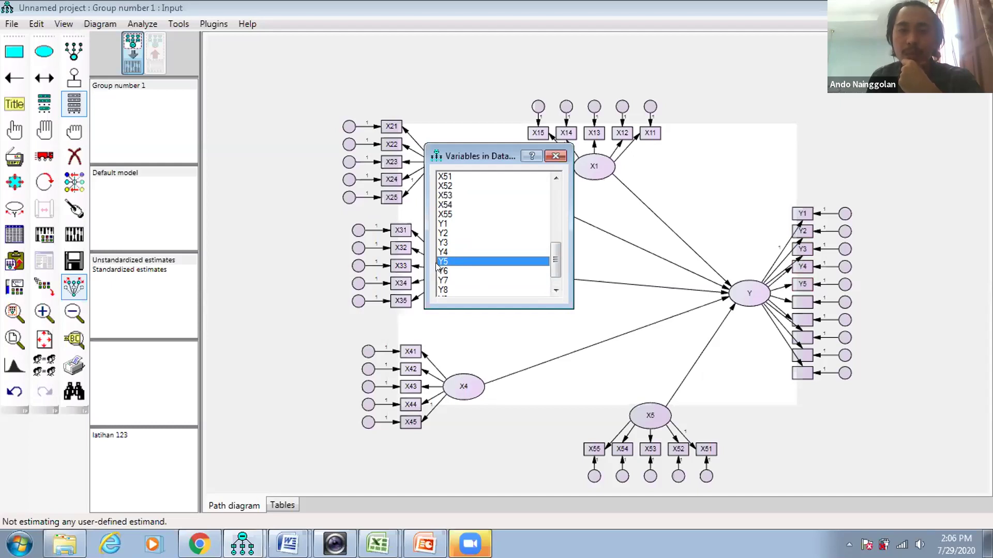
Step: Assign Y6 to Y10 to the lower five indicators of latent variable Y and close the list of dataset variables
left_click_drag(443, 273, 609, 300)
left_click_drag(453, 282, 700, 301)
scroll(494, 290, "down", 1)
left_click_drag(443, 271, 584, 309)
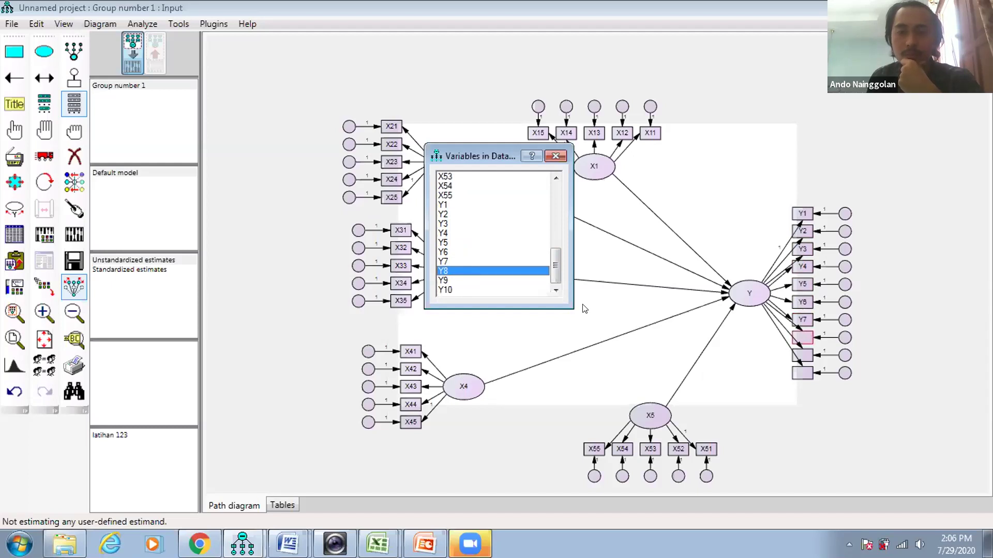
left_click_drag(442, 281, 803, 381)
left_click(556, 156)
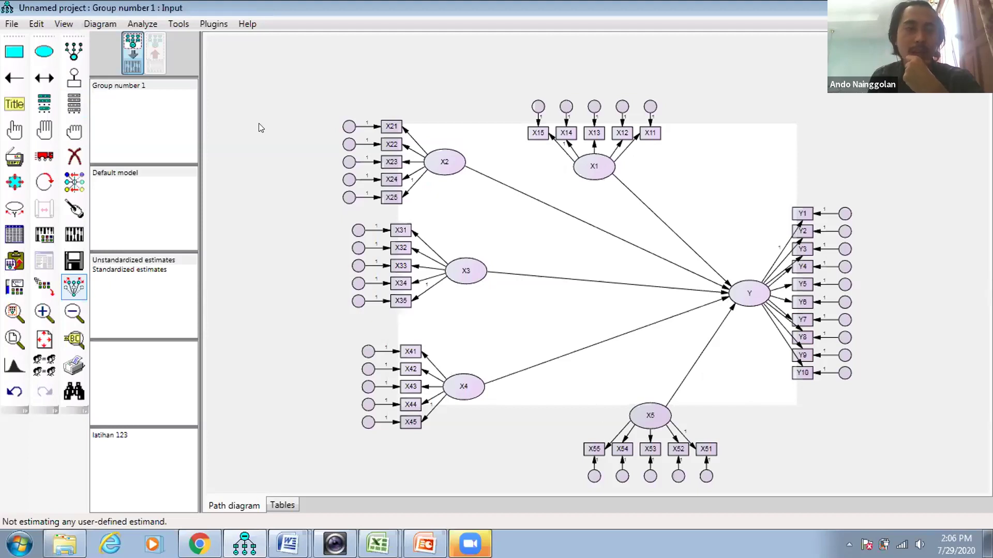
Step: Add a unique error variable above latent variable Y and automatically name all unobserved variables in the diagram
left_click(73, 86)
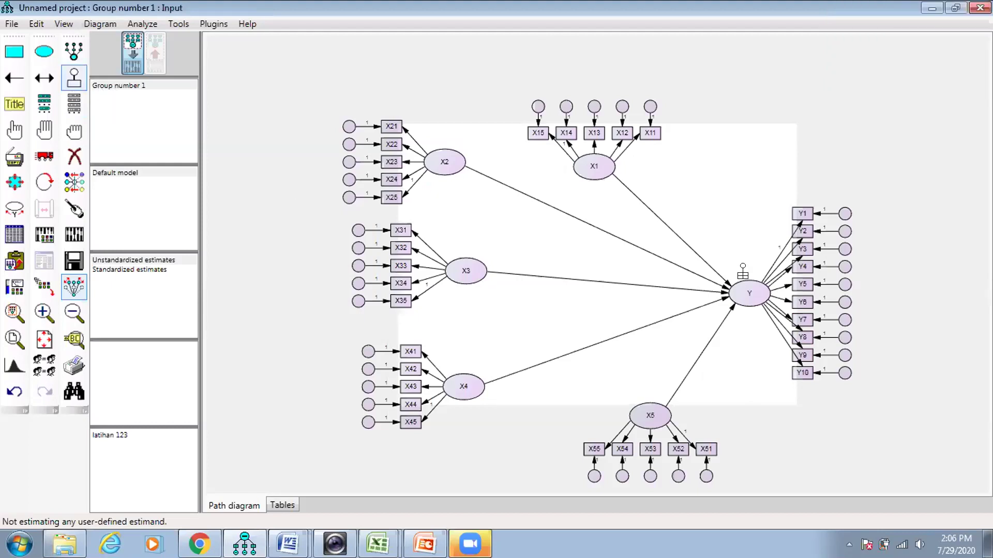
left_click(744, 287)
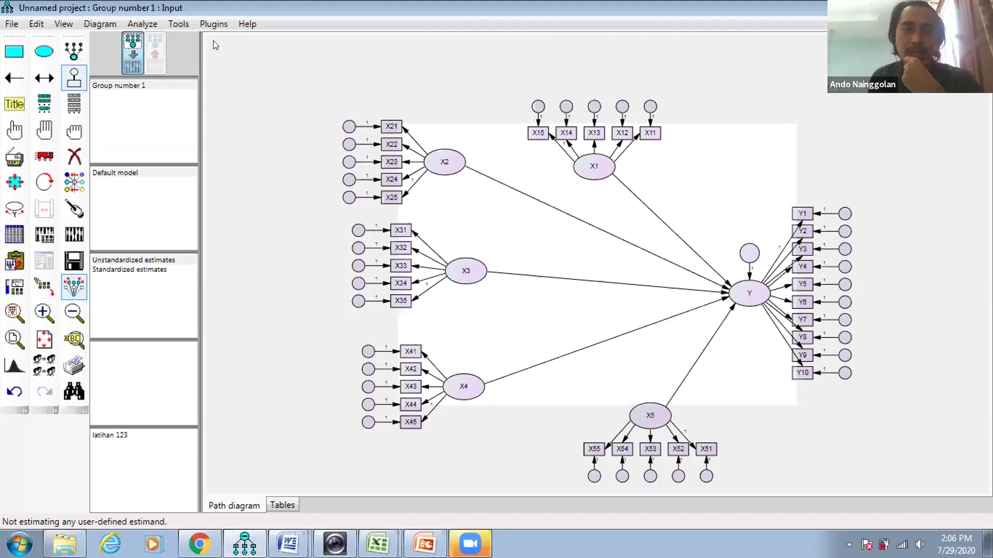
left_click(214, 25)
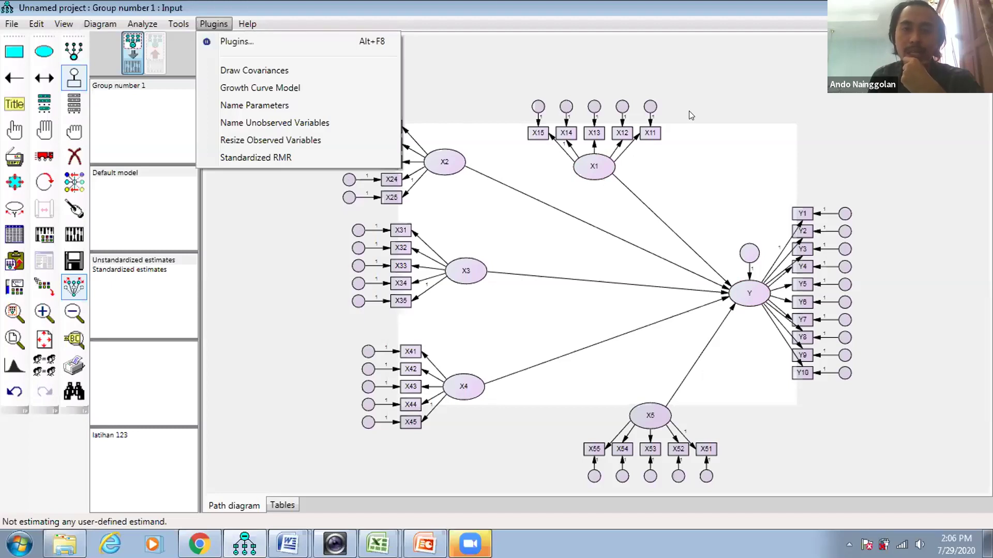
left_click(246, 124)
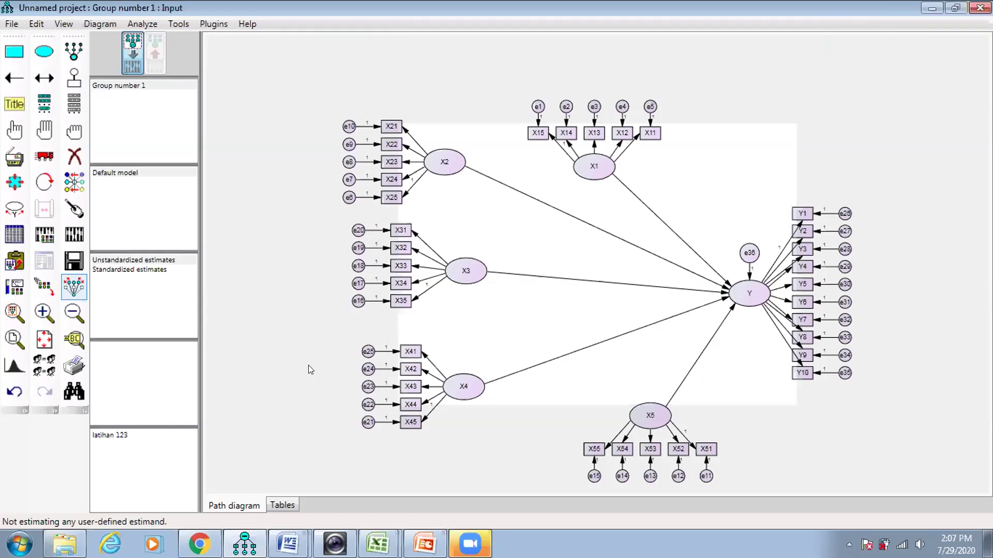
Step: Select the latent variables X1 to X5, draw covariances between all of them, and clear the selection
left_click(215, 26)
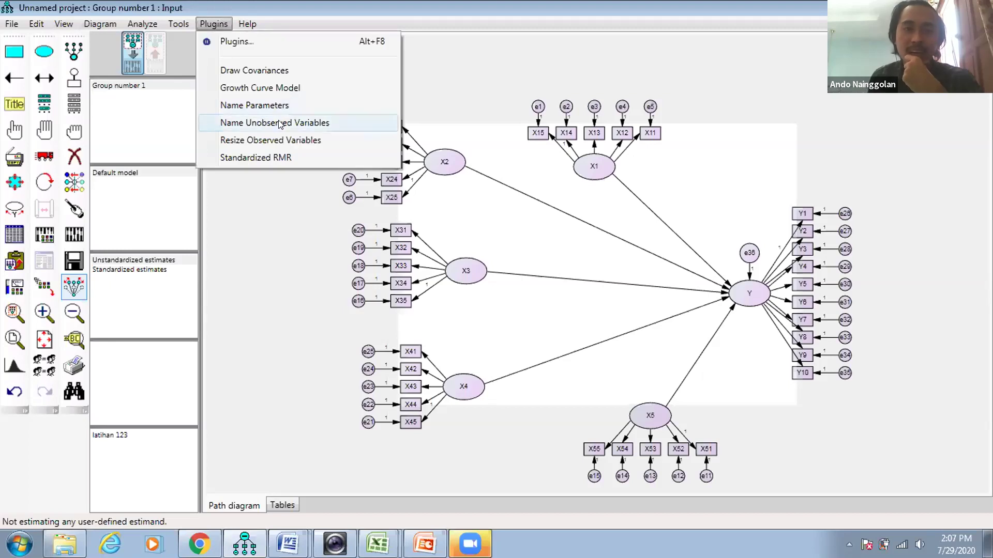
left_click(281, 225)
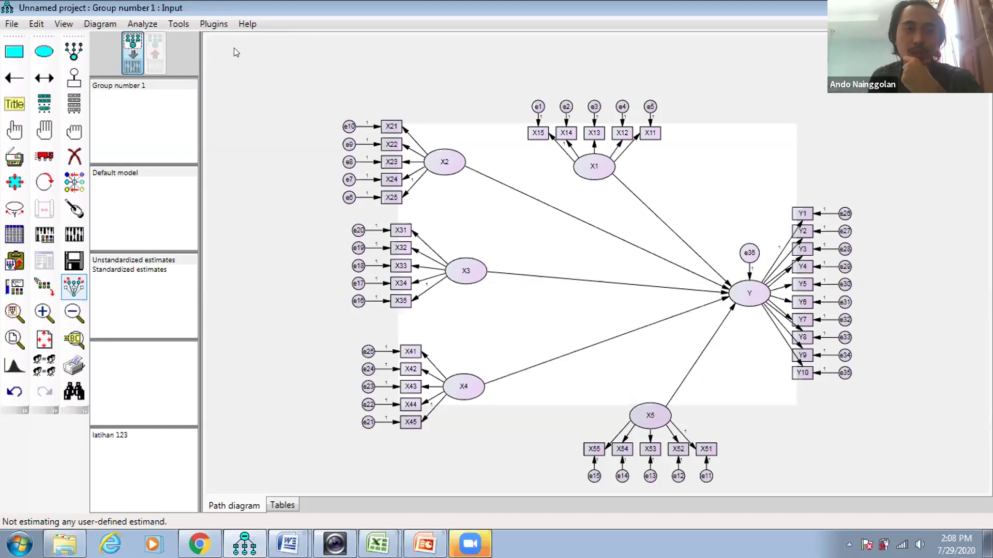
left_click(214, 24)
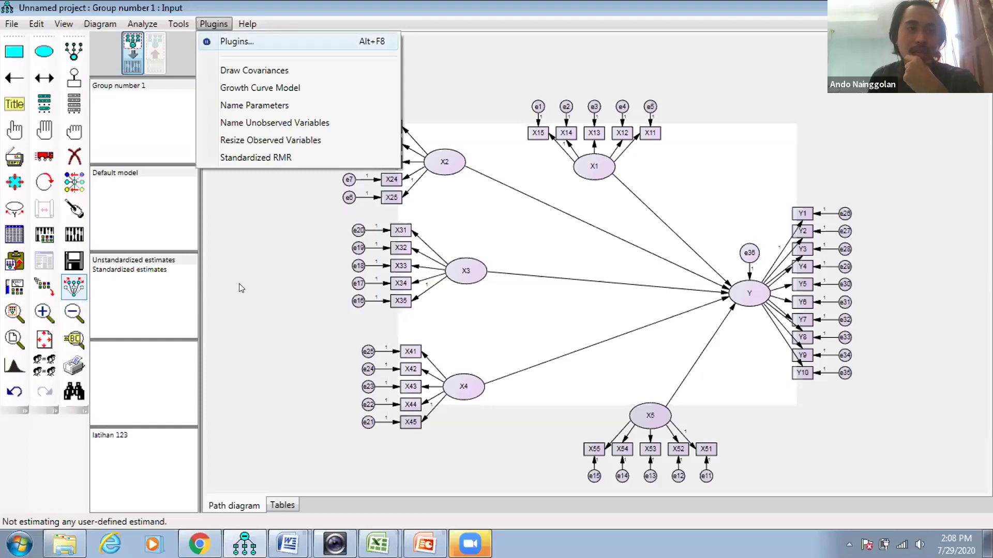
left_click(31, 138)
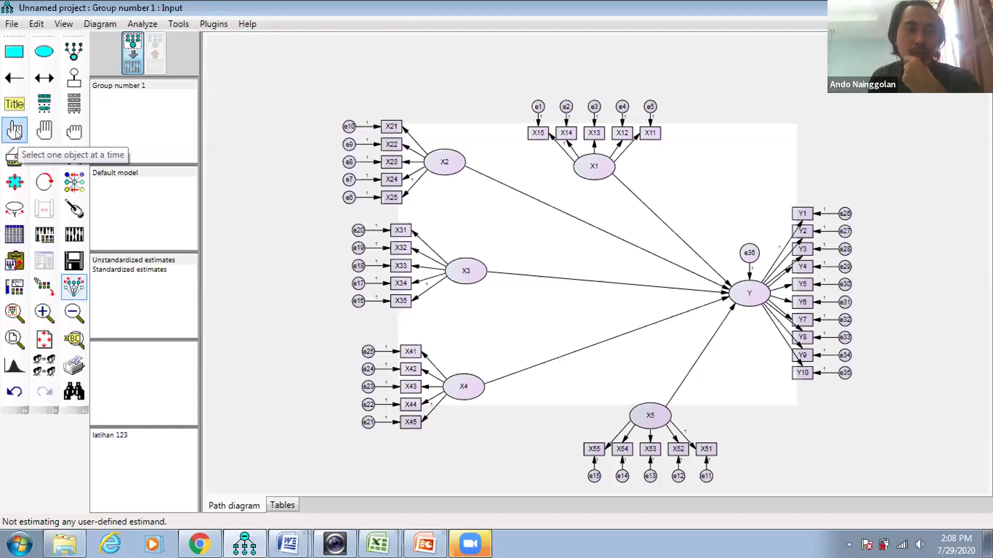
left_click(16, 133)
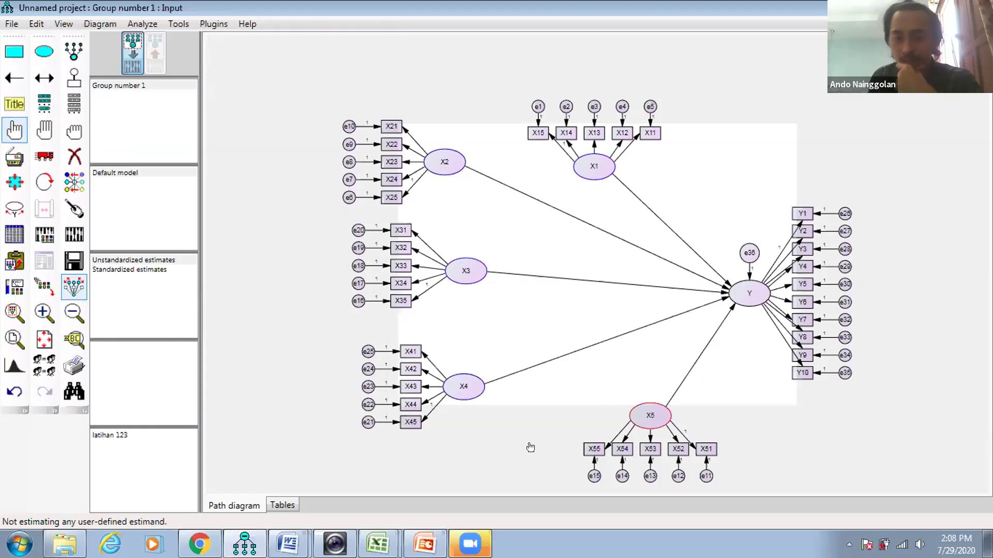
left_click(214, 24)
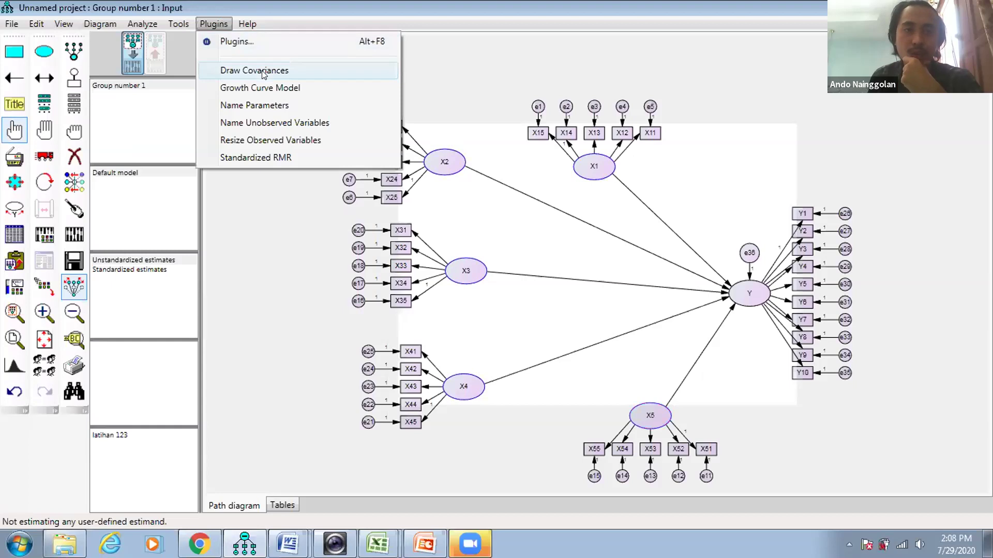
left_click(263, 70)
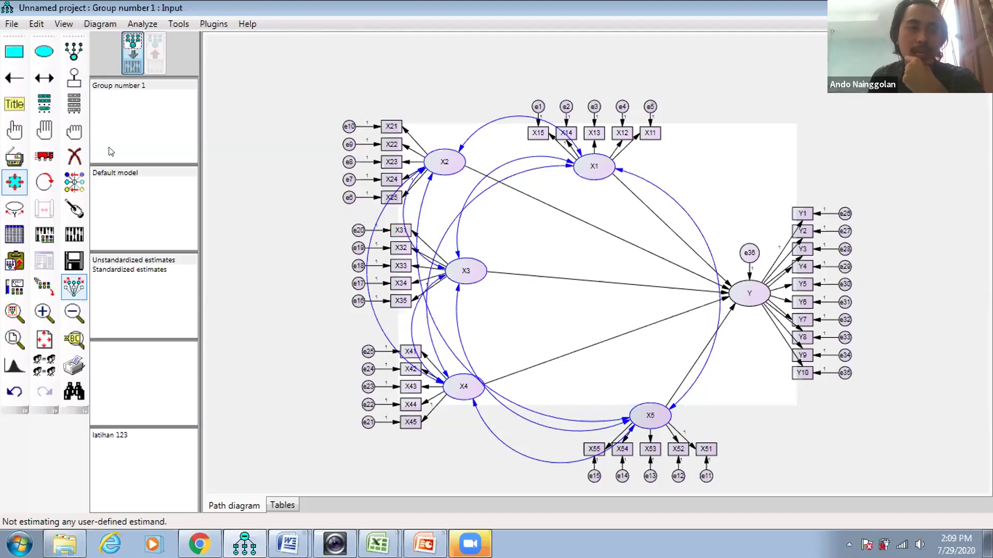
left_click(74, 133)
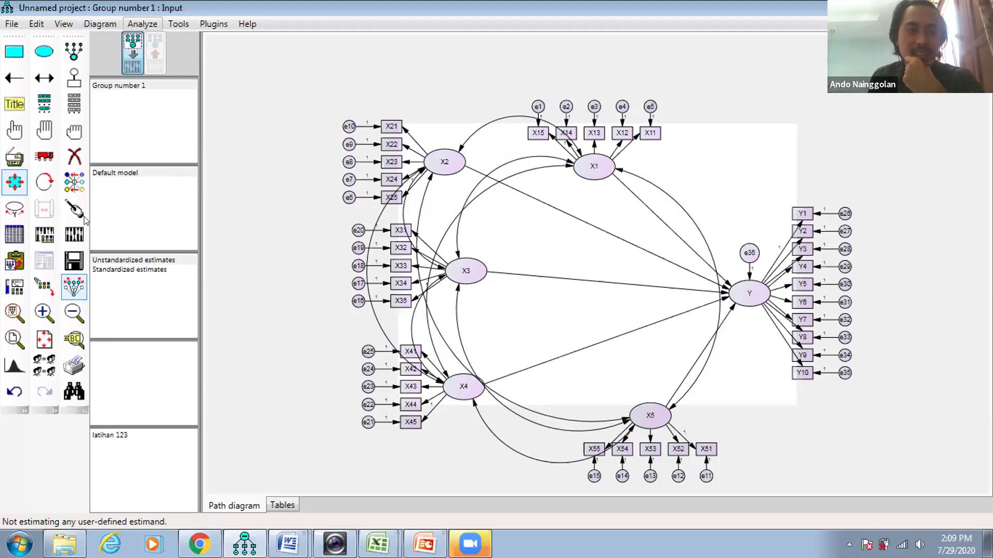
Step: Enable every output option in the analysis properties except tests for normality and outliers and the observed information matrix
left_click(47, 237)
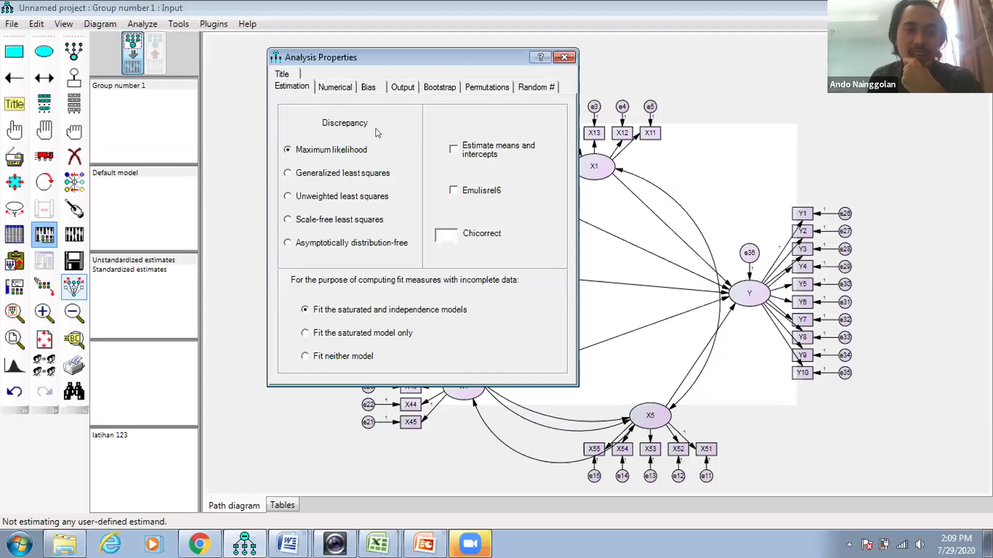
left_click(402, 87)
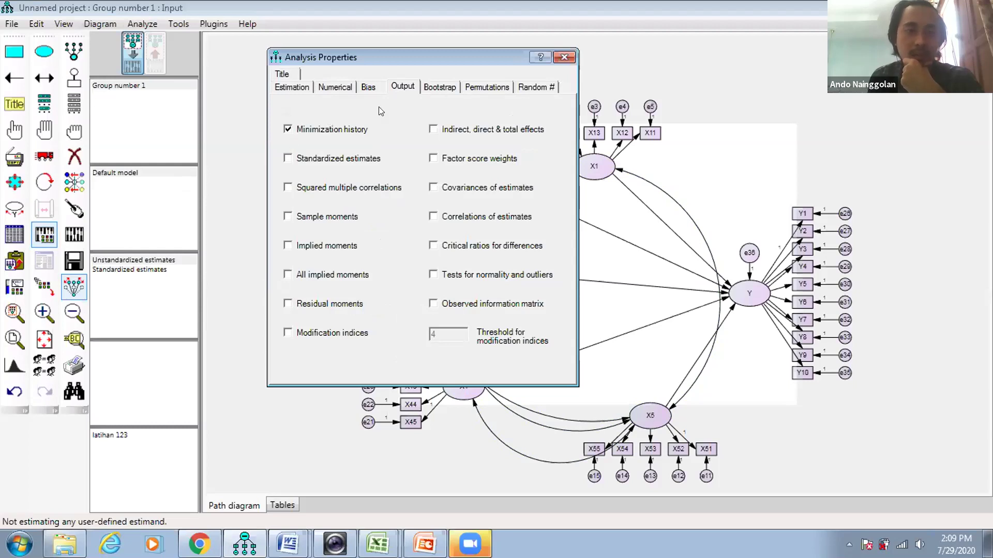
left_click(433, 131)
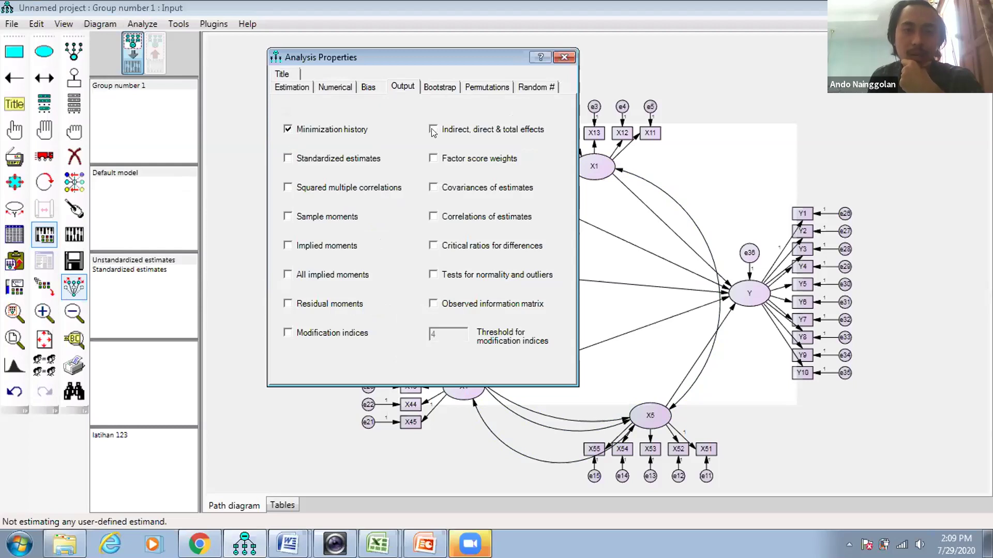
left_click(433, 159)
left_click(288, 158)
left_click(287, 187)
left_click(288, 274)
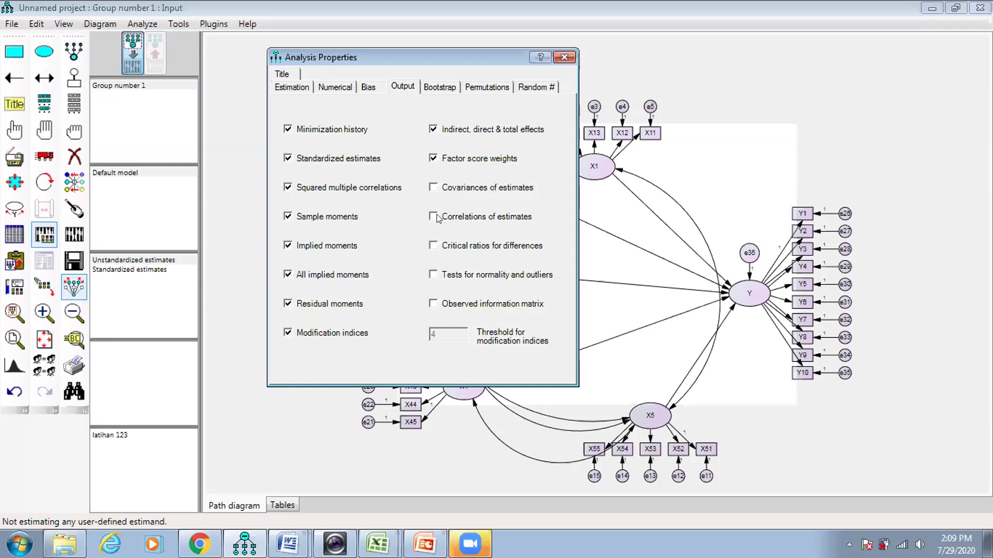
left_click(433, 246)
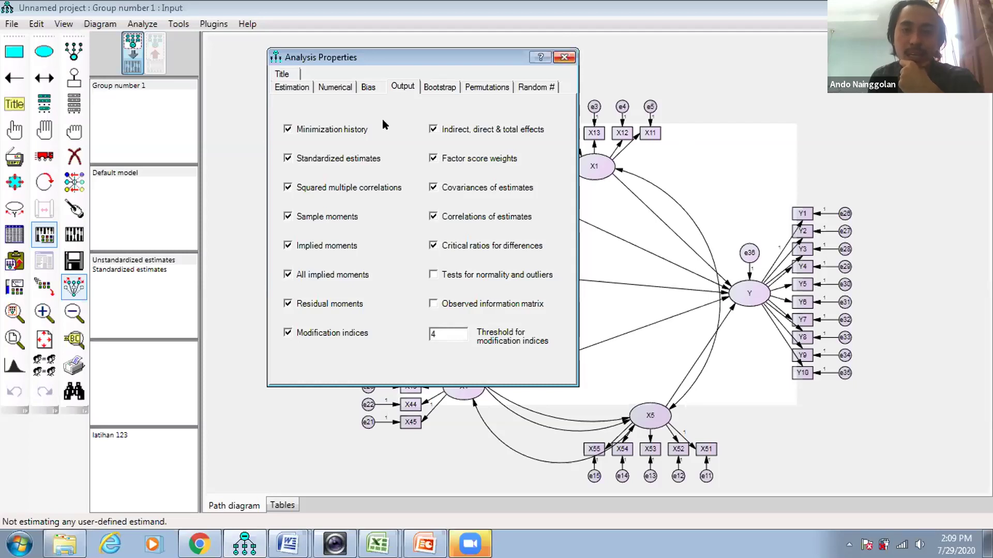
key("Escape")
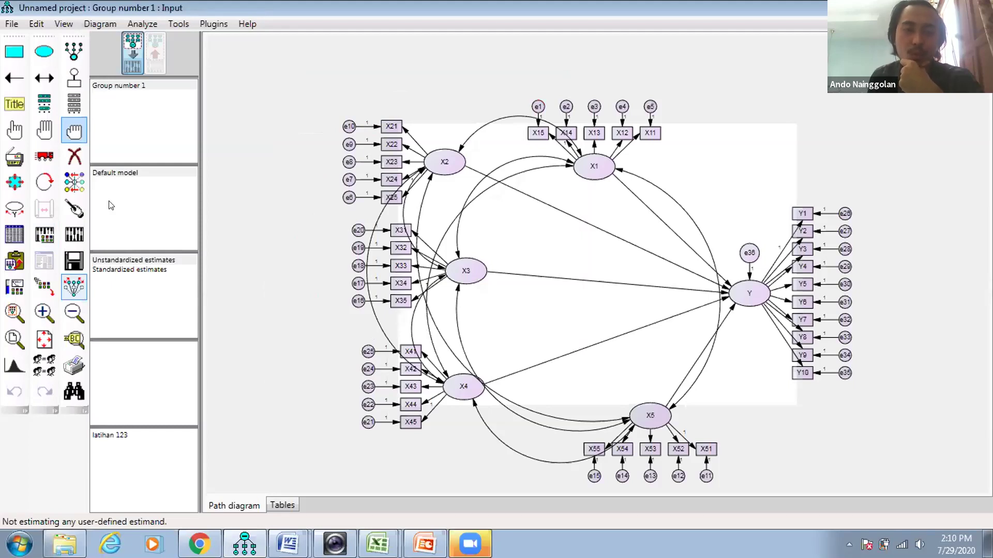
Step: Start a figure caption between X1 and Y, then switch to Document1 in Word and copy its entire list of fit-index lines
left_click(15, 105)
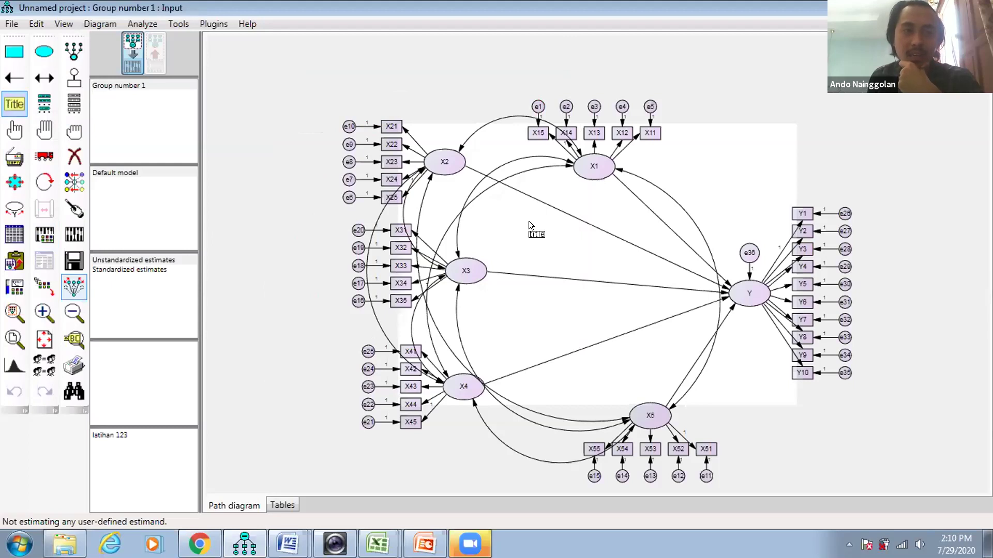
left_click(697, 166)
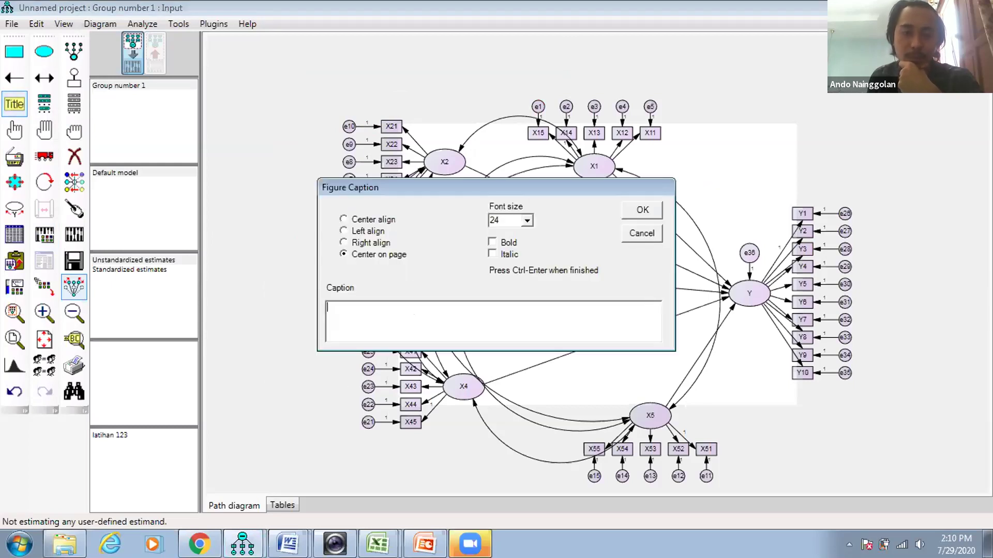
left_click(288, 544)
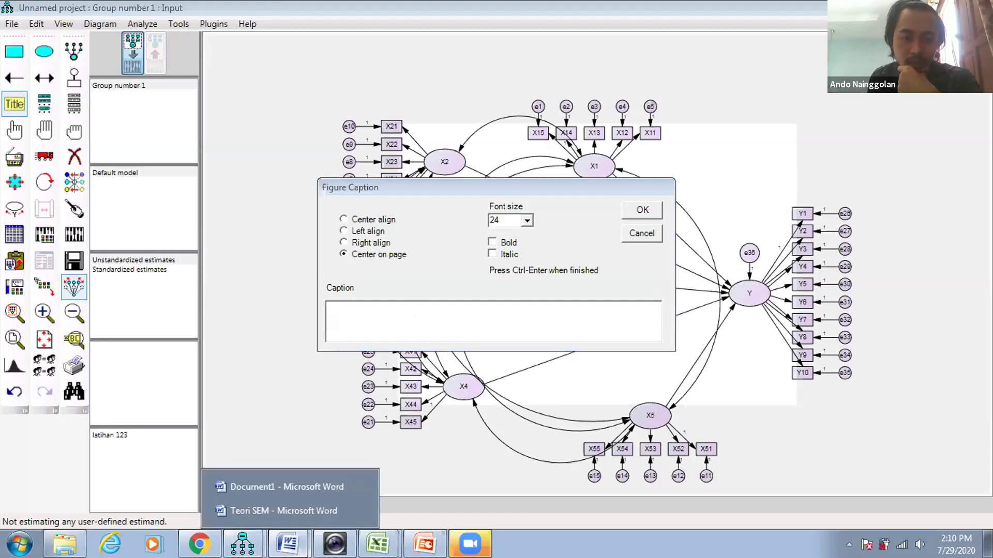
left_click(307, 488)
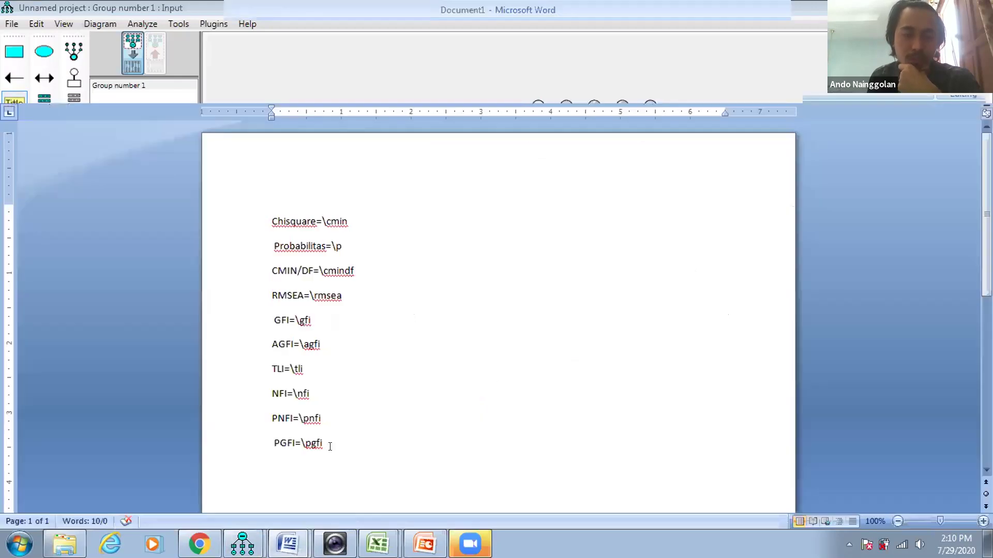
key("ctrl+a")
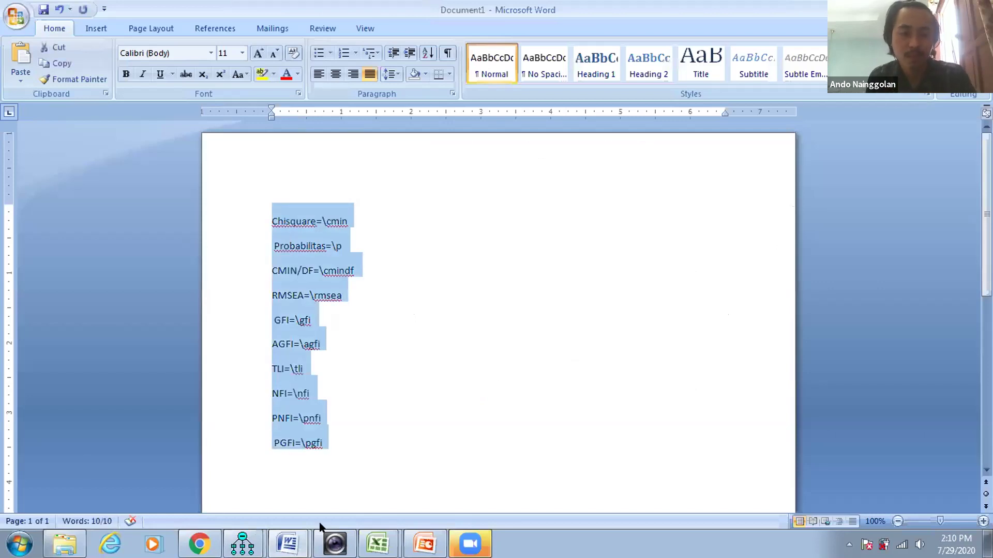
Step: Return to Amos, insert the copied fit-index list as a center-aligned caption, and move it into the free space above e36
left_click(253, 547)
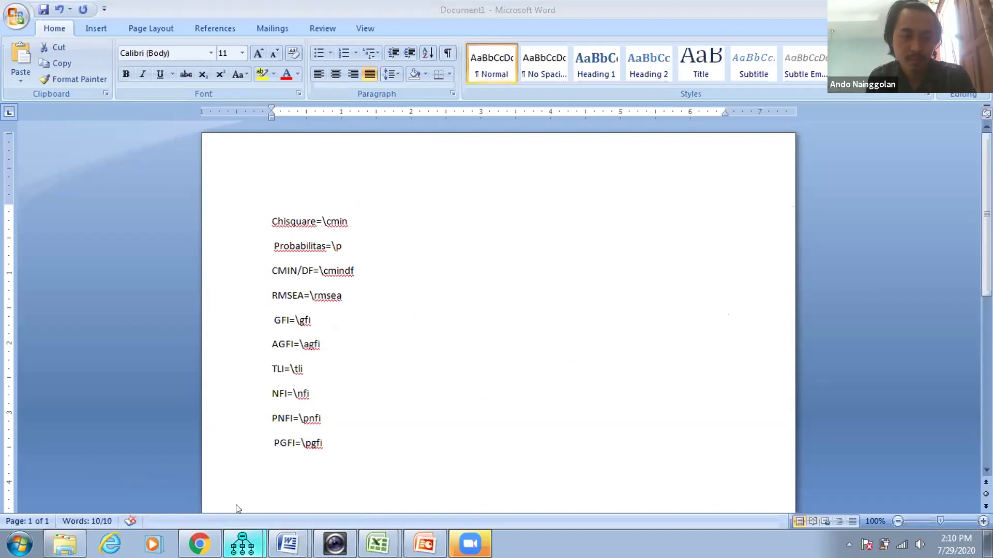
left_click(237, 484)
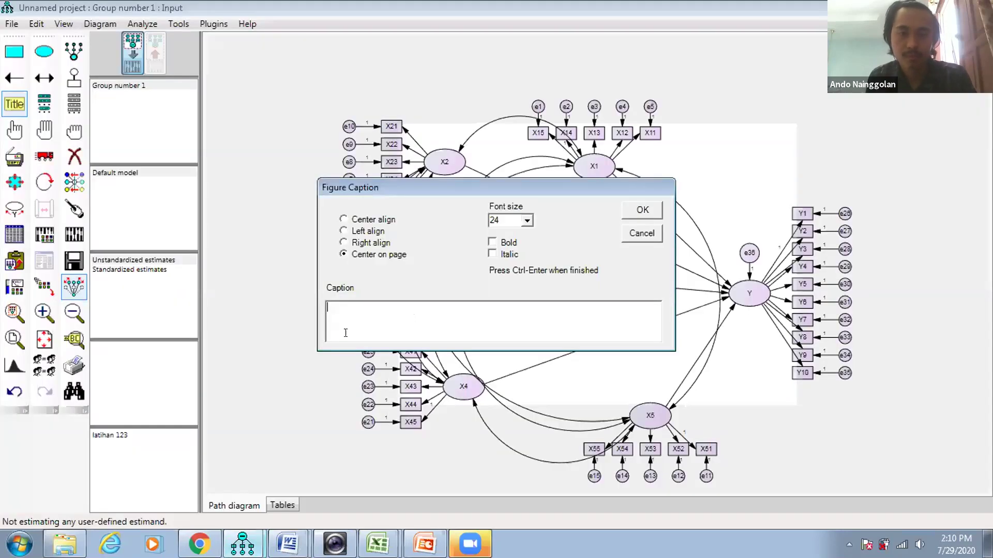
type("NFI=\\nfi PNFI=\\pnfi  PGFI=\\pgfi")
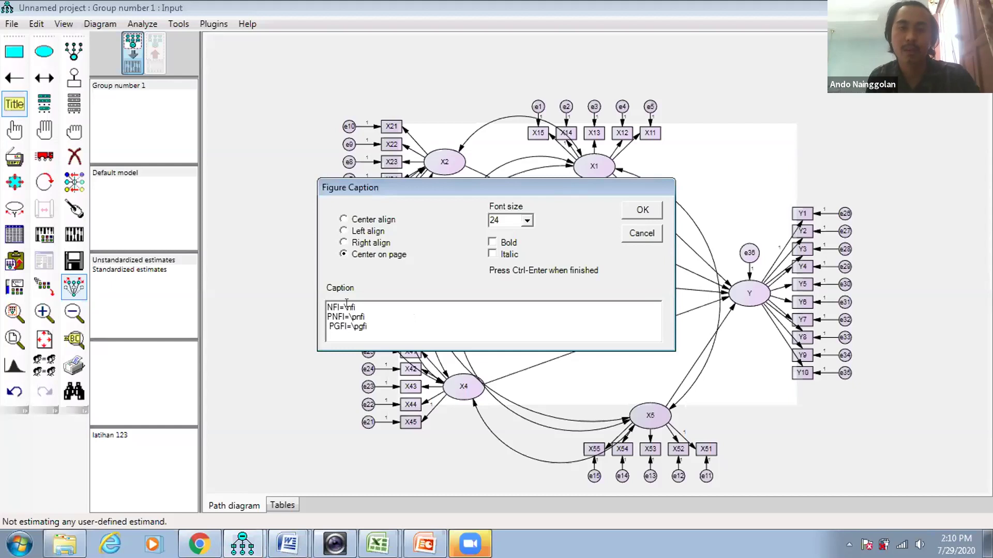
left_click(343, 219)
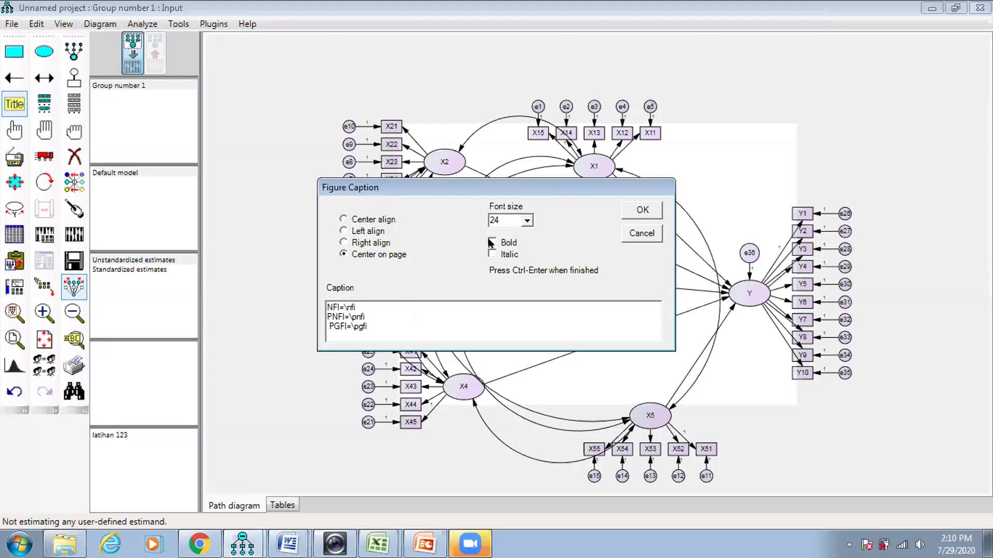
left_click(639, 210)
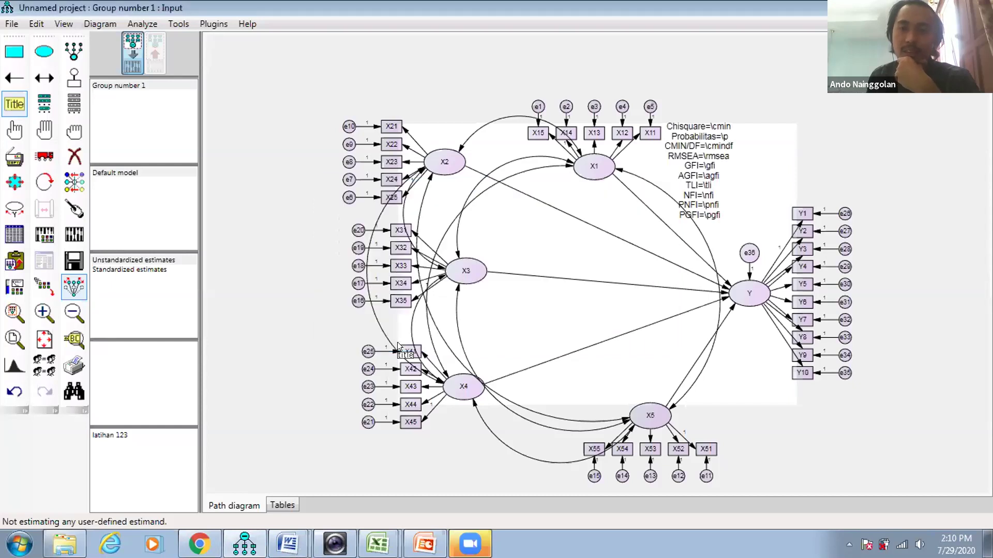
left_click(33, 164)
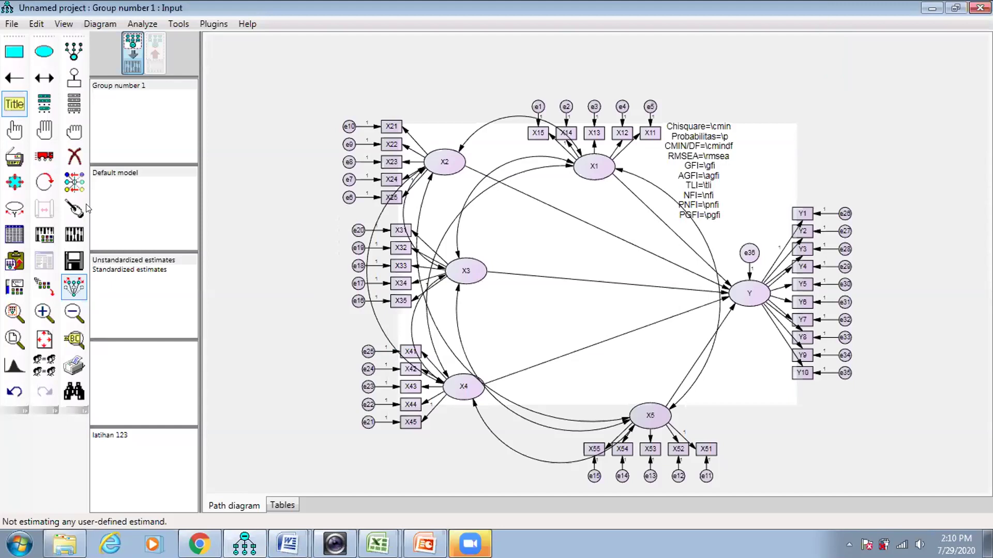
left_click_drag(693, 166, 744, 181)
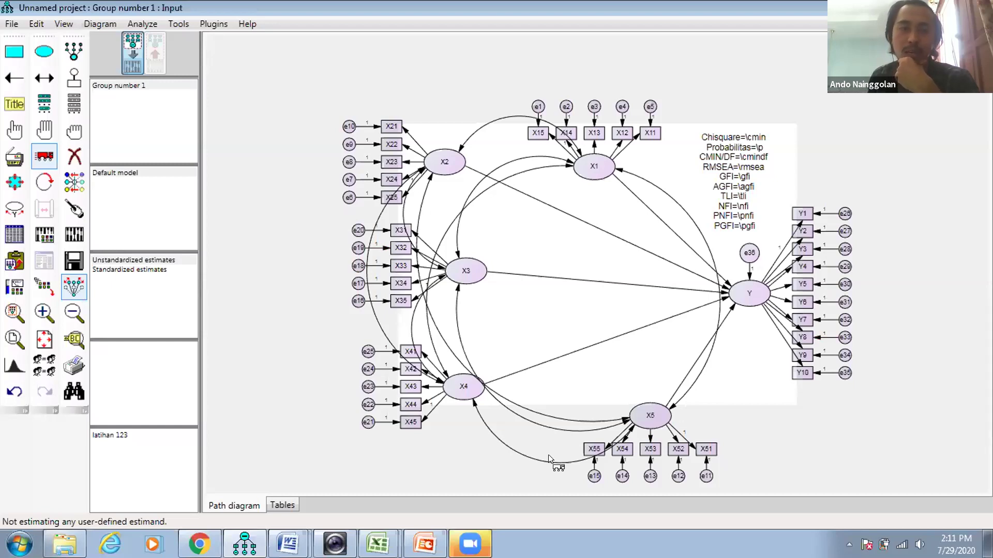
Step: Calculate the estimates, saving the model as "latihan sem" in the Data Model SEM folder, and display the output path diagram
left_click(142, 25)
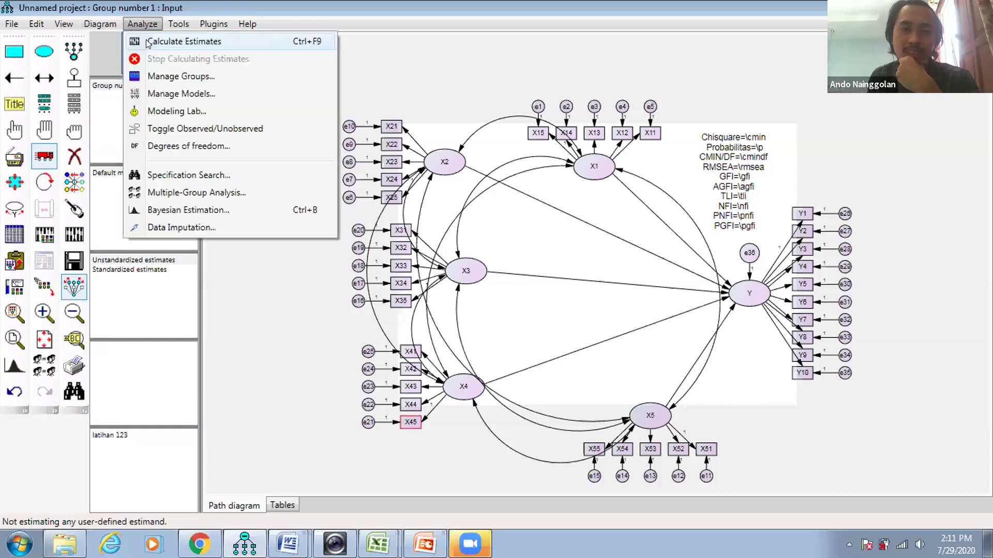
left_click(149, 42)
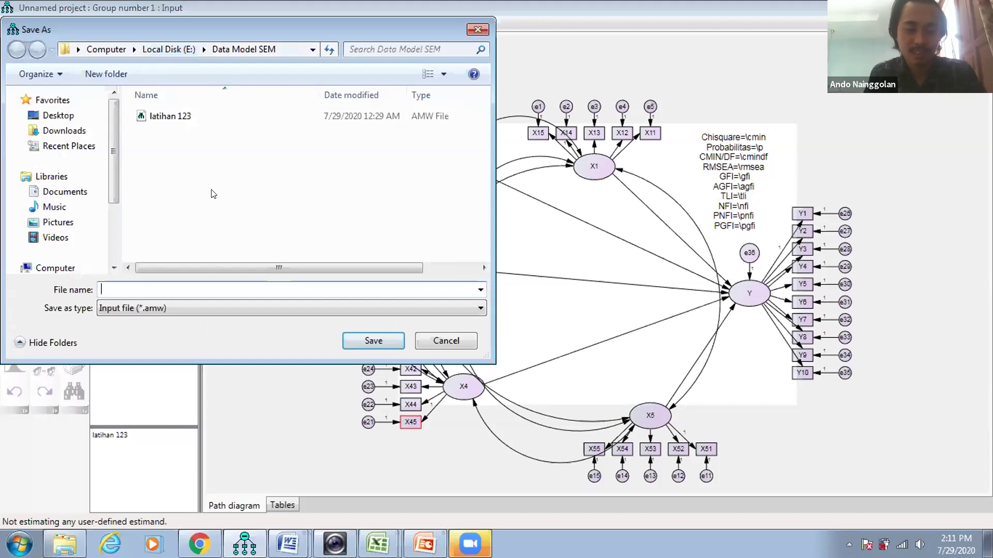
type("latih")
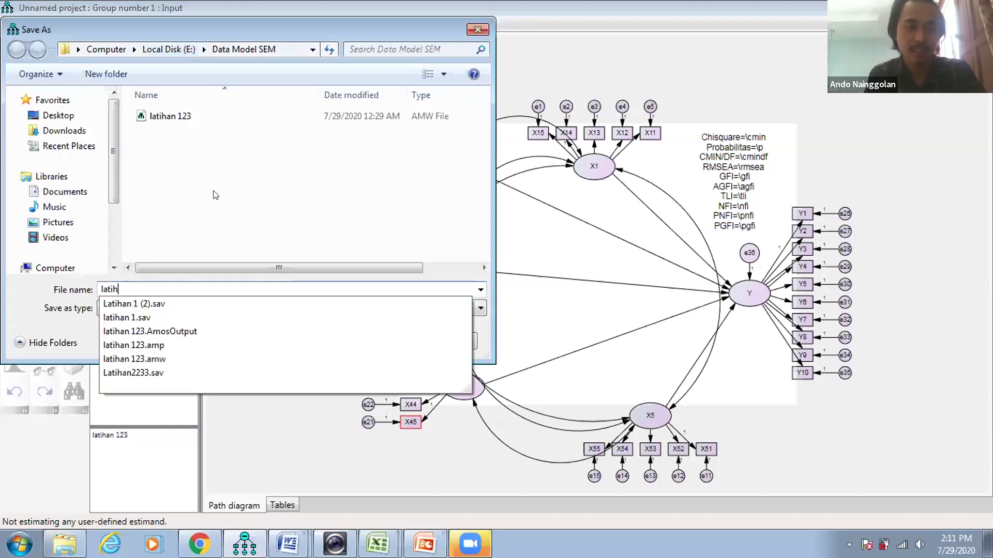
type("an ")
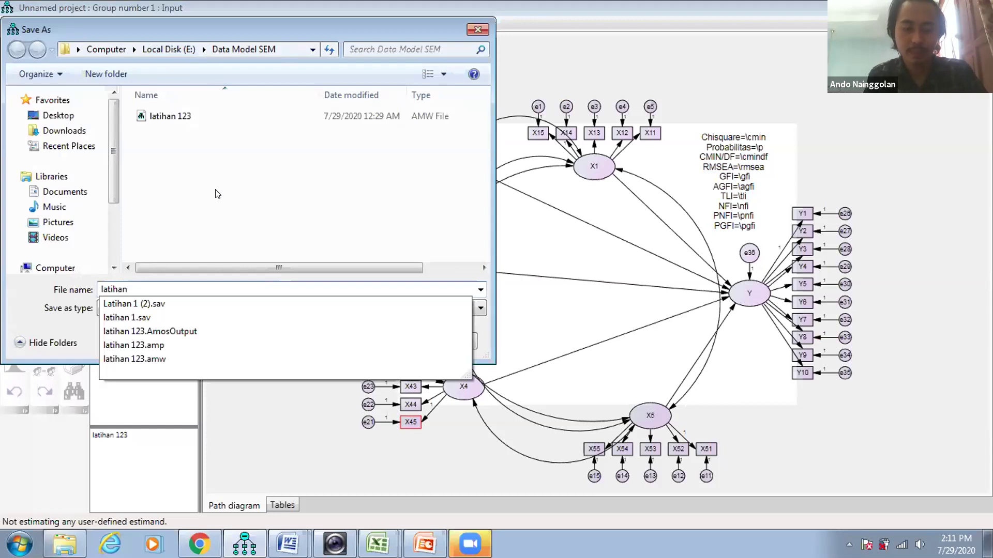
type("sem")
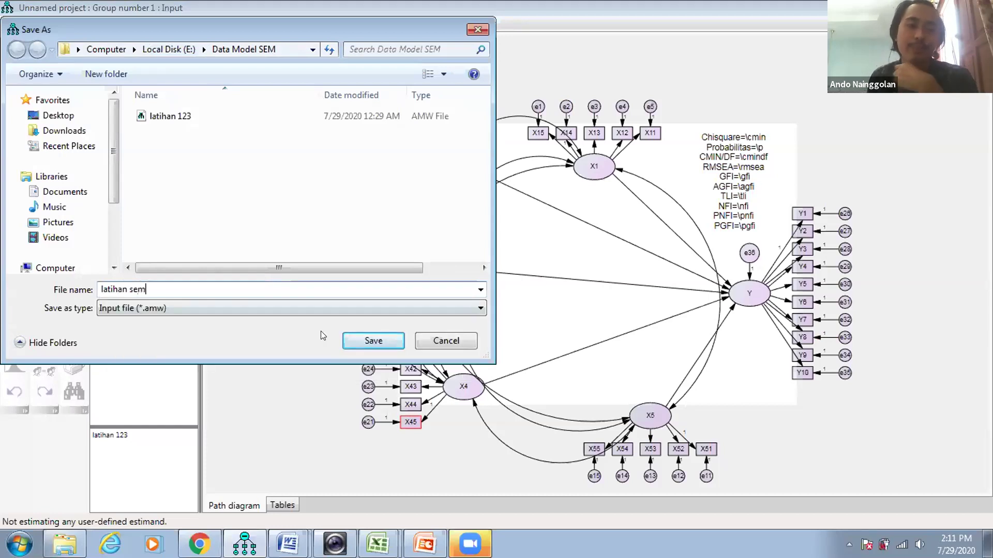
left_click(351, 336)
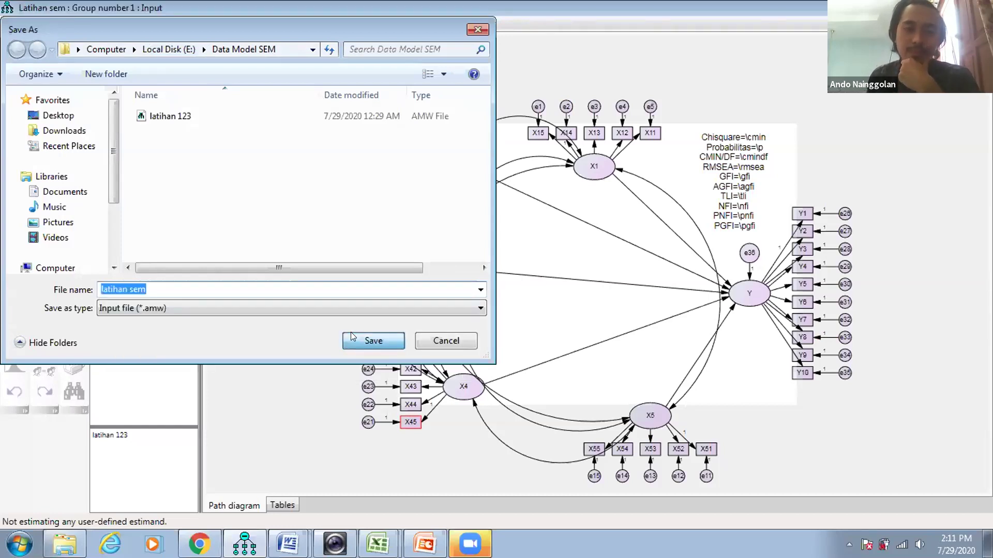
left_click(376, 340)
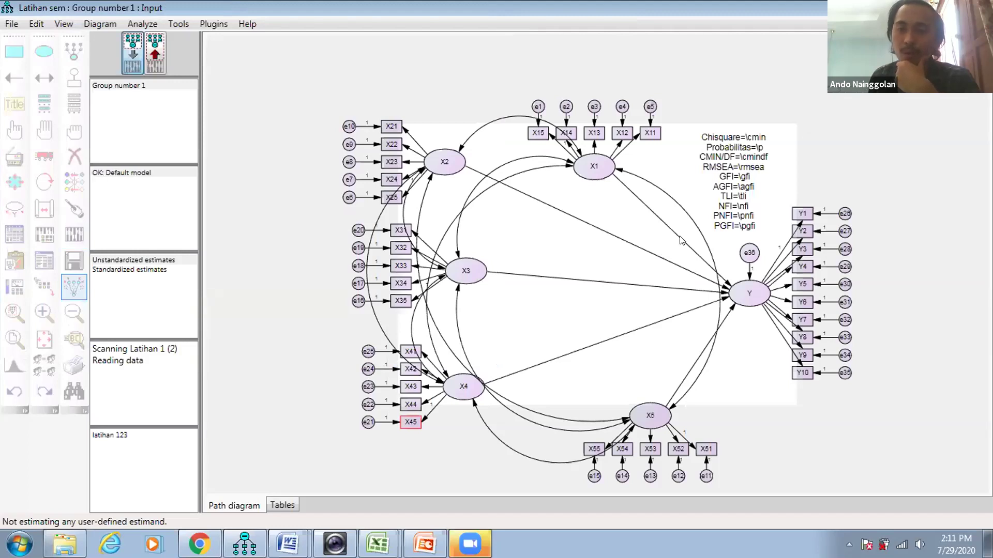
left_click(154, 53)
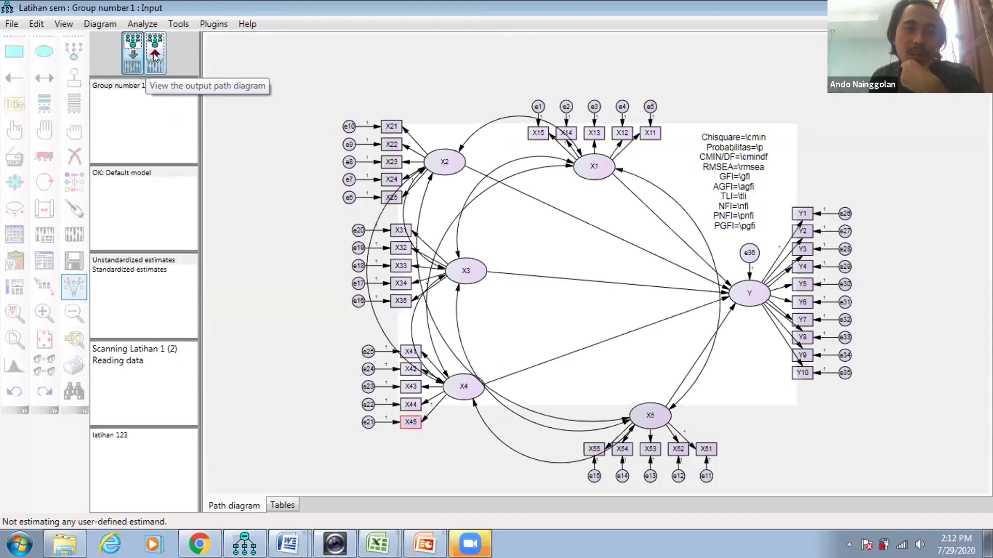
left_click(154, 55)
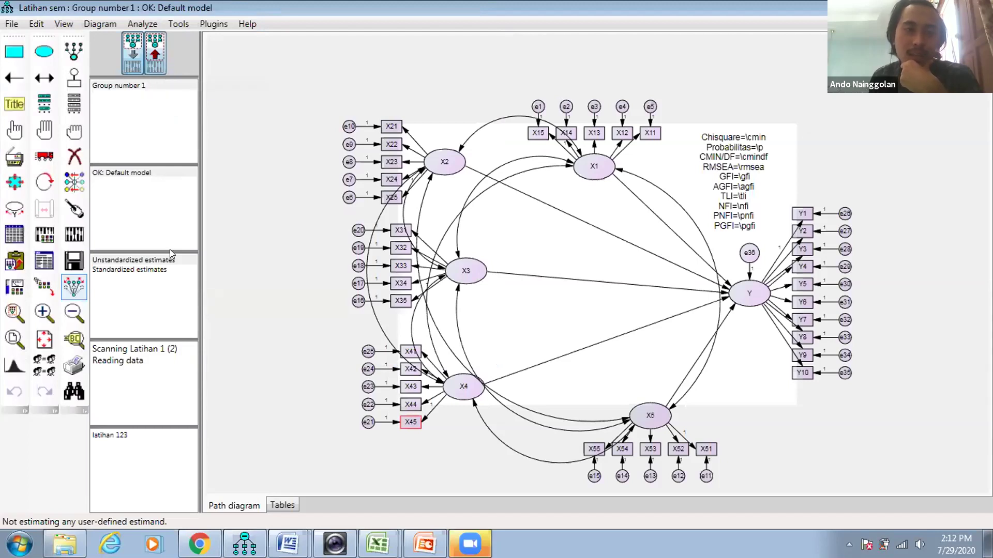
Step: Show the output path diagram with its estimates and enlarge it to read the coefficients and fit indices
left_click(156, 54)
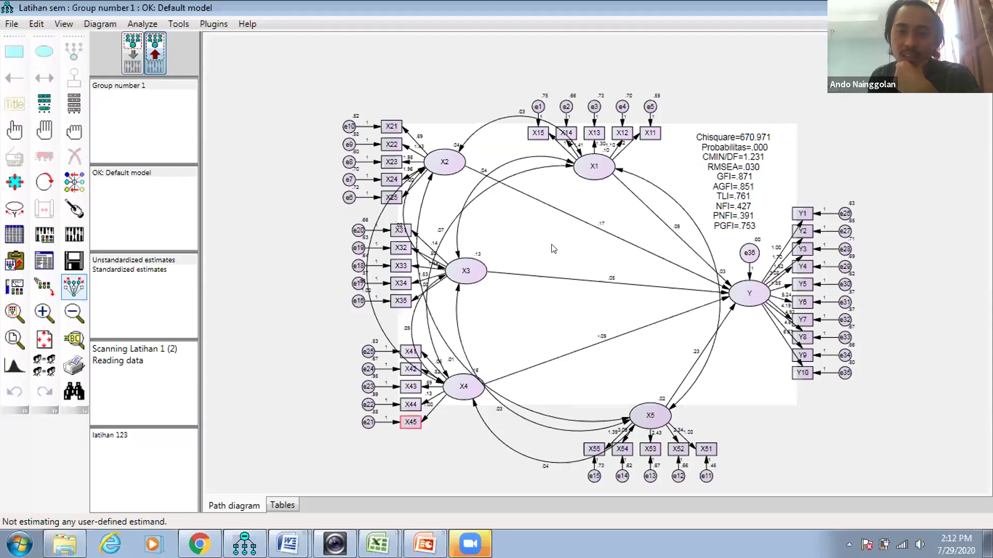
scroll(470, 344, "down", 1)
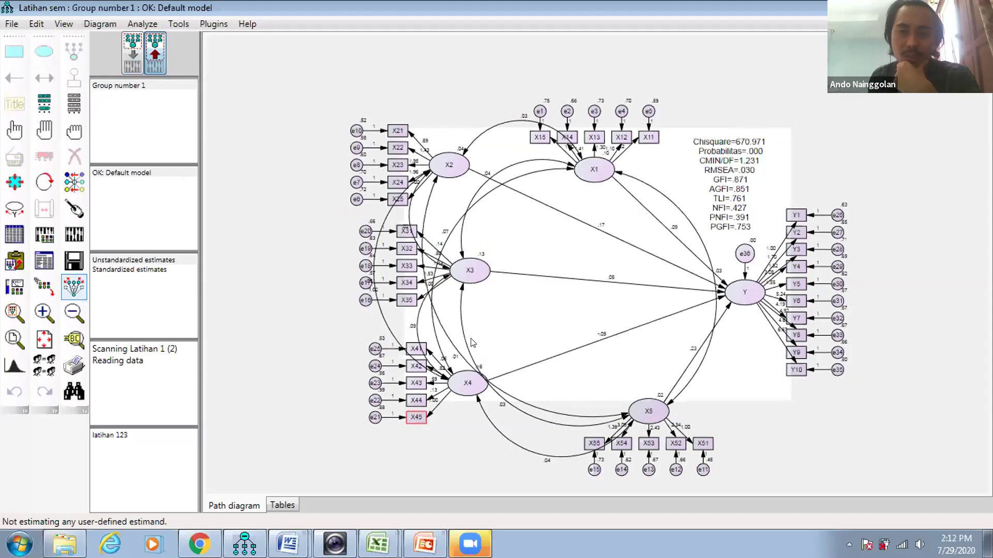
scroll(471, 343, "up", 1)
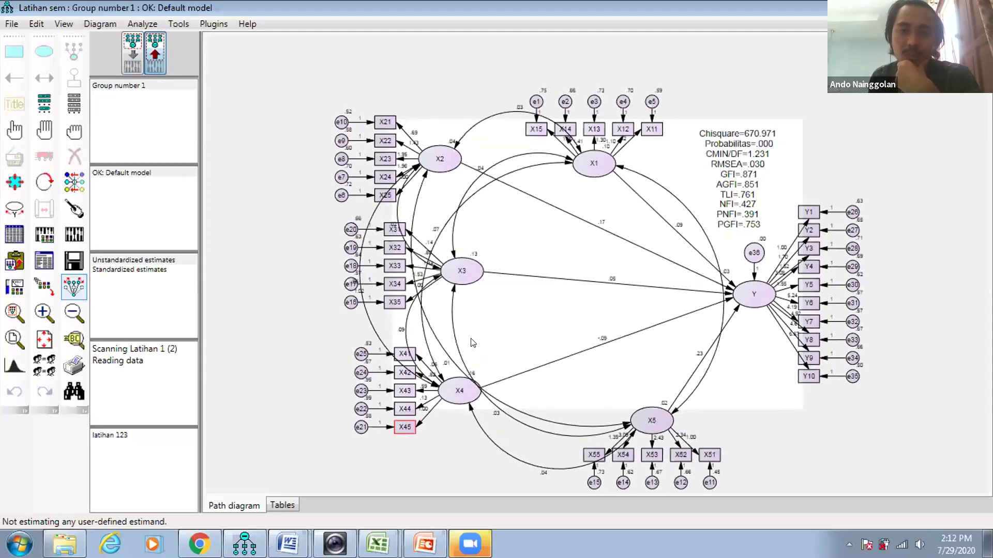
scroll(470, 343, "up", 1)
scroll(472, 343, "up", 1)
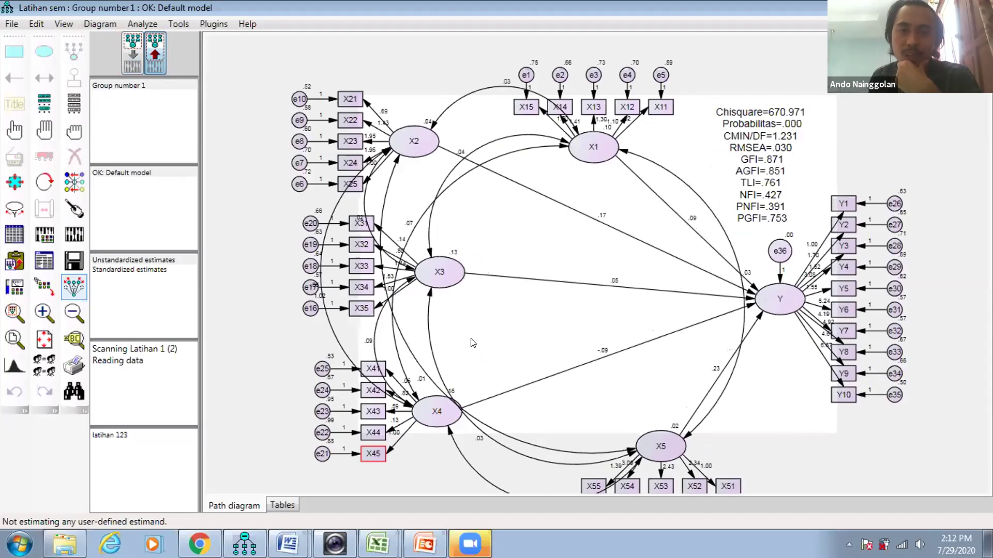
scroll(472, 343, "up", 1)
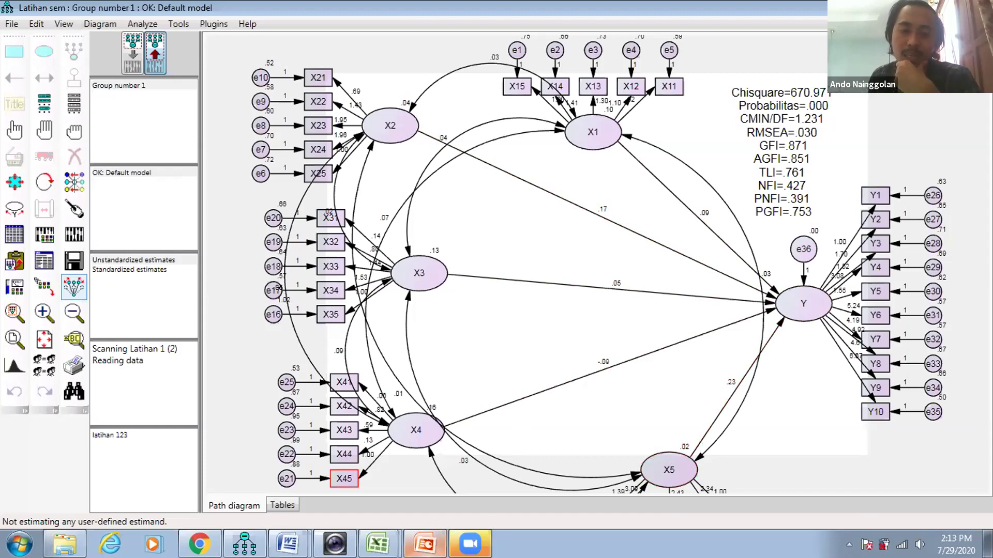
Step: Compare the estimated diagram with the X1 to X5 variable definitions on the Studi Kasus I slide in PowerPoint, ending back in Amos
key("alt+Tab")
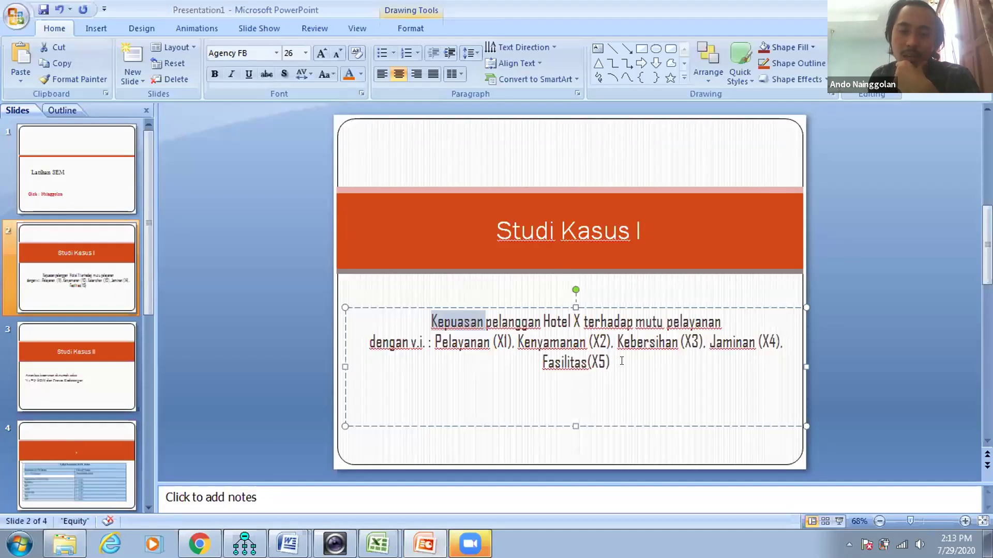
double_click(581, 361)
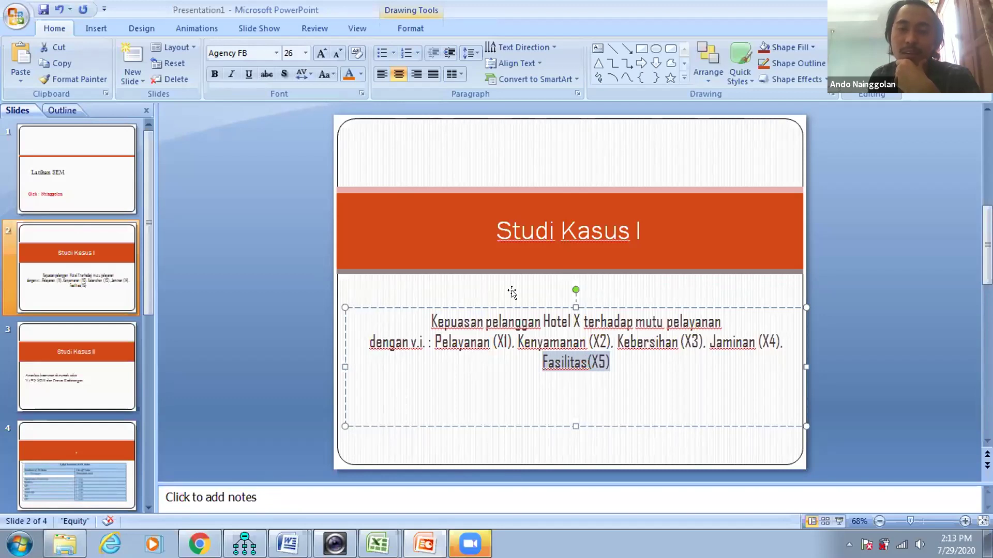
left_click(628, 356)
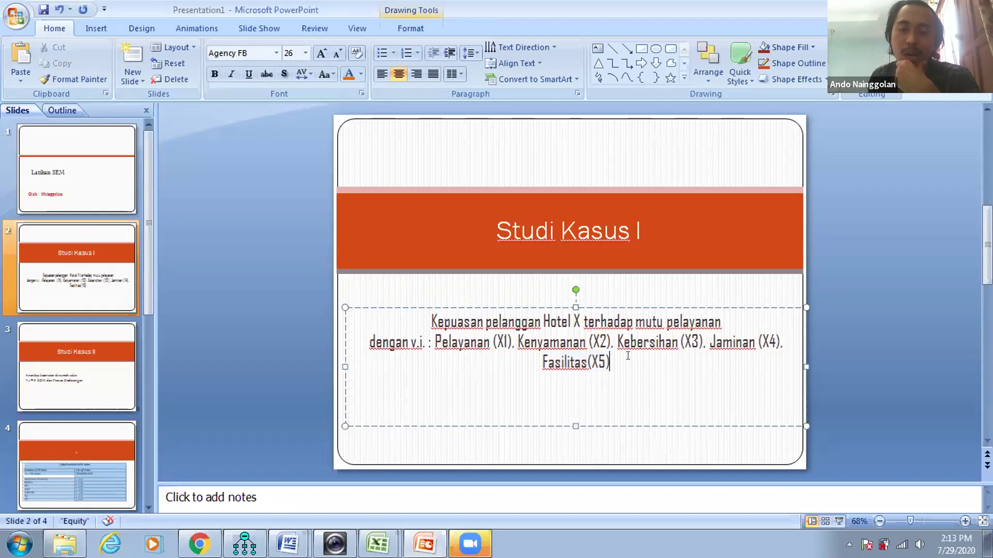
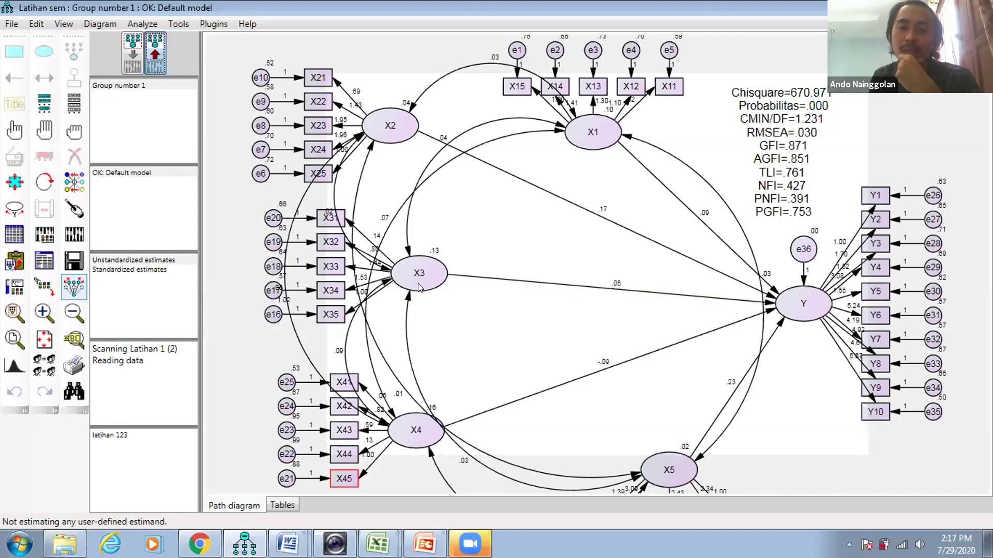
left_click(420, 274)
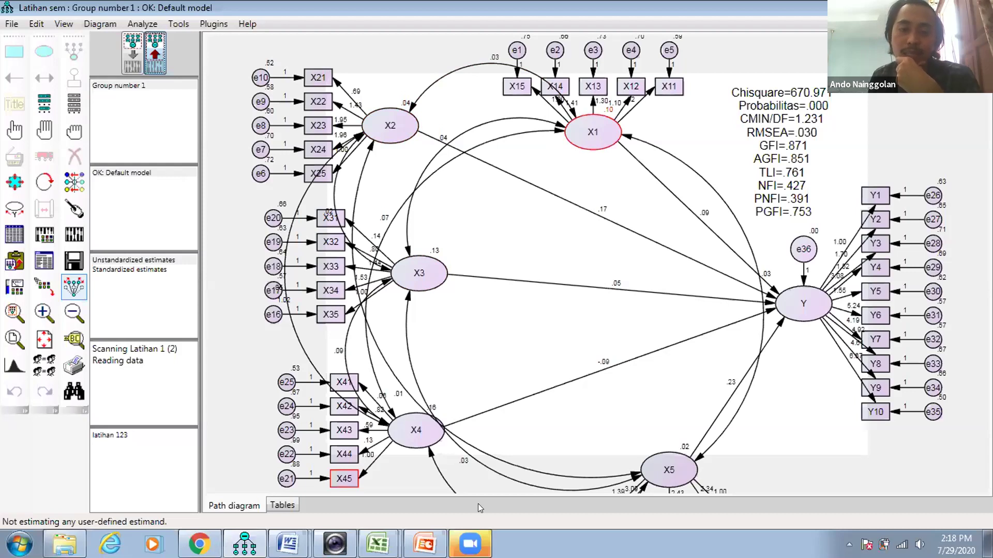
key("alt+Tab")
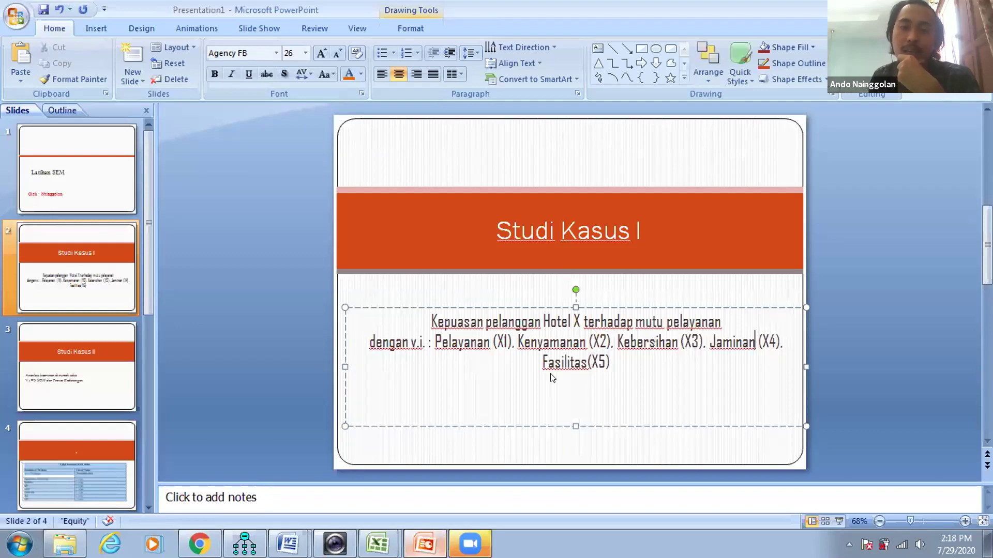
key("alt+Tab")
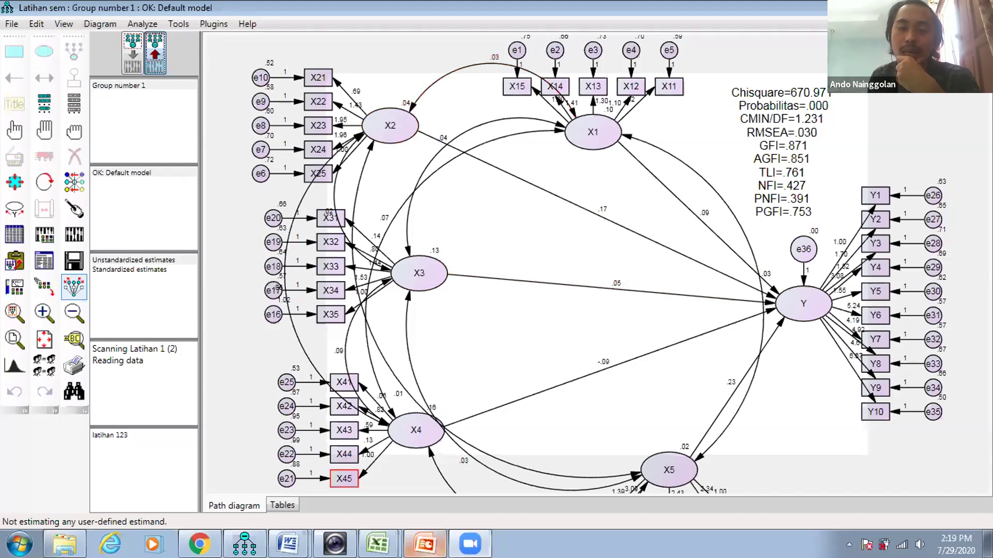
key("alt+Tab")
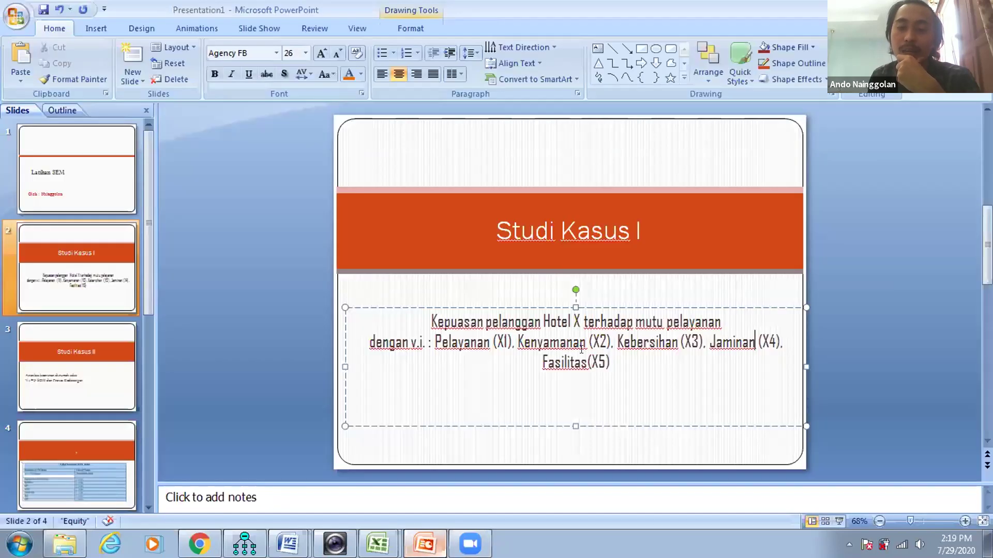
left_click(755, 342)
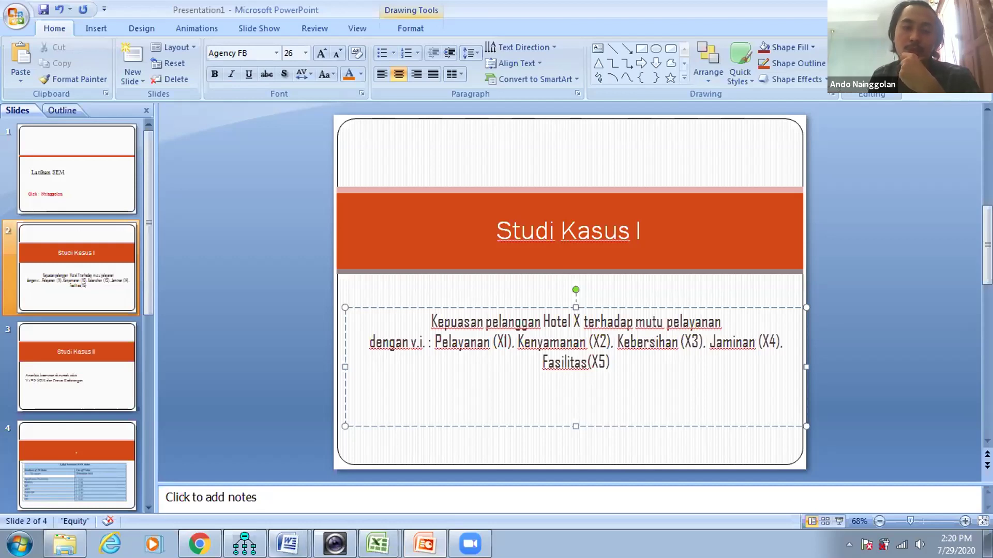
key("alt+Tab")
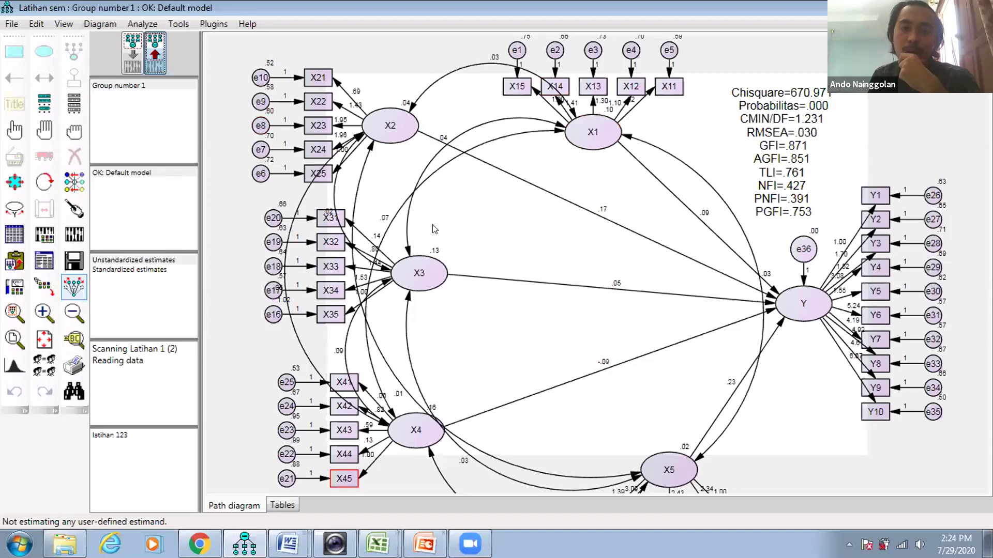
double_click(608, 137)
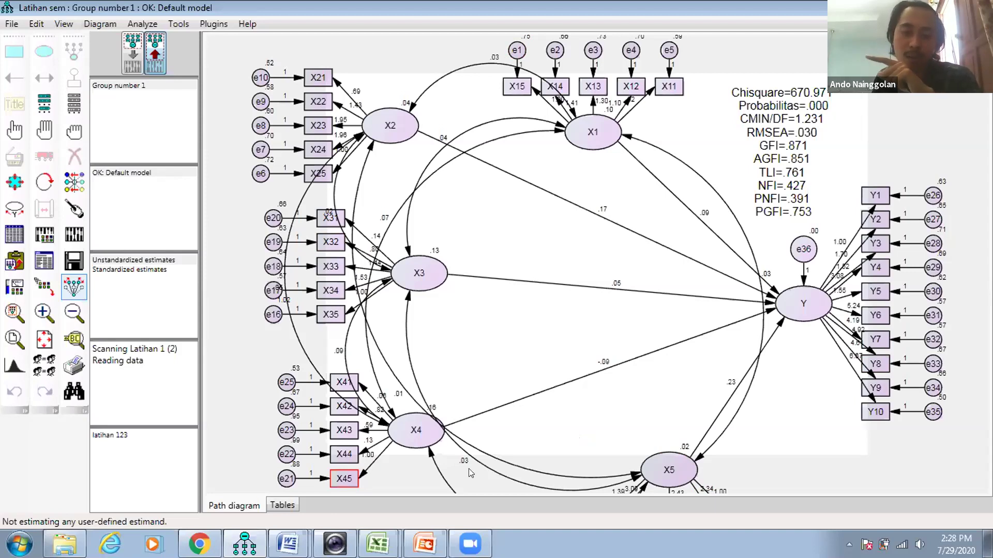
Step: Switch to the Excel workbook holding the indicator data and review the file types available for saving a copy, without saving
left_click(377, 544)
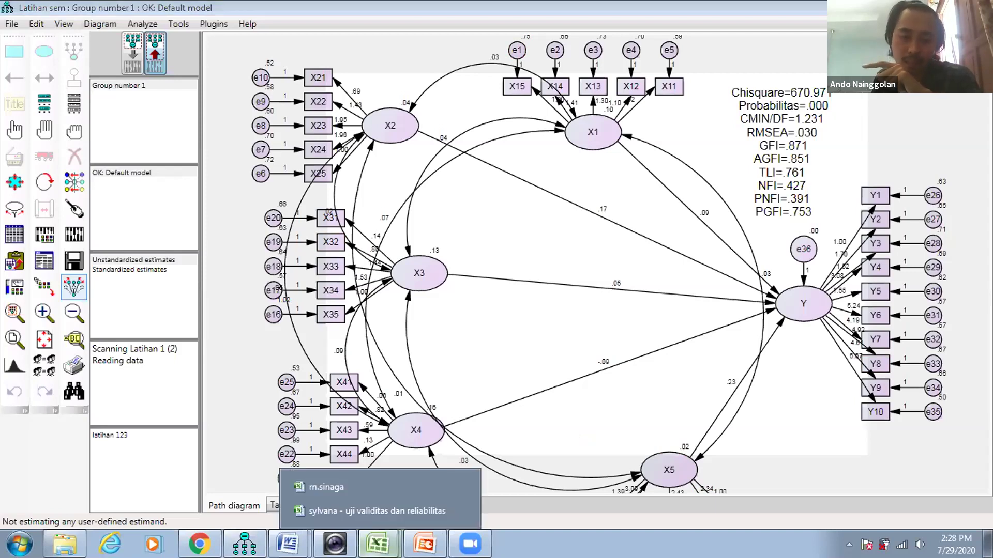
left_click(352, 486)
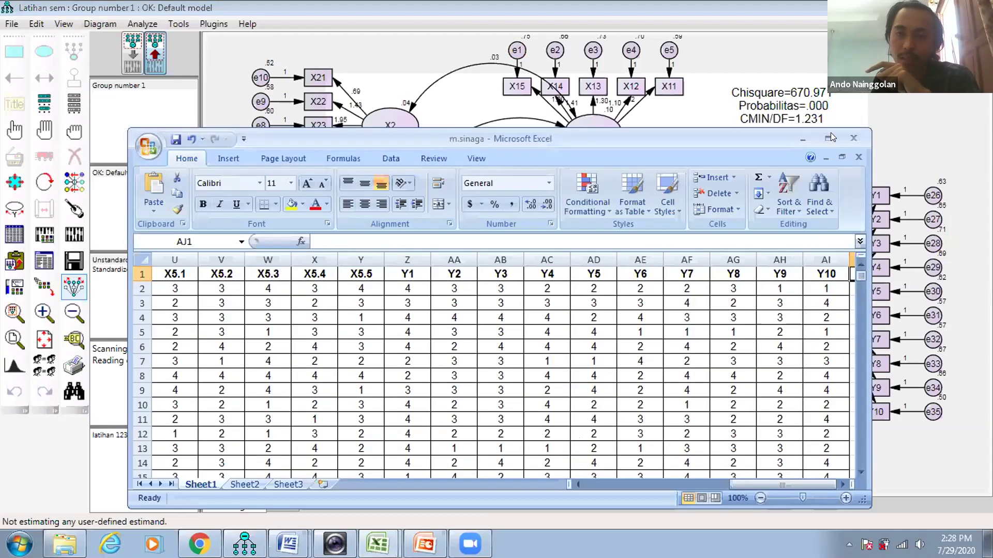
left_click(831, 138)
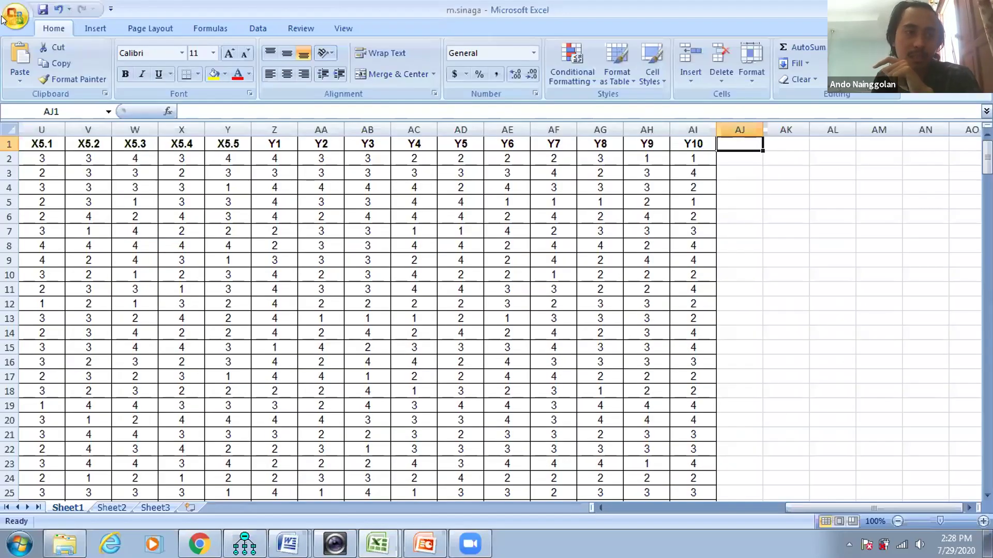
left_click(4, 19)
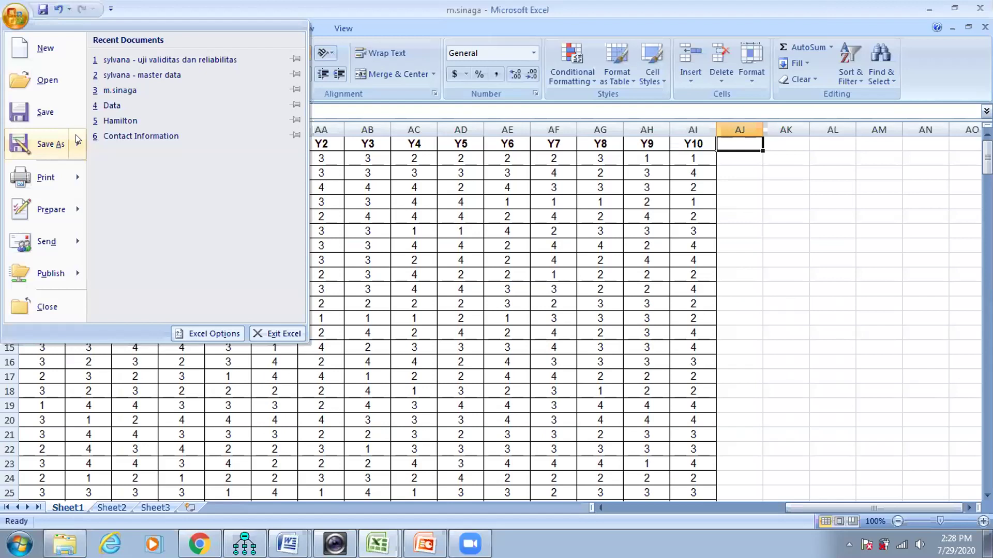
mouse_move(76, 138)
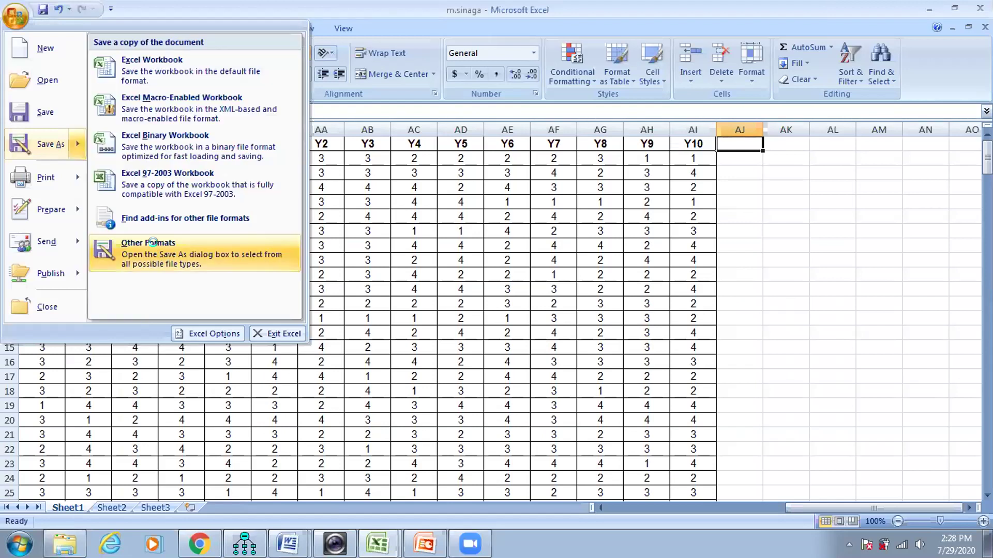
left_click(153, 242)
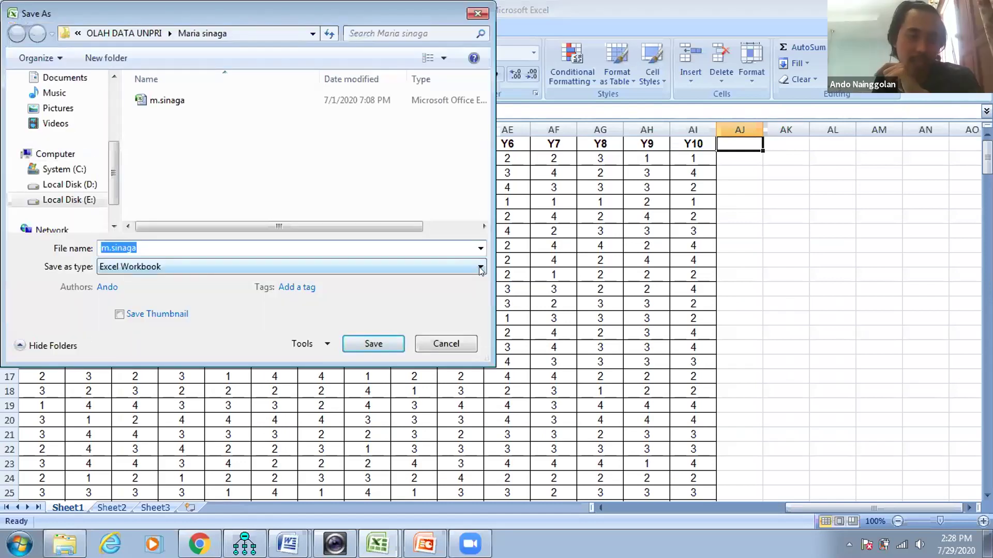
left_click(480, 267)
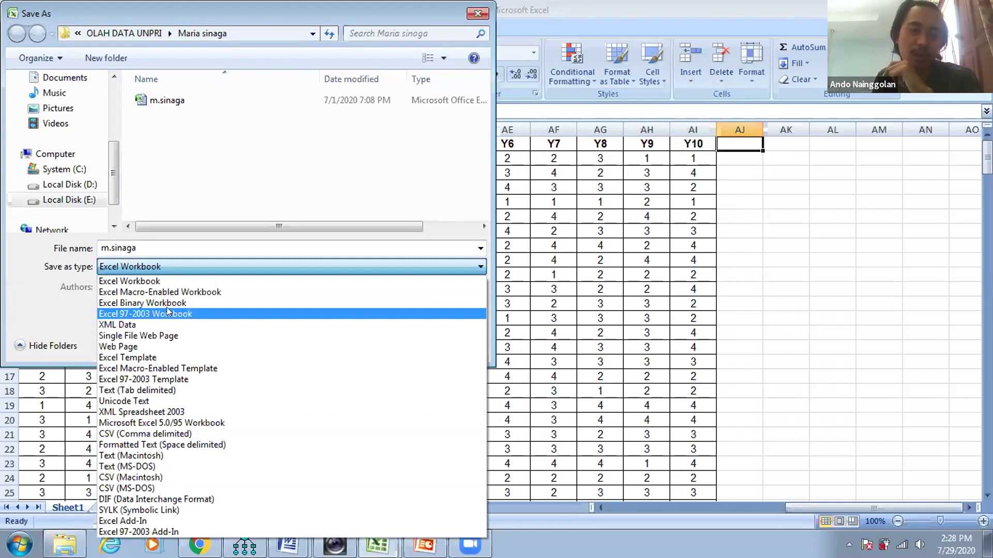
left_click(461, 267)
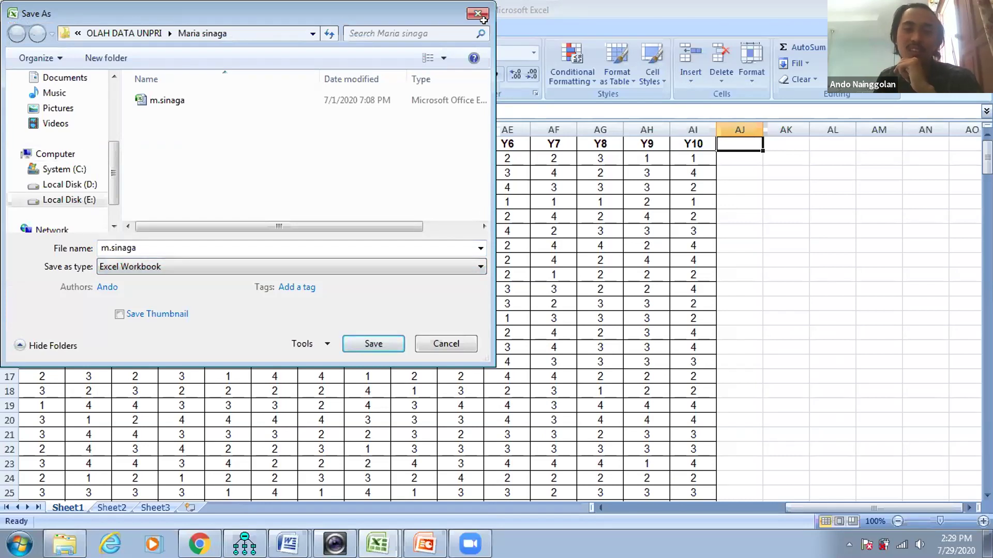
key("Escape")
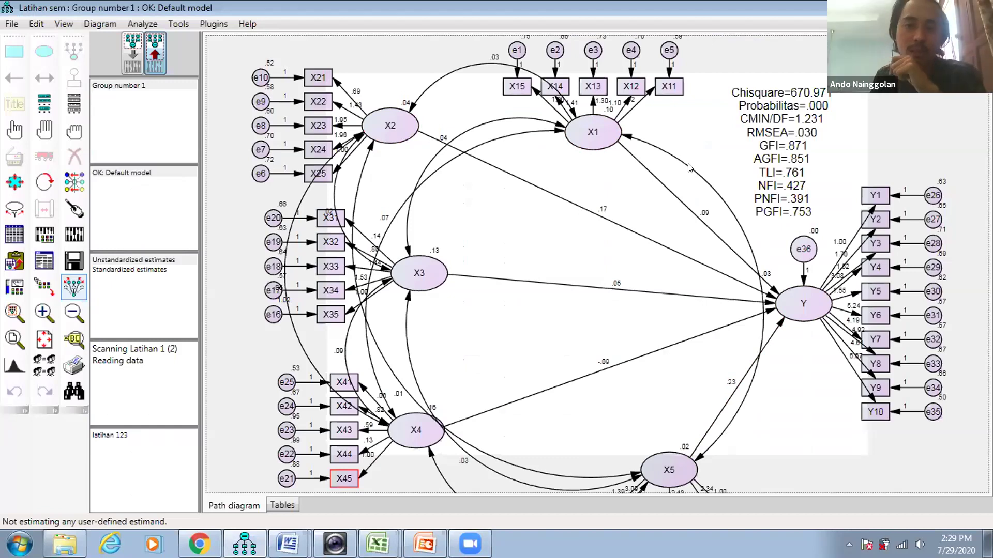
Step: In Amos, reshape the covariance curves from X1 to X5, X3 and X2 so they run more directly between the variables
left_click(42, 181)
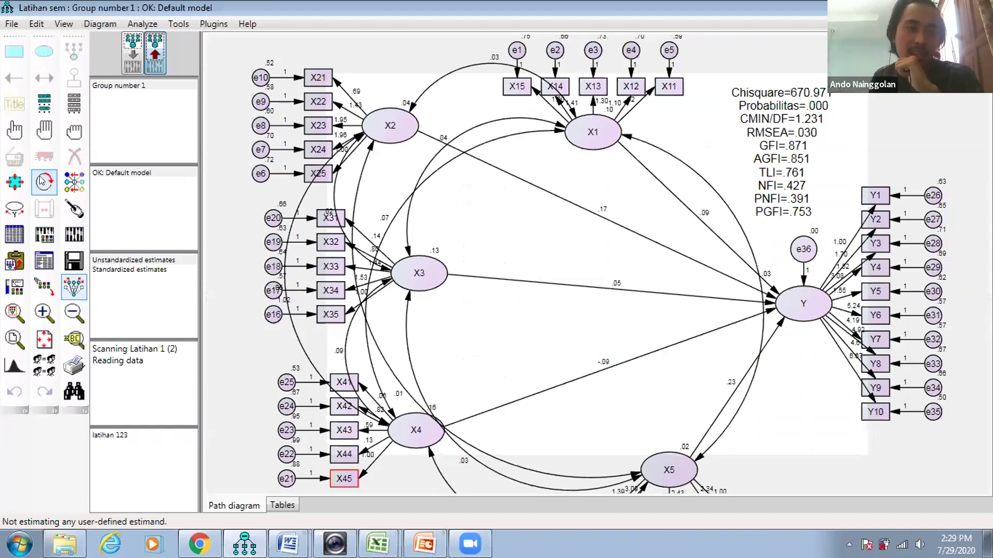
left_click(15, 181)
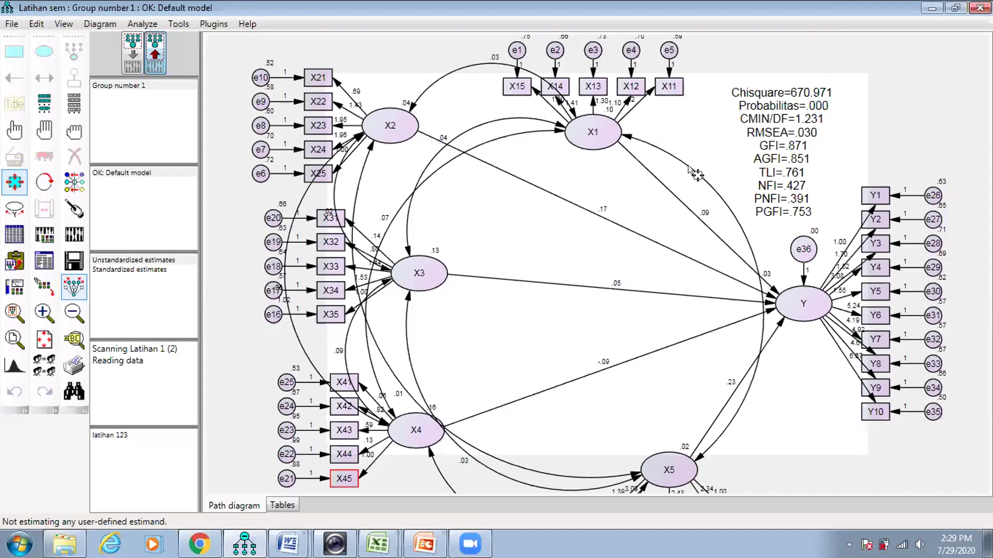
left_click_drag(619, 193, 628, 216)
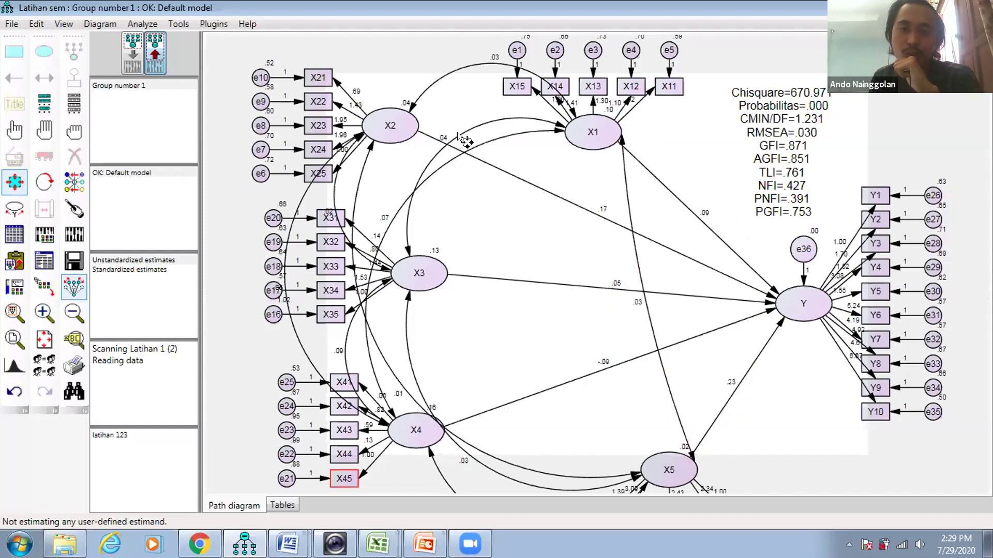
left_click_drag(500, 190, 506, 204)
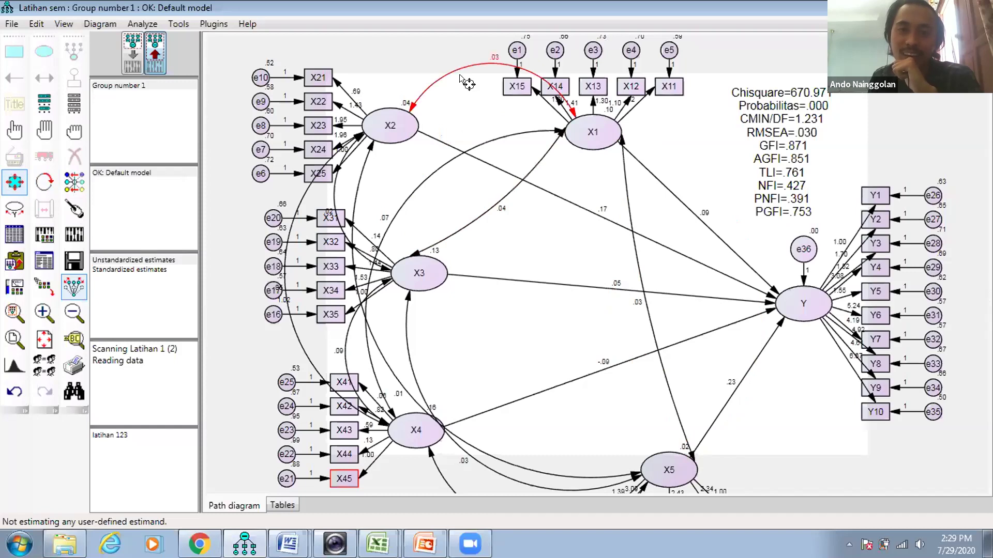
left_click_drag(495, 64, 495, 117)
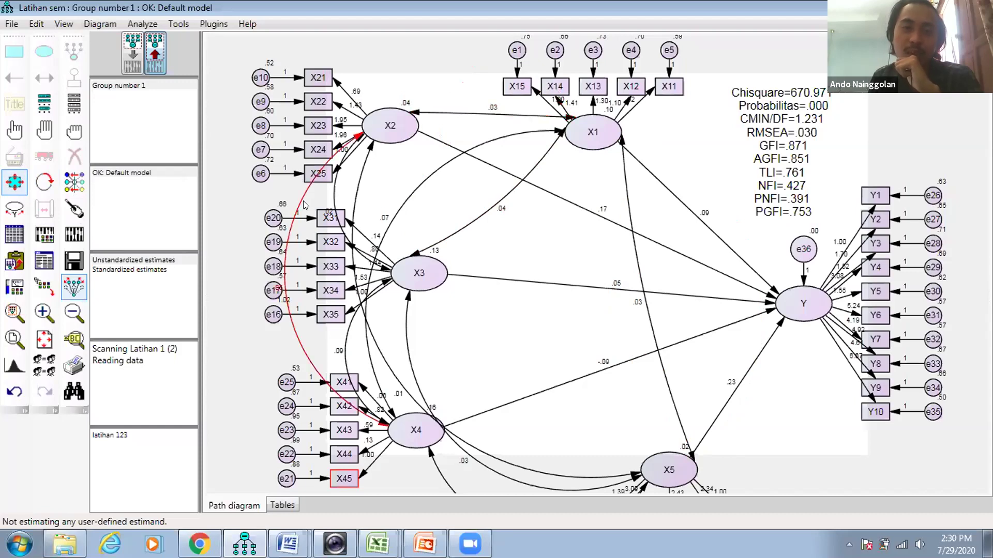
Step: Reshape the X2–X4, X1–X4, X2–X5, X3–X5 and X4–X5 covariance curves so they run inside the diagram
left_click(420, 306)
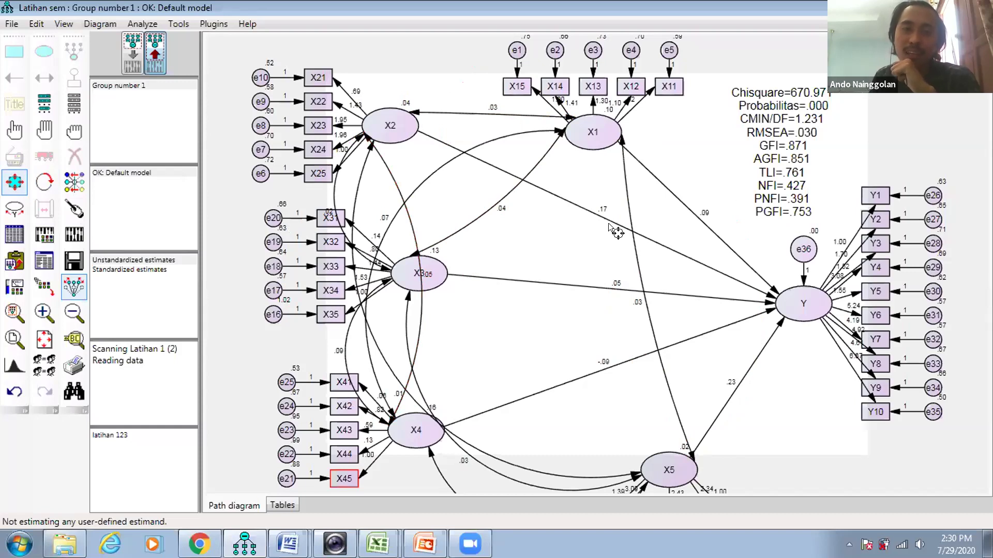
left_click_drag(430, 172, 360, 310)
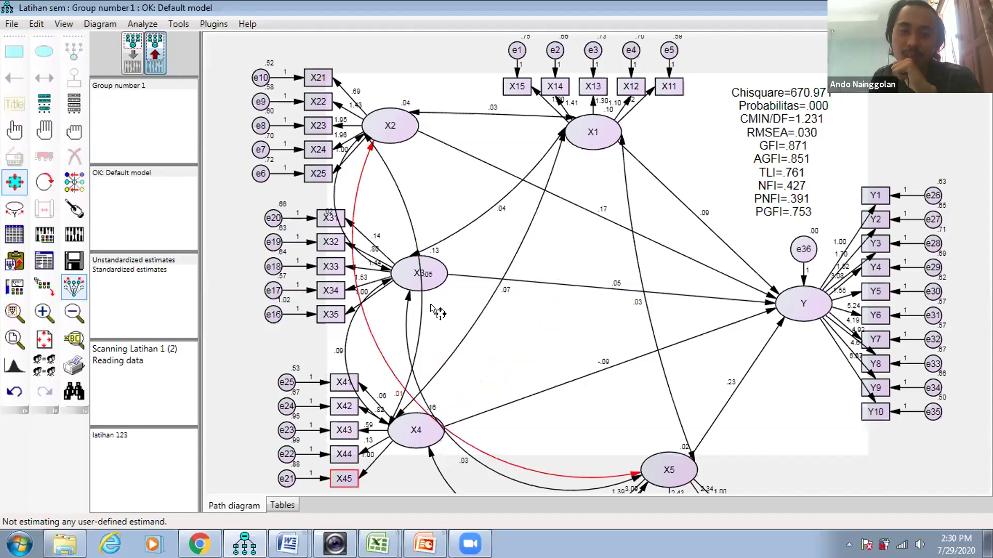
left_click_drag(368, 331, 509, 275)
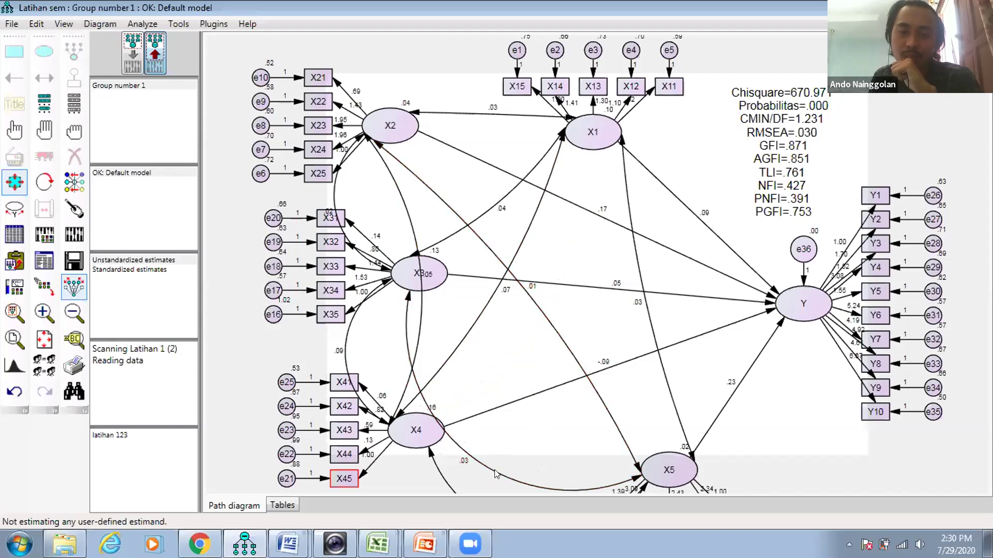
left_click_drag(519, 450, 523, 414)
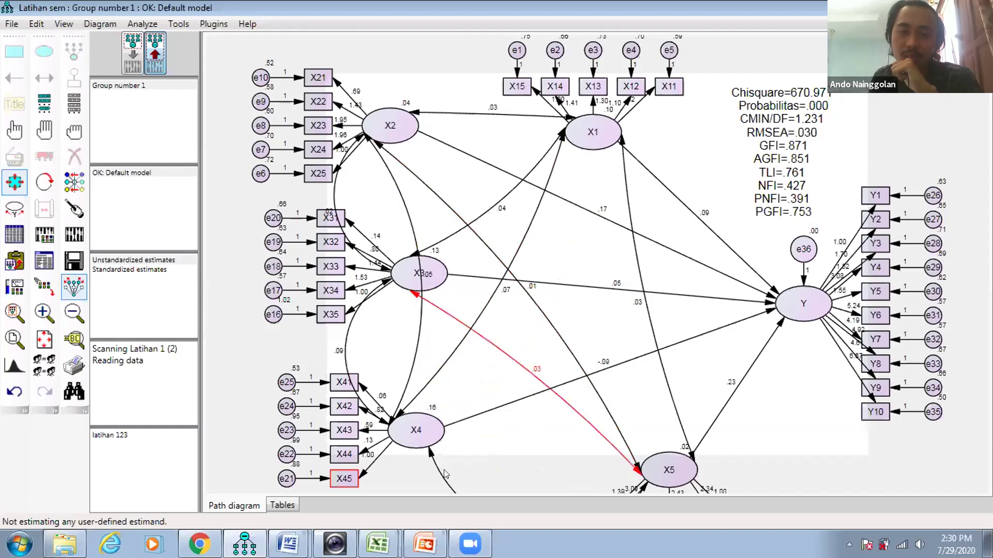
left_click_drag(483, 433, 482, 433)
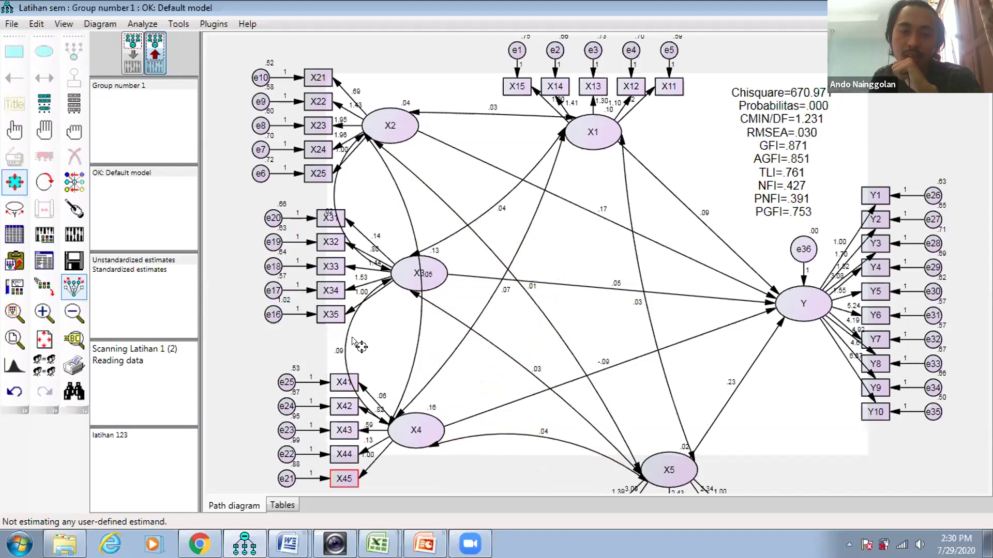
Step: Bend the X3–X4 covariance curve to the inner side and touch up the arrow attachments at X3, X2, X1, X4 and X5
left_click_drag(424, 351, 424, 351)
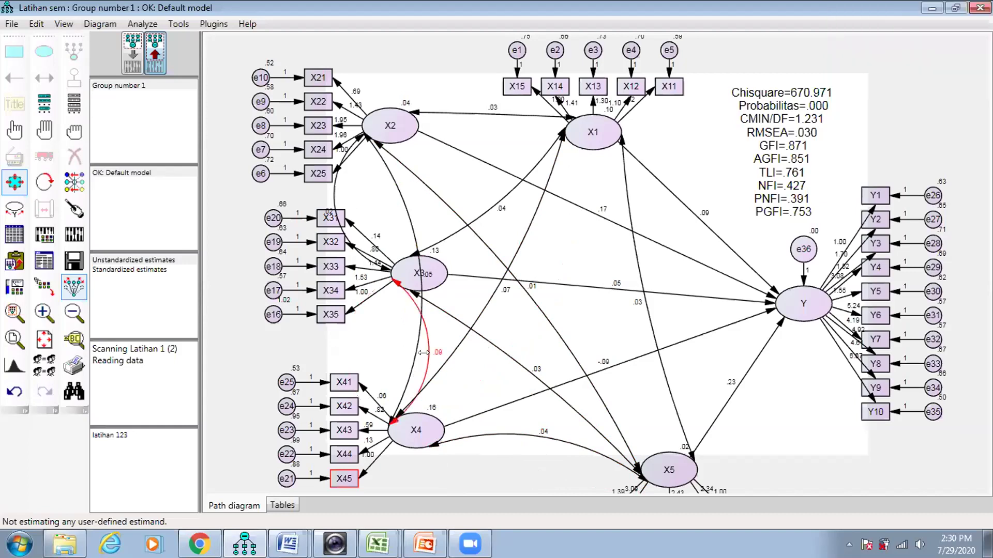
left_click(75, 208)
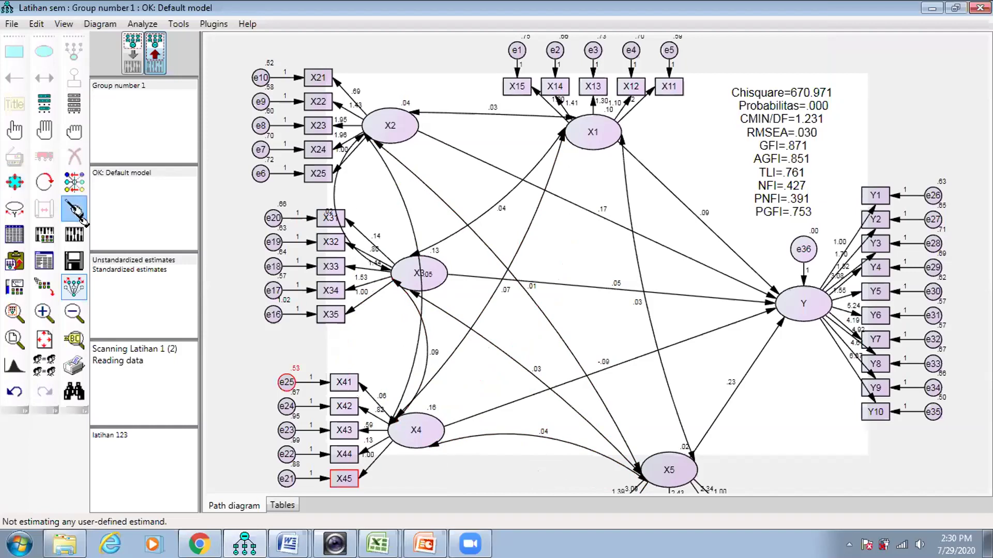
left_click(417, 276)
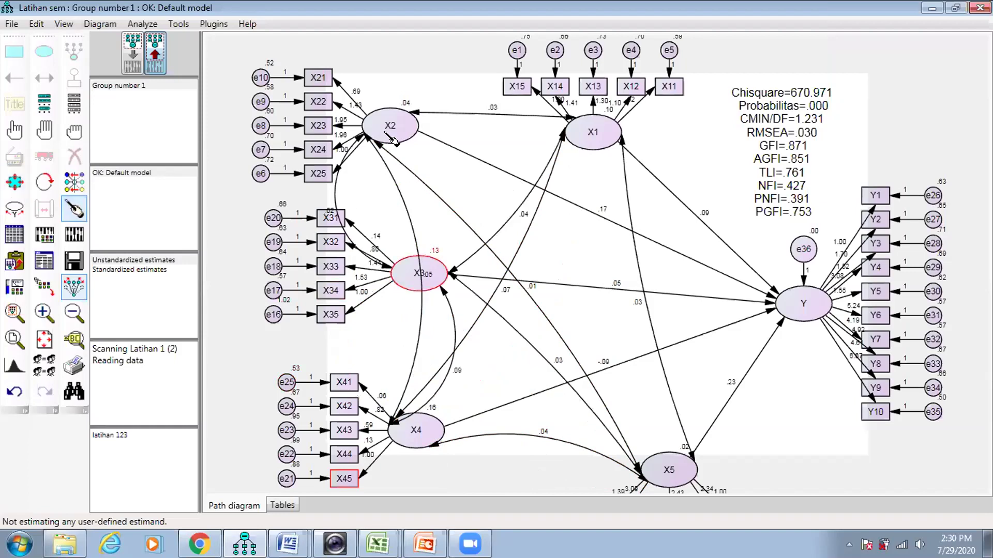
left_click(599, 146)
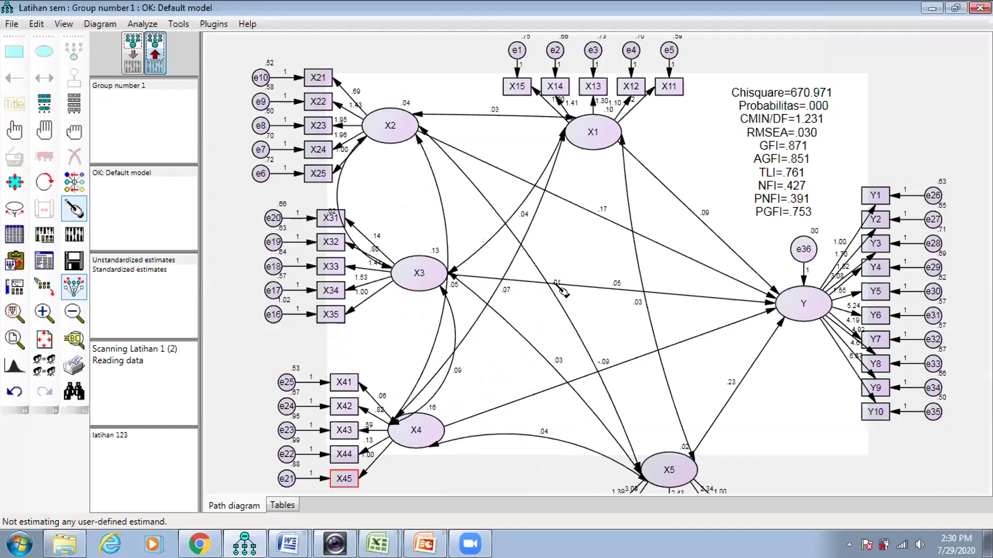
left_click(439, 437)
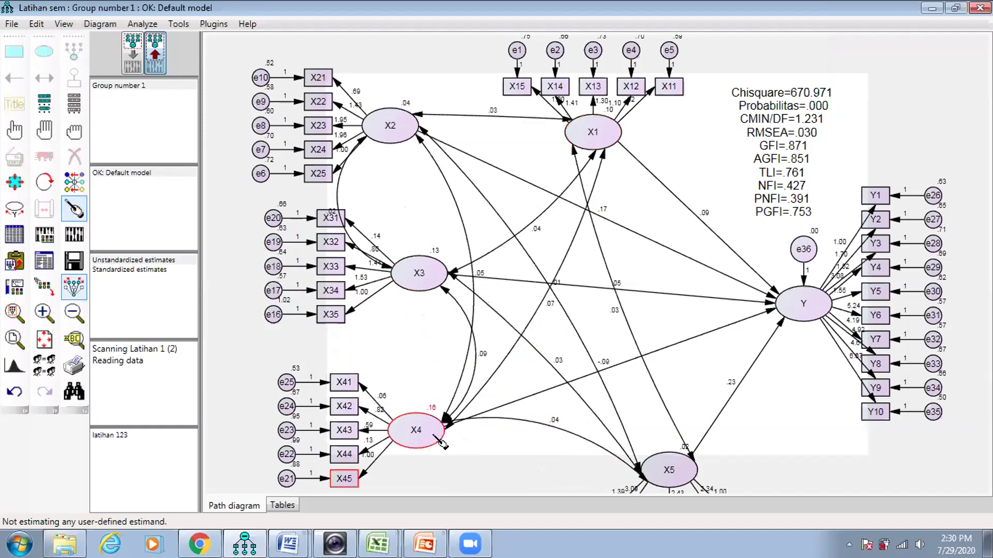
left_click(650, 476)
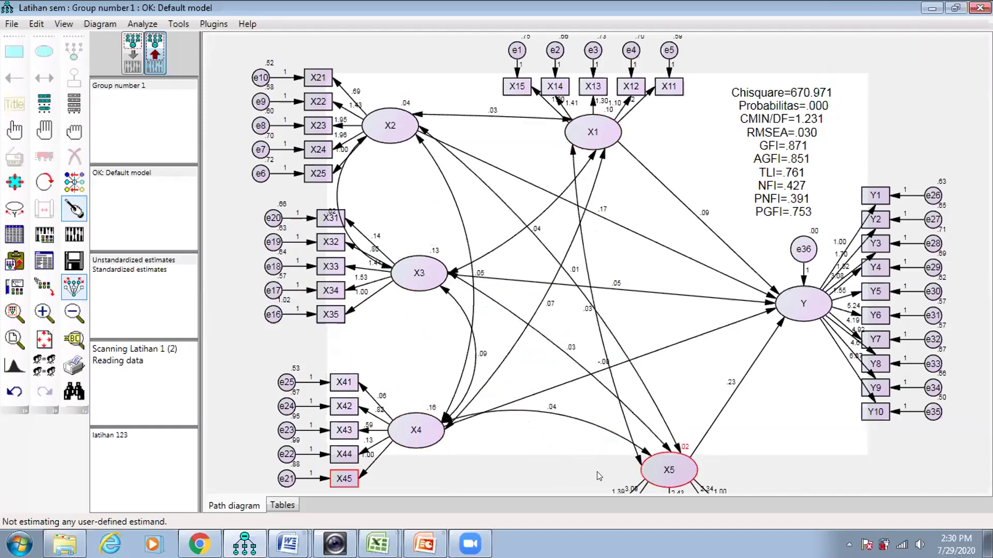
left_click(433, 282)
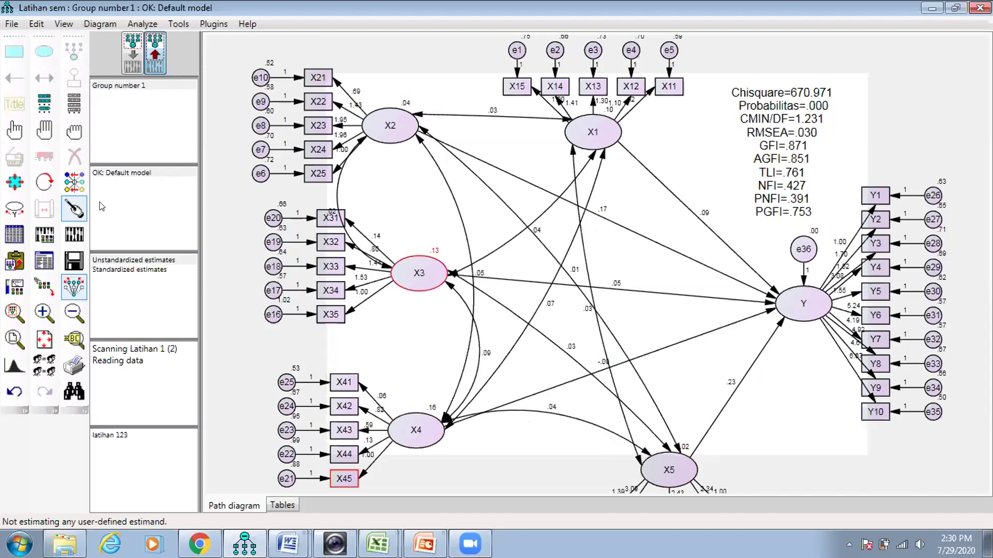
left_click(62, 208)
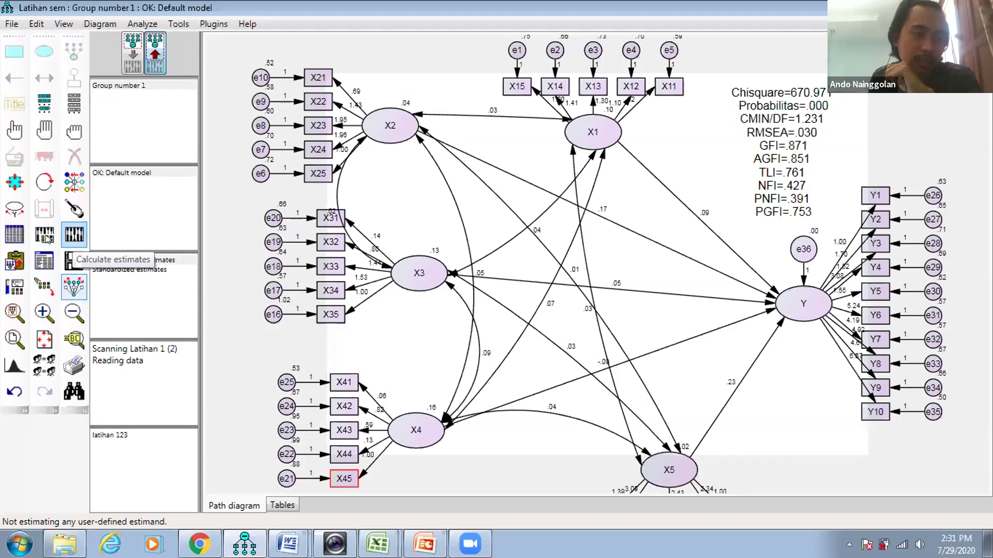
Step: Open the text output and examine the Estimates section from the variances through the implied and residual covariances
left_click(43, 262)
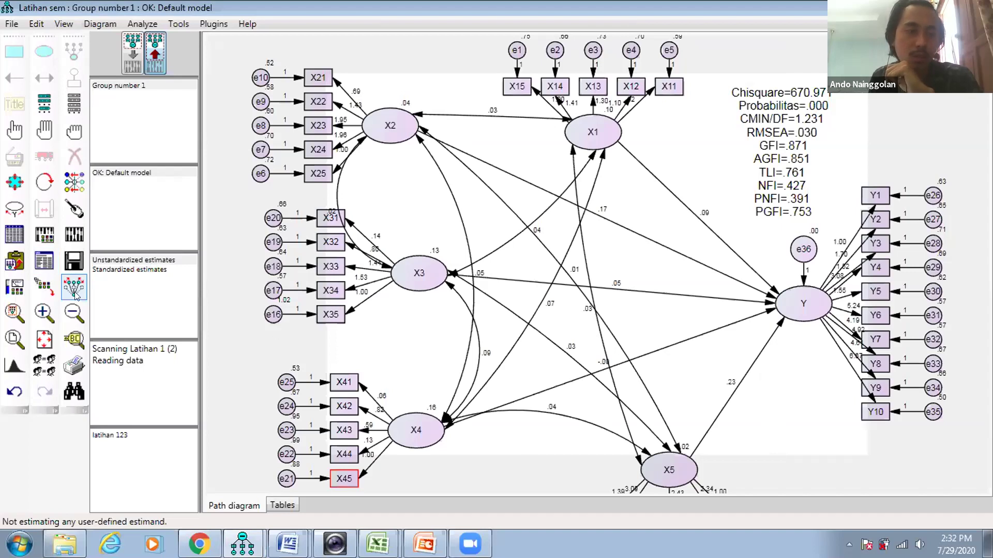
left_click(45, 262)
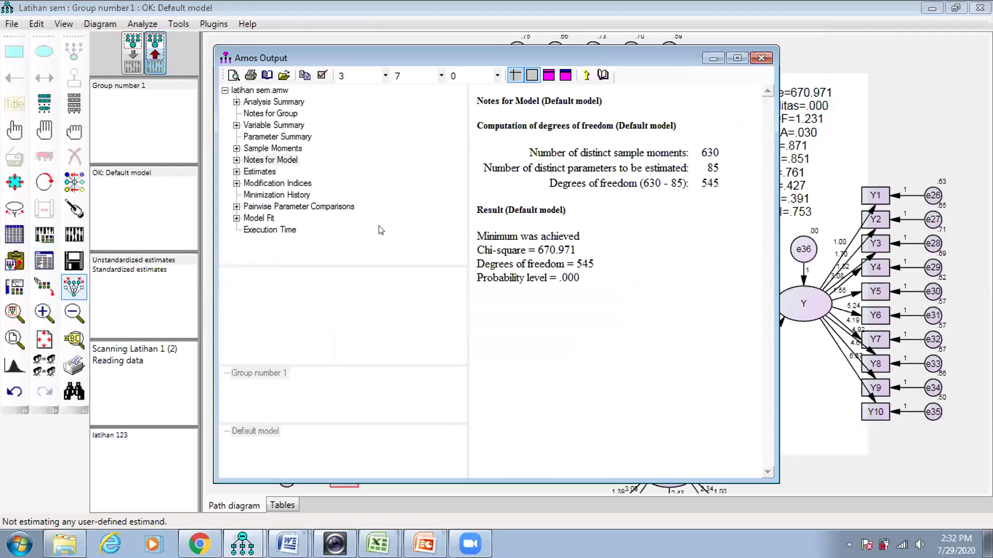
key("Down")
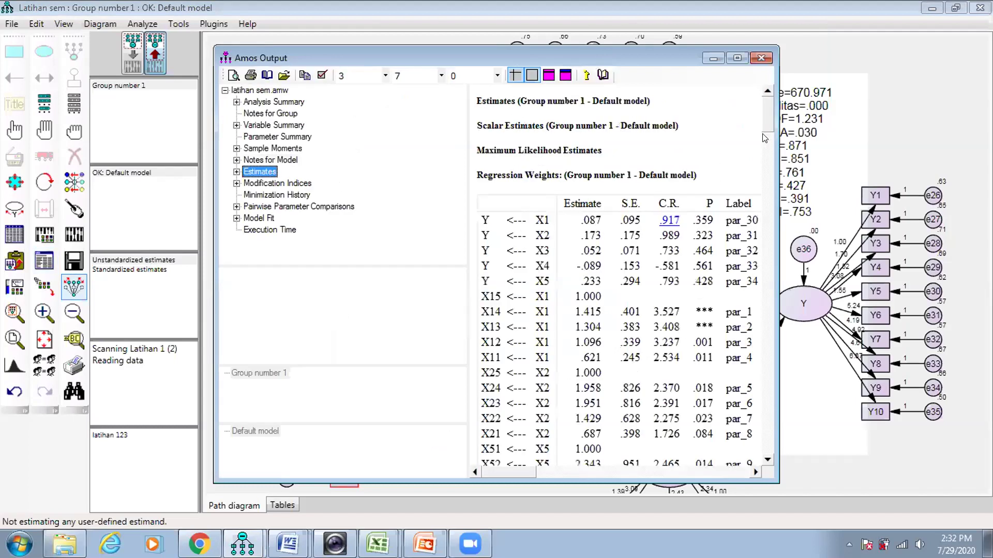
scroll(764, 229, "down", 10)
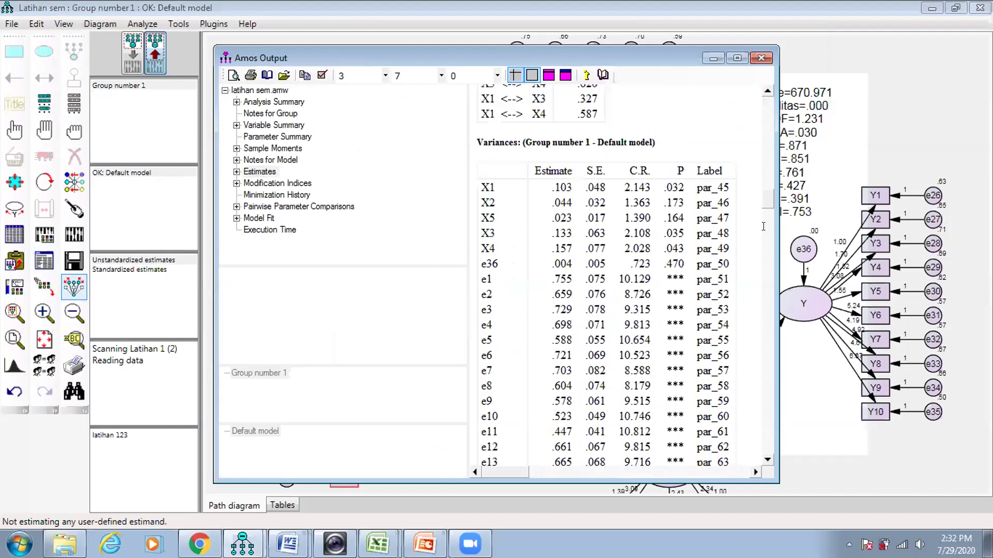
scroll(760, 267, "down", 5)
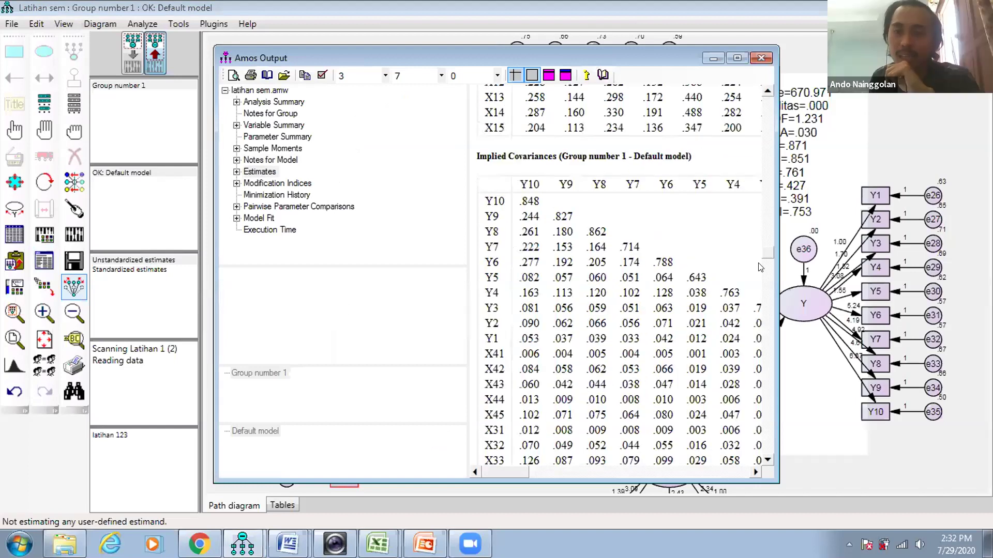
scroll(759, 287, "down", 10)
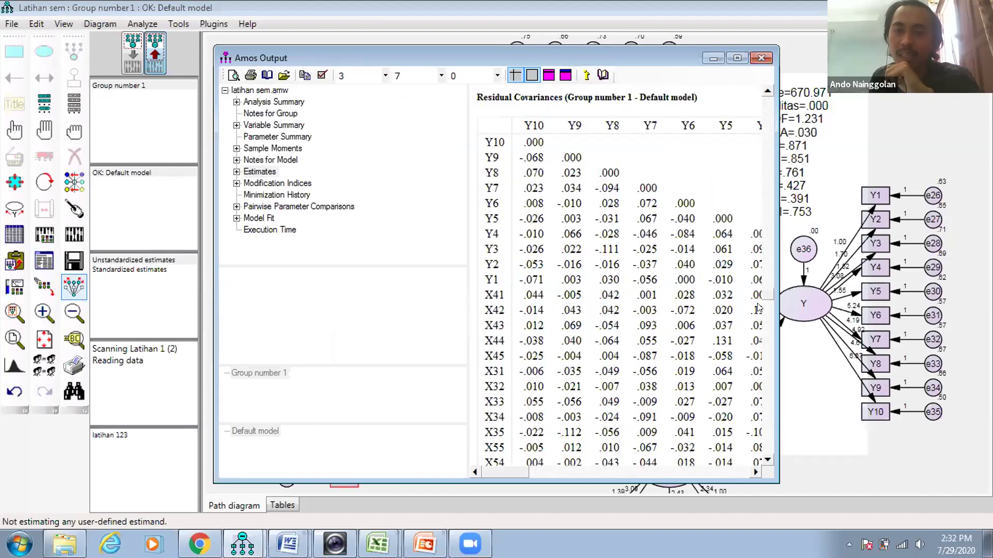
scroll(757, 299, "down", 5)
scroll(759, 300, "up", 11)
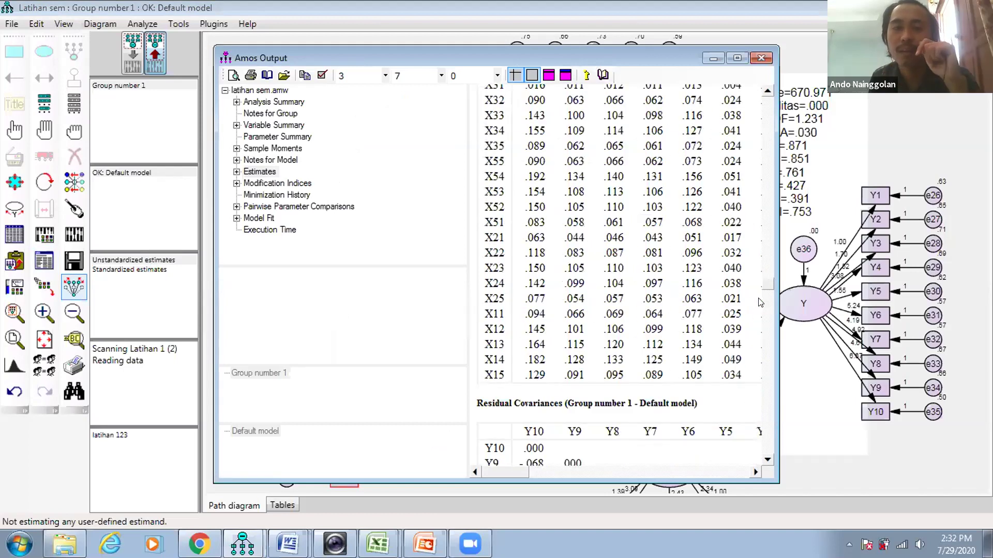
scroll(759, 301, "down", 2)
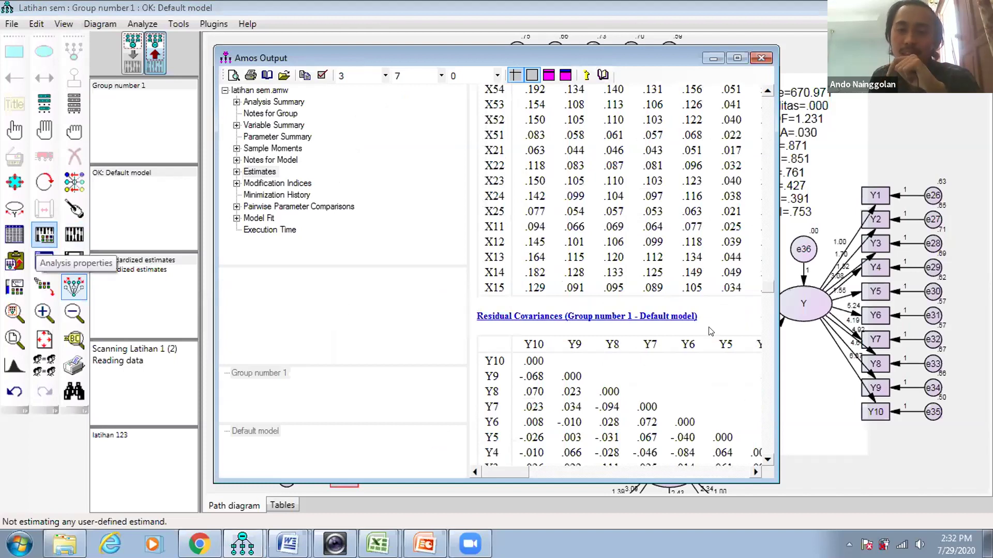
scroll(763, 309, "down", 7)
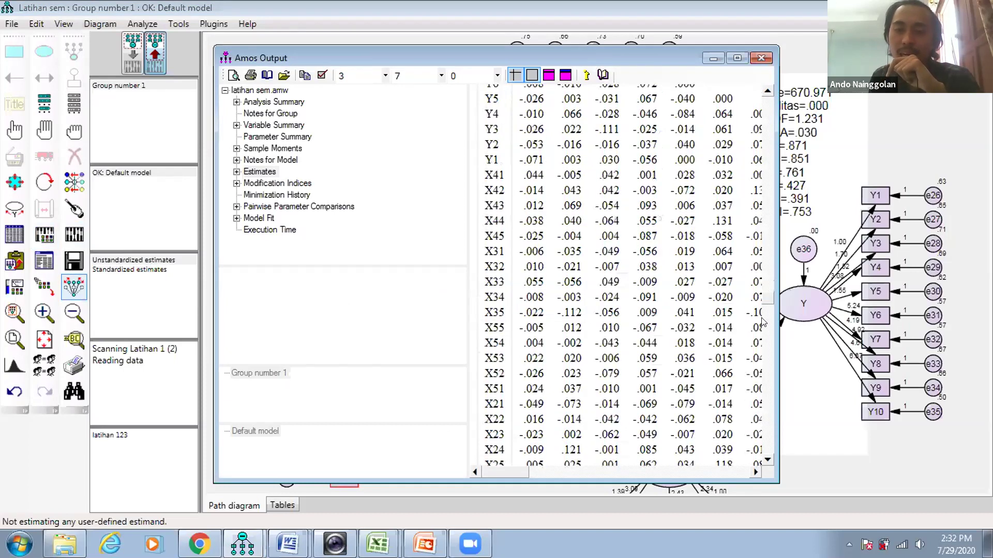
Step: Examine the Standardized Total Effects and Standardized Direct Effects tables beside the diagram, and minimize the output window
left_click_drag(767, 321, 764, 358)
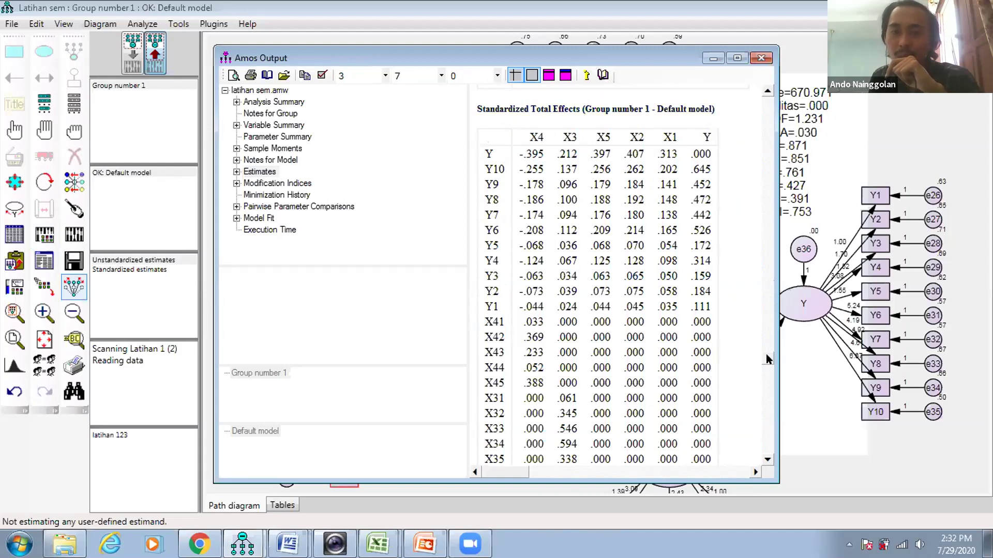
scroll(764, 357, "up", 3)
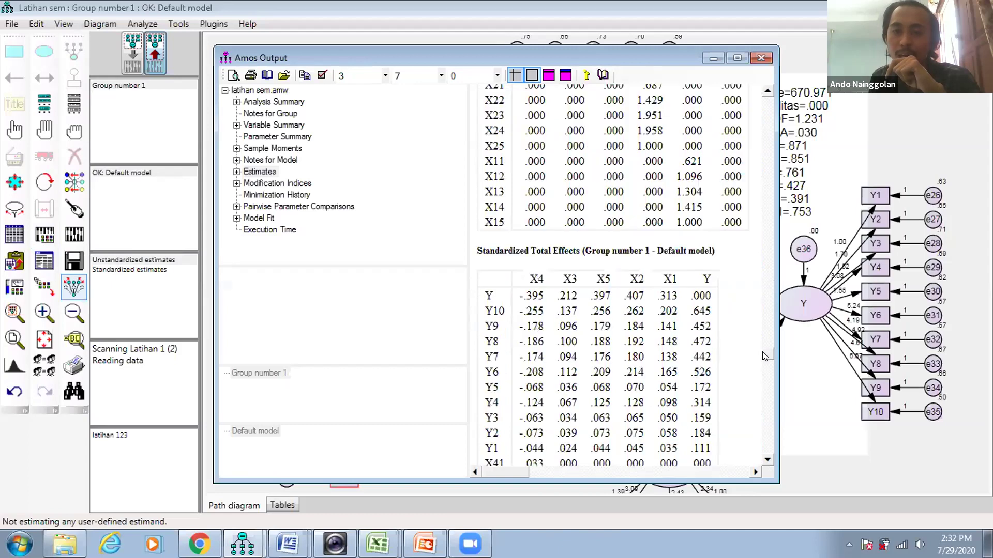
left_click_drag(764, 364, 767, 400)
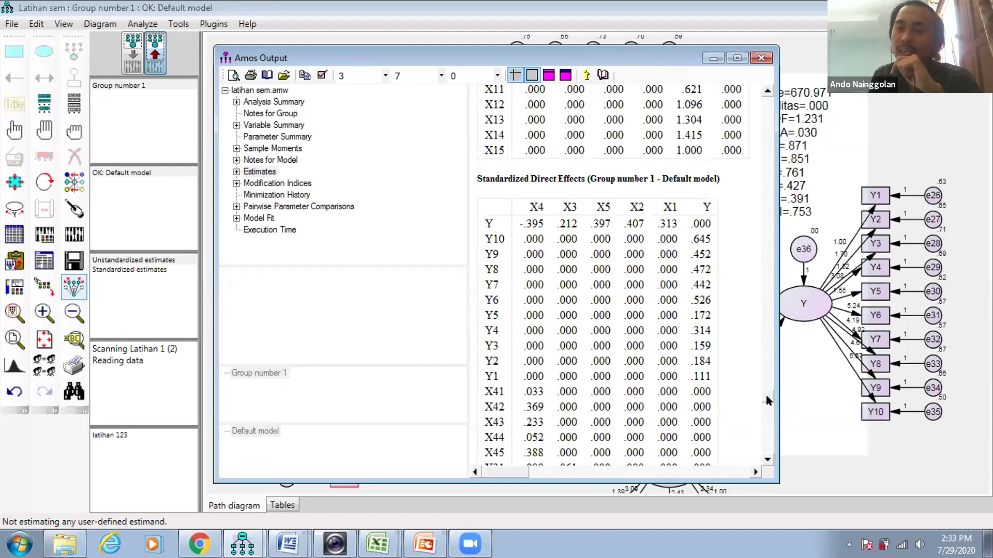
left_click(541, 181)
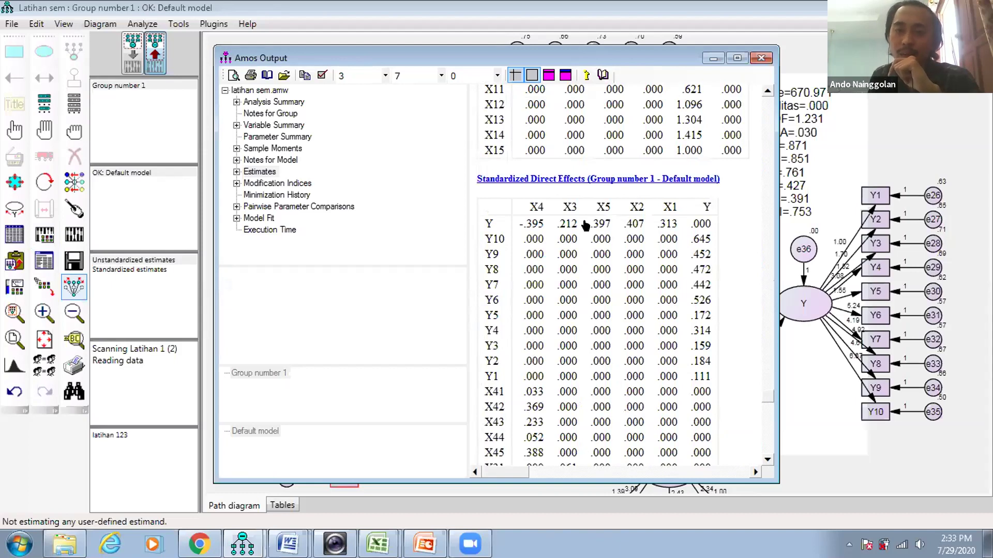
left_click_drag(444, 63, 158, 44)
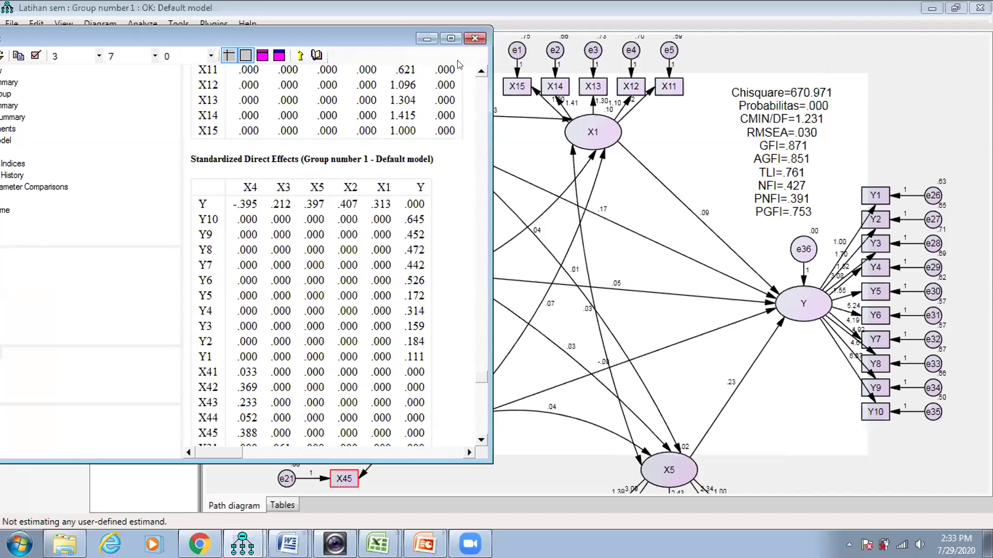
left_click(426, 39)
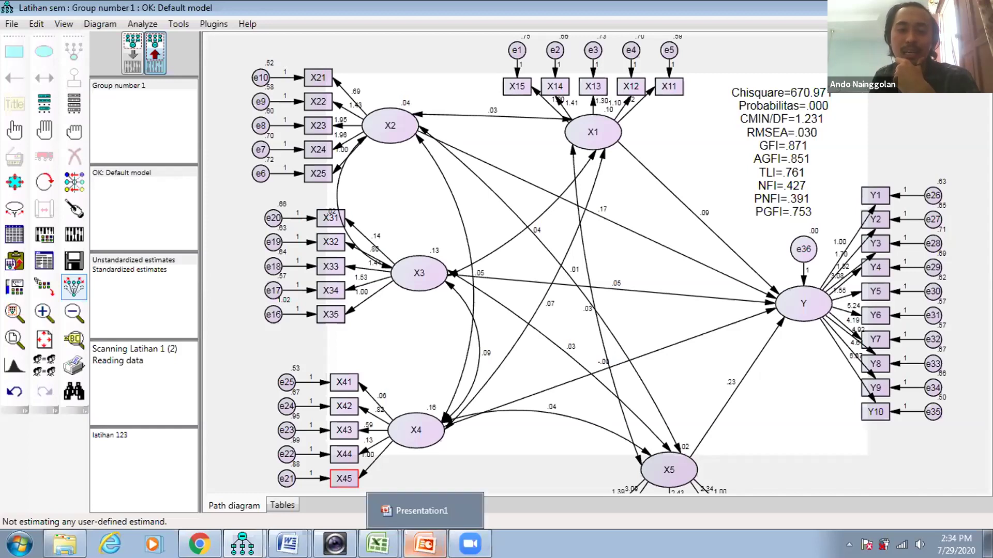
Step: Switch to PowerPoint, highlight the X1 to X5 variable definitions on the Studi Kasus I slide, and return to the Amos diagram
left_click(425, 544)
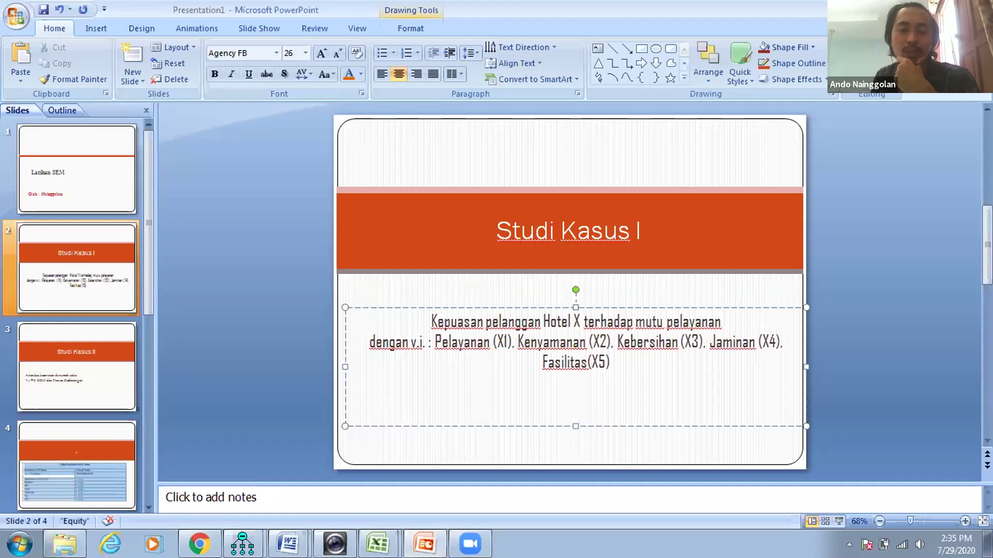
key("alt+Tab")
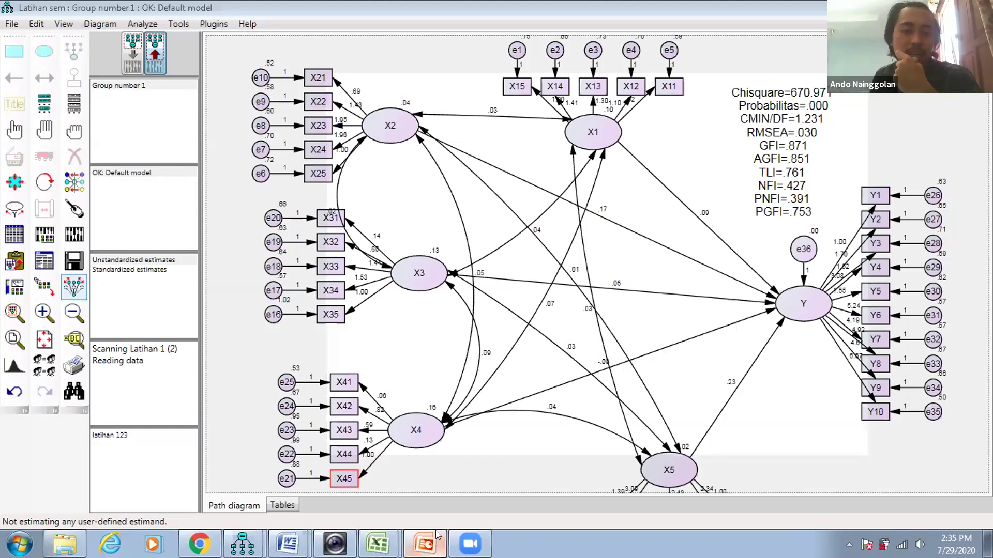
key("alt+Tab")
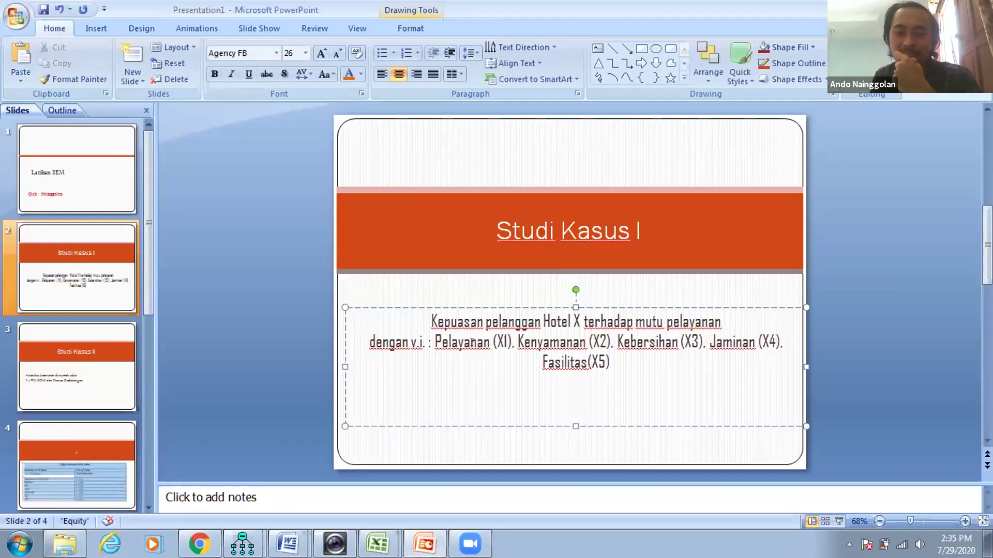
left_click_drag(435, 343, 578, 363)
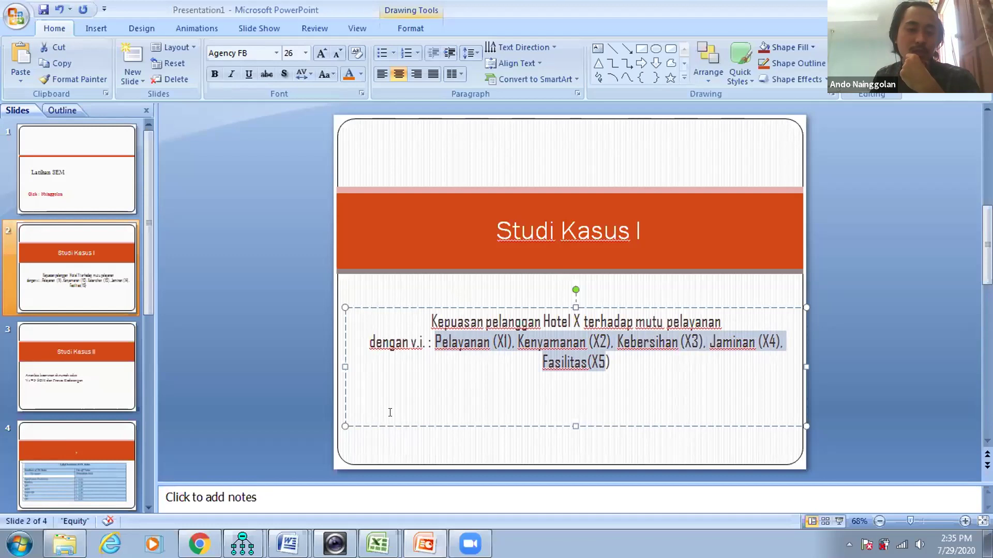
mouse_move(233, 538)
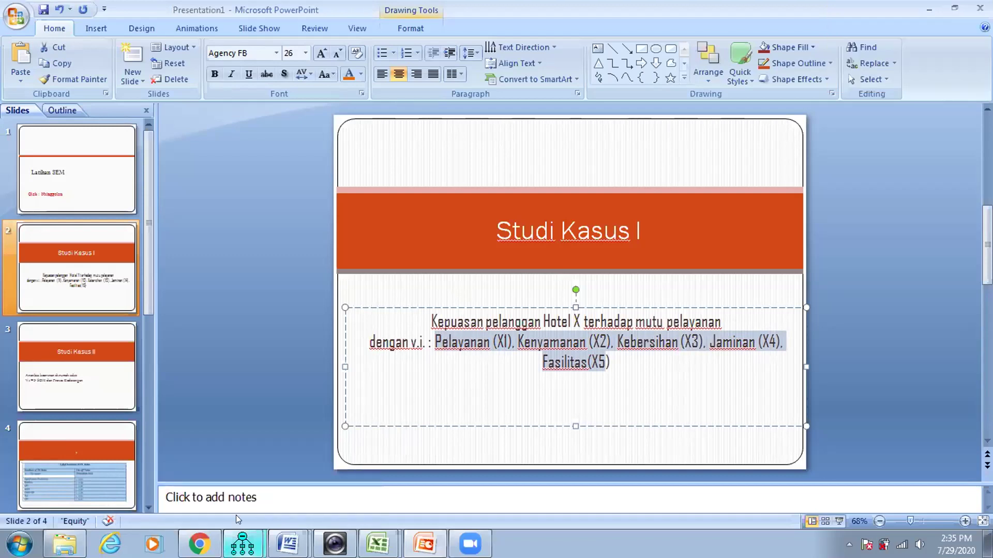
mouse_move(425, 544)
key("alt+Tab")
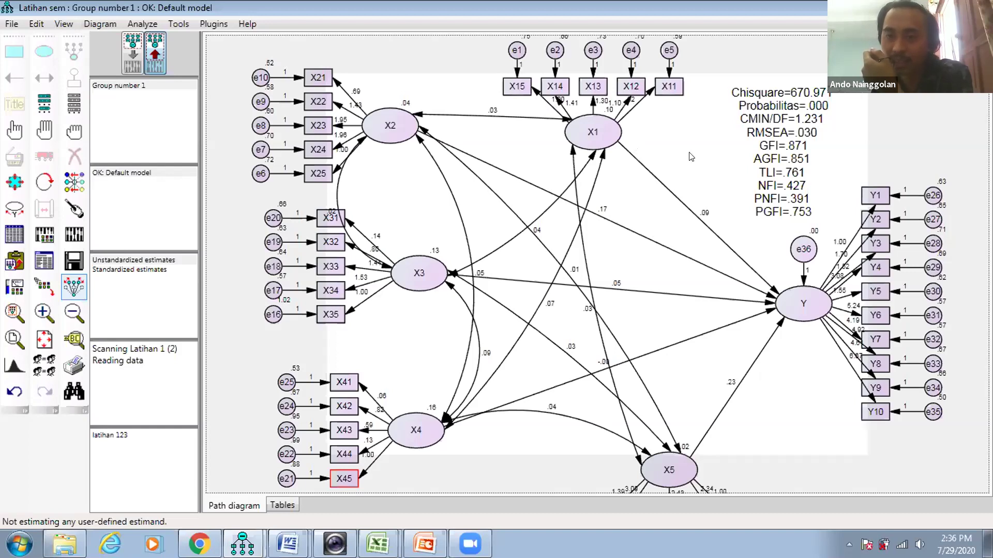
Step: Check the object properties of X1 without changing them, and select the path from X1 to X15
double_click(624, 123)
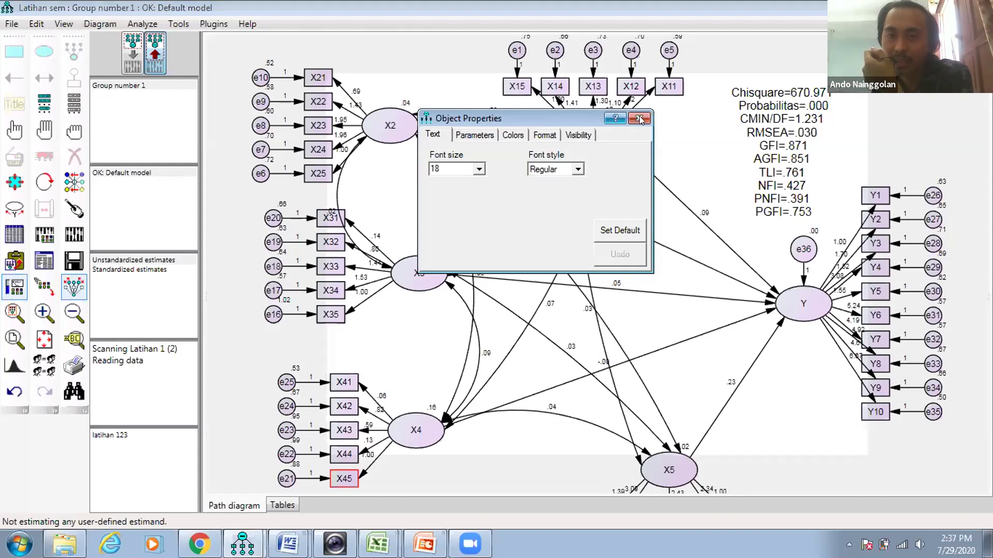
left_click(50, 181)
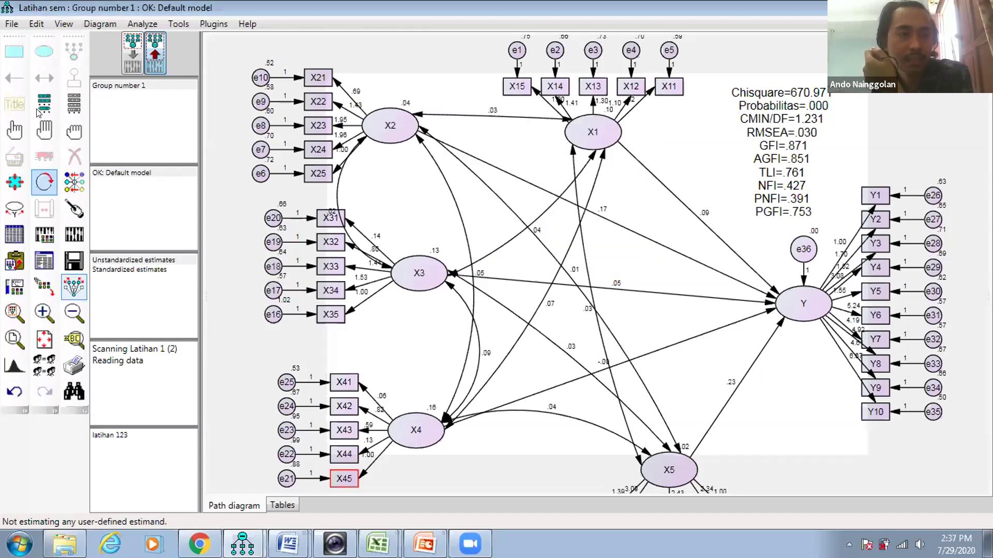
left_click(75, 207)
left_click(22, 133)
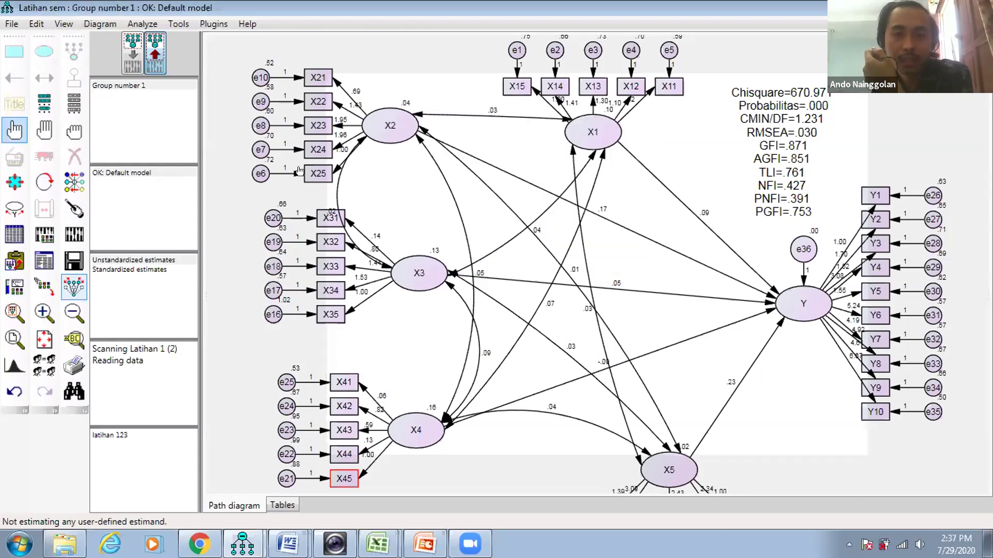
left_click(541, 103)
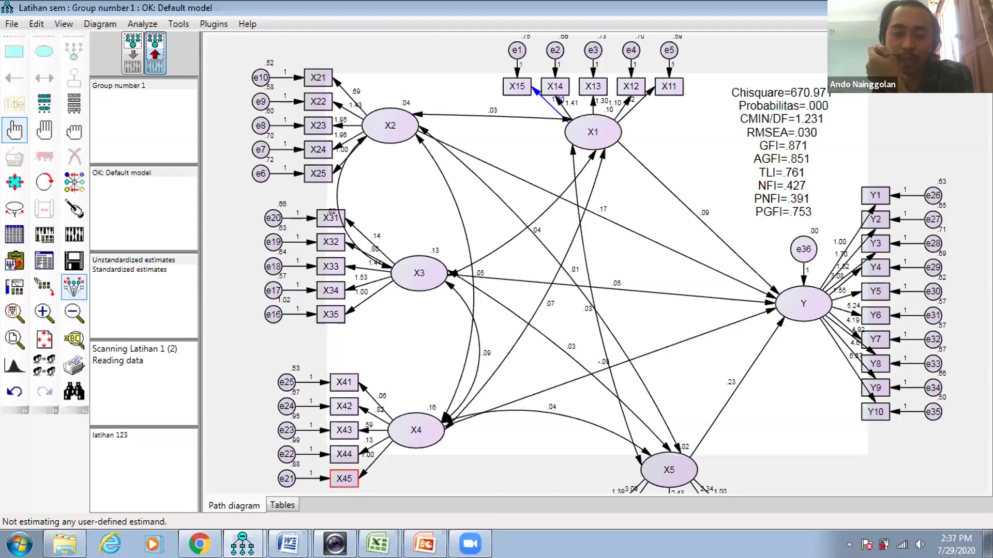
Step: Switch to PowerPoint, highlight only the Pelayanan (X1) definition on the Studi Kasus I slide, and return to the Amos diagram
key("alt+Tab")
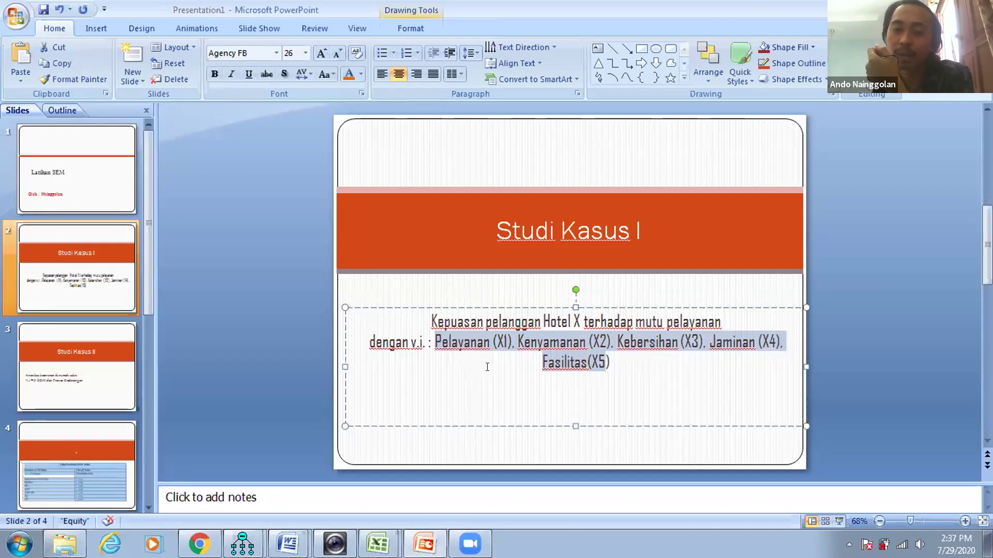
left_click(481, 349)
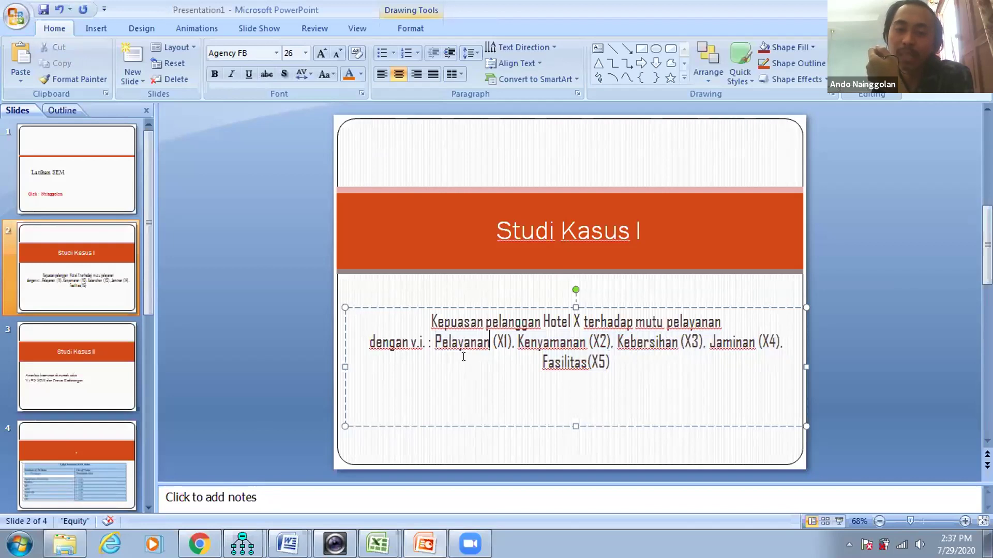
left_click_drag(434, 343, 516, 342)
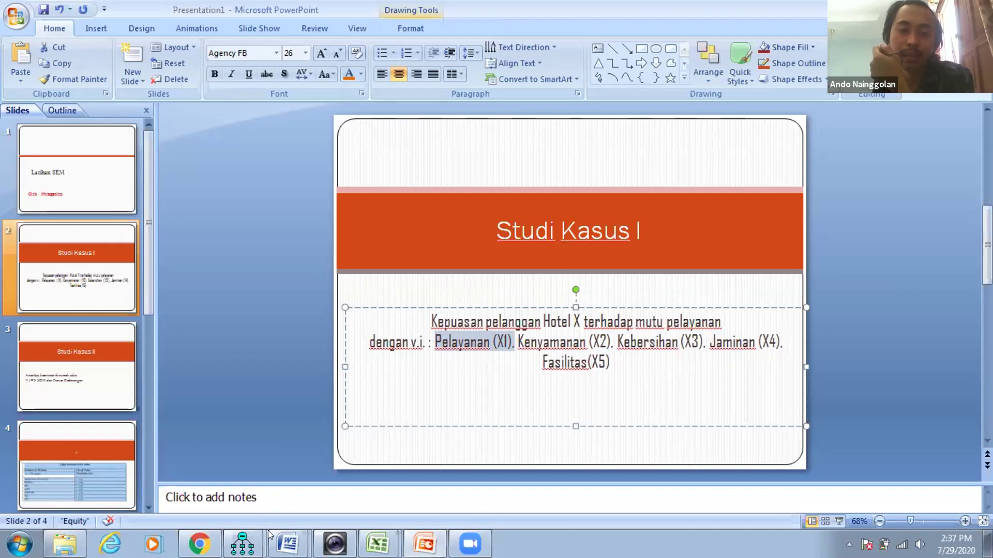
left_click(242, 543)
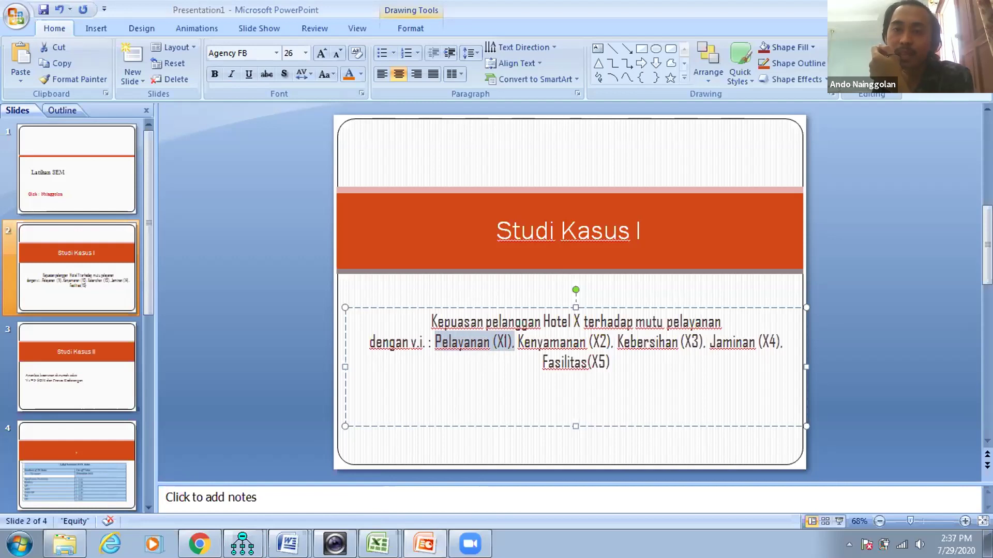
key("alt+Tab")
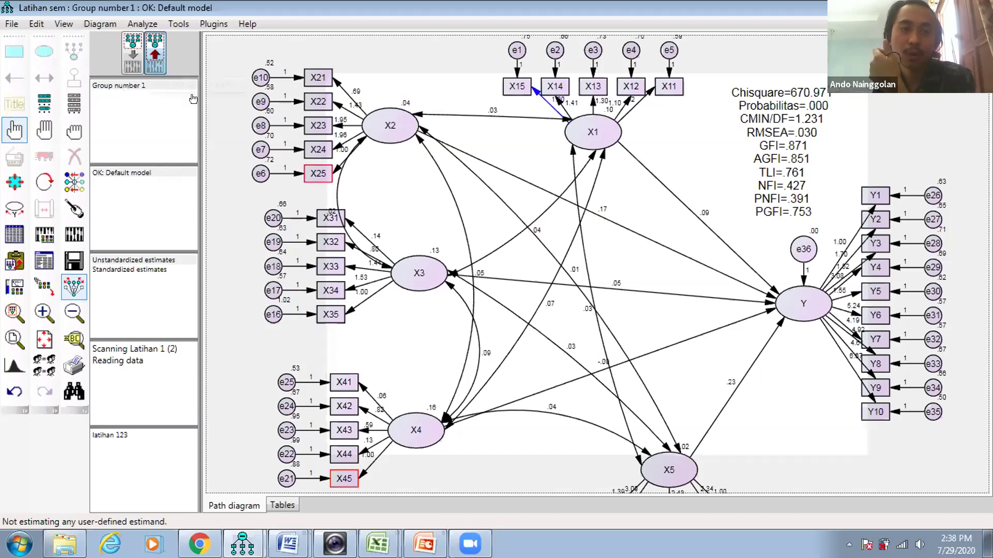
Step: Switch to the input path diagram, recalculate the model estimates, and display the output path diagram
left_click(127, 52)
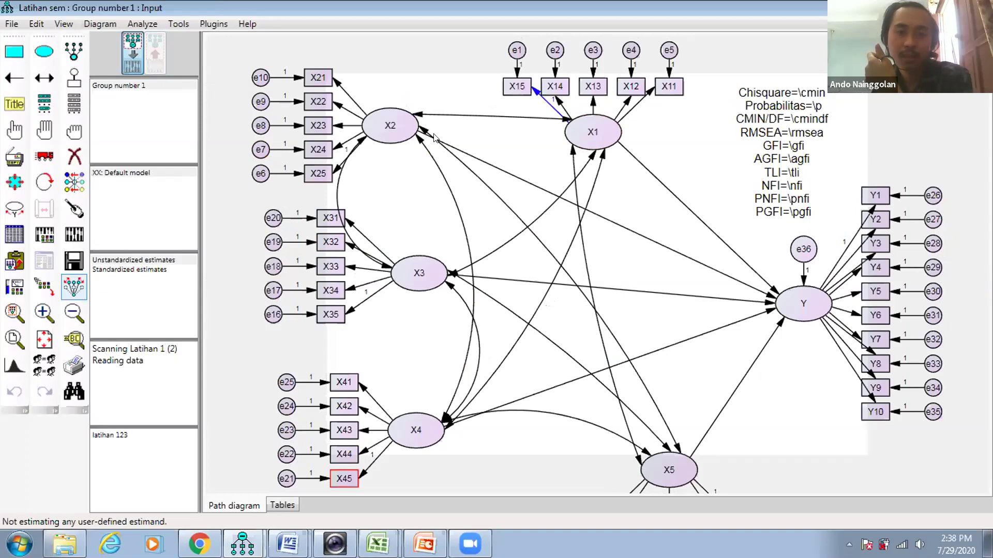
left_click(74, 155)
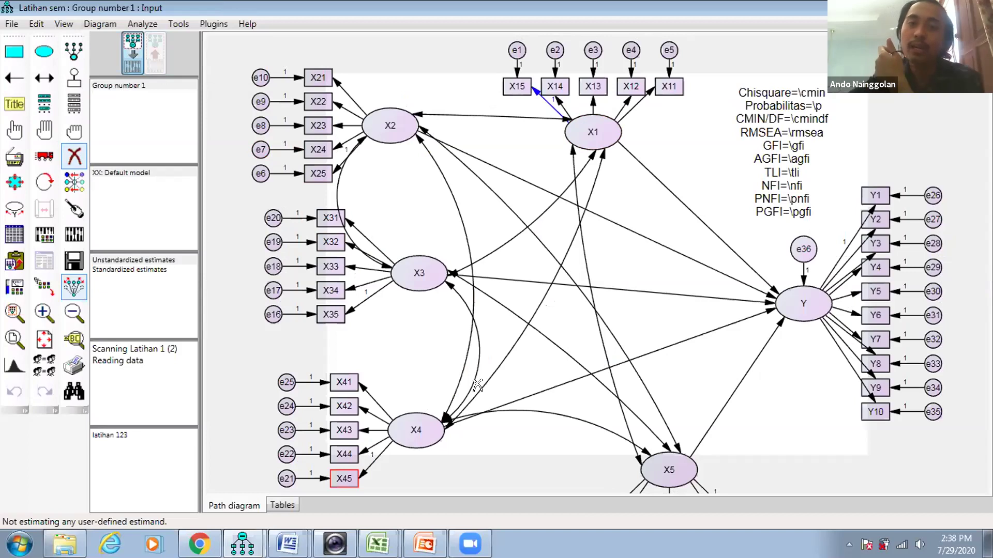
left_click(73, 156)
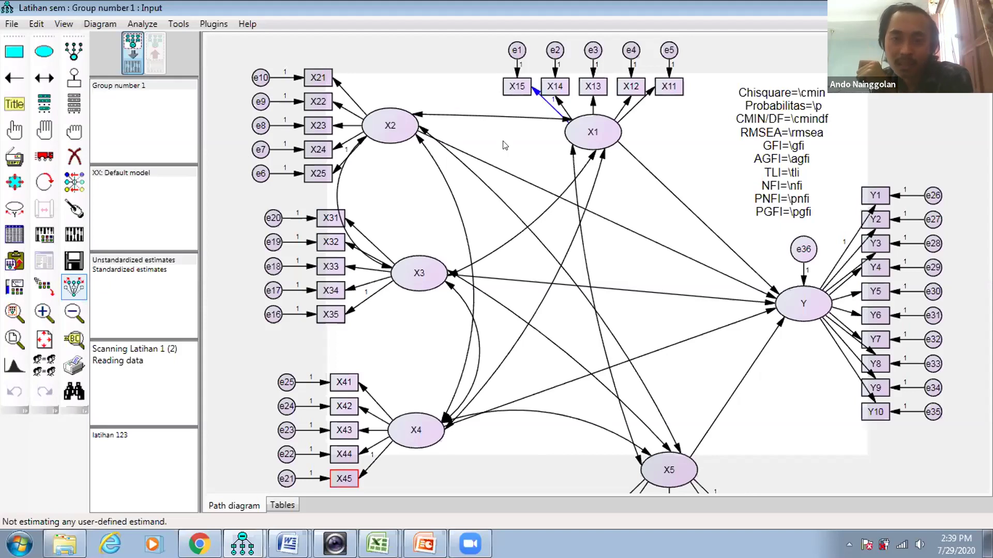
left_click(145, 23)
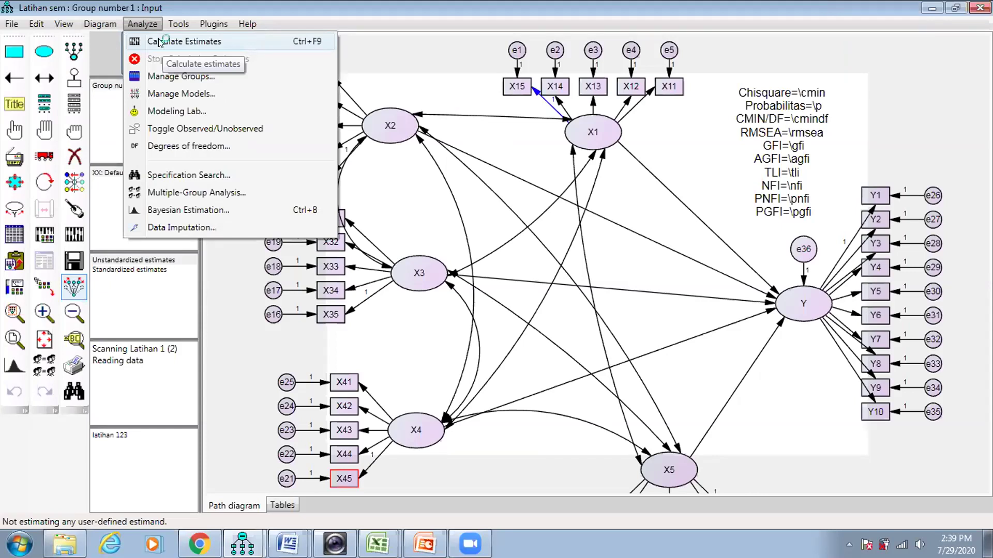
left_click(161, 42)
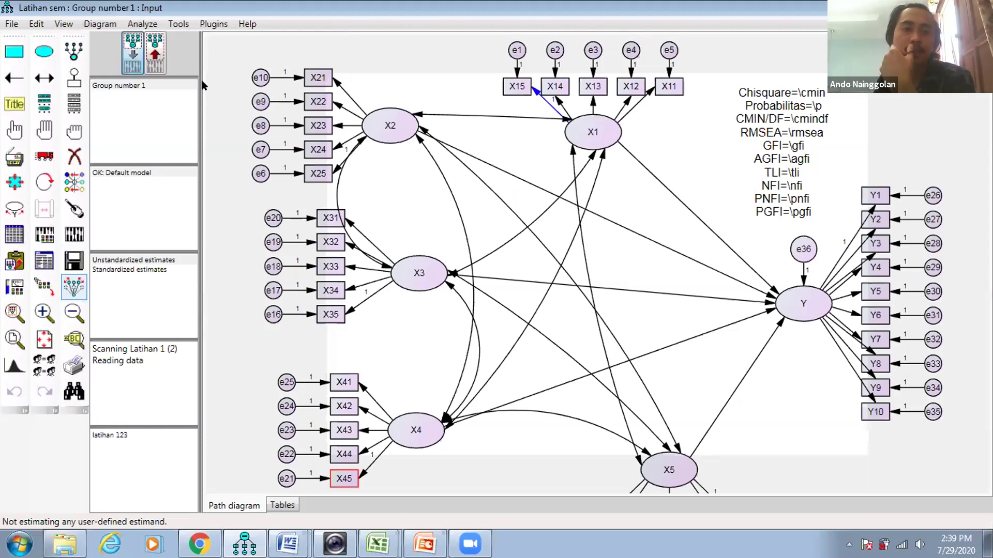
left_click(153, 57)
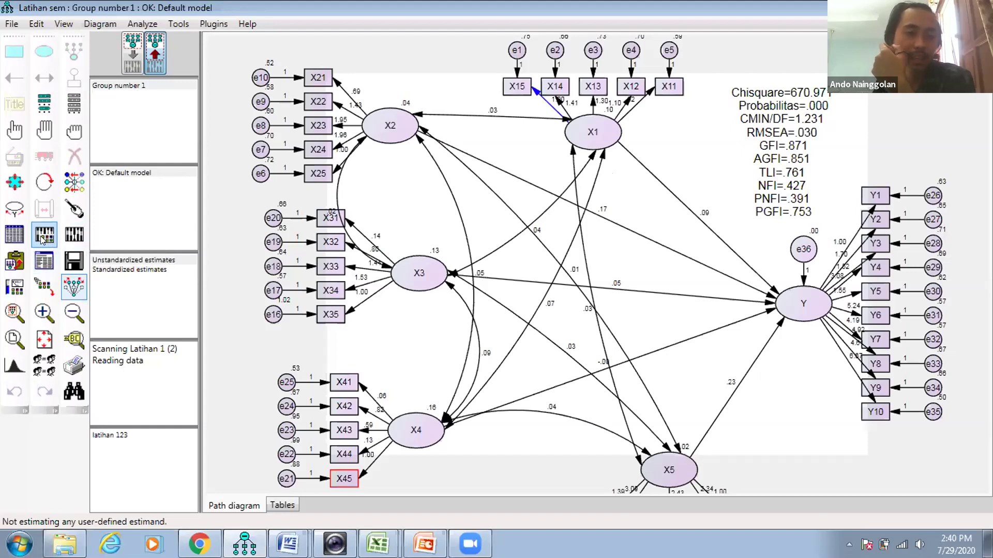
Step: Open the Amos text output, maximize its window, and display the Estimates section
left_click(38, 265)
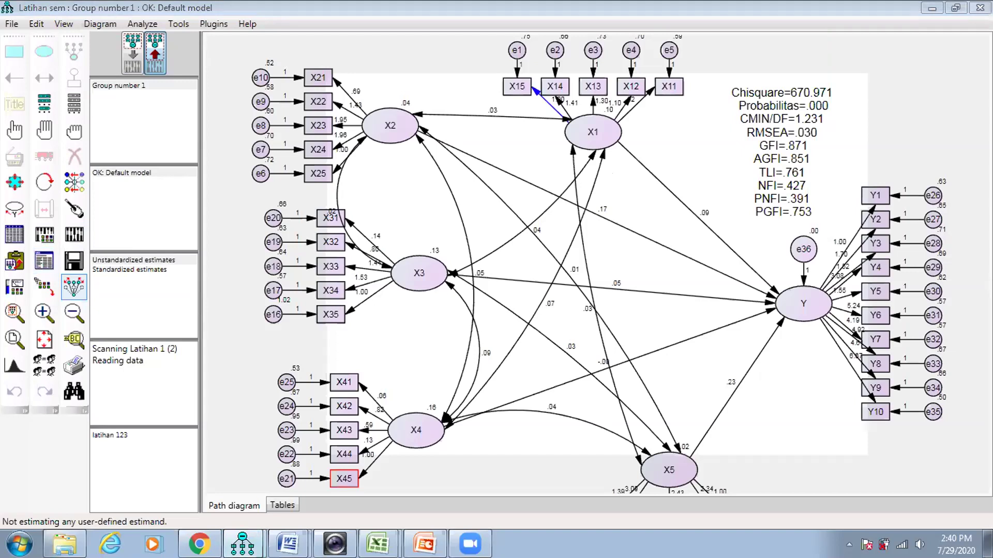
left_click(243, 544)
left_click(245, 511)
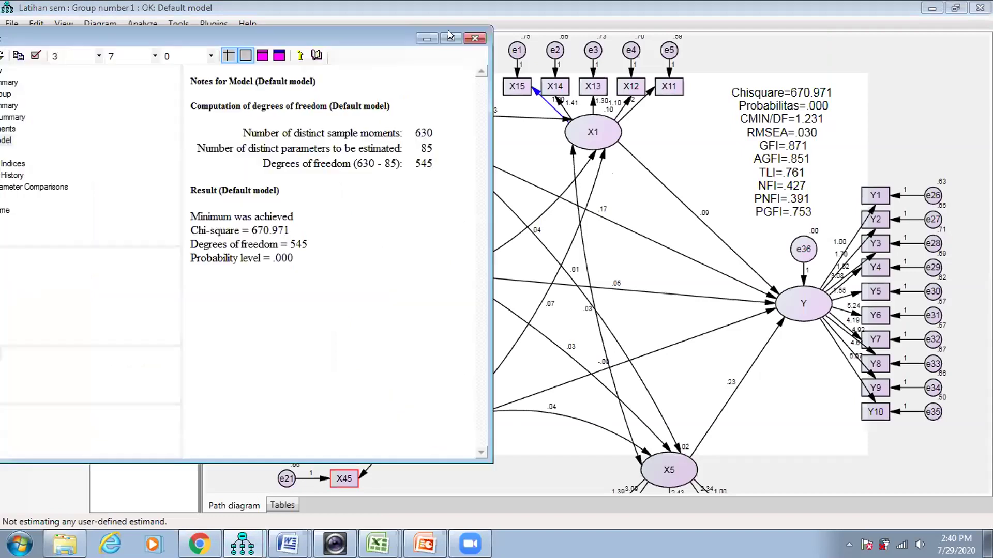
left_click(450, 39)
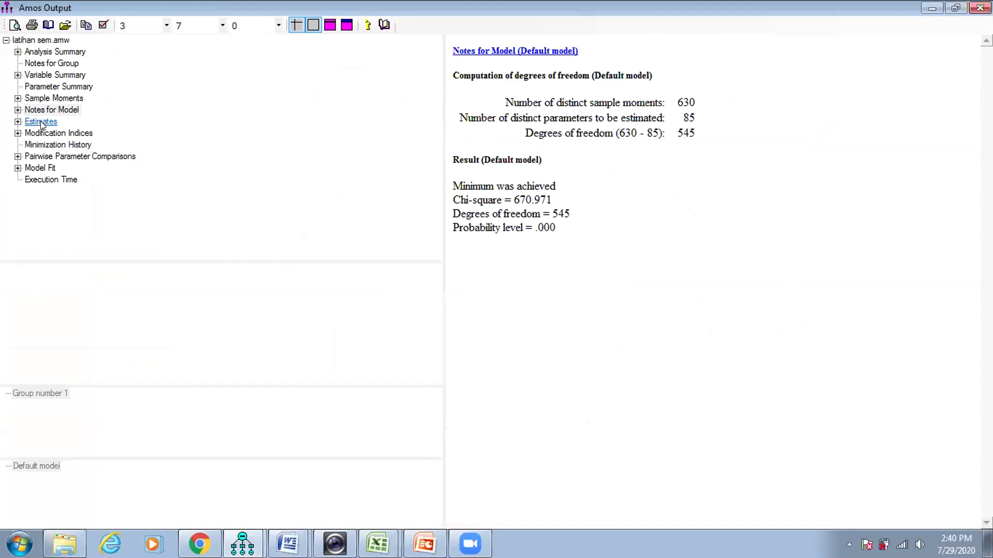
left_click(41, 122)
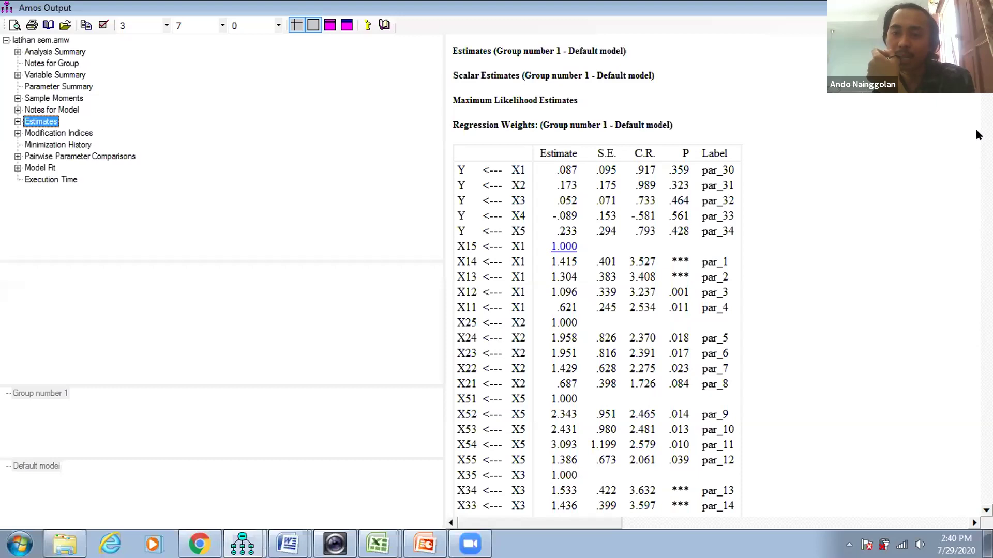
Step: Examine the Estimates tables from the variances through the implied covariances and the total and direct effects to the Indirect Effects table
scroll(977, 140, "down", 10)
scroll(977, 150, "down", 5)
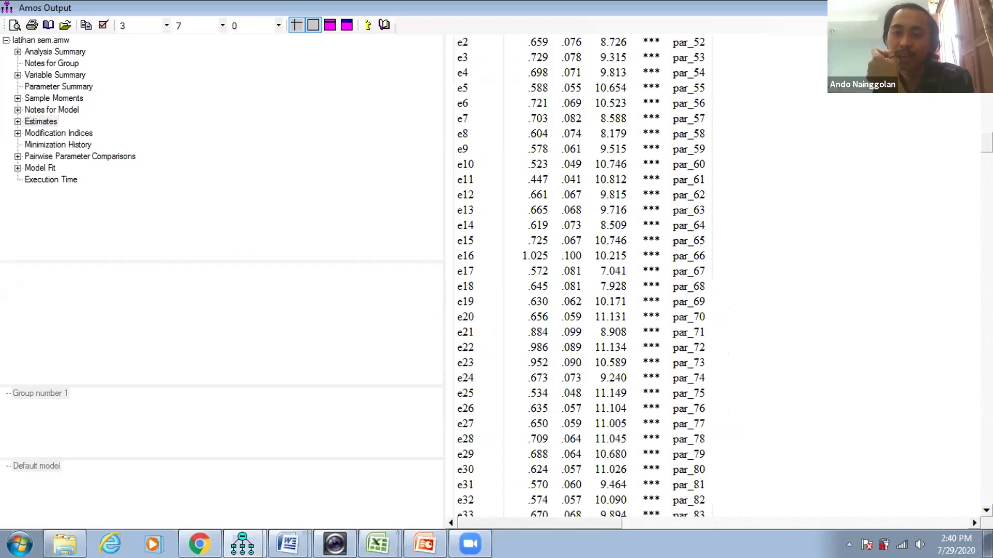
scroll(977, 149, "down", 5)
scroll(977, 150, "down", 8)
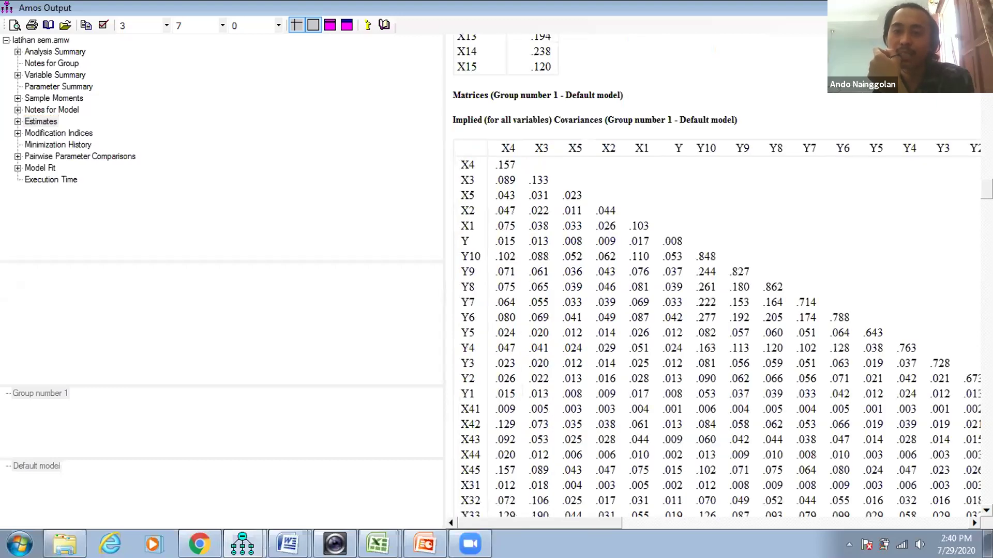
scroll(977, 149, "down", 4)
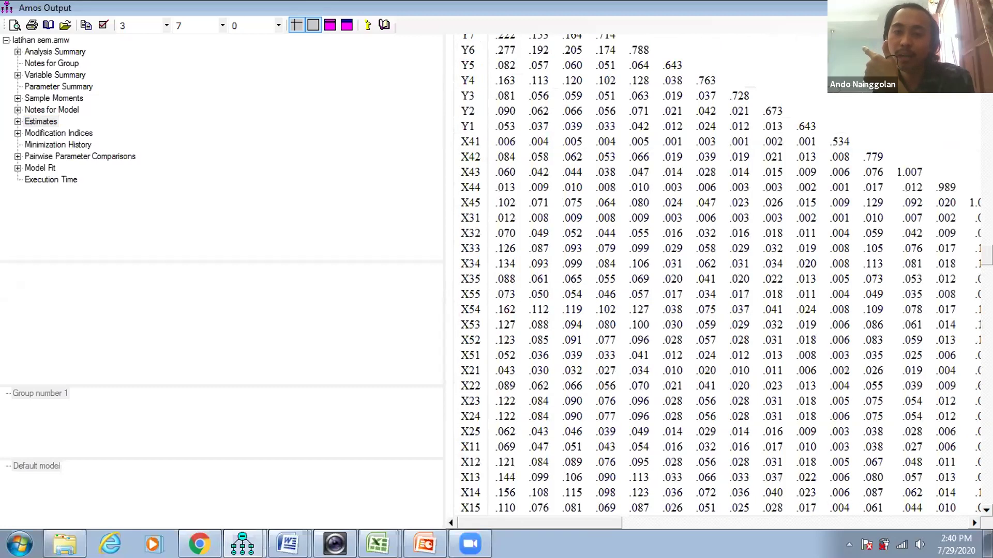
scroll(977, 150, "down", 9)
scroll(714, 279, "down", 5)
scroll(713, 279, "down", 8)
scroll(713, 279, "down", 1)
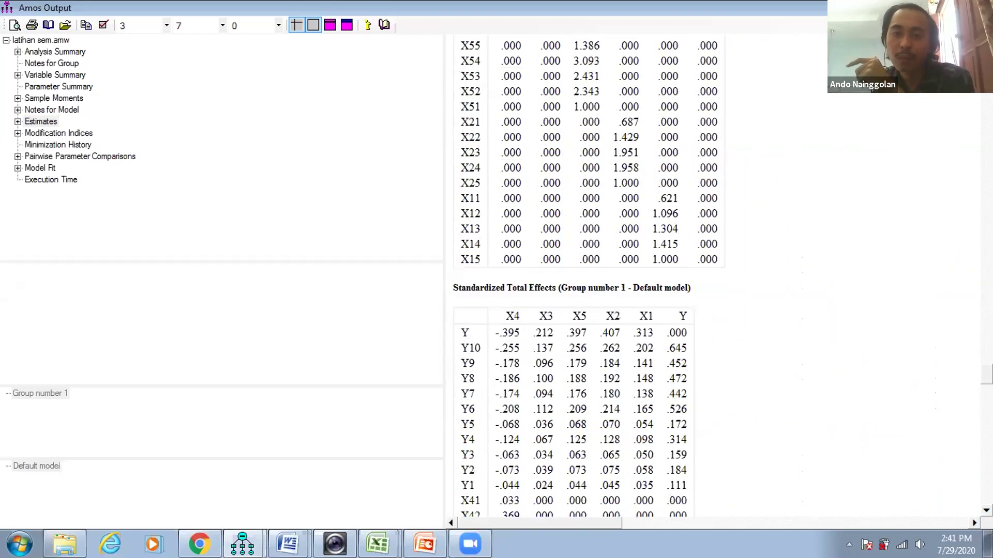
scroll(713, 279, "down", 12)
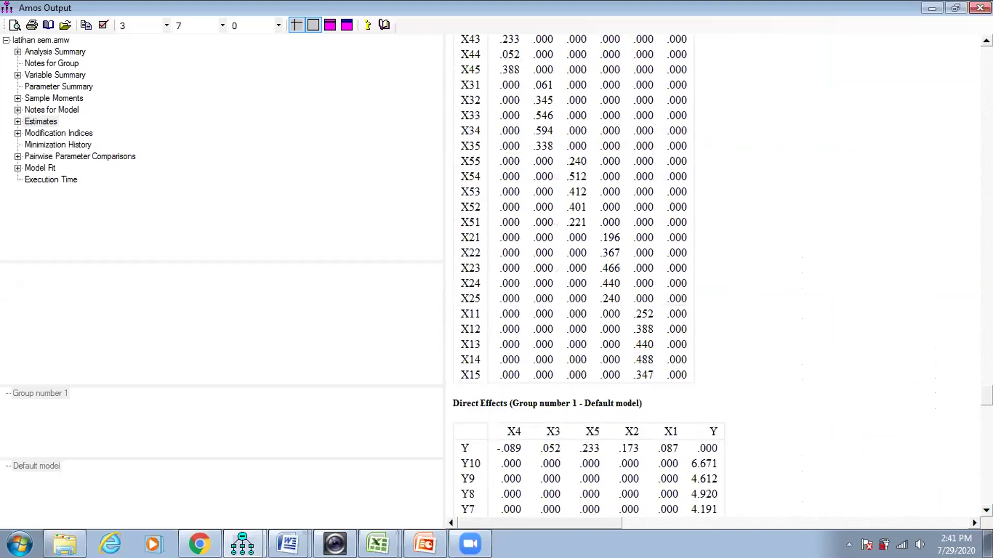
scroll(714, 279, "down", 10)
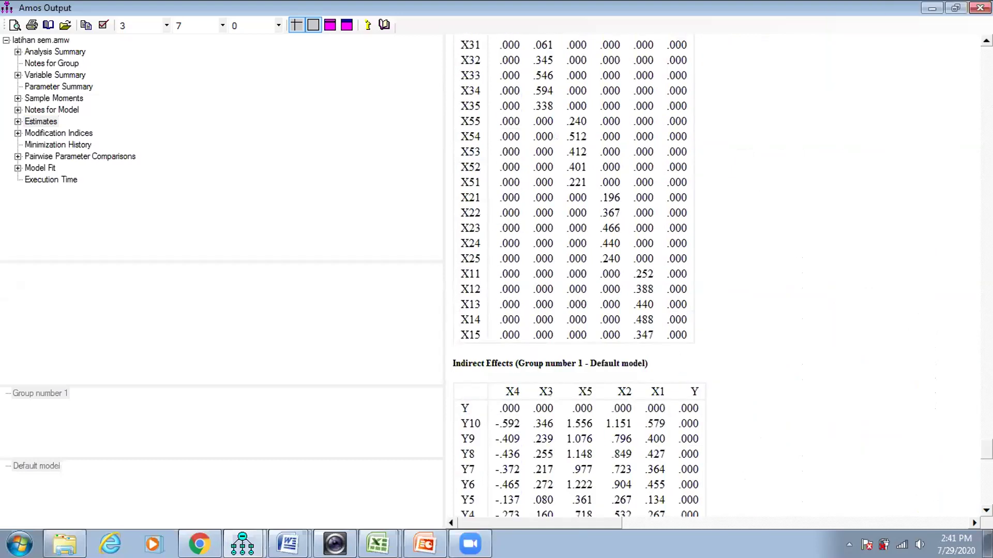
scroll(856, 476, "down", 4)
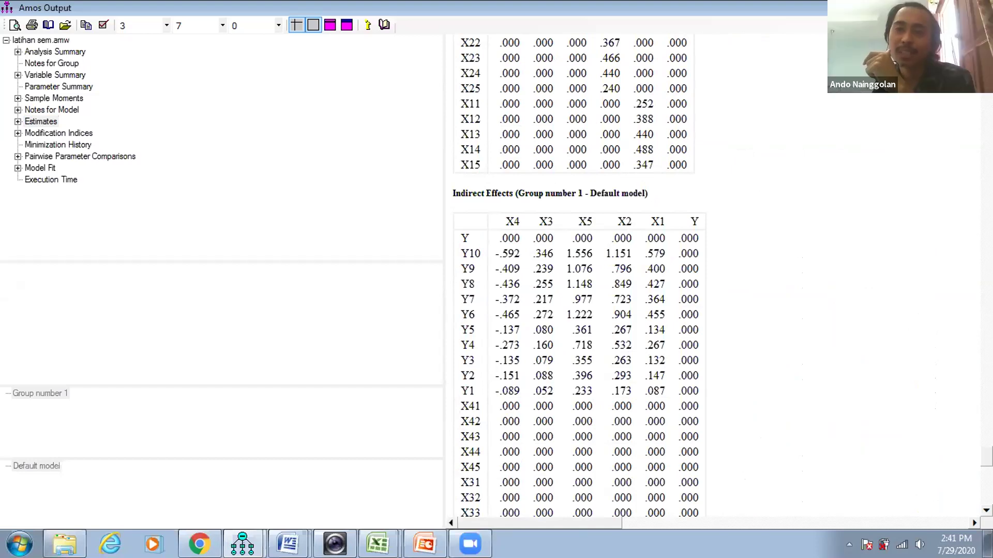
Step: Return to the path diagram, consult the variable definitions on the Studi Kasus I slide in PowerPoint, and switch back to Amos
key("alt+Tab")
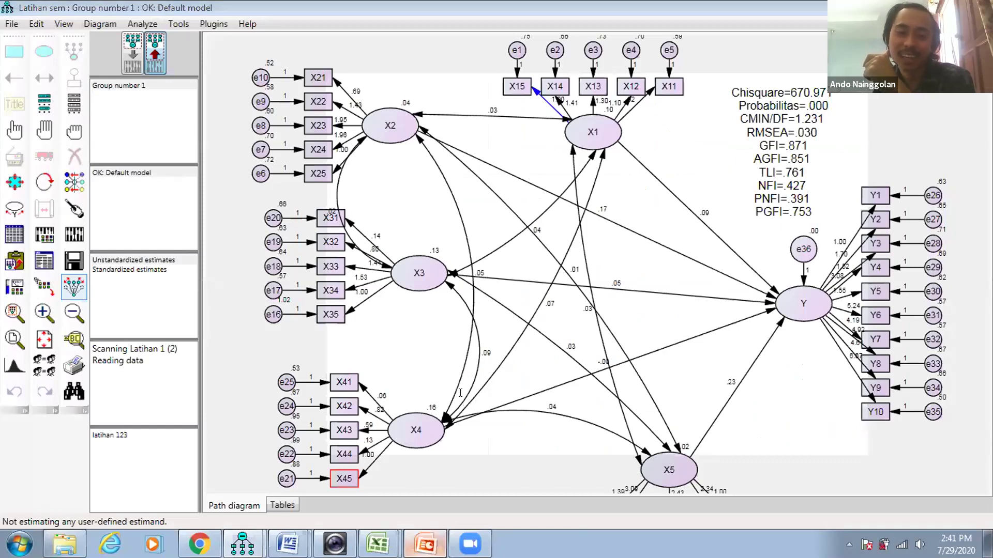
key("alt+Tab")
key("alt+Tab")
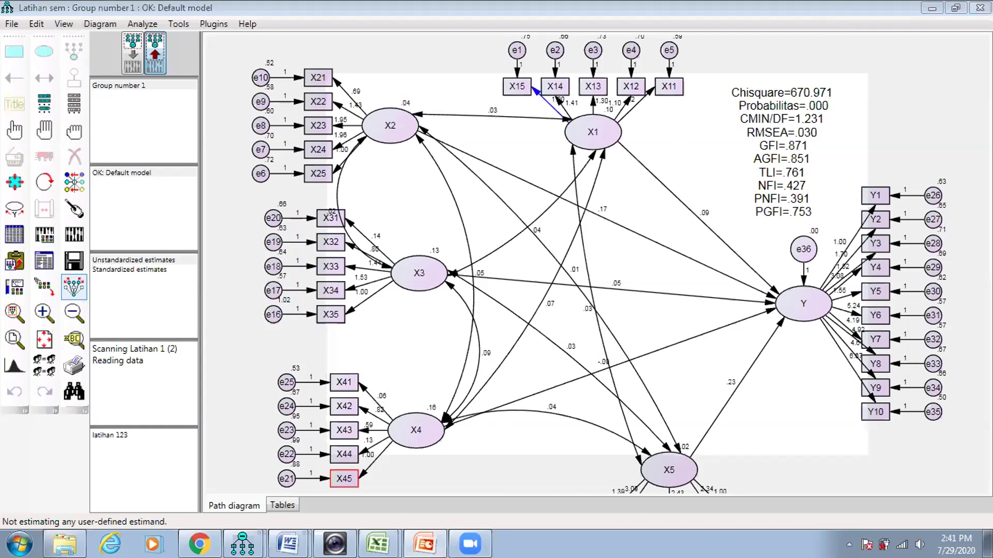
left_click(429, 544)
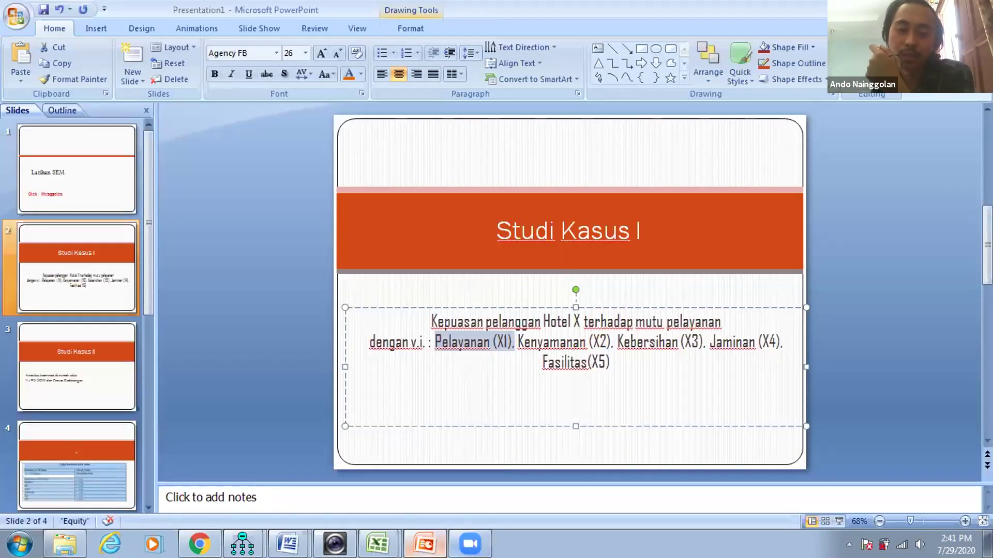
key("alt+Tab")
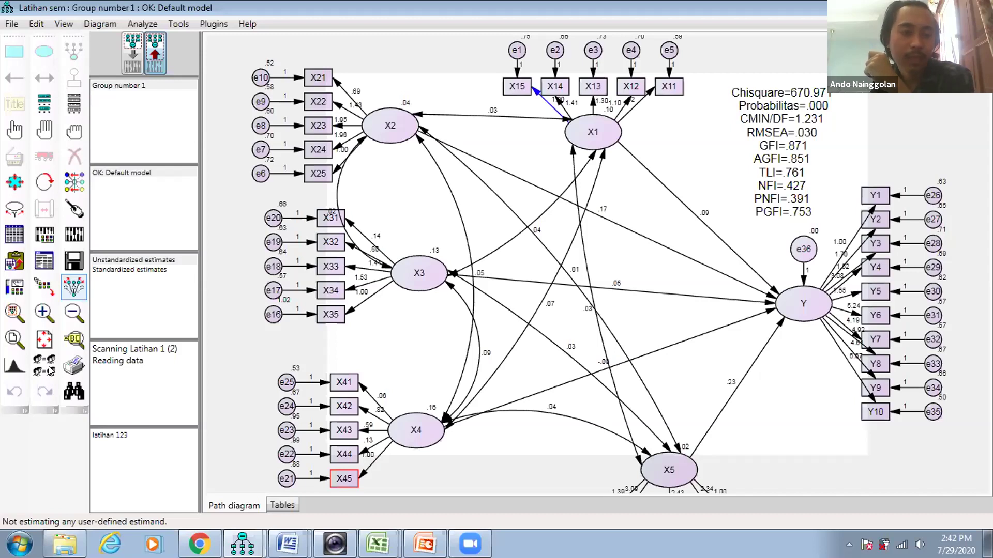
Step: Reopen the text output from the path diagram and display the Regression Weights table under Estimates
left_click(42, 265)
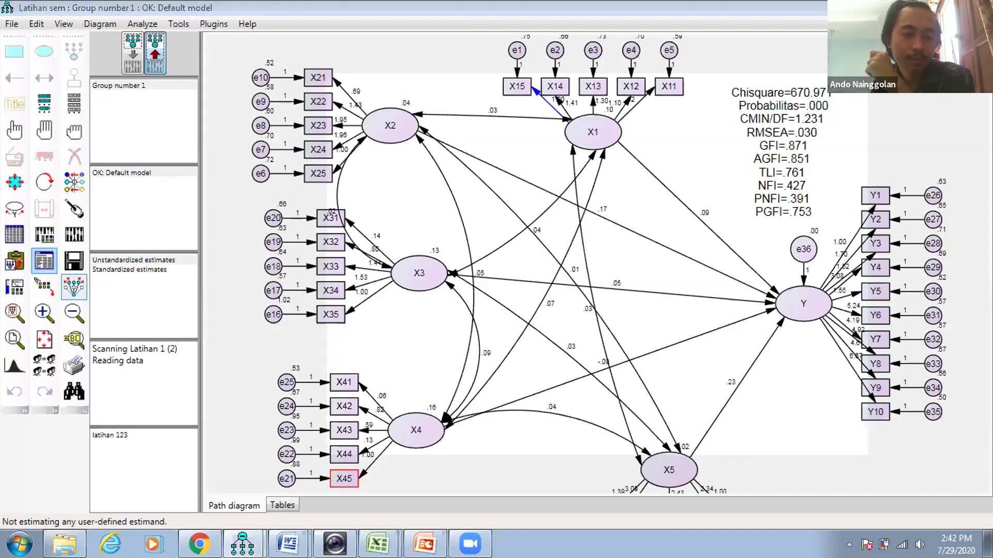
left_click(234, 526)
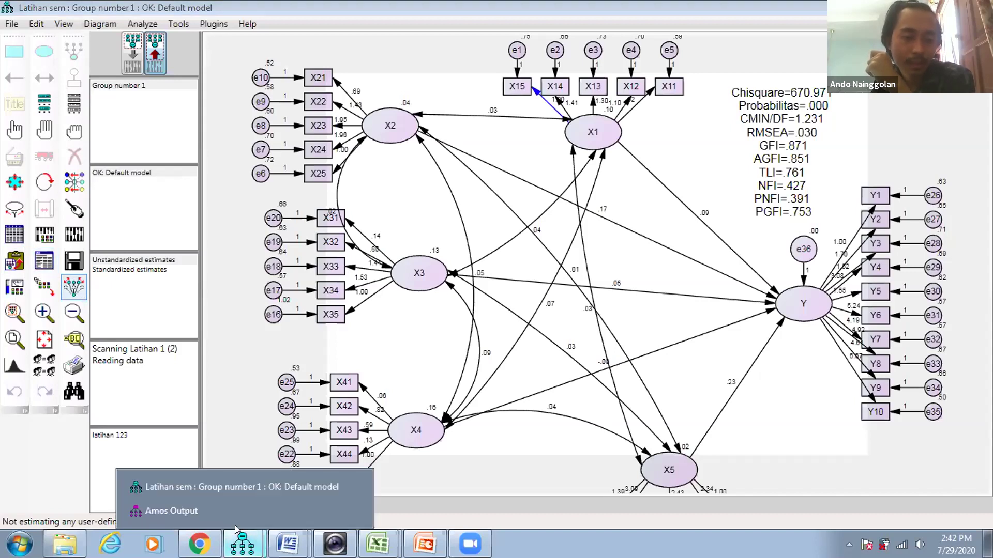
left_click(170, 510)
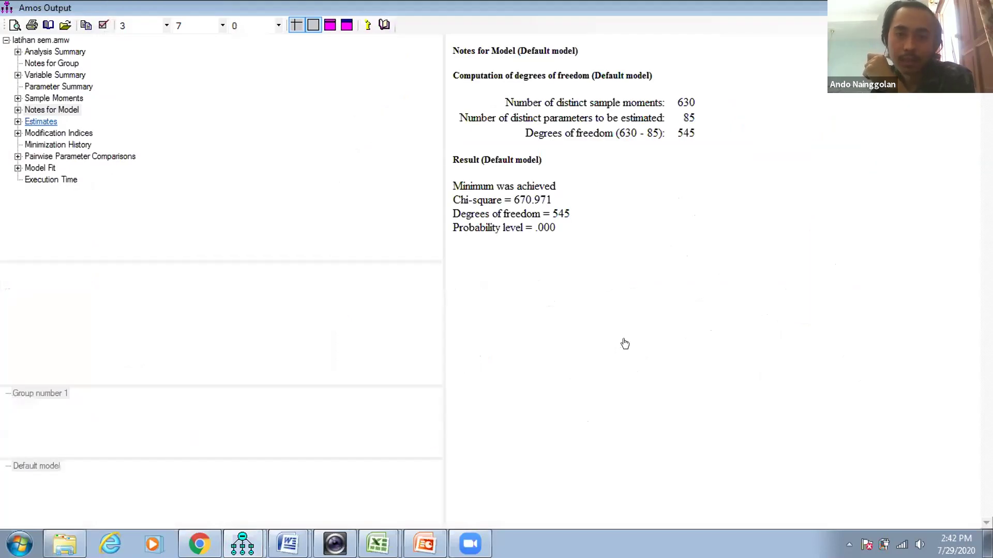
left_click(40, 122)
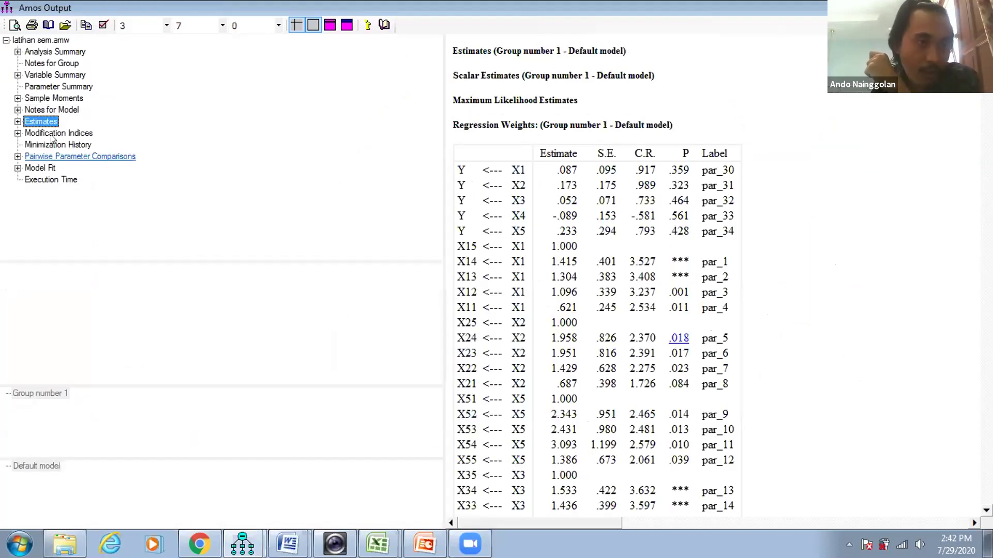
Step: Open the modification indices in the Amos output and examine the covariances table for the default model
left_click(52, 135)
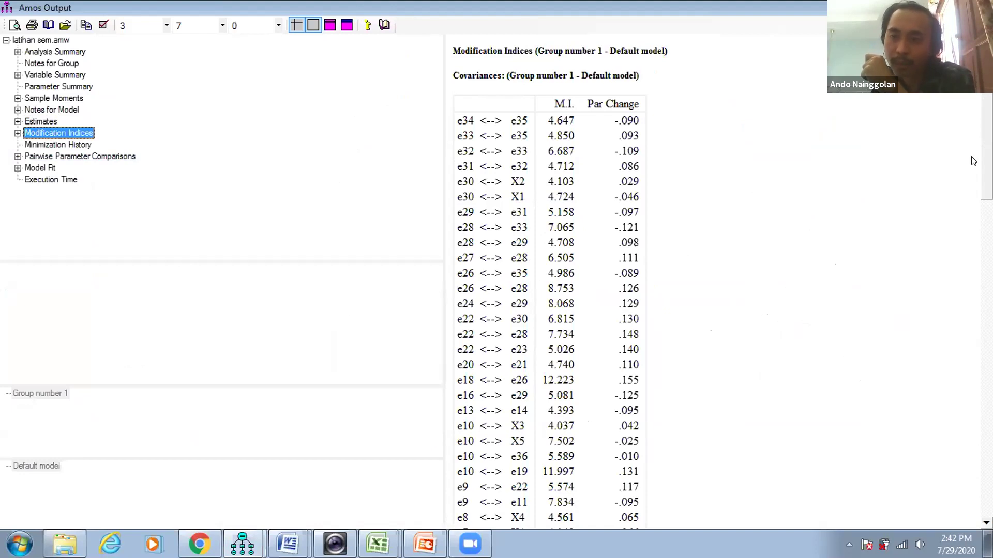
scroll(548, 284, "down", 1)
scroll(548, 284, "down", 3)
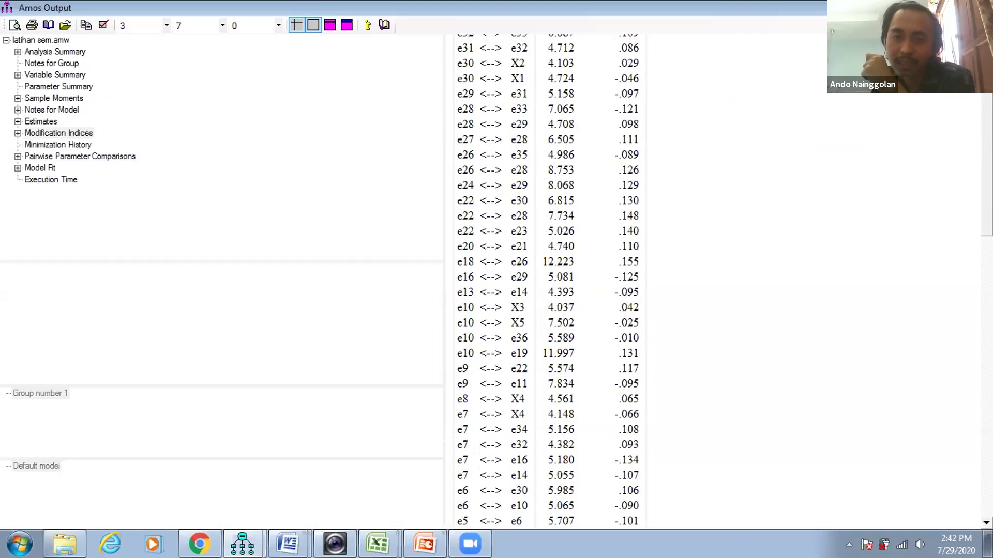
scroll(548, 284, "down", 2)
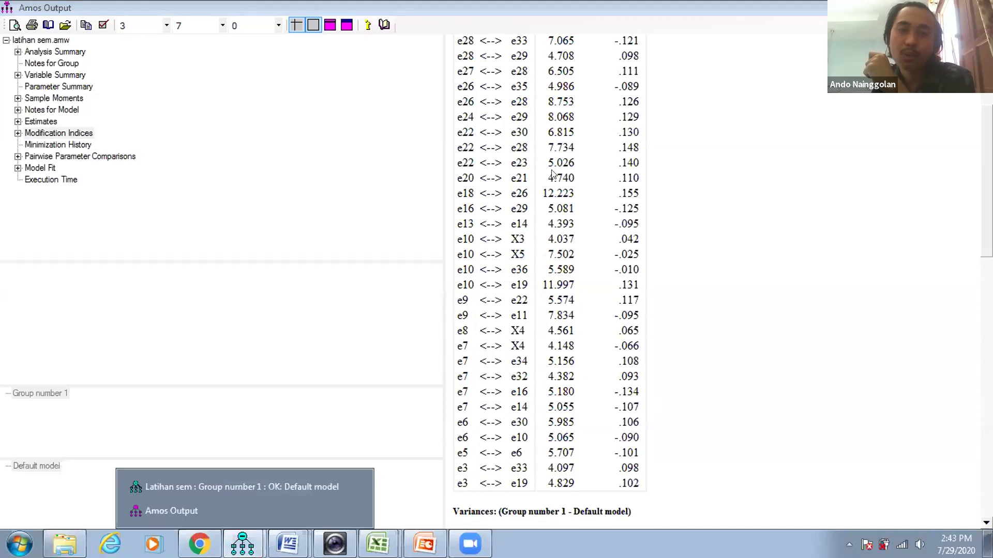
Step: Switch to the Latihan sem path diagram, show its input version, and return to the output version with estimates
key("alt+Tab")
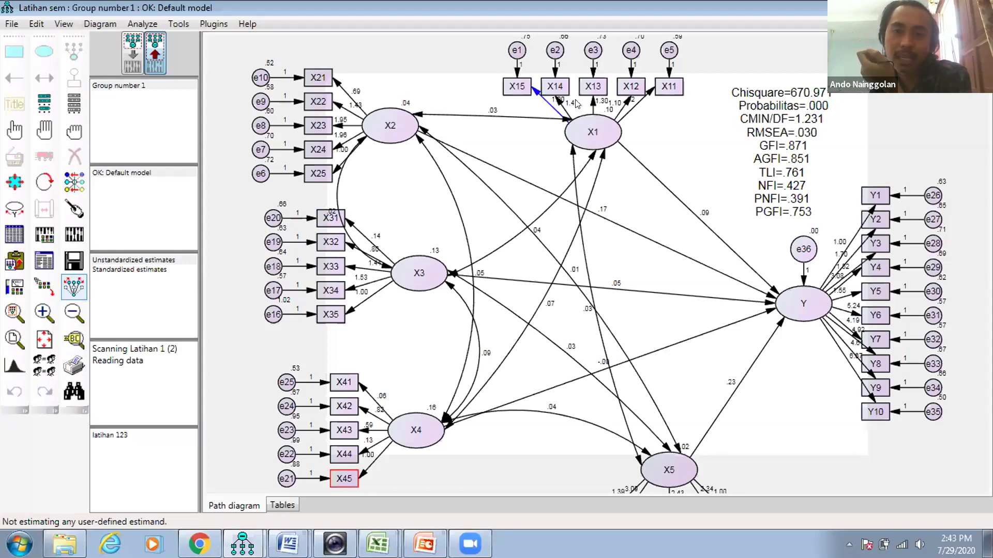
left_click(133, 50)
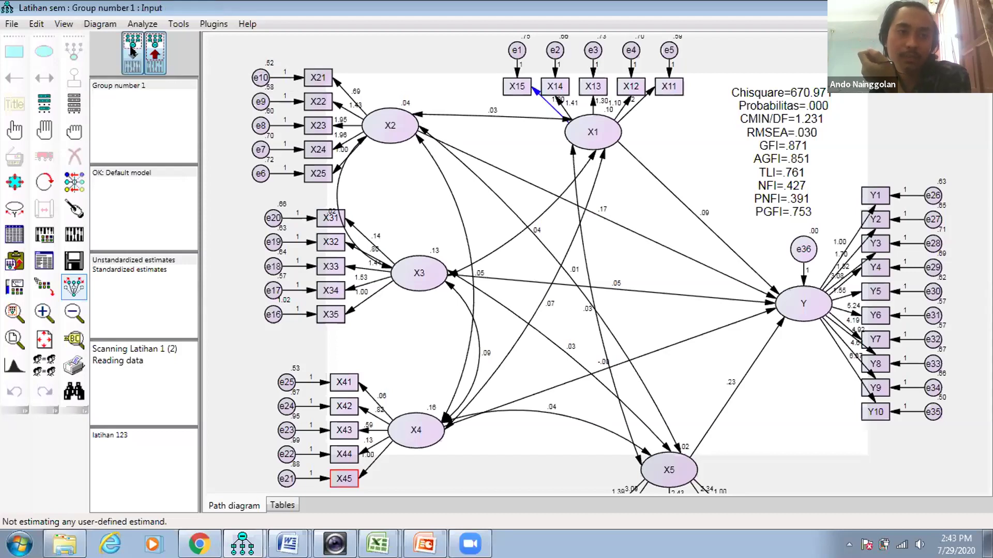
left_click(74, 155)
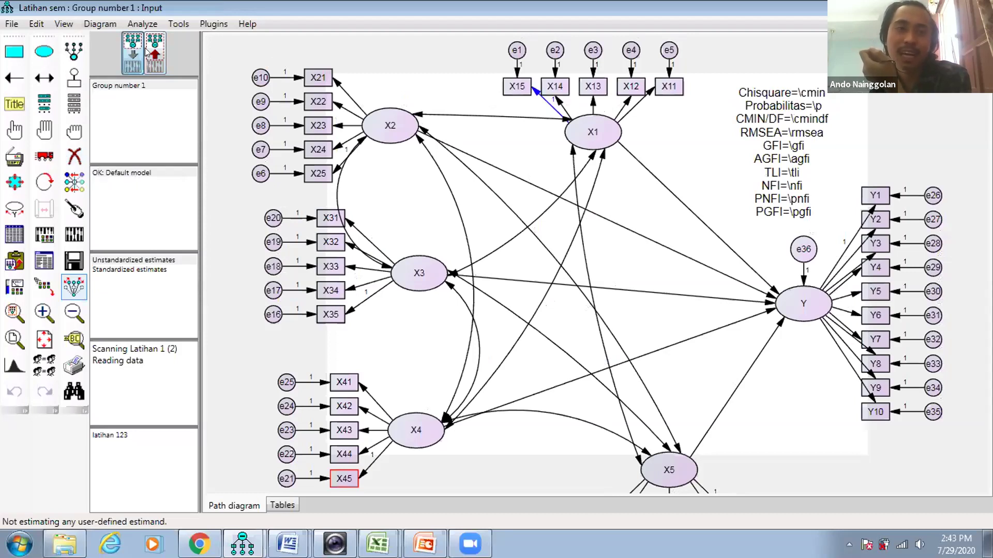
left_click(75, 156)
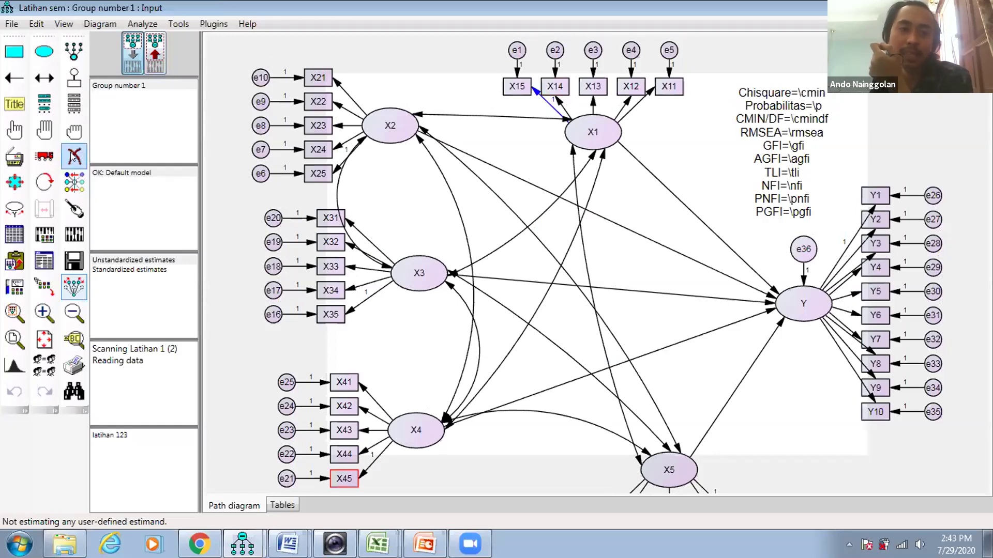
left_click(142, 56)
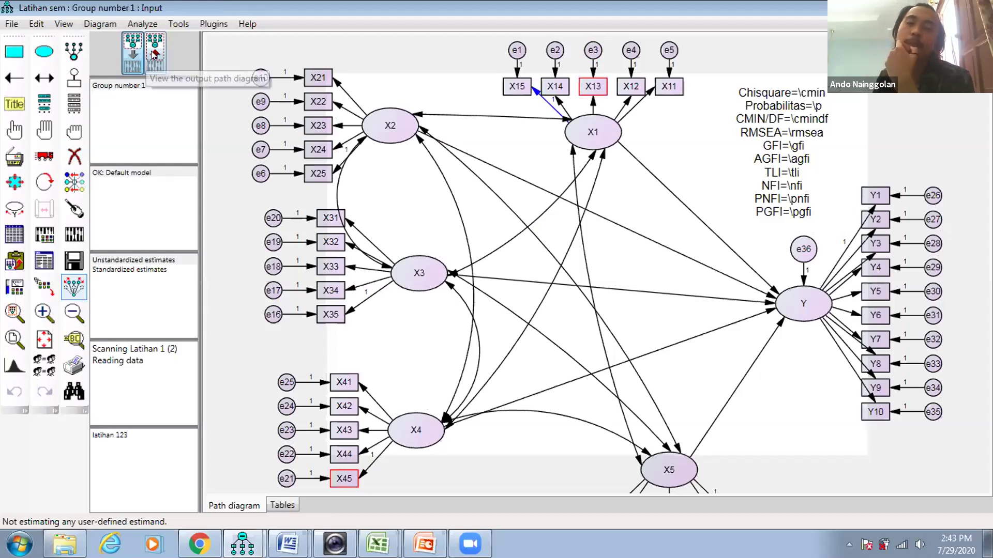
left_click(154, 51)
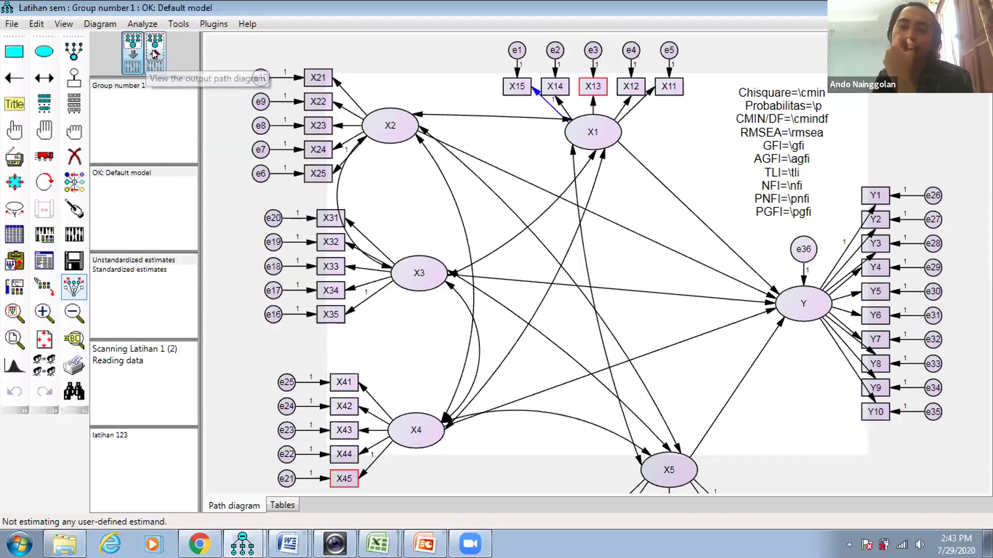
left_click(154, 52)
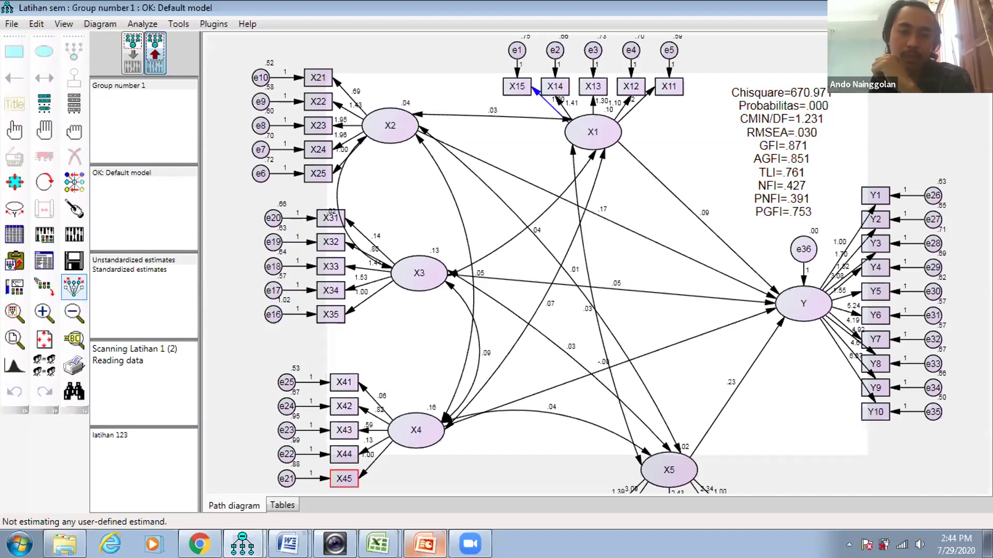
Step: Switch to PowerPoint to review the Studi Kasus I and Studi Kasus II slides, and return to the Latihan sem path diagram in Amos
left_click(425, 544)
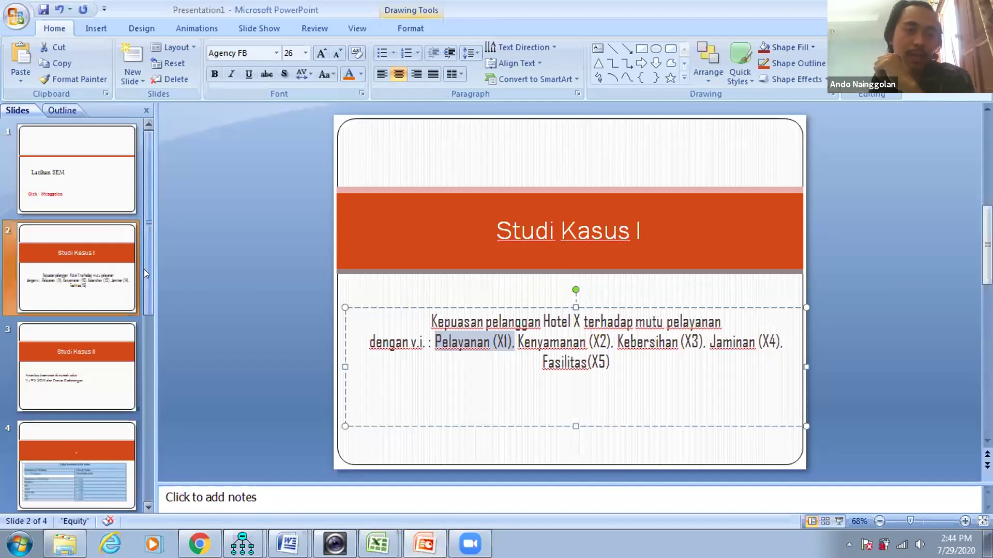
left_click(145, 266)
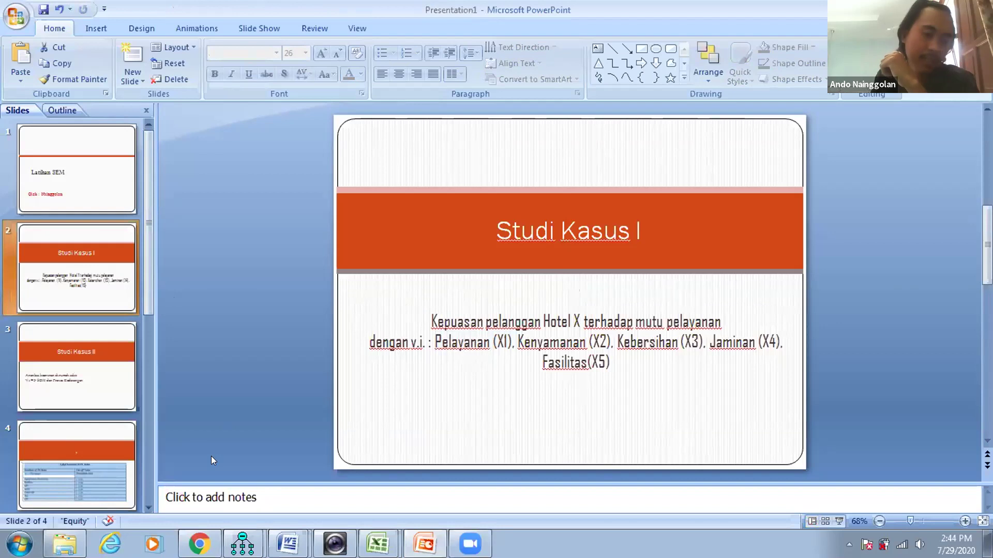
key("Down")
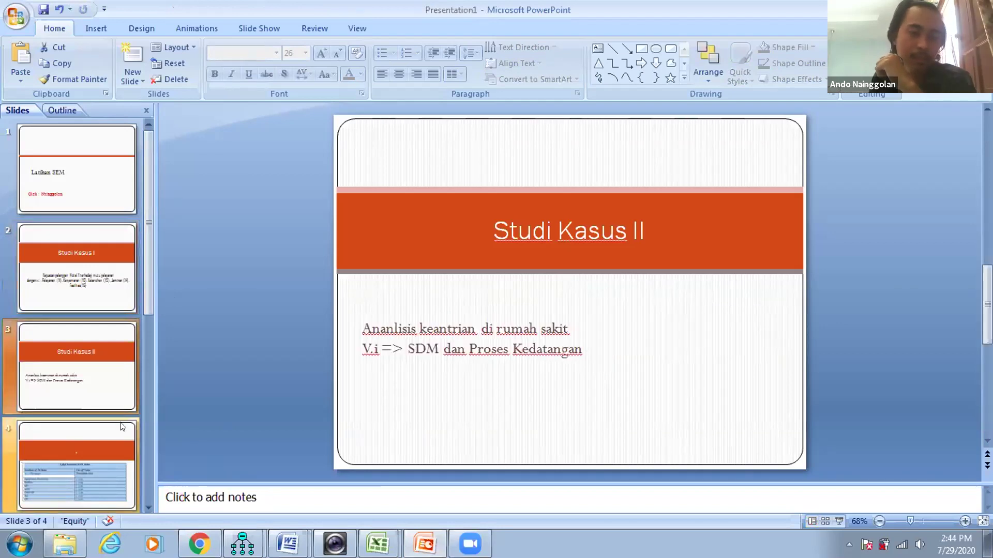
left_click(116, 257)
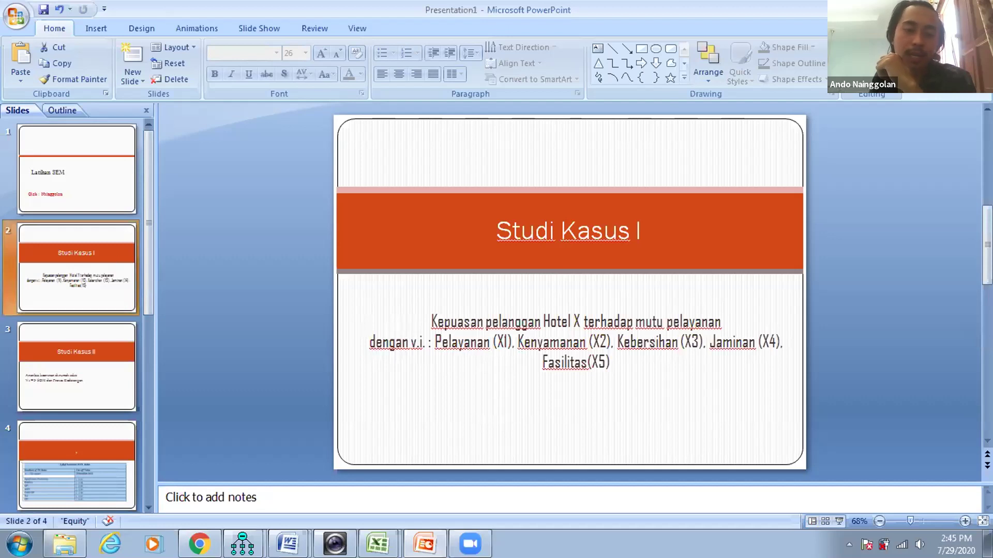
left_click(242, 544)
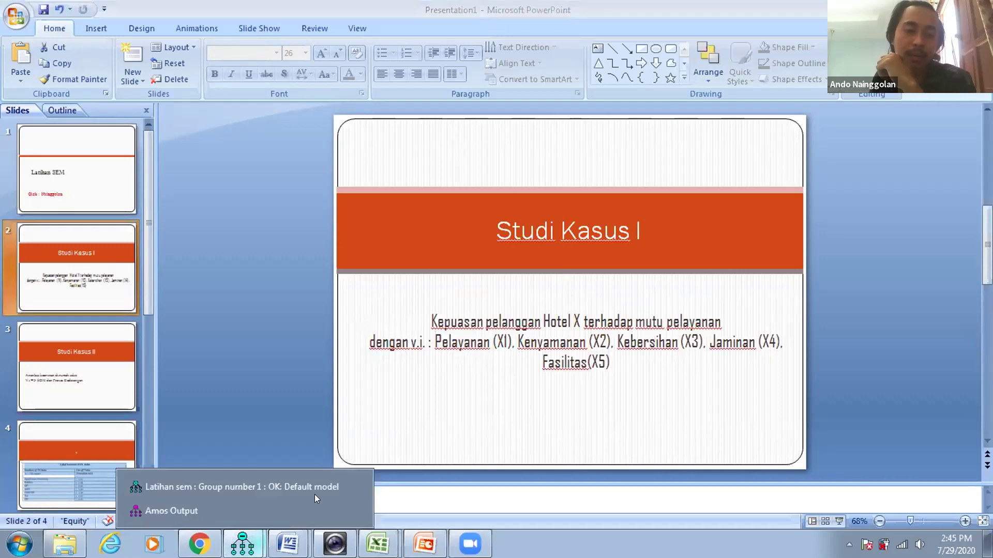
left_click(310, 487)
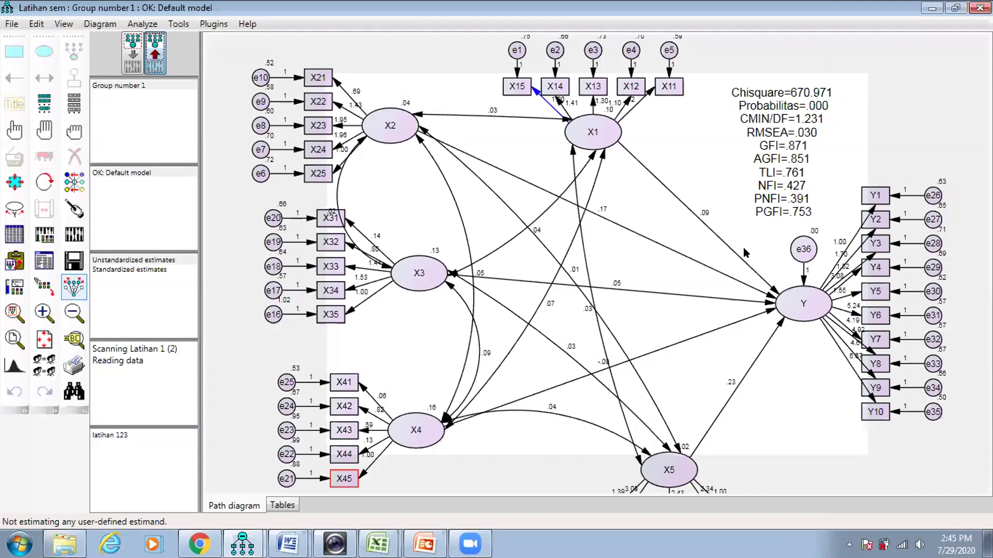
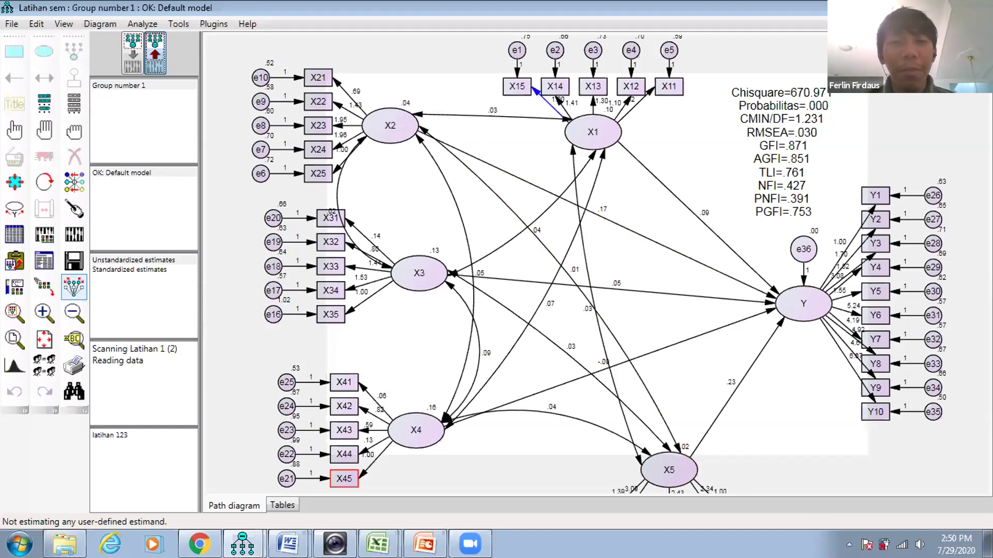
Step: In MATLAB, open the Neuro-Fuzzy Designer with the anfisedit command, close it, and keep the MATLAB window maximized
key("alt+Tab")
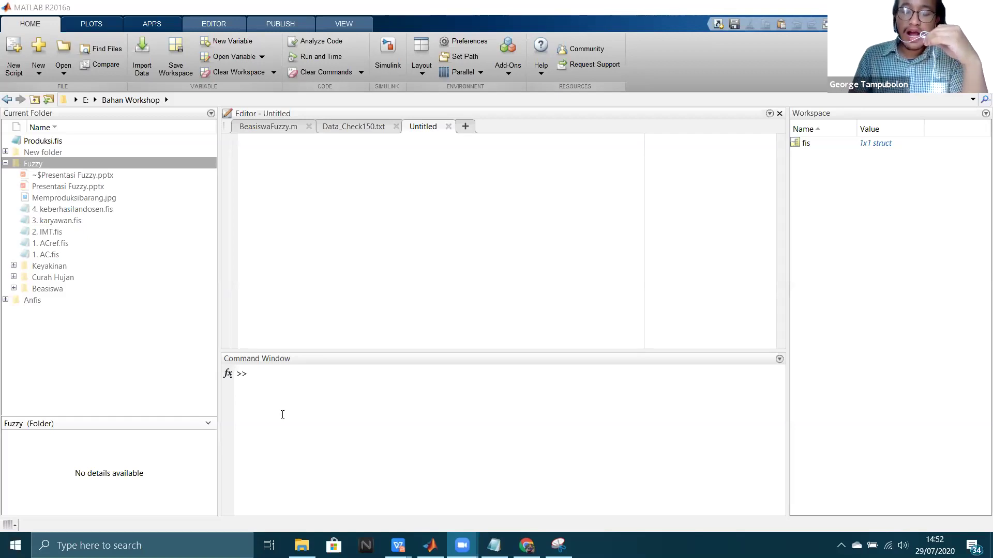
left_click(317, 377)
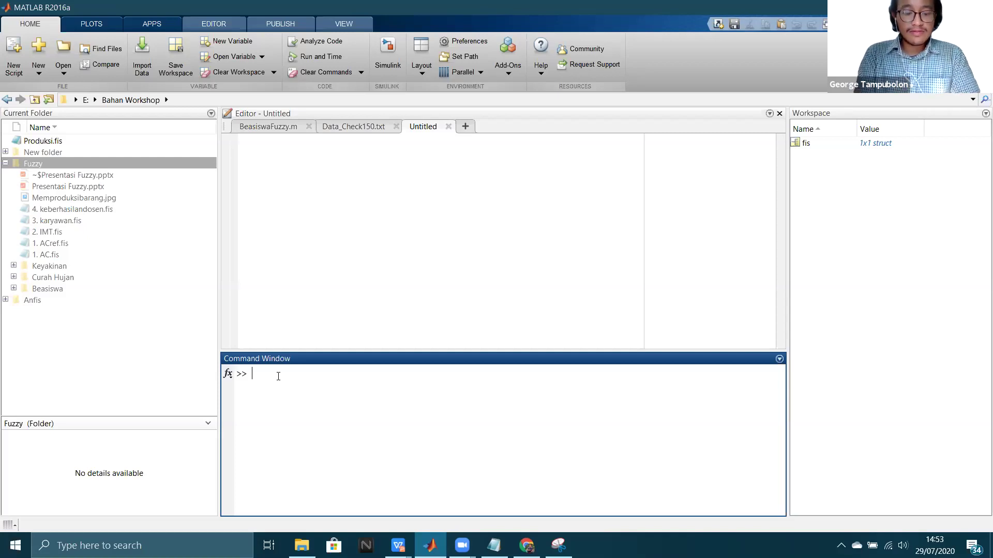
type("anfis")
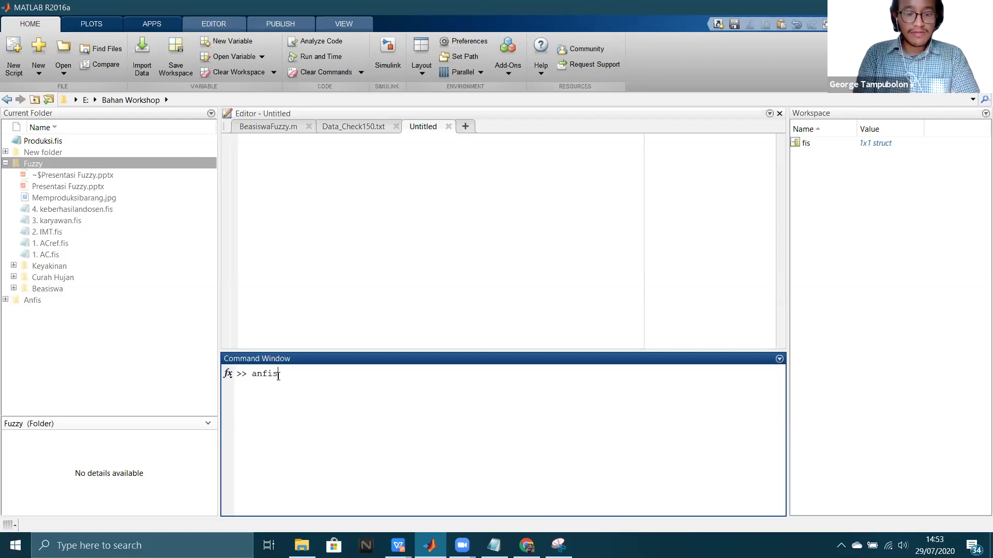
type("edit")
key("Return")
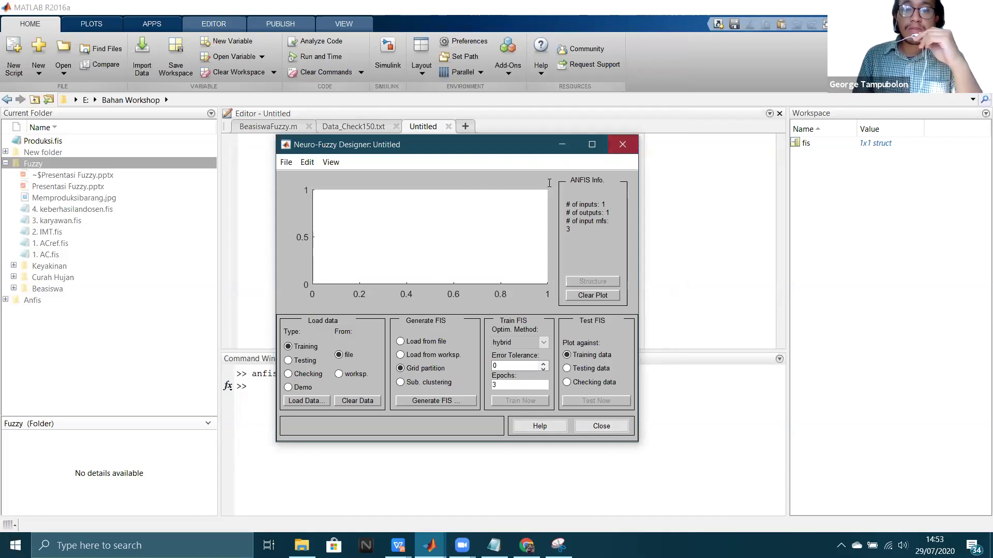
left_click(624, 143)
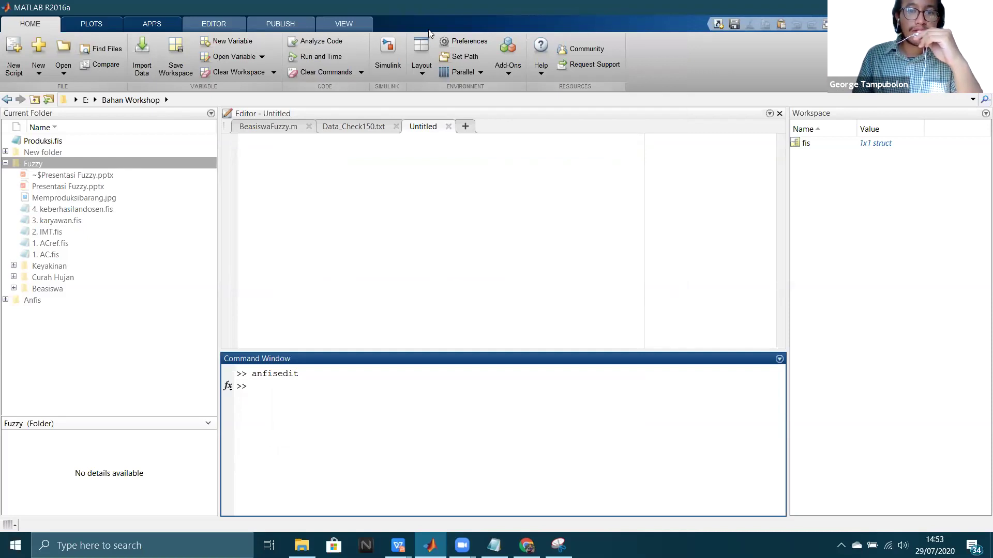
key("super+Down")
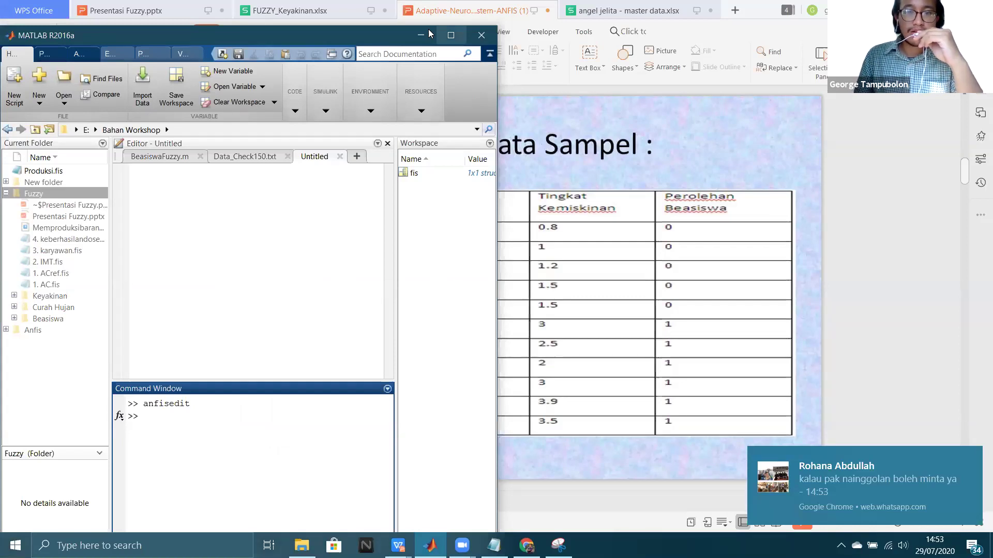
left_click(450, 34)
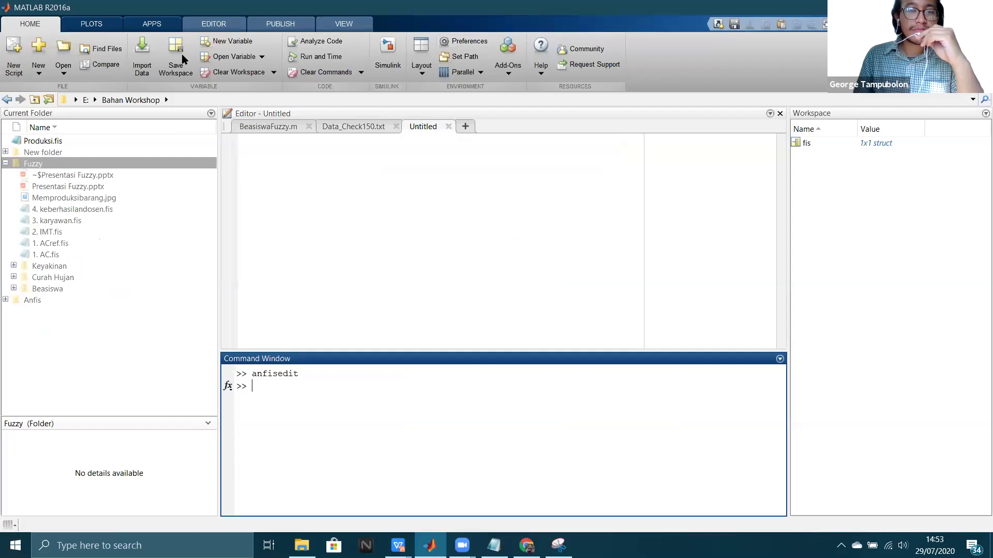
Step: Search the MATLAB apps for "anfis" and "fuzzy", and launch the Neuro-Fuzzy Designer
left_click(148, 22)
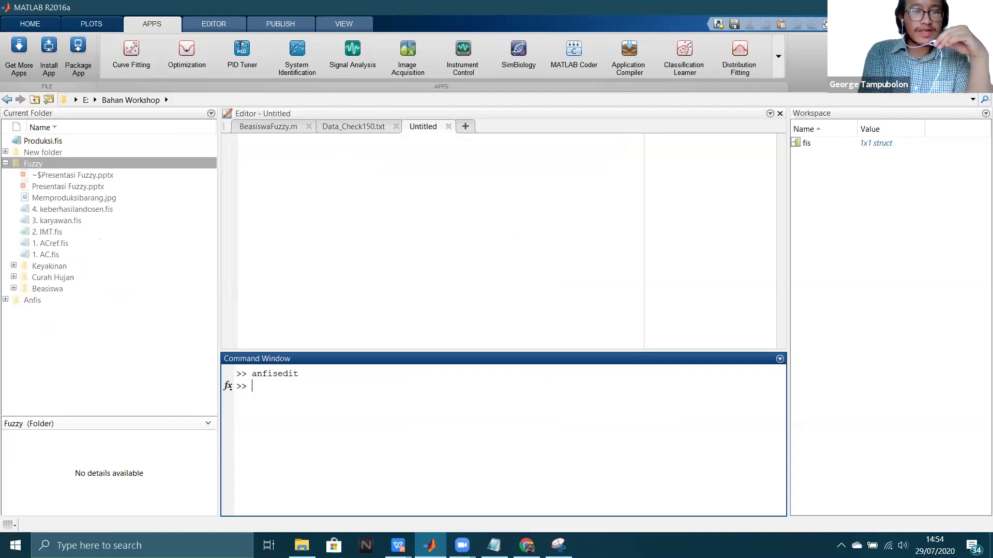
type("anfis")
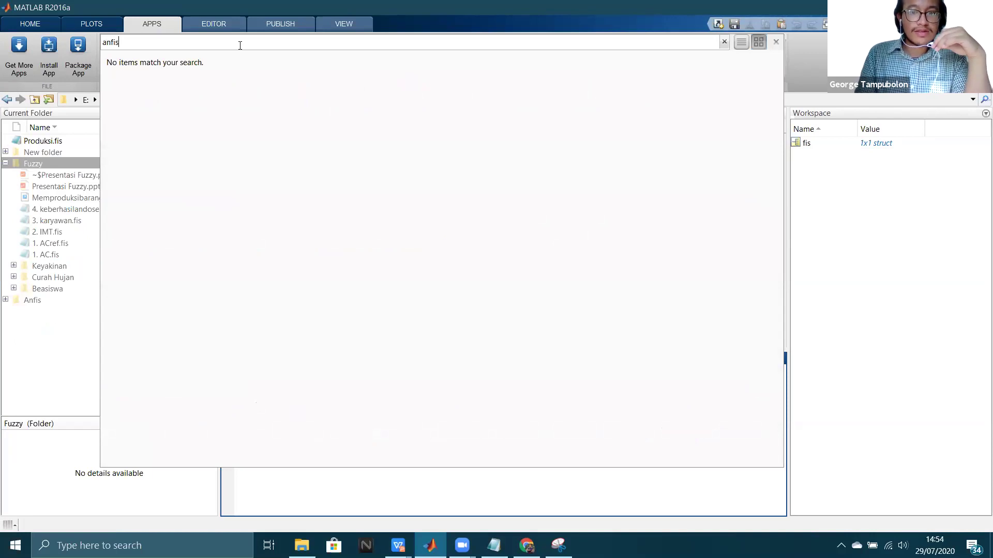
key("BackSpace")
key("BackSpace")
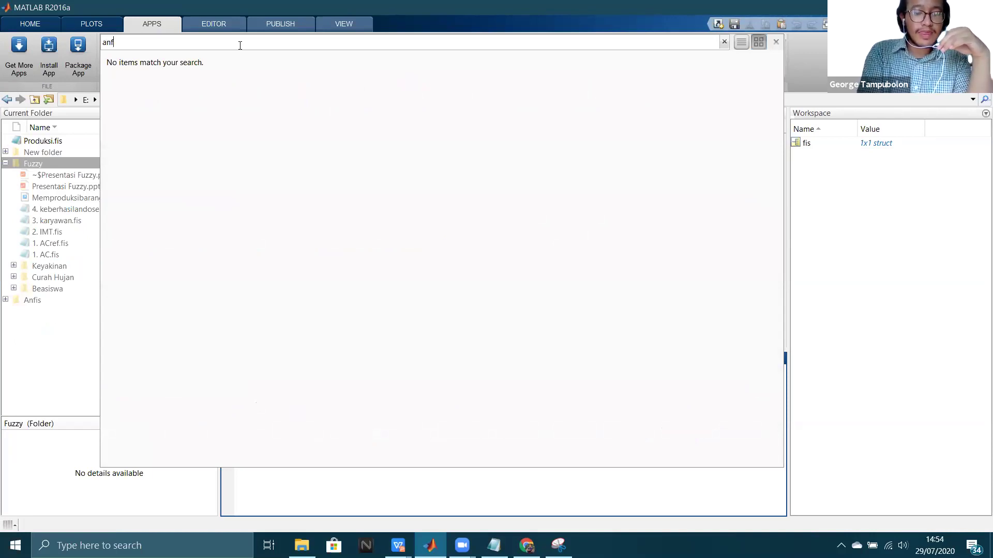
key("BackSpace")
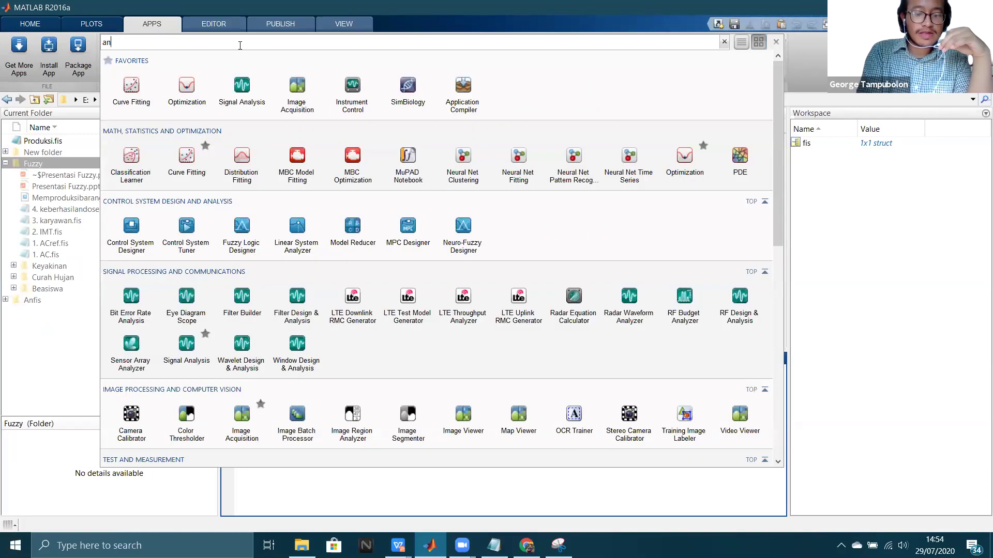
key("BackSpace")
key("BackSpace")
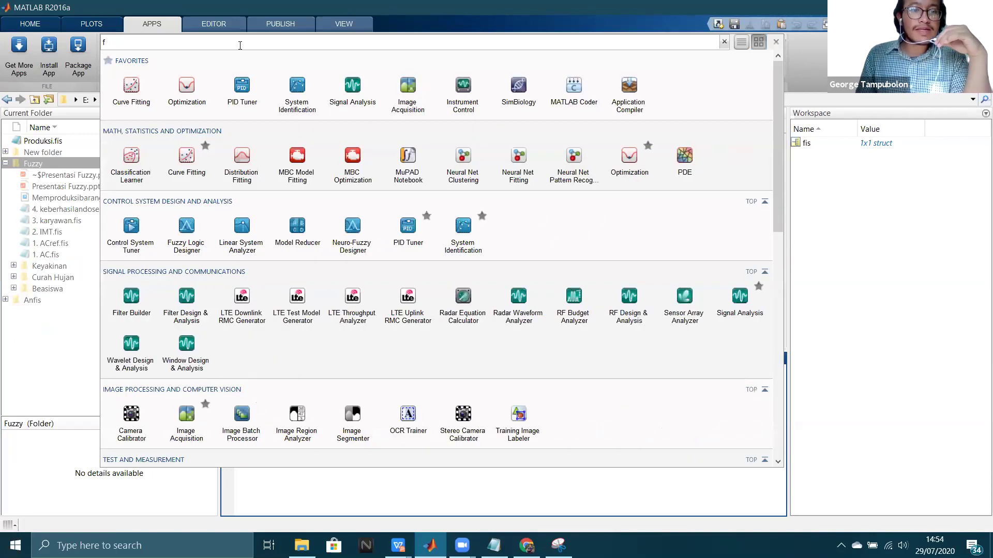
type("fuzzy")
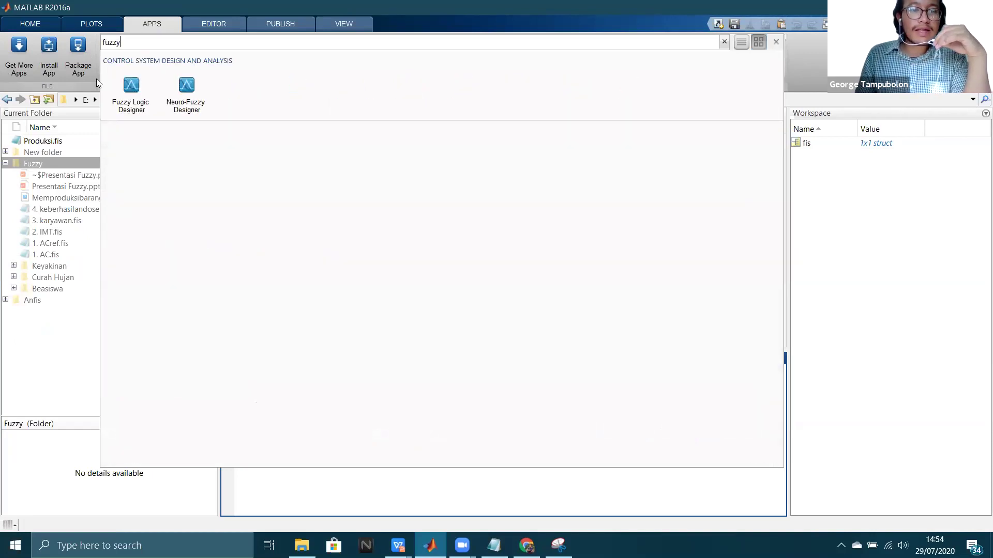
left_click(194, 110)
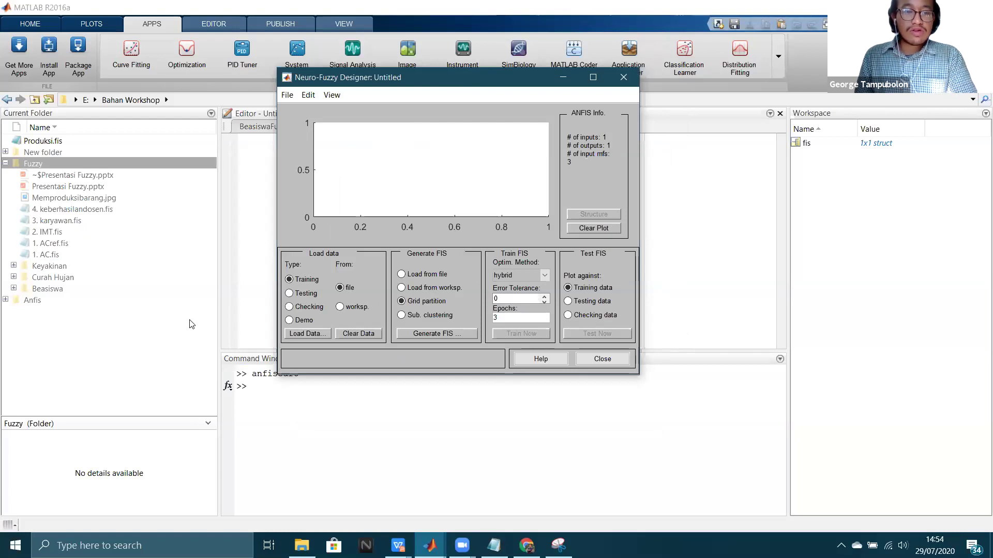
Step: Switch to the ANFIS presentation in WPS Office and start the slide show from the Contoh Aplikasi slide
key("alt+Tab")
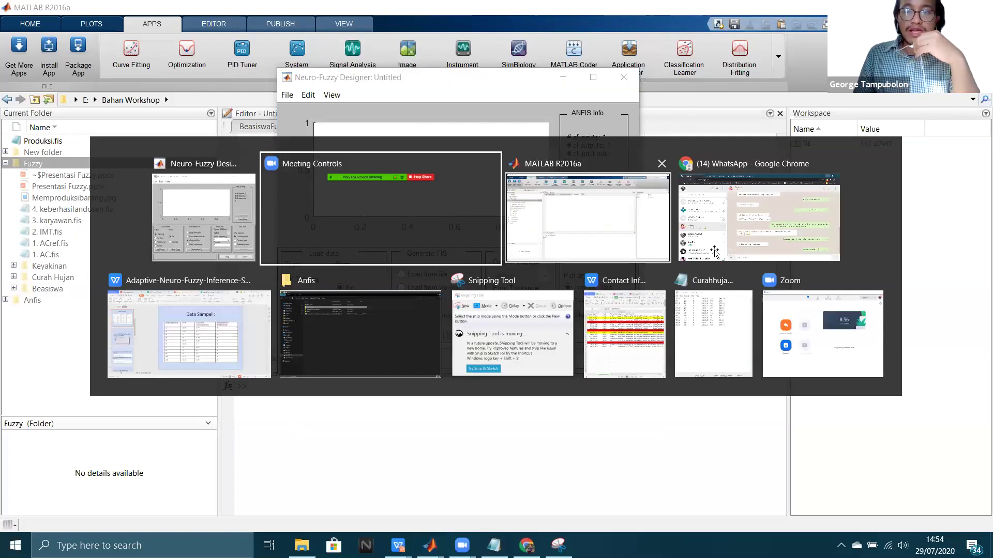
key("alt+Tab")
key("alt+Tab")
key("alt+Tab")
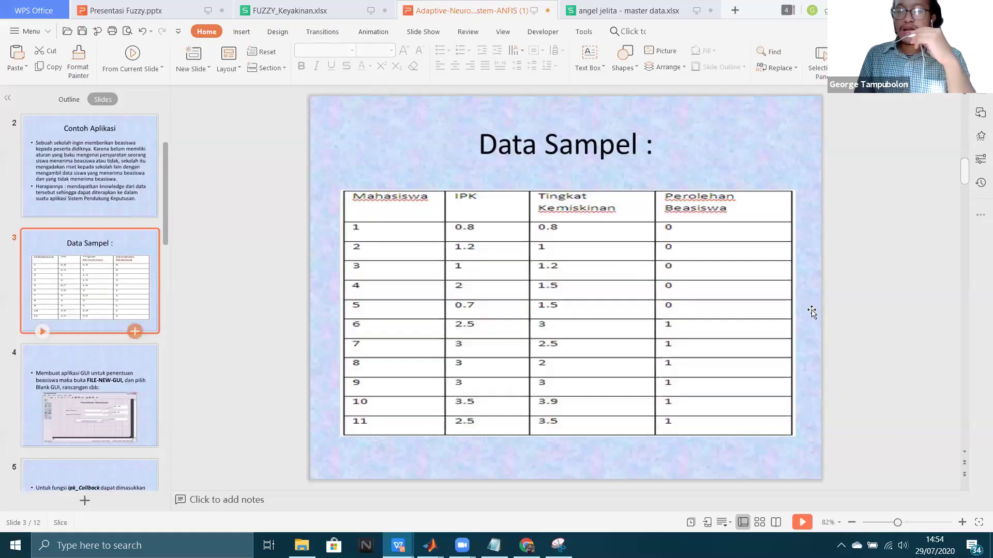
key("Page_Up")
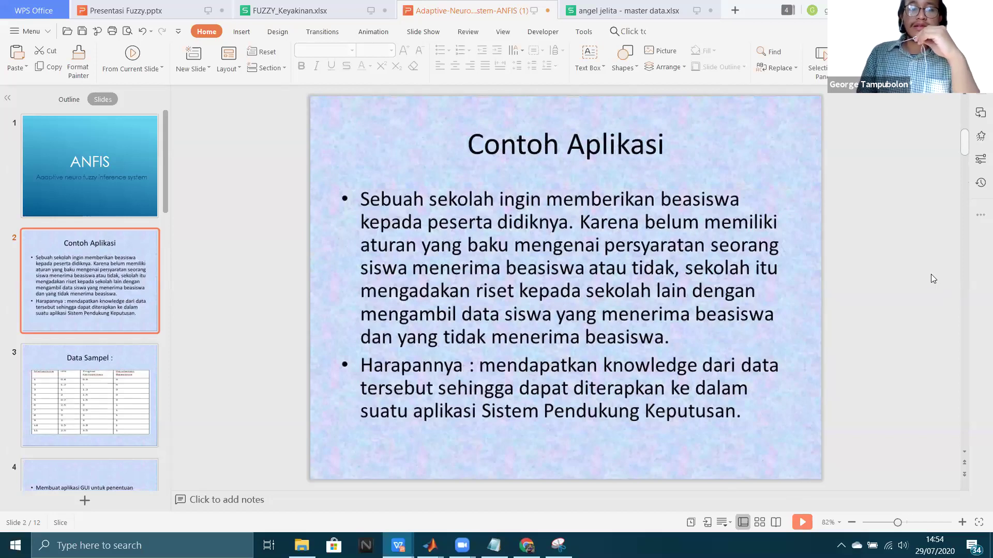
key("shift+F5")
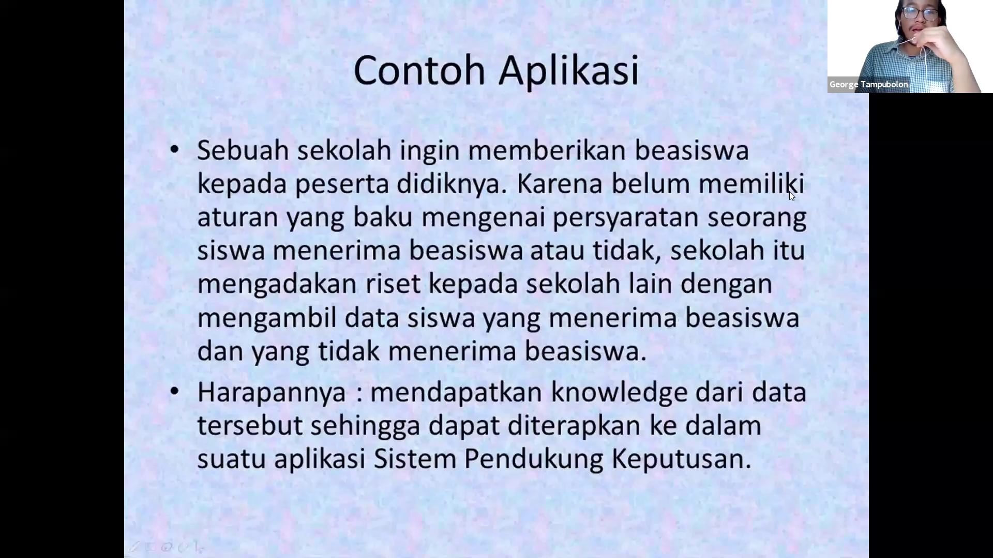
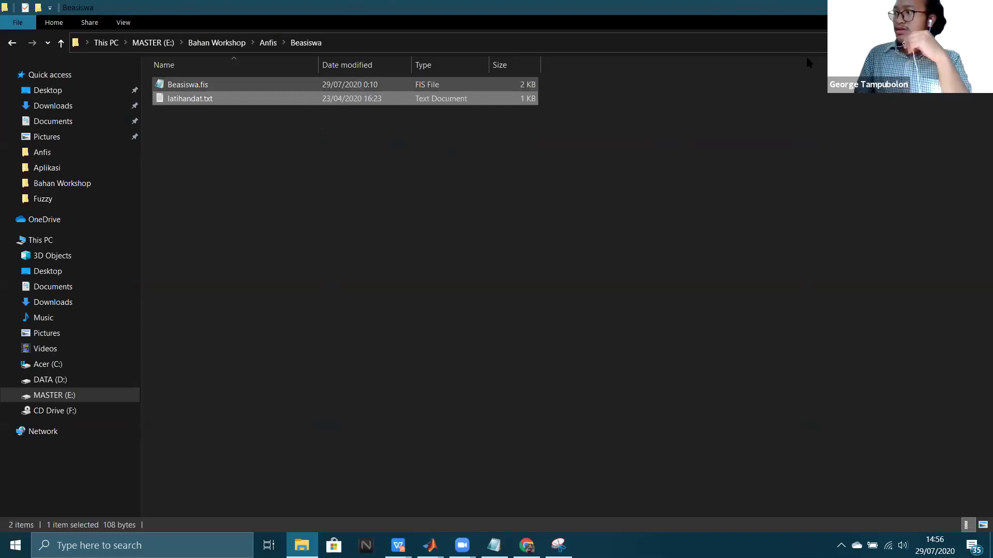
Step: Compare the latihandat.txt data in Notepad with the table on the Data Sampel slide, and minimize the Notepad window
key("alt+F4")
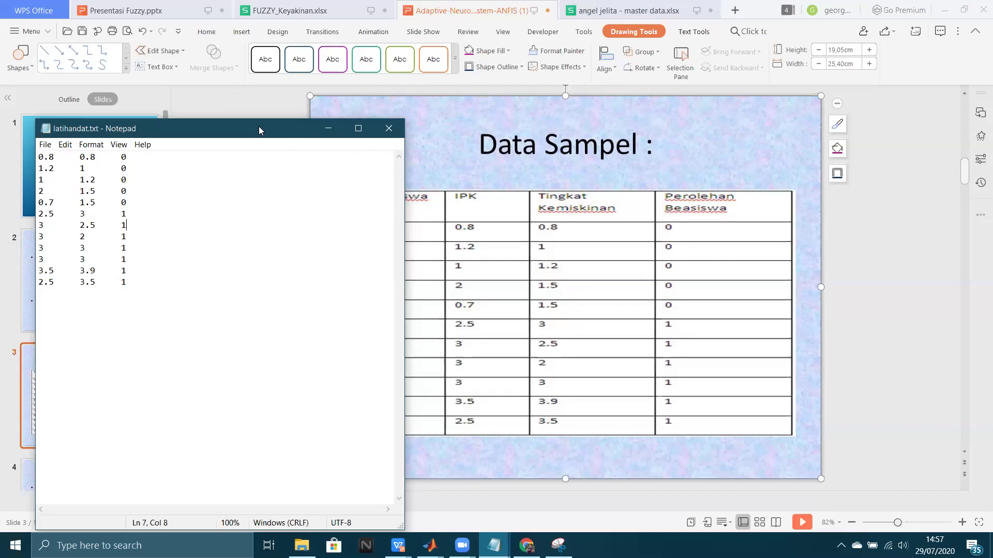
left_click_drag(259, 126, 251, 121)
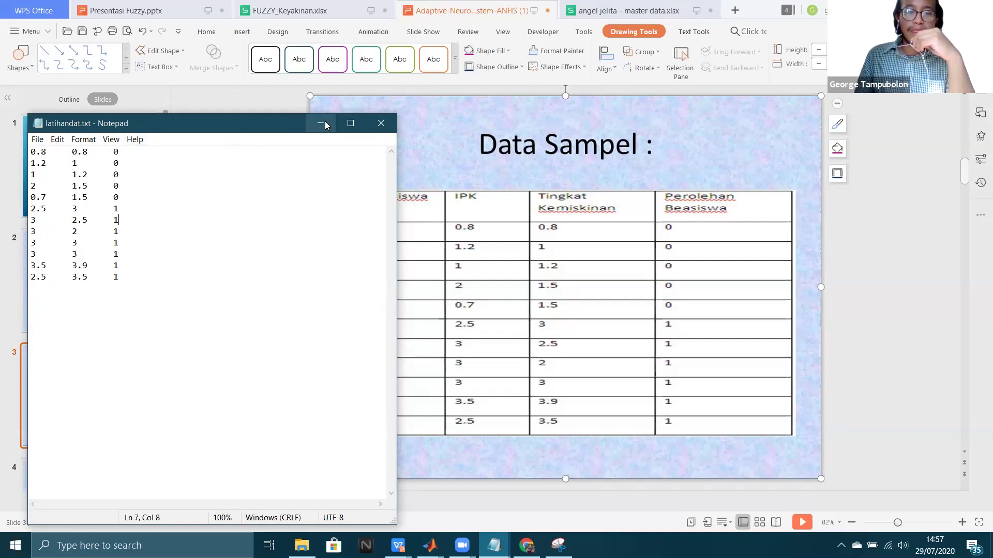
left_click_drag(283, 129, 294, 129)
left_click_drag(481, 116, 470, 115)
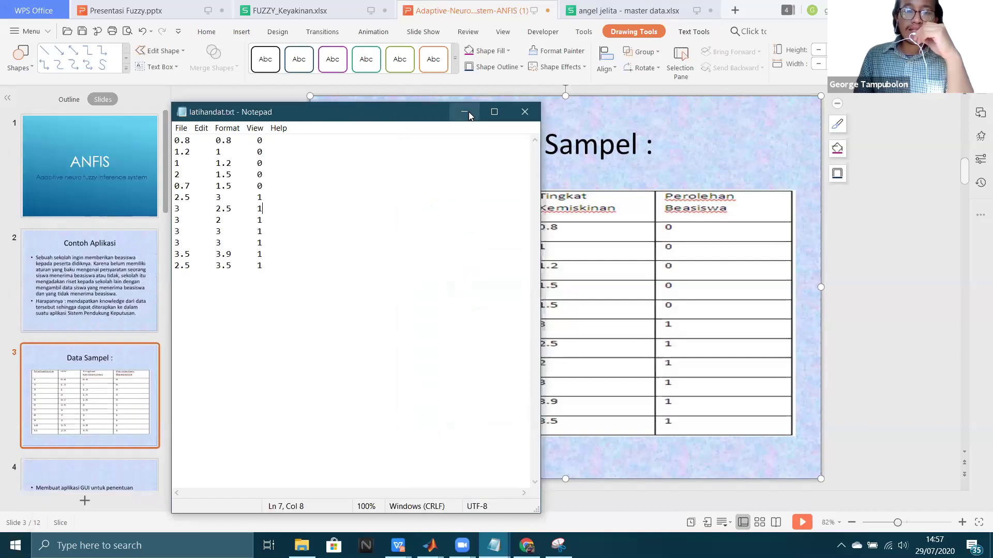
left_click(467, 114)
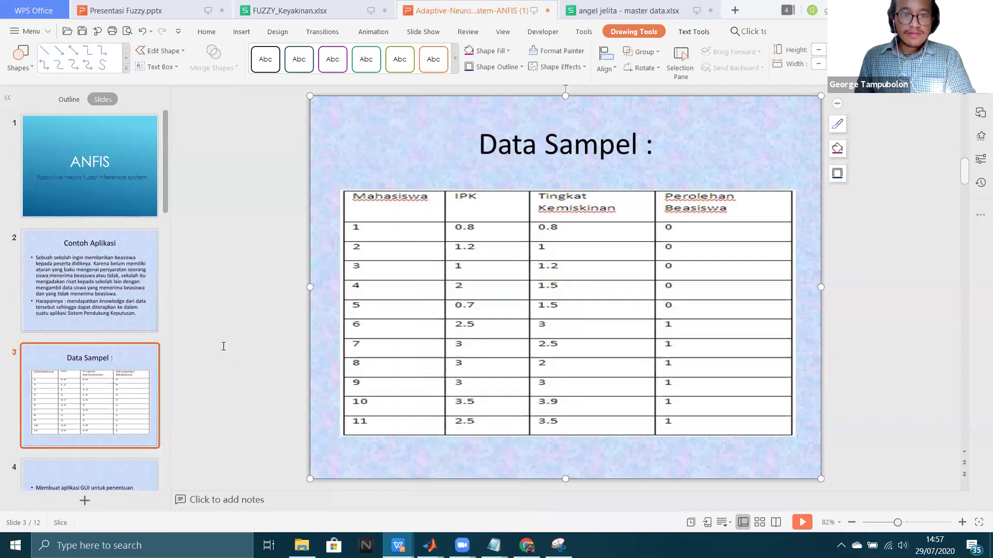
Step: Switch to MATLAB, bring the untitled Neuro-Fuzzy Designer window to the front, and reposition it over the main window
key("alt+Tab")
key("alt+Tab")
key("alt+Tab")
key("alt+Tab")
key("alt+Tab")
key("alt+Tab")
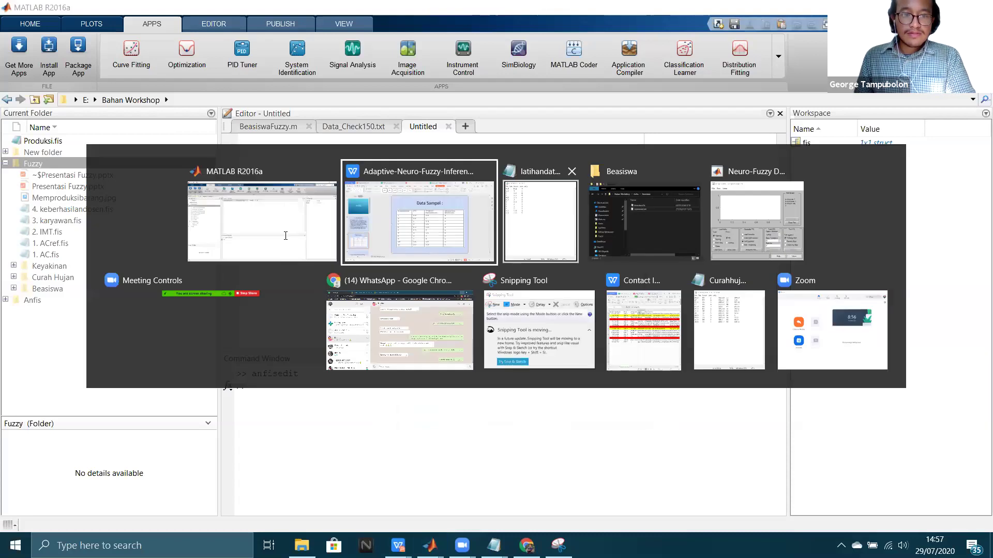
key("Escape")
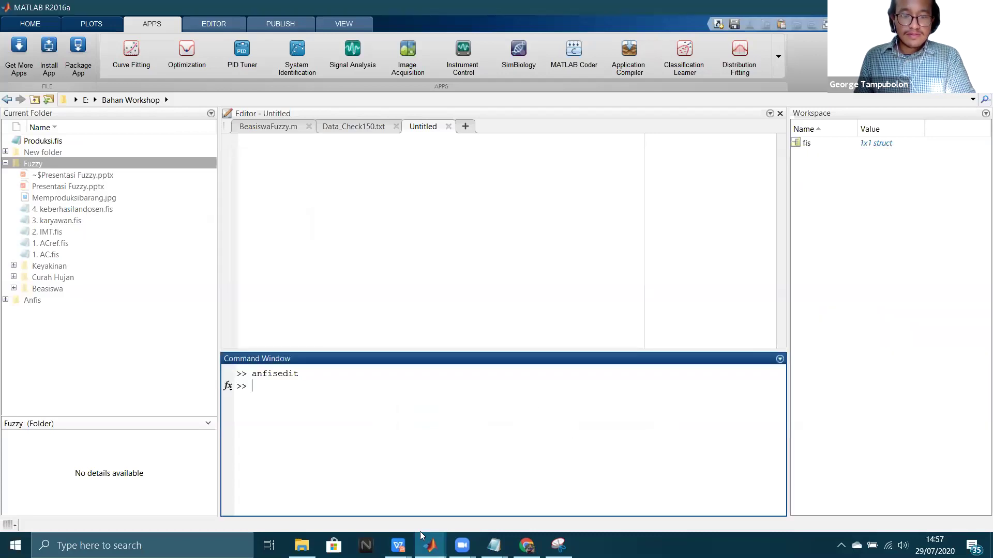
left_click(430, 545)
left_click(500, 486)
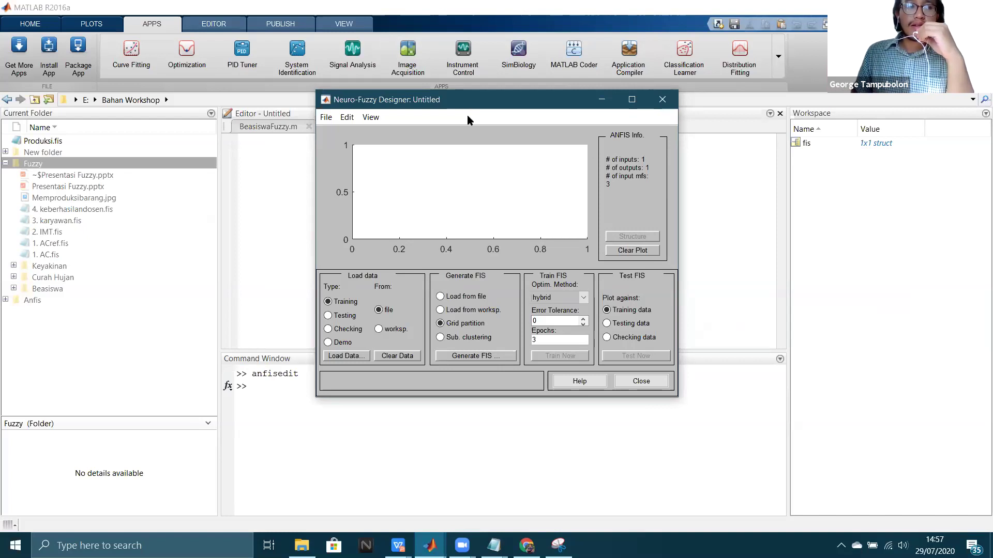
left_click_drag(472, 95, 477, 66)
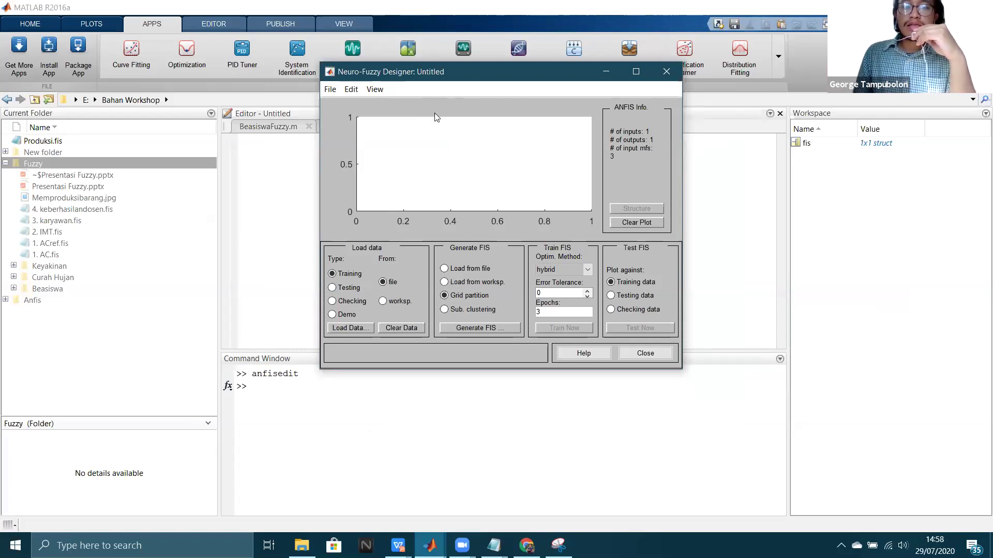
left_click_drag(441, 71, 435, 113)
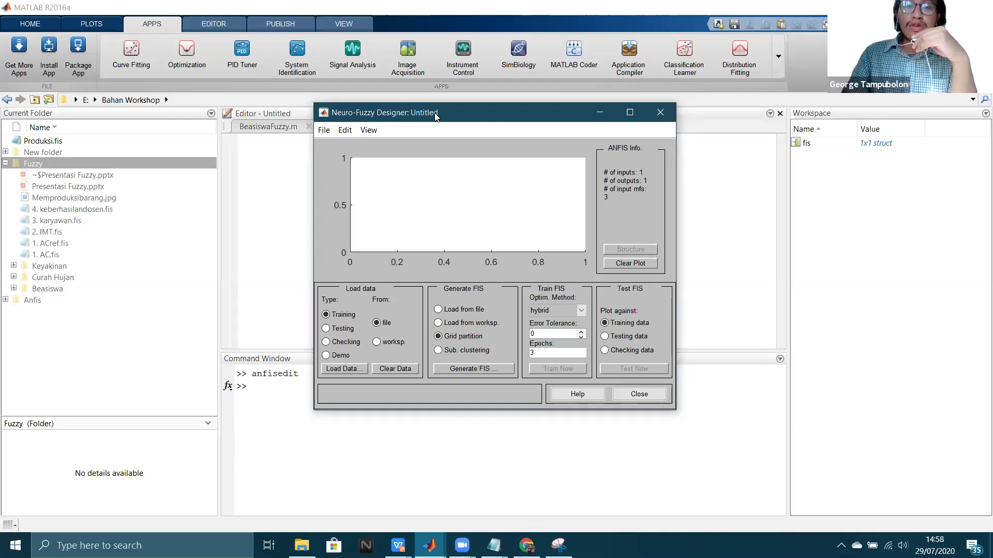
Step: Load latihandat.txt from the Anfis\Beasiswa folder as training data, showing all file types to find it
left_click(345, 370)
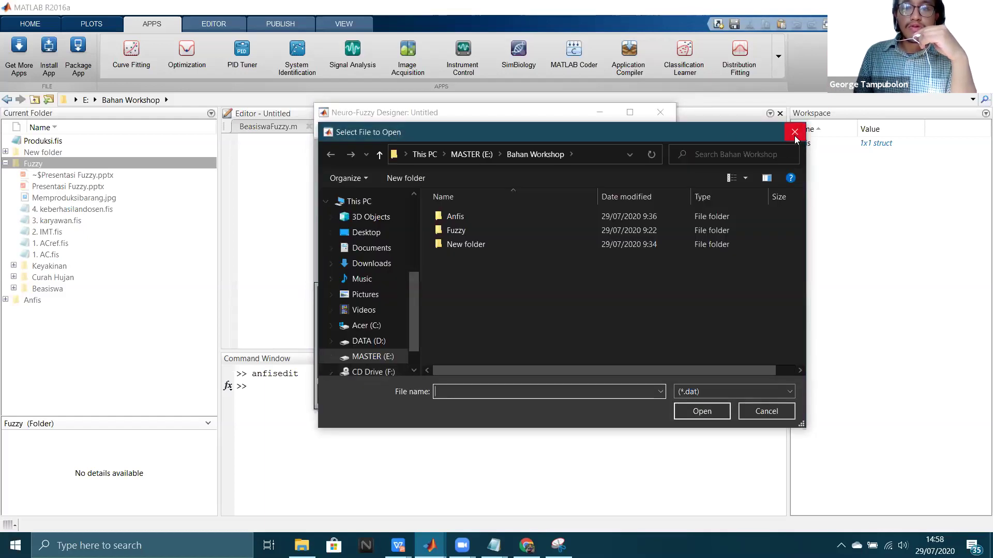
left_click(792, 126)
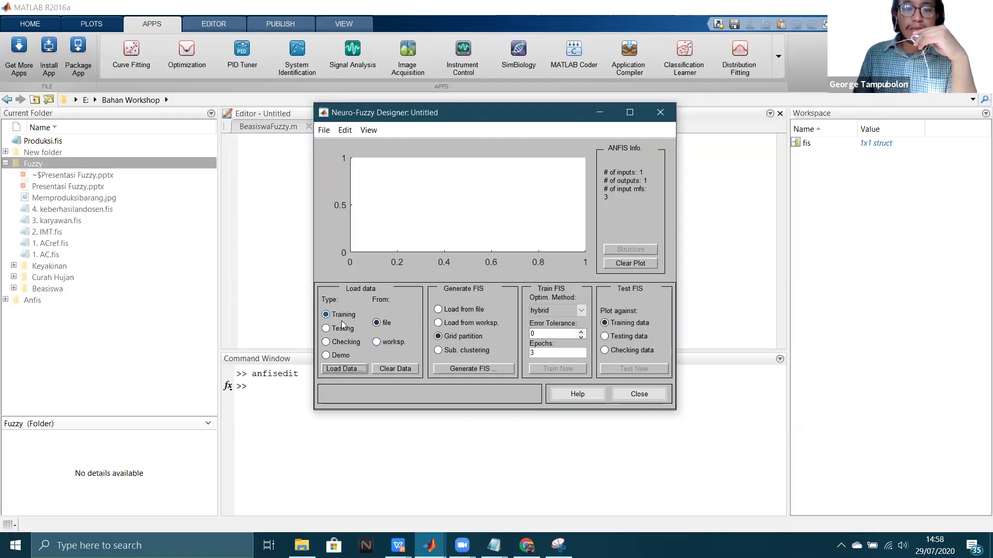
left_click(343, 369)
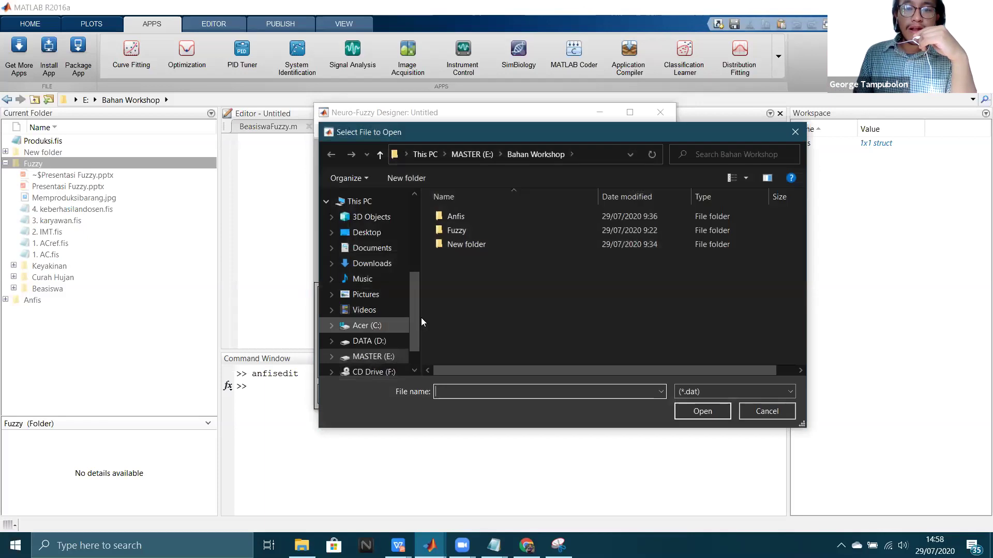
double_click(474, 216)
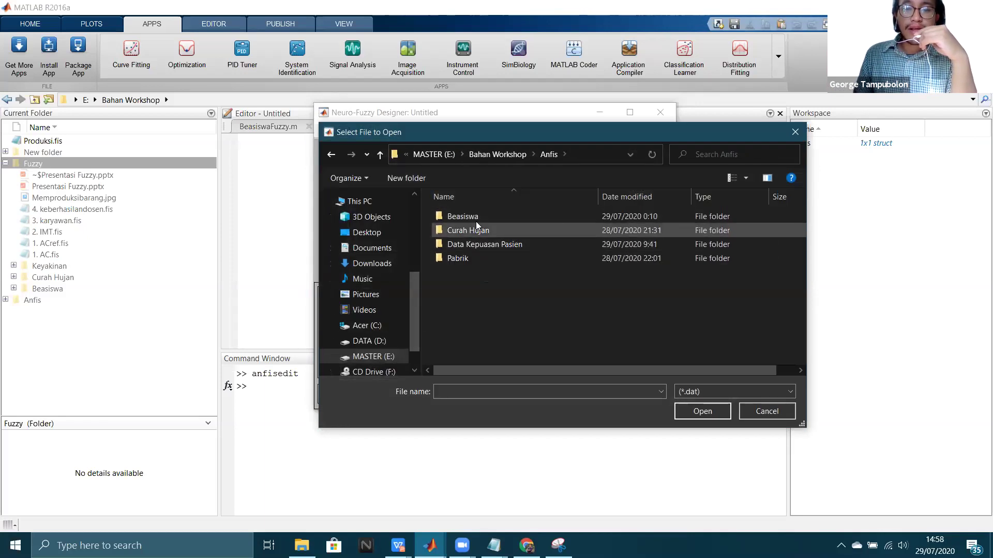
double_click(475, 222)
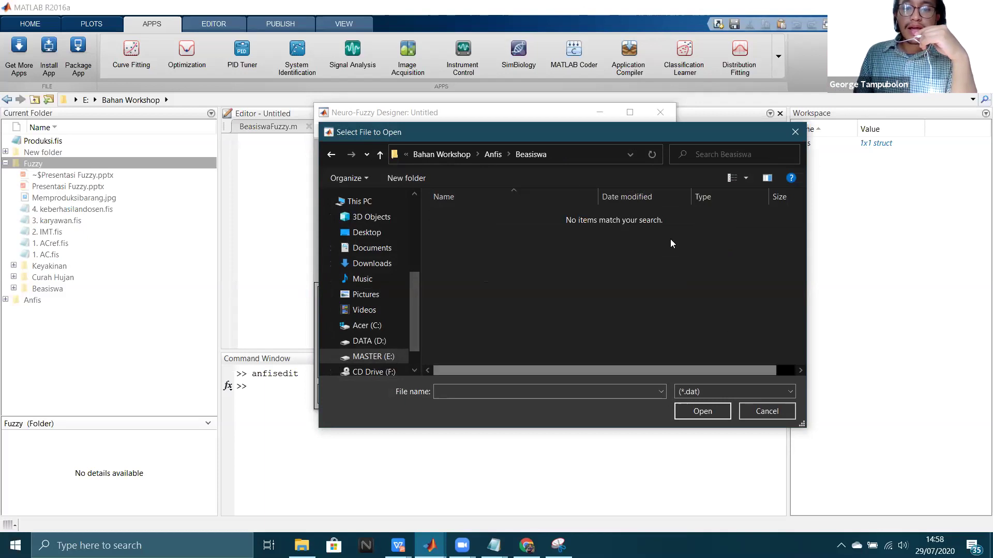
left_click(722, 391)
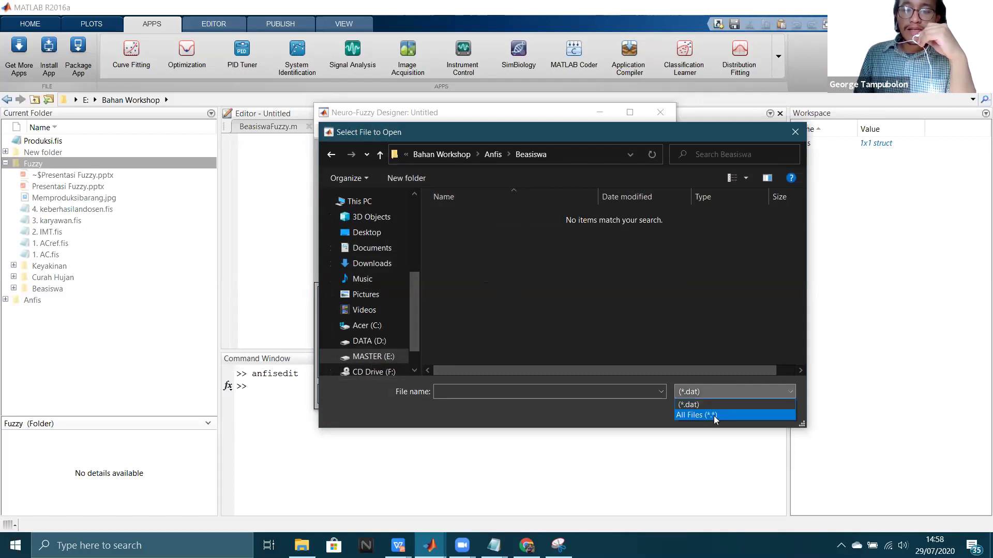
left_click(714, 416)
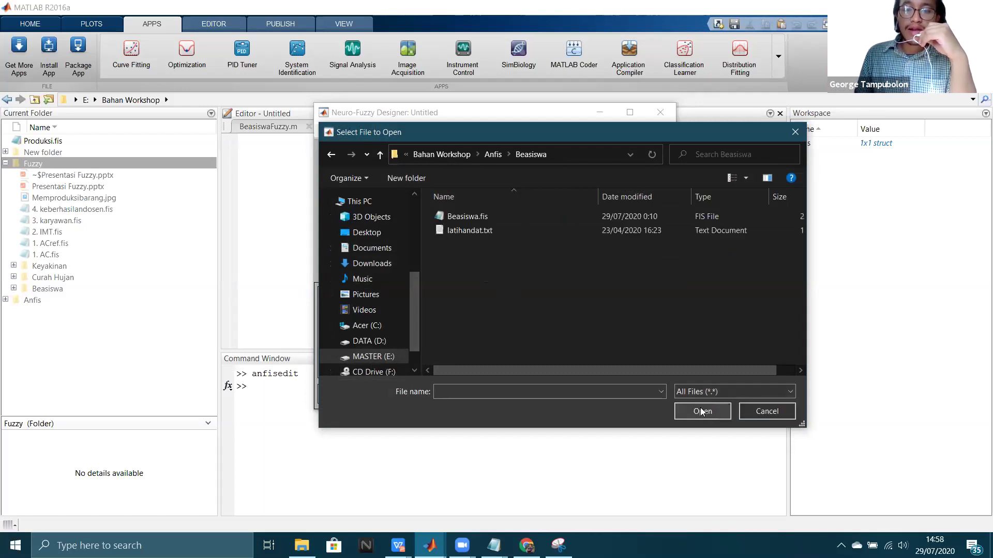
left_click(485, 230)
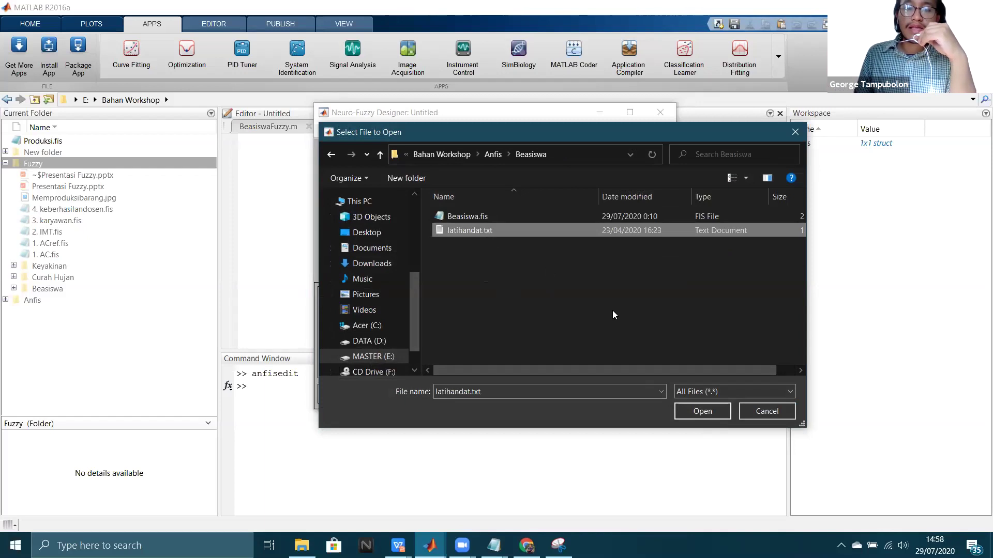
left_click(701, 411)
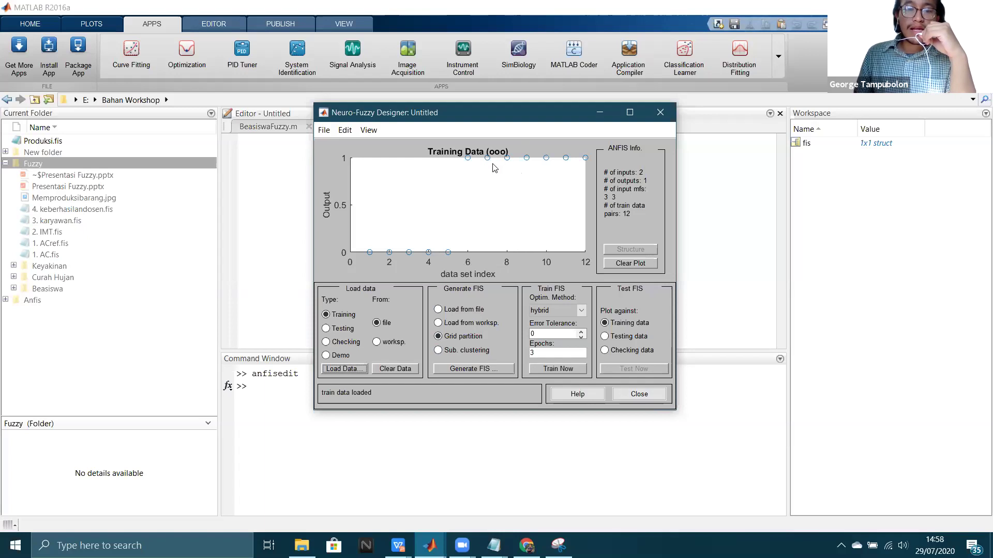
Step: Generate a grid-partition FIS with 3 3 input membership functions of type trimf and a linear output
left_click_drag(514, 108, 520, 91)
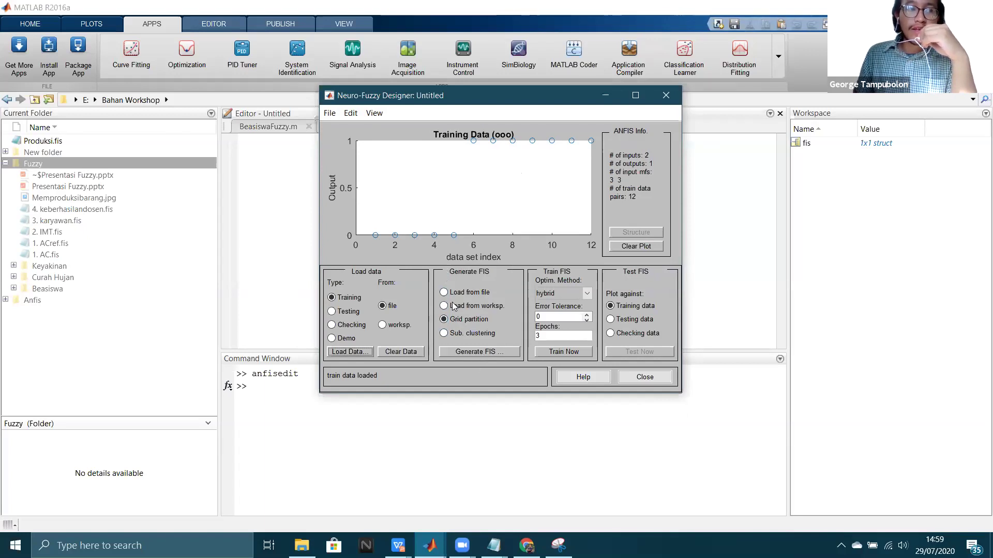
left_click(481, 354)
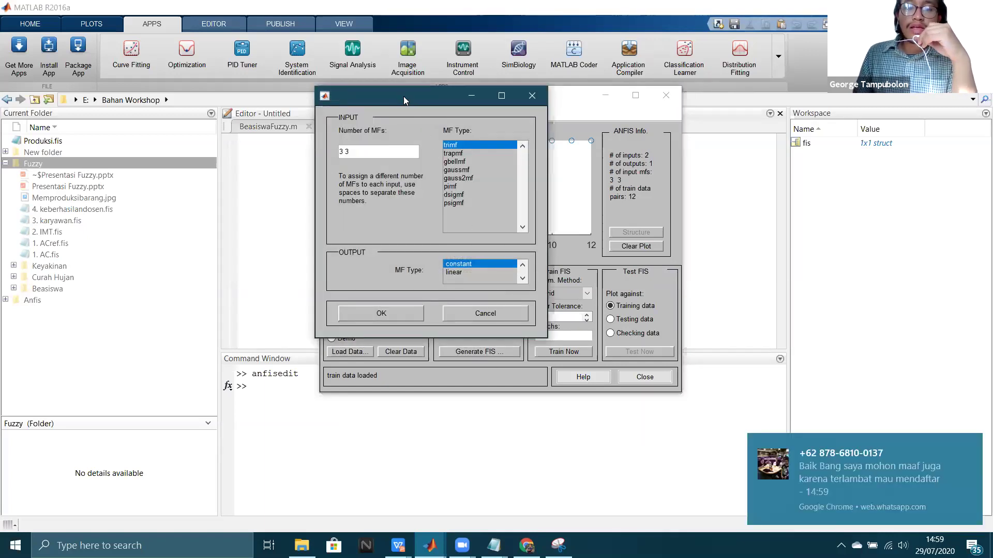
left_click_drag(422, 113, 533, 161)
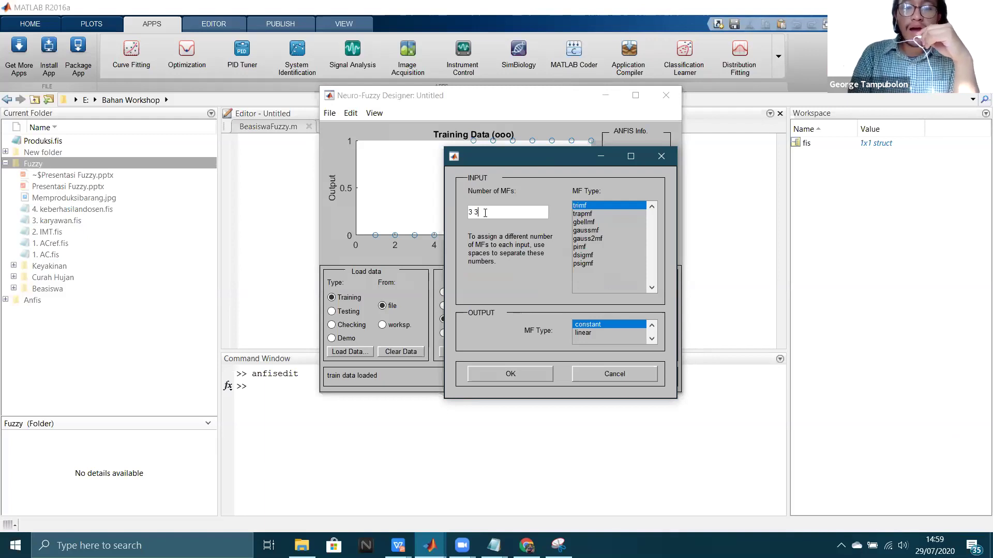
key("BackSpace")
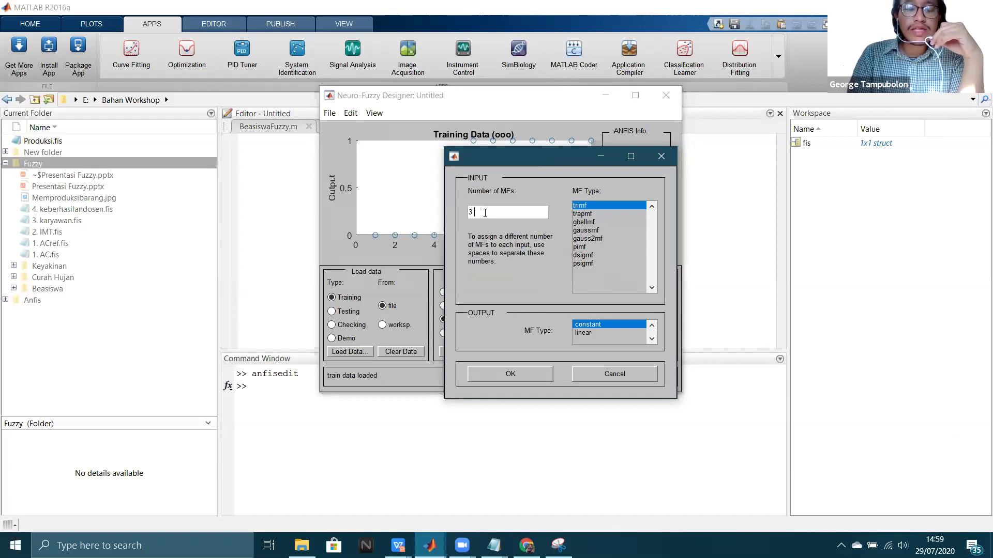
type("3")
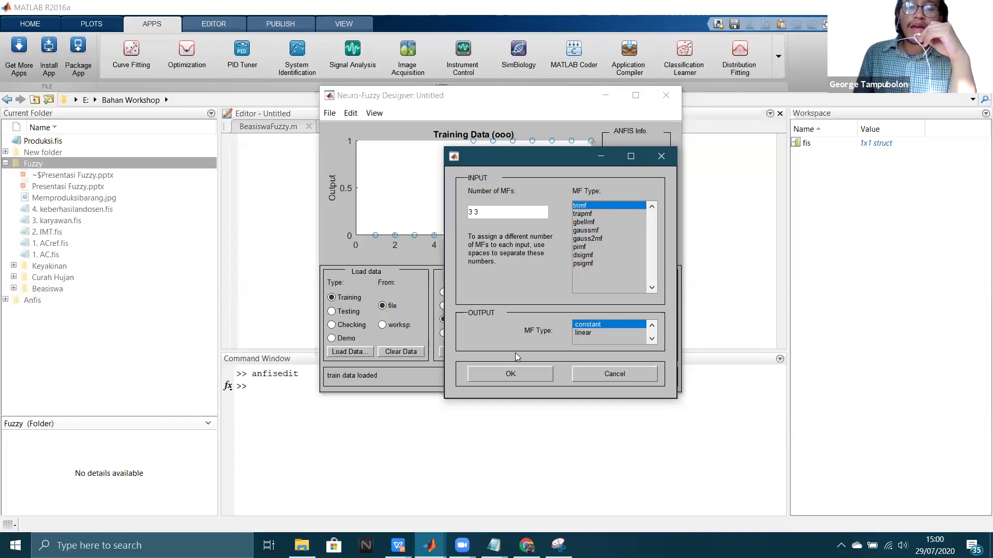
left_click(584, 334)
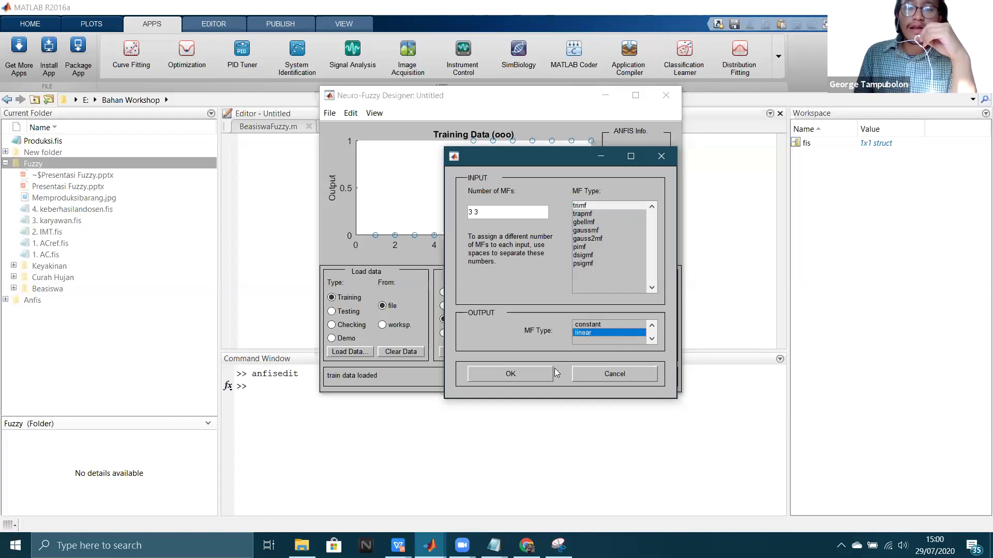
left_click(520, 375)
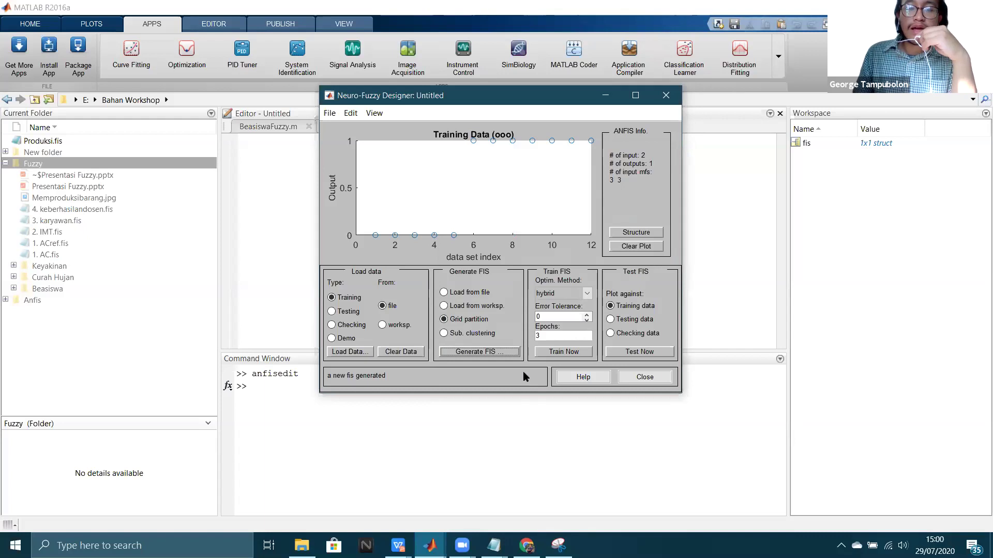
Step: Examine the ANFIS model structure from inputs through rules to output, and close the diagram
left_click(632, 234)
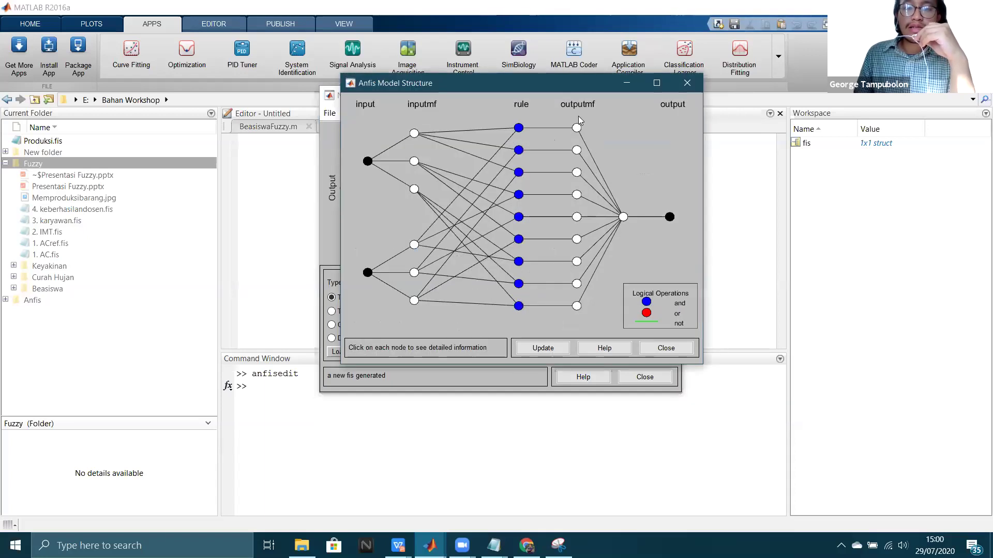
left_click_drag(552, 92, 536, 107)
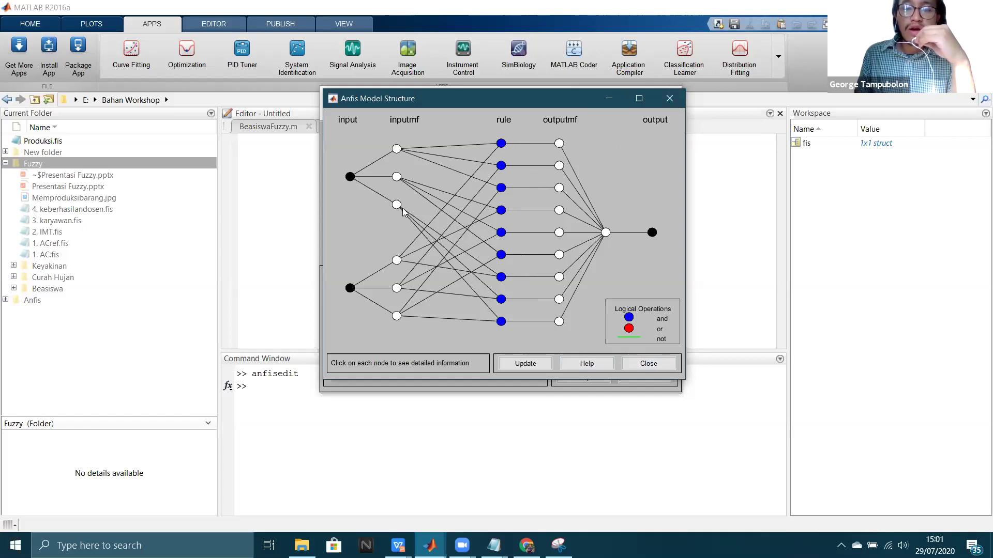
left_click(667, 100)
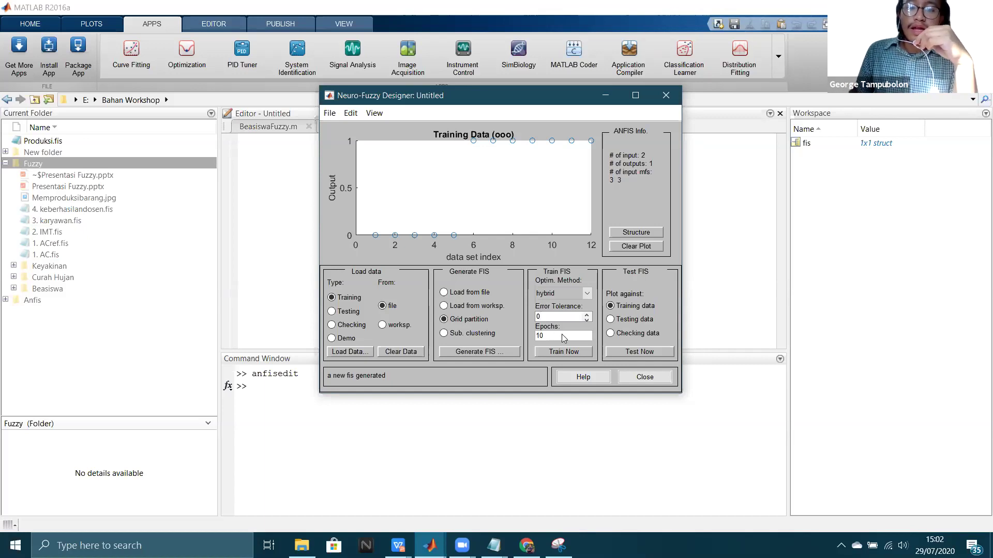
Step: Train the FIS with the hybrid method for 10 epochs, and retrain it for 40 epochs
left_click(561, 353)
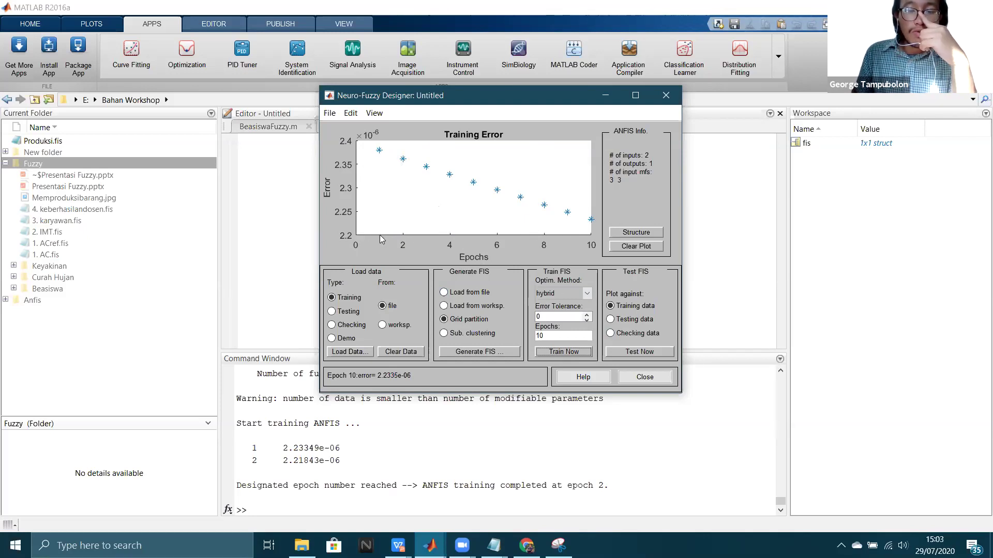
left_click(548, 334)
key("BackSpace")
key("BackSpace")
type("4")
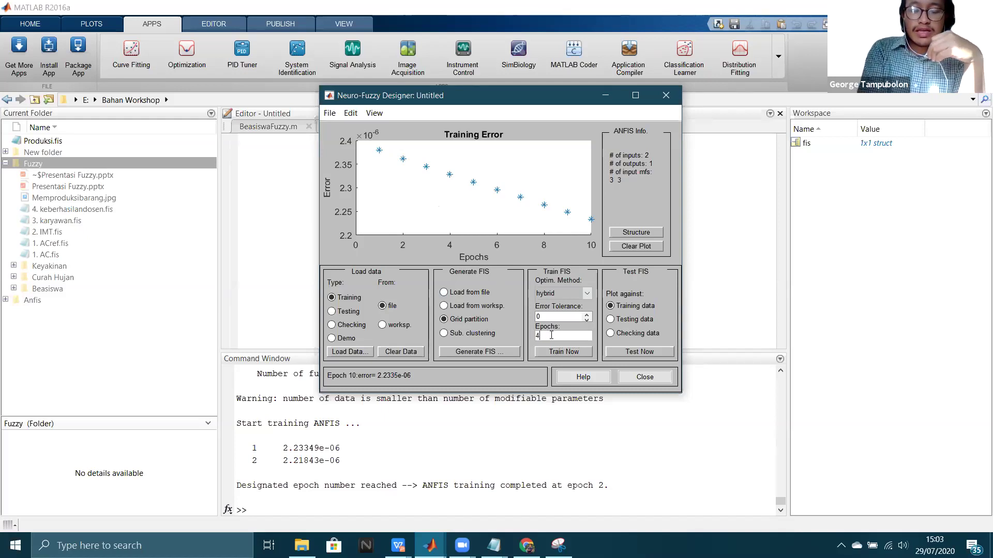
type("0")
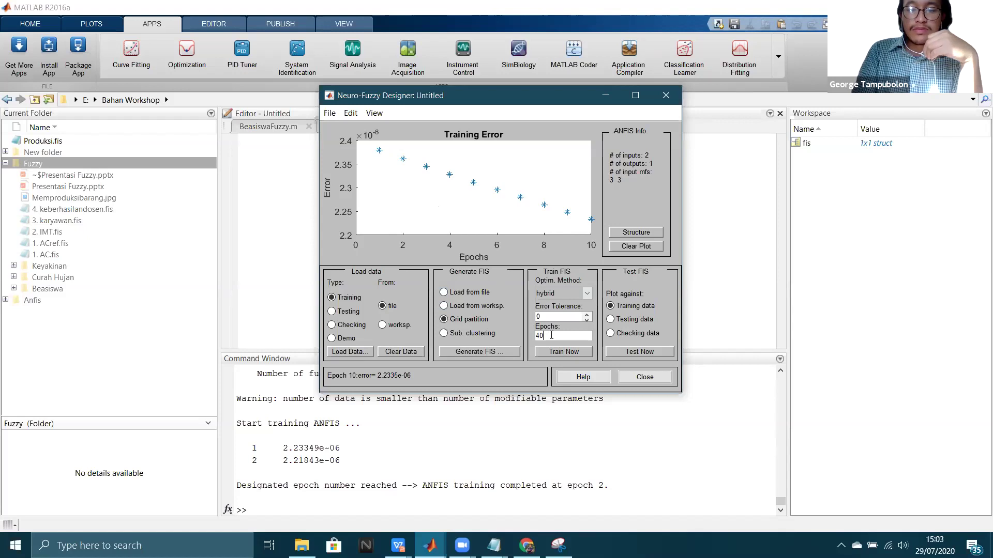
left_click(570, 354)
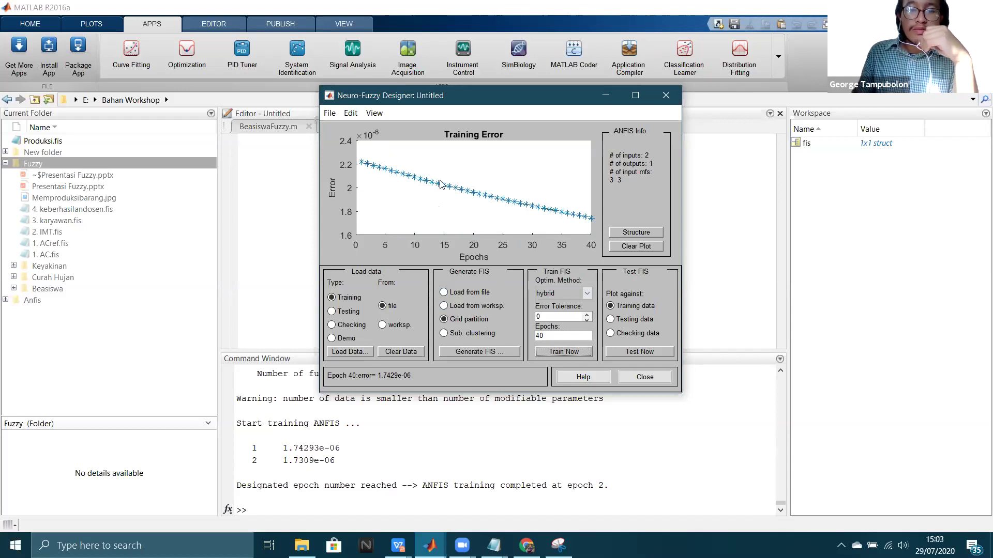
left_click(550, 334)
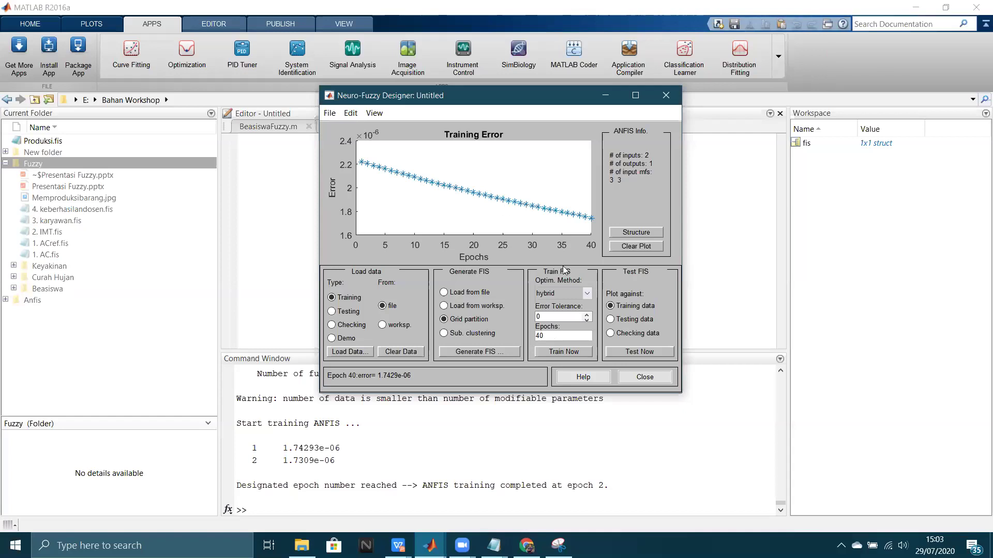
Step: Load the testing data file from the Anfis\Beasiswa folder, showing all file types, and test the FIS against the training data
left_click(610, 320)
left_click(611, 306)
left_click(331, 312)
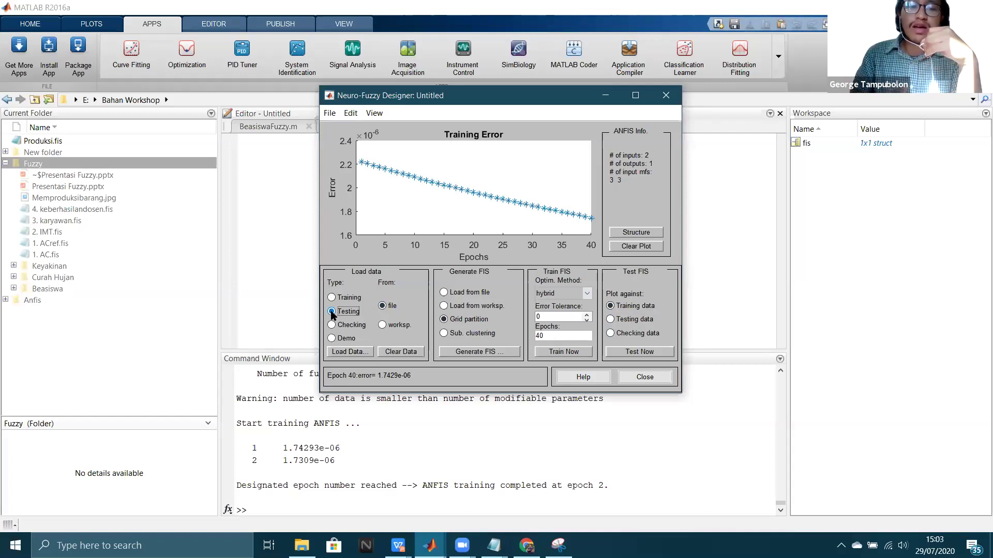
left_click(351, 353)
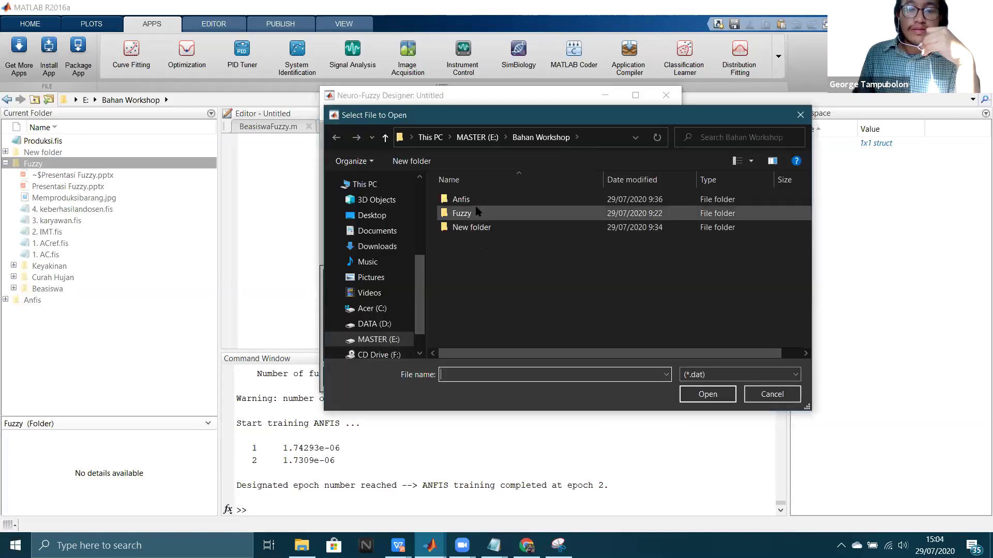
double_click(475, 199)
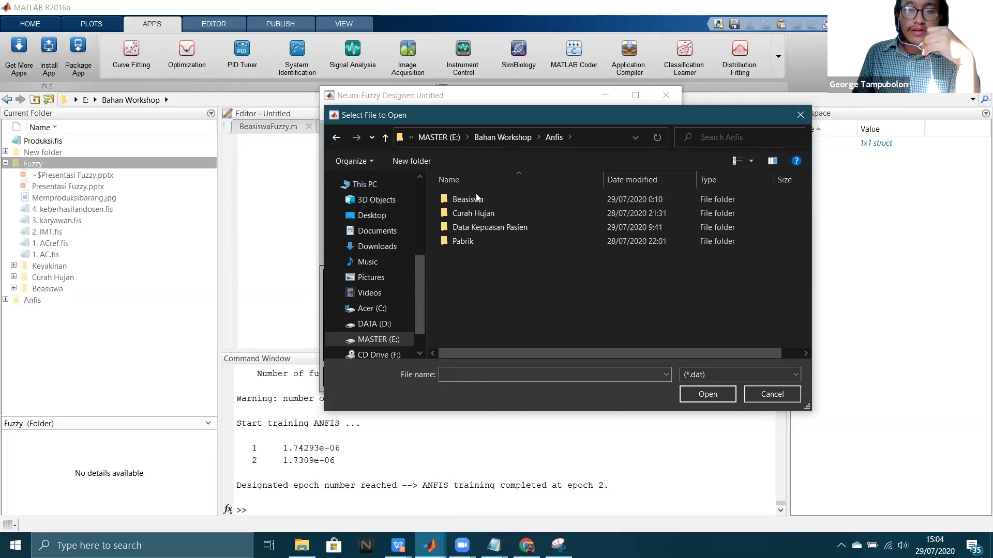
double_click(473, 198)
left_click(690, 376)
left_click(694, 397)
left_click(500, 214)
left_click(713, 396)
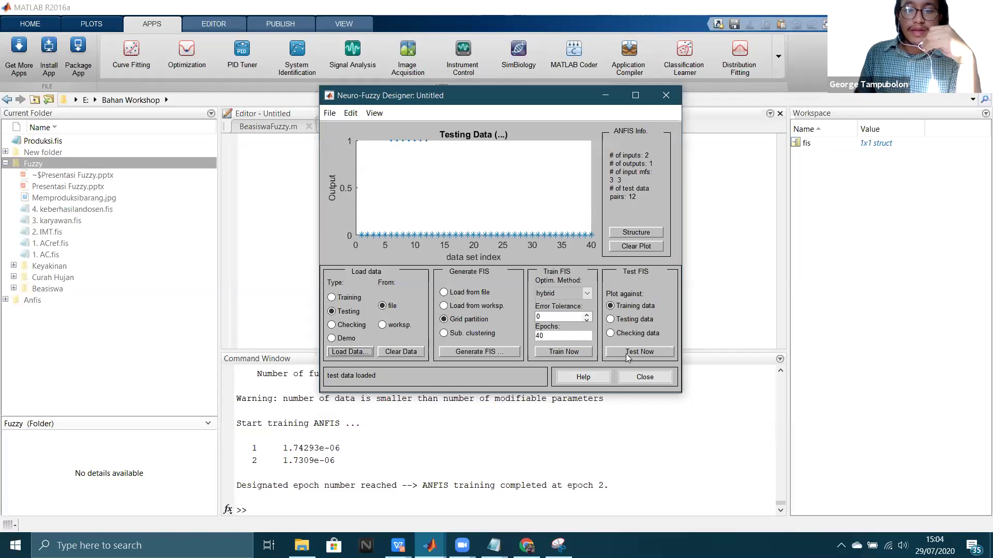
left_click(631, 353)
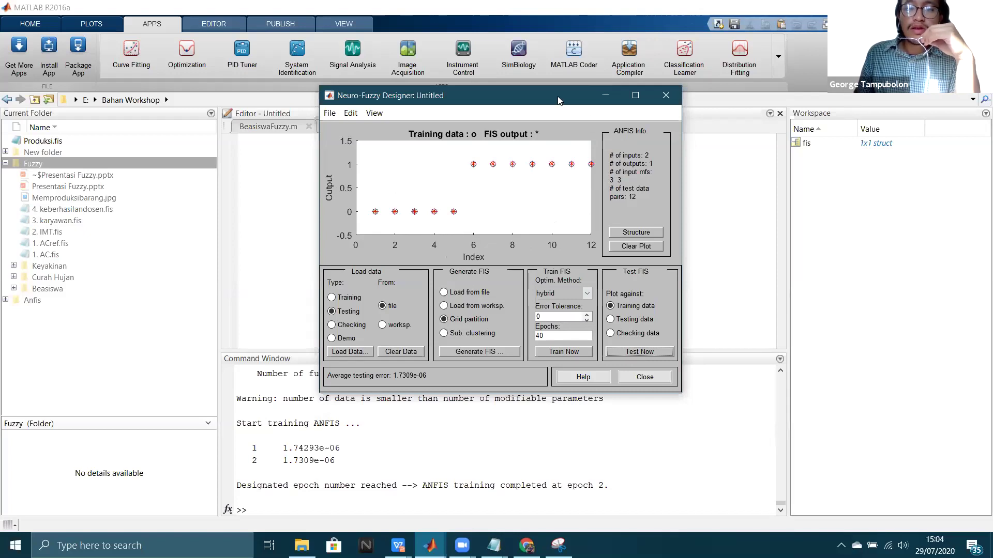
left_click_drag(553, 94, 476, 117)
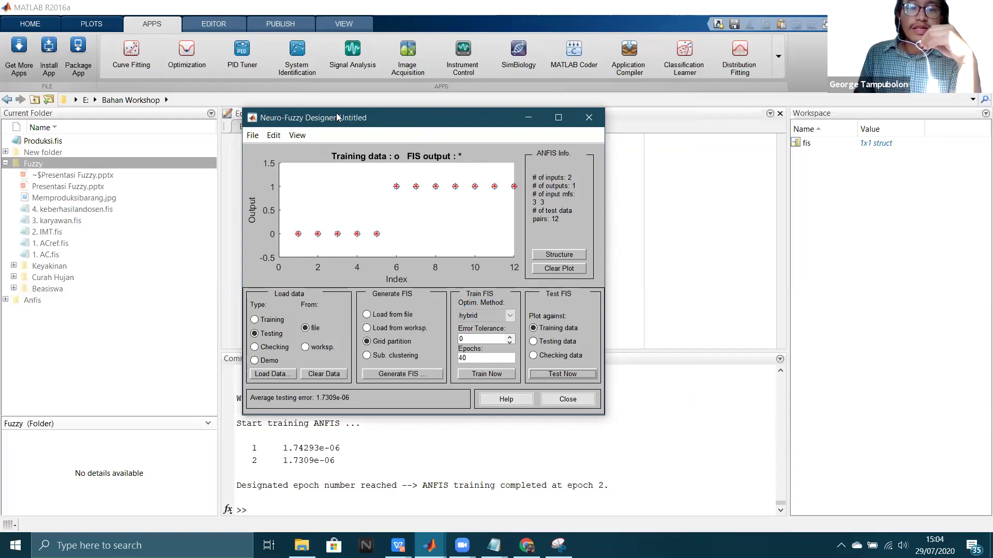
Step: Try renaming input1's first membership function in1mf1 by clearing its name, and close the Membership Function Editor
left_click(273, 136)
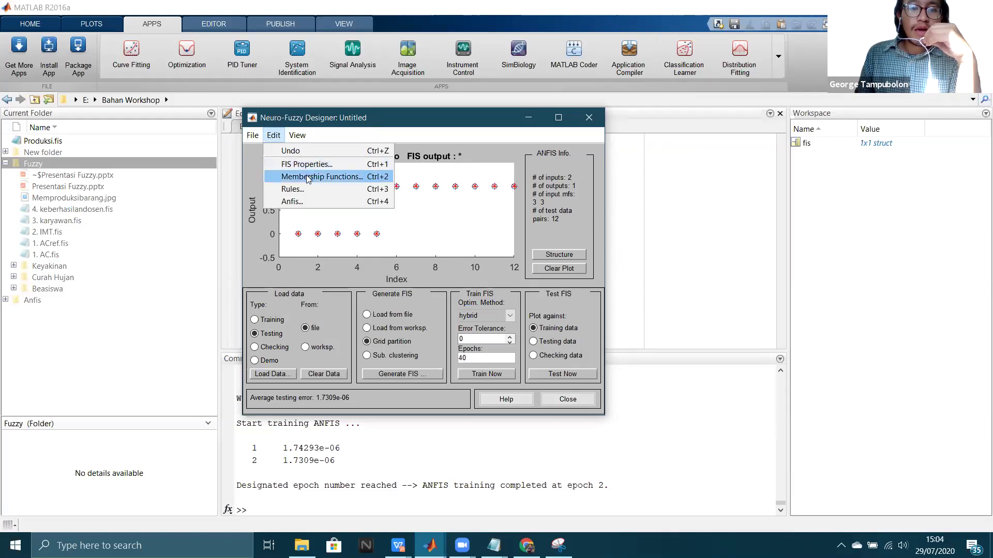
left_click(314, 177)
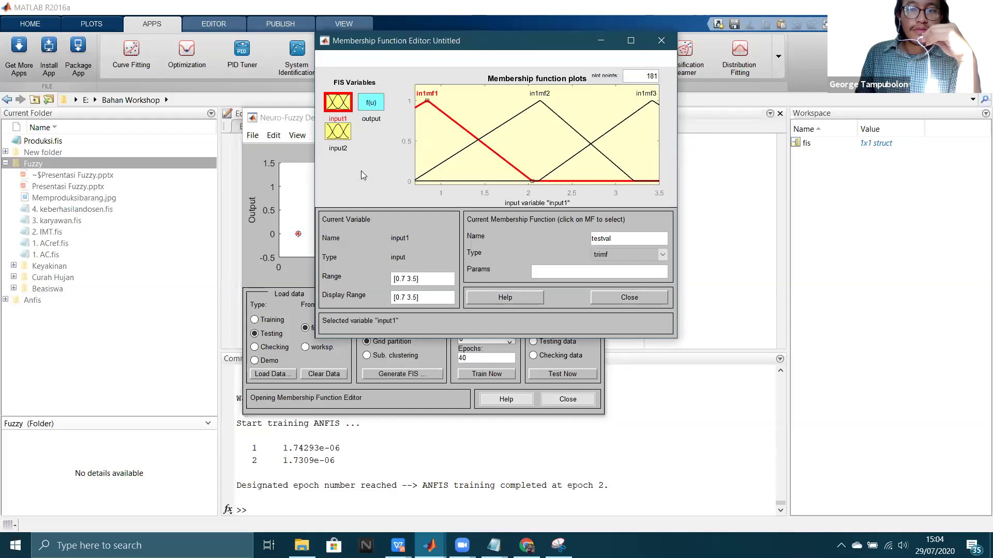
left_click(340, 136)
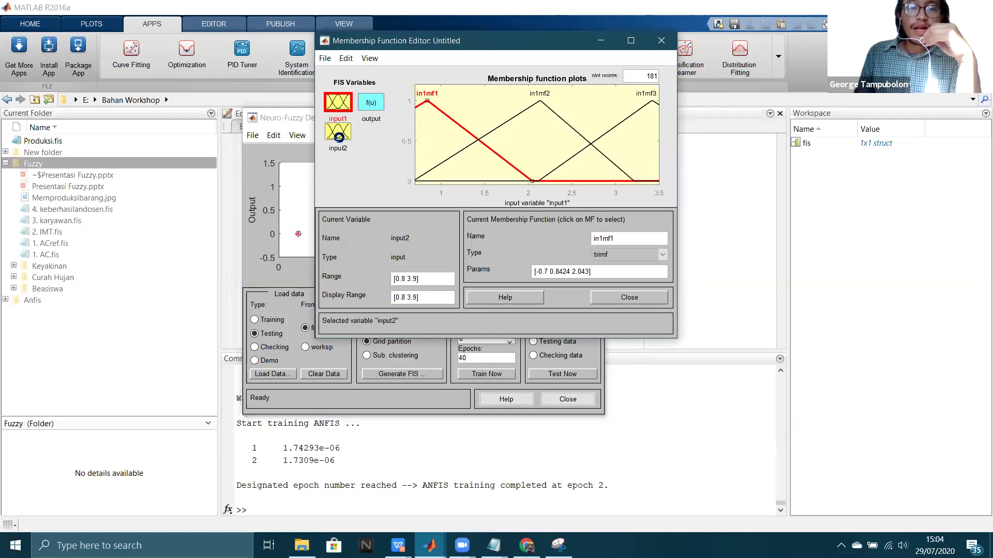
left_click(341, 105)
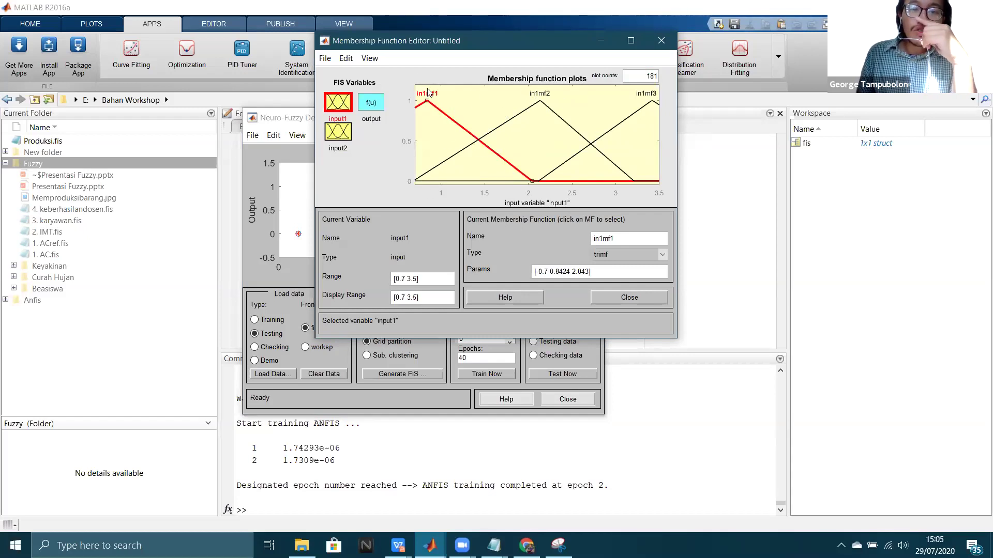
left_click(627, 237)
left_click_drag(627, 237, 589, 238)
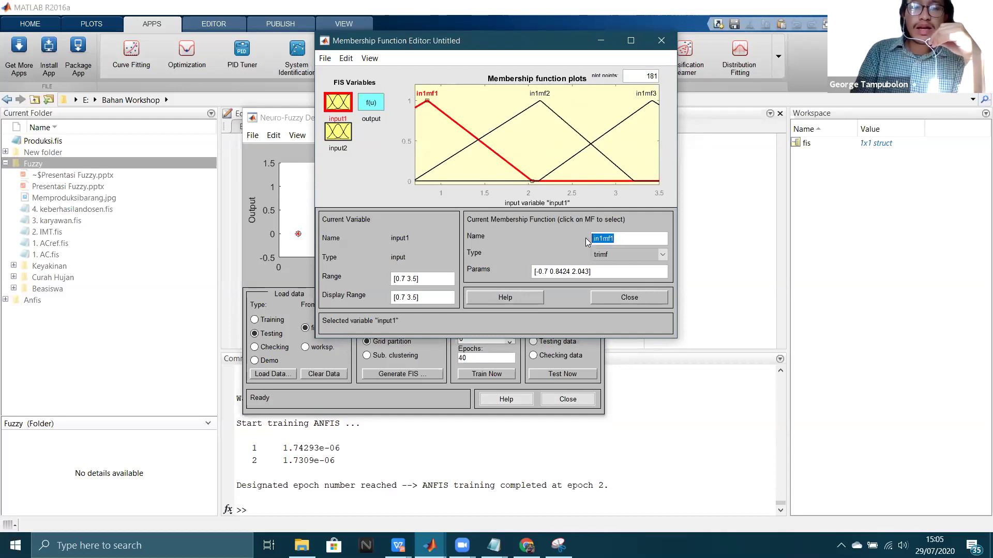
key("BackSpace")
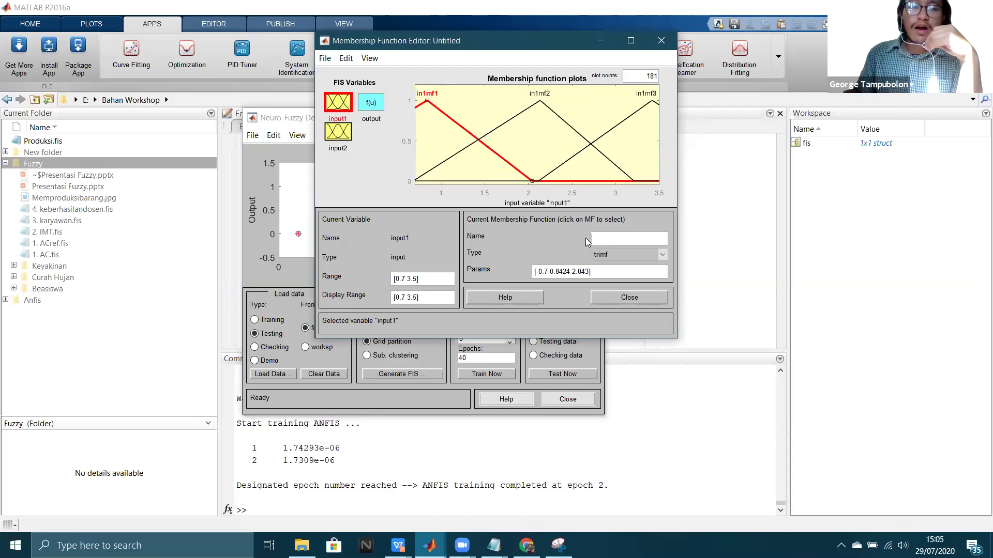
left_click(656, 47)
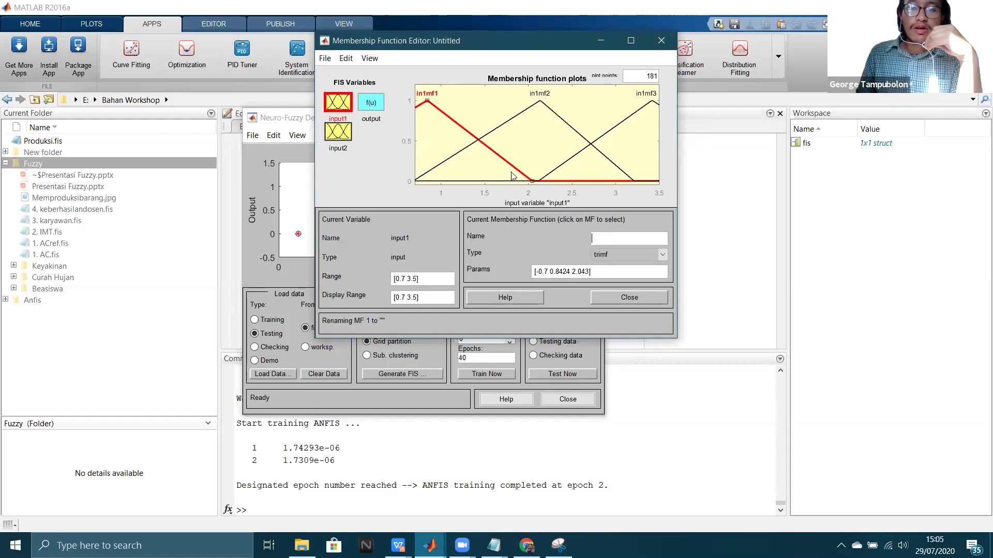
Step: Open the FIS properties and rename the first input variable as IPK
left_click(274, 135)
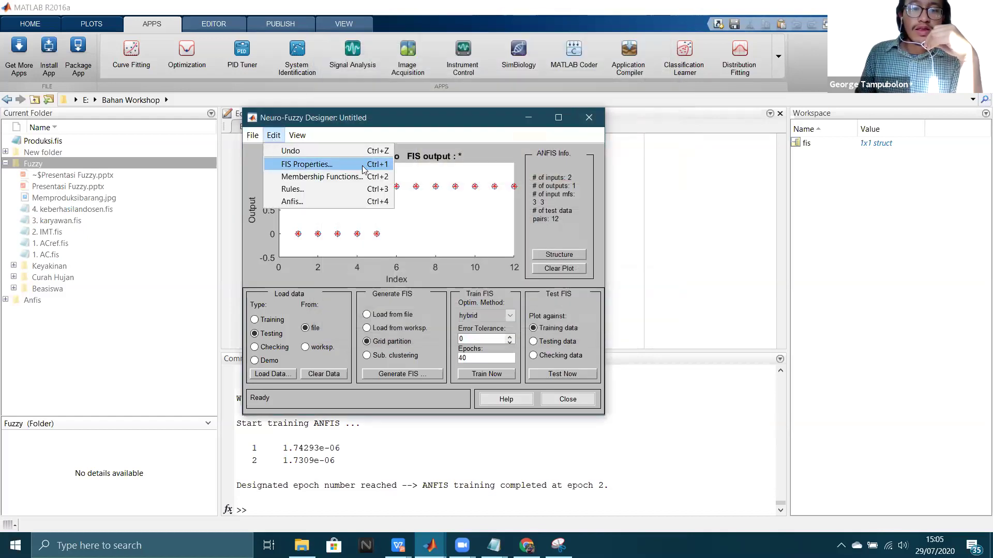
left_click(382, 169)
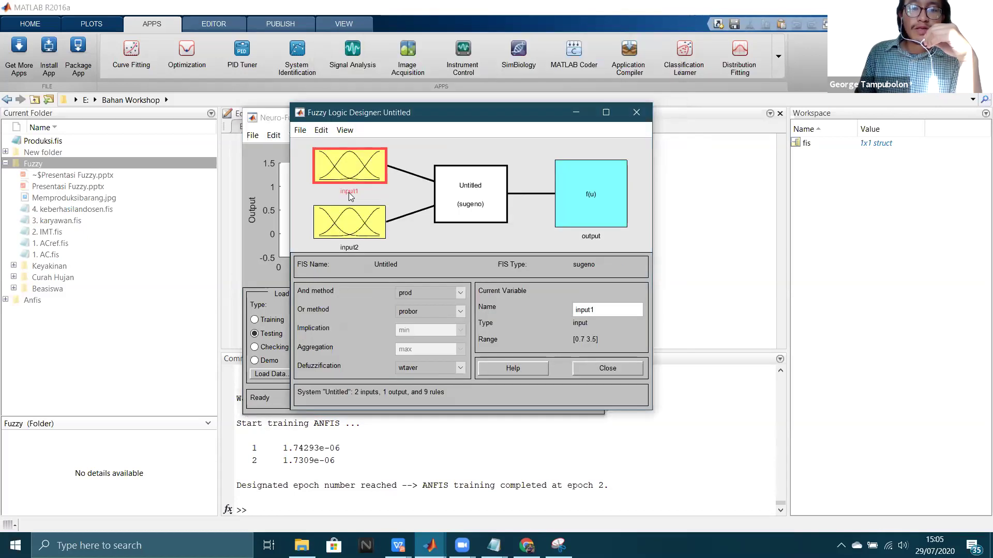
left_click(601, 306)
key("BackSpace")
key("BackSpace")
key("BackSpace")
key("BackSpace")
key("BackSpace")
key("BackSpace")
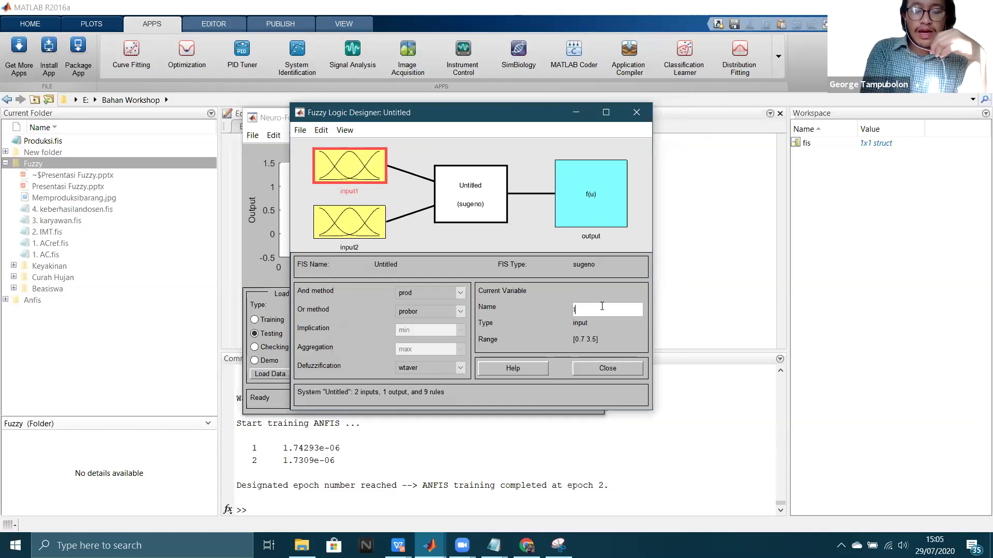
type("IPK")
Step: Rename the second input variable, input2, as Tingkatkemiskinan
left_click(344, 225)
left_click_drag(596, 309, 570, 313)
key("BackSpace")
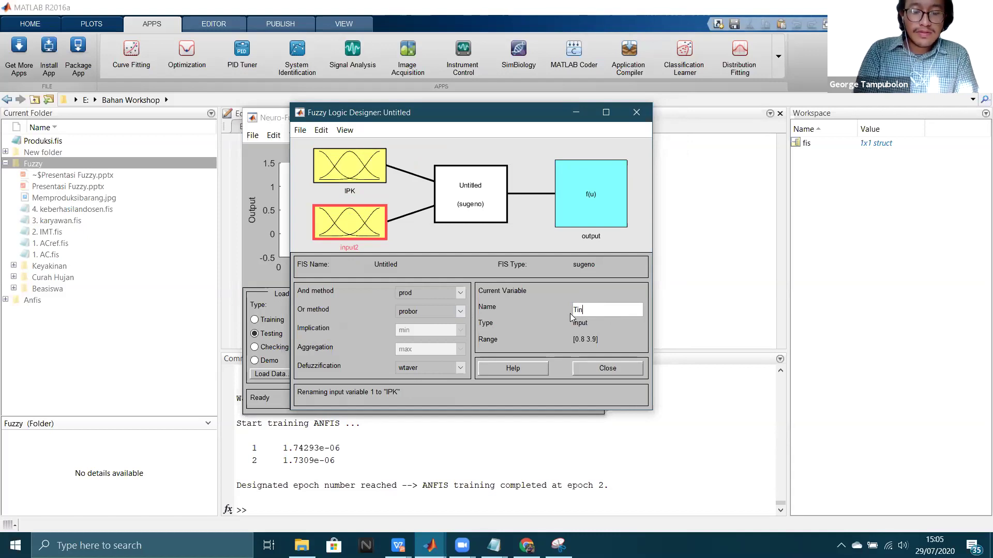
type("Tingkatkemi")
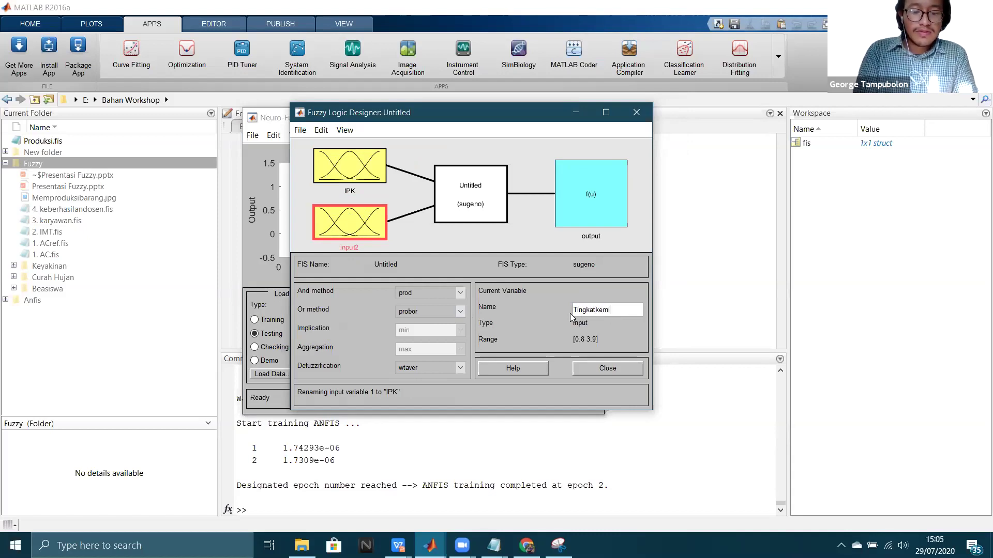
type("skinan")
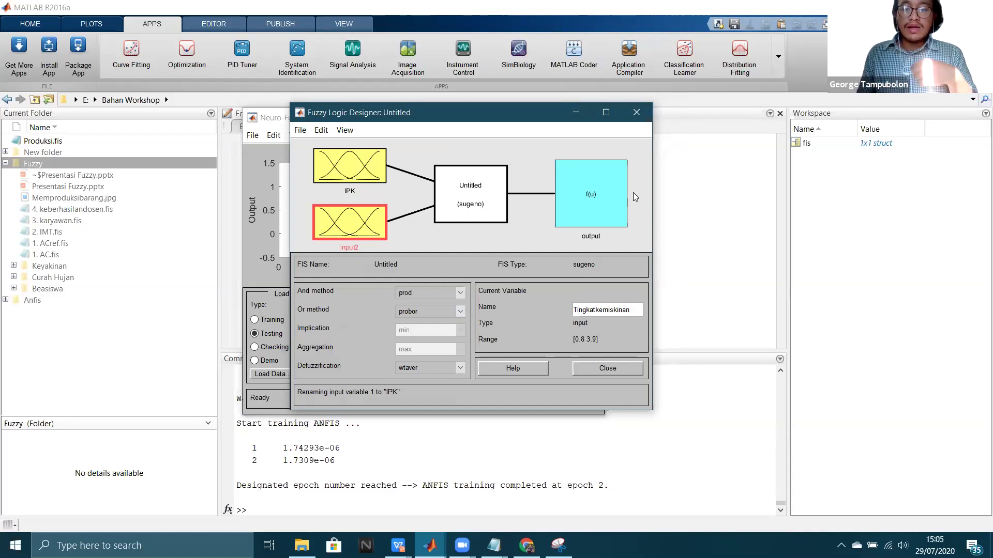
Step: Rename the output variable as Keputusan
left_click(582, 205)
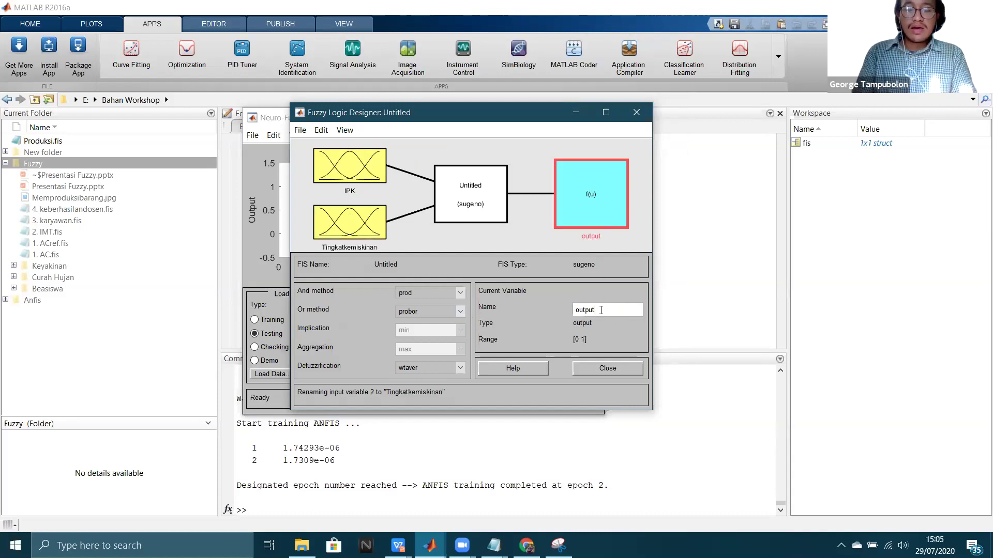
key("BackSpace")
key("BackSpace")
key("BackSpace")
key("BackSpace")
key("BackSpace")
type("Kepetu")
key("BackSpace")
key("BackSpace")
key("BackSpace")
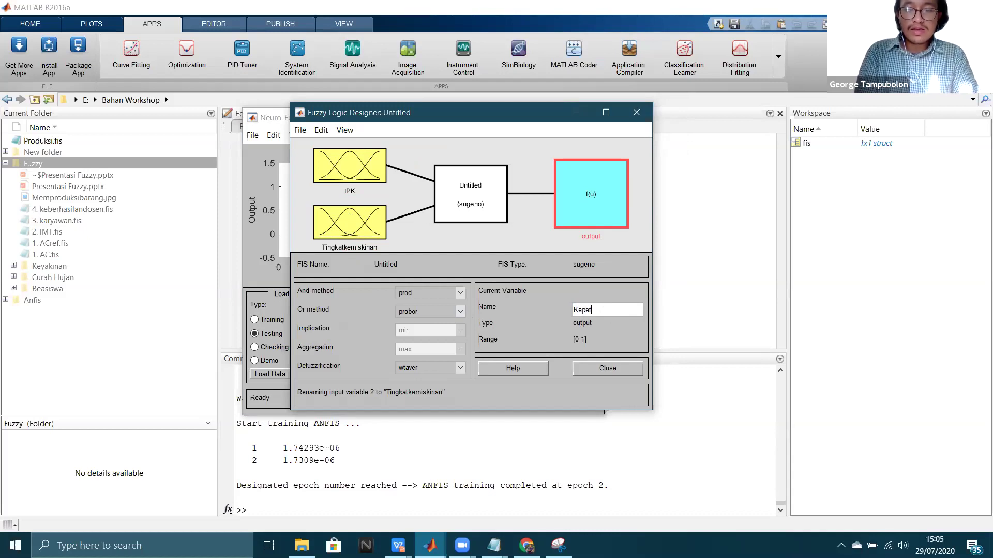
type("utusan")
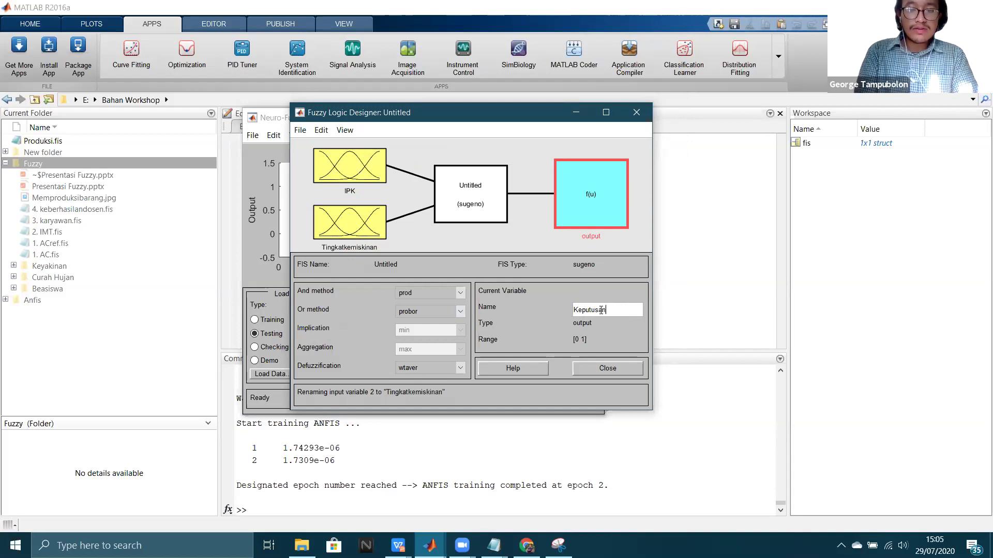
key("Return")
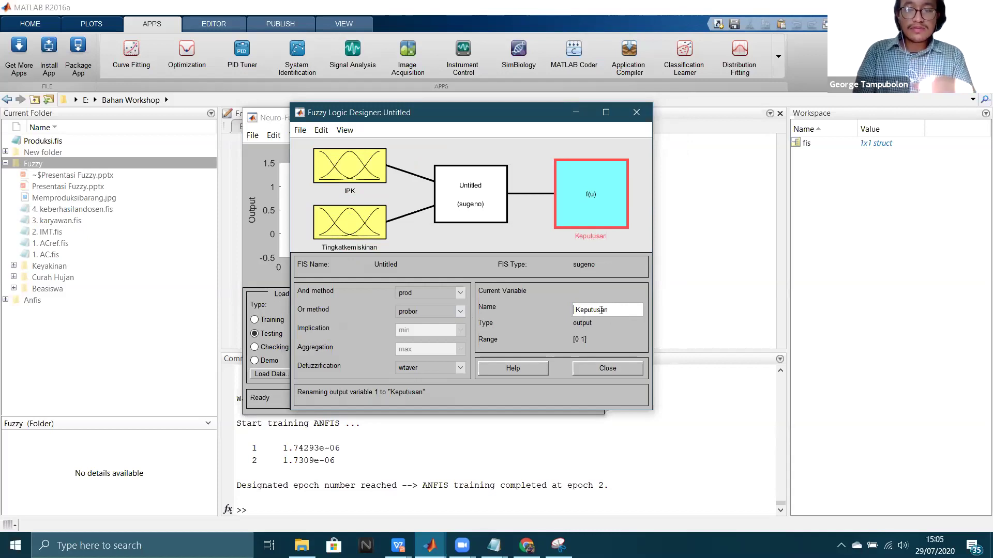
Step: Open the membership functions of IPK and name the first one Kurang
left_click(319, 131)
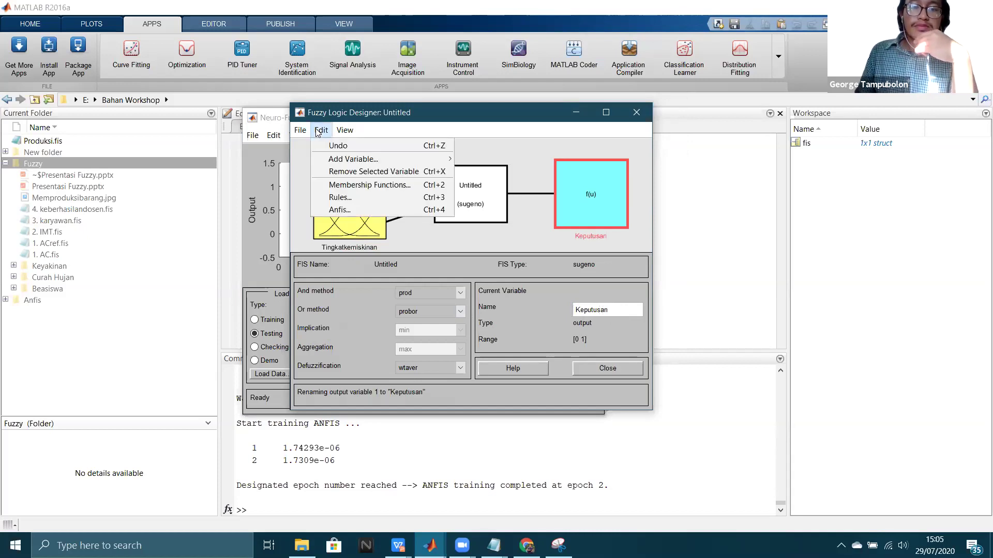
left_click(348, 172)
double_click(354, 176)
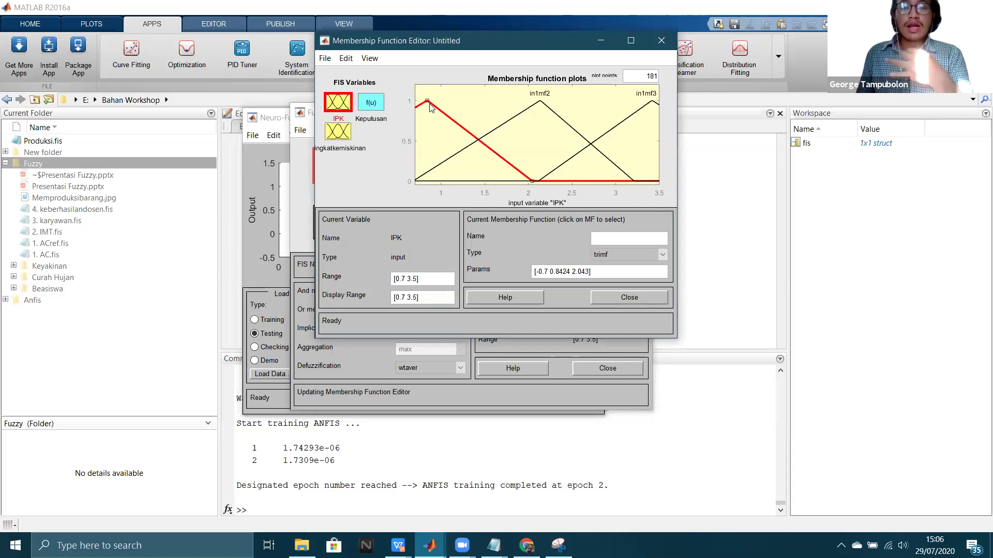
left_click(619, 240)
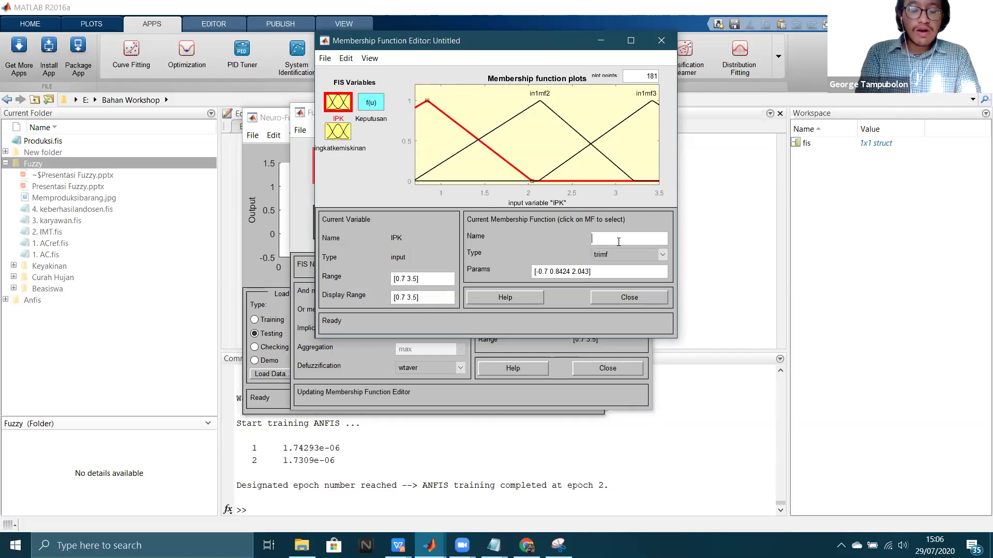
left_click(618, 241)
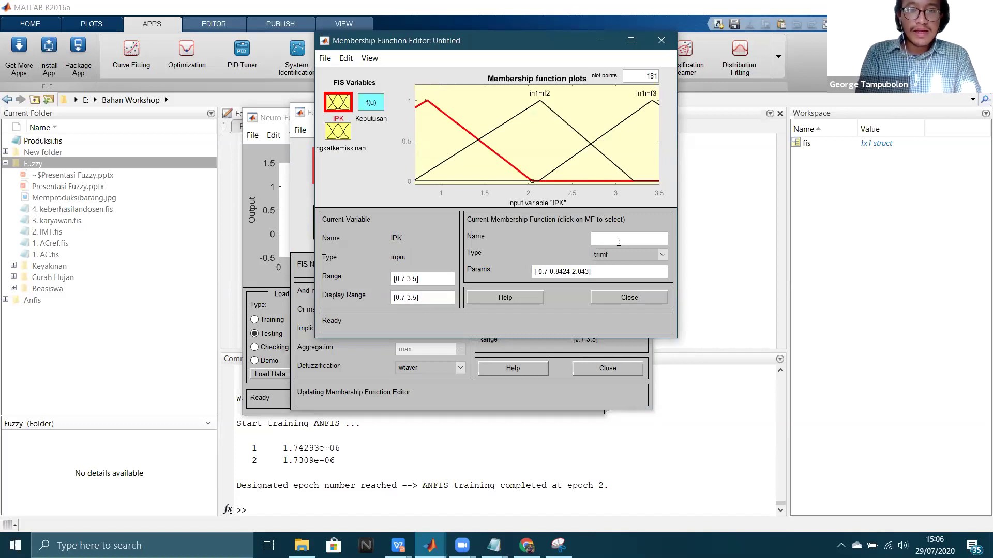
type("Kurang")
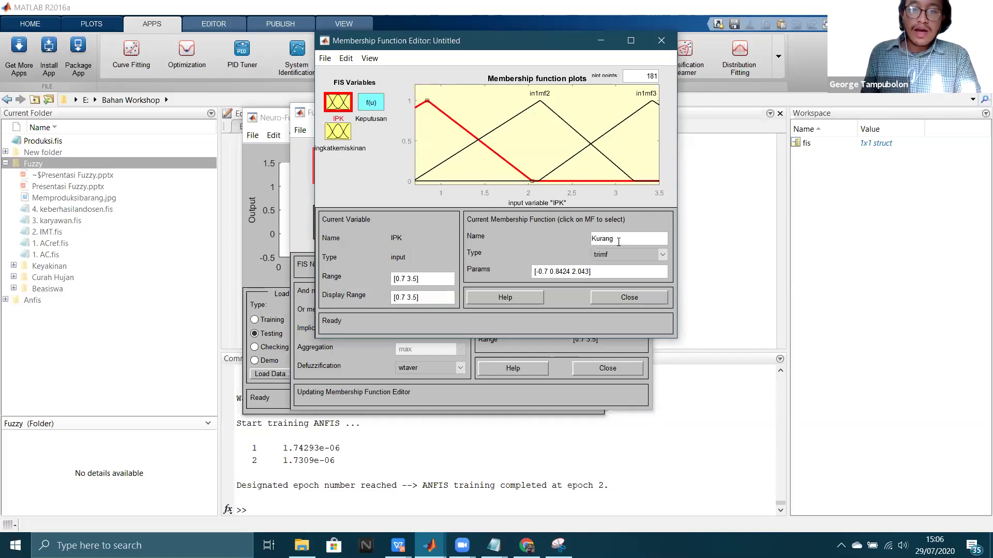
left_click(503, 122)
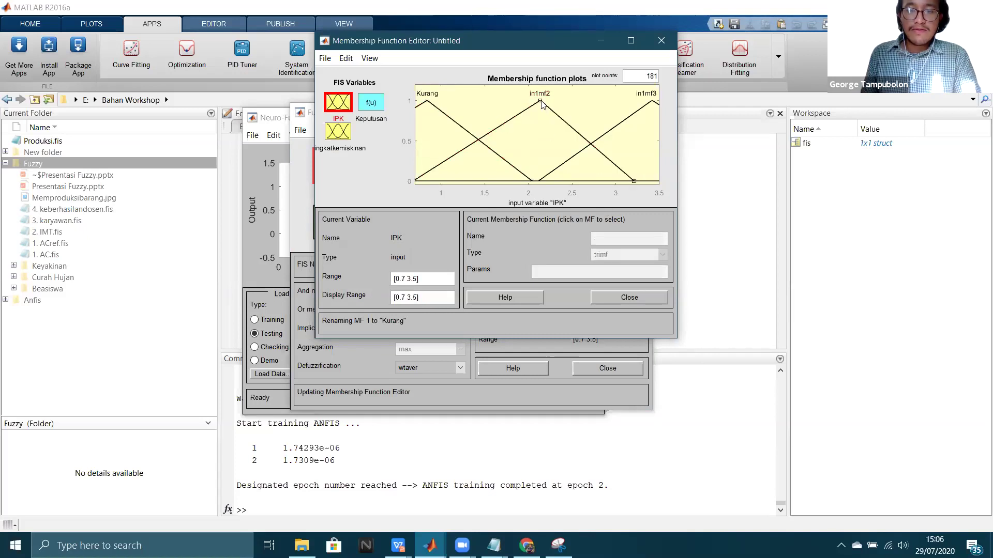
Step: Rename the second membership function of IPK, in1mf2, as Sedang
left_click(561, 120)
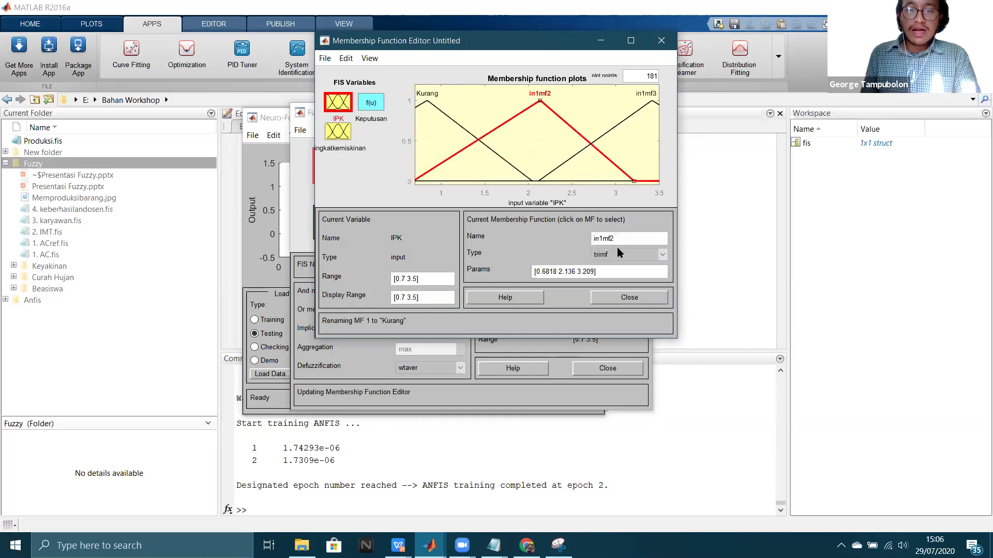
key("BackSpace")
key("BackSpace")
key("BackSpace")
key("BackSpace")
key("BackSpace")
key("BackSpace")
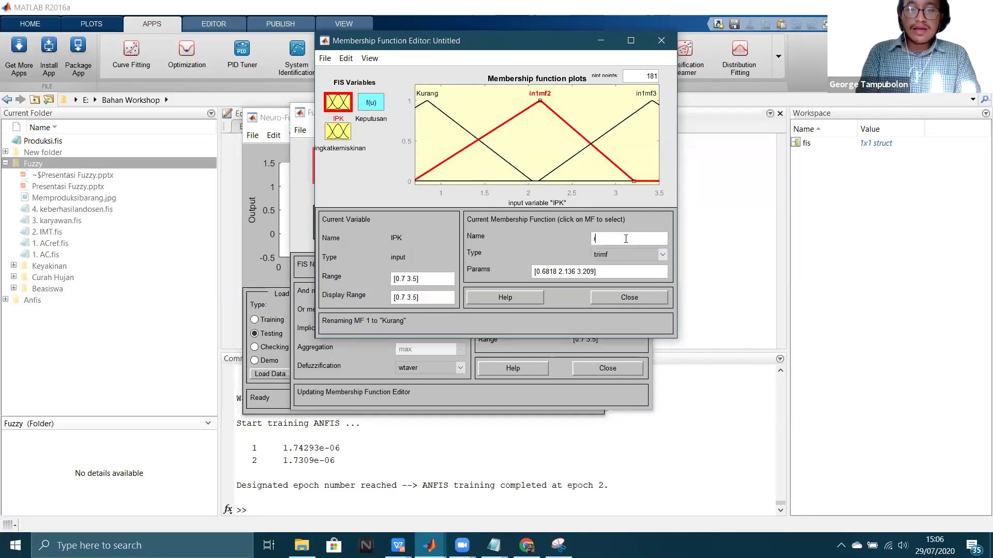
type("Sedang")
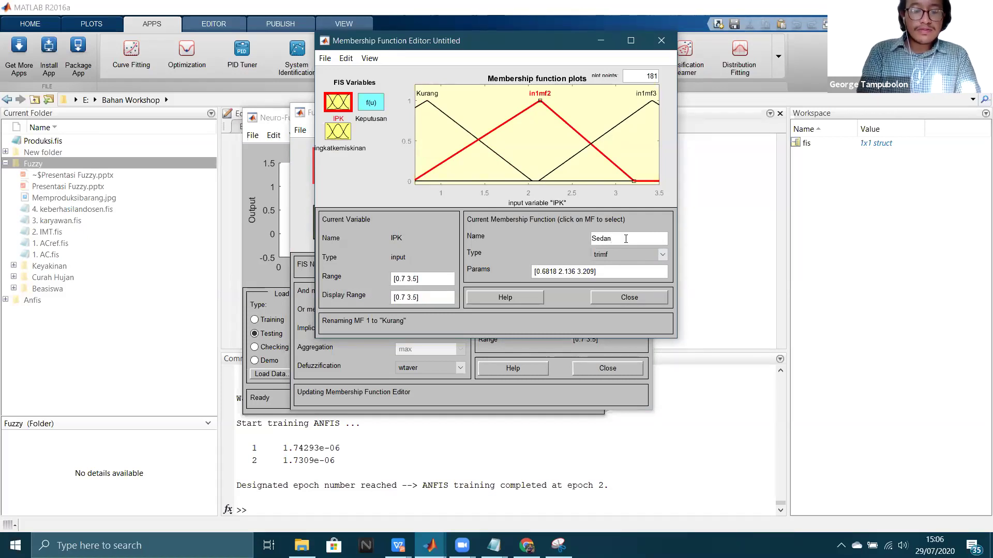
Step: Rename the third membership function of IPK, in1mf3, as Bagus
left_click(617, 126)
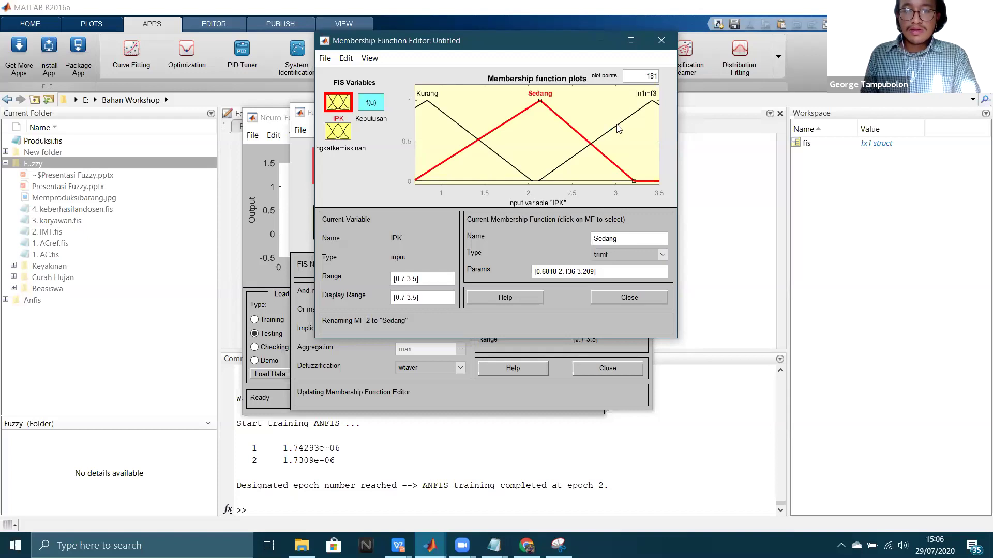
double_click(626, 237)
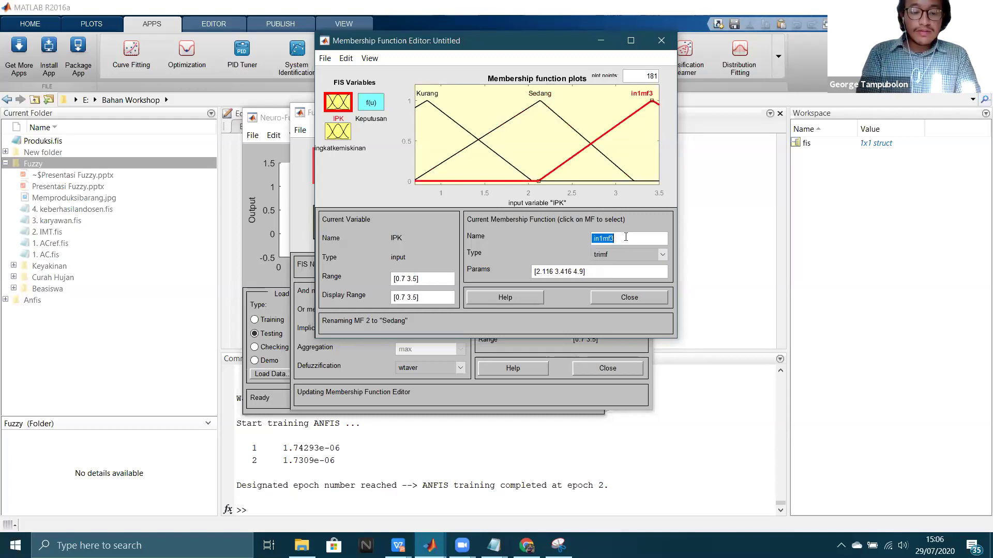
type("us")
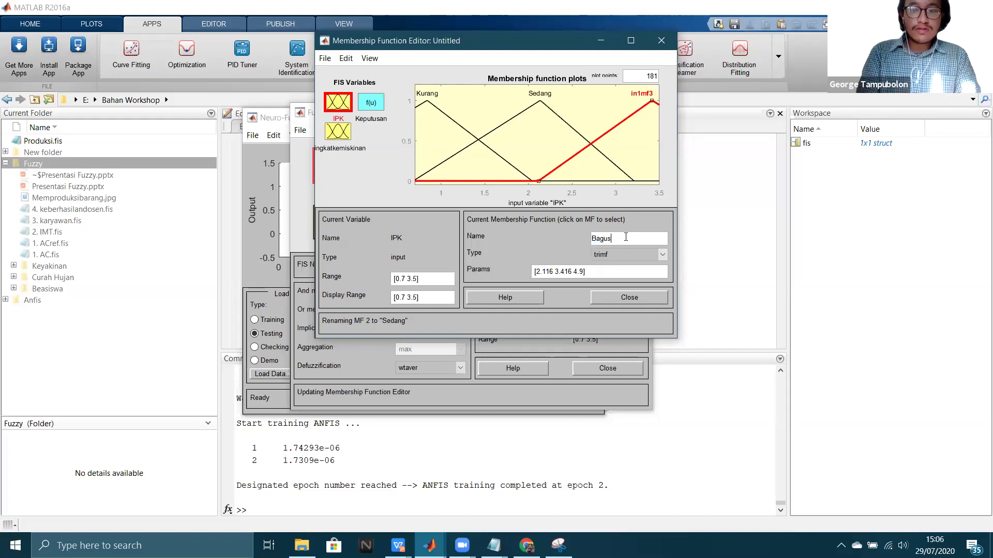
key("Return")
Step: Rename the first membership function of the input Tingkatkemiskinan, in2mf1, as Miskin
left_click(340, 140)
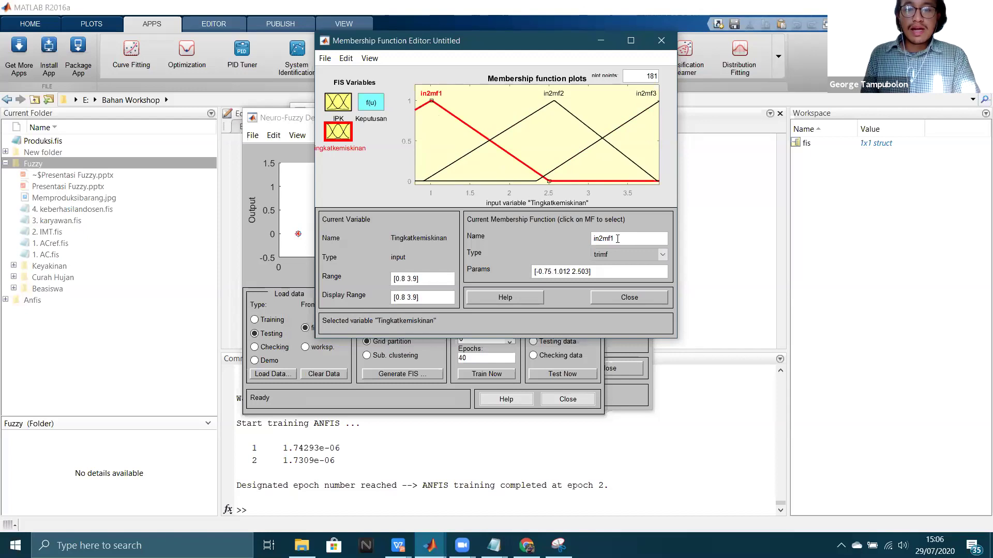
left_click_drag(634, 237, 551, 238)
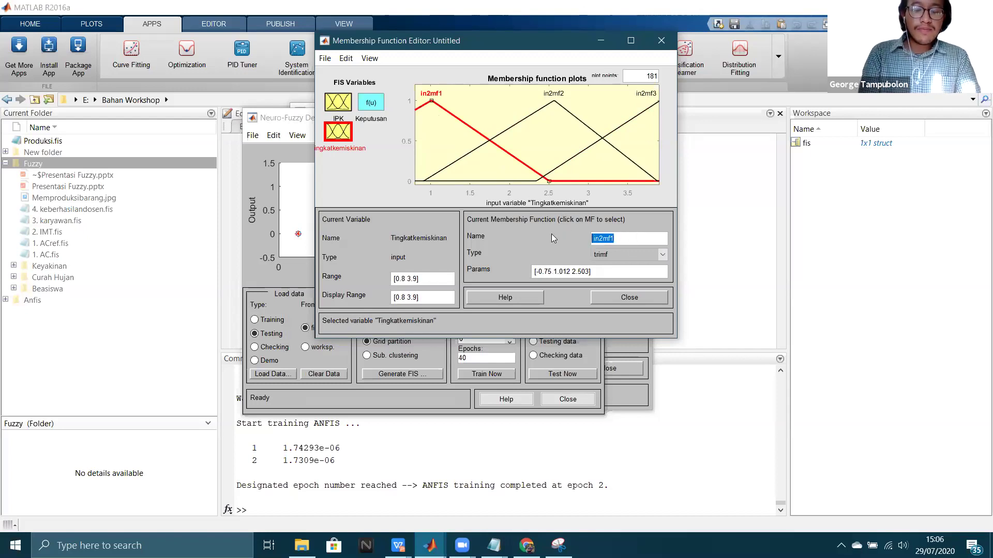
type("Miskin")
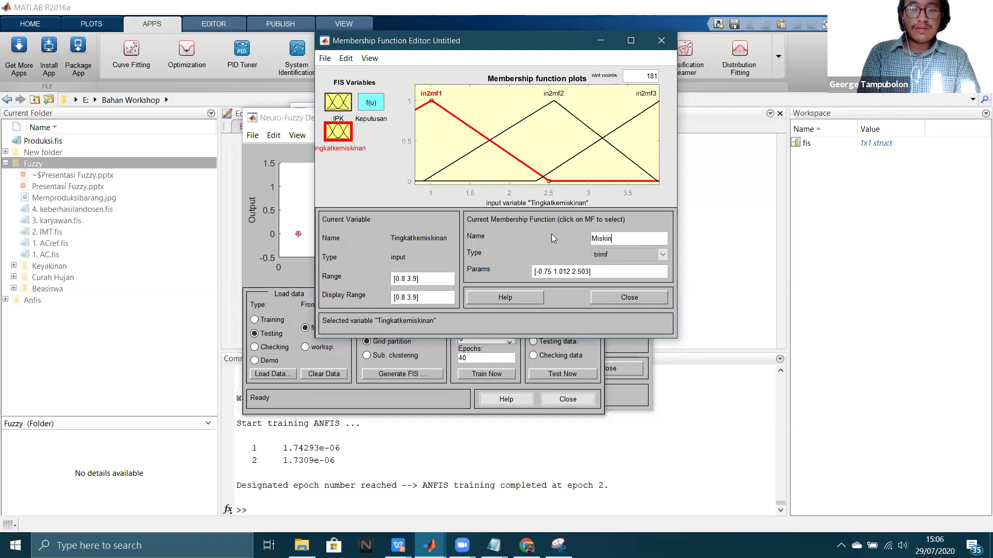
left_click(529, 118)
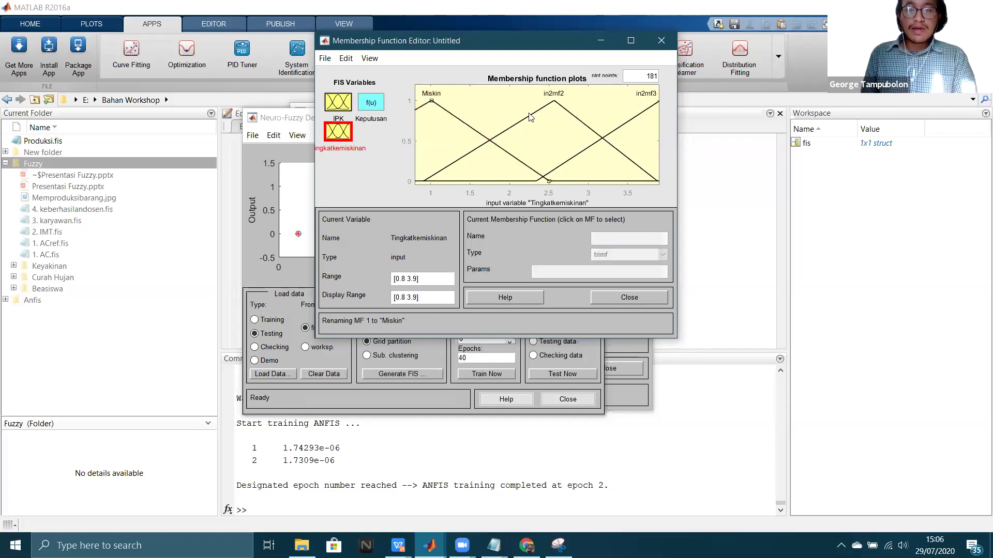
Step: Rename the second and third membership functions of Tingkatkemiskinan as Sedang and Kaya
left_click(528, 119)
type("Sedang")
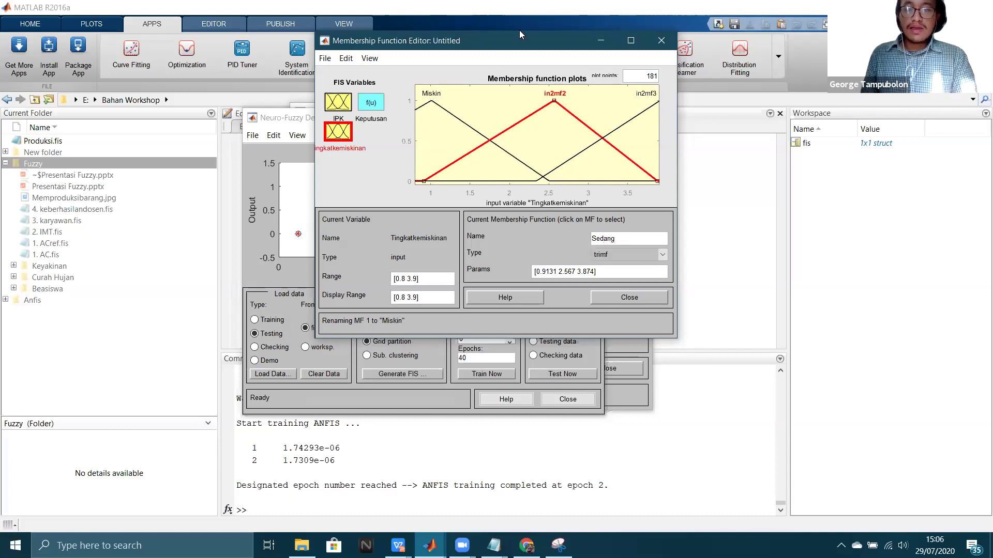
left_click(638, 114)
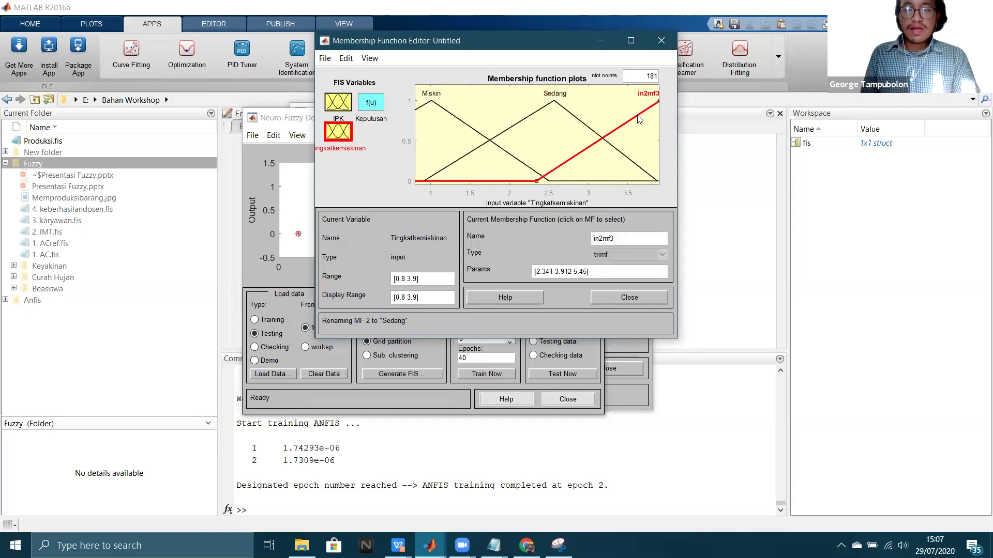
left_click_drag(620, 237, 587, 238)
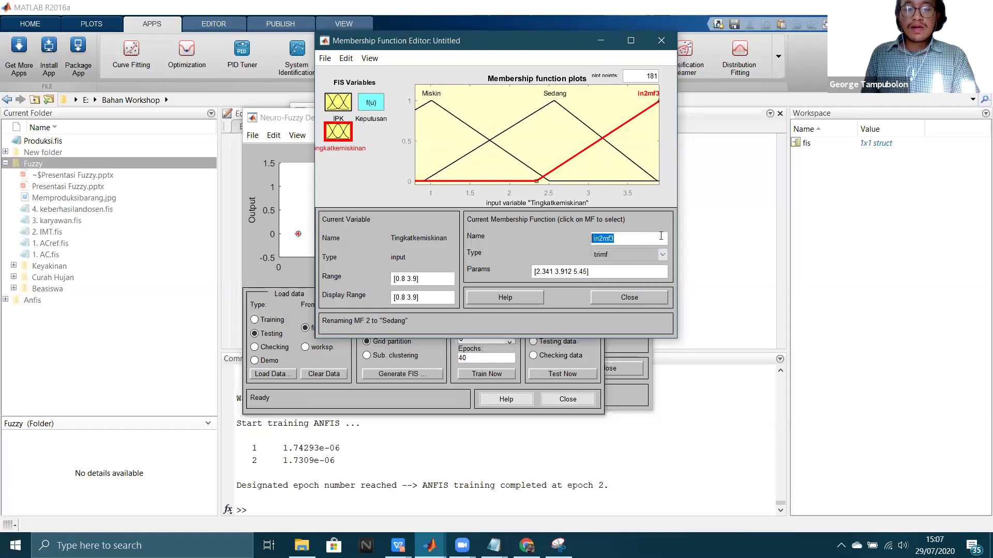
type("Kaya")
key("Return")
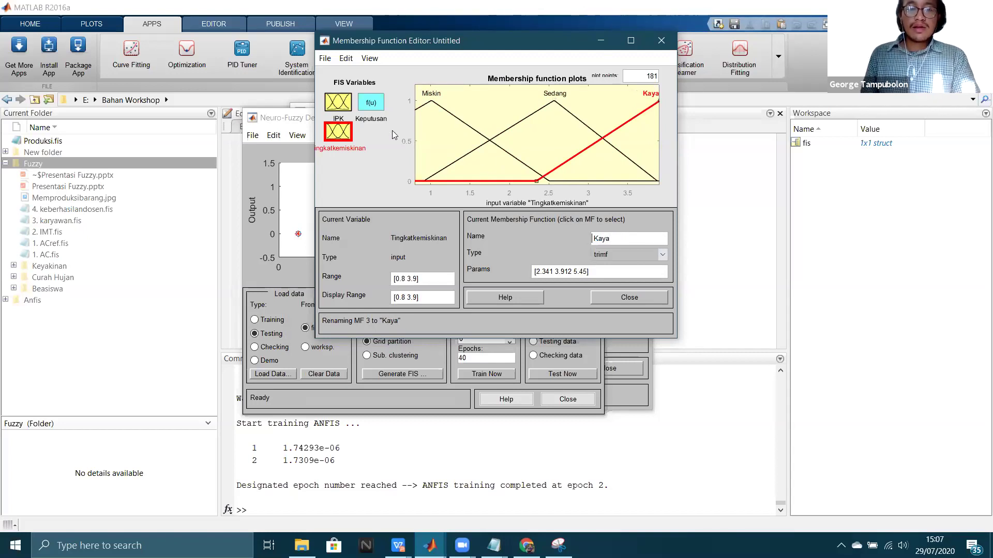
Step: Show the membership functions of the output Keputusan and examine the generated rules in the Rule Editor
left_click(376, 114)
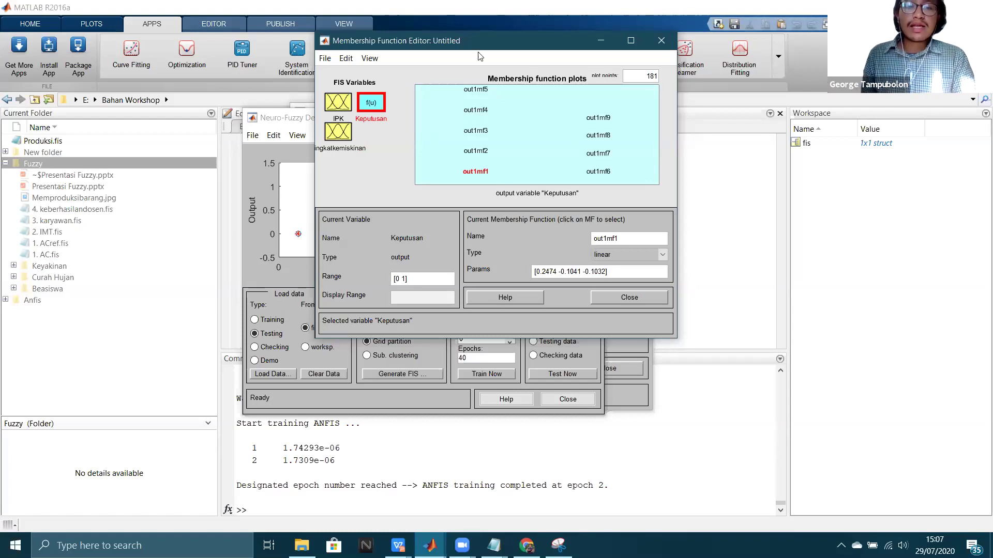
left_click(349, 59)
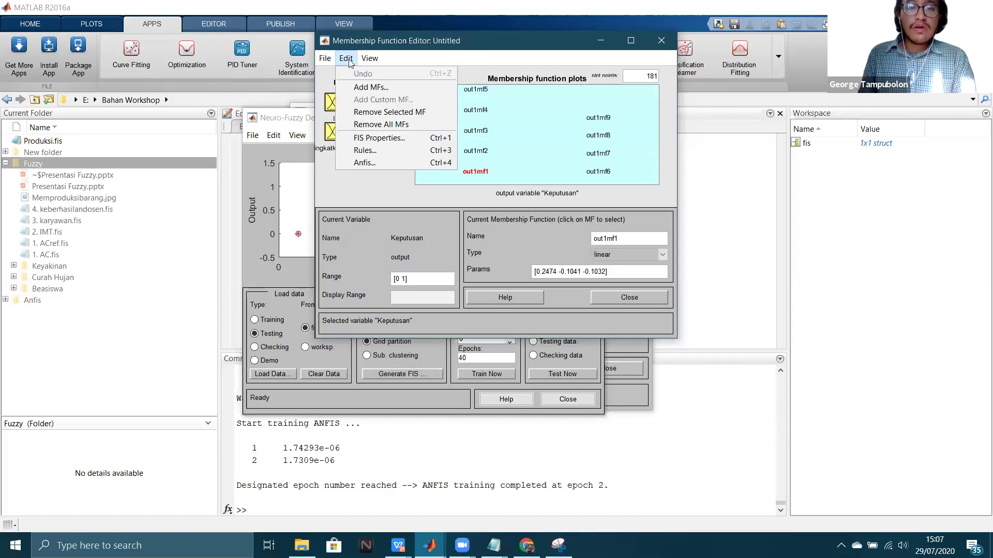
left_click(360, 151)
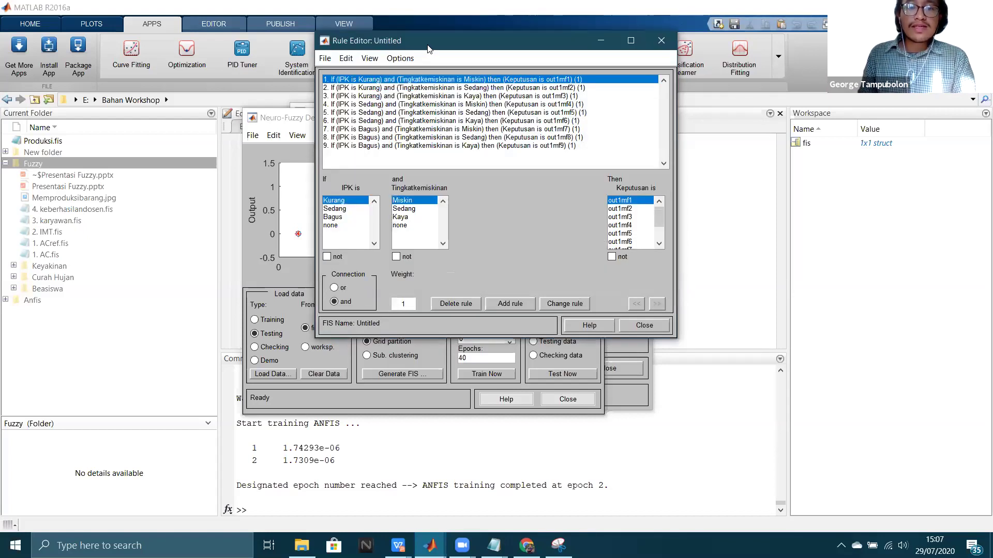
left_click_drag(428, 46, 426, 50)
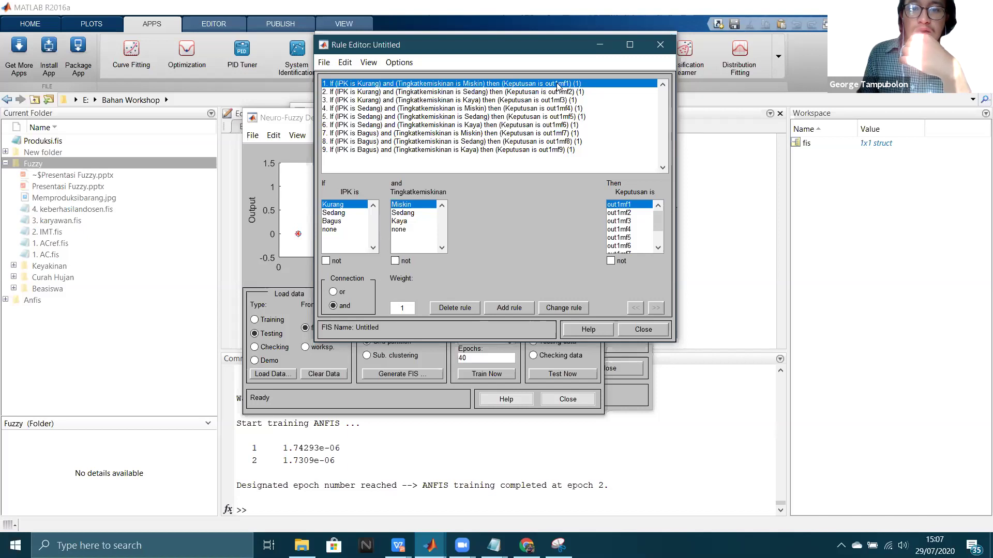
left_click(477, 93)
left_click(477, 100)
left_click(482, 109)
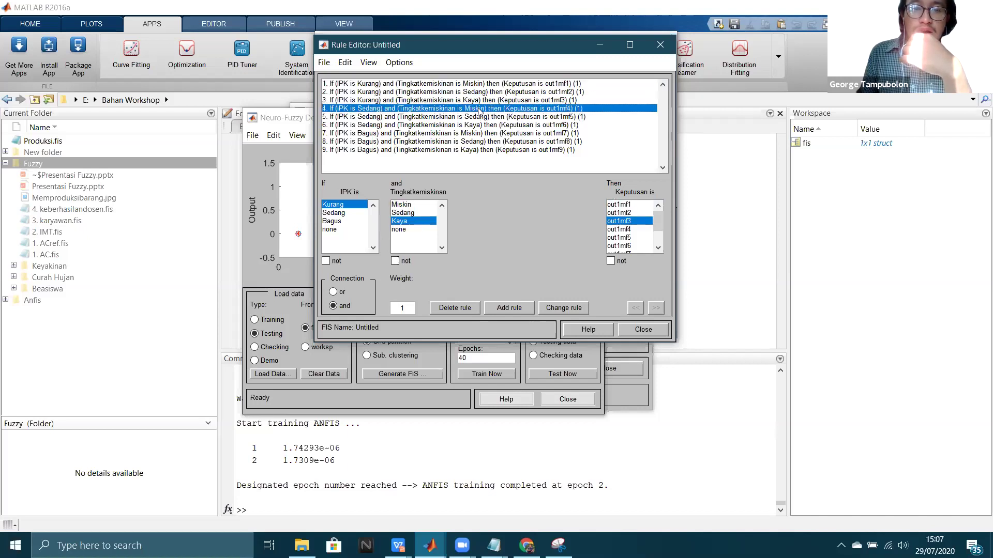
left_click(461, 150)
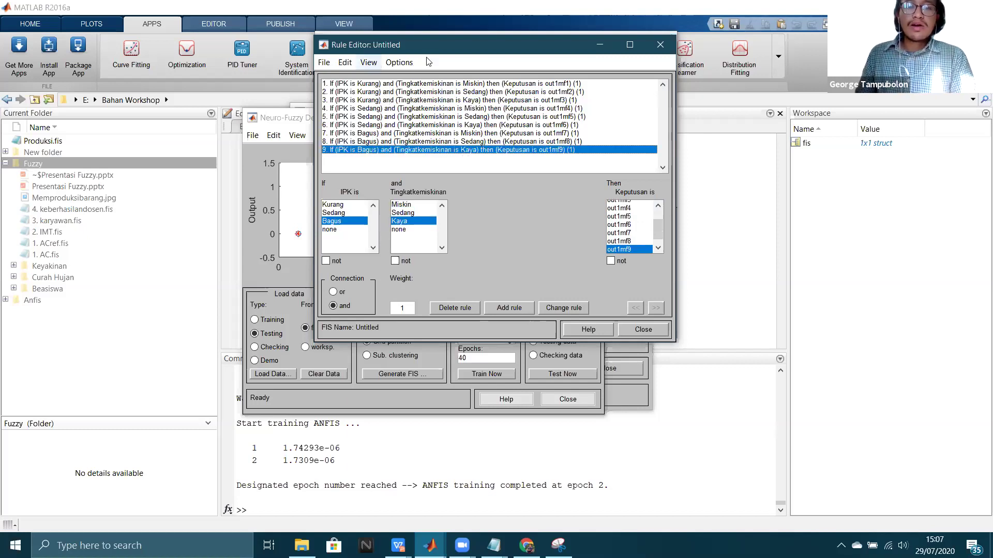
Step: Open the Rule Viewer and set IPK to about 2.51 and Tingkatkemiskinan to about 2.42
left_click_drag(428, 55, 389, 91)
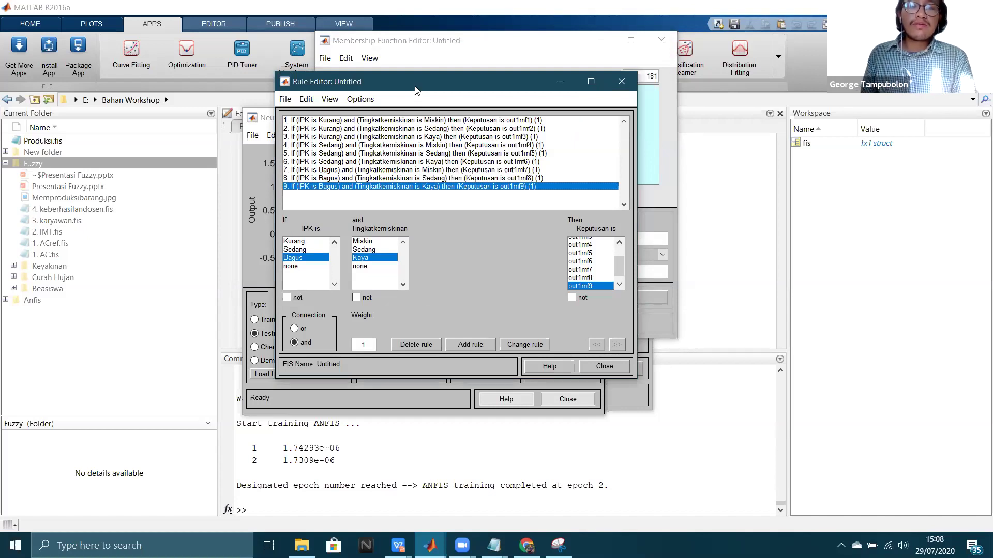
left_click(331, 100)
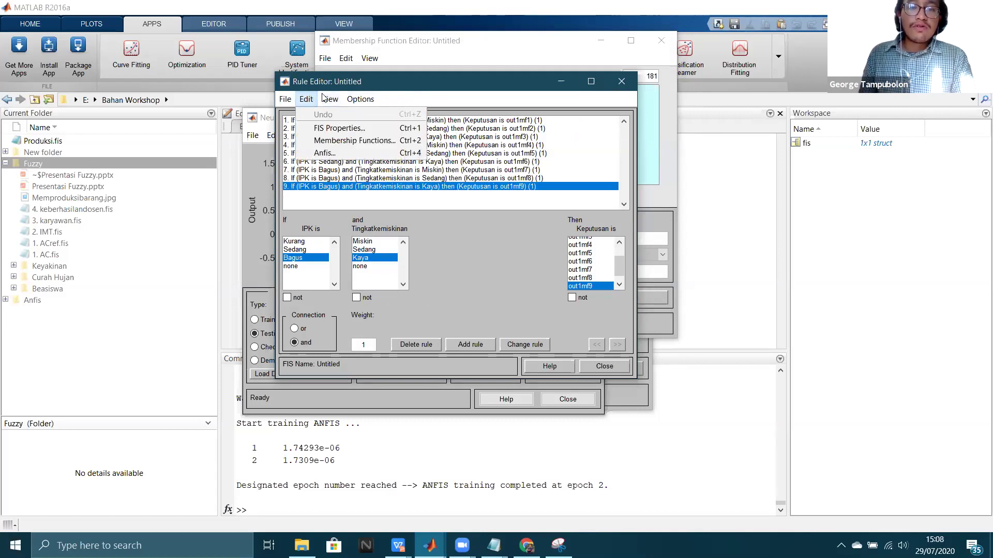
left_click(353, 116)
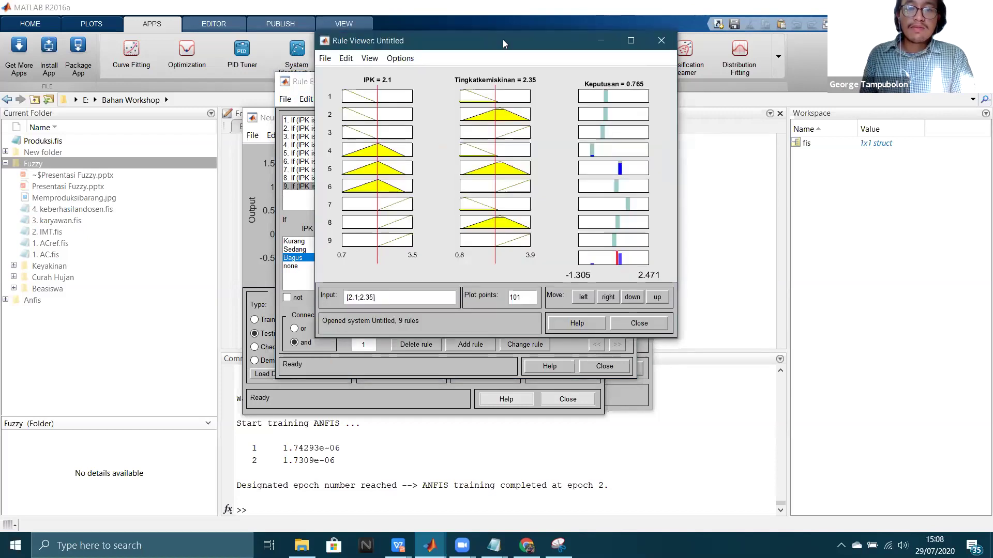
left_click_drag(502, 39, 500, 42)
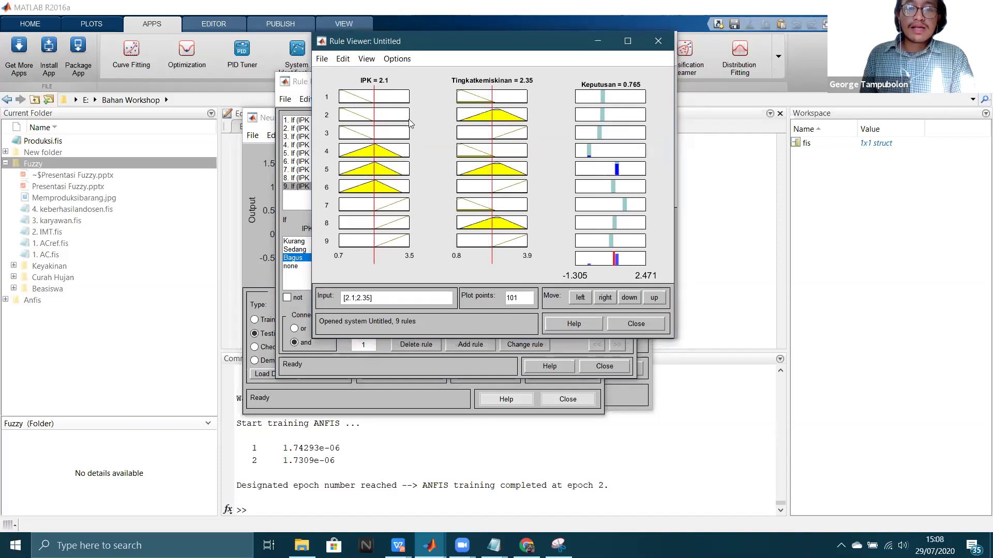
left_click(375, 210)
left_click_drag(381, 209, 385, 209)
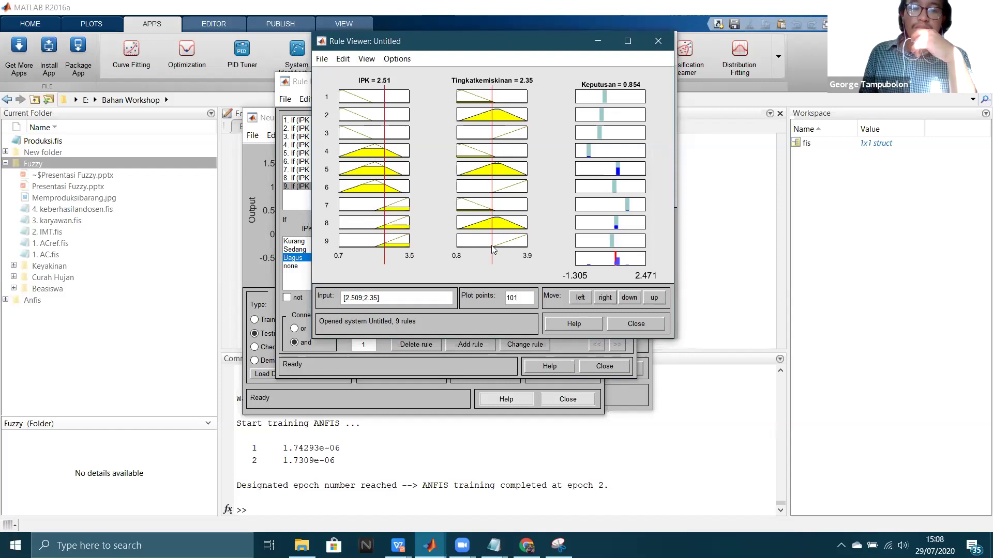
mouse_move(492, 248)
left_mouse_down()
mouse_move(517, 241)
mouse_move(485, 240)
mouse_move(494, 241)
left_mouse_up()
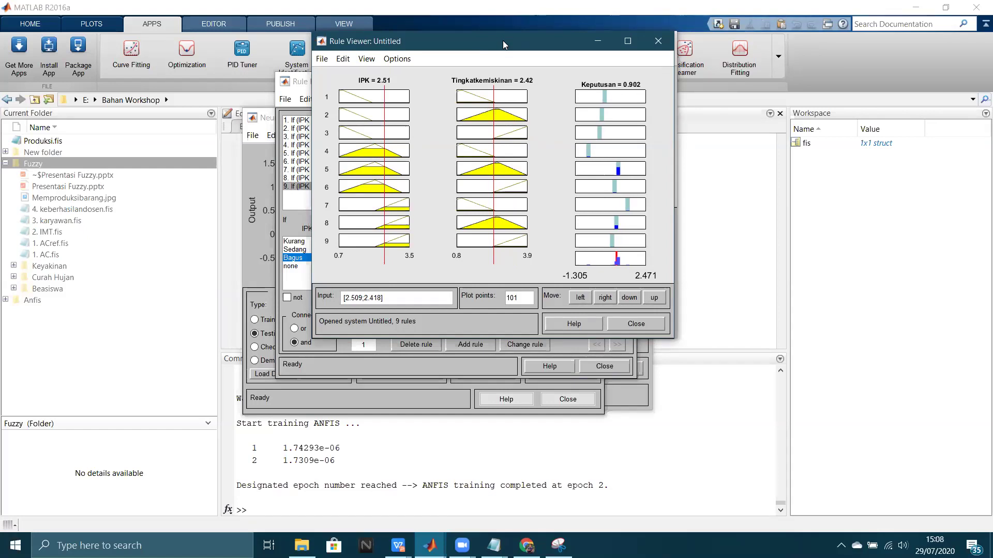
Step: Reposition the Rule Viewer and Rule Editor windows to compare the rule list with the plotted rules
left_click_drag(503, 40, 517, 70)
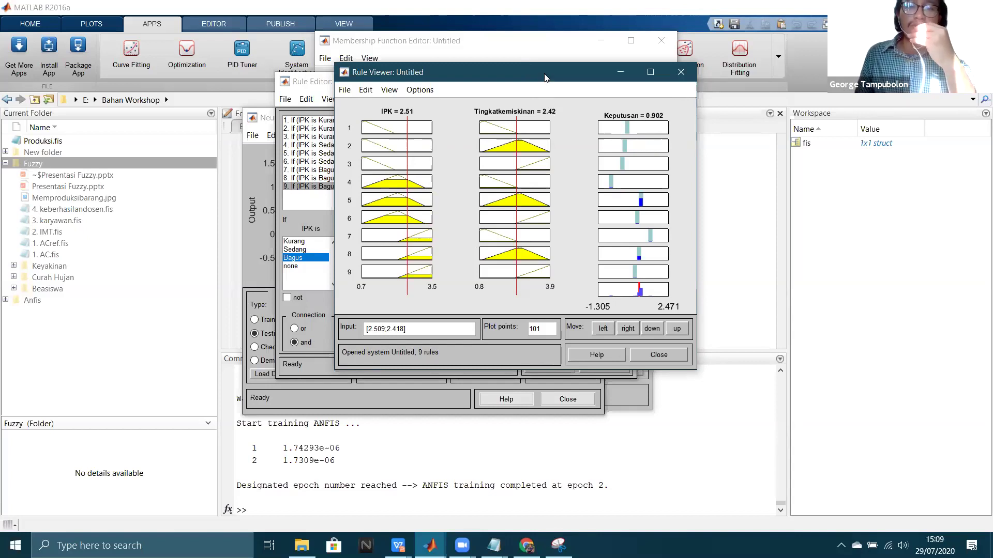
left_click_drag(489, 71, 668, 75)
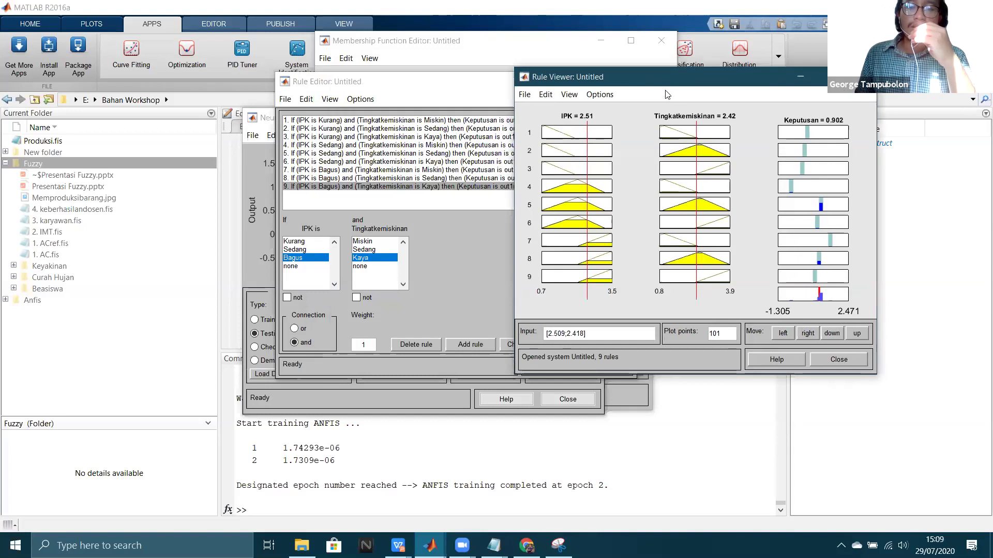
left_click_drag(637, 128, 645, 141)
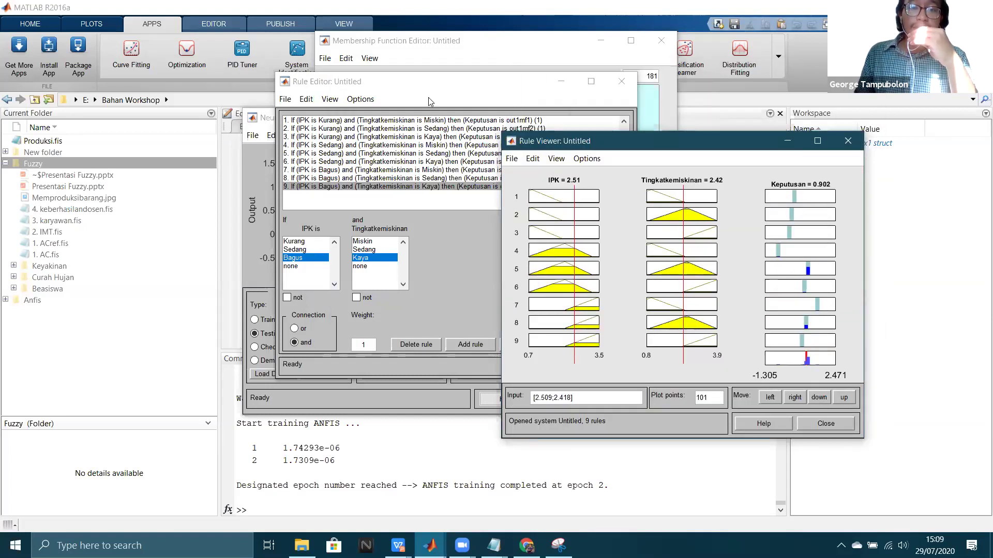
left_click_drag(644, 140, 570, 88)
left_click(399, 87)
left_click_drag(399, 88, 262, 168)
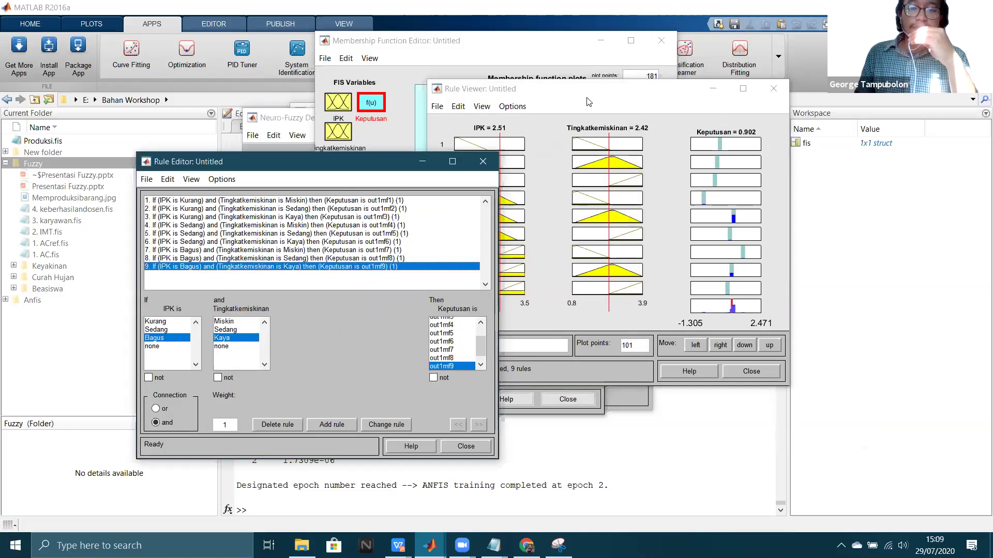
left_click(588, 102)
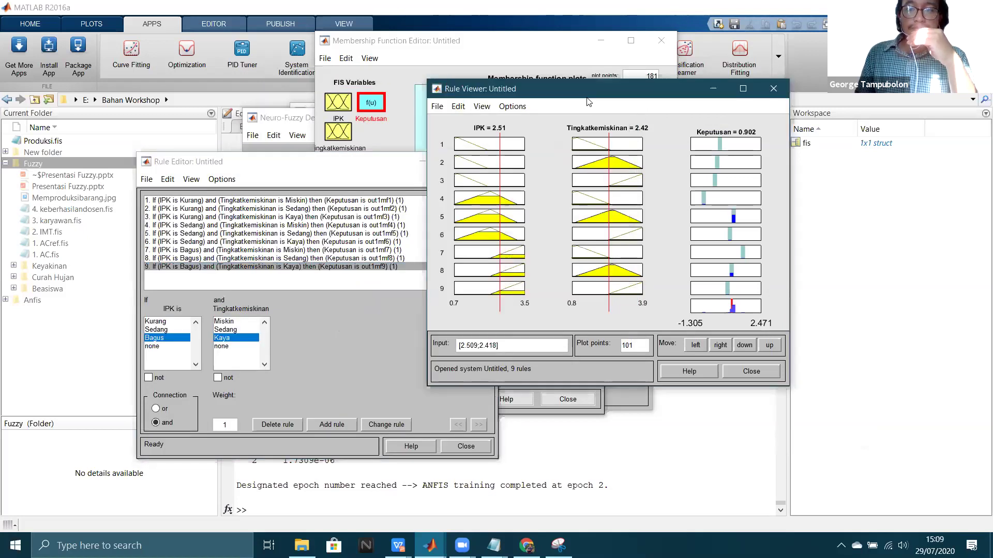
left_click_drag(614, 93, 475, 109)
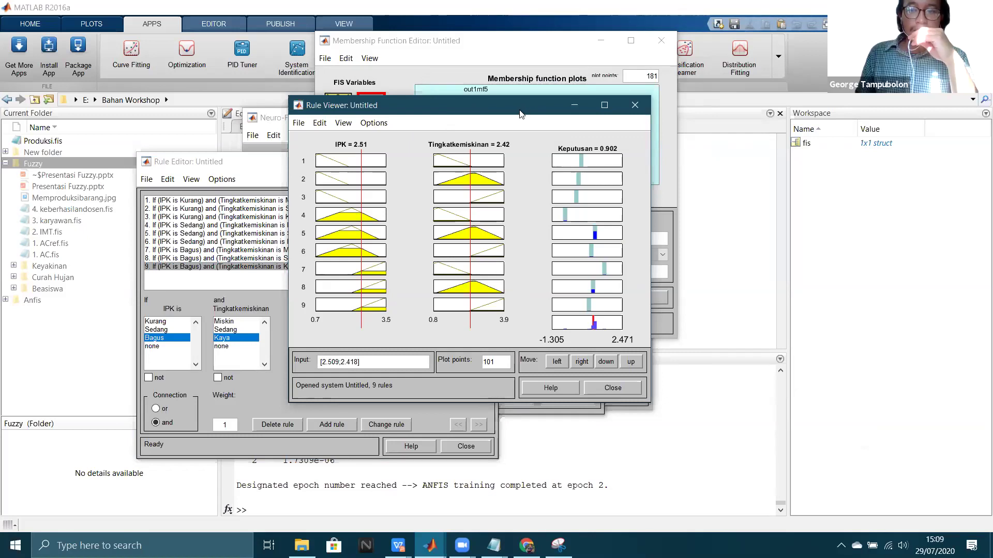
left_click_drag(521, 112, 553, 79)
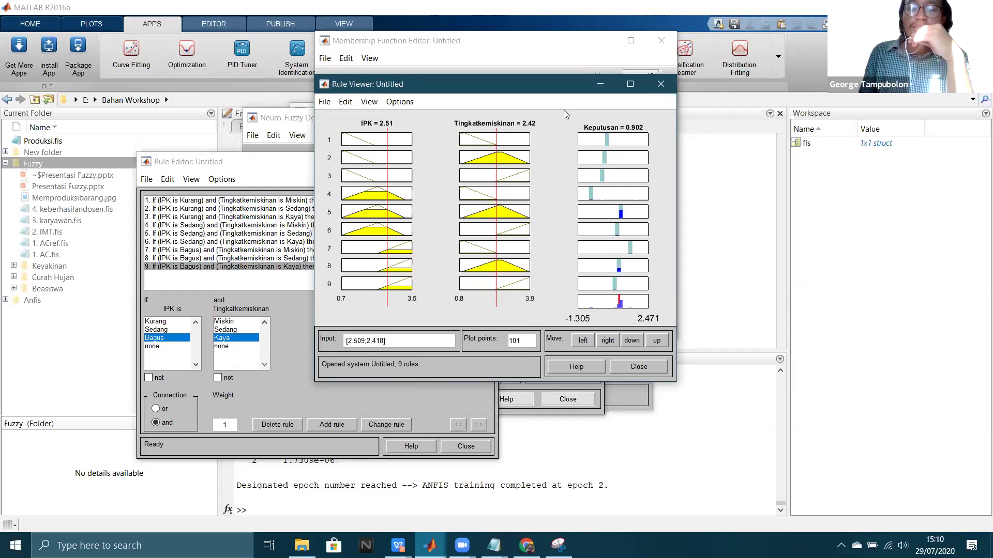
Step: Minimize the Rule Viewer, Rule Editor and Membership Function Editor, and look through the code of BeasiswaFuzzy.m
left_click(600, 84)
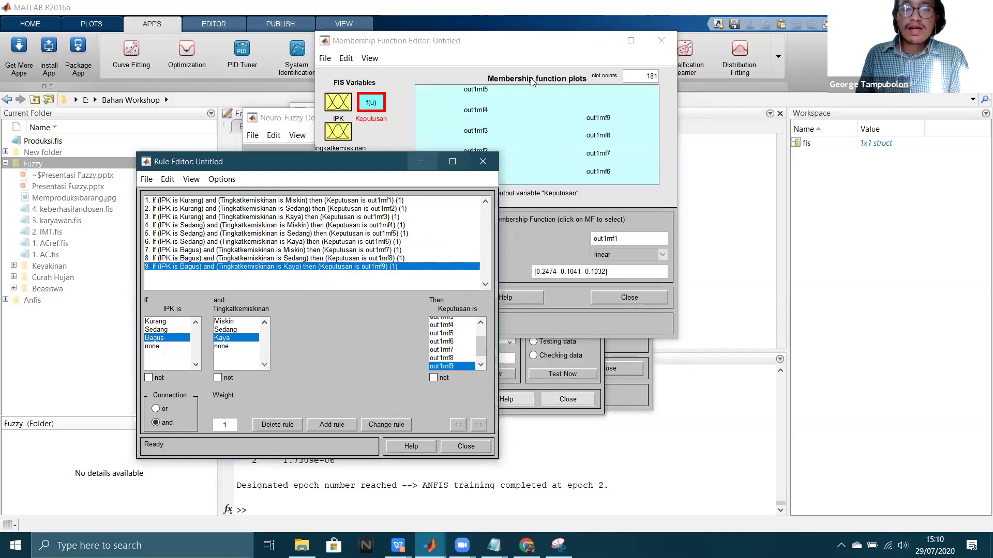
left_click(421, 162)
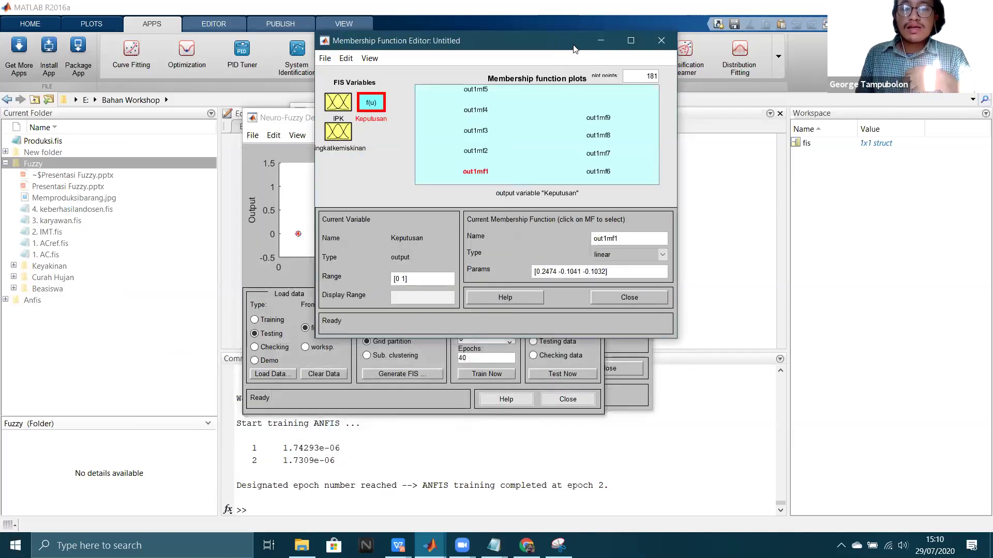
left_click(600, 41)
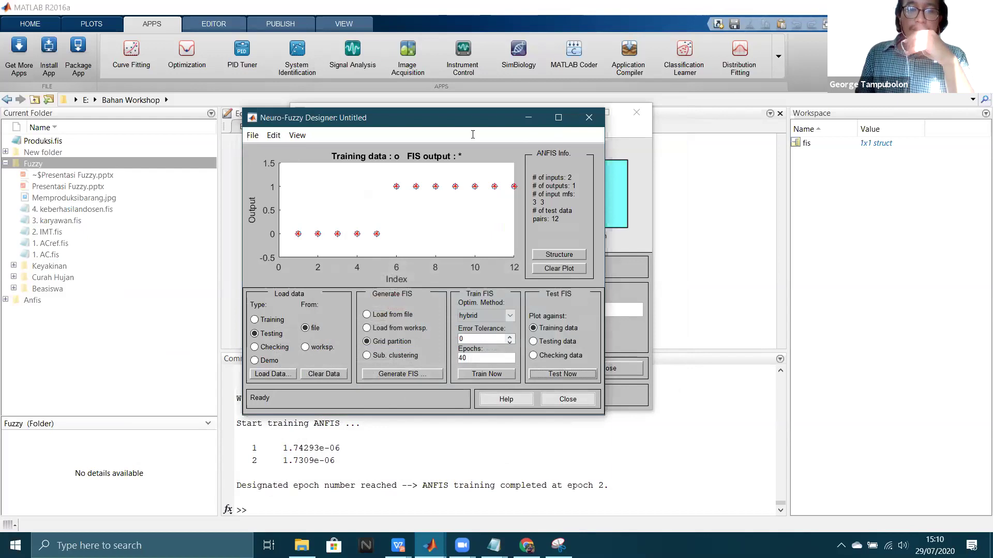
left_click(232, 114)
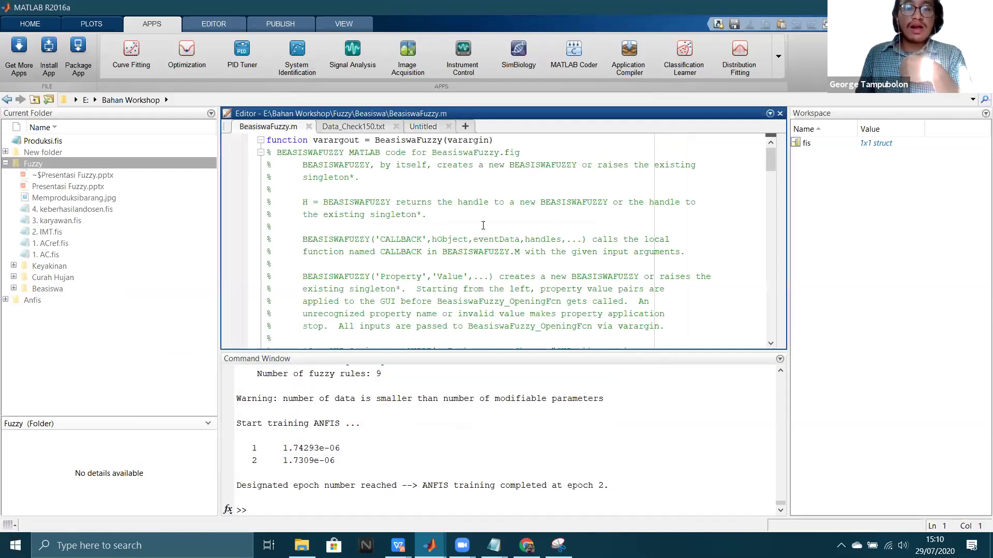
left_click(482, 225)
scroll(437, 285, "down", 20)
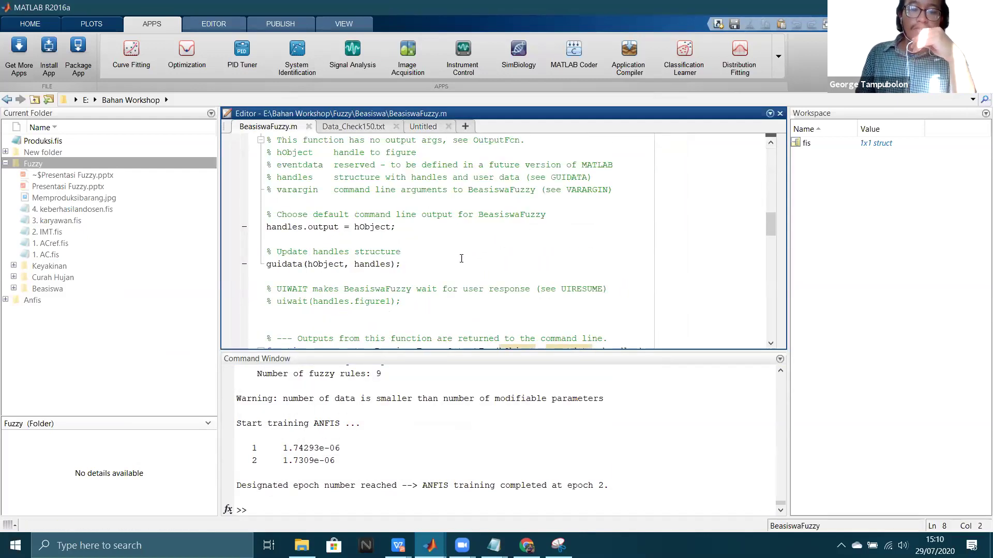
Step: Review the Kesimpulan_Callback code, run BeasiswaFuzzy.m from its own folder, and move the launched form over the editor
scroll(438, 285, "down", 6)
left_click(457, 256)
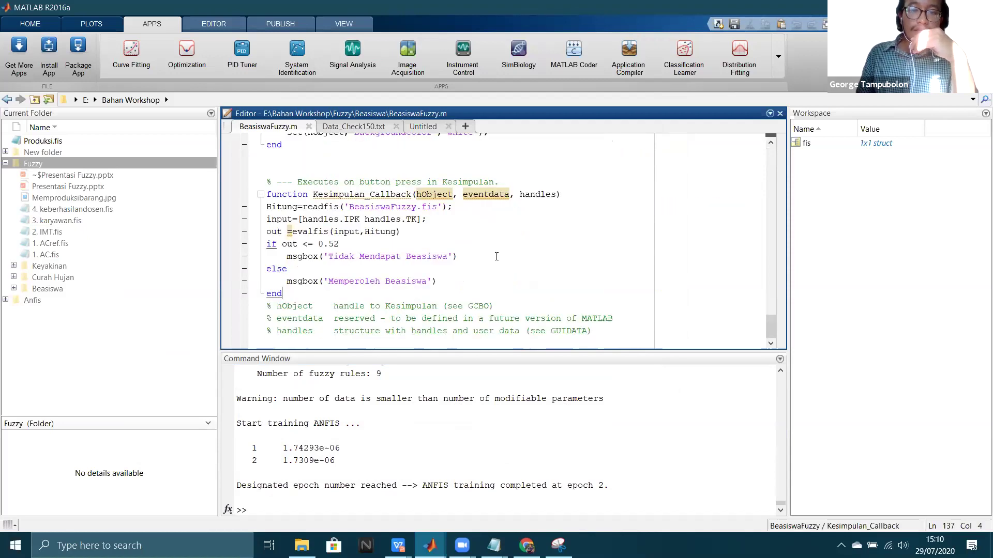
left_click(35, 25)
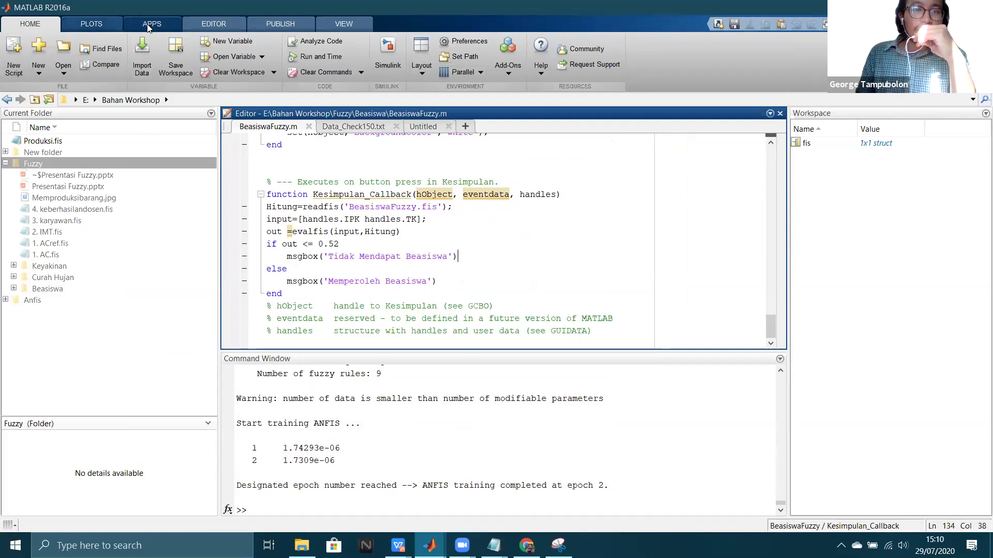
left_click(206, 26)
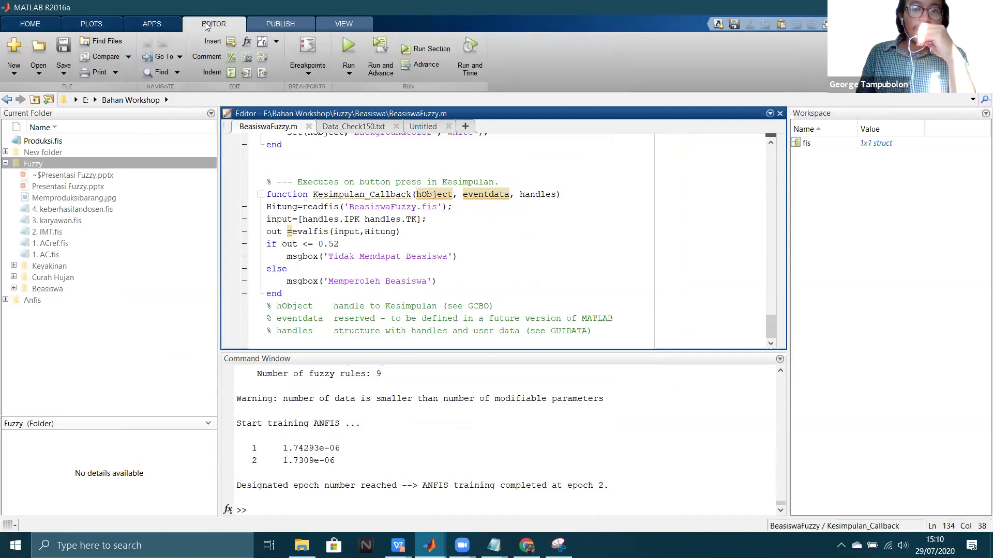
left_click(350, 51)
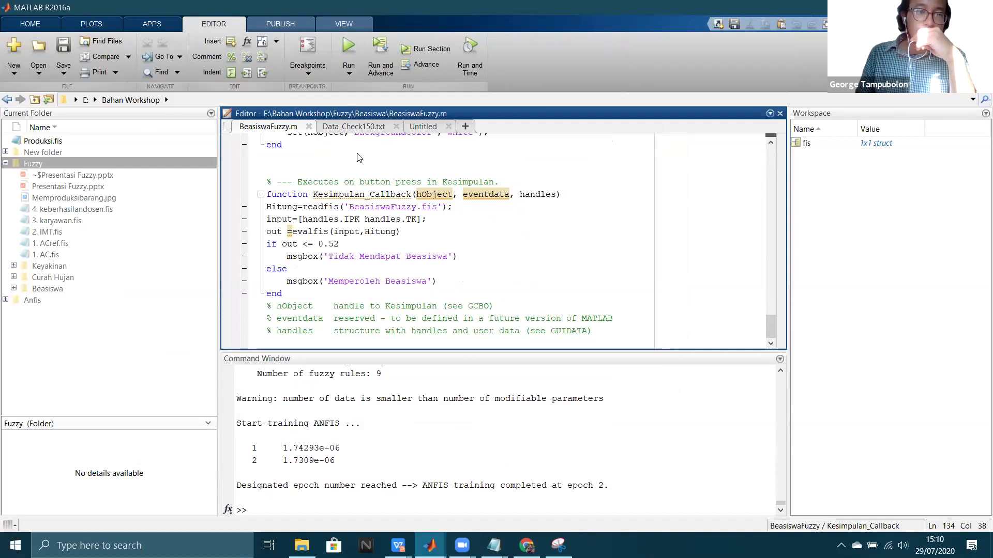
left_click(425, 309)
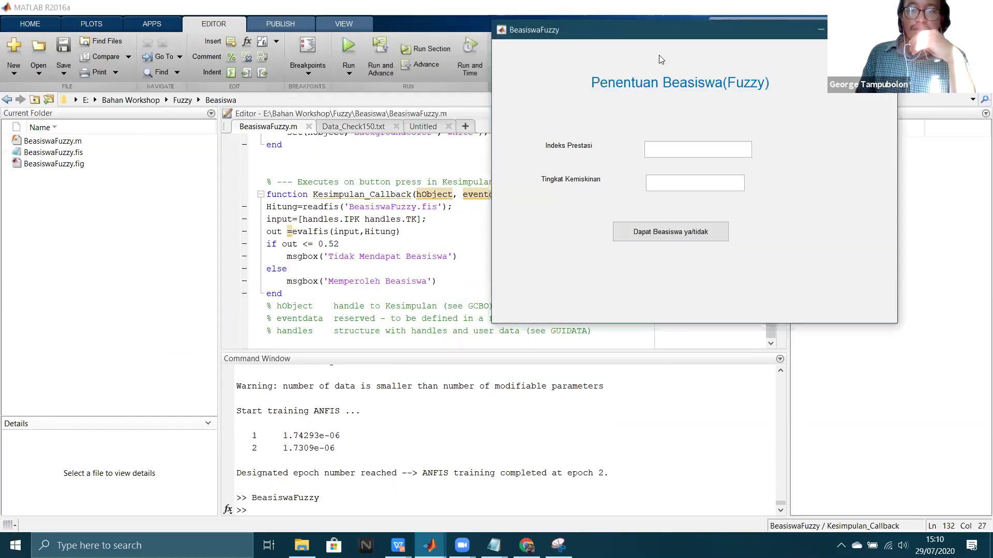
left_click_drag(652, 36, 412, 97)
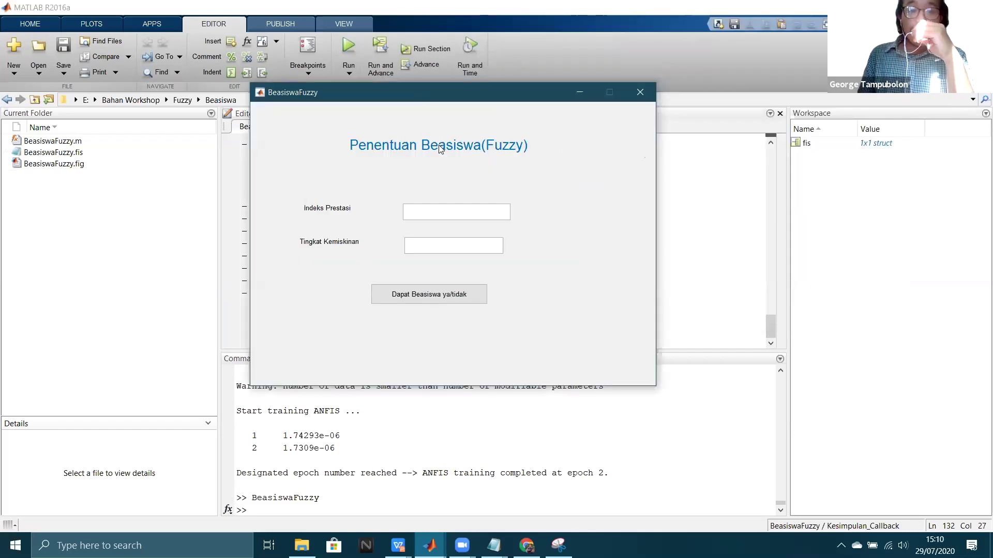
Step: Set the Indeks Prestasi in the scholarship form to 2.5
left_click(448, 216)
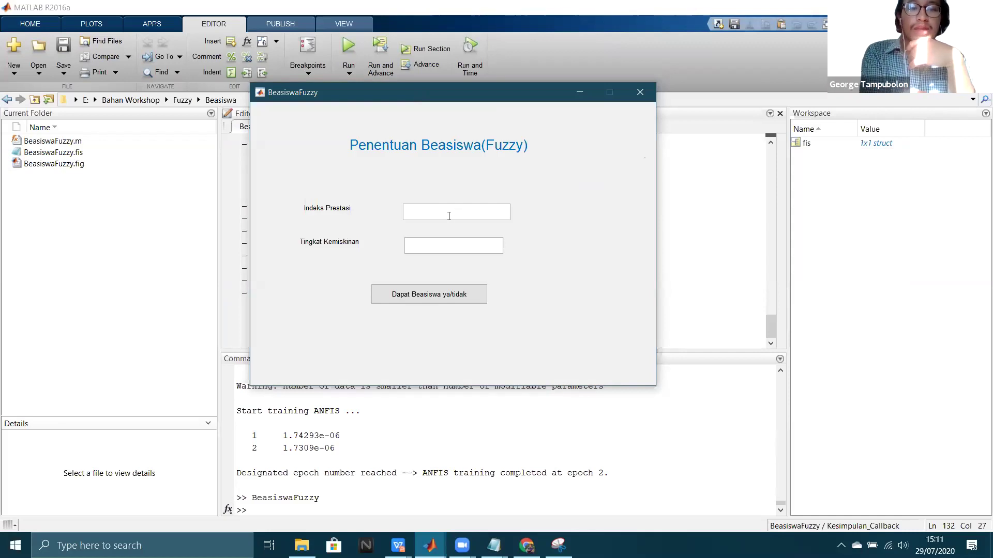
type("2")
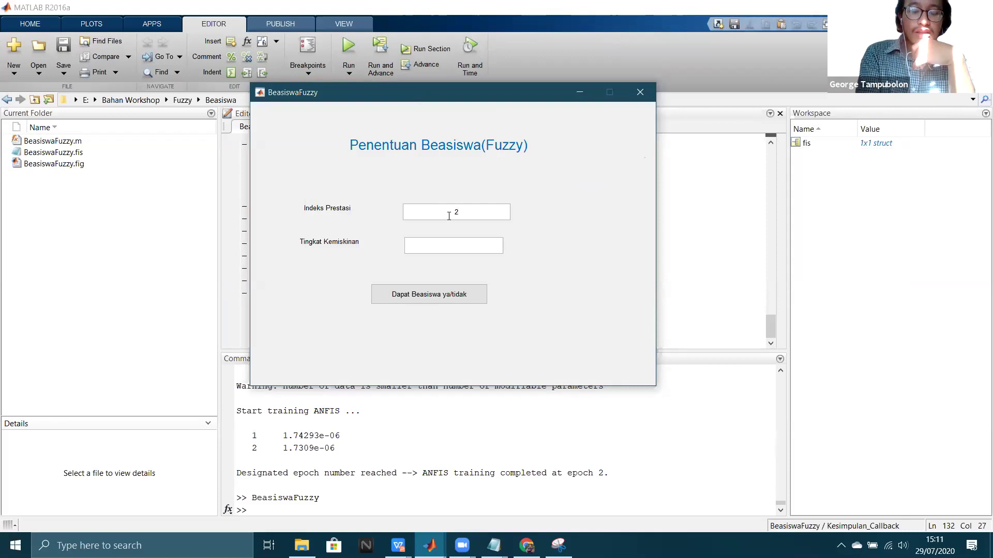
type(".")
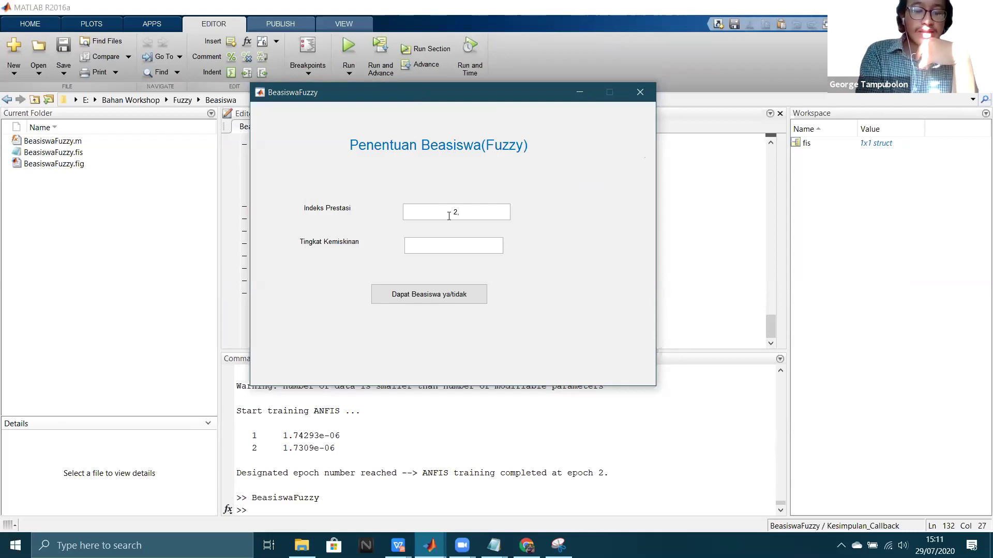
key("BackSpace")
type(".5")
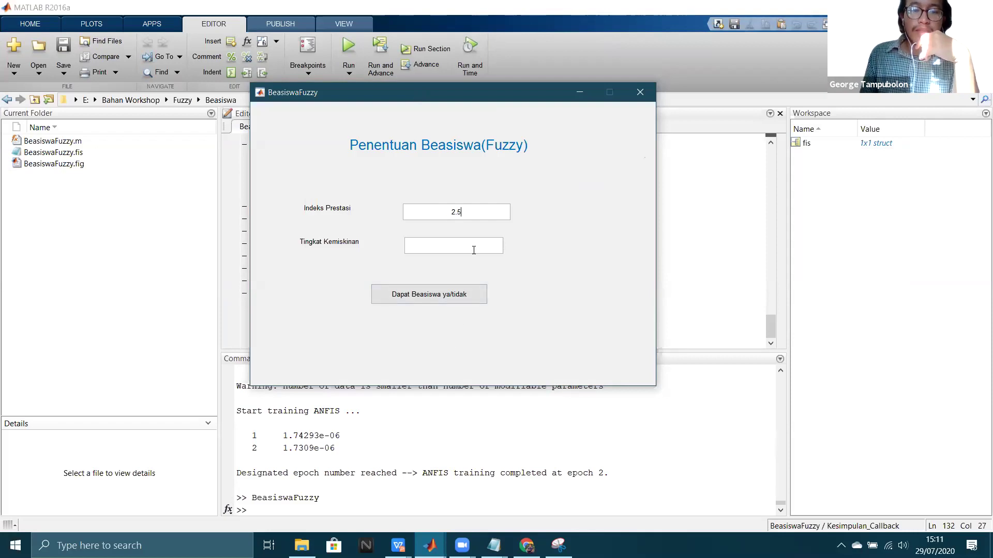
left_click(474, 250)
Step: Evaluate the scholarship decision for Indeks Prestasi 3 and Tingkat Kemiskinan 2, and dismiss the result message
left_click(469, 217)
key("BackSpace")
key("BackSpace")
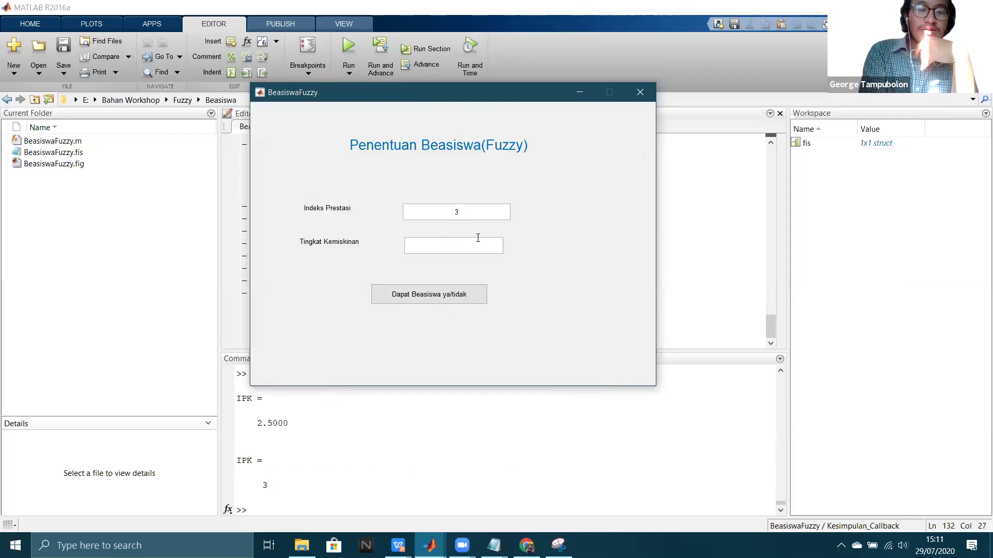
left_click(446, 294)
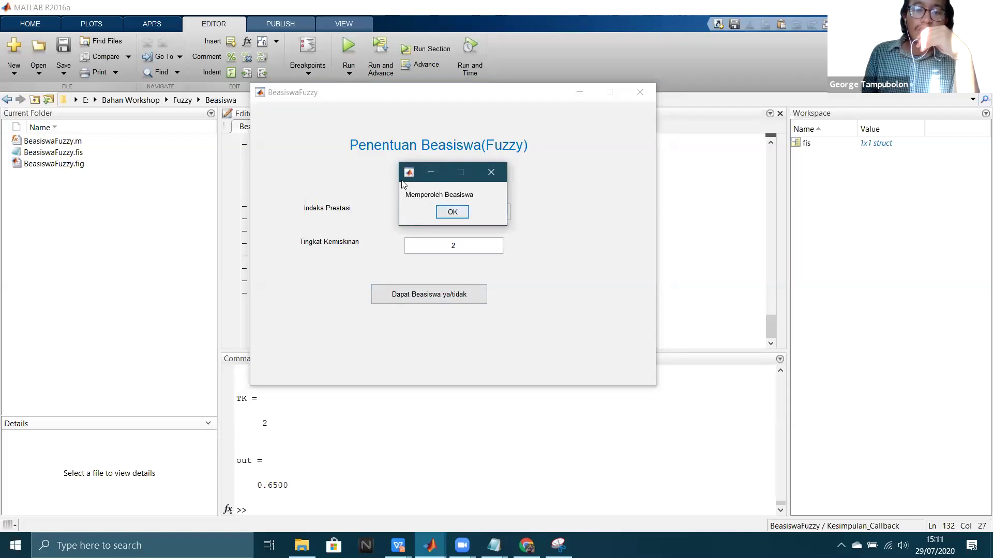
left_click_drag(408, 175, 539, 150)
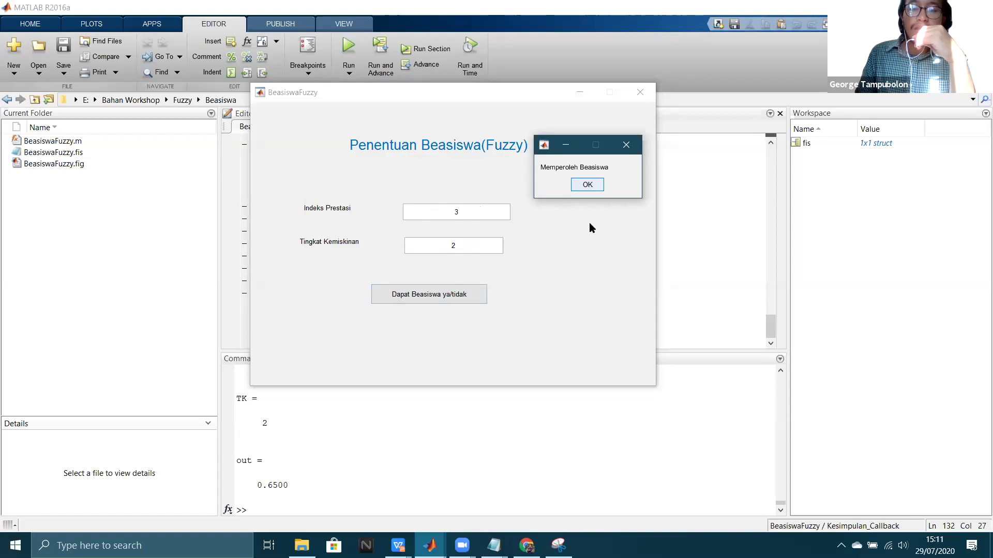
left_click(595, 188)
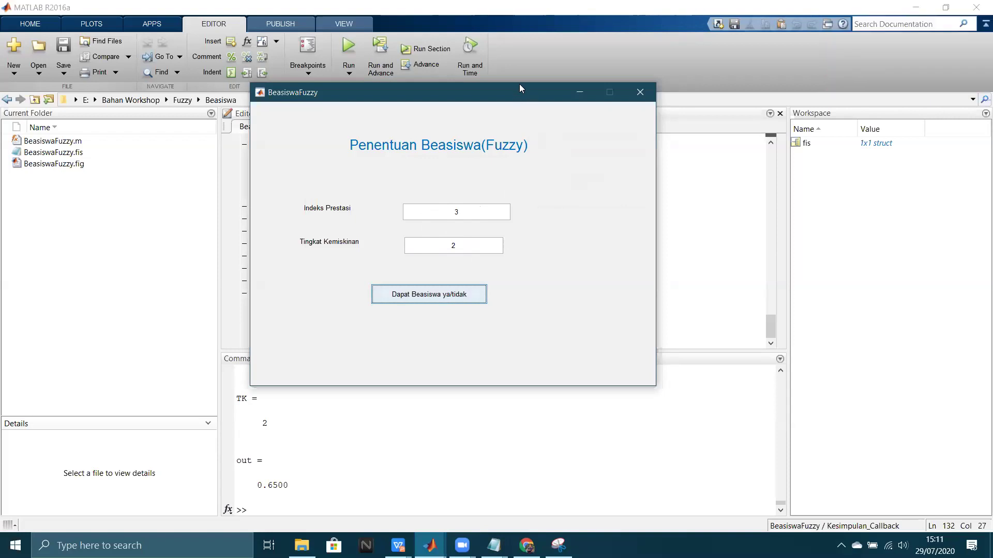
Step: Evaluate the scholarship decision for Indeks Prestasi 1 and Tingkat Kemiskinan 3.5, and dismiss the result message
left_click_drag(529, 95, 520, 85)
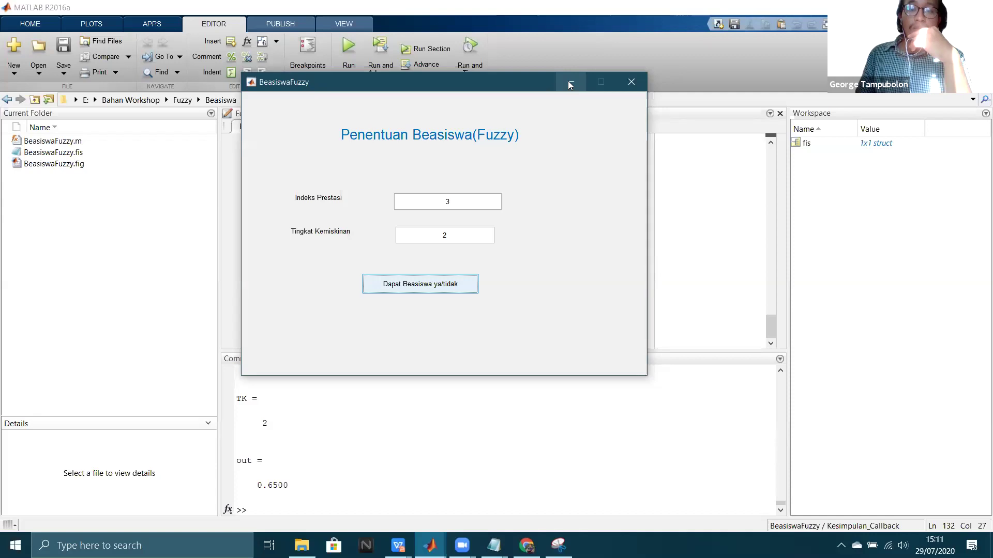
left_click_drag(528, 80, 493, 64)
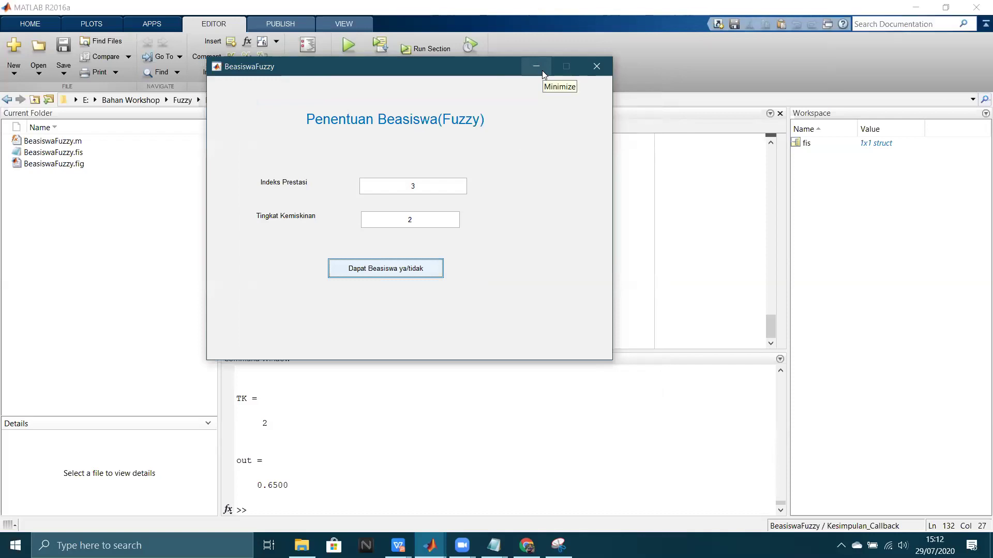
left_click(432, 190)
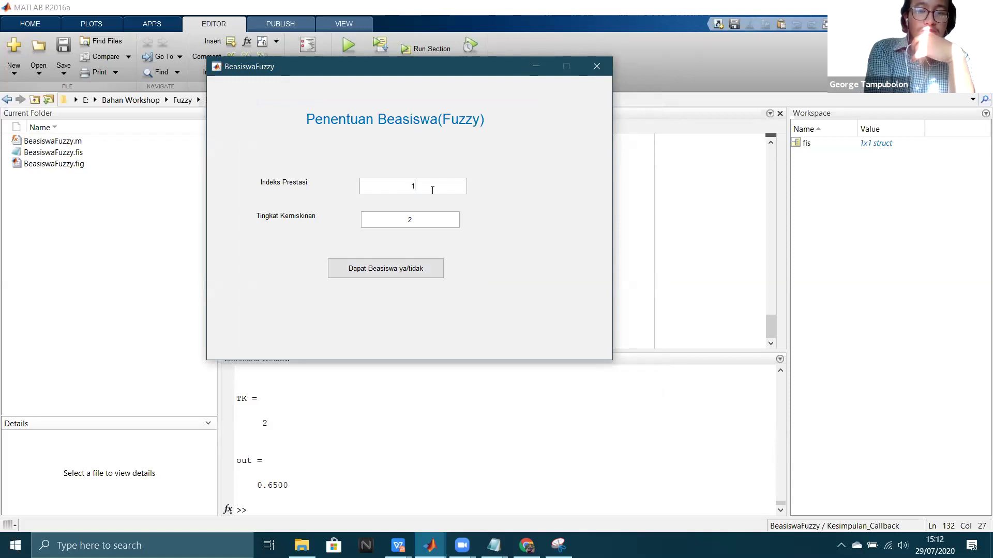
left_click(420, 223)
key("BackSpace")
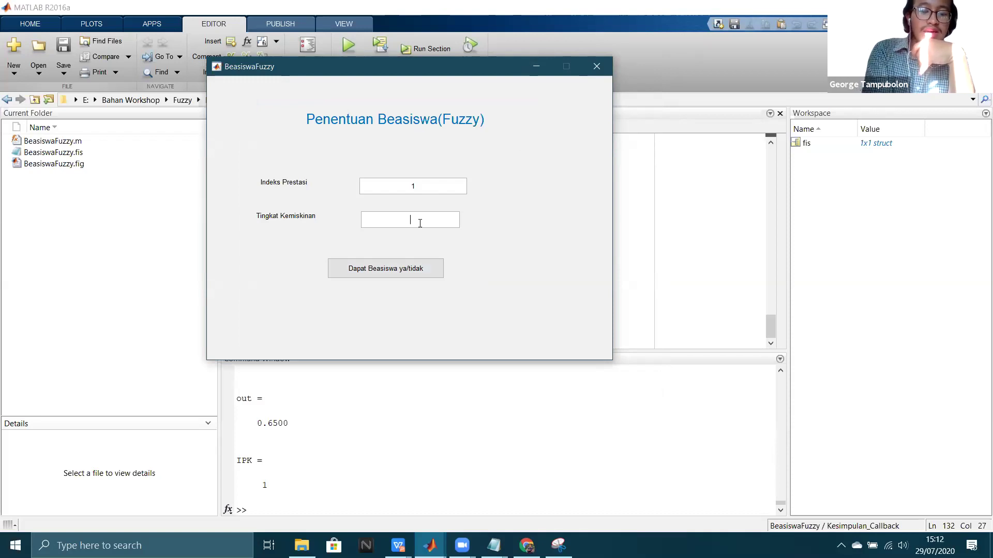
type("3")
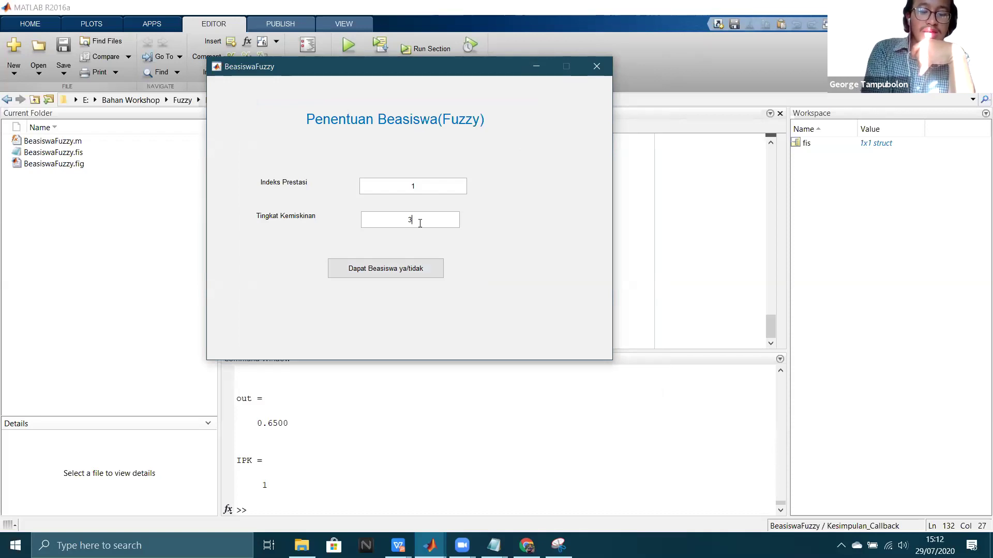
type(".5")
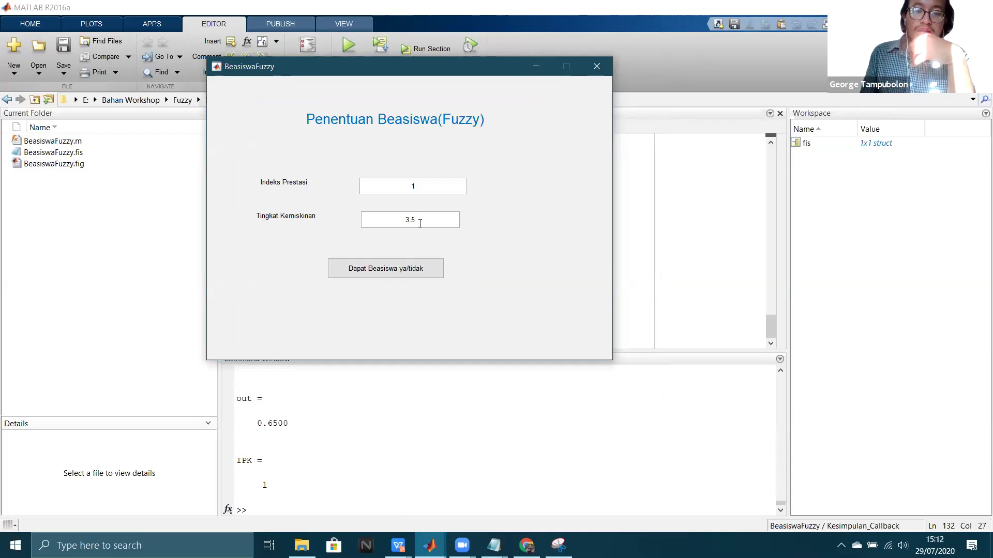
left_click(385, 273)
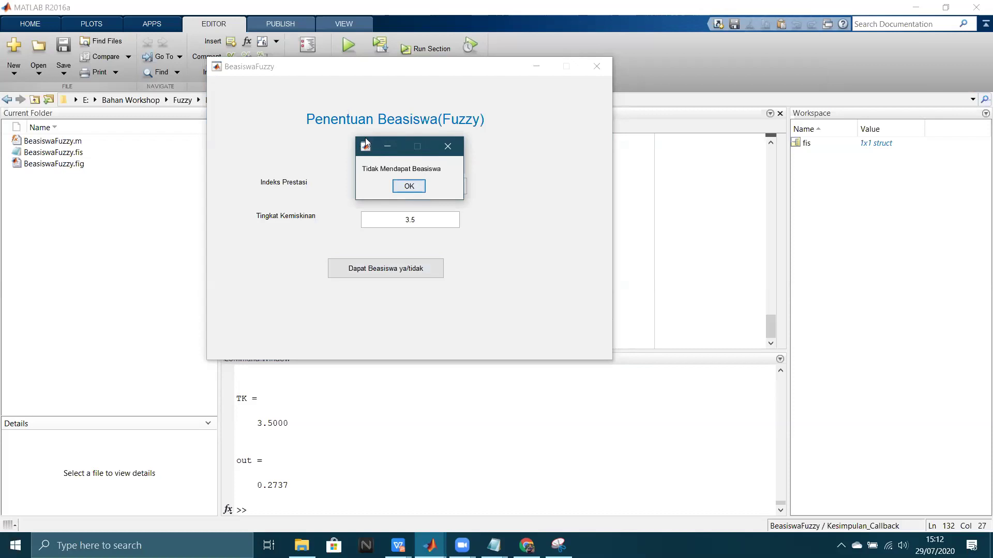
left_click_drag(366, 142, 504, 189)
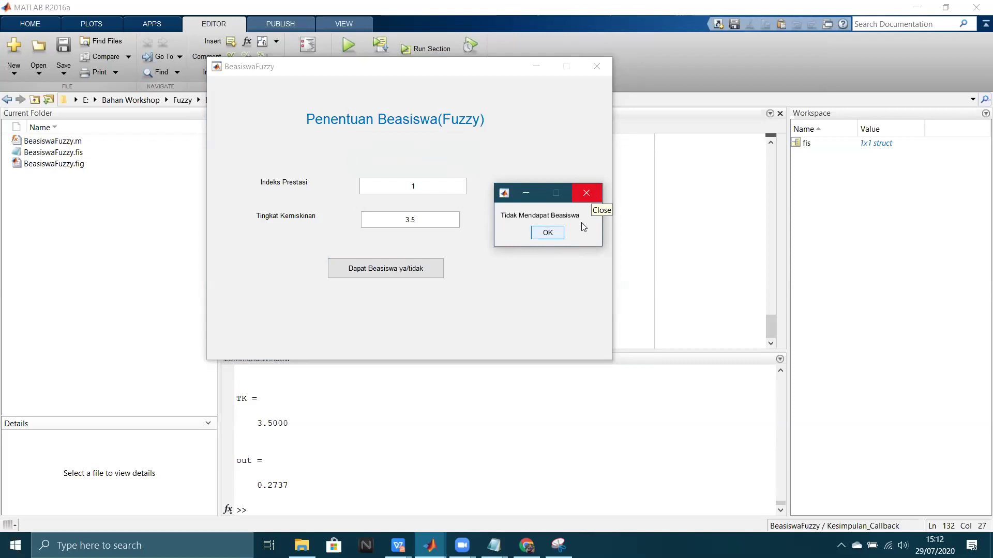
left_click(585, 192)
Step: Minimize the BeasiswaFuzzy form and launch GUIDE with the guide command
left_click(538, 67)
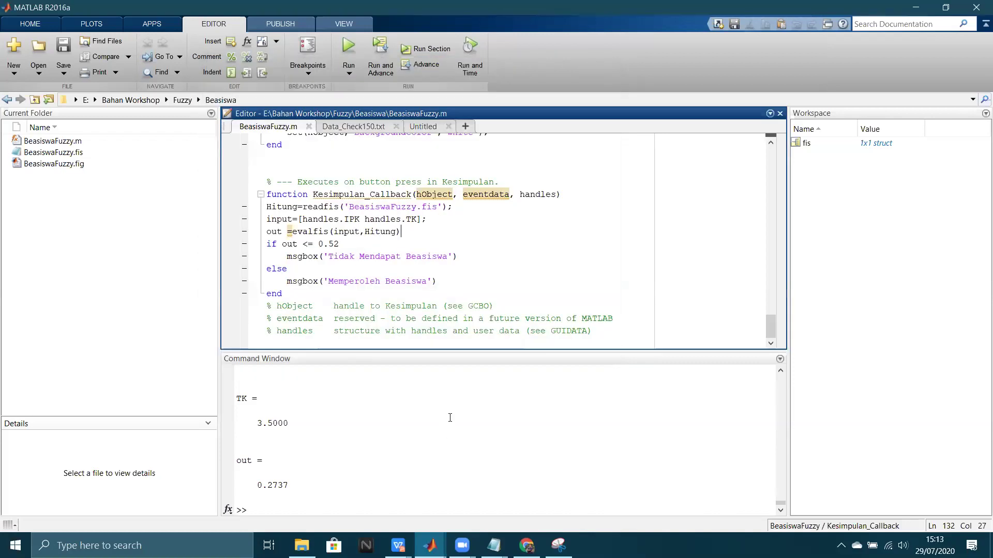
left_click(308, 507)
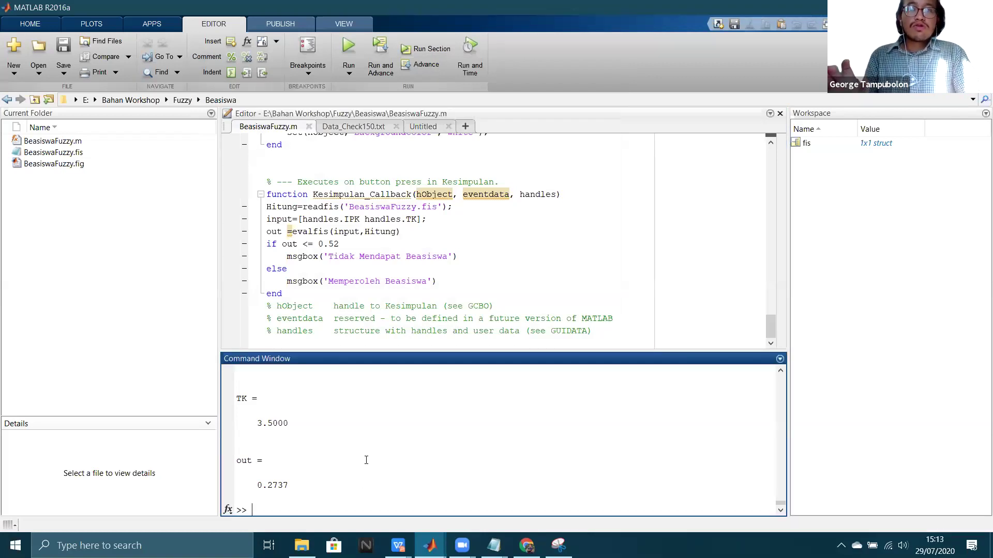
key("alt+Tab")
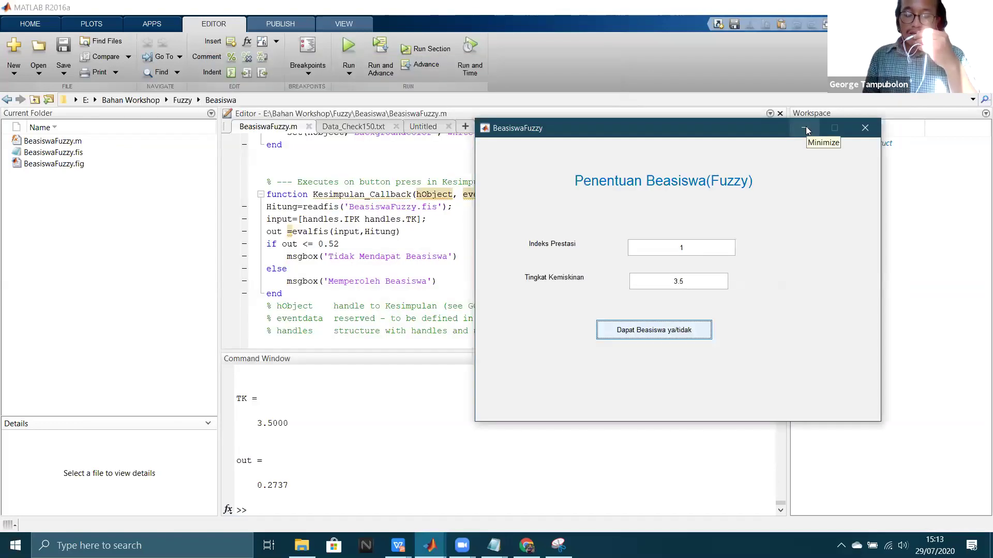
left_click(805, 129)
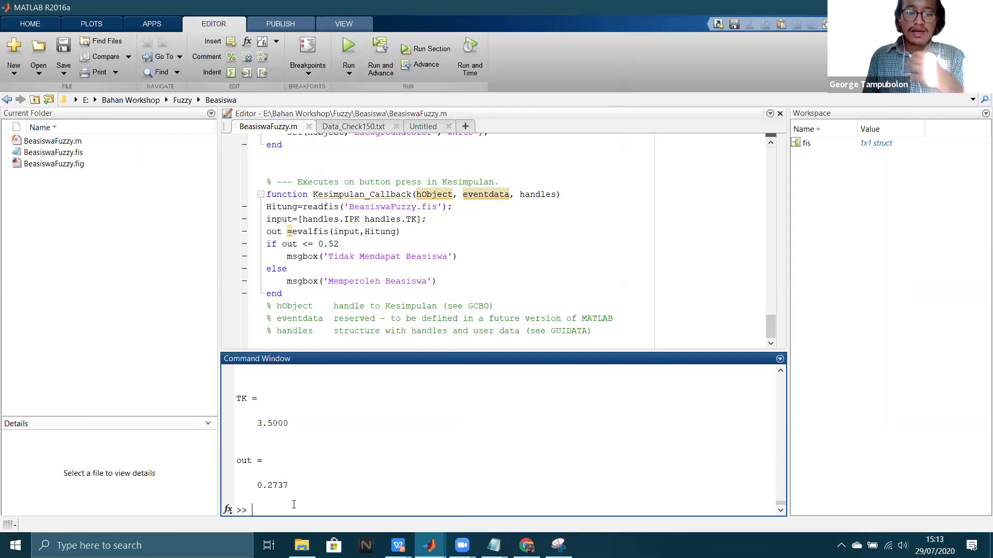
type("guide")
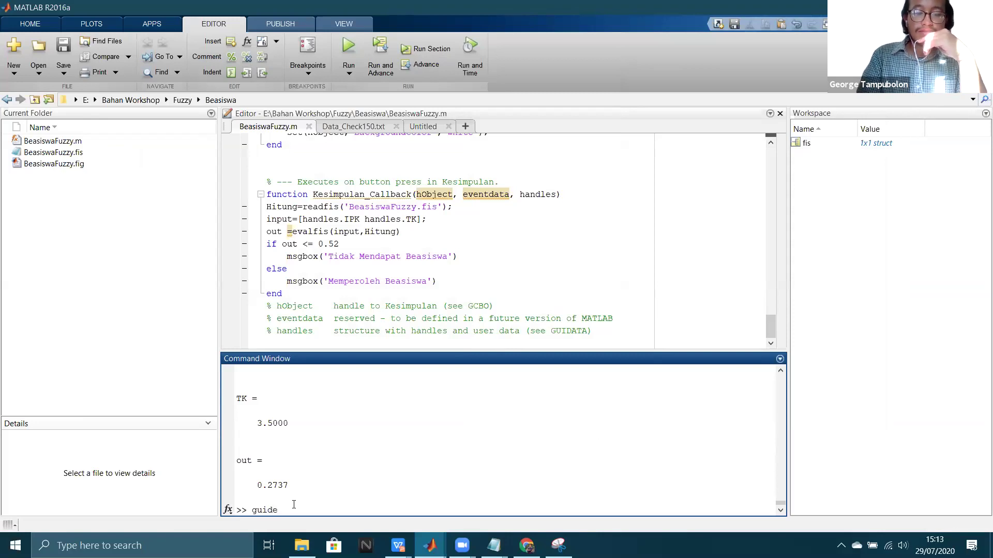
key("Return")
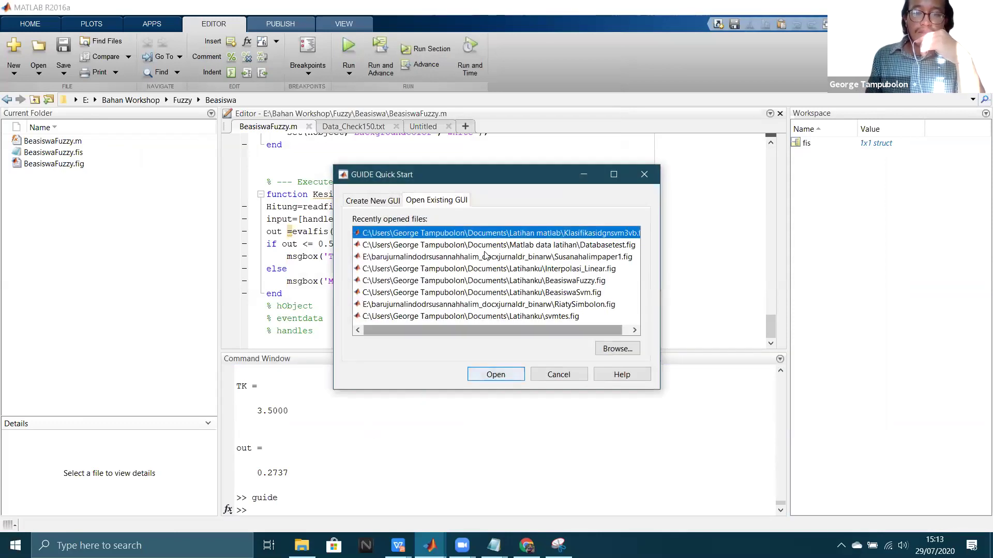
Step: Create a new GUI from the Blank GUI template and arrange its layout window beside the restored BeasiswaFuzzy form
left_click_drag(448, 178, 244, 130)
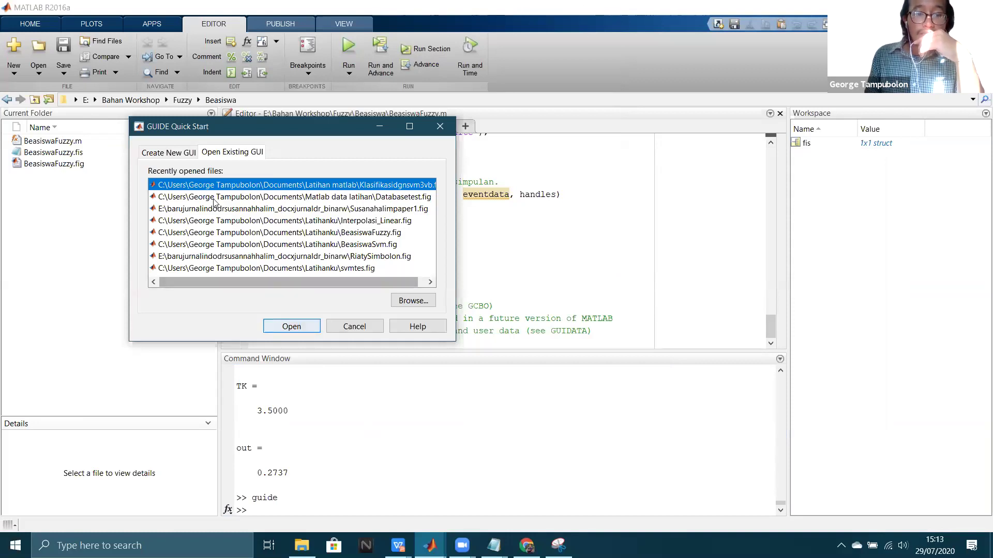
left_click(173, 156)
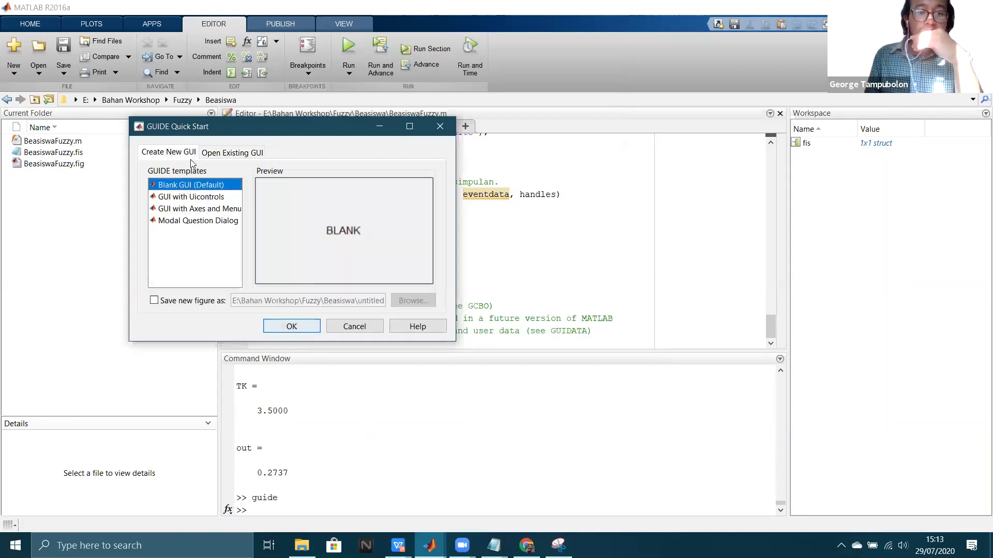
left_click(291, 325)
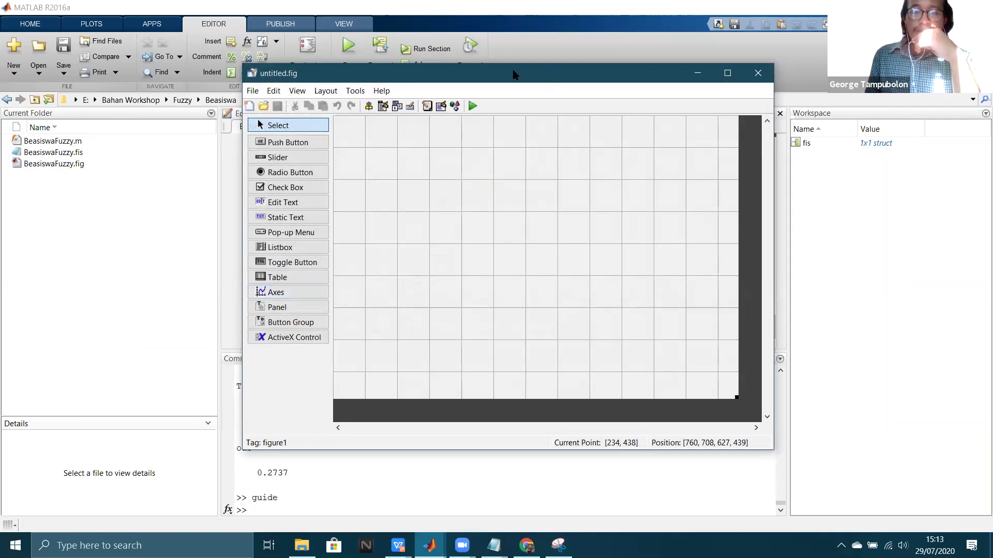
left_click_drag(392, 76, 232, 68)
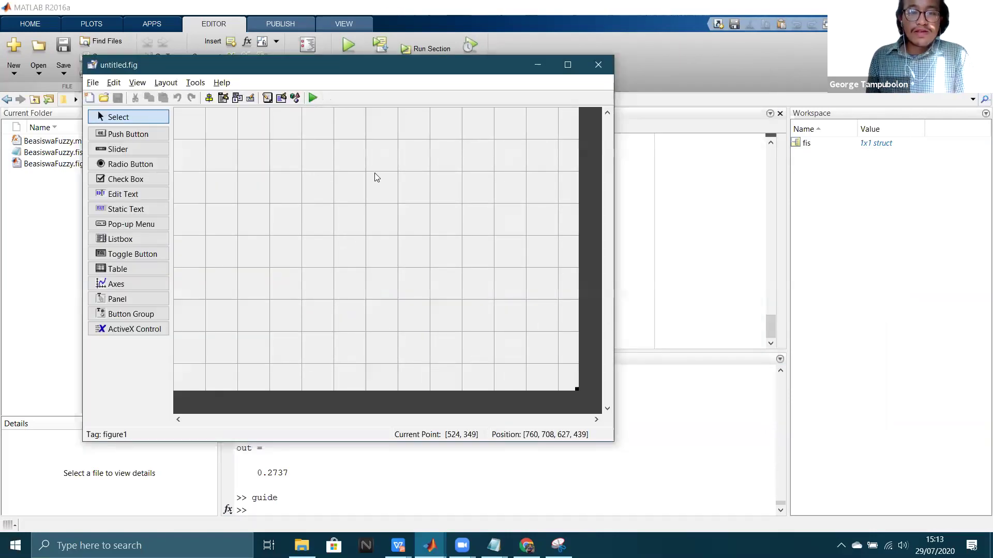
key("alt+Tab")
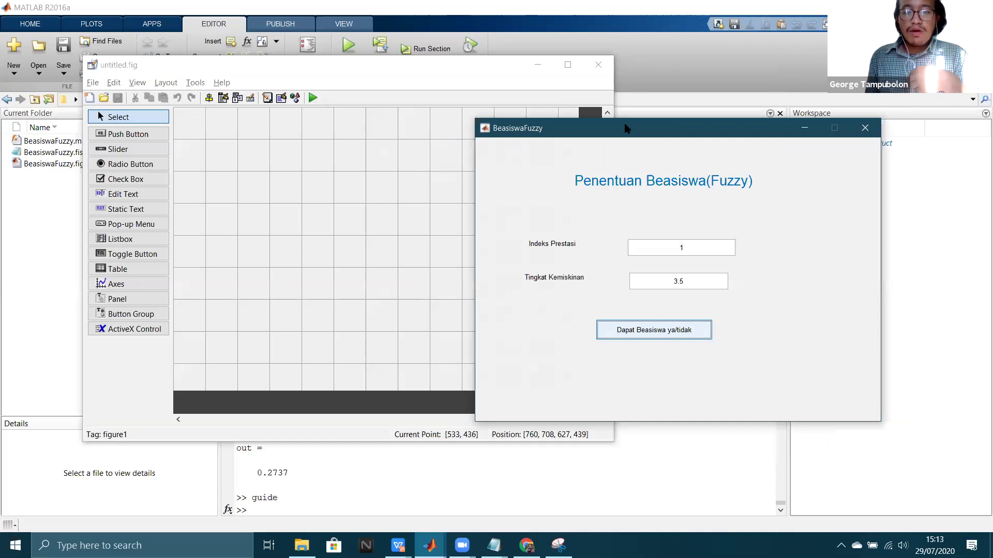
left_click_drag(625, 128, 732, 86)
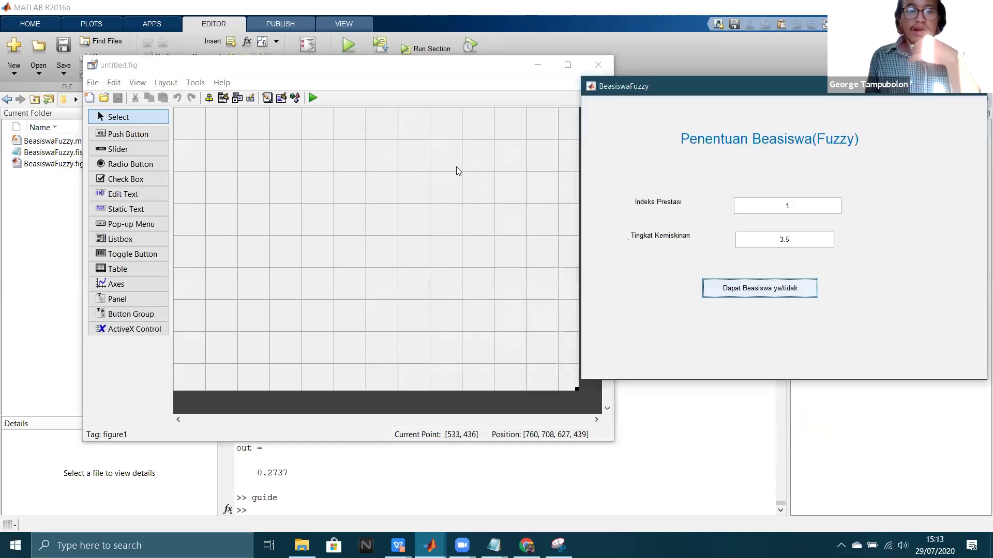
Step: Add an edit text field to the blank layout and position it in the upper middle of the figure
left_click(124, 194)
left_click(219, 173)
left_click_drag(311, 194, 416, 179)
Step: Add a static text label about 146 by 36 pixels beside the edit text field and set its String to Indeks prestasi
left_click(140, 210)
left_click_drag(243, 172, 336, 193)
double_click(292, 180)
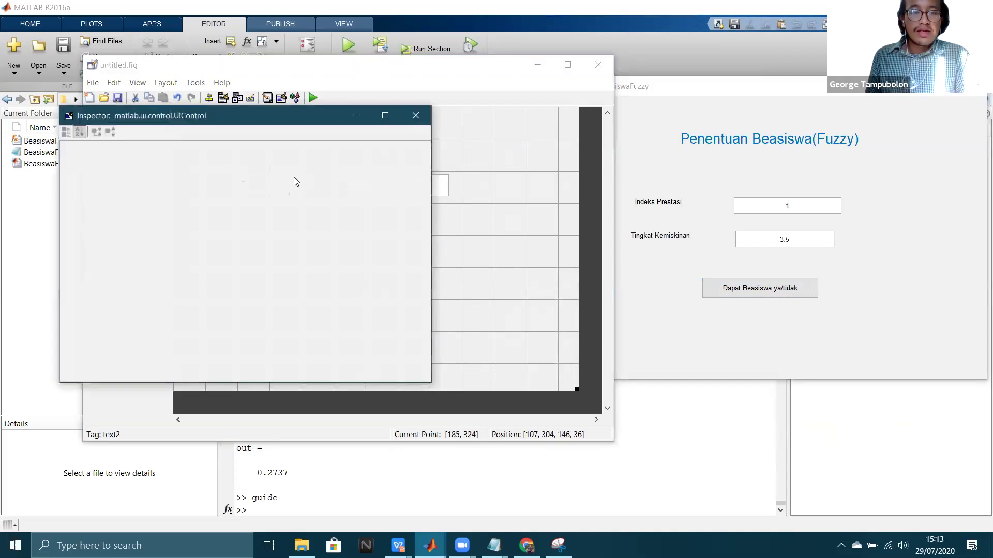
scroll(146, 344, "down", 1)
scroll(111, 352, "down", 2)
scroll(110, 352, "down", 1)
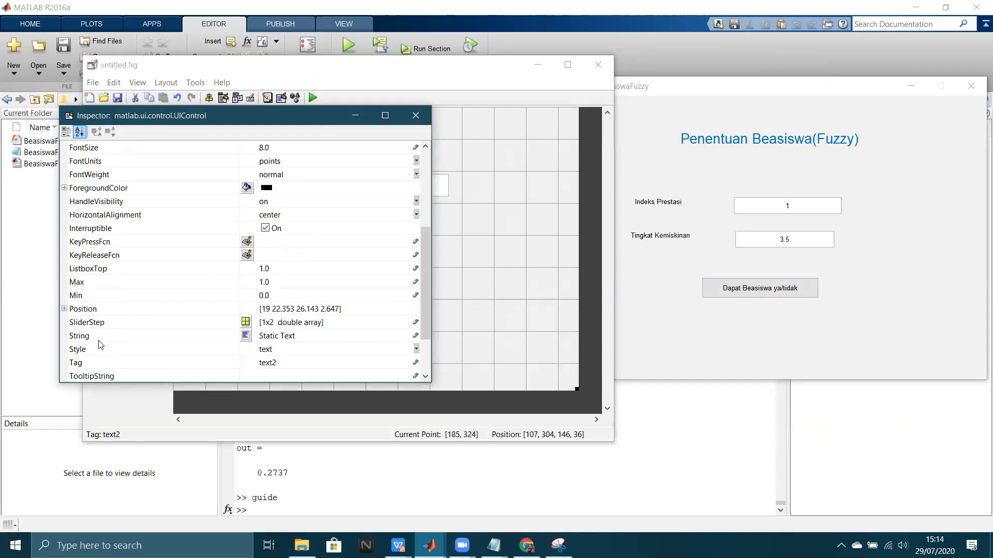
left_click(115, 339)
left_click_drag(317, 336, 273, 336)
left_click(245, 336)
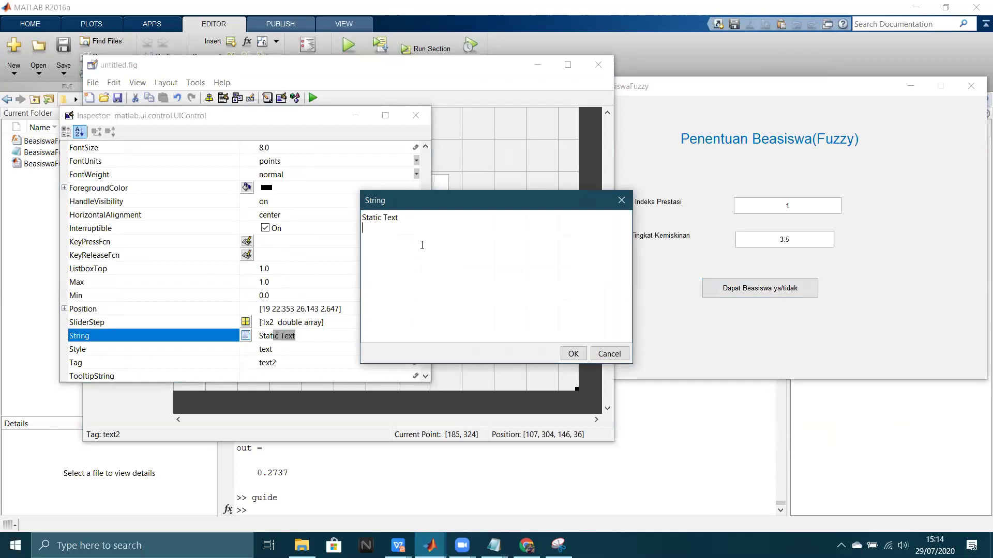
left_click_drag(416, 224, 362, 217)
key("BackSpace")
left_click(572, 354)
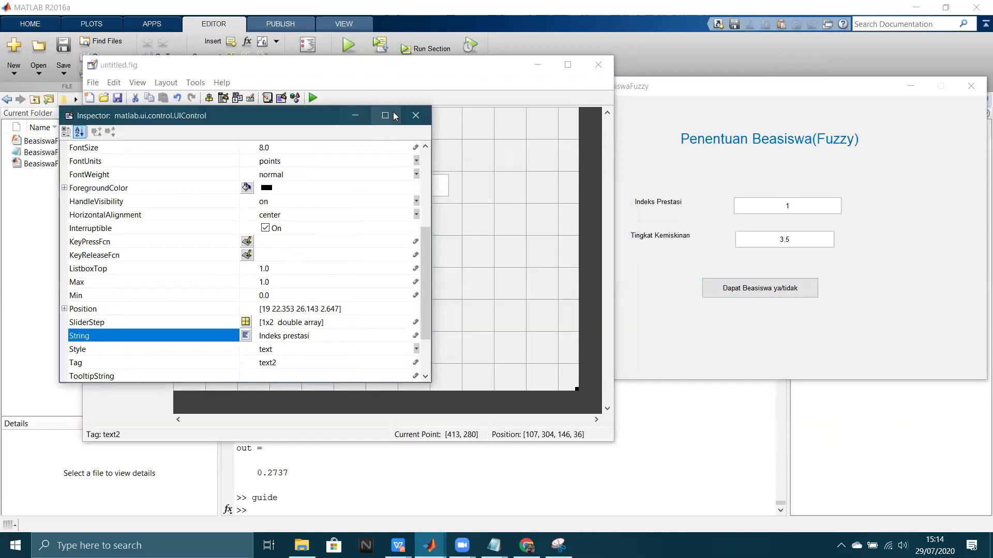
key("Down")
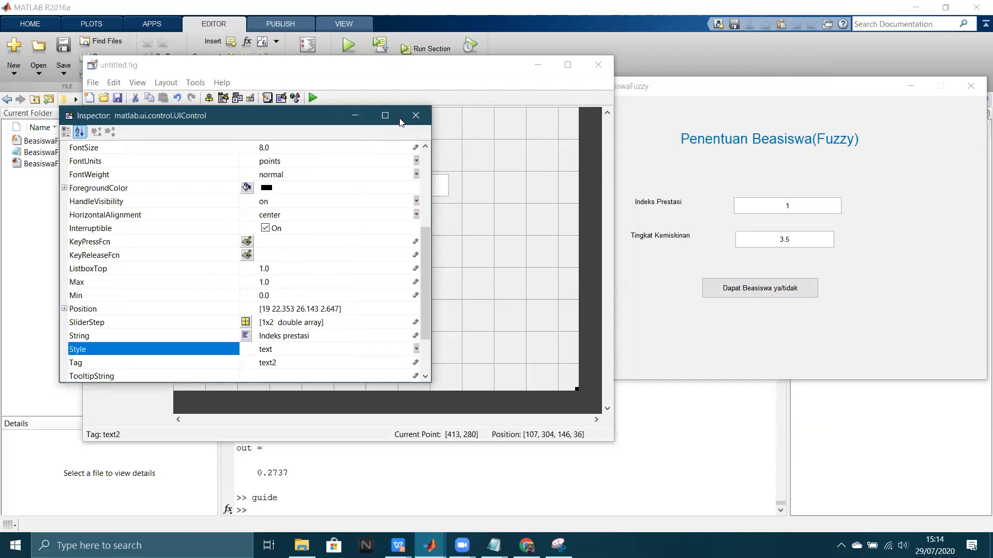
left_click(415, 115)
Step: Nudge the Indeks prestasi label slightly so it lines up beside the edit text field
left_click(315, 233)
left_click(312, 177)
left_click_drag(314, 178, 316, 182)
left_click(407, 243)
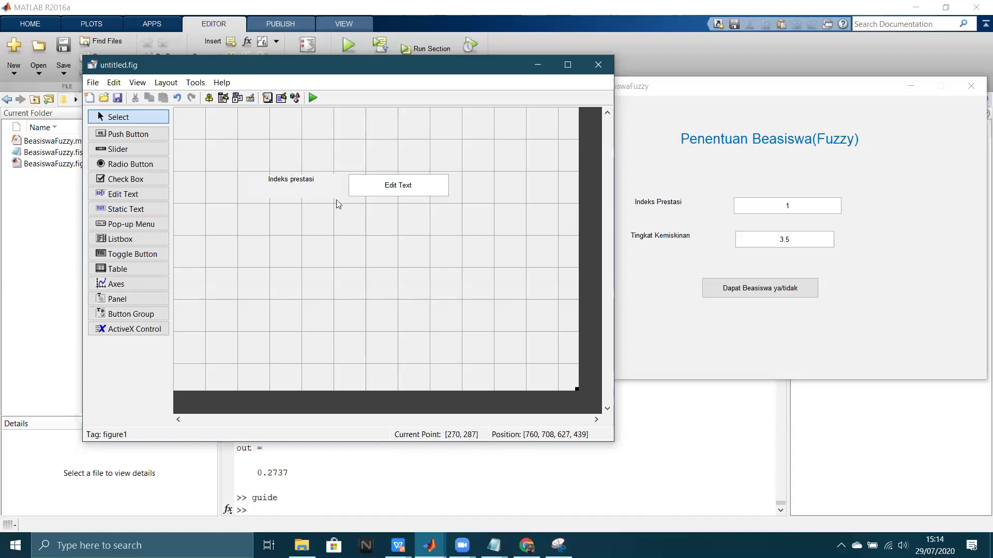
left_click(316, 181)
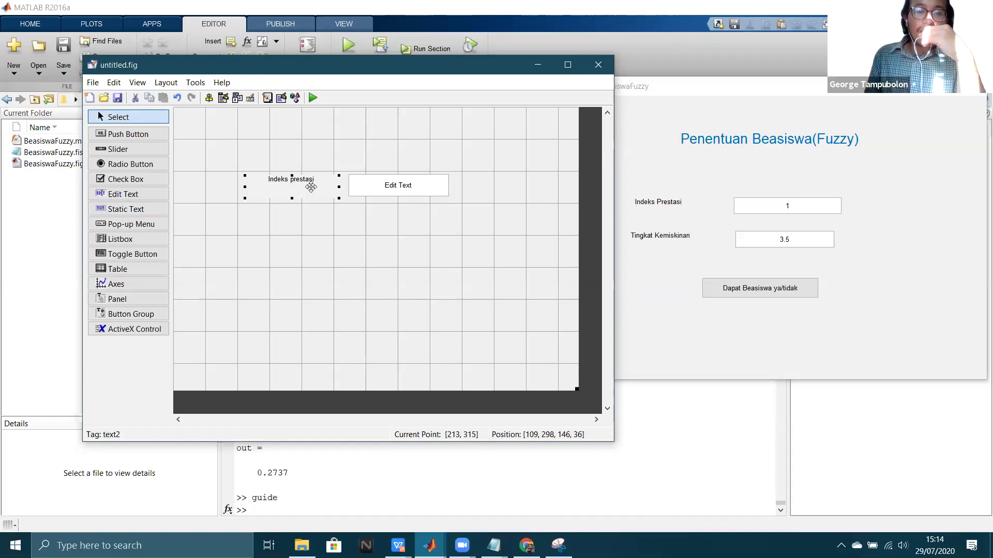
left_click(427, 193)
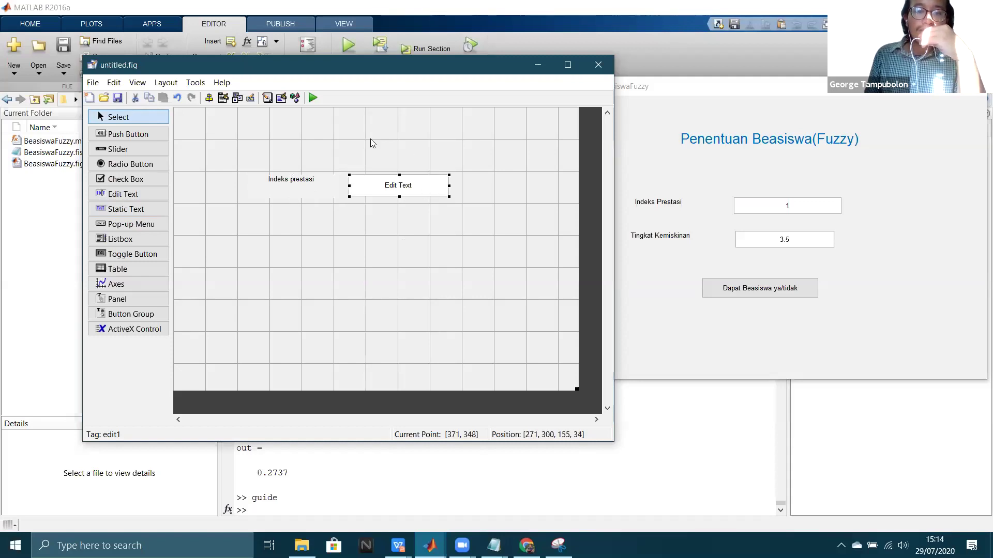
Step: Add a push button about 168 by 40 pixels below the edit text field, leaving its properties at their defaults
left_click(730, 138)
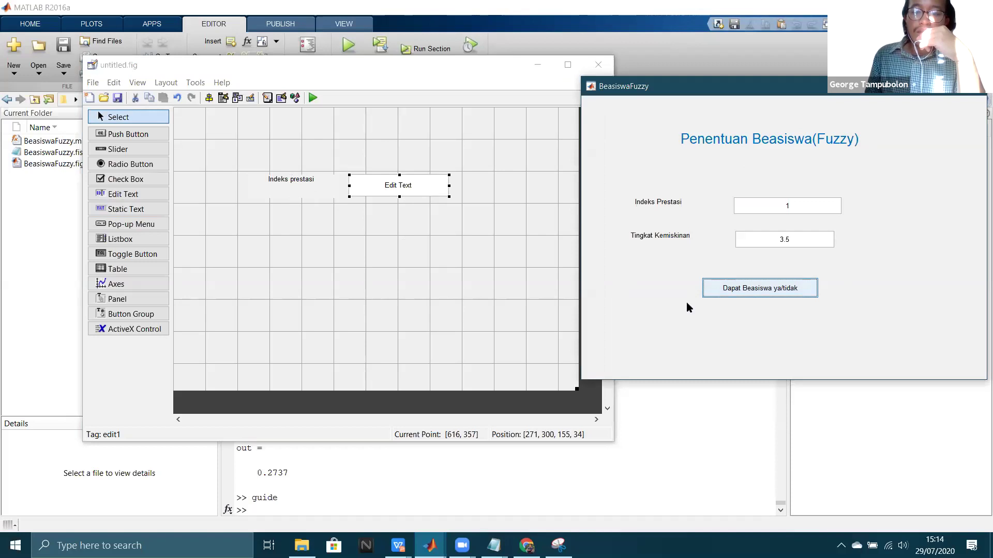
left_click(283, 249)
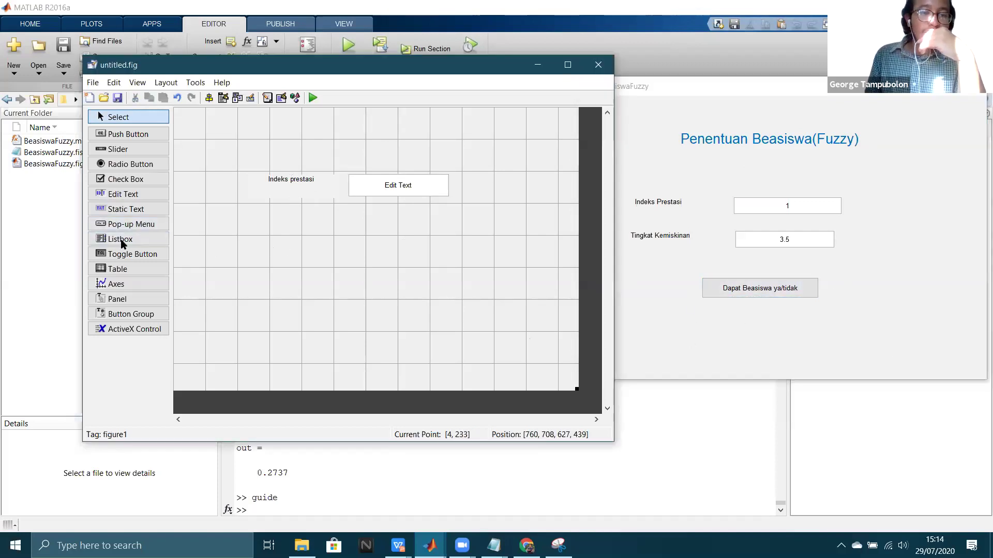
left_click(134, 135)
left_click_drag(350, 263, 458, 288)
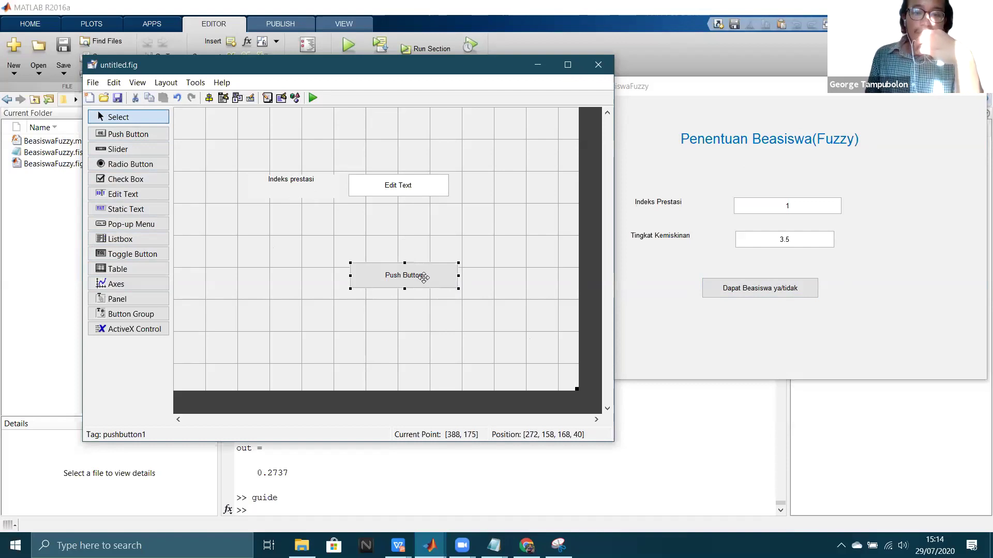
double_click(427, 281)
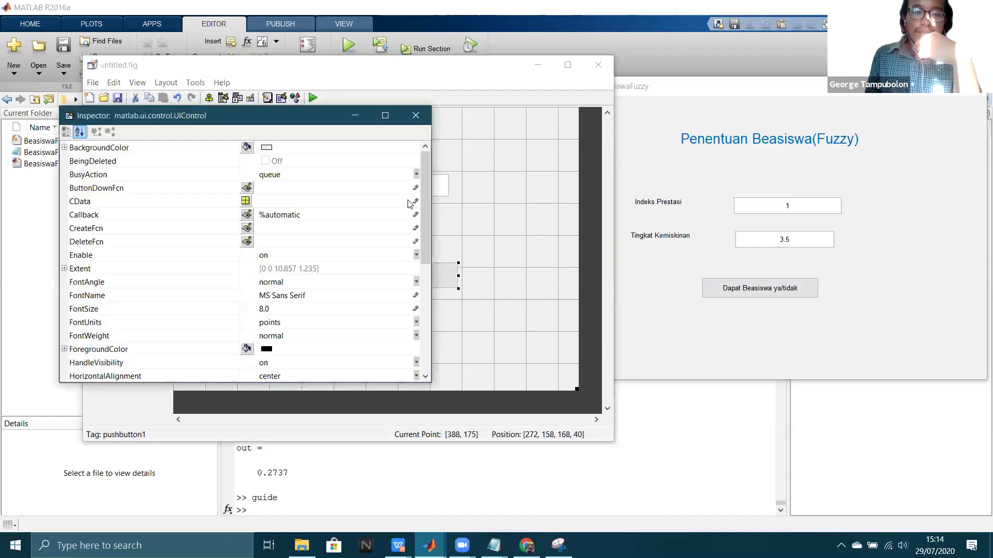
left_click(416, 116)
left_click(254, 148)
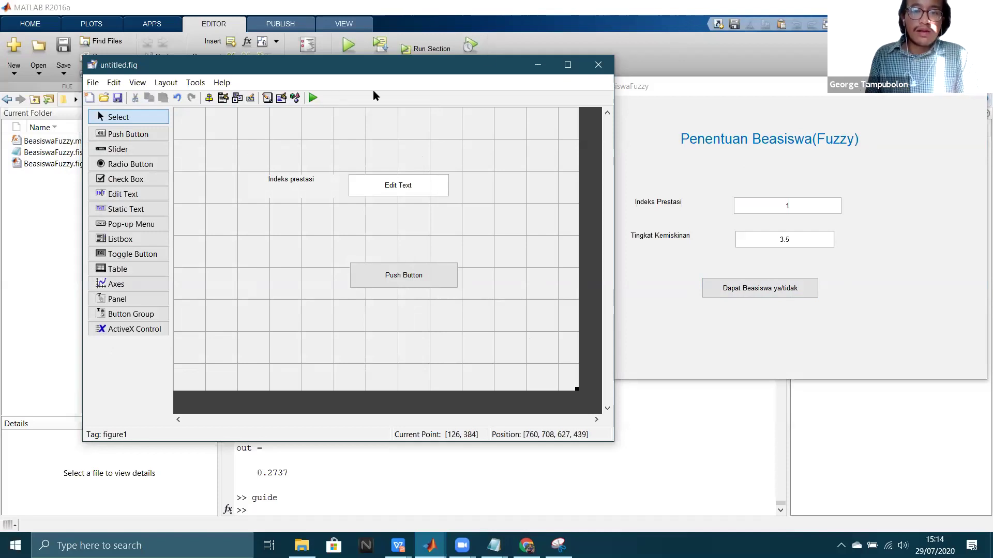
Step: Close the untitled layout without saving it and launch GUIDE again with the guide command
left_click(598, 65)
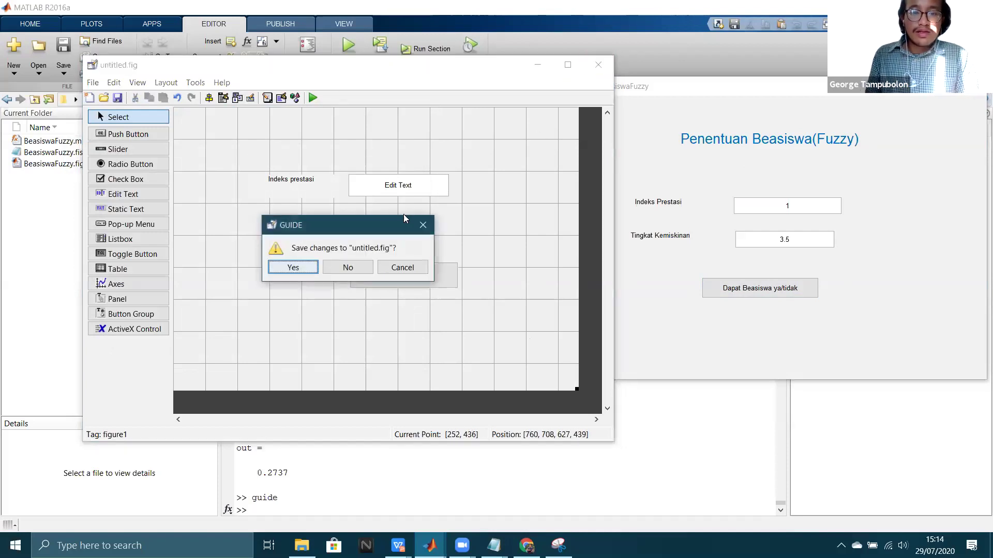
left_click(347, 267)
left_click(303, 511)
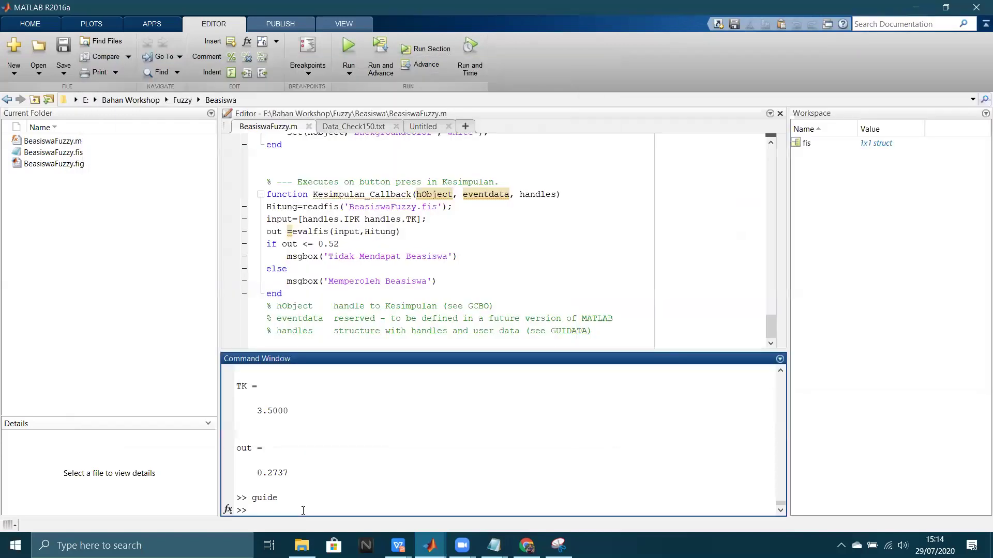
type("guide")
key("Return")
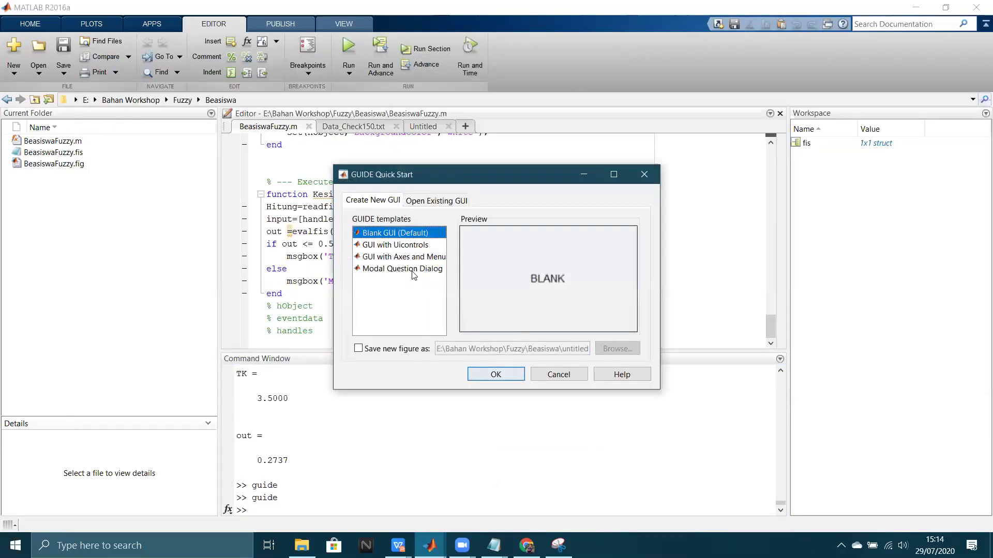
Step: Open the existing BeasiswaFuzzy.fig from the Latihanku folder in GUIDE and reposition its layout window
left_click(455, 206)
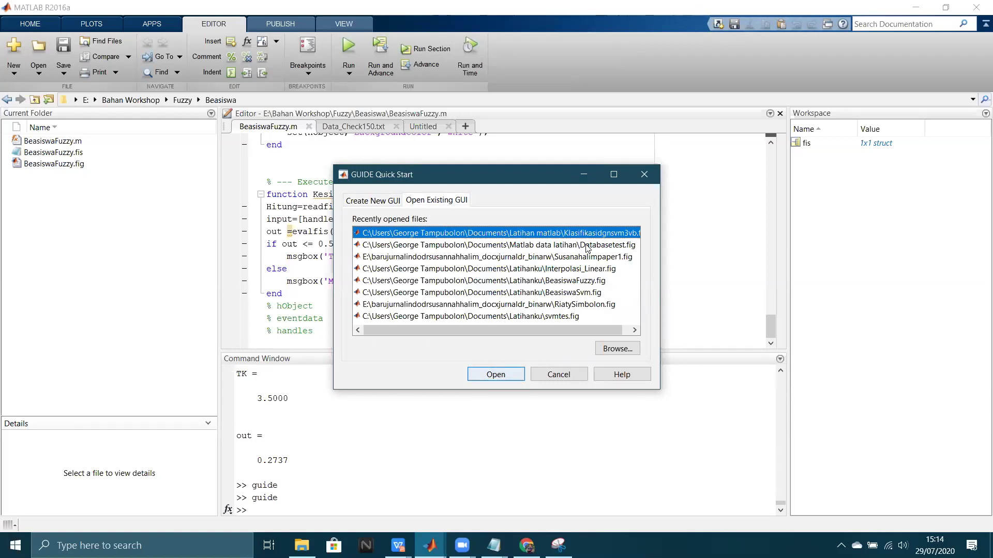
left_click(587, 245)
left_click_drag(563, 332, 570, 332)
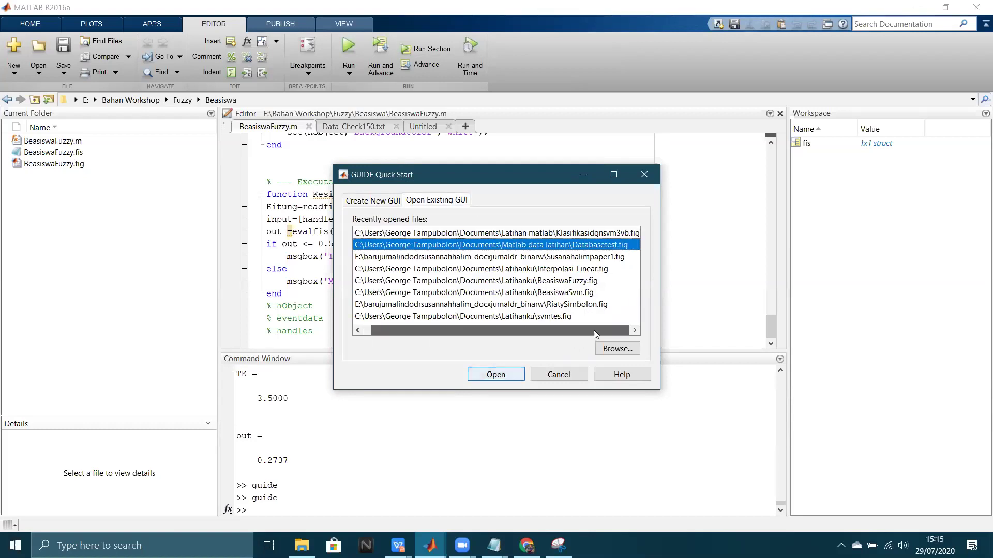
left_click(602, 233)
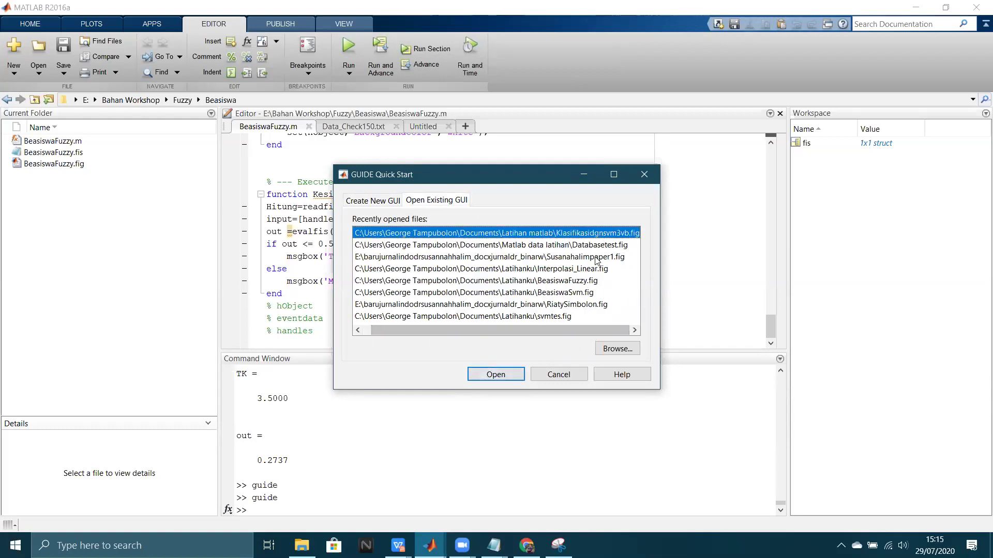
left_click(572, 316)
left_click(575, 280)
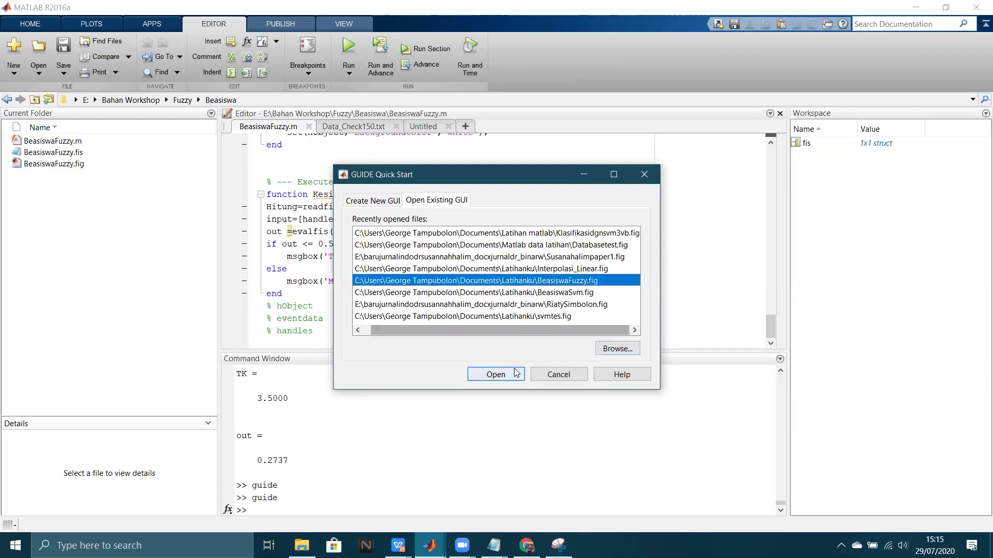
left_click(493, 374)
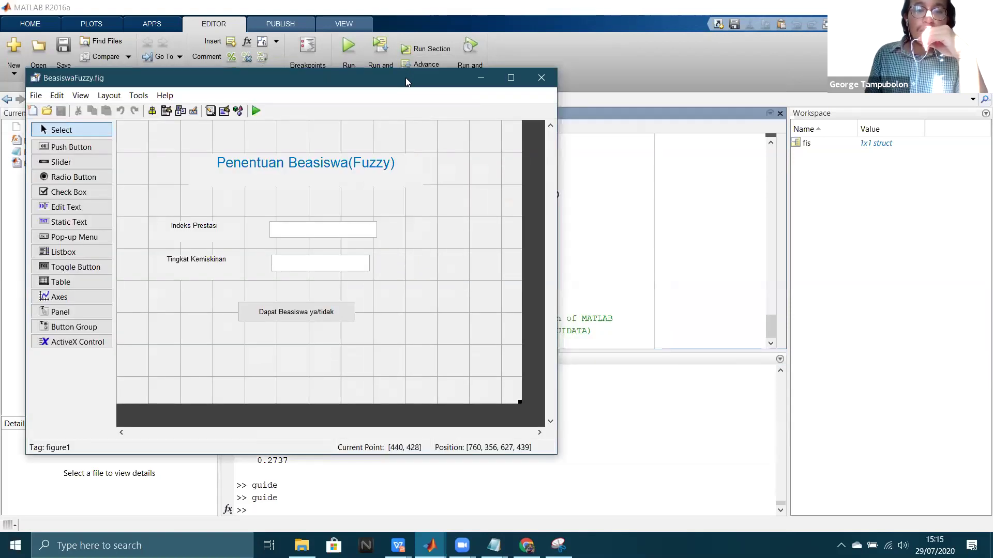
left_click_drag(405, 78, 468, 67)
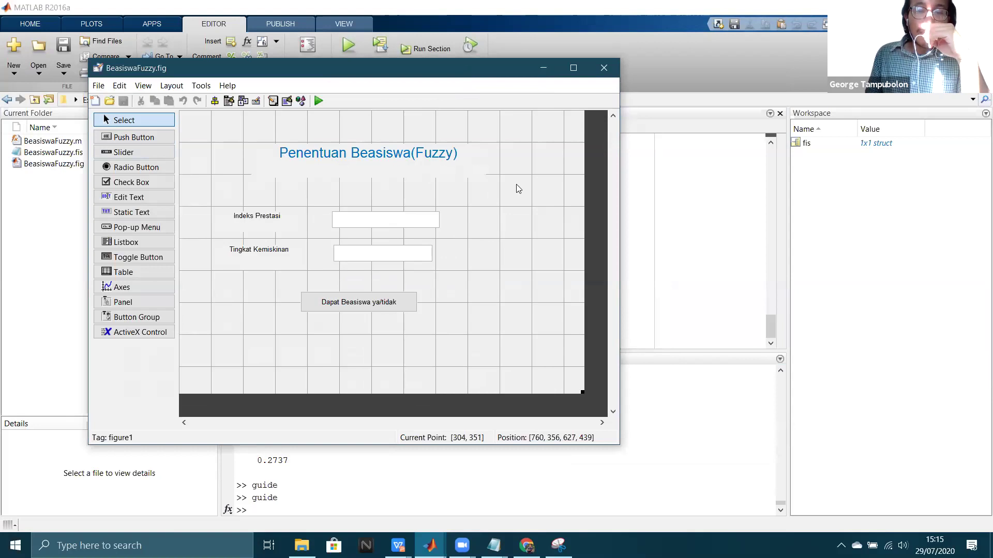
Step: Open the code file of the BeasiswaFuzzy layout in the editor
key("alt+Tab")
scroll(490, 238, "up", 10)
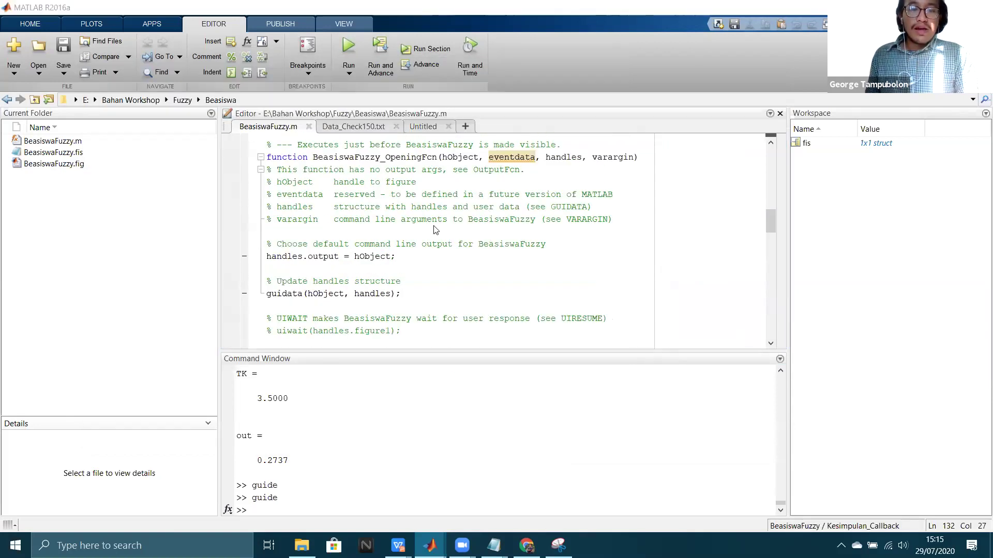
key("alt+Tab")
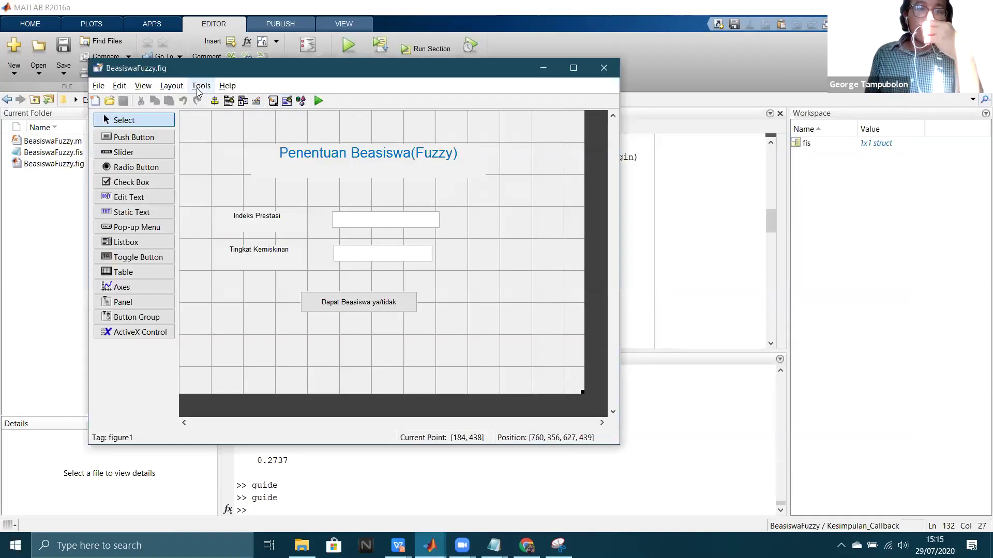
left_click(119, 86)
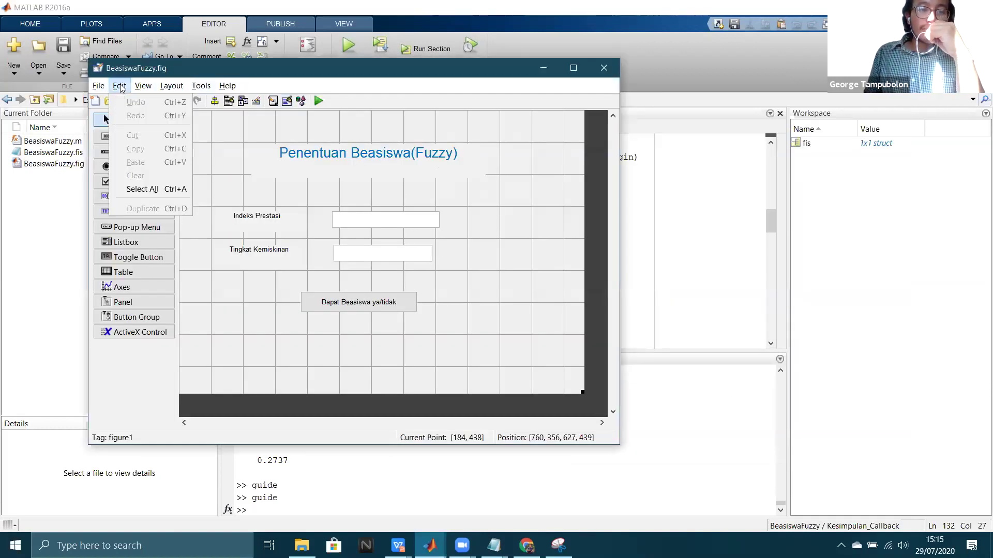
left_click(98, 86)
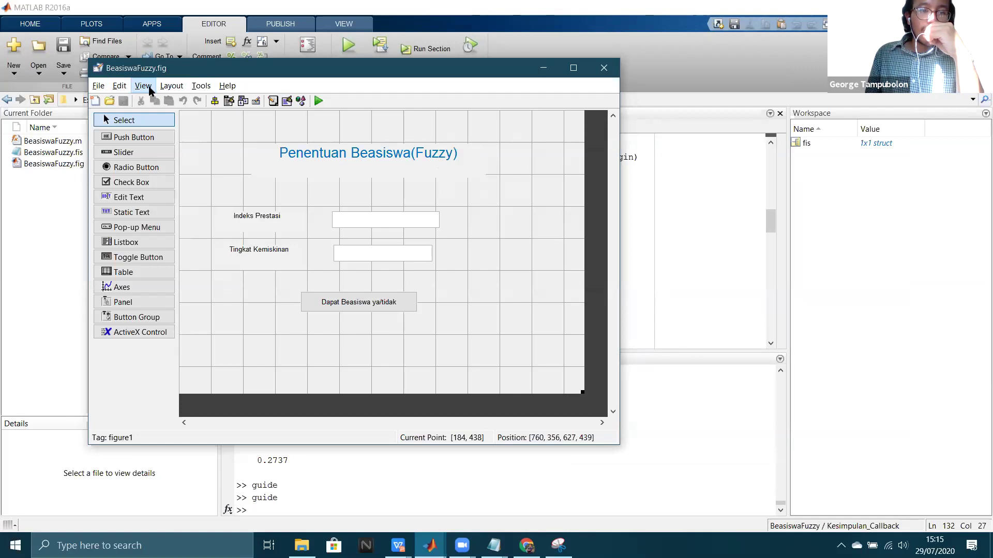
left_click(143, 86)
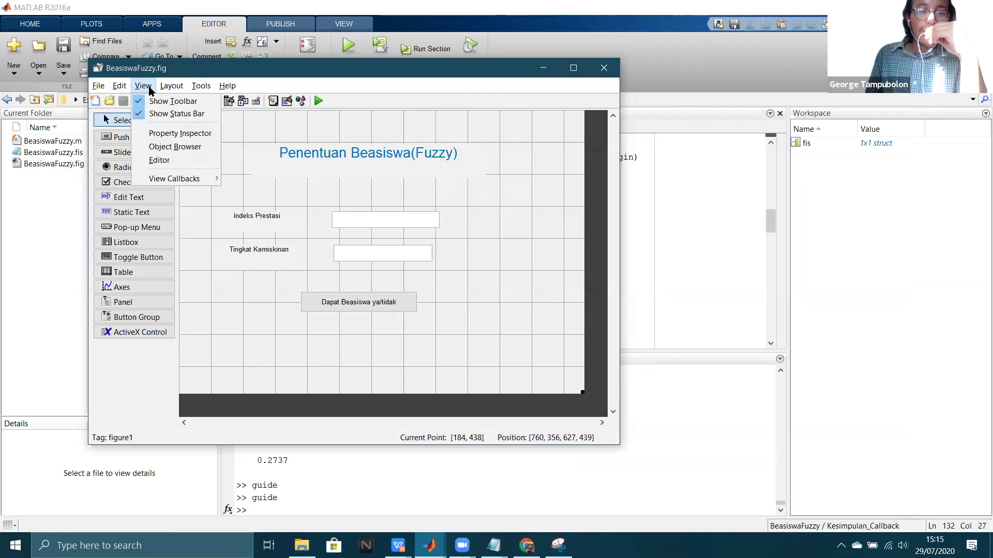
left_click(177, 162)
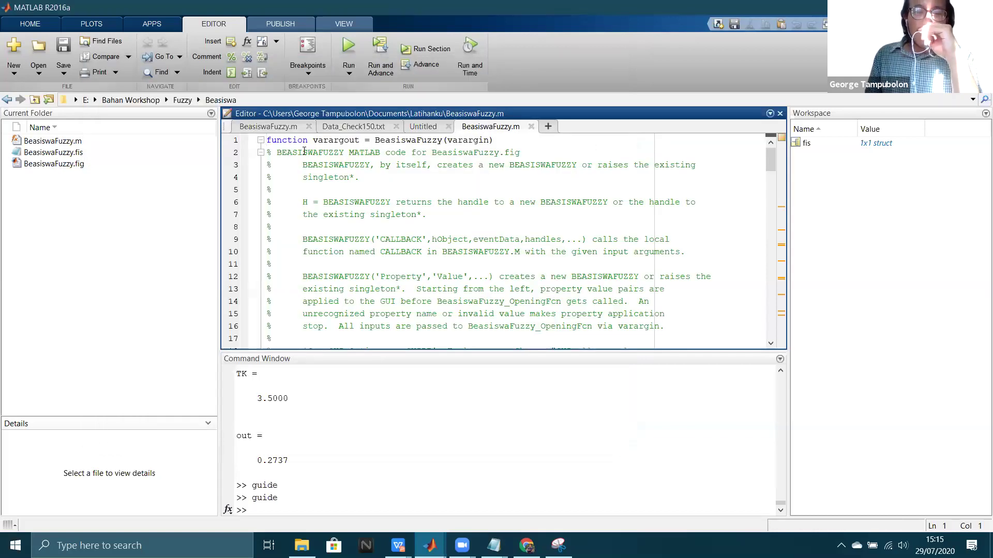
Step: Review the opened BeasiswaFuzzy.m code, from its header through the IPK and TK functions to Kesimpulan_Callback
left_click_drag(370, 183, 501, 266)
scroll(500, 259, "down", 11)
scroll(501, 266, "down", 12)
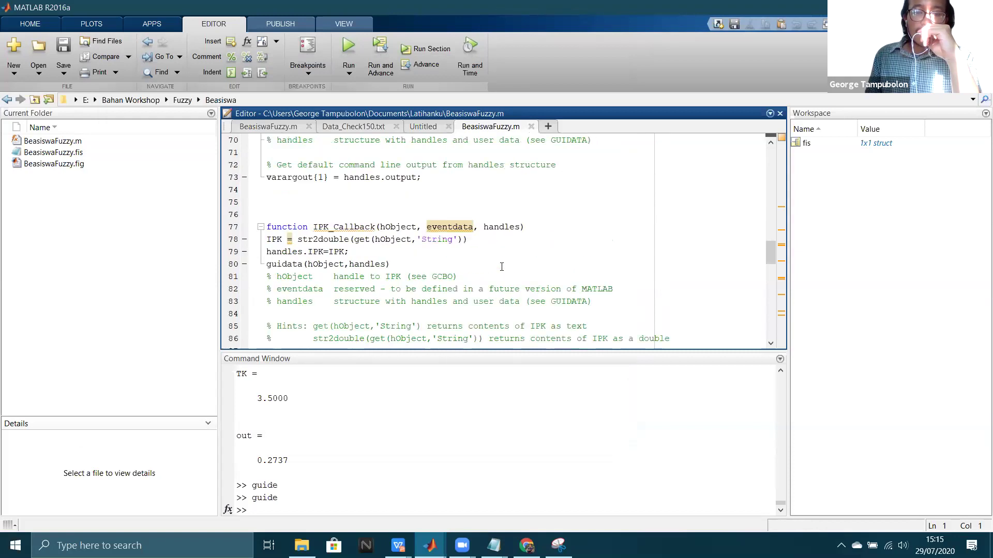
scroll(502, 267, "down", 8)
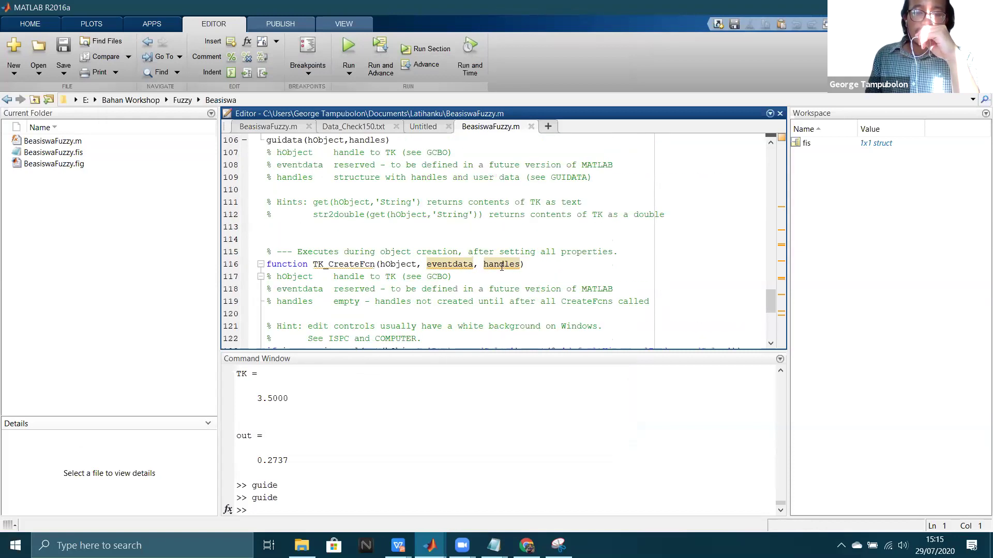
left_click(406, 314)
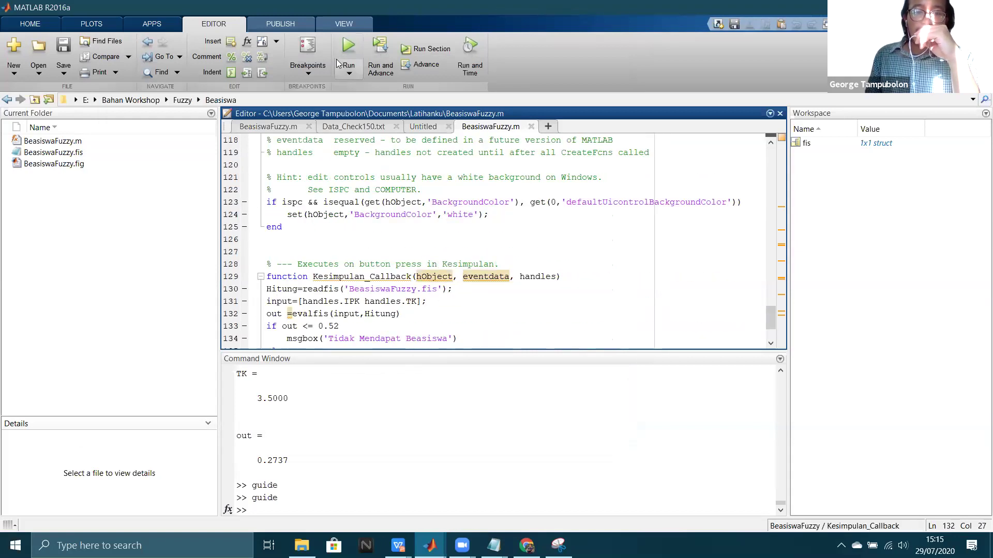
Step: Run BeasiswaFuzzy.m from the Latihanku folder, switching MATLAB to that folder, and move the form over the editor
left_click(350, 48)
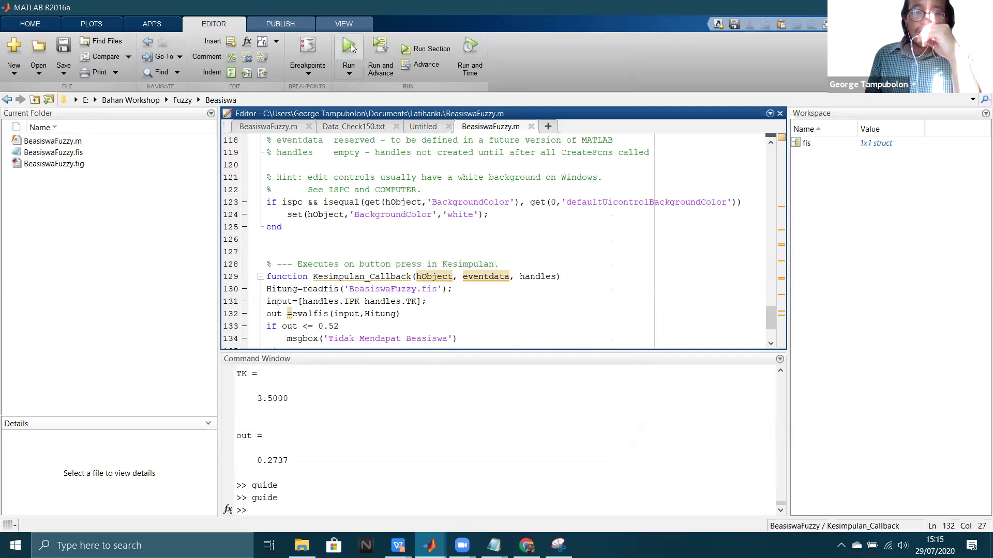
left_click(461, 304)
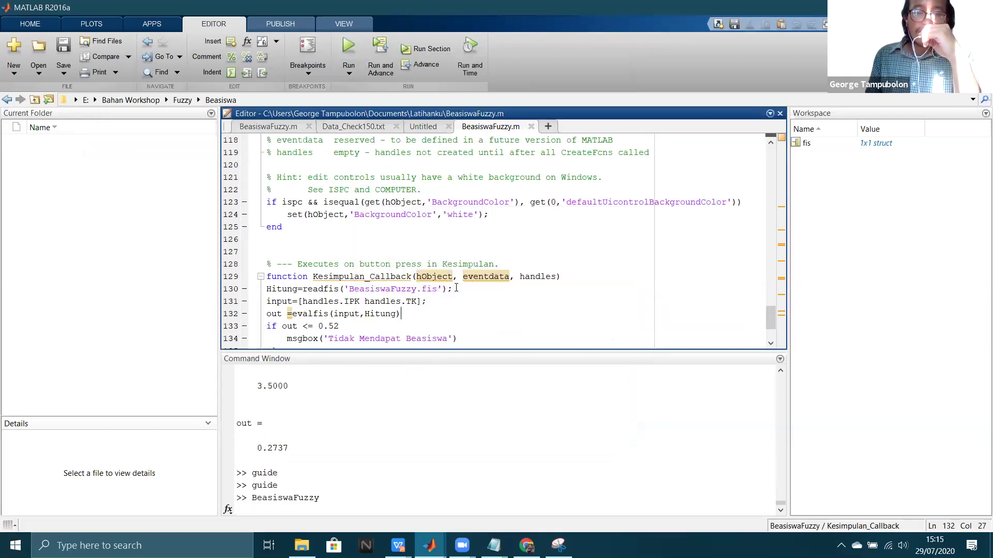
left_click_drag(725, 88, 374, 84)
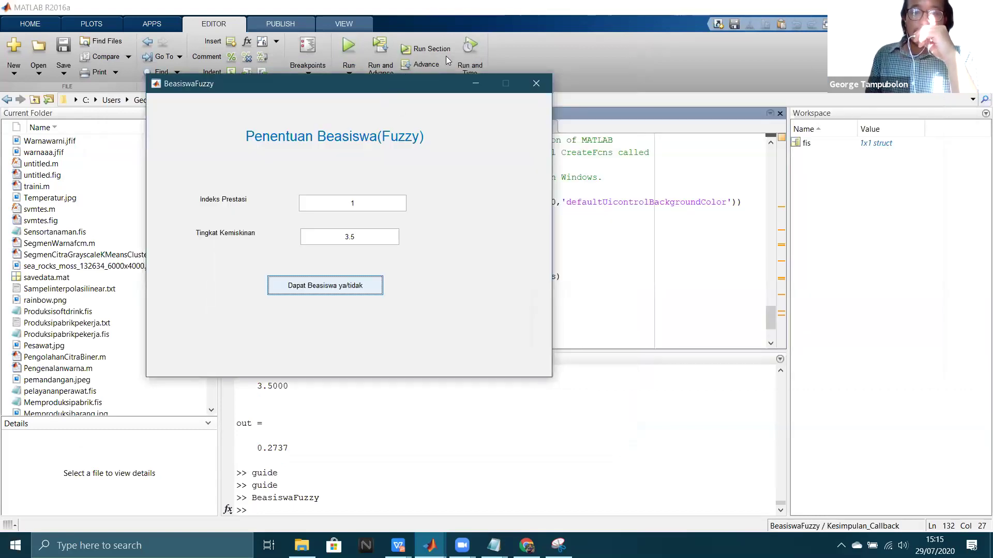
left_click_drag(448, 61, 448, 60)
Step: Clear the Indeks Prestasi and Tingkat Kemiskinan values in the running BeasiswaFuzzy form, and close the form
left_click(418, 180)
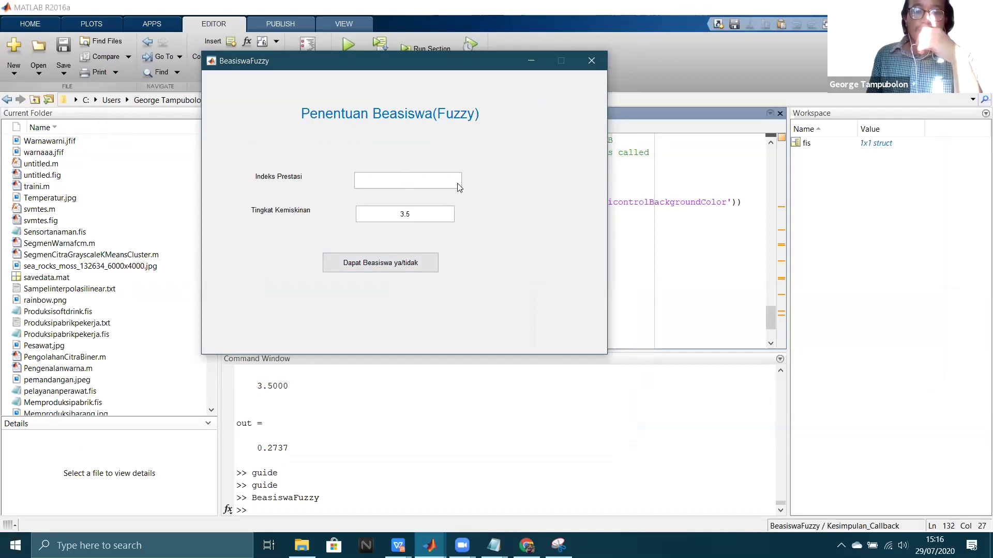
left_click(409, 218)
key("BackSpace")
key("BackSpace")
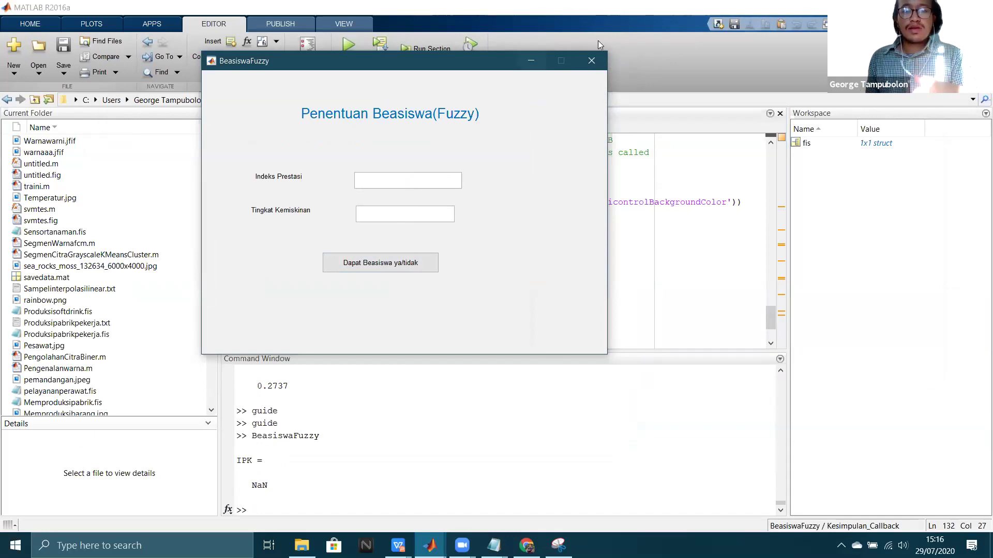
left_click(590, 60)
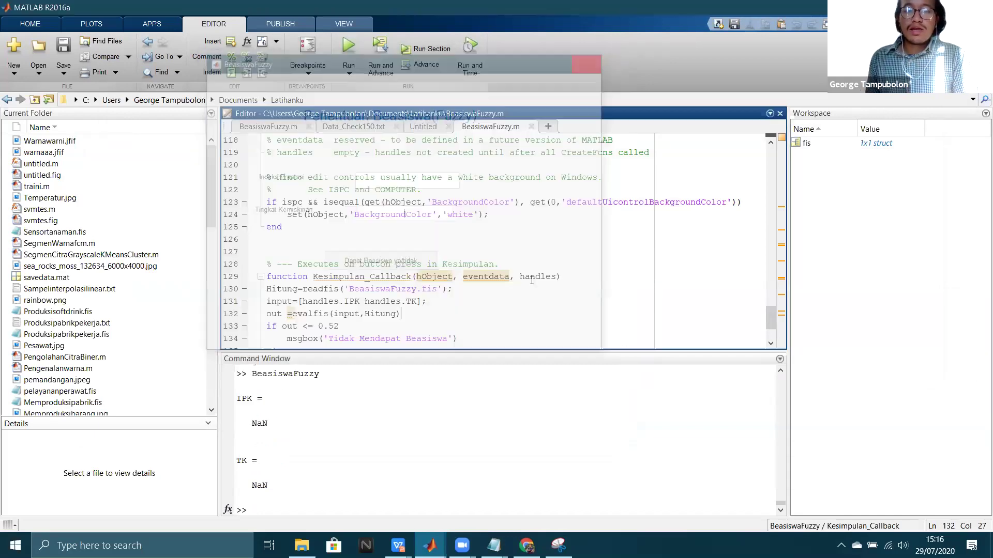
Step: Clear the Command Window with the clc command
left_click(367, 504)
type("clc")
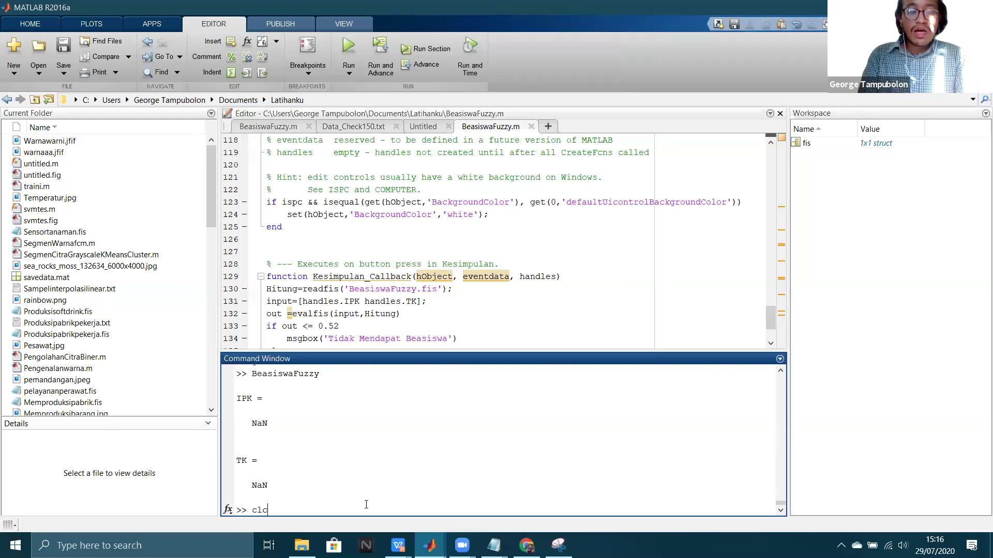
key("Return")
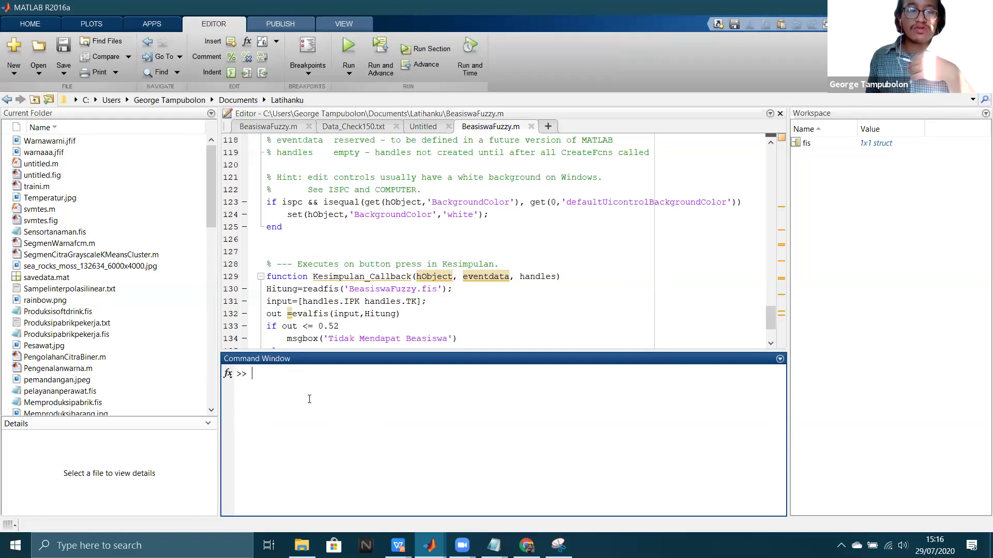
Step: Set MATLAB's current folder to Bahan Workshop\Anfis\Curah Hujan on the MASTER (E:) drive
left_click(48, 100)
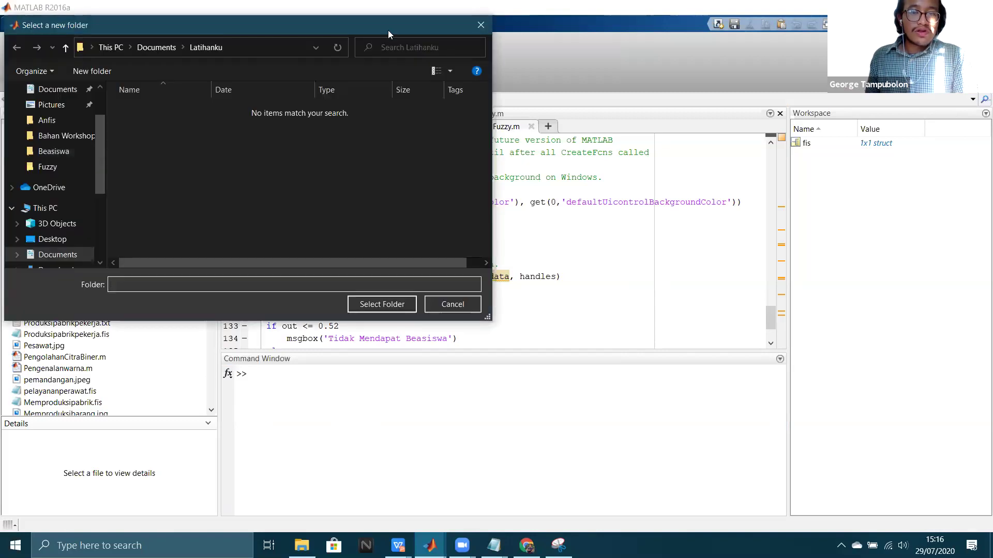
left_click(481, 25)
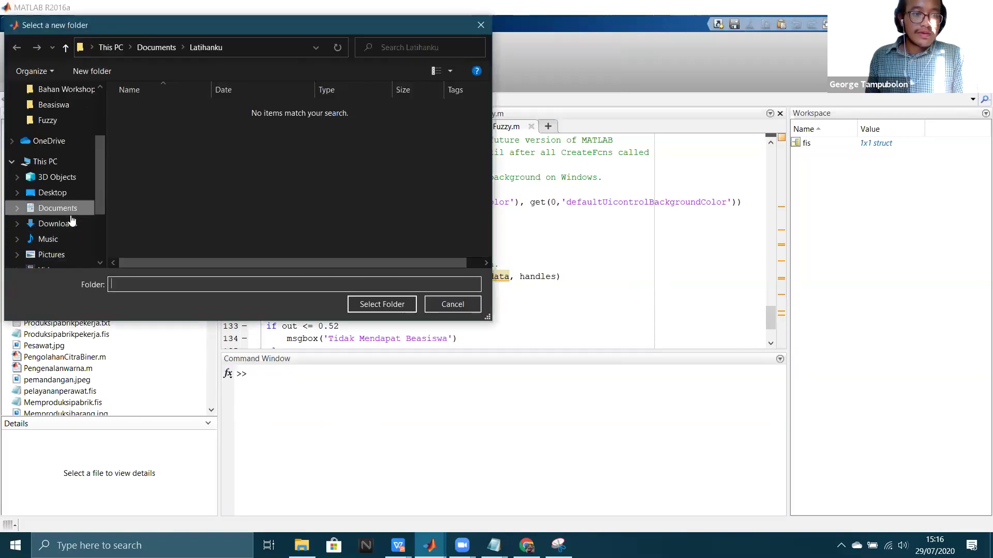
scroll(70, 231, "down", 1)
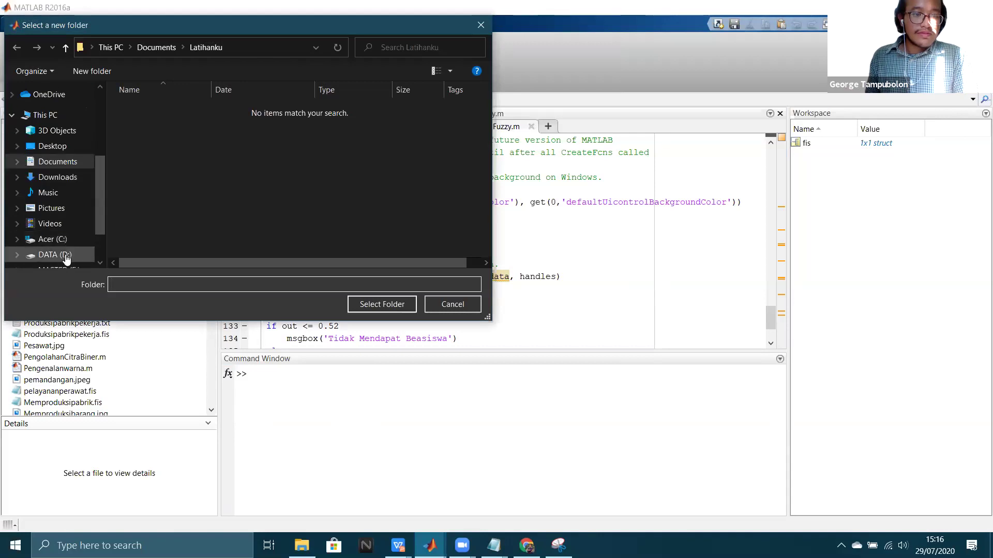
scroll(67, 259, "down", 1)
left_click(65, 214)
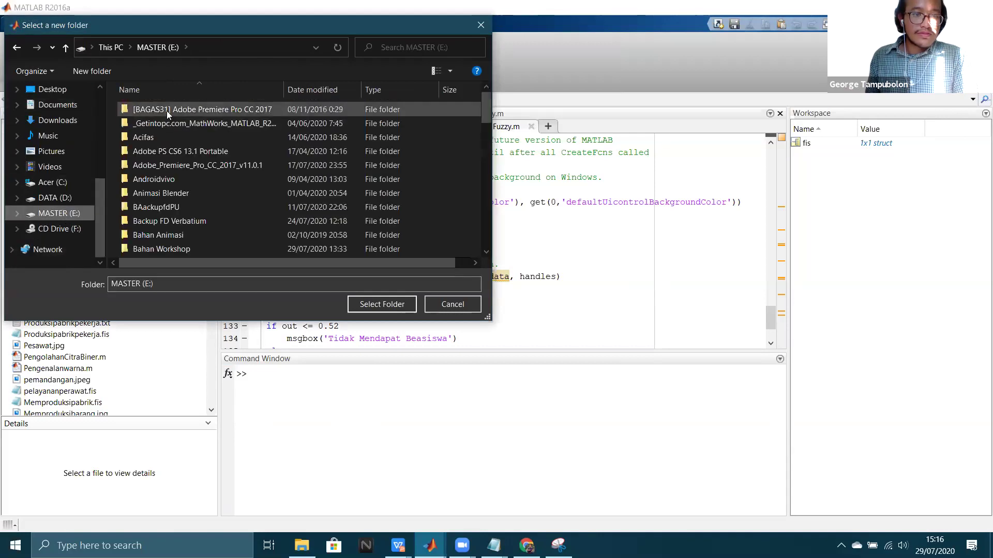
left_click(167, 111)
left_click(181, 207)
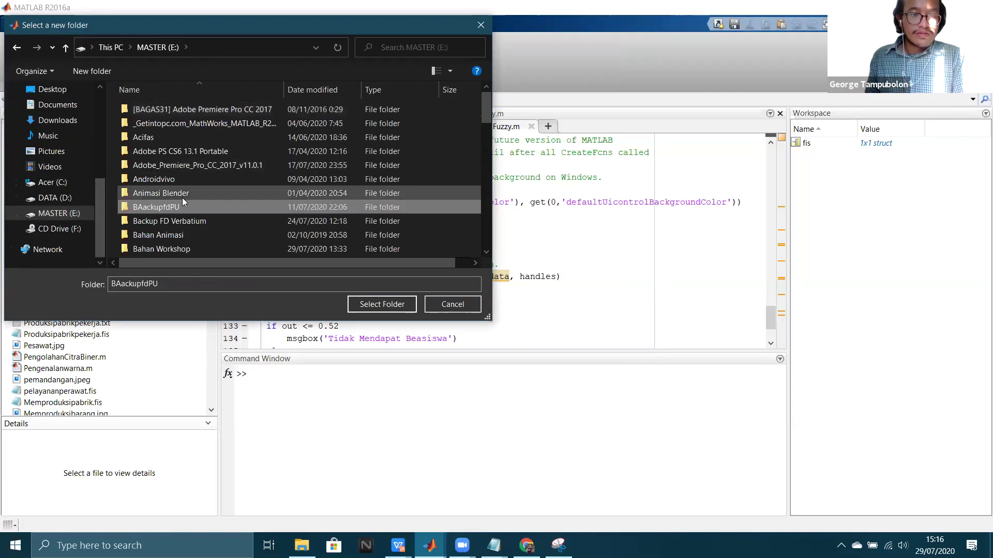
double_click(189, 248)
double_click(177, 109)
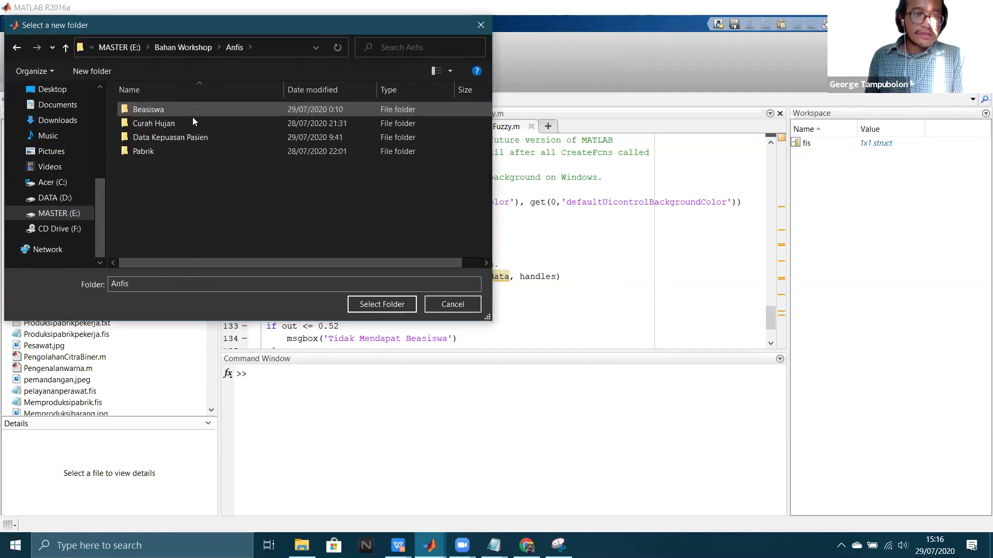
double_click(182, 123)
left_click(386, 305)
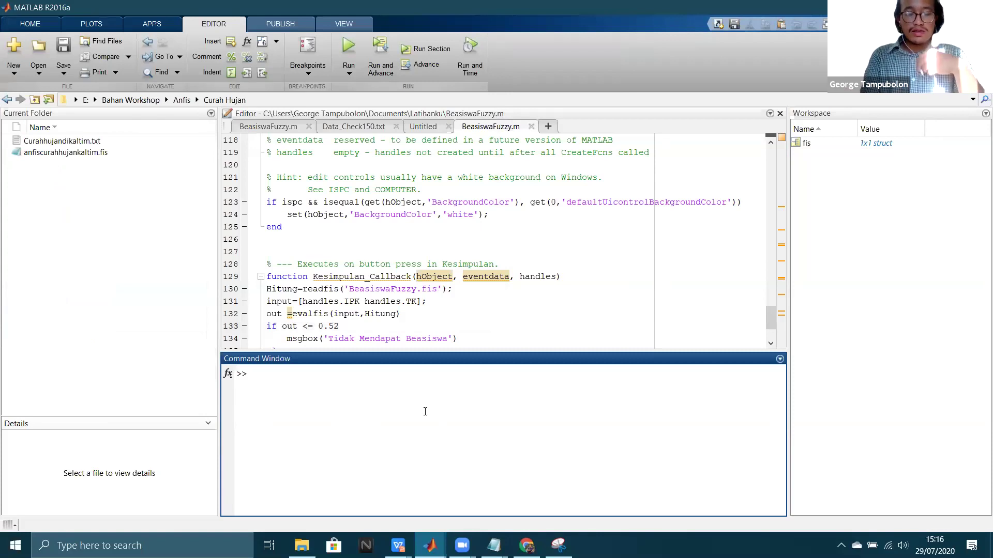
Step: Launch the Neuro-Fuzzy Designer with the anfisedit command and reposition its window over the editor
type("anf")
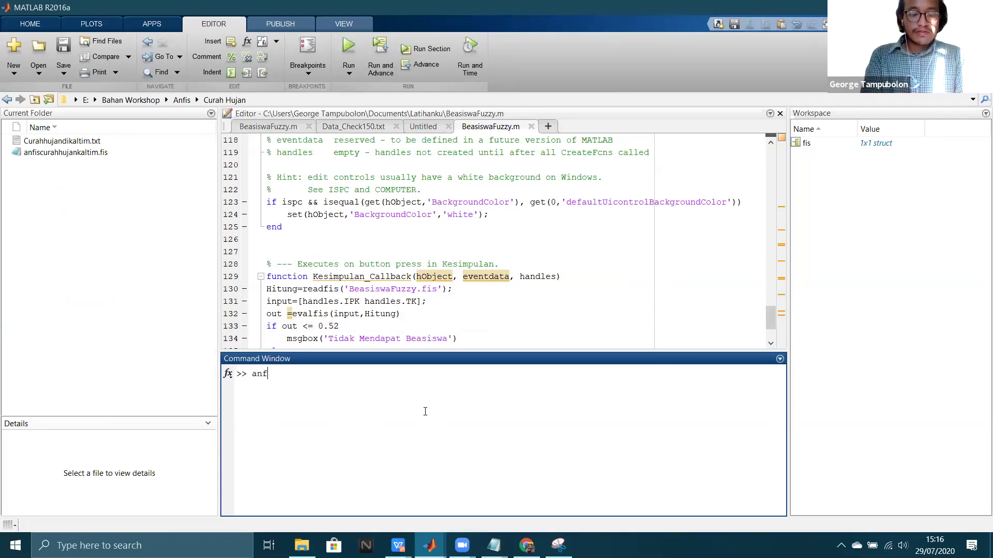
type("isedit")
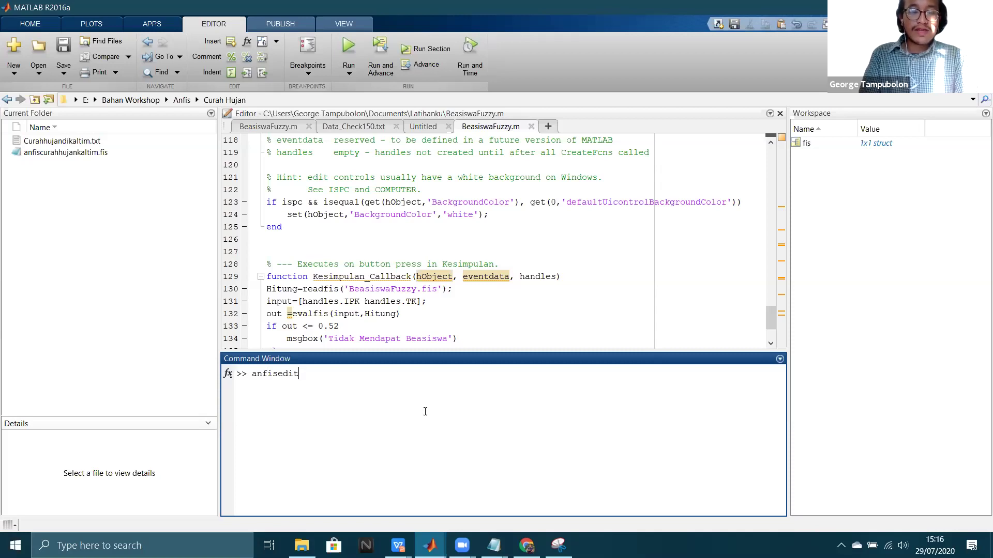
key("Return")
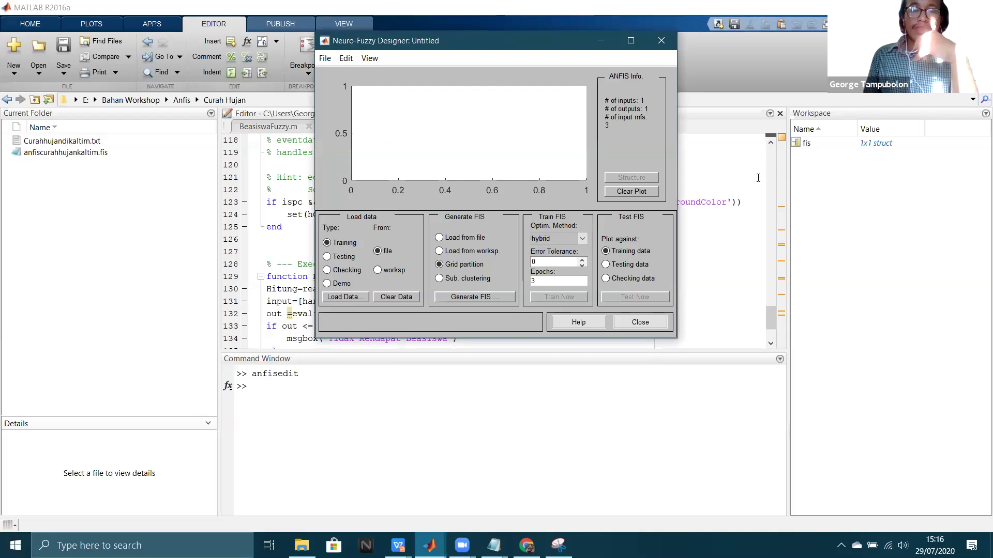
left_click_drag(568, 38, 611, 68)
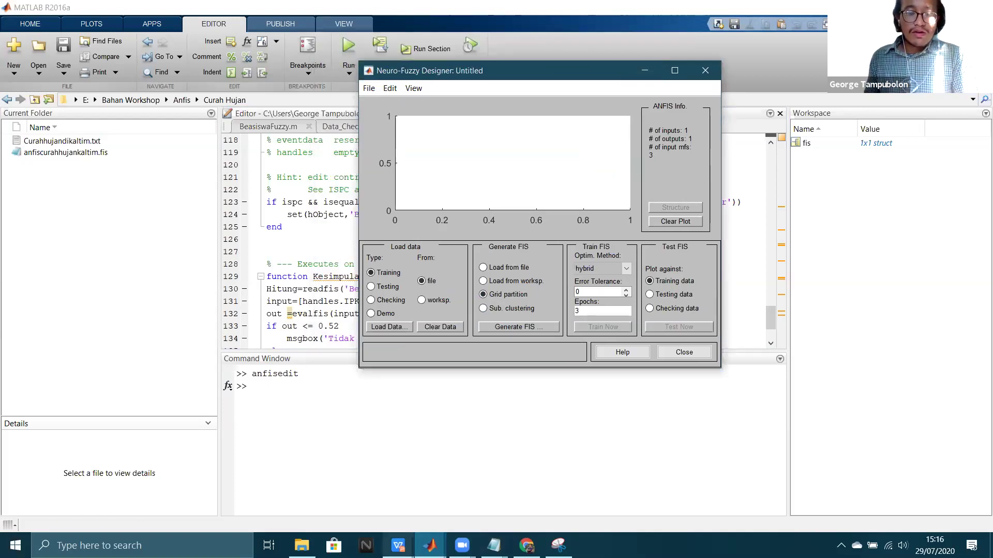
Step: Switch to the Adaptive-Neuro-Fuzzy ANFIS presentation in WPS Office and show slide 7, the monthly climate data table, full screen
left_click(398, 544)
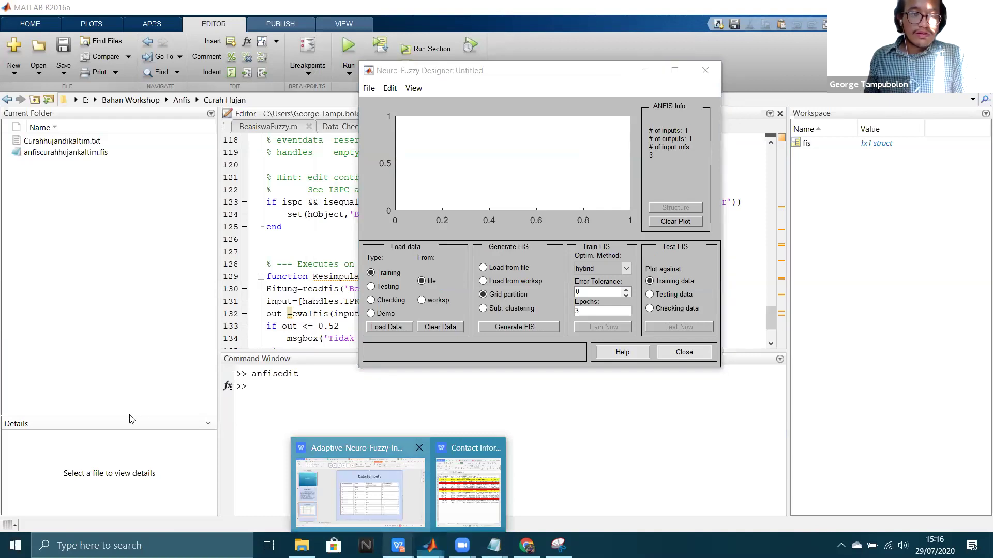
left_click(361, 491)
scroll(138, 353, "down", 10)
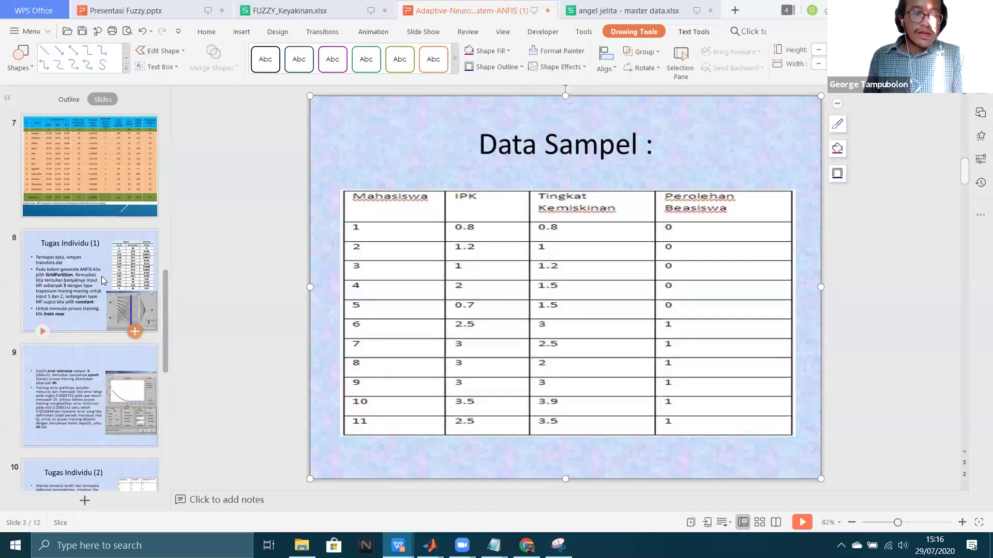
scroll(102, 276, "up", 2)
left_click(101, 276)
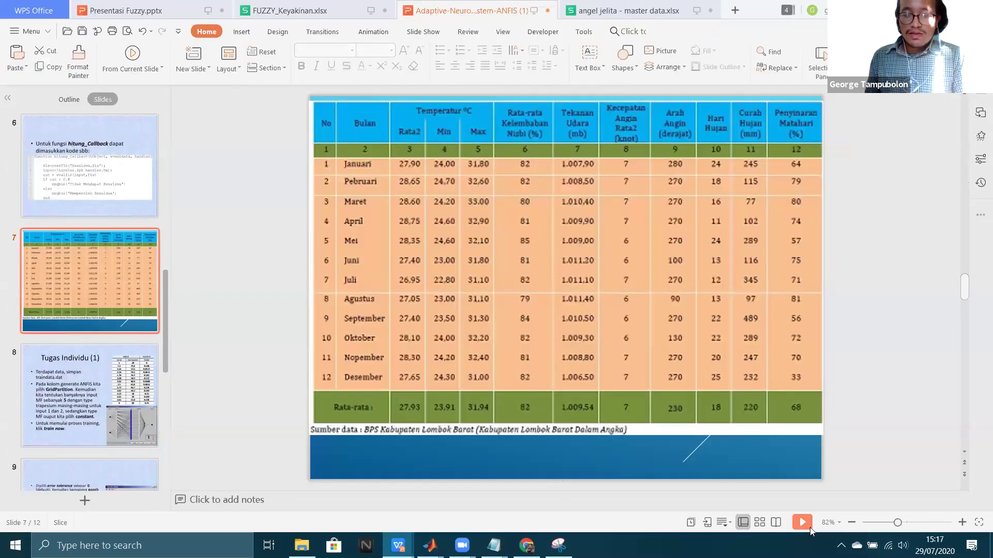
key("shift+F5")
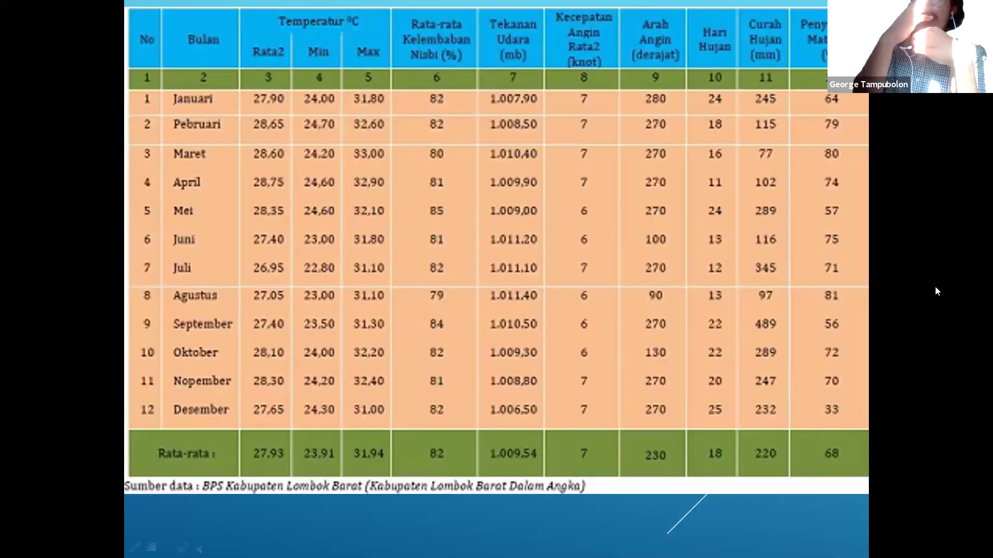
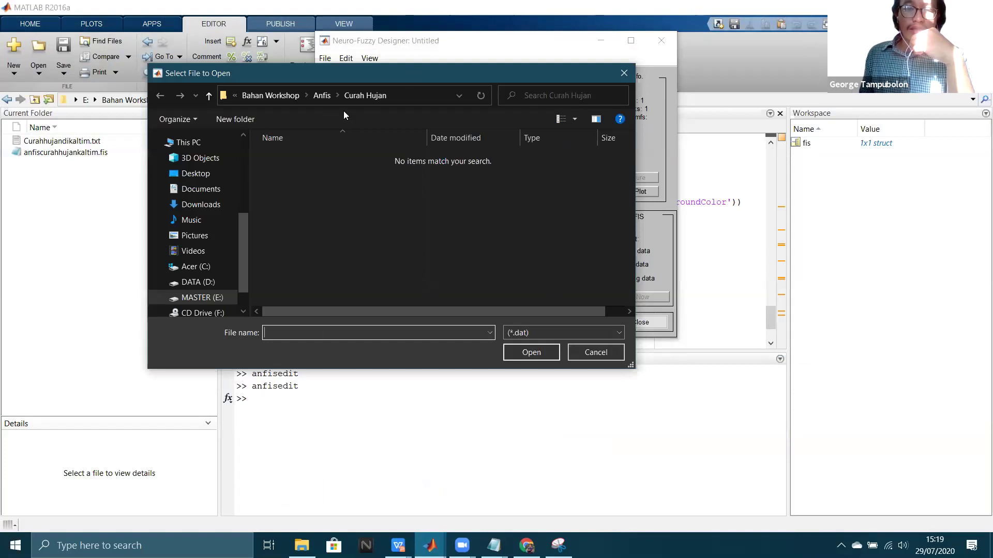
Step: Load Curahhujandikaltim.txt from the Curah Hujan folder as training data, listing all file types, and reposition the Neuro-Fuzzy Designer window
left_click(547, 336)
left_click(539, 357)
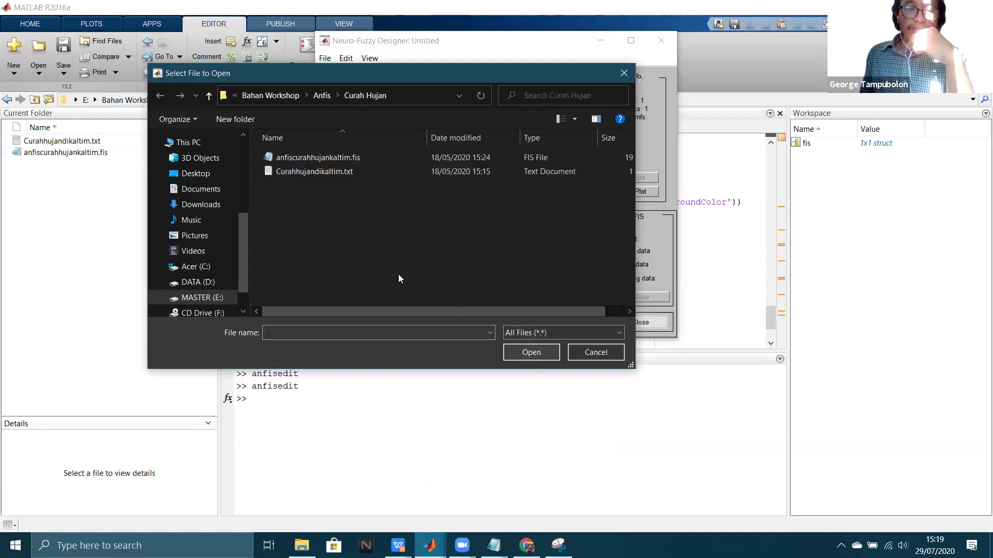
left_click(344, 171)
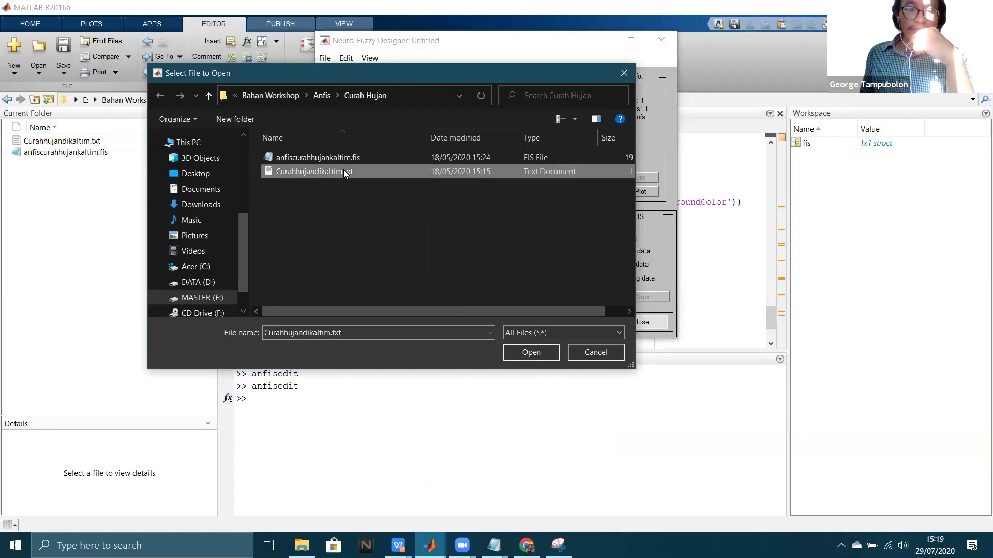
left_click(531, 353)
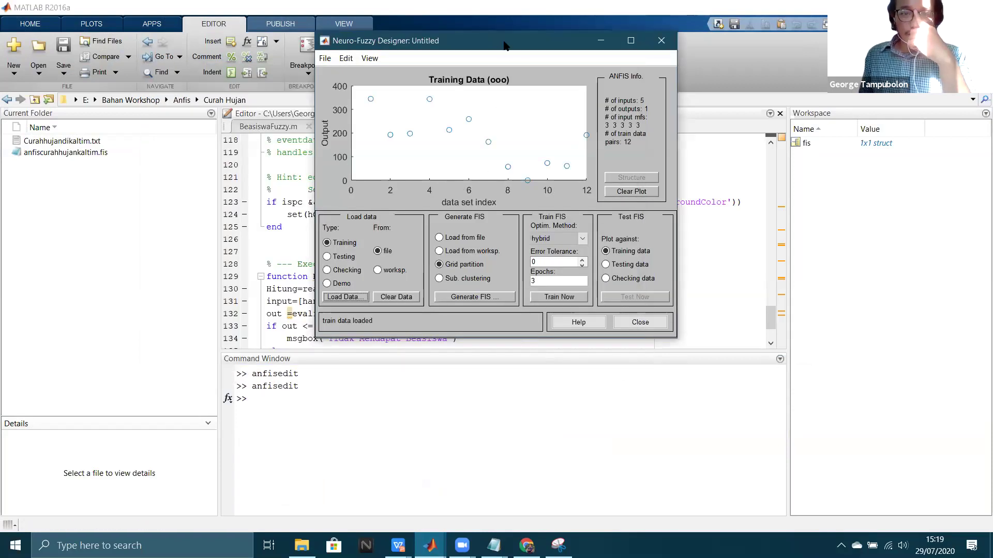
left_click_drag(504, 40, 594, 104)
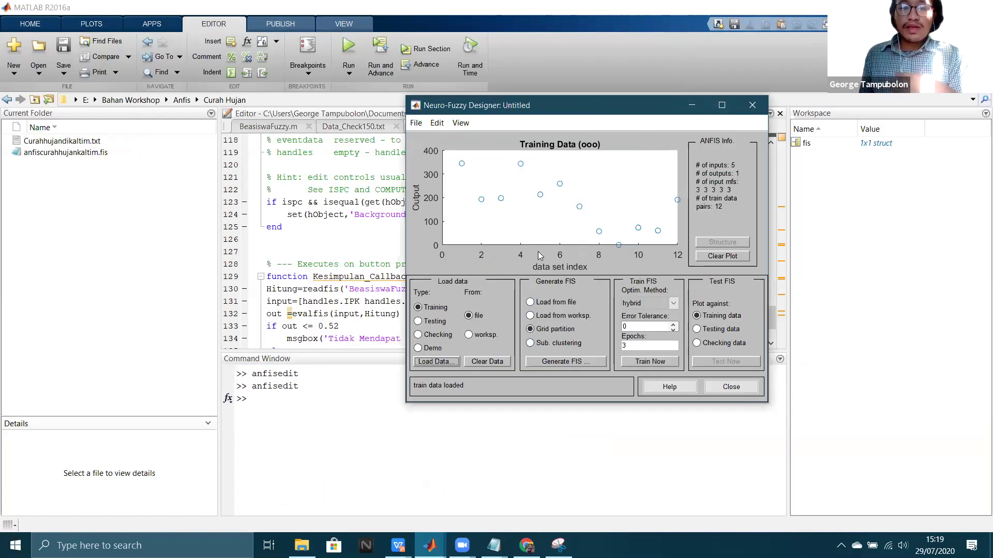
Step: Generate a grid-partition FIS with 3 3 3 3 3 trimf input functions and constant output, and train it for 3 epochs
left_click(544, 361)
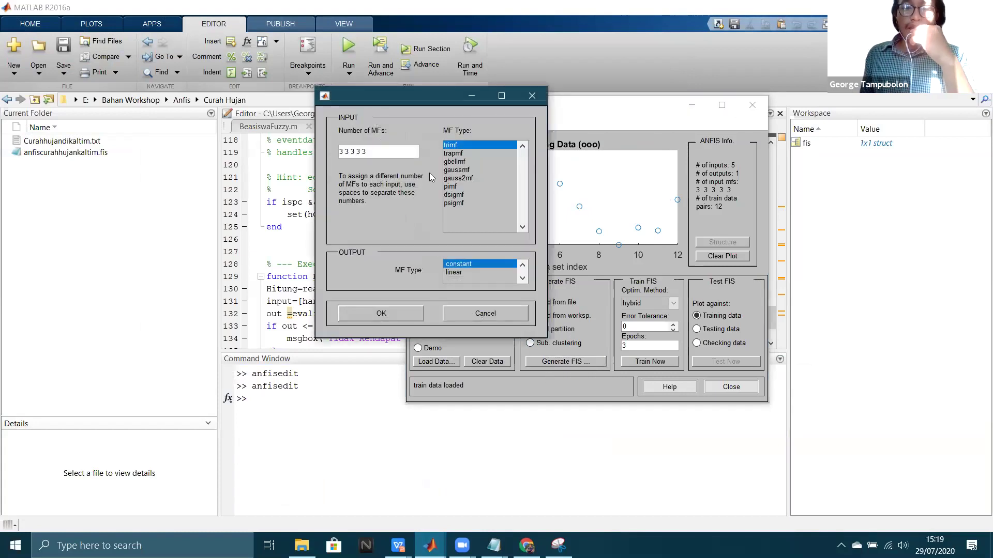
left_click(390, 313)
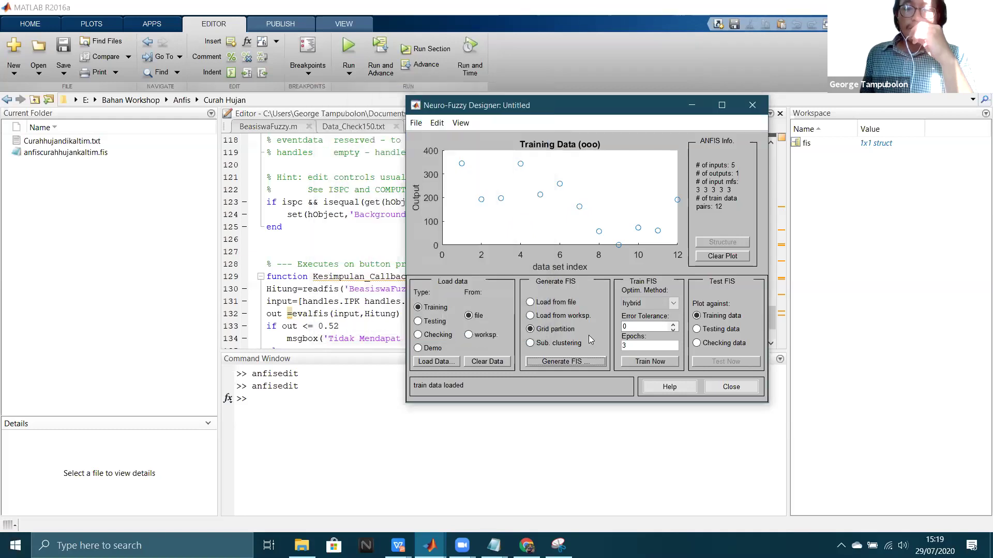
left_click(670, 361)
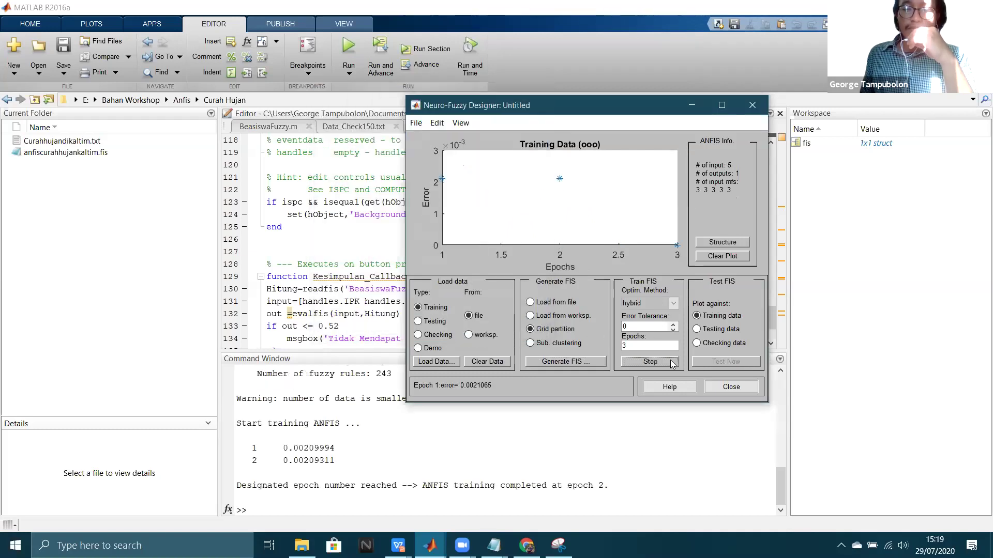
Step: Set the training epochs to 10 and train the FIS again
left_click(658, 344)
type("10")
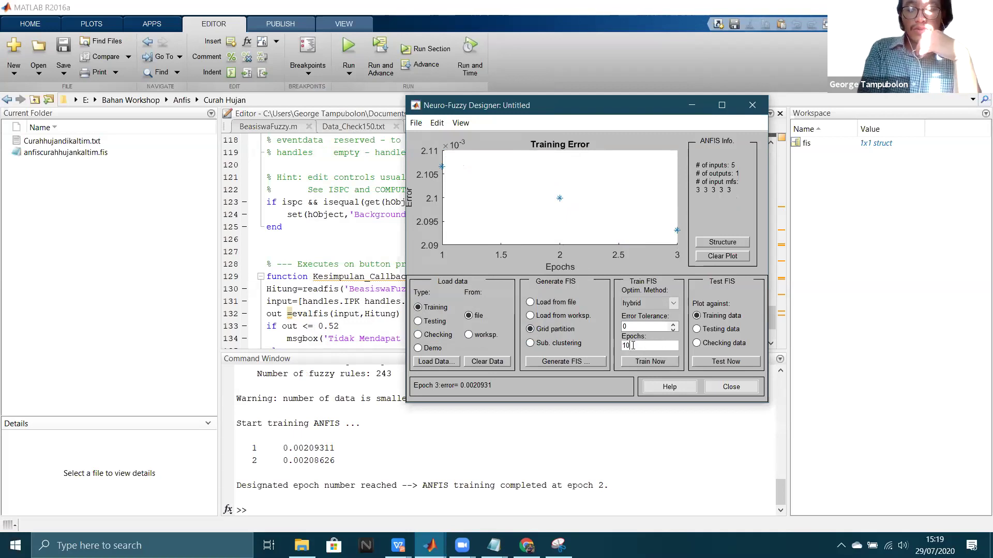
left_click(646, 363)
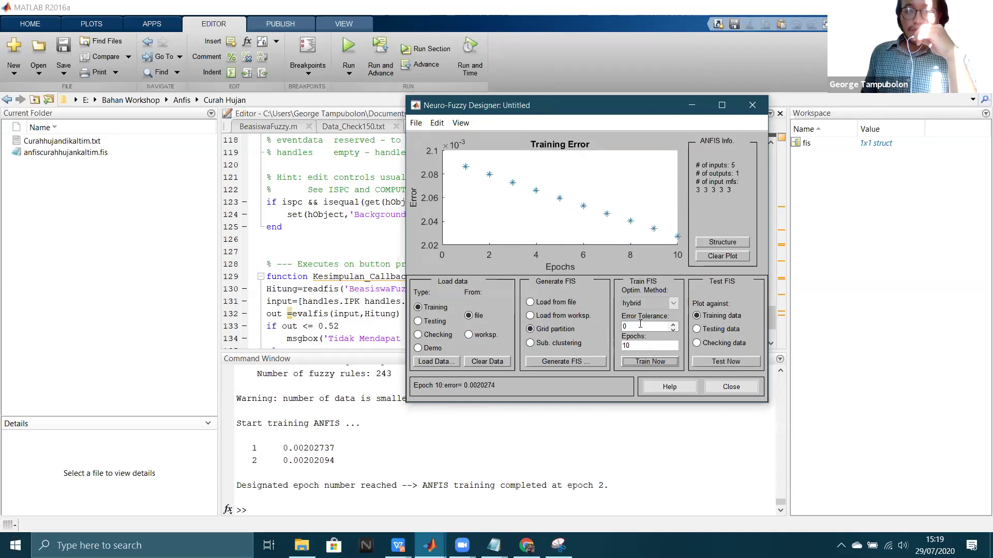
Step: Examine the ANFIS model structure from inputs through rules to output, and close its window
left_click(722, 241)
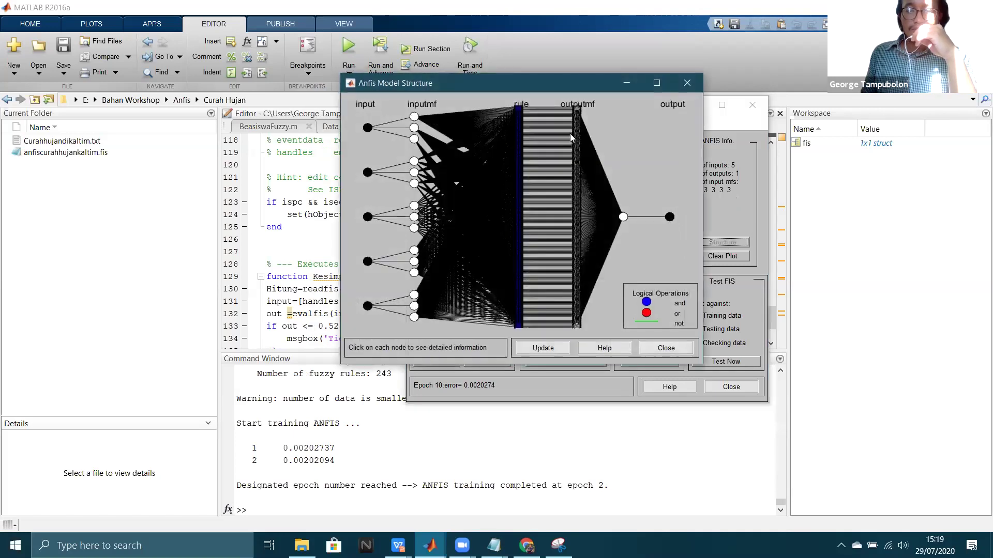
left_click_drag(530, 89, 598, 113)
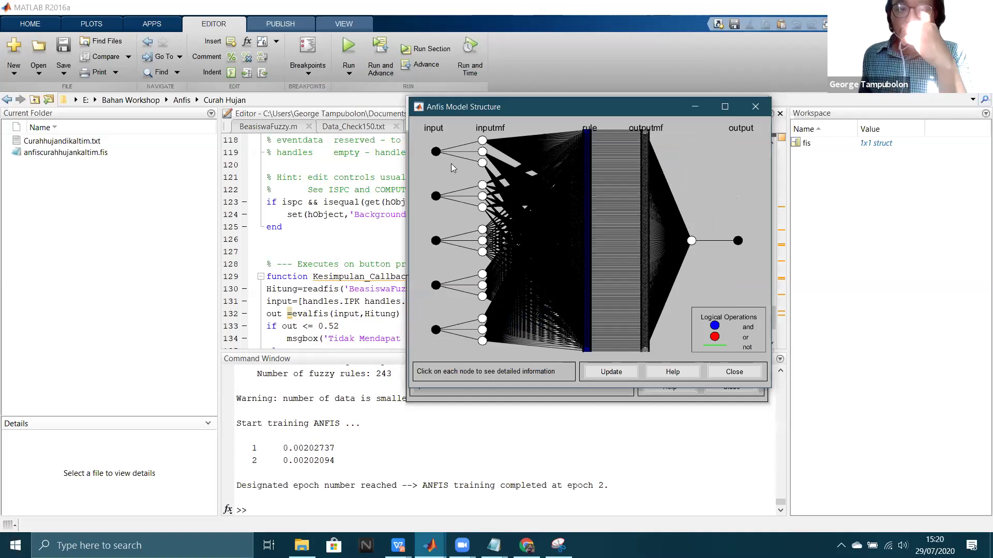
left_click(755, 105)
Step: Generate a grid-partition FIS with 2 3 3 3 3 trimf input functions and constant output, and train it
left_click(568, 364)
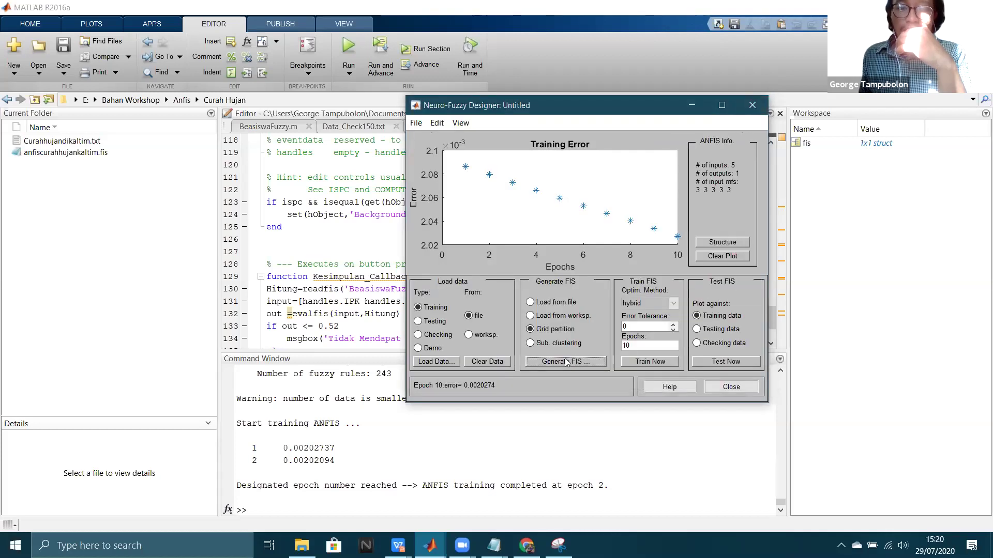
left_click(343, 151)
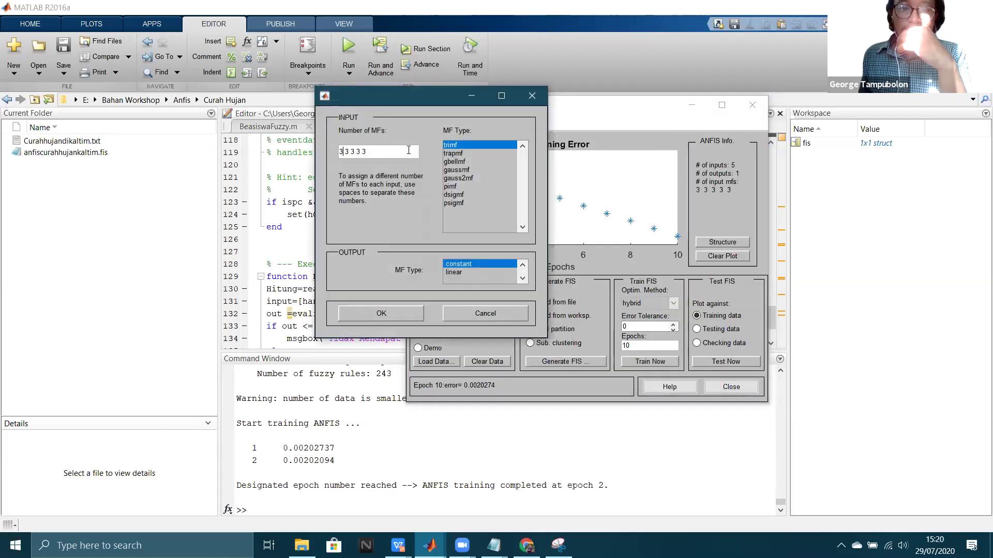
key("BackSpace")
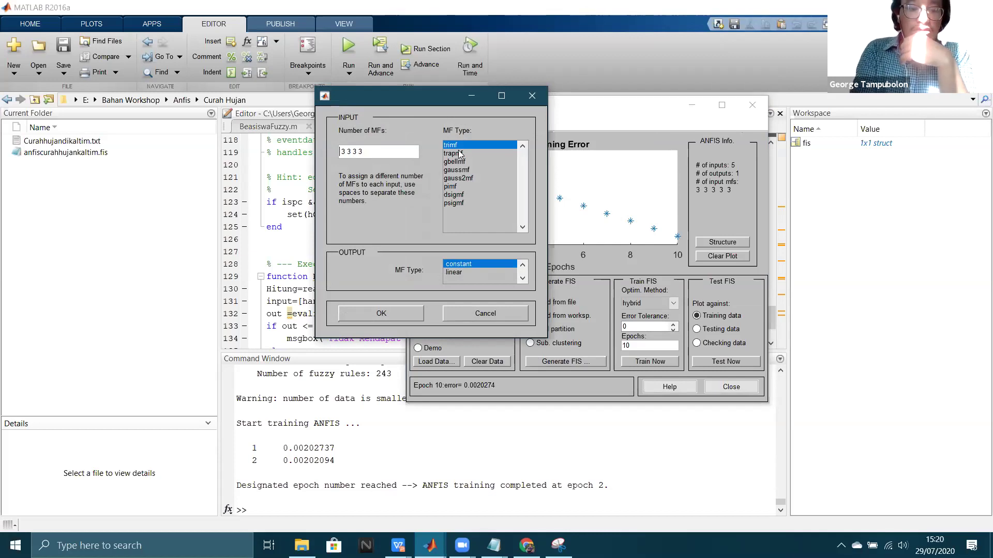
type("2")
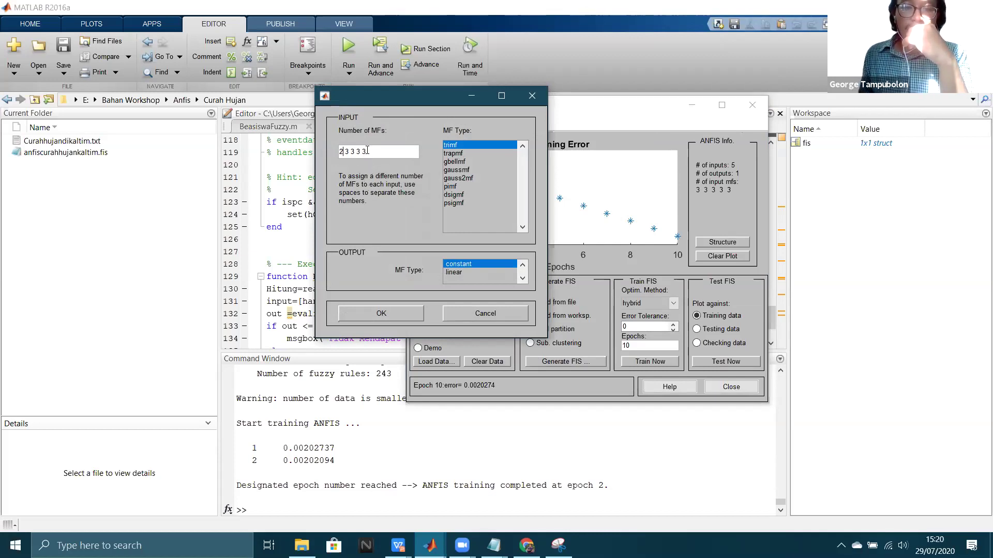
left_click(380, 316)
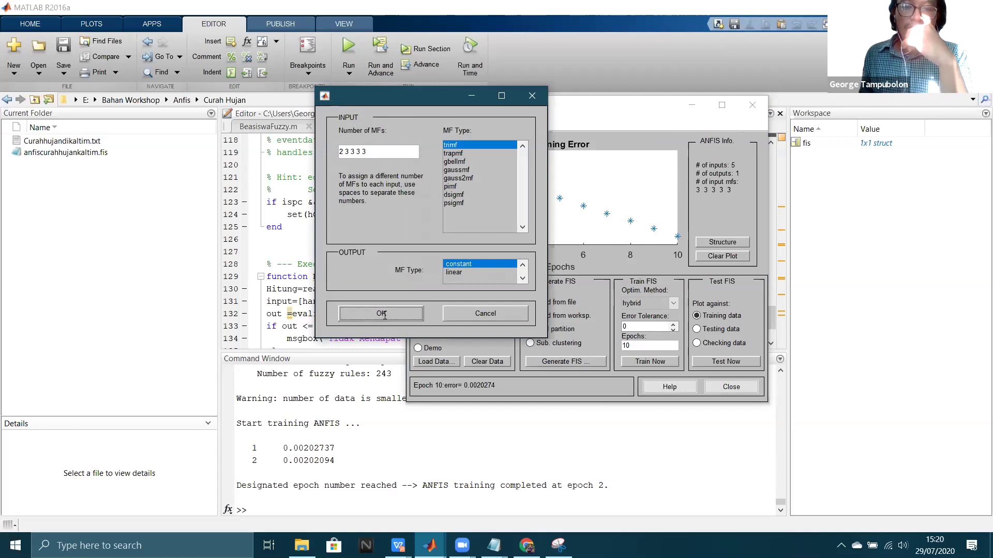
left_click(637, 363)
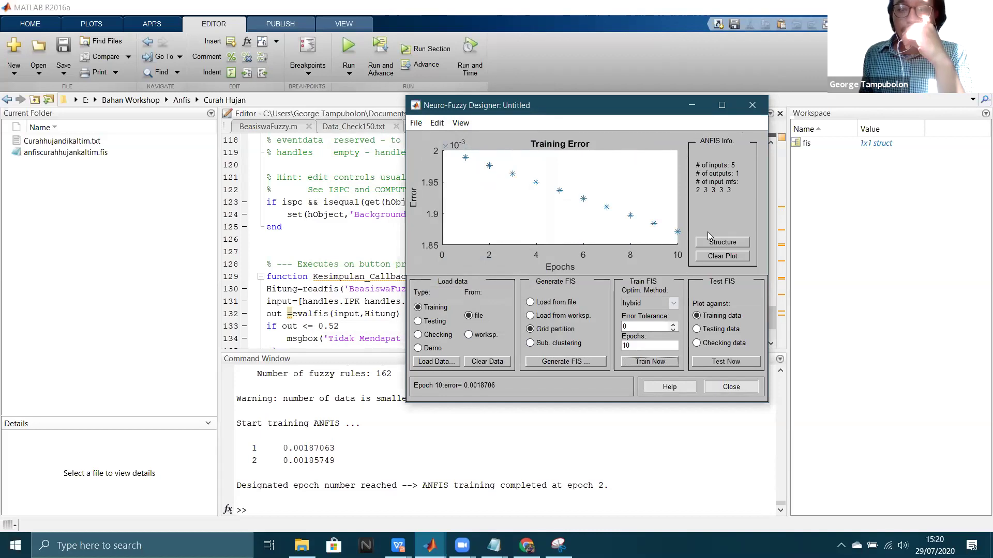
Step: View the ANFIS structure of the retrained model, and close both its window and the Neuro-Fuzzy Designer
left_click(726, 244)
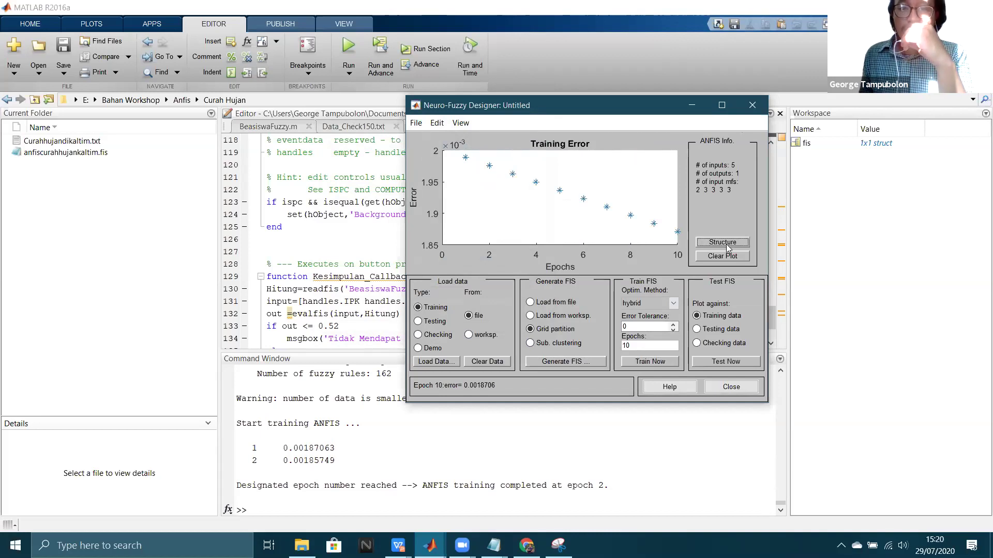
left_click(730, 243)
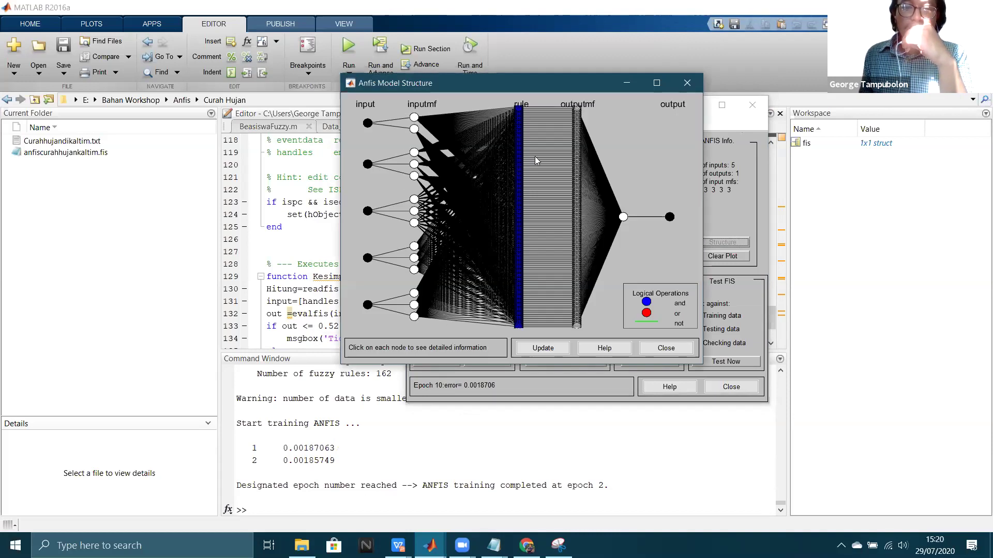
left_click(677, 87)
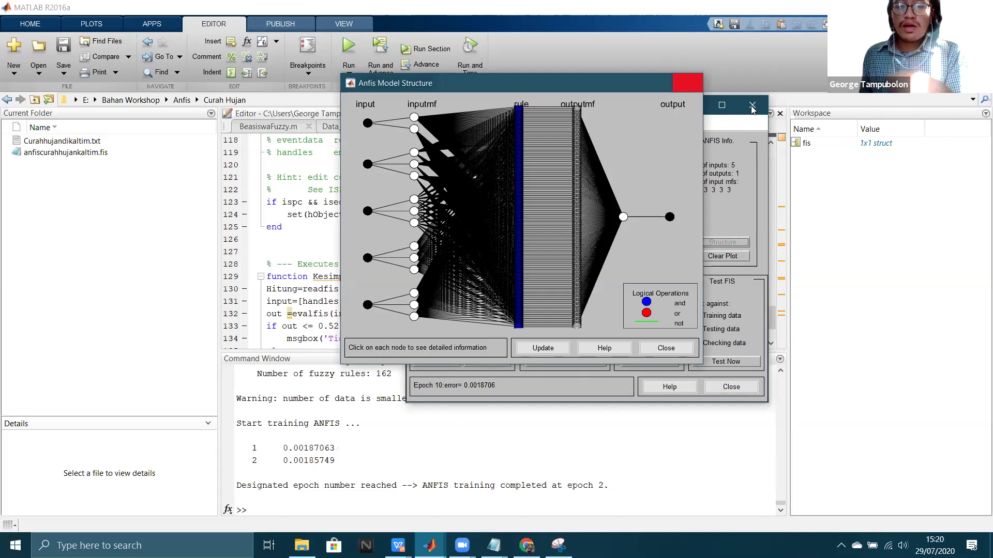
left_click(752, 106)
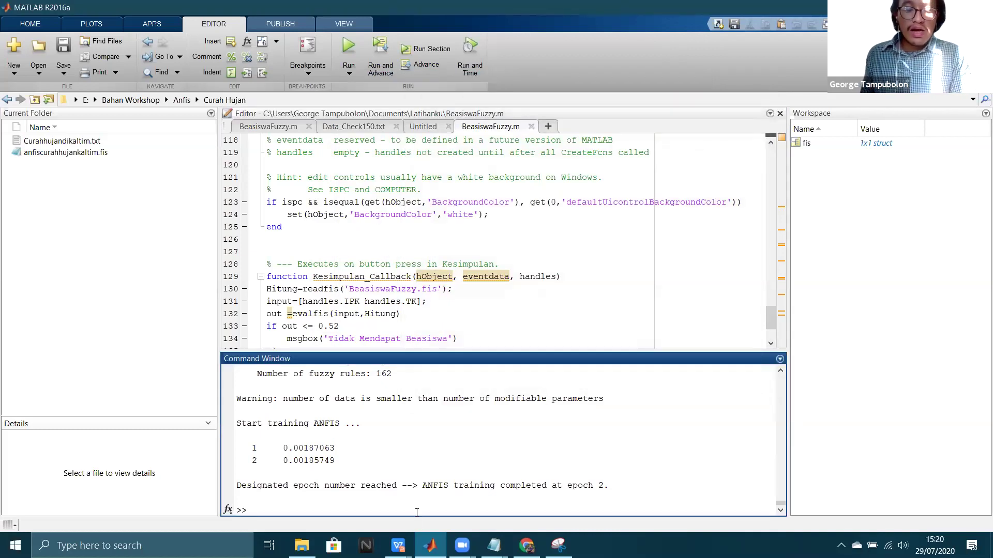
Step: Launch the Fuzzy Logic Designer with the fuzzy command and open anfiscurahhujankaltim.fis from the Curah Hujan folder
type("zzy")
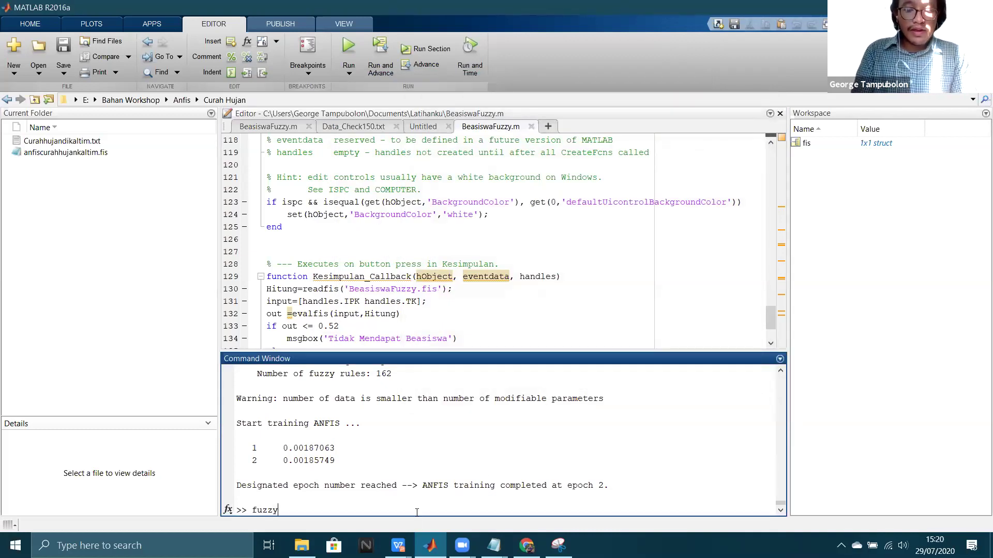
key("Return")
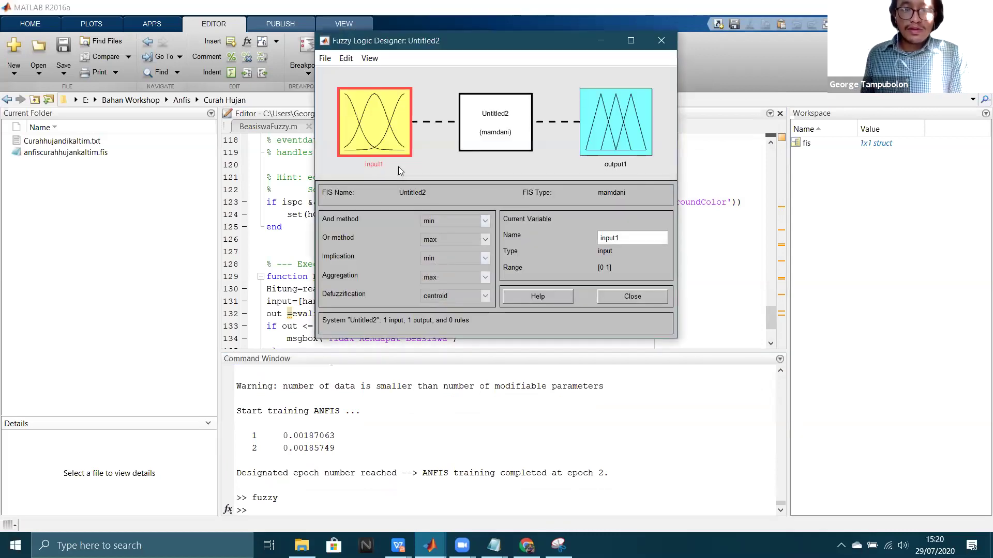
key("ctrl+o")
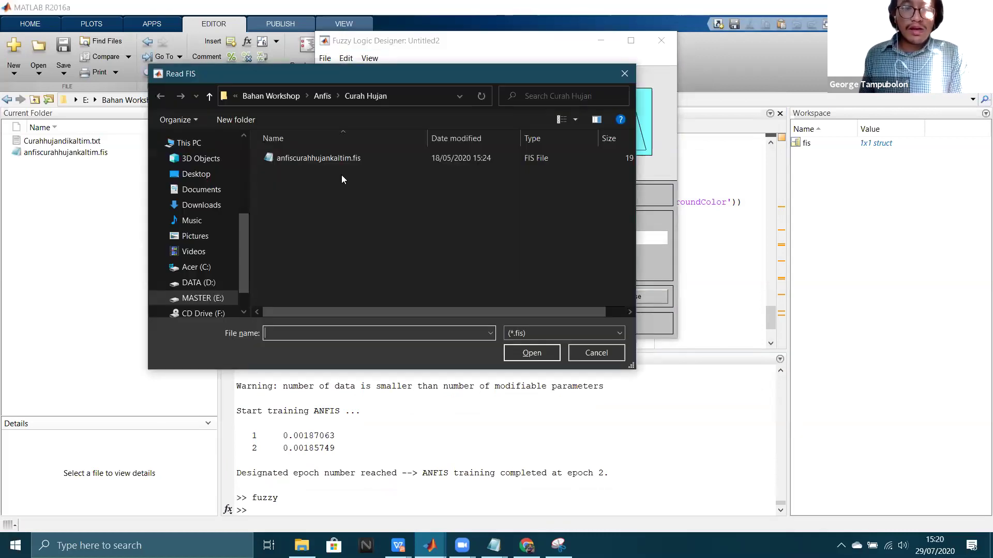
left_click(318, 158)
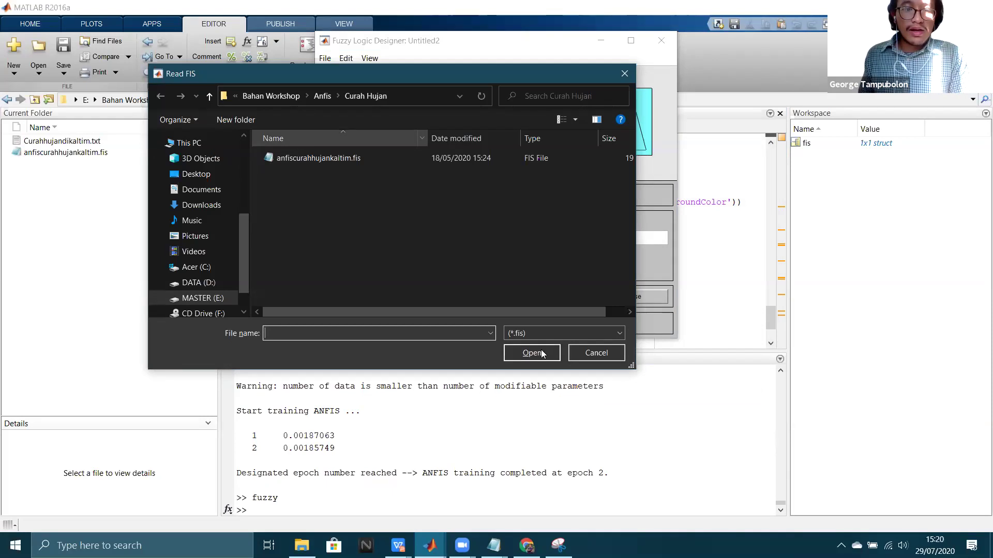
left_click(542, 354)
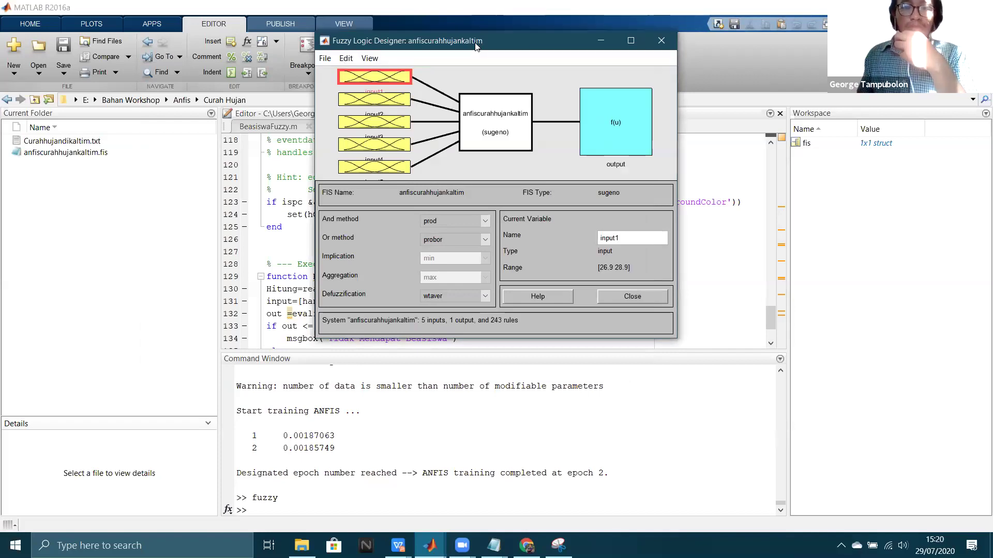
left_click_drag(464, 42, 453, 50)
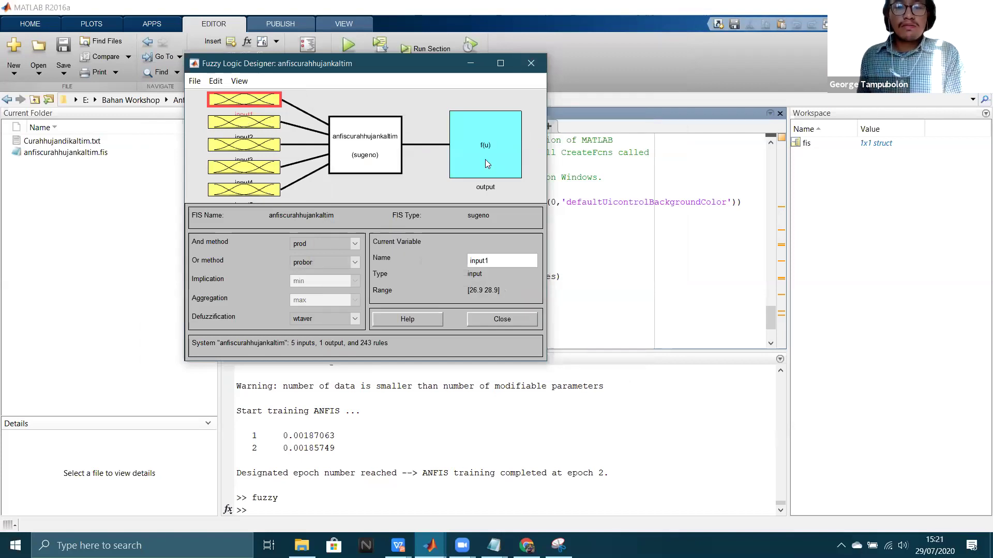
Step: Switch to the ANFIS presentation in WPS Office to check the monthly weather data table, and return to the Fuzzy Logic Designer
key("alt+Tab")
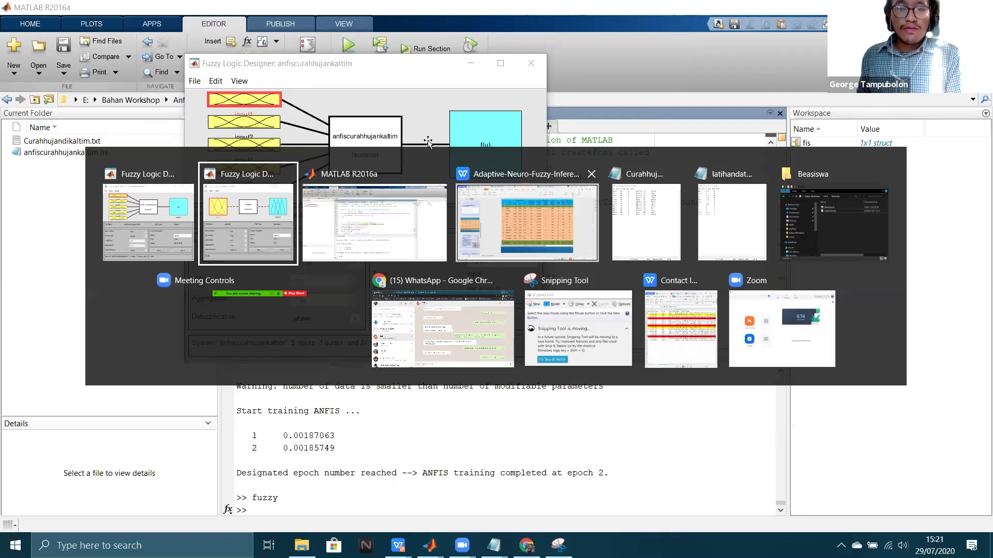
left_click(519, 165)
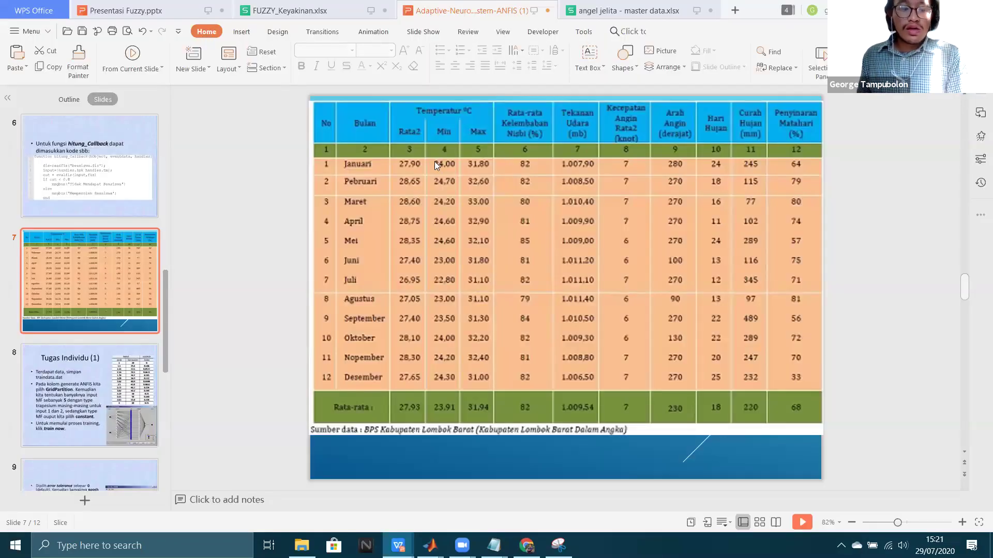
key("alt+Tab")
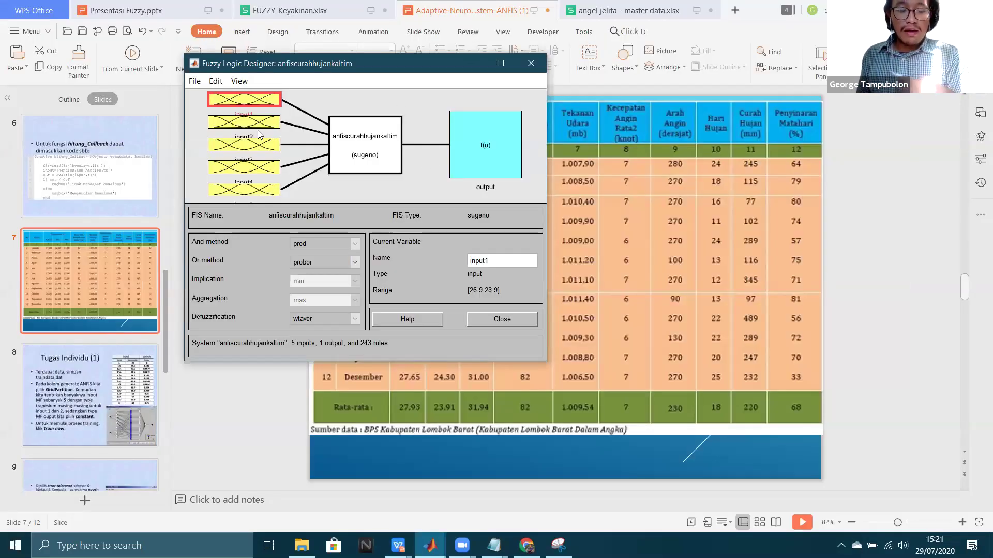
Step: Inspect the input3 and output variables of the anfiscurahhujankaltim system and reposition the designer window
left_click(250, 150)
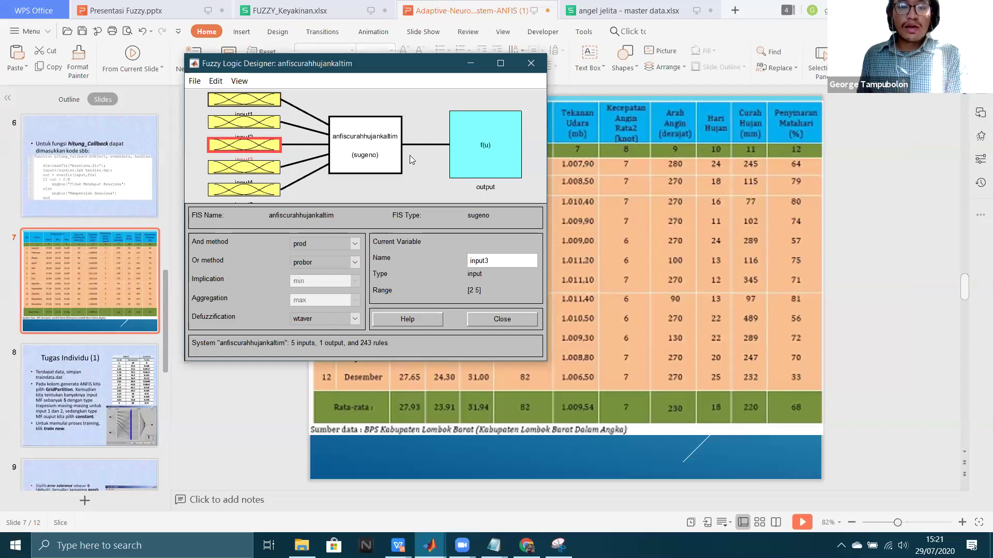
left_click(463, 147)
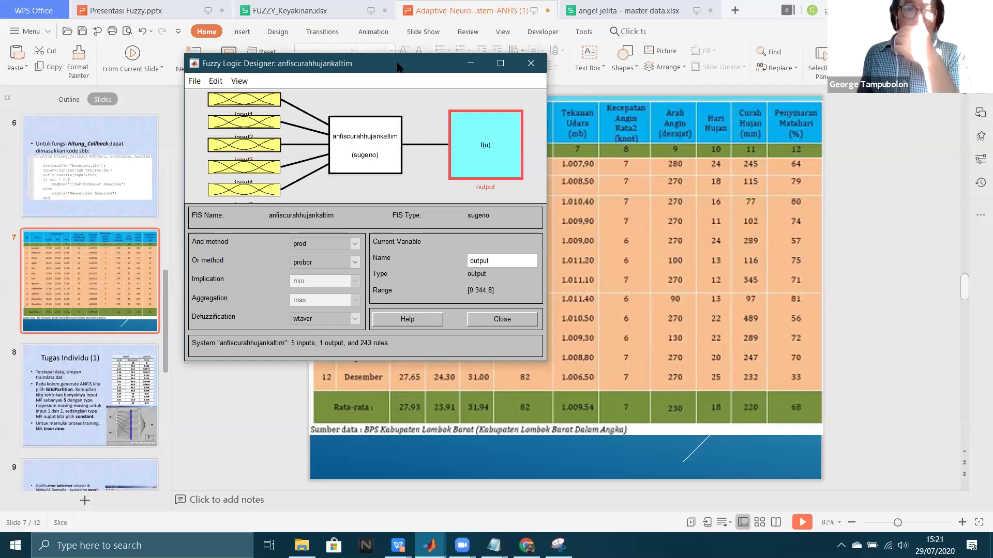
left_click_drag(398, 66, 527, 47)
Step: Show the anfiscurahhujankaltim rules in the Rule Viewer over MATLAB and set input1 to 28.19 to test the rainfall output
left_click(367, 61)
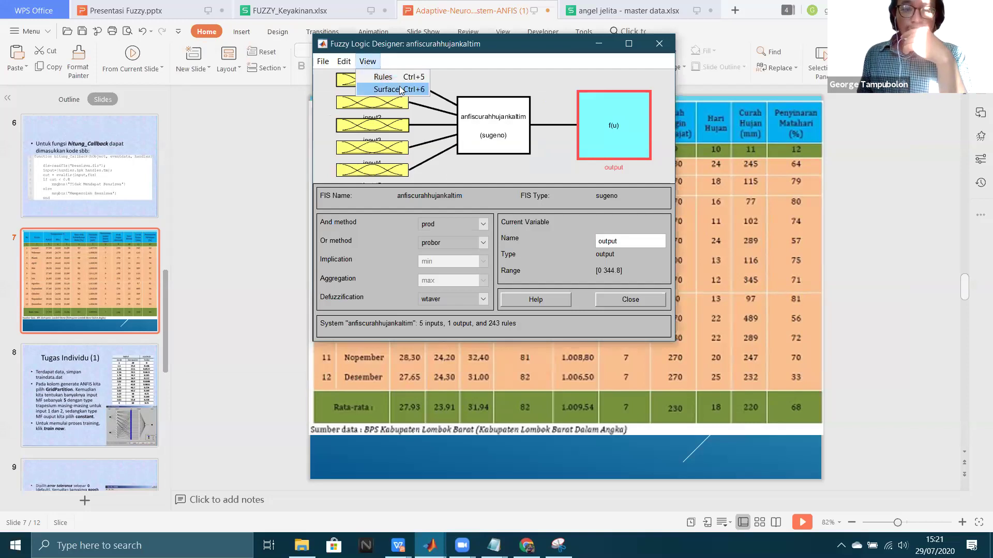
left_click(389, 78)
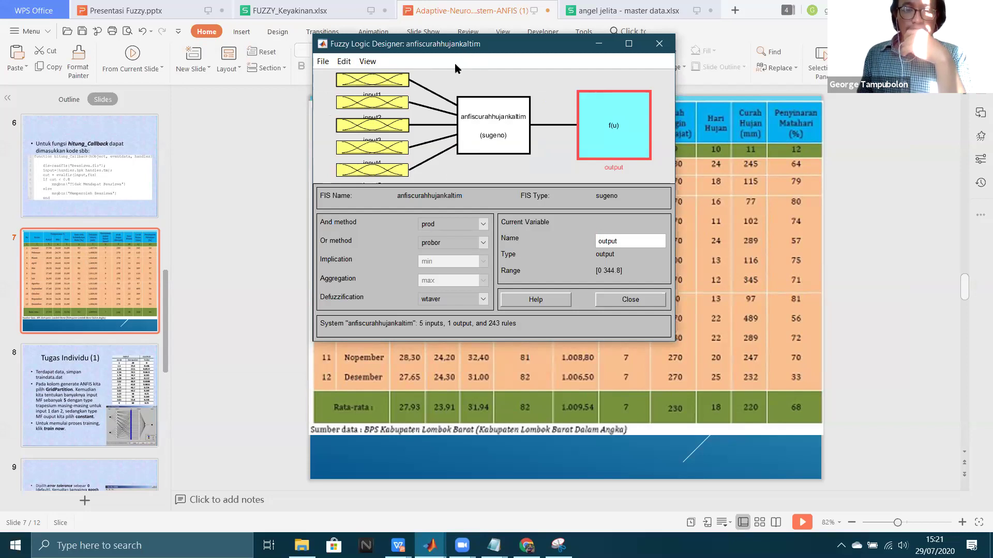
left_click_drag(535, 43, 580, 107)
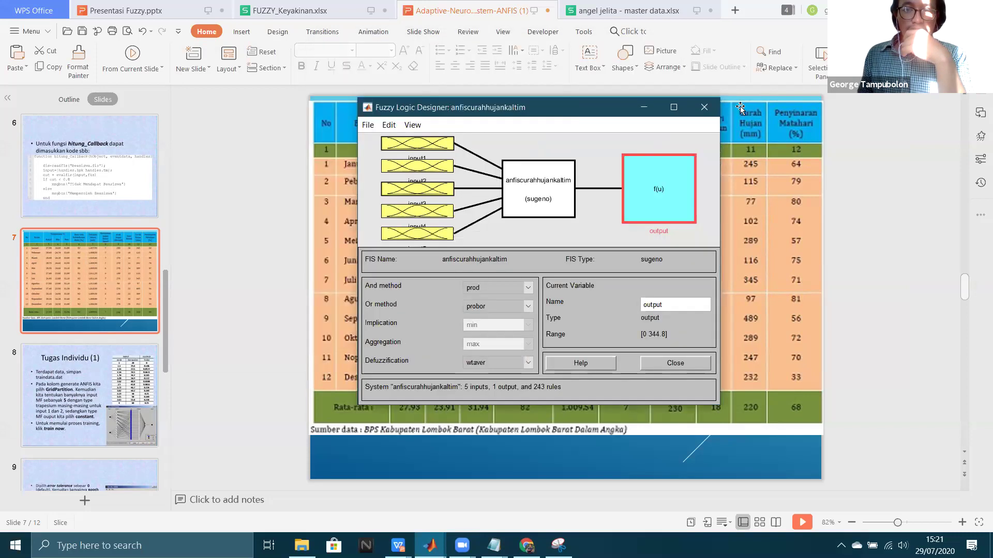
left_click(753, 102)
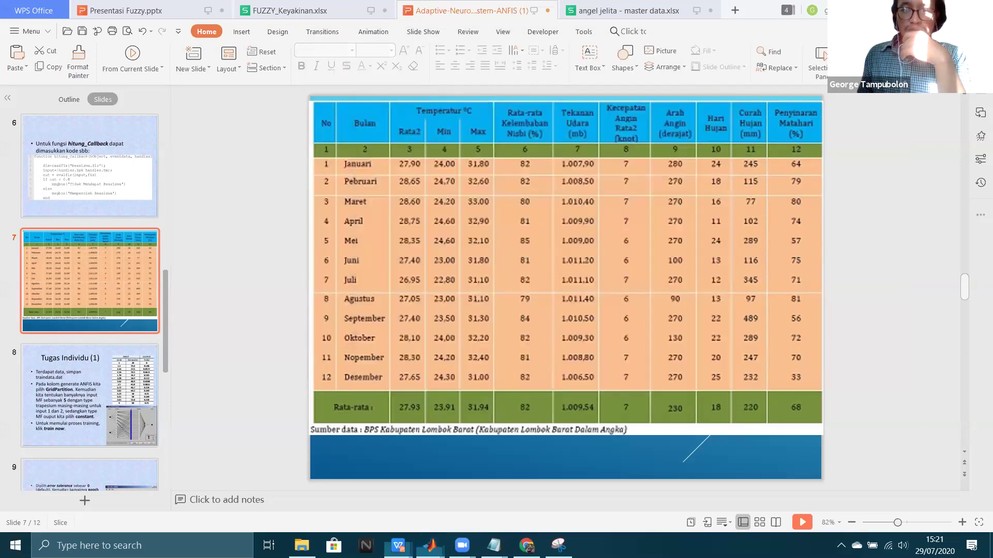
key("alt+Tab")
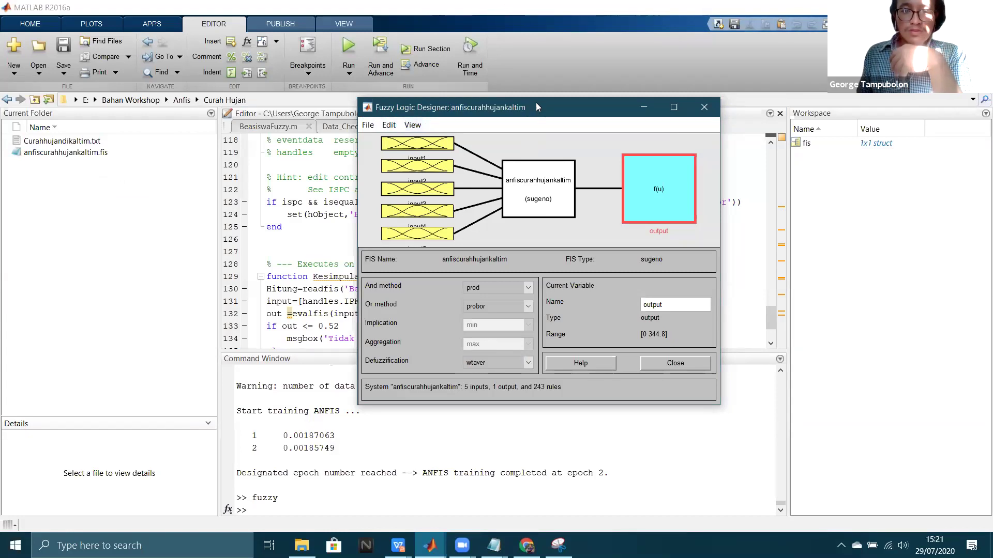
left_click_drag(537, 107, 442, 80)
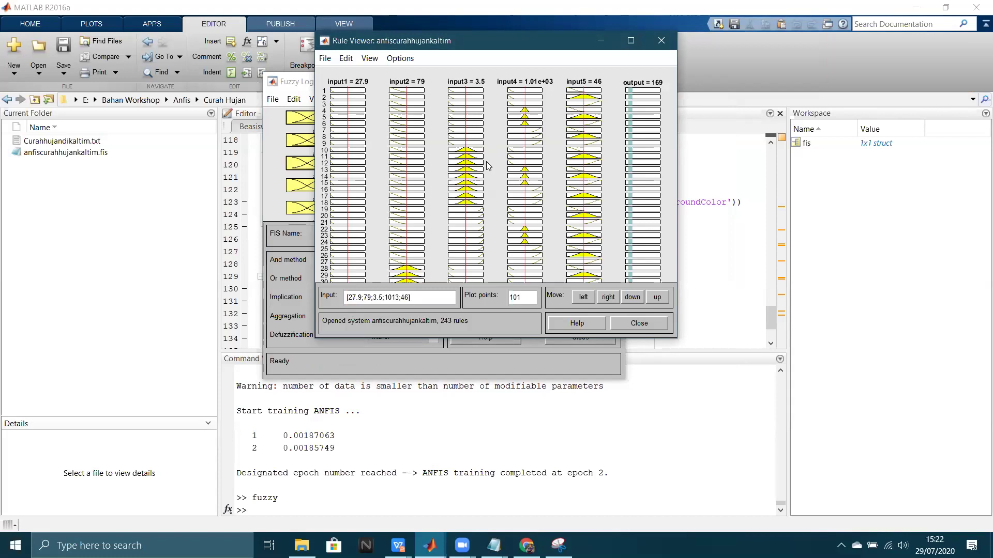
key("Right")
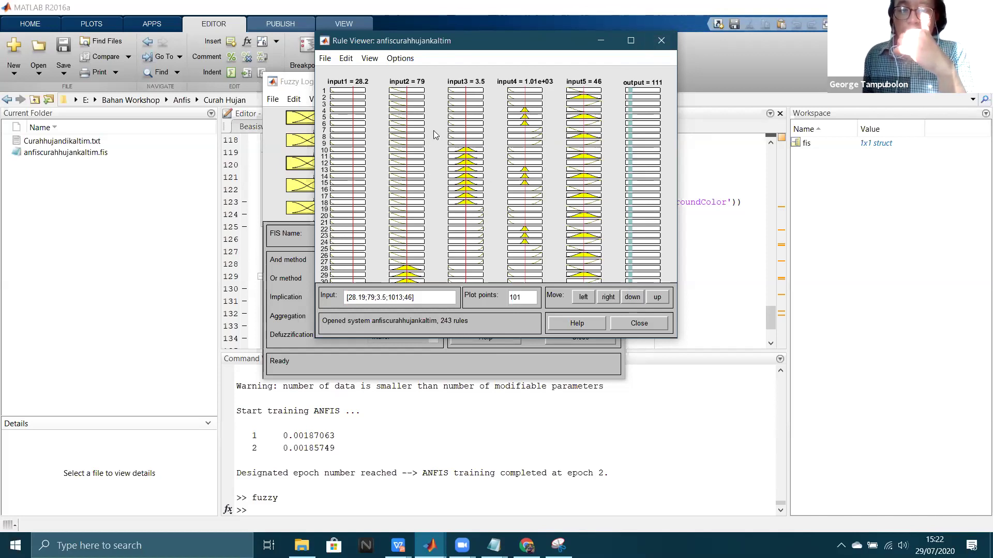
Step: Close the Rule Viewer and the Fuzzy Logic Designer
left_click(665, 45)
left_click(608, 84)
left_click(400, 221)
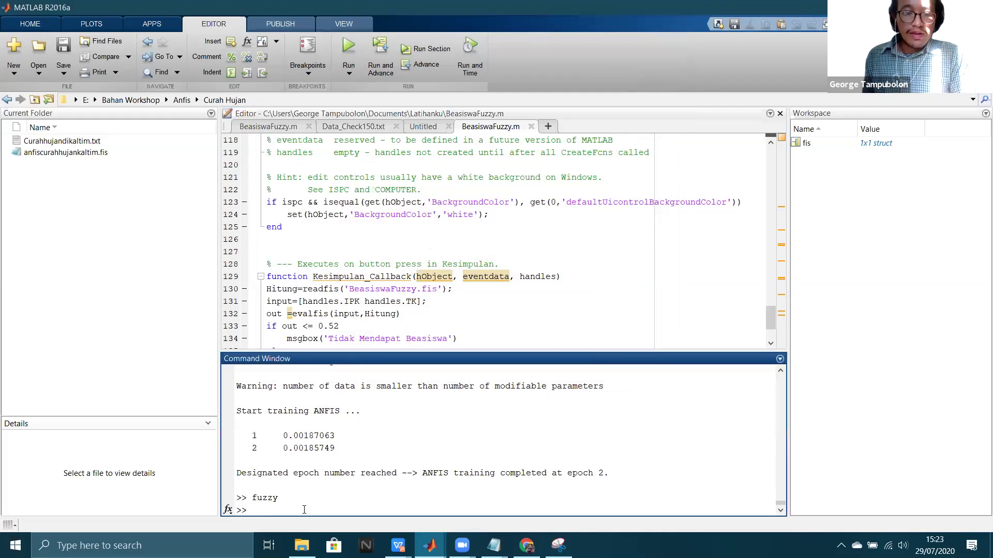
Step: Clear all workspace variables with clear all and empty the Command Window with clc
type("cle")
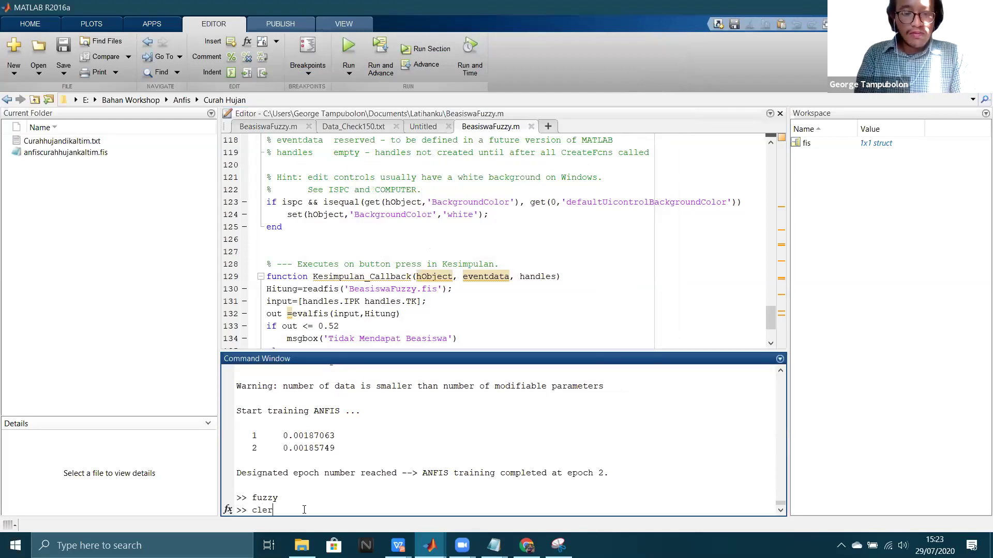
type("ar all")
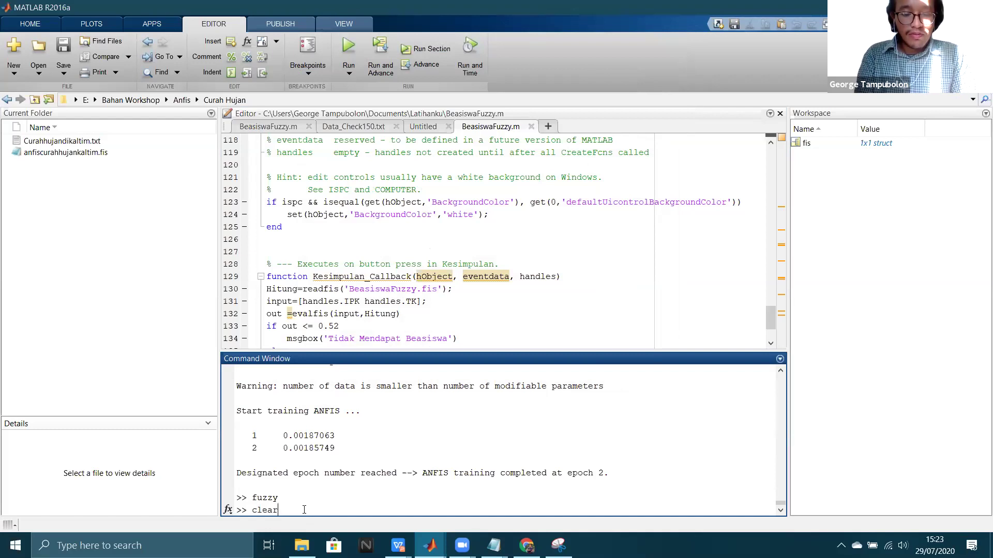
key("Return")
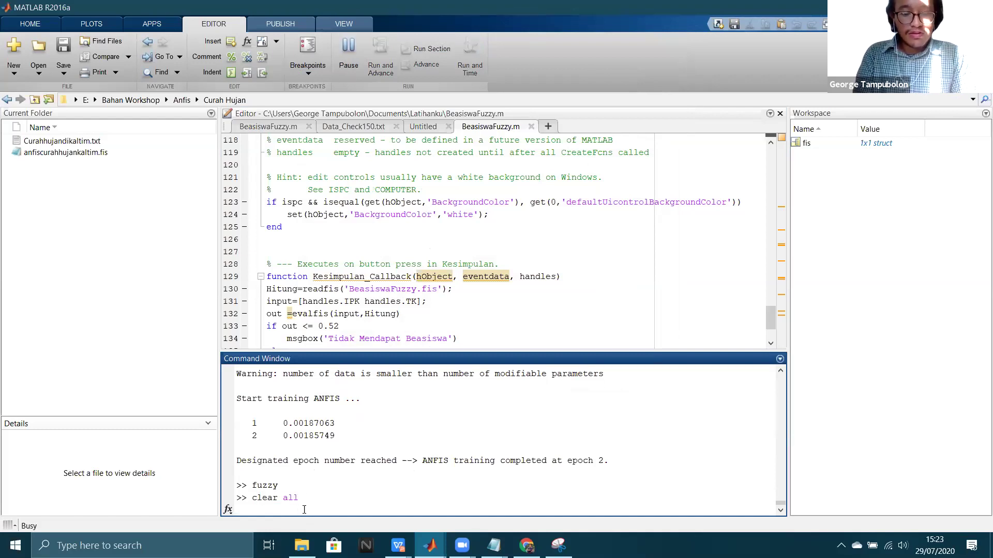
type("clc")
key("Return")
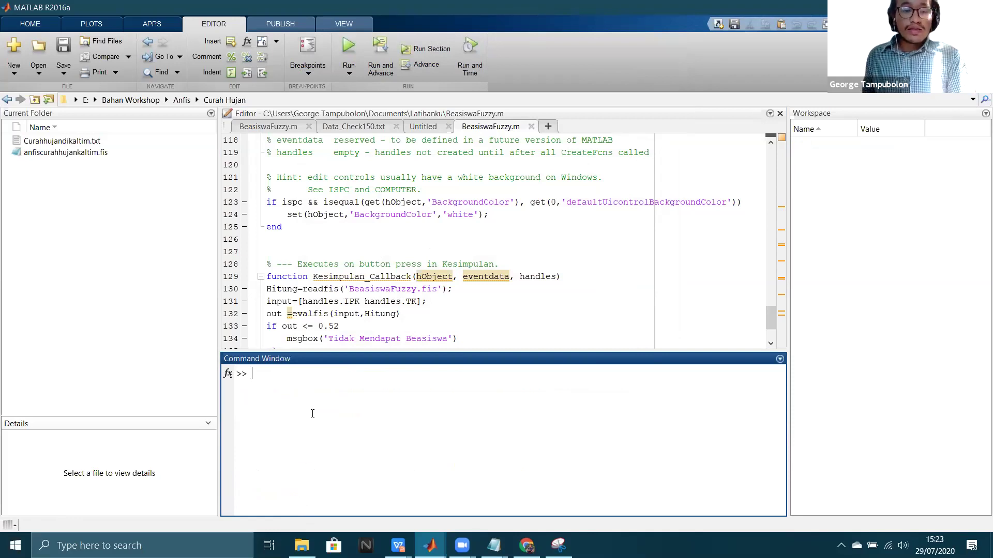
Step: Load the rainfall system into the workspace with fis=readfis('anfiscurahhujankaltim.fis');
type("fis")
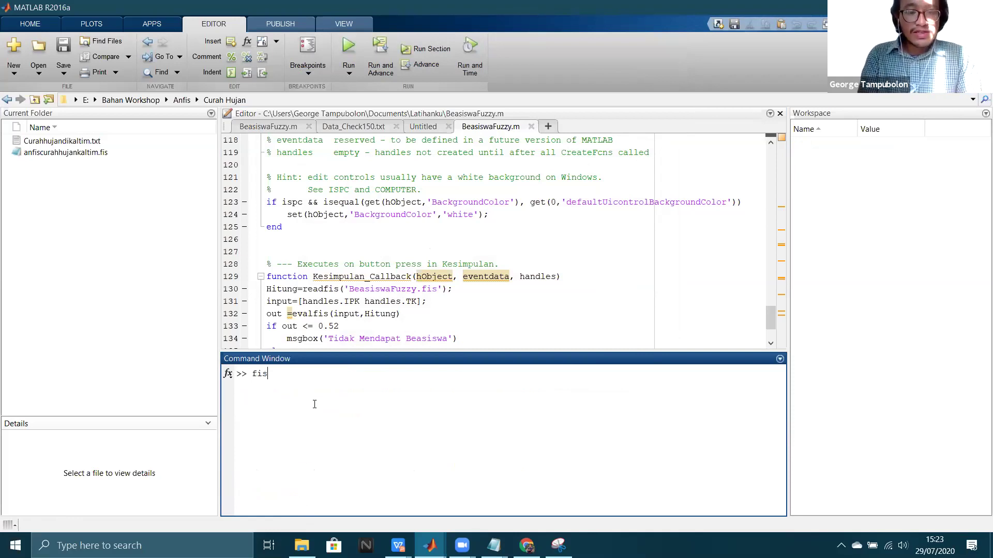
type("=readfis")
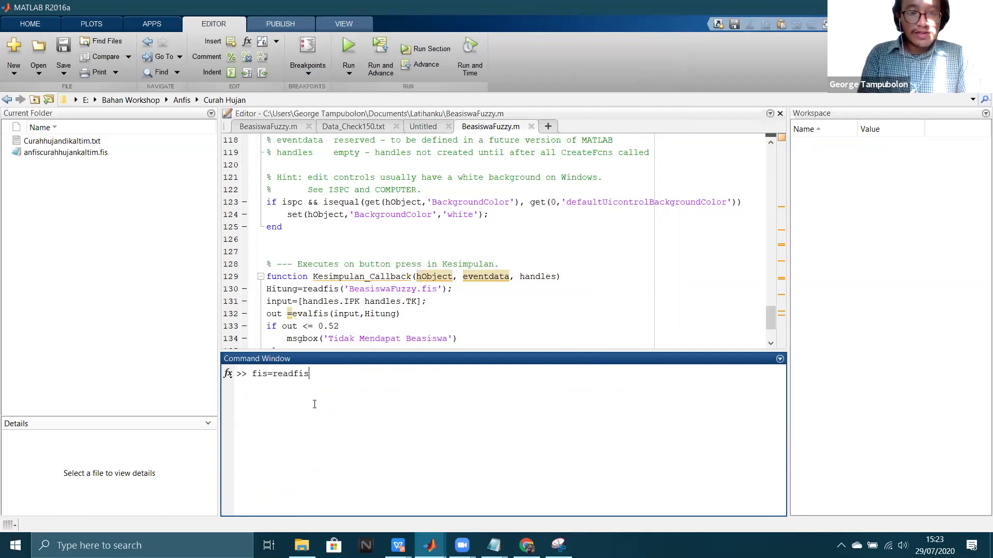
type("('")
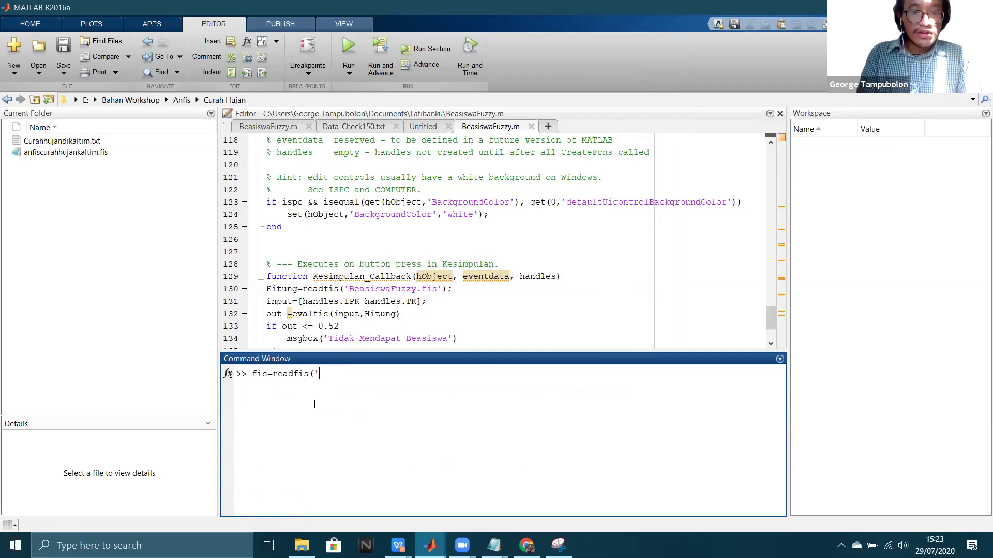
left_click(77, 154)
left_click(77, 154)
key("ctrl+c")
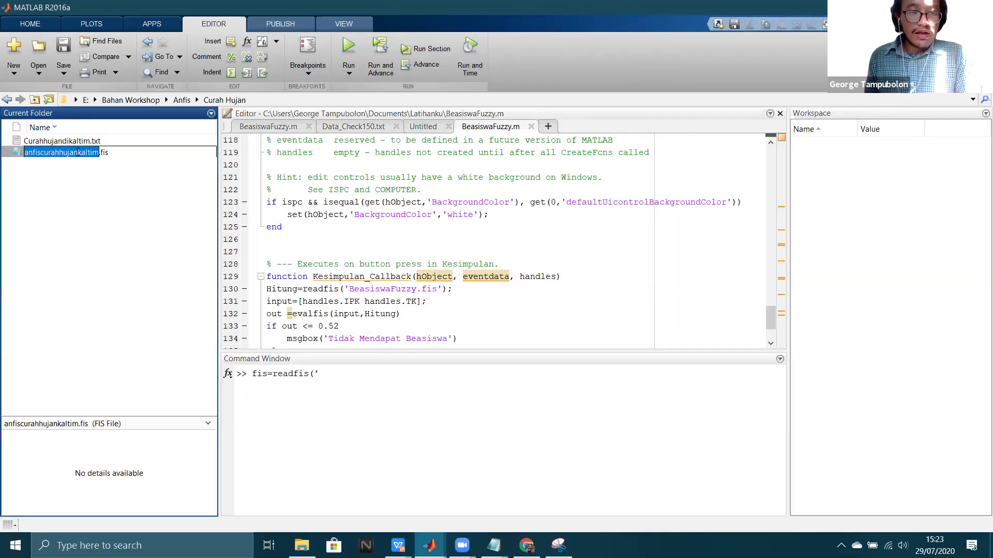
left_click(328, 370)
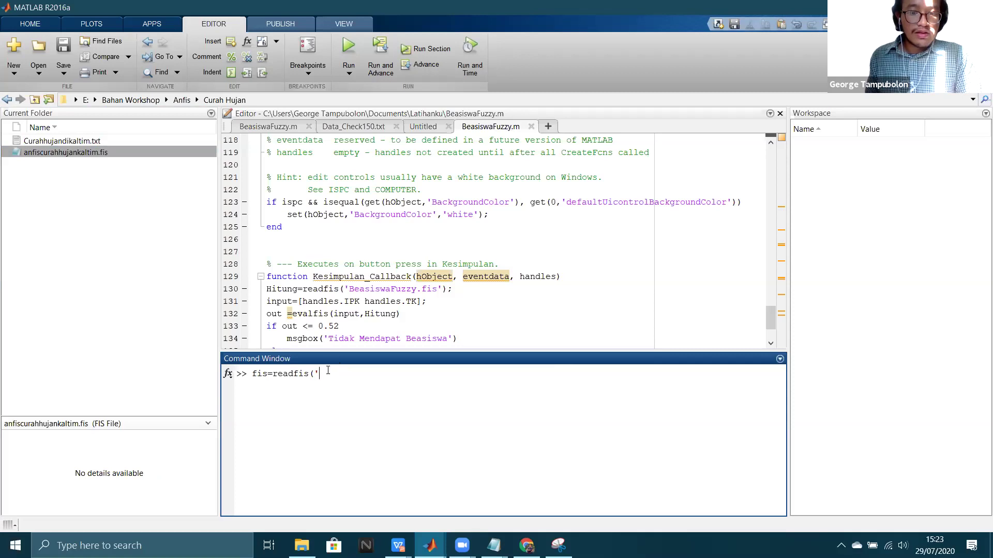
key("ctrl+v")
type(".fis'")
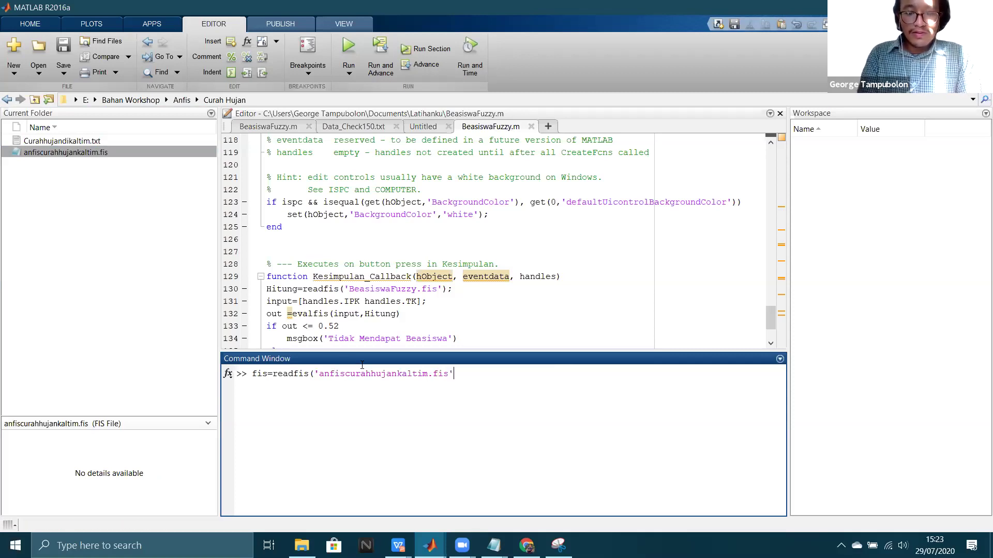
type(")")
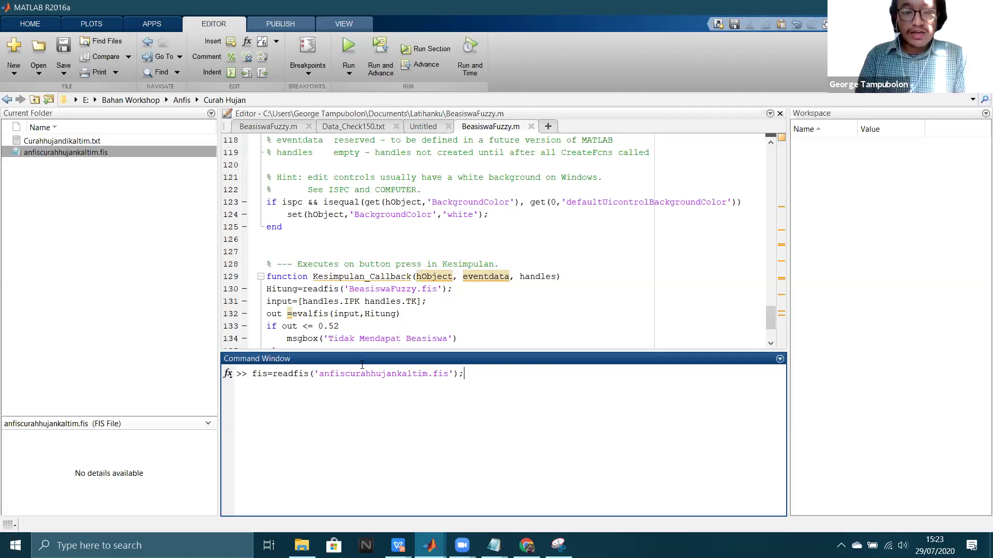
type(";")
key("Return")
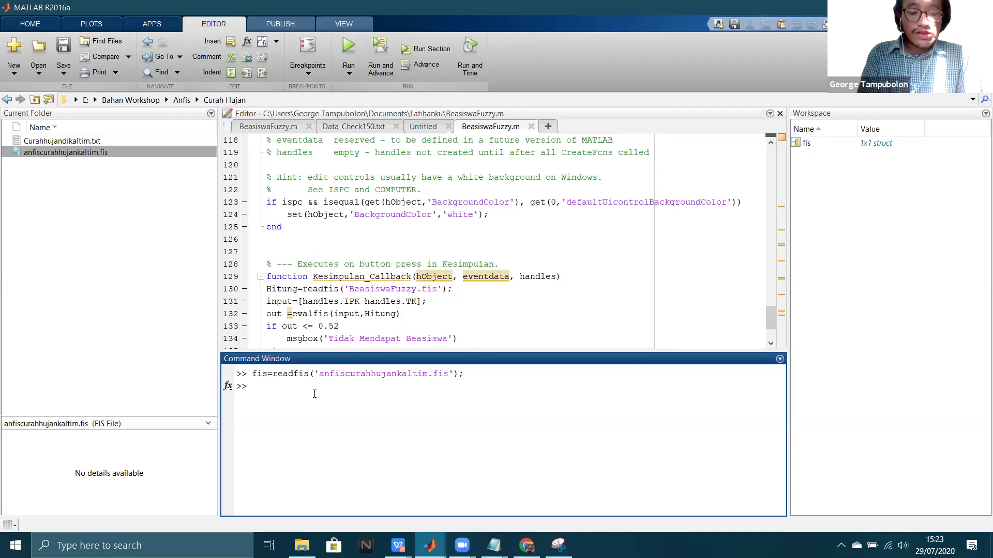
Step: Enter out=evalfis([],fis) at the prompt without running it and place the cursor inside the empty brackets
type("out=eva")
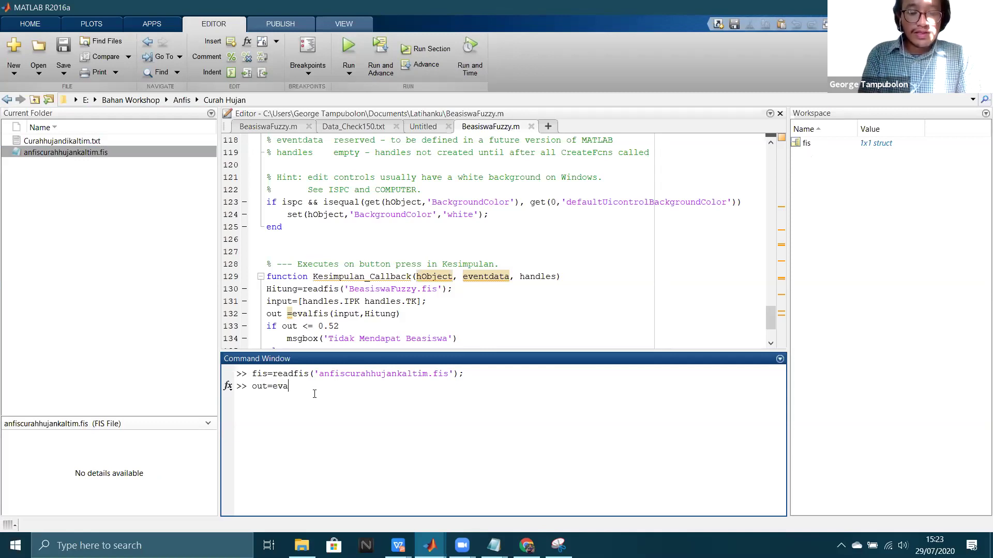
type("lfis([]")
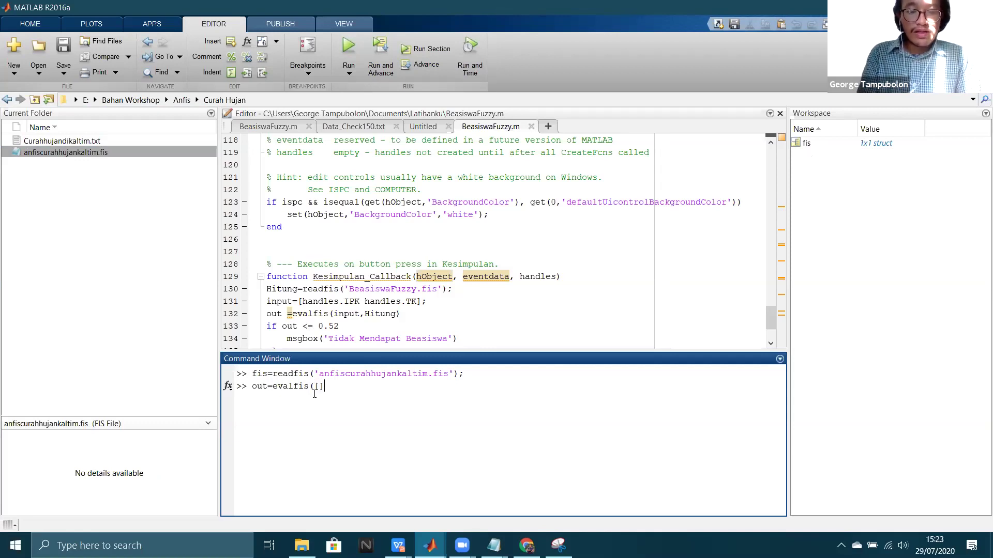
type(",fis")
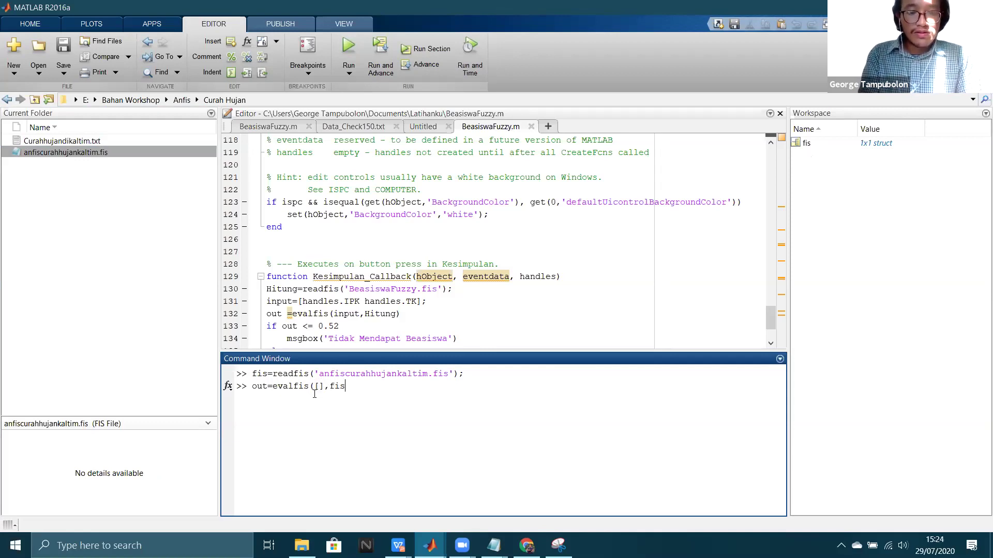
type(")")
left_click(317, 385)
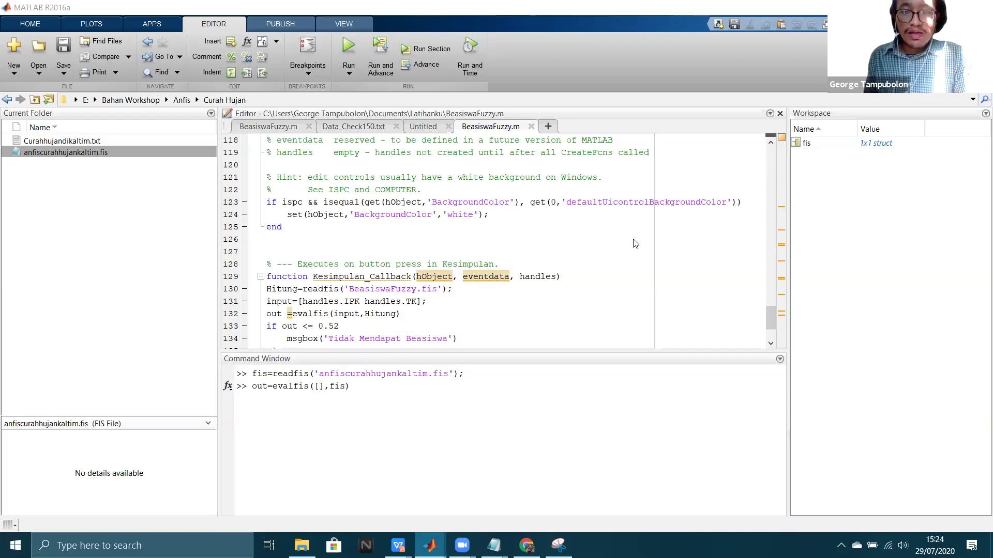
Step: Arrange the Curahhujandikaltim.txt Notepad window and MATLAB side by side, with MATLAB filling the left half of the screen
key("alt+Tab")
left_click(638, 199)
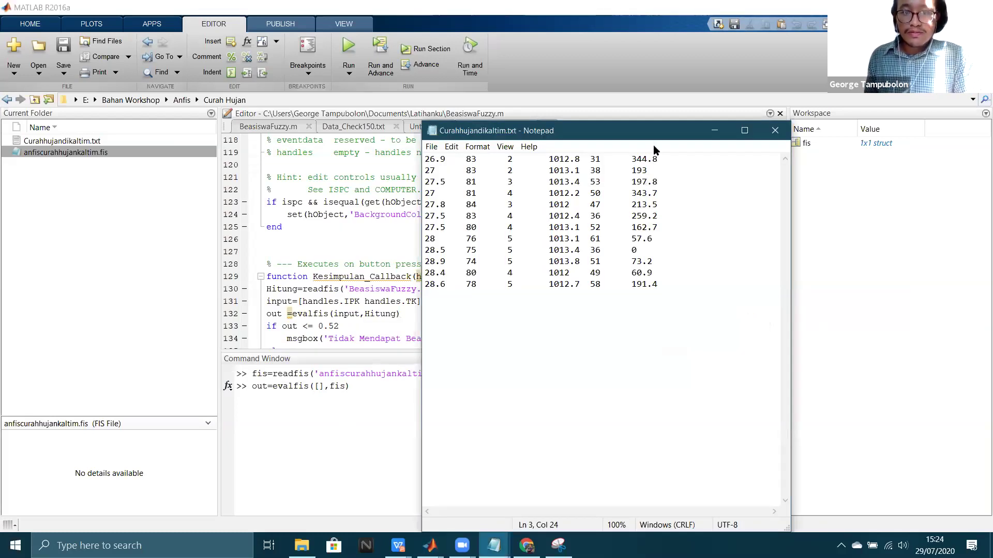
left_click_drag(624, 137, 729, 118)
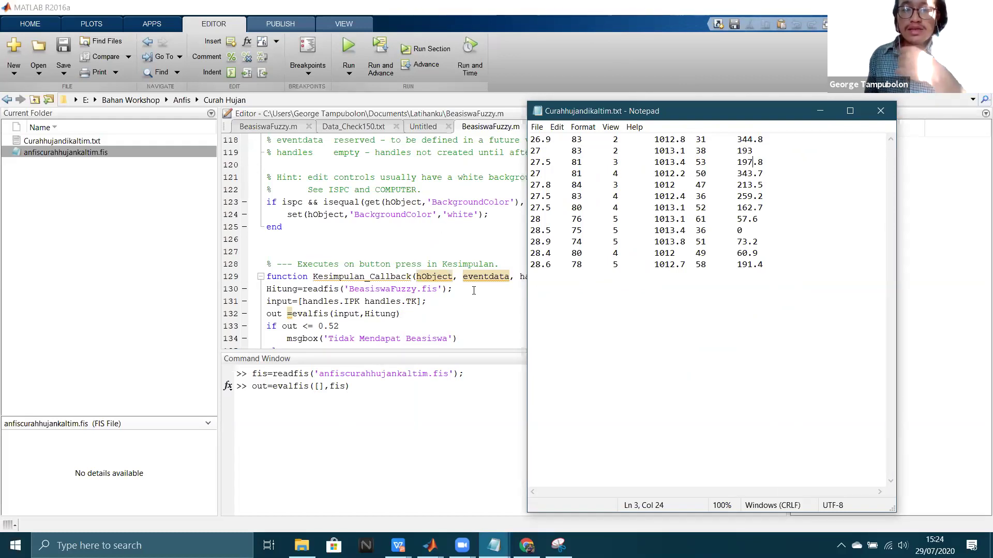
left_click(310, 397)
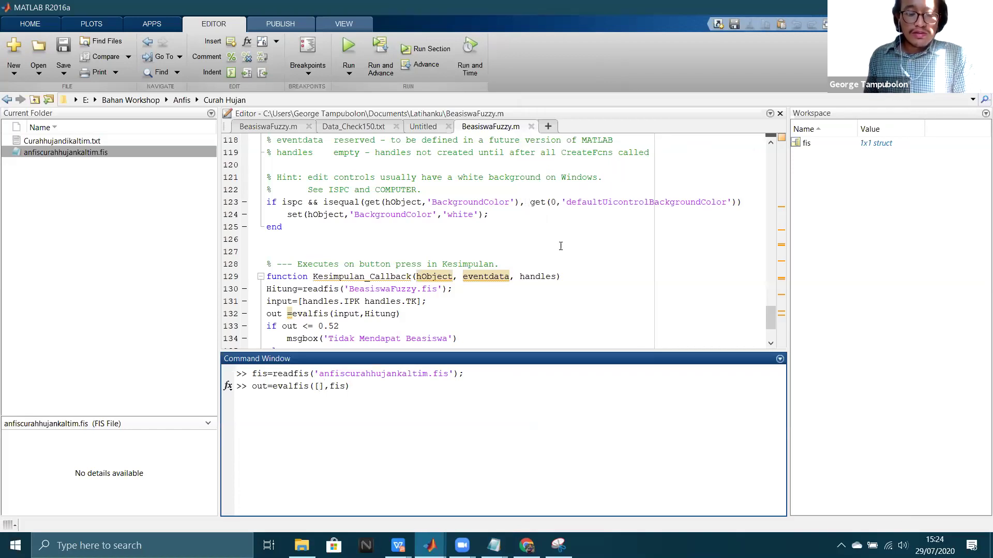
key("super+Left")
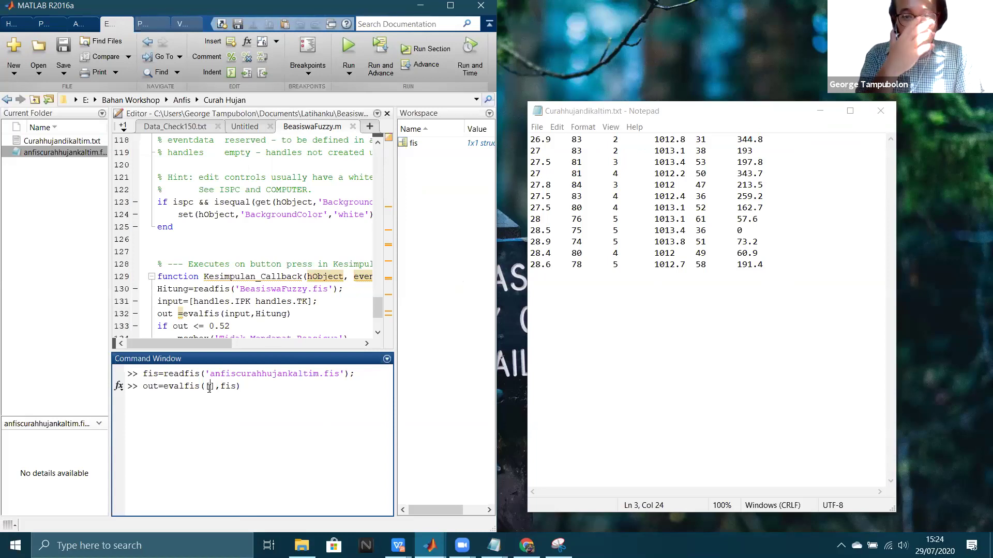
Step: Fill the evalfis input vector with 27 83 2 1013.1 38 from the data file, run the command and check its output
type("27")
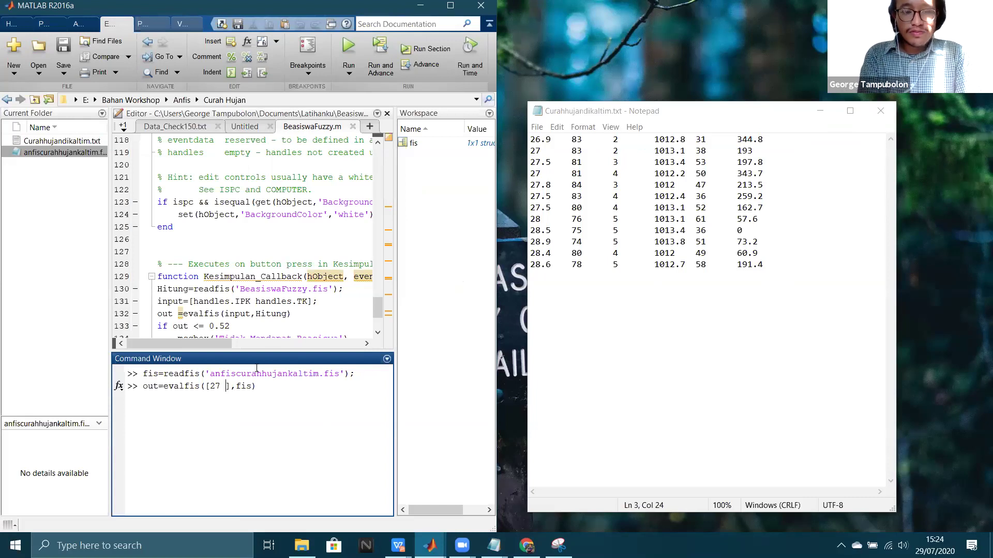
type(" 83")
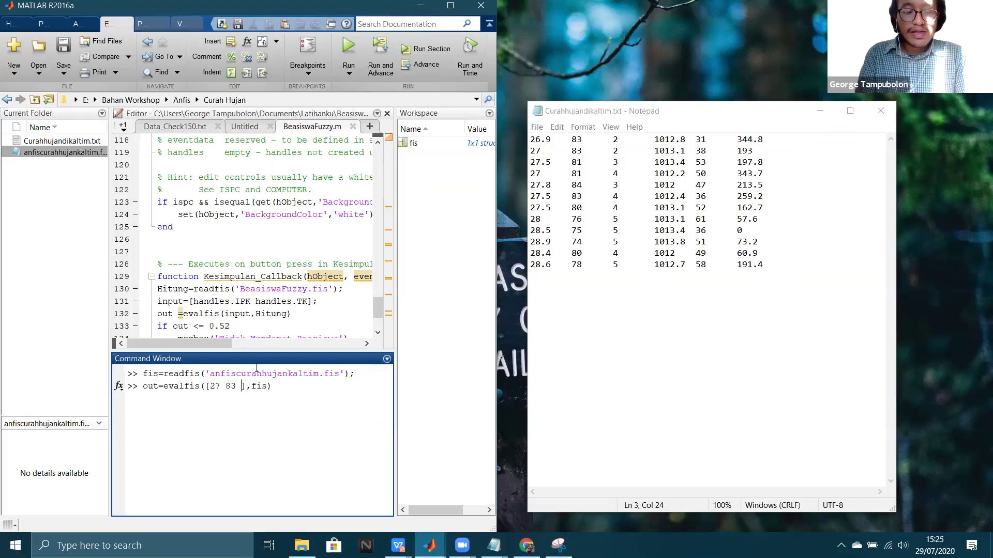
type(" 2")
type(" 1")
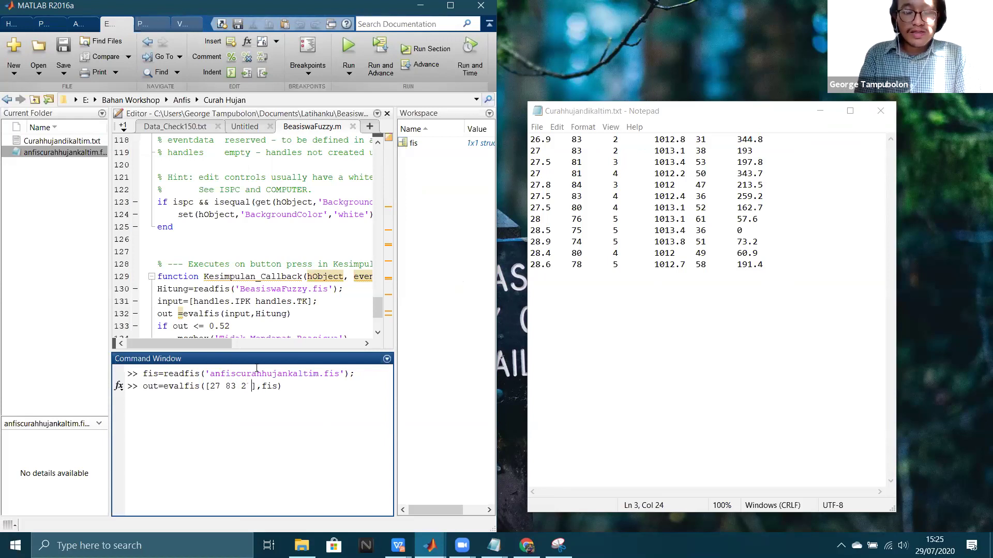
type("013")
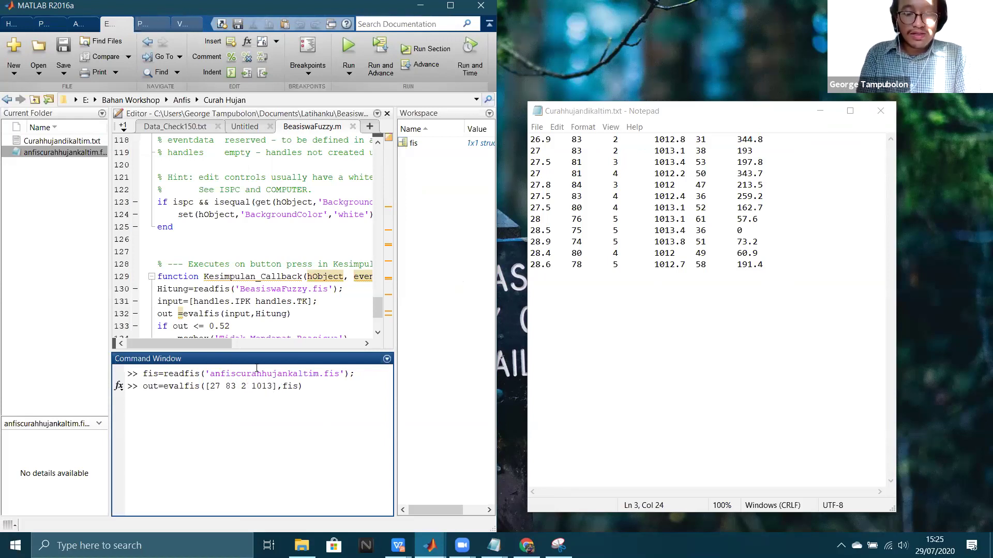
type(".1")
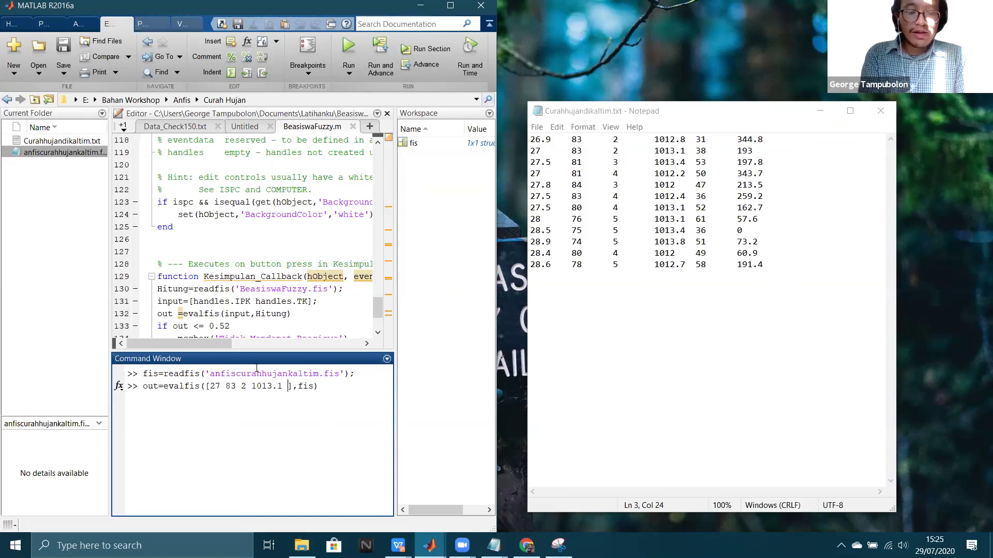
type(" 38")
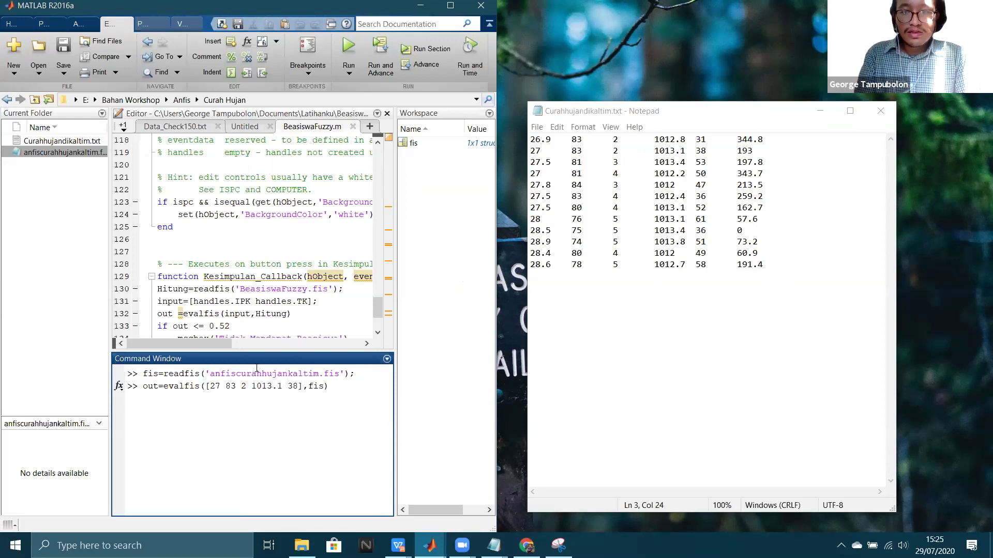
key("Return")
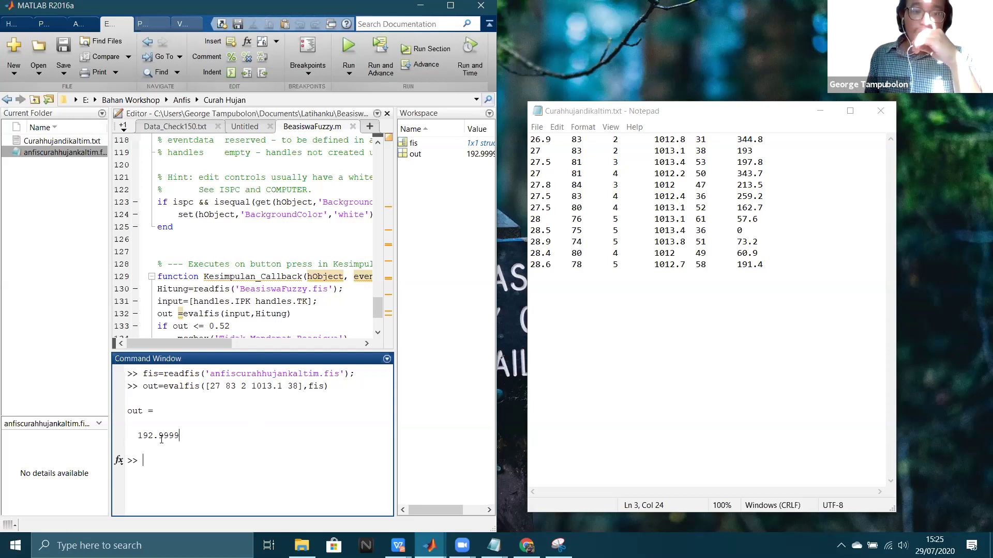
left_click_drag(161, 440, 137, 434)
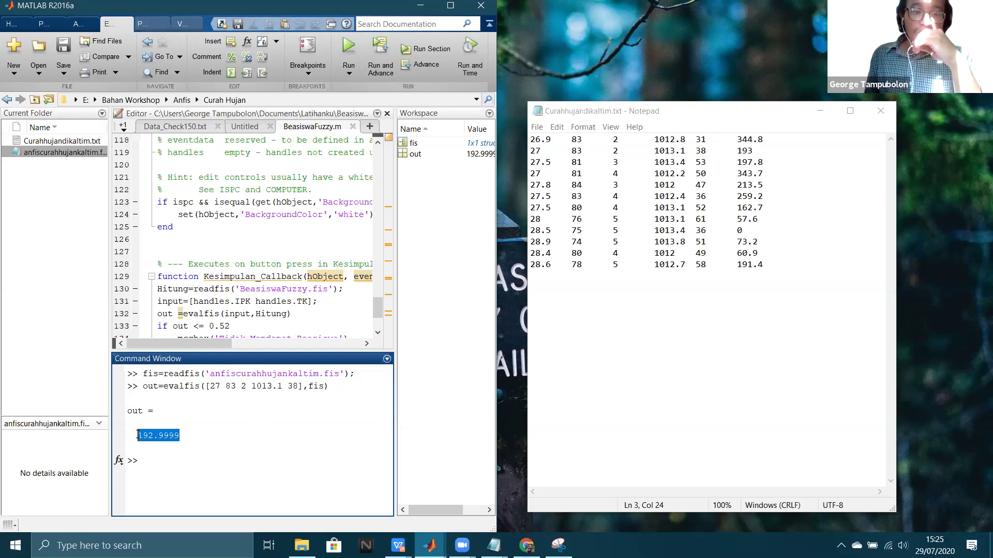
left_click(186, 437)
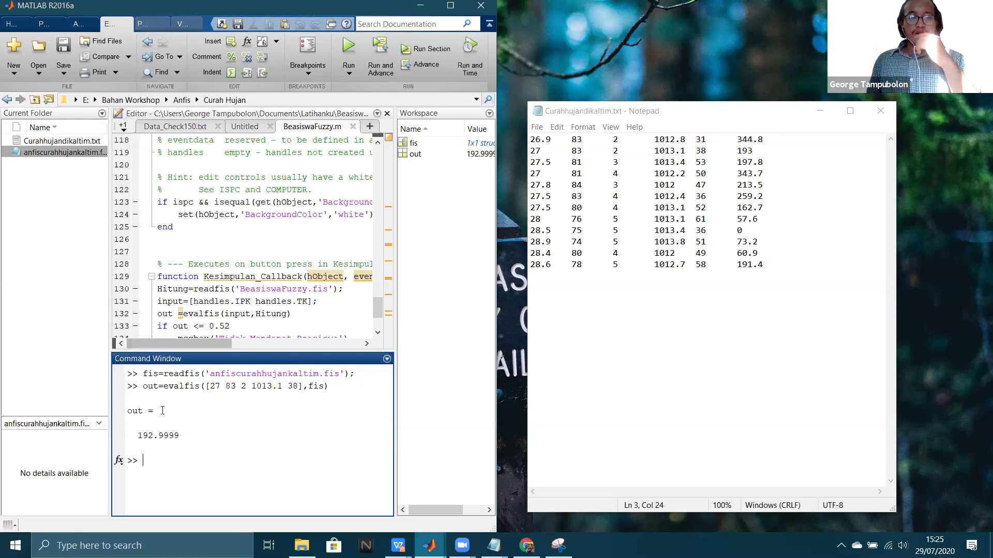
Step: Minimize the rainfall data file and maximize MATLAB to review the end of the Kesimpulan_Callback code
left_click(819, 115)
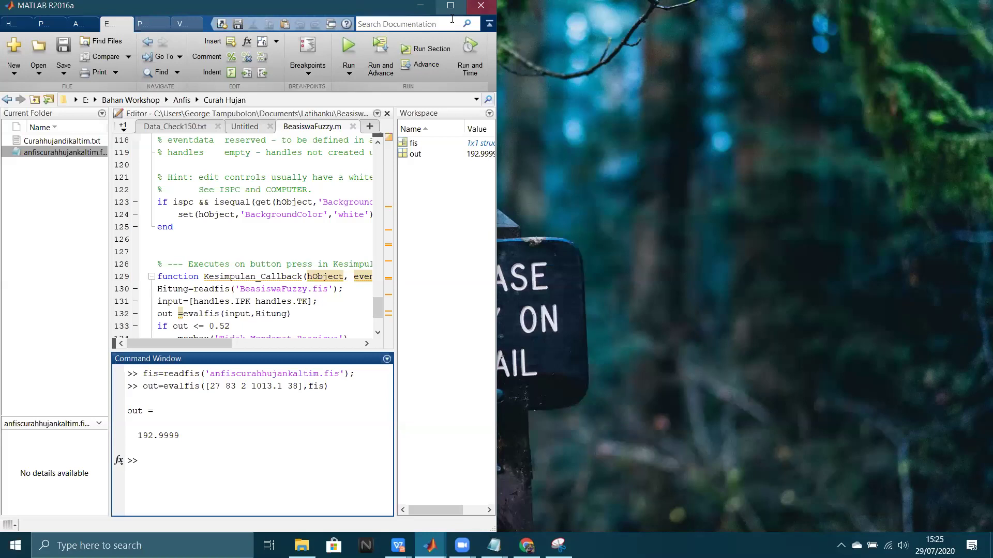
double_click(458, 7)
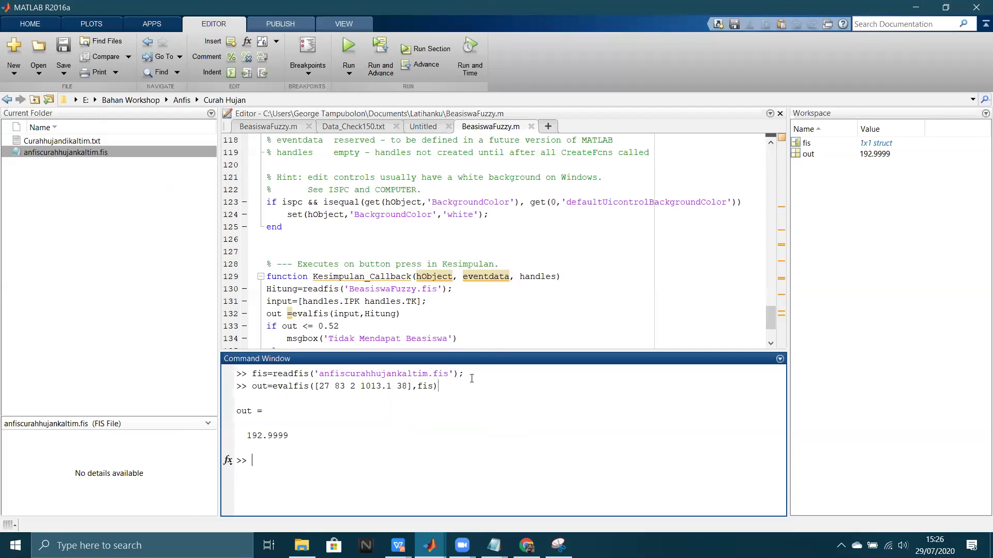
left_click(482, 329)
scroll(475, 323, "down", 2)
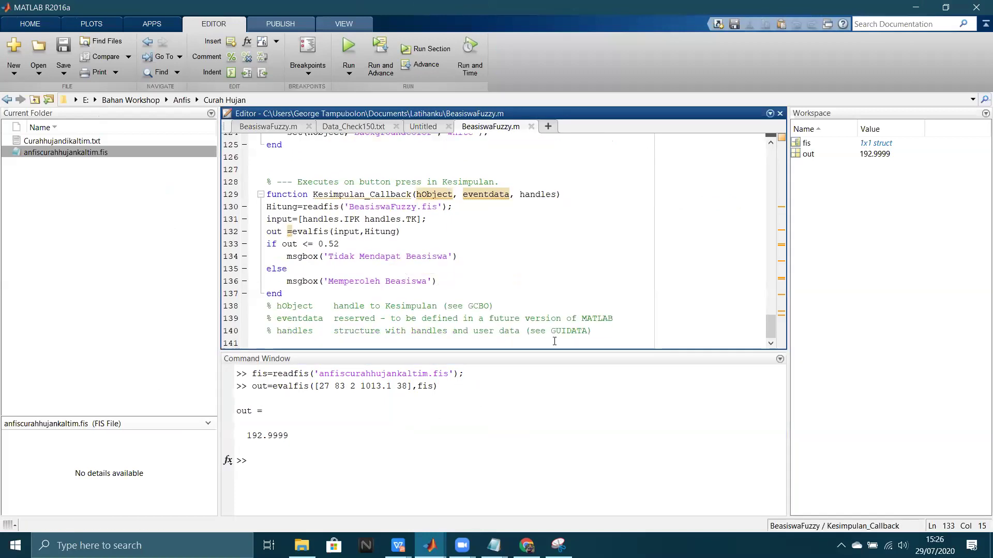
left_click(354, 453)
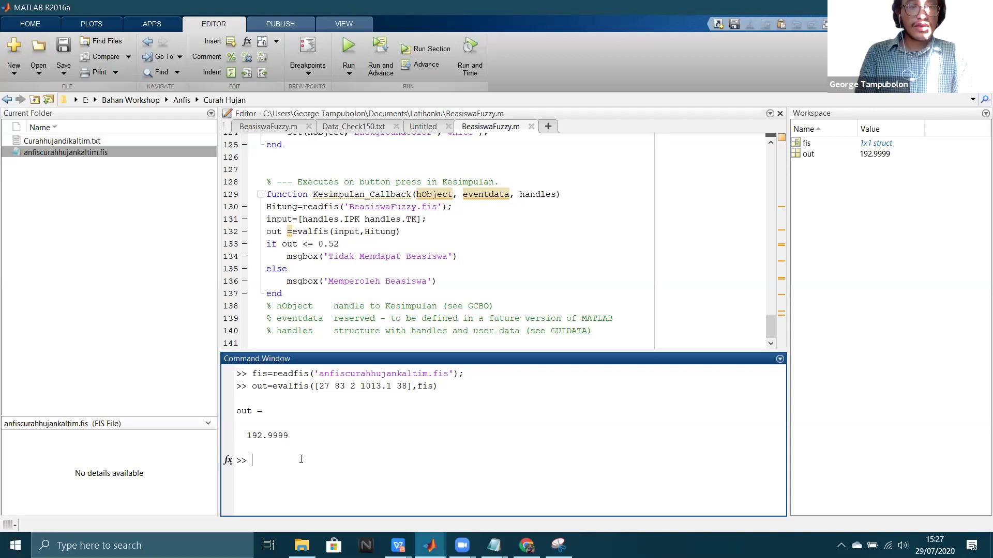
left_click(60, 101)
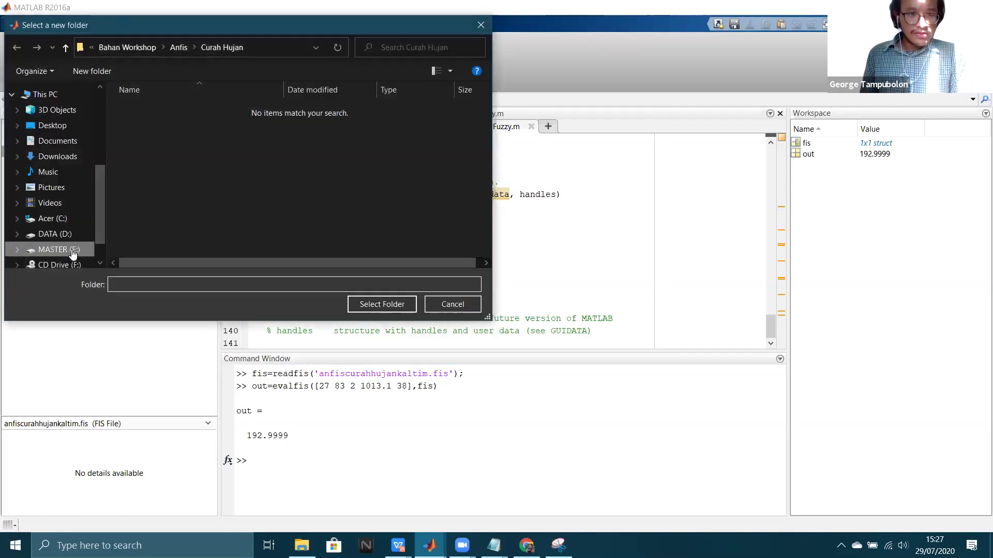
left_click(75, 248)
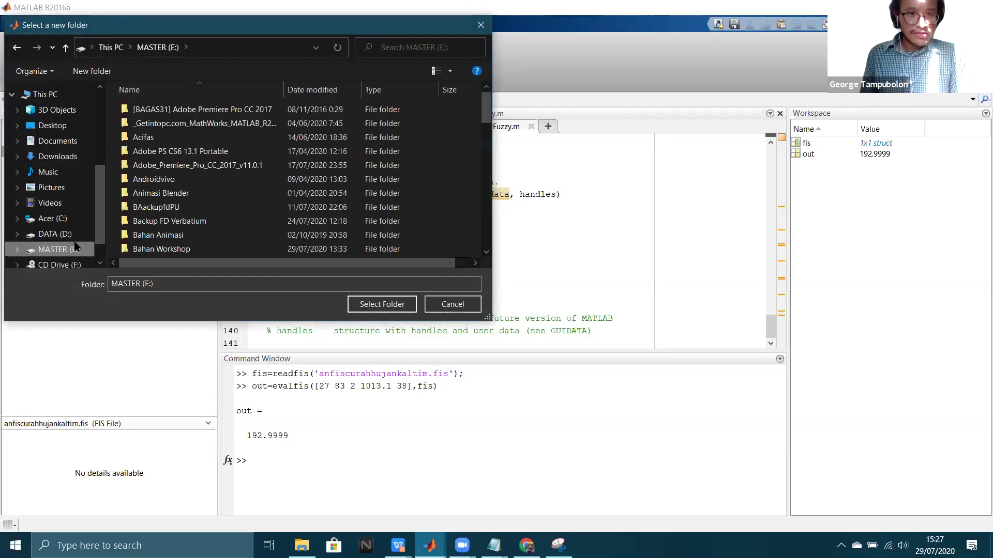
left_click(480, 24)
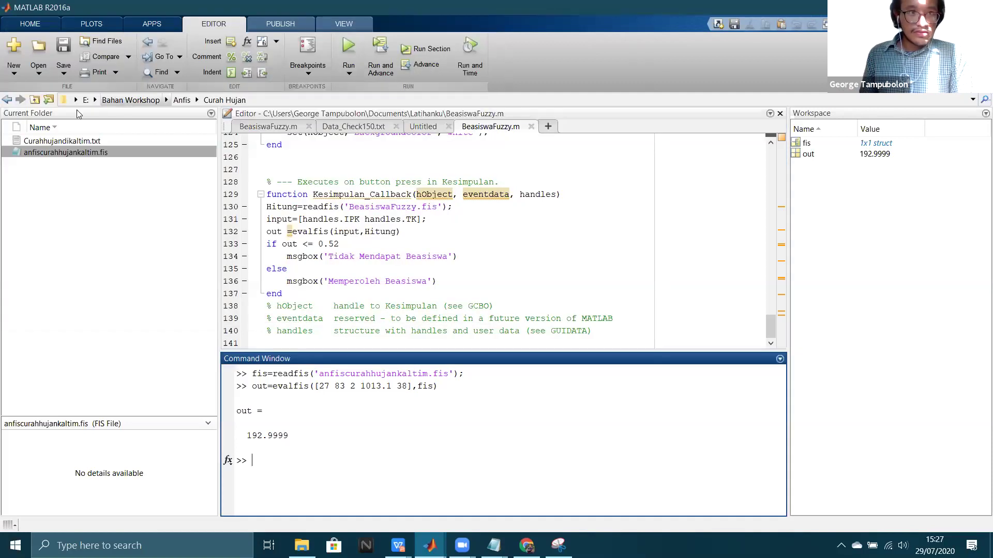
Step: Move the current folder up one level to Anfis and select the Curah Hujan folder
left_click(35, 100)
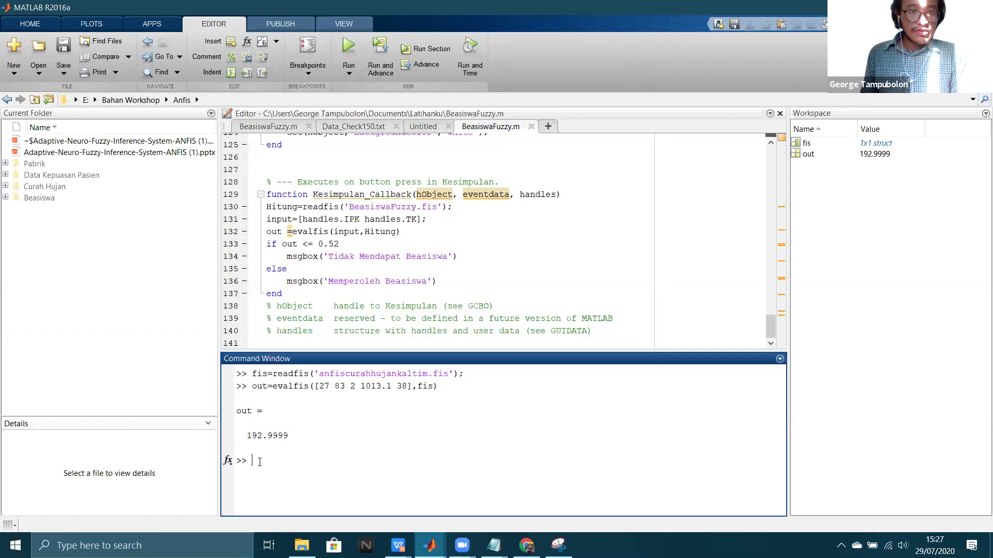
left_click(41, 198)
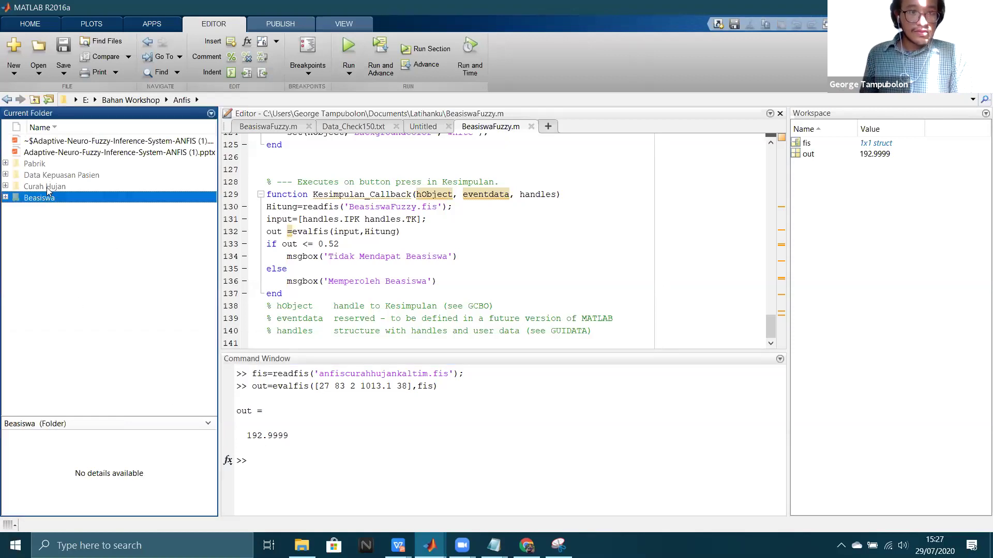
left_click(47, 187)
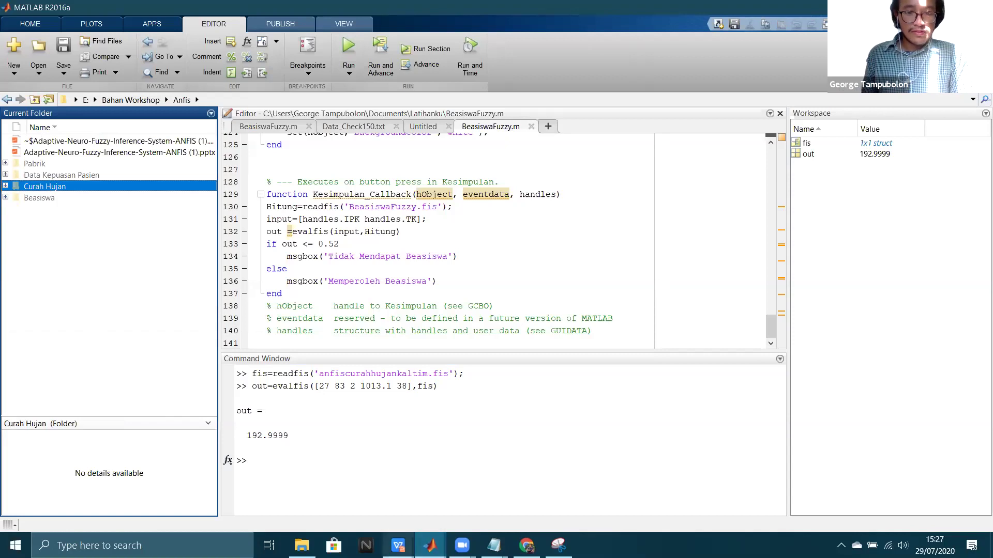
Step: Switch to WPS Office and bring up the master data workbook on its Pembanding Anfis sheet
left_click(398, 545)
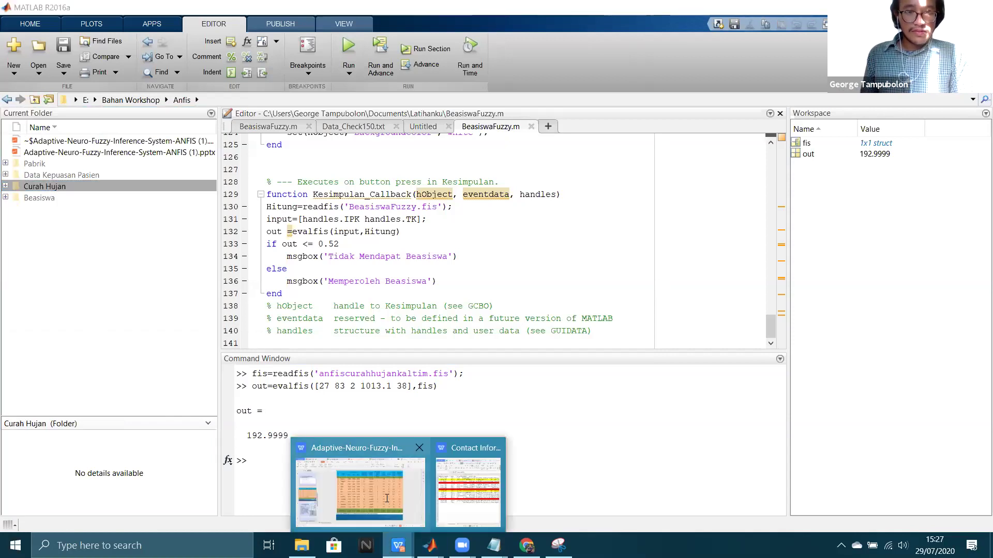
left_click(387, 498)
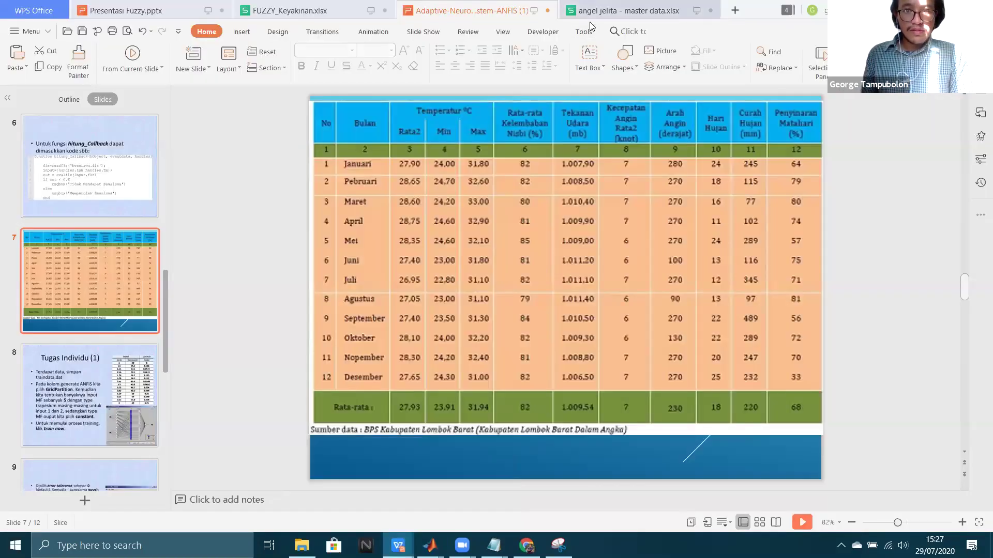
left_click(589, 19)
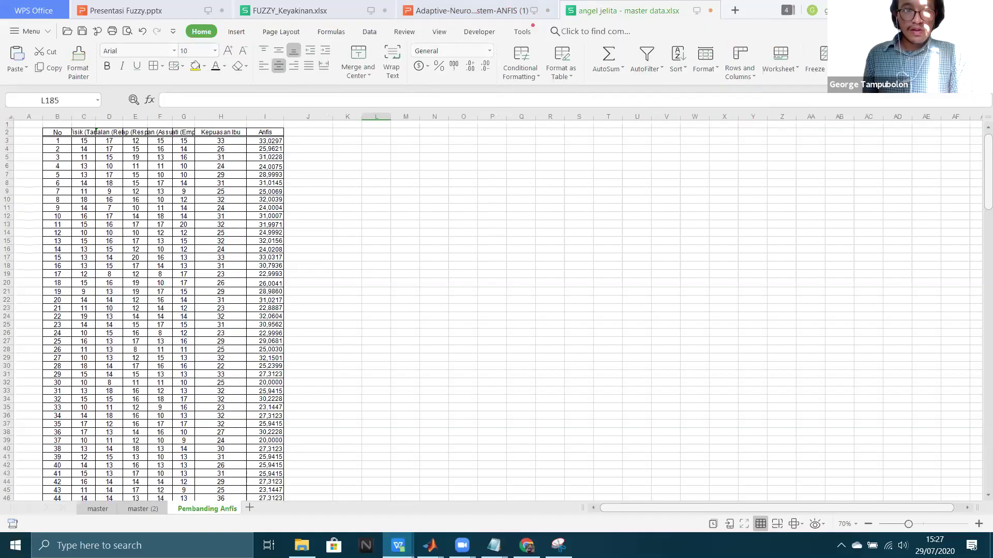
Step: Auto-fit columns C to G so the headers from Bukti Fisik (Tangible) to Empati (Empathy) fit in full
double_click(95, 118)
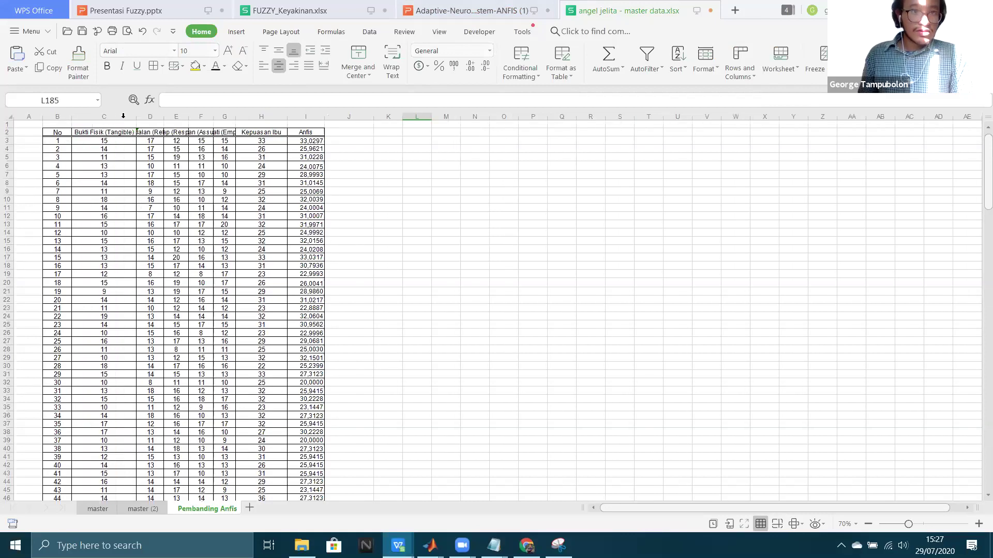
double_click(164, 117)
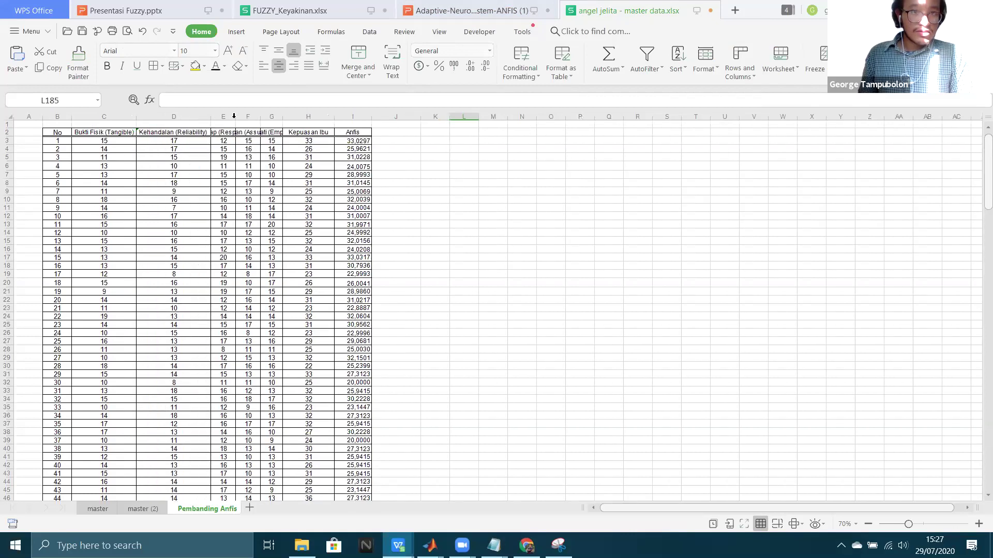
double_click(235, 116)
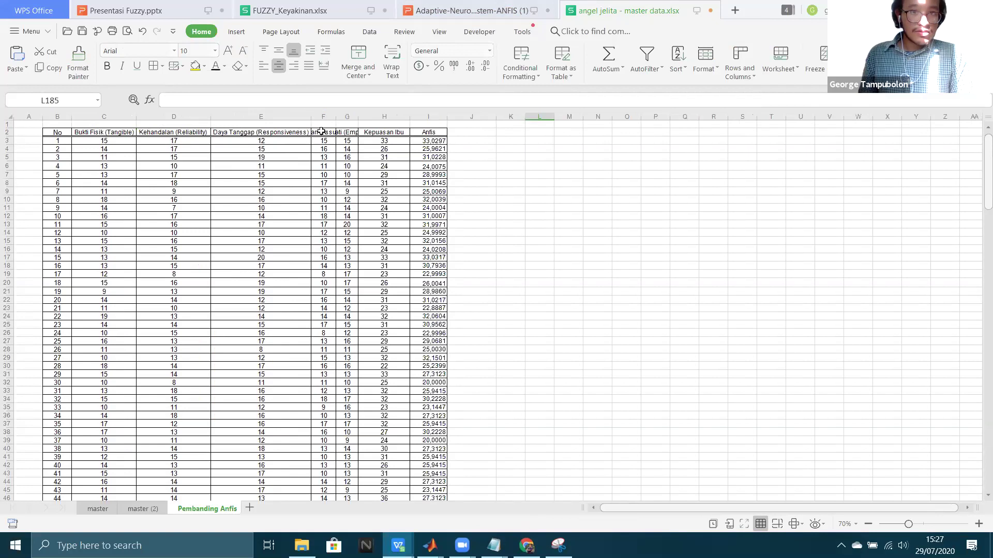
double_click(337, 116)
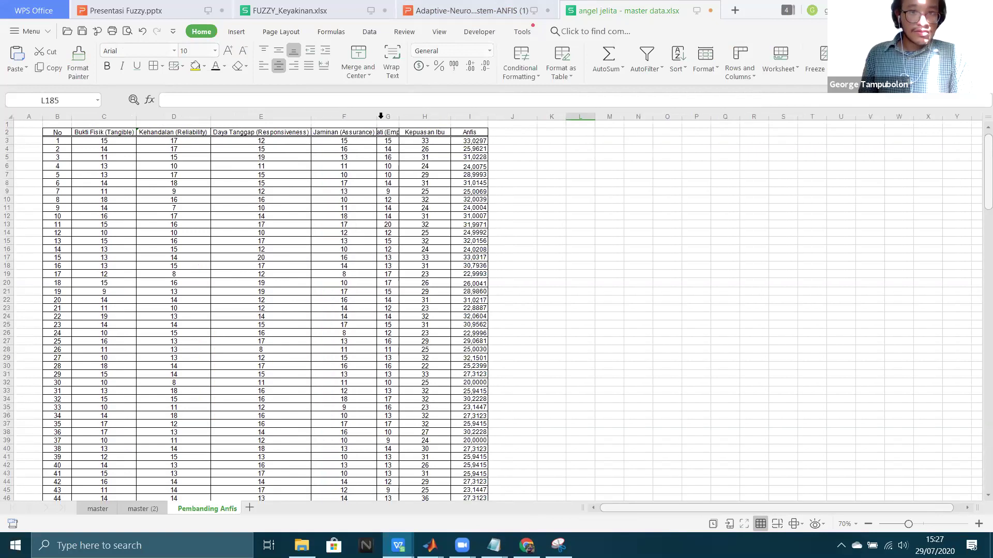
double_click(398, 116)
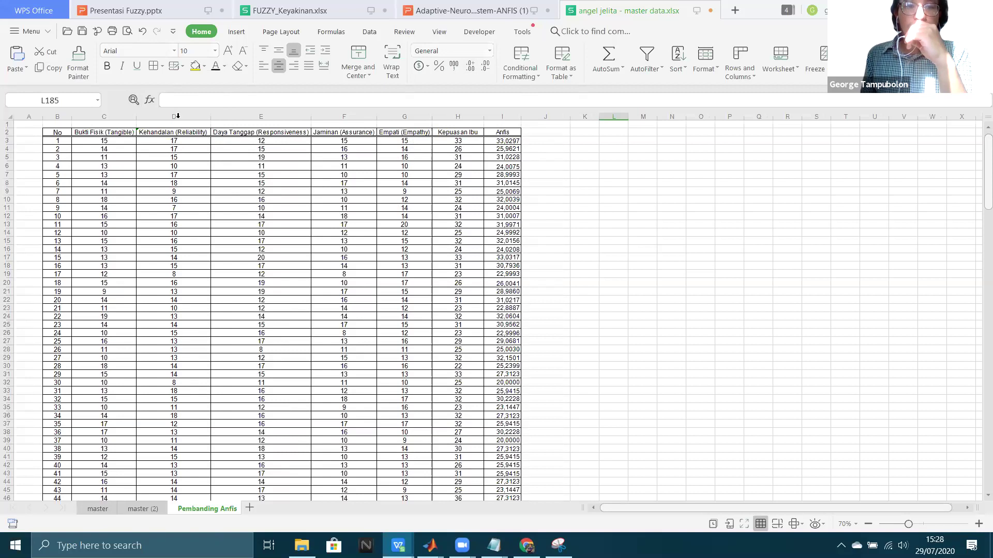
Step: Compare the Kepuasan Ibu values with the Anfis values in the first rows of the comparison table
left_click(110, 144)
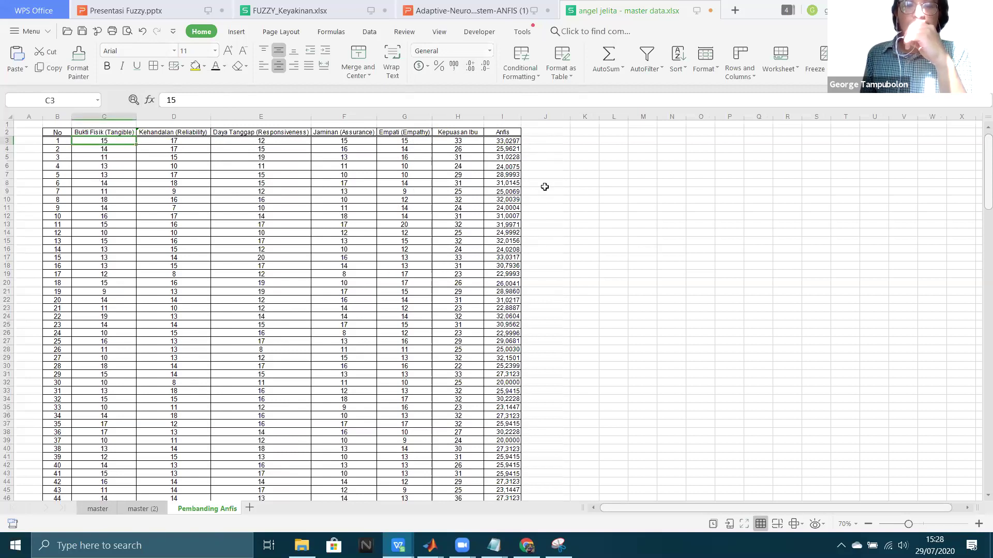
left_click(580, 166)
left_click(560, 141)
left_click_drag(461, 140, 458, 333)
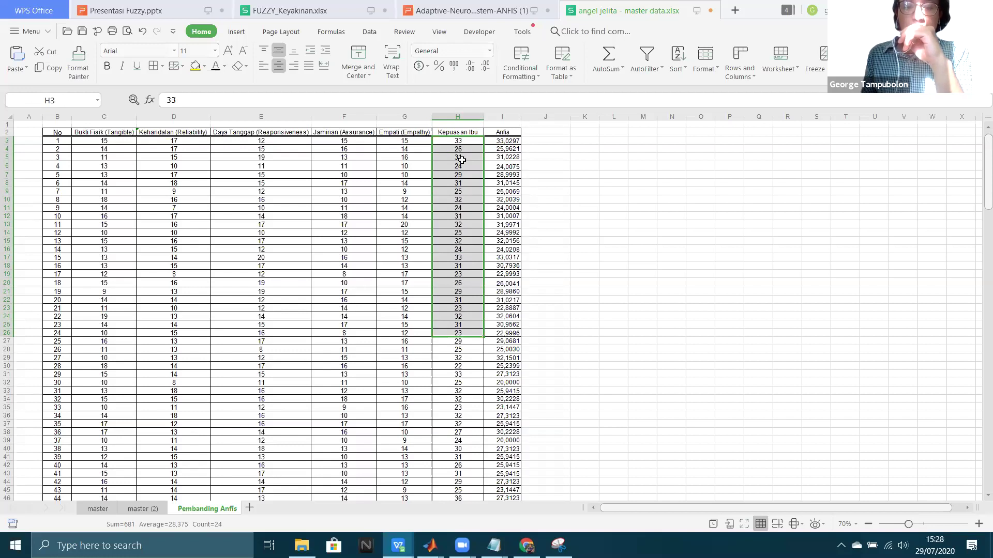
left_click(445, 140)
left_click(457, 150)
left_click(471, 153)
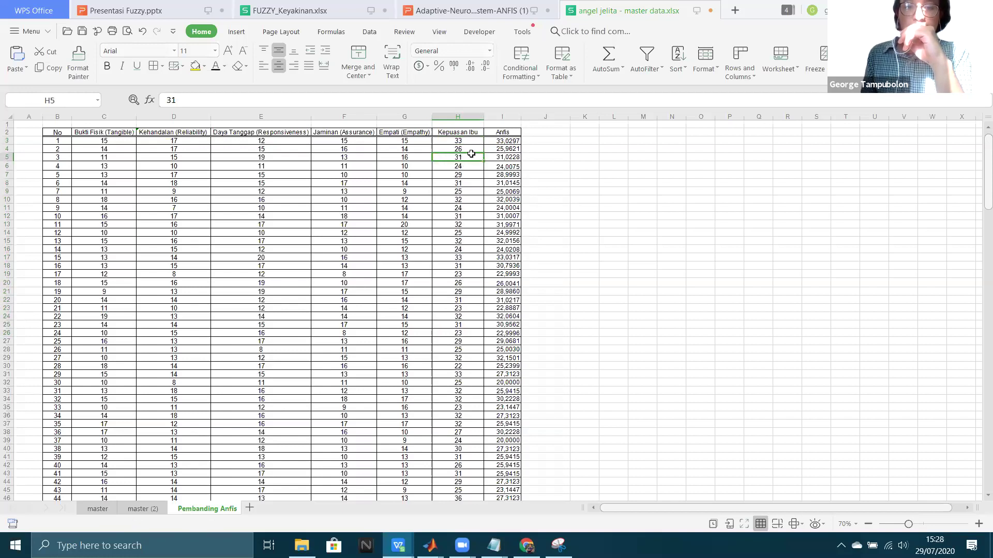
left_click(498, 140)
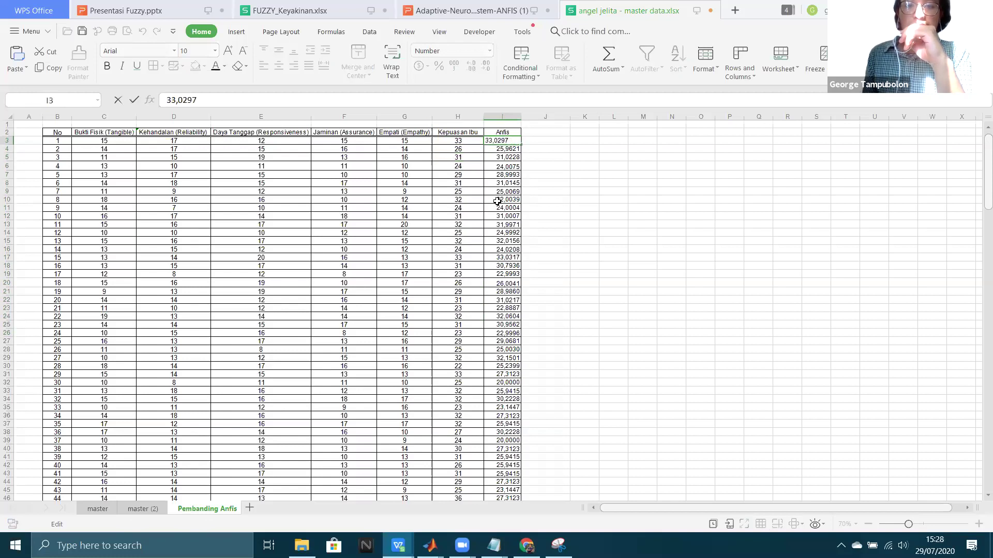
left_click(614, 142)
left_click_drag(502, 142, 525, 326)
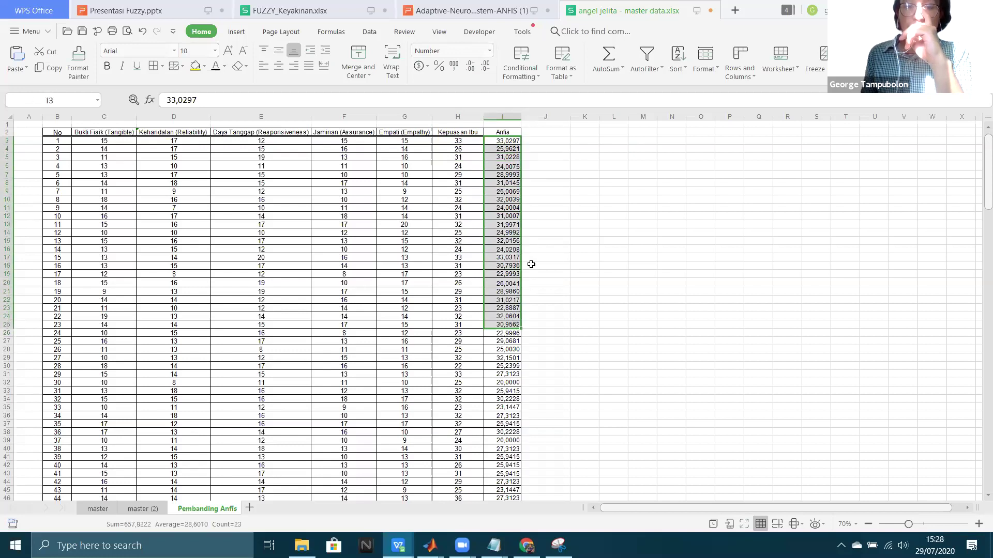
left_click(562, 210)
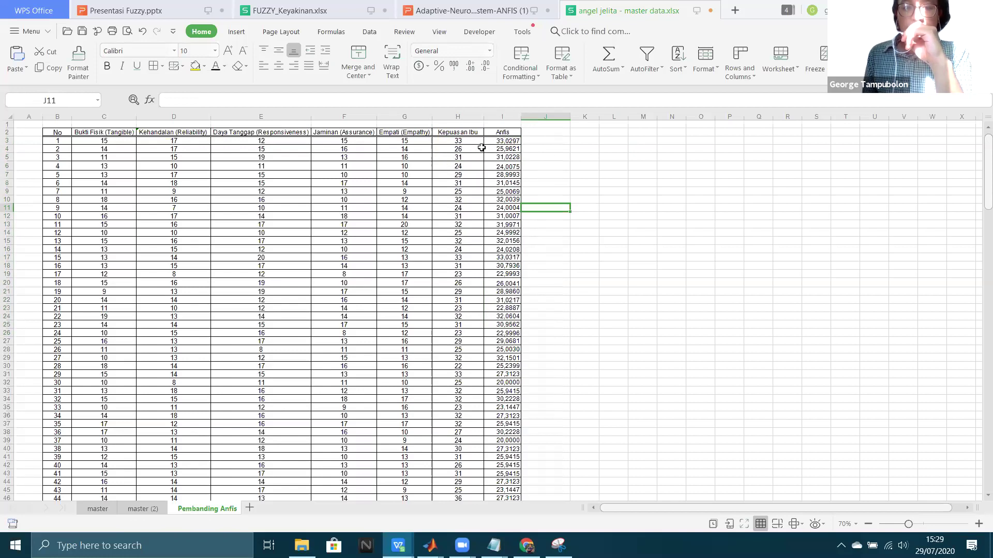
left_click(462, 148)
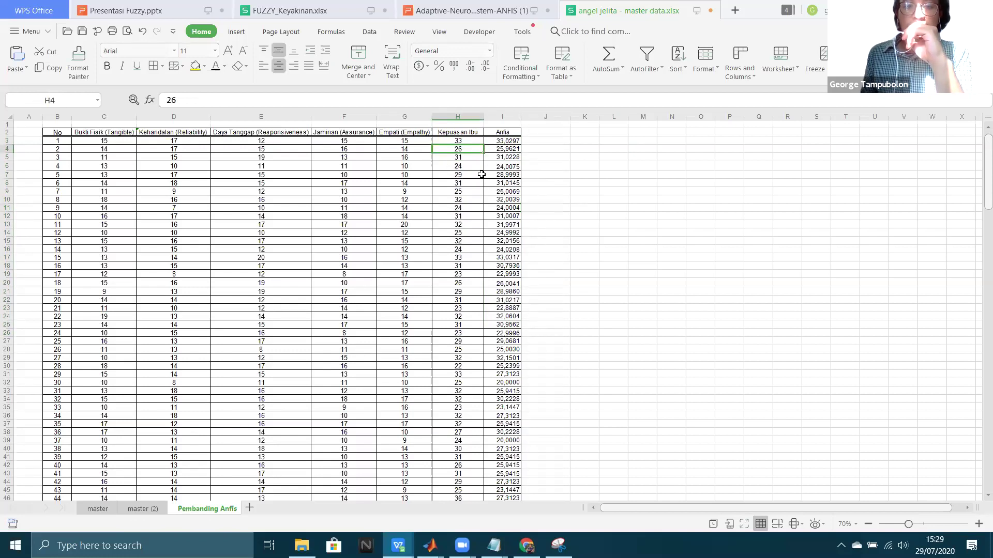
Step: Enlarge the sheet to 100% at the table's end and inspect the average formulas beneath the Kepuasan Ibu and Anfis columns
scroll(481, 174, "down", 10)
scroll(481, 175, "down", 20)
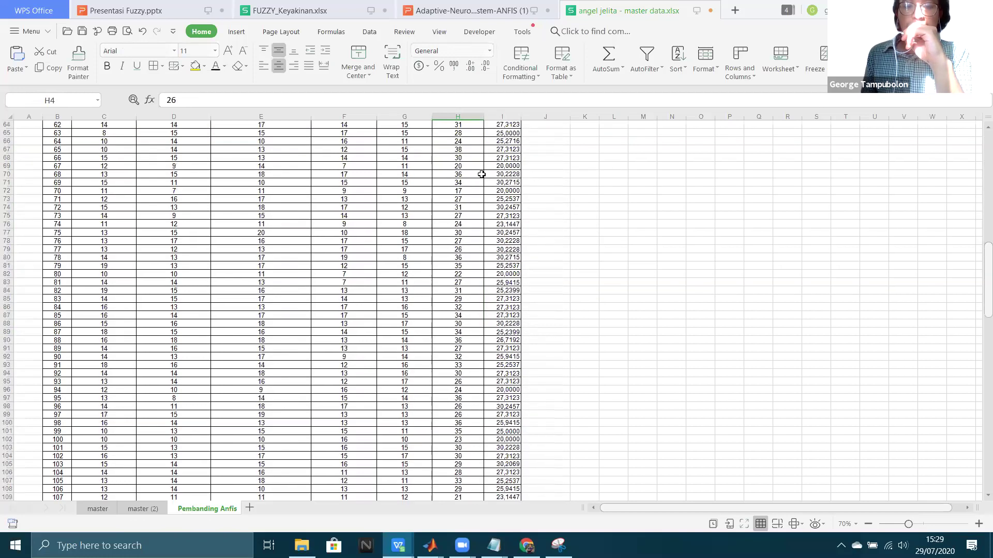
scroll(480, 188, "down", 5)
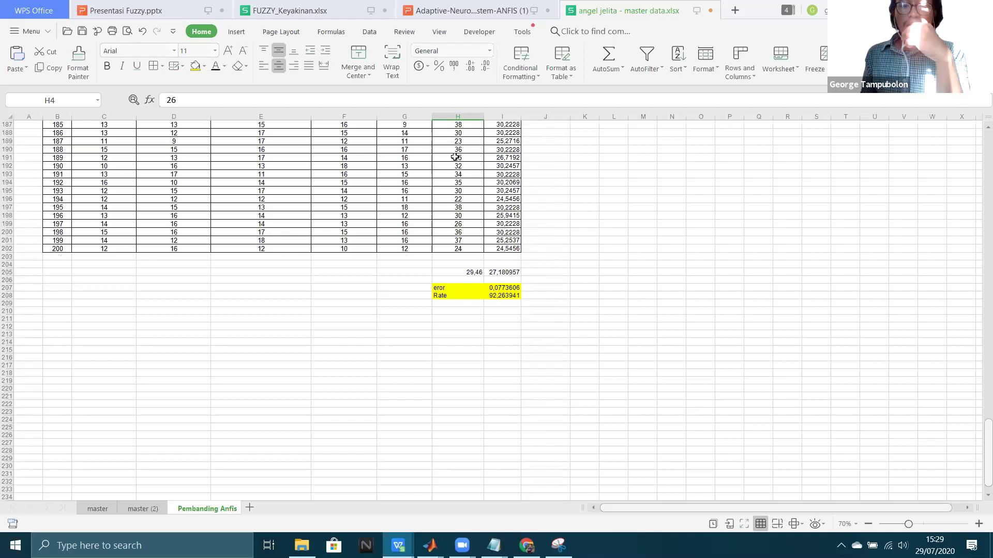
scroll(653, 311, "up", 3)
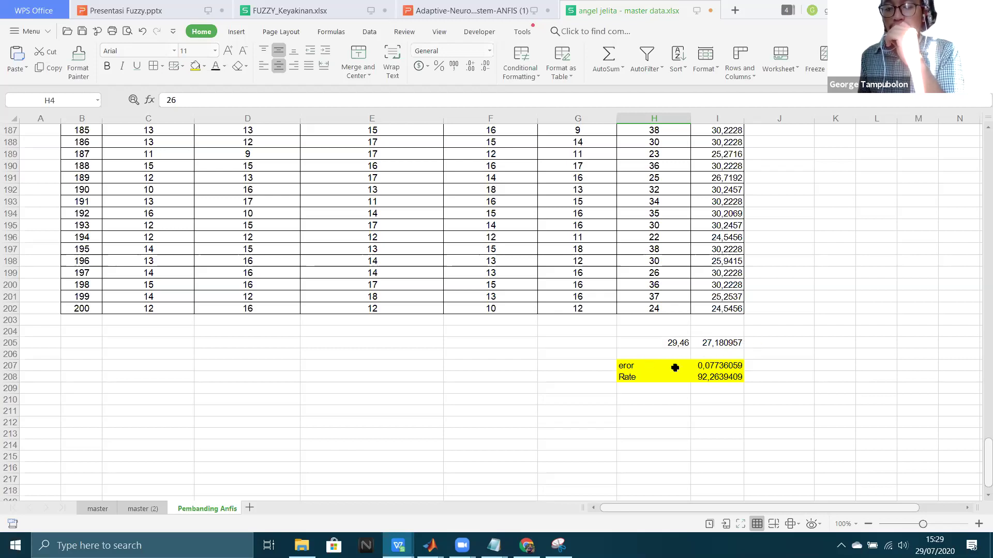
left_click(681, 345)
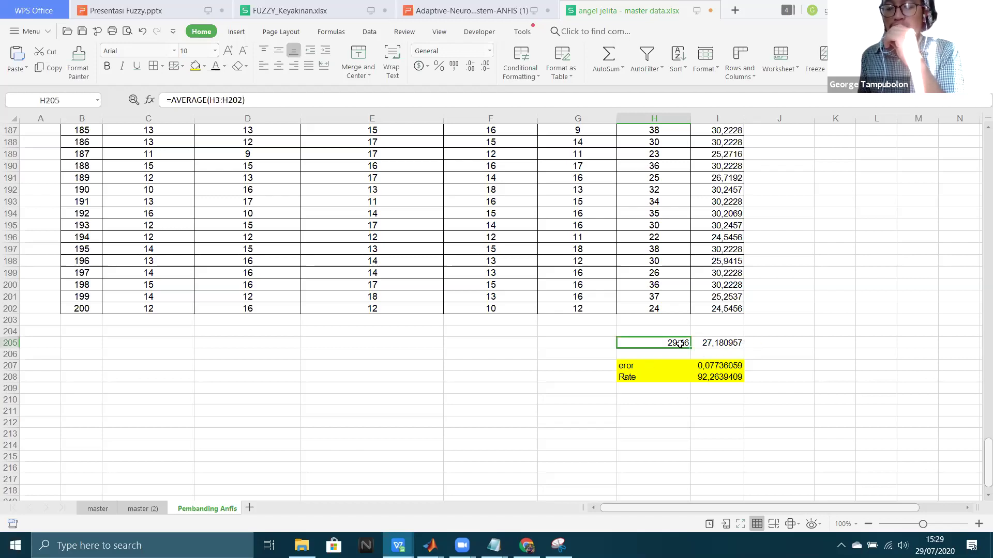
left_click(732, 342)
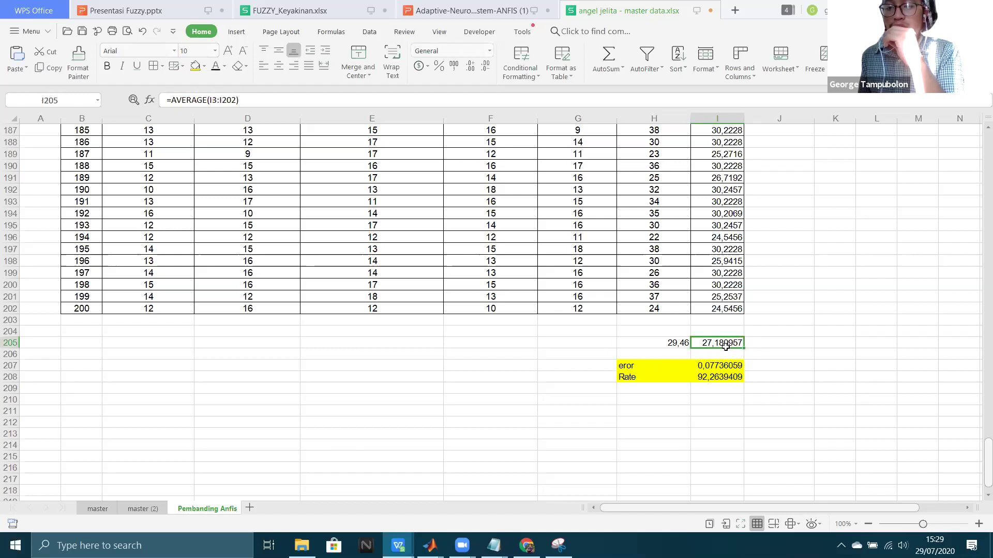
left_click(671, 343)
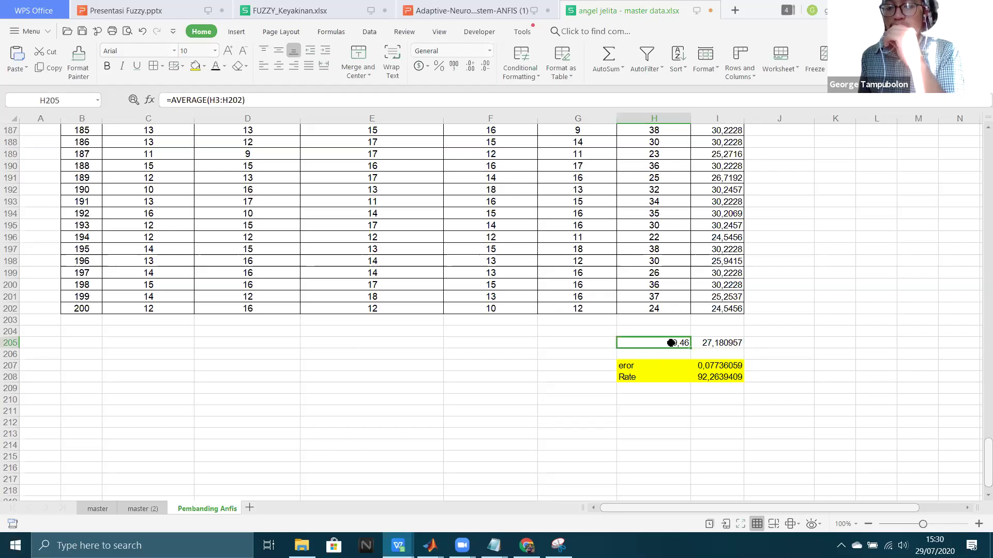
Step: Inspect the formulas behind the highlighted eror and Rate cells beneath the averages
left_click(715, 367)
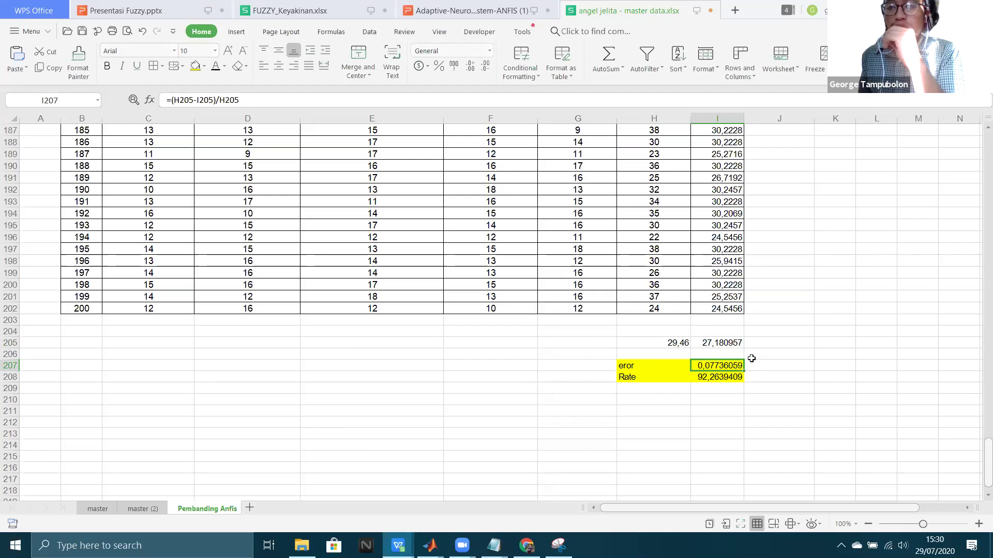
left_click(775, 358)
left_click(772, 366)
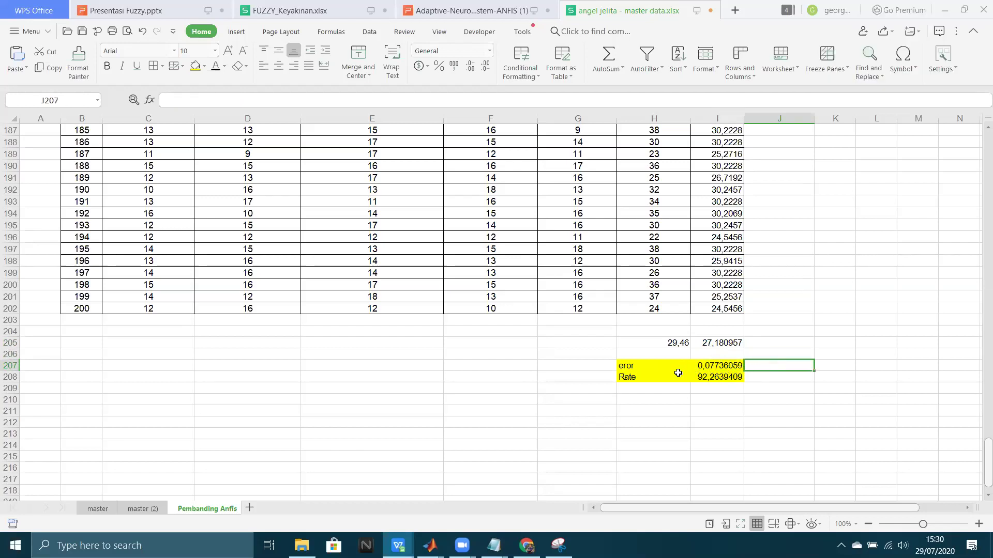
left_click(638, 379)
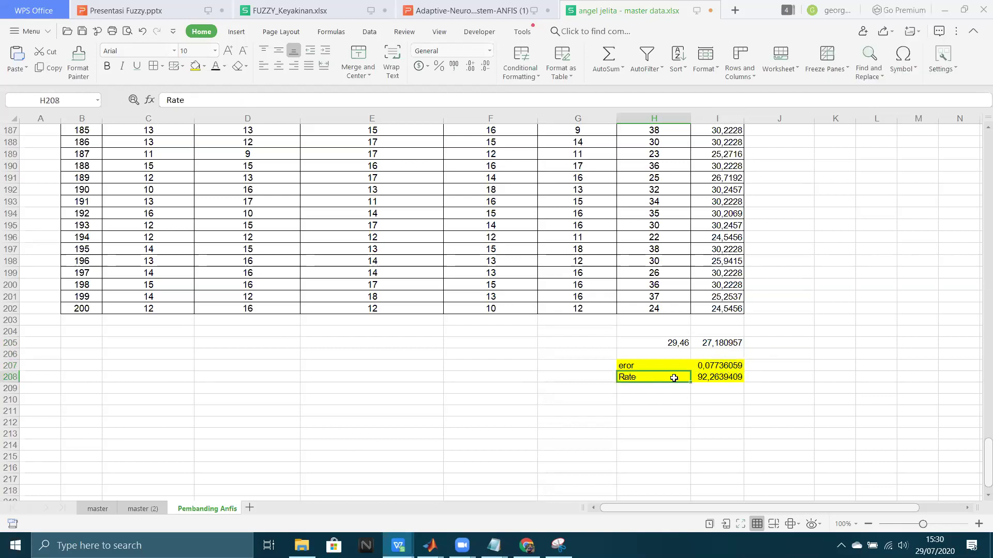
left_click(738, 380)
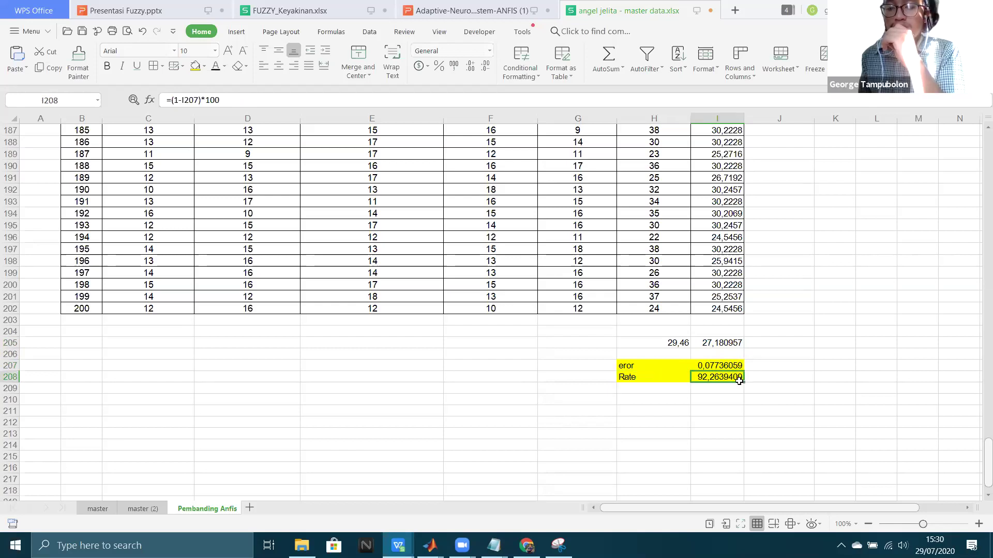
left_click(740, 365)
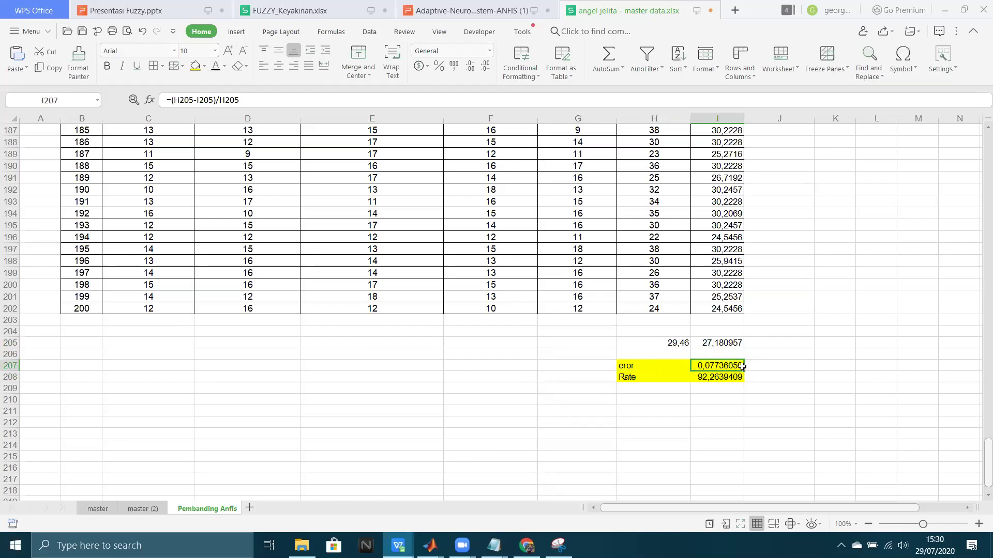
left_click(773, 381)
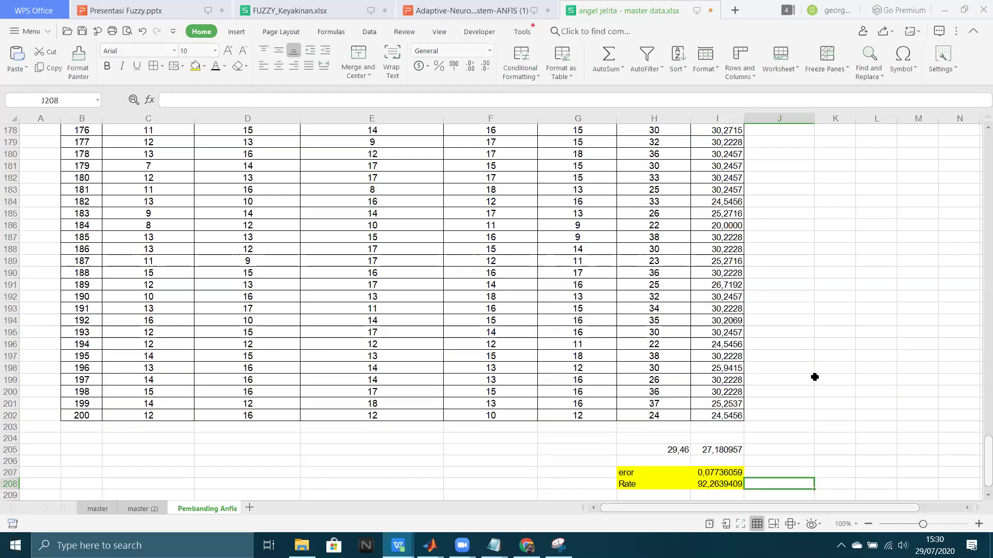
Step: Review the full comparison table from its last record up to the headers and back to the eror and Rate summary
scroll(815, 377, "up", 12)
scroll(814, 377, "up", 20)
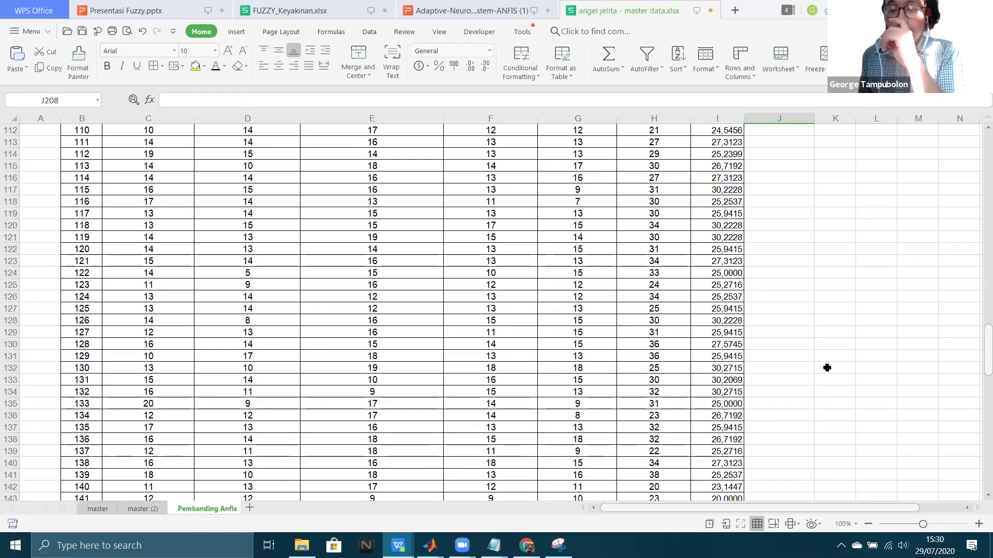
scroll(822, 370, "up", 20)
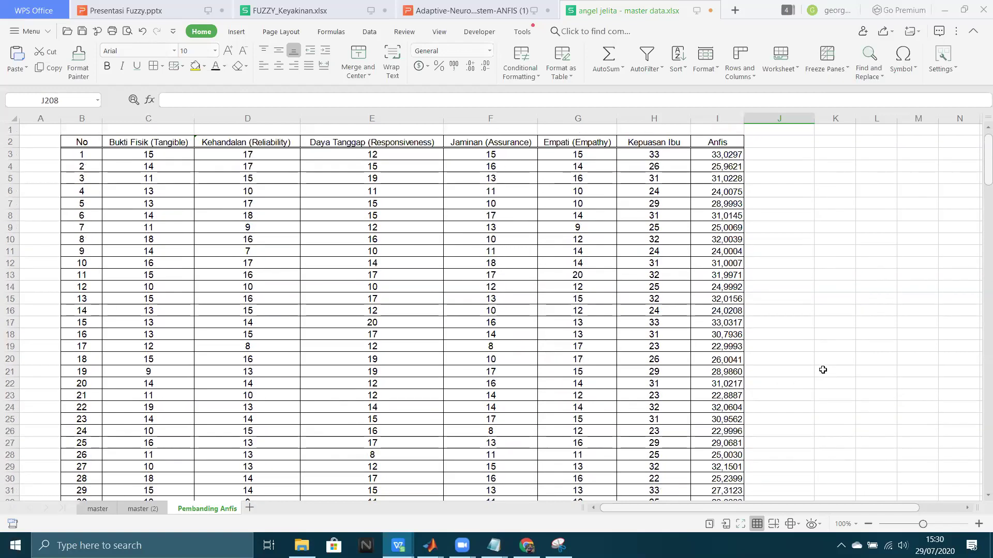
scroll(822, 369, "down", 13)
scroll(822, 370, "up", 10)
scroll(823, 370, "down", 20)
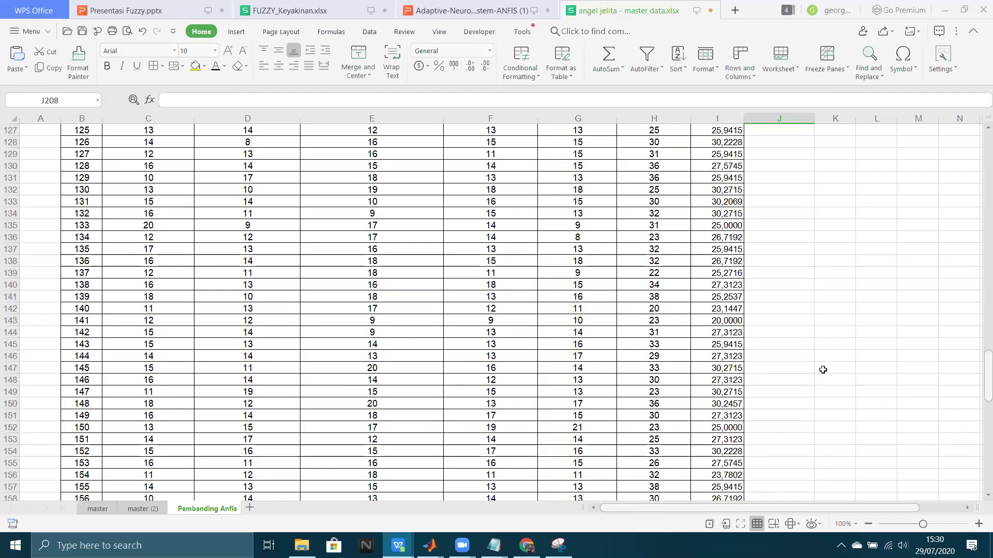
scroll(822, 370, "down", 20)
left_click(779, 373)
left_click(680, 360)
left_click(652, 355)
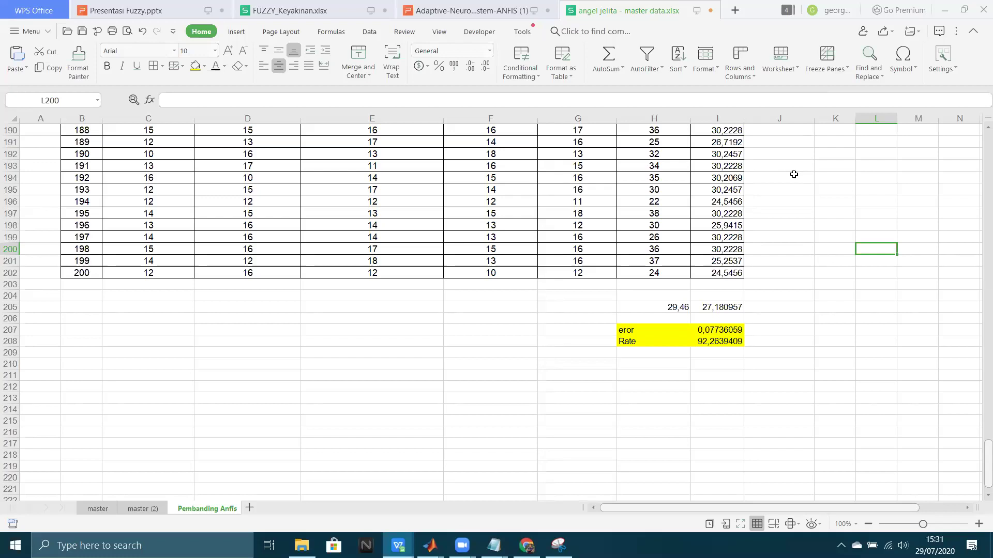
scroll(794, 174, "up", 1)
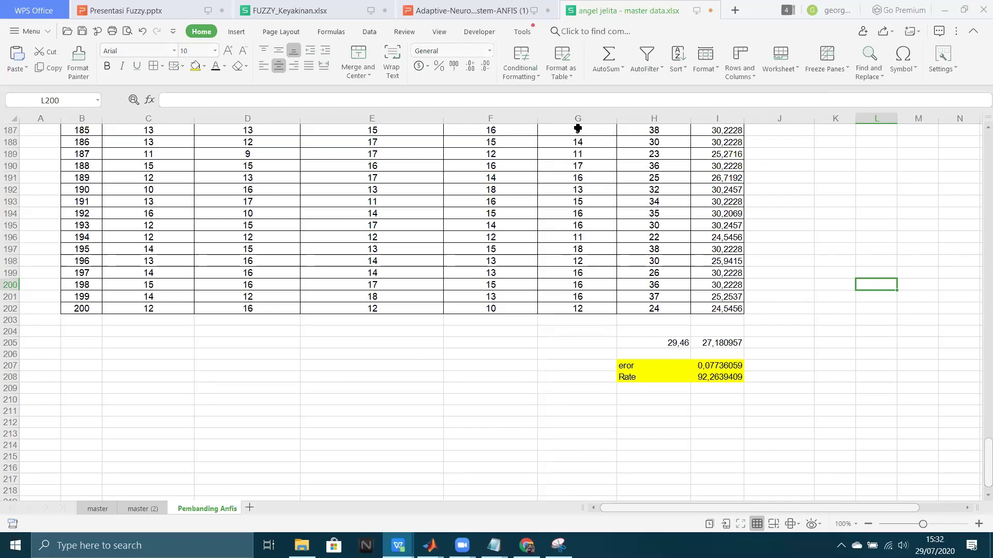
left_click(790, 188)
left_click(787, 170)
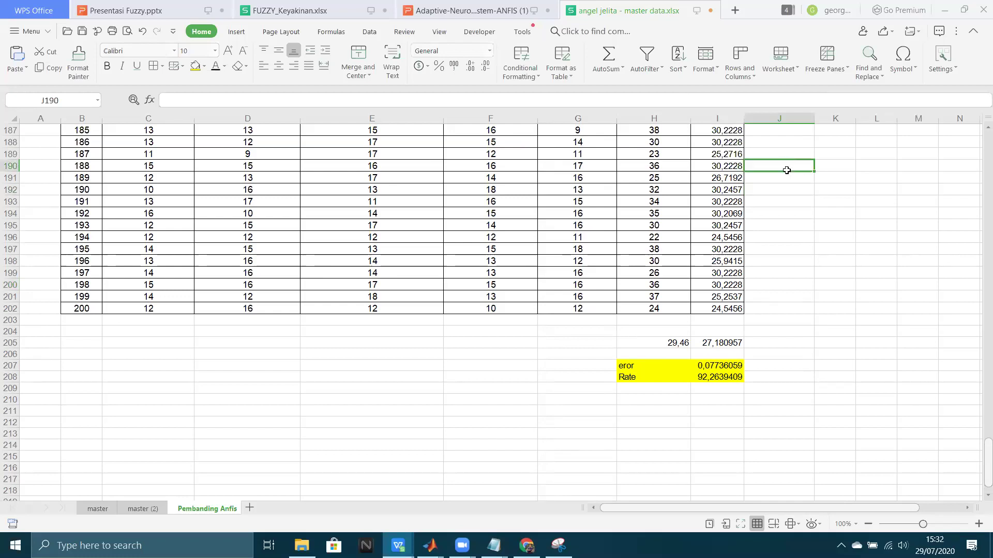
scroll(800, 210, "up", 3)
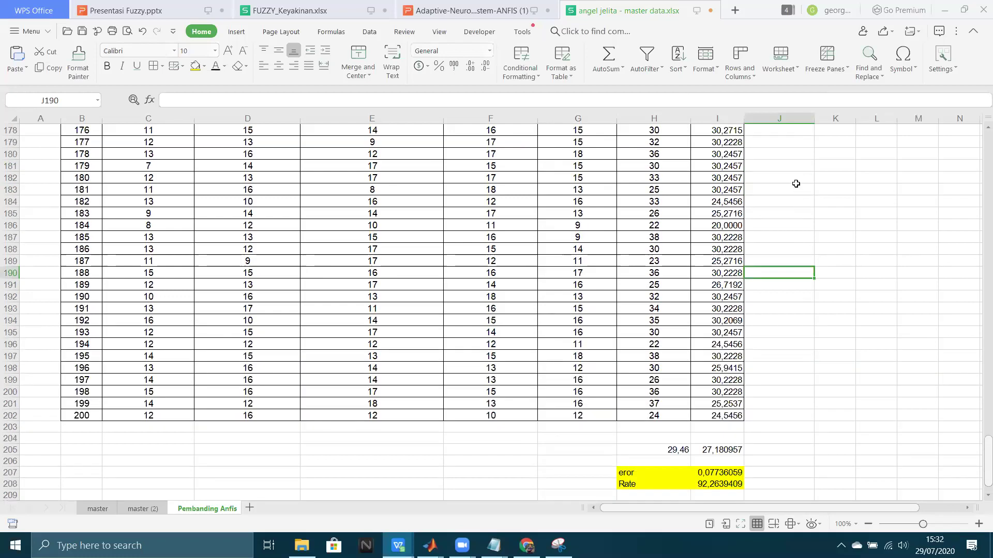
scroll(796, 214, "down", 1)
left_click(806, 339)
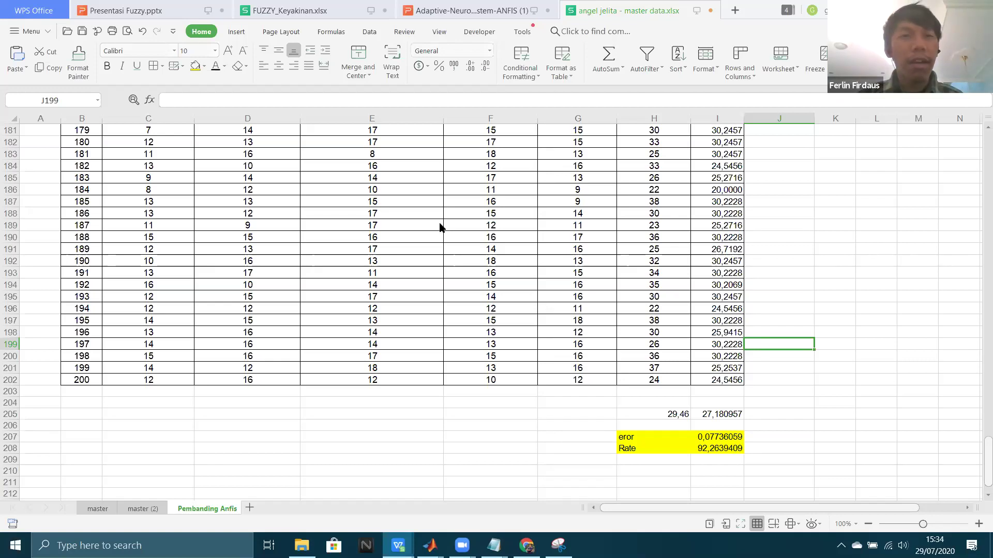
key("alt+Tab")
key("alt+Tab")
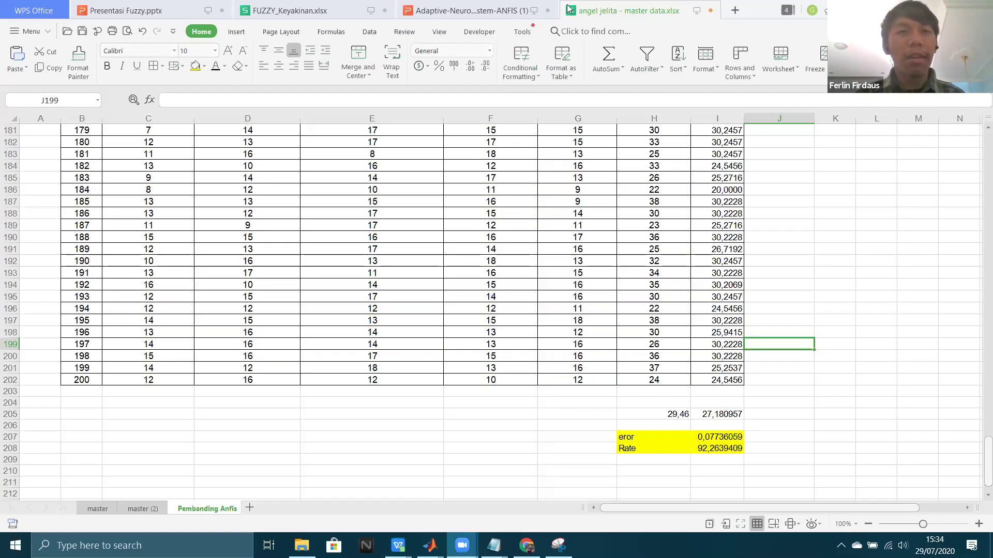